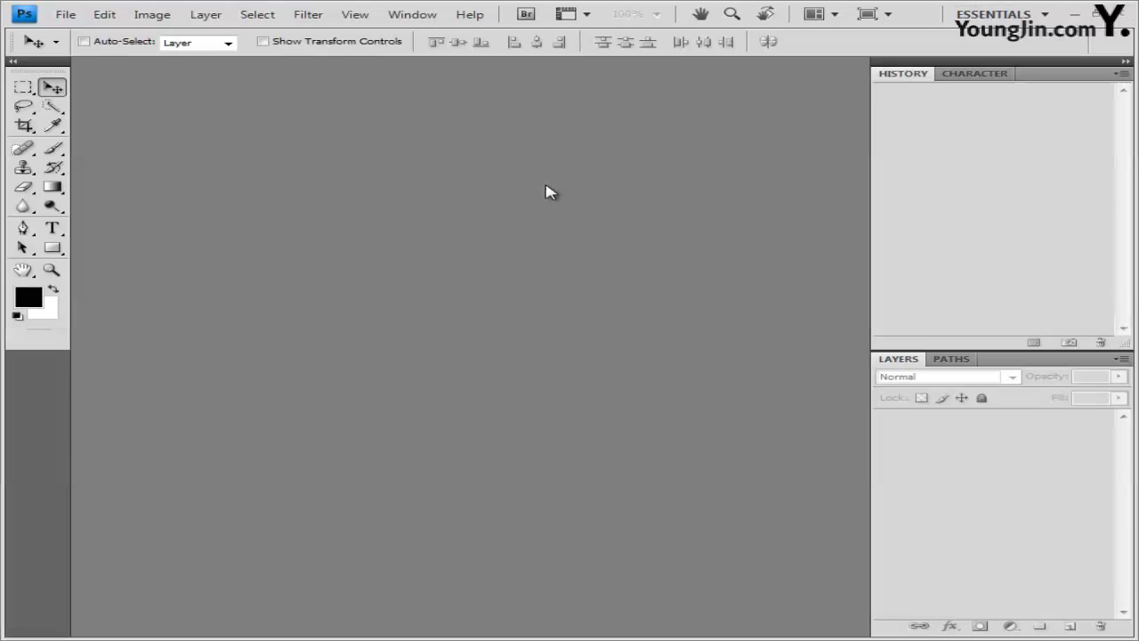
Create a new 400 × 500 pixel document at 72 pixels/inch in RGB with a white background, and reposition its window.
key(ctrl+n)
double_click(489, 227)
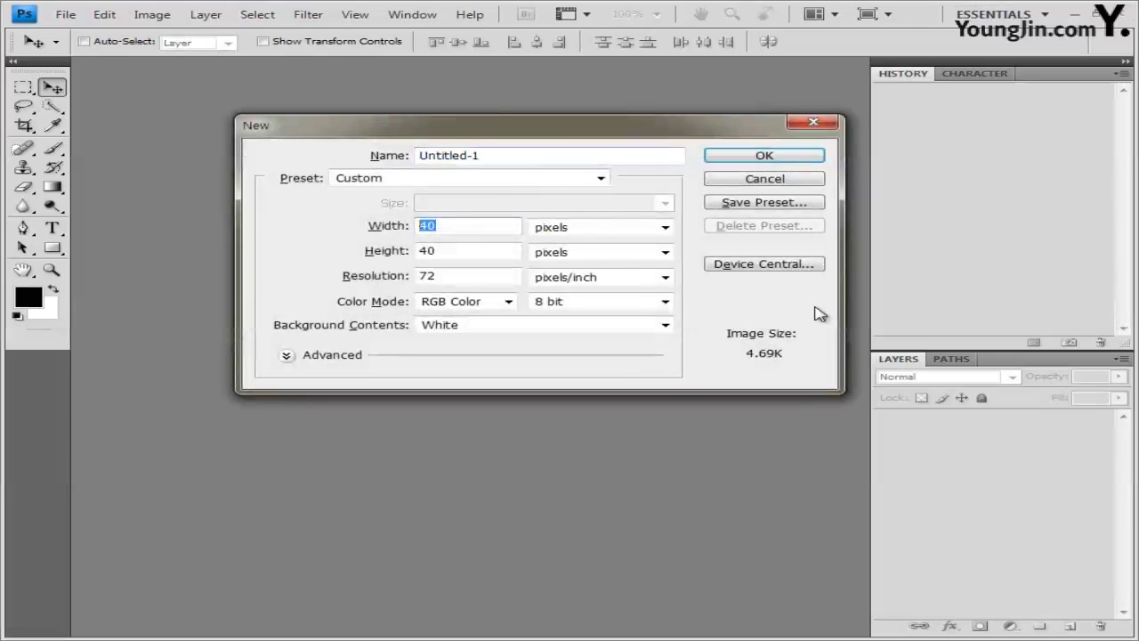
text(400)
key(Tab)
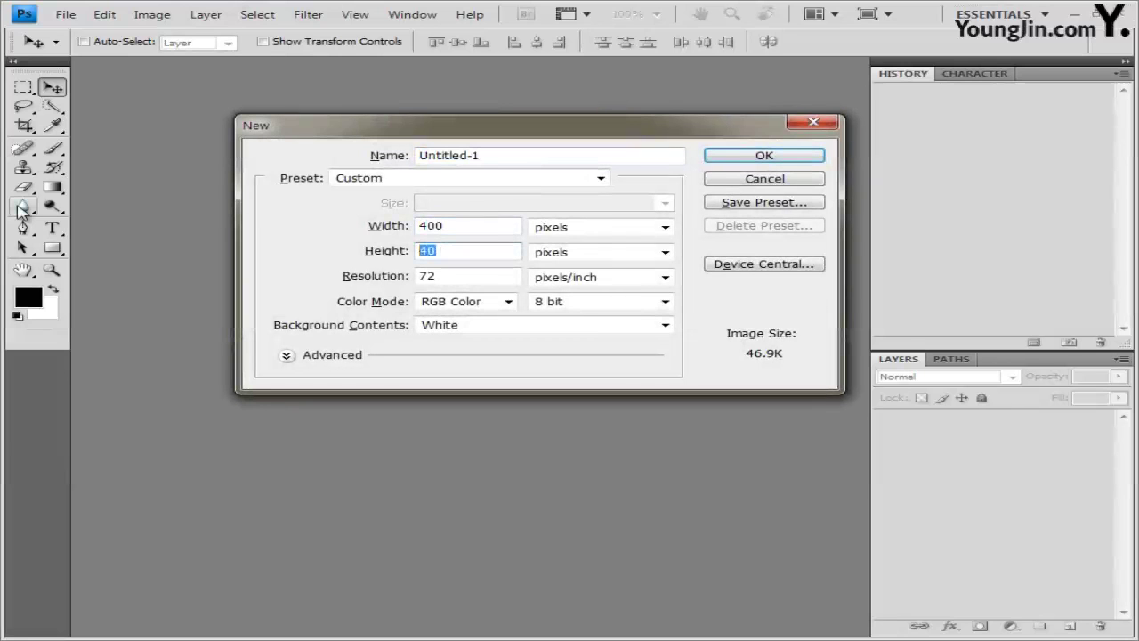
text(500)
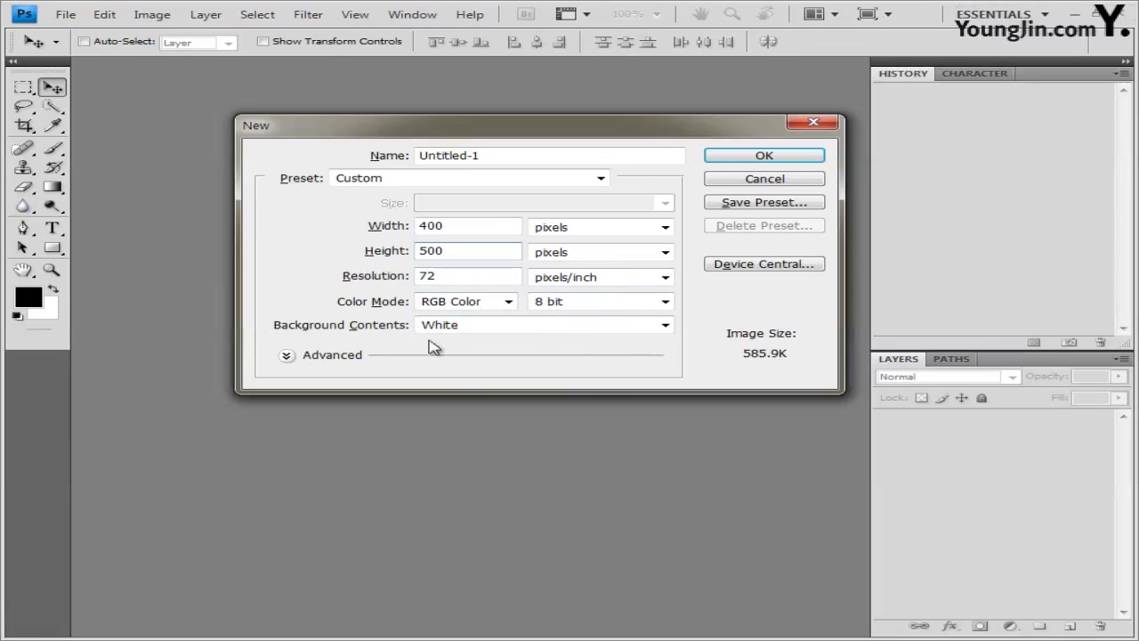
click(766, 156)
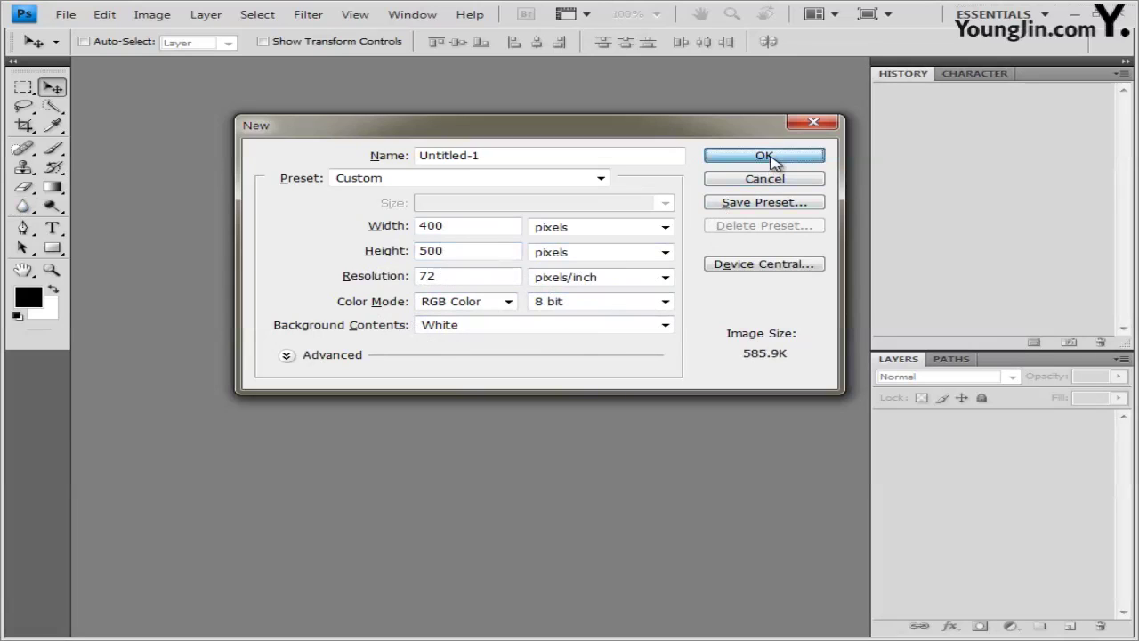
drag(176, 69, 252, 104)
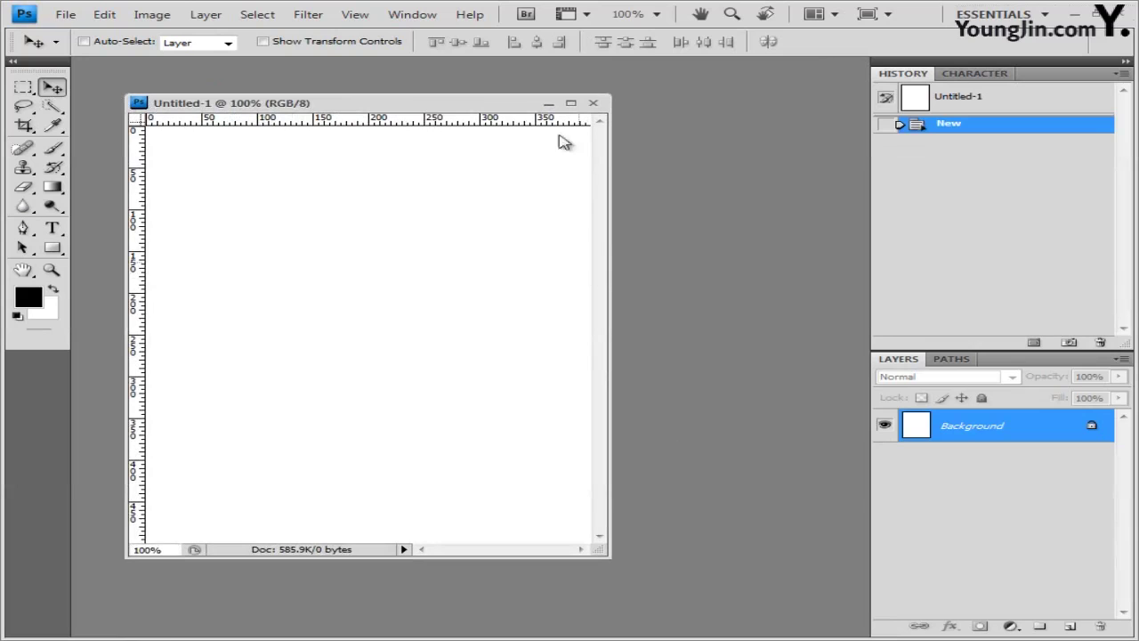
drag(433, 107, 458, 109)
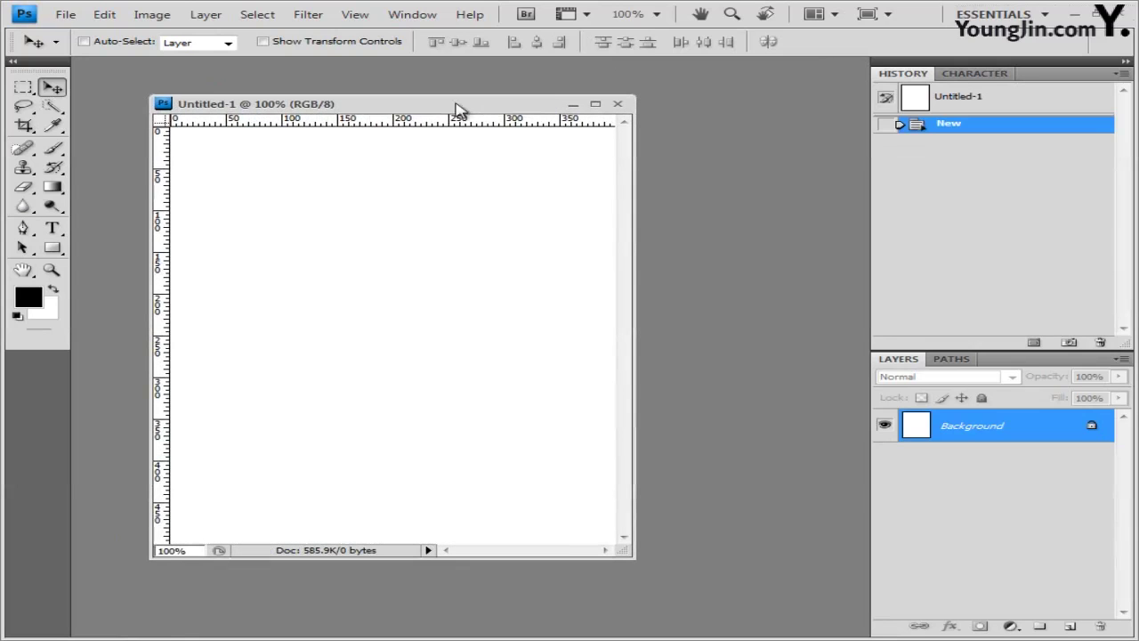
Set the ruler units to pixels and add horizontal and vertical guides every 100 pixels across the canvas.
right_click(267, 124)
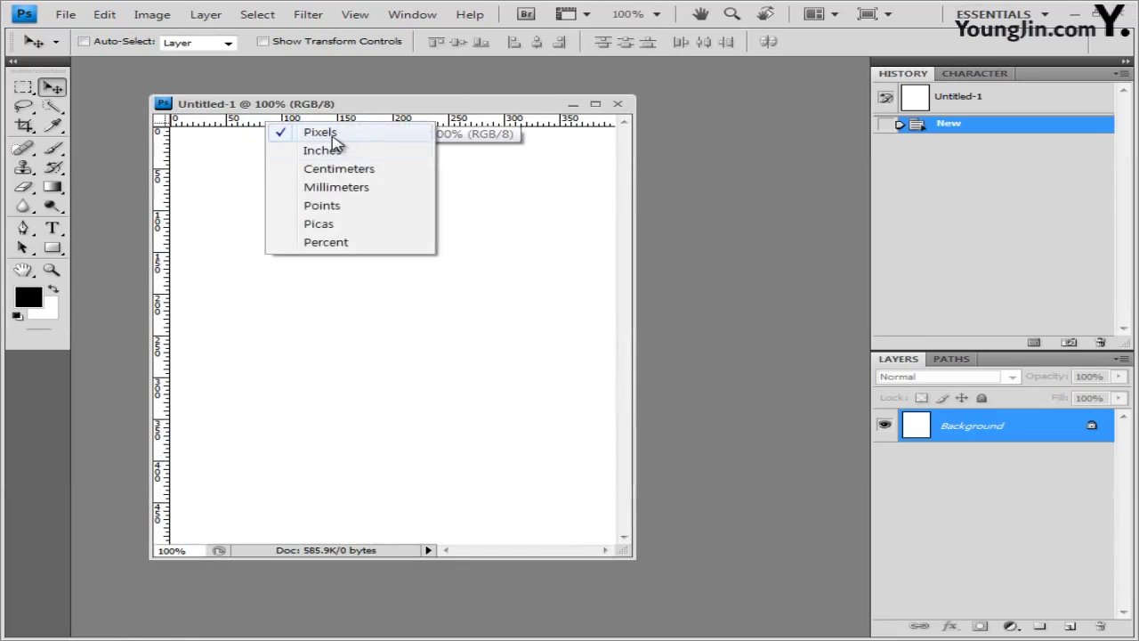
click(336, 133)
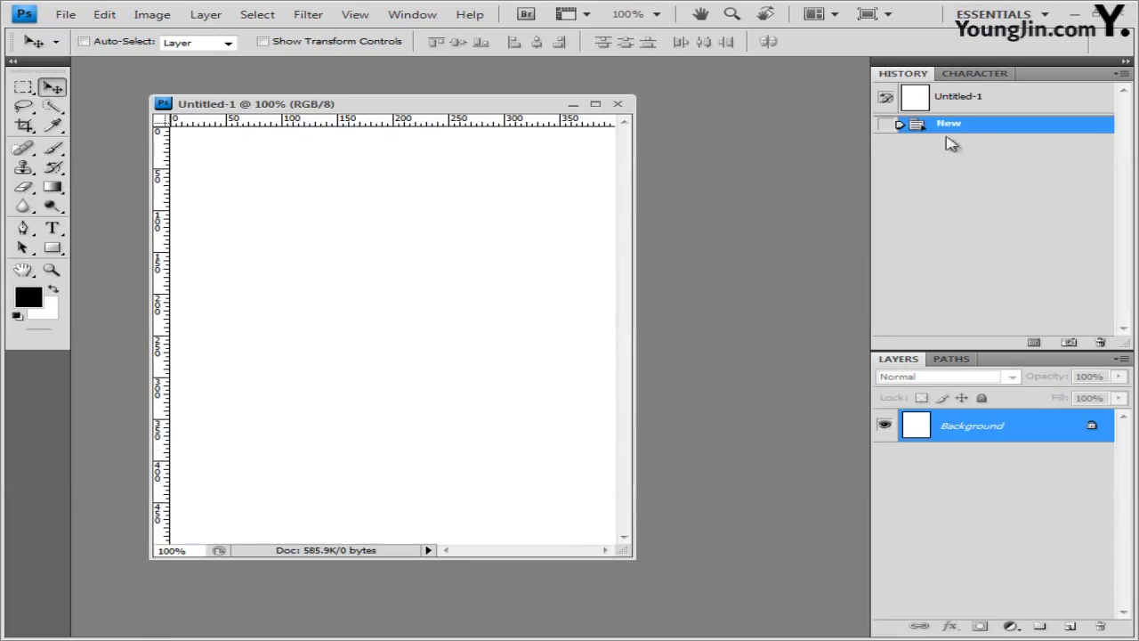
key(F2)
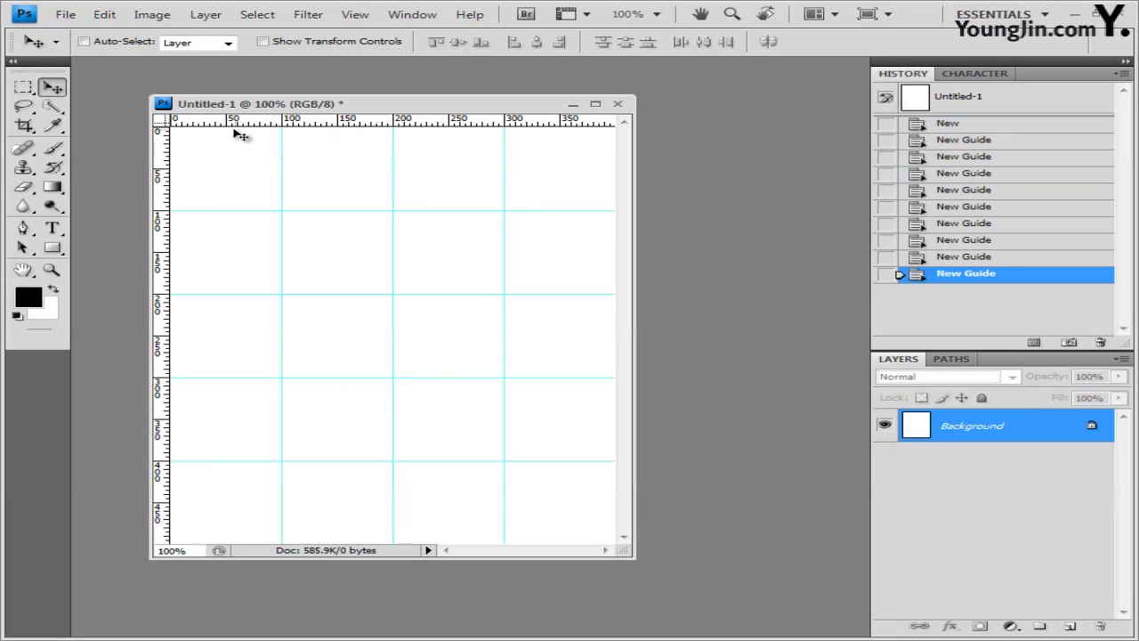
Save the document in the GTQ folder as a Photoshop file named 1.
click(66, 15)
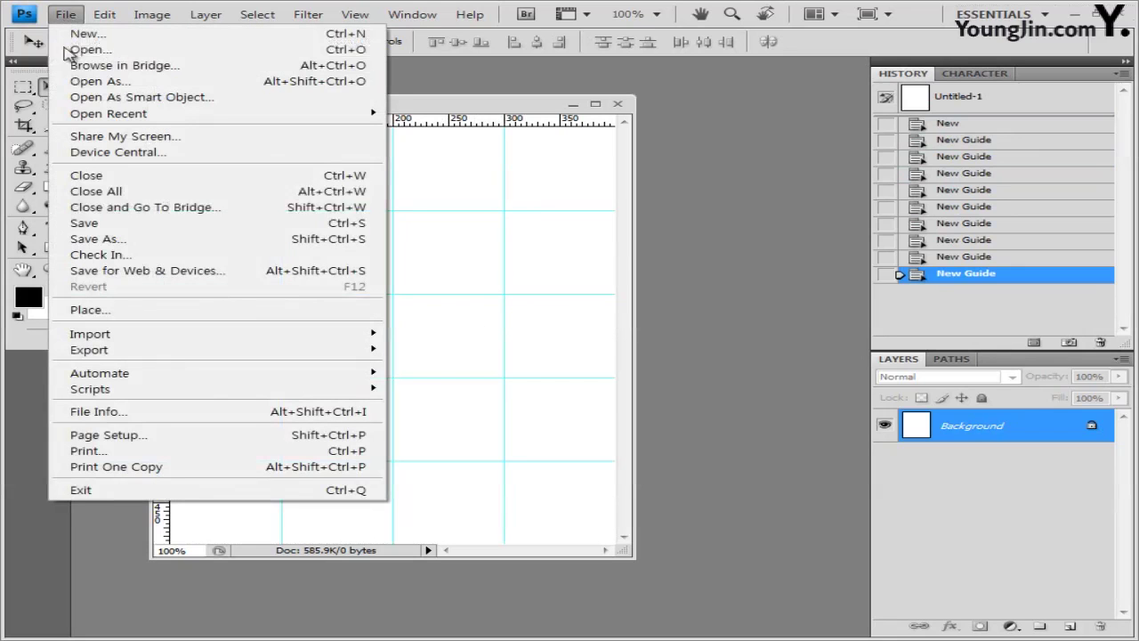
click(101, 225)
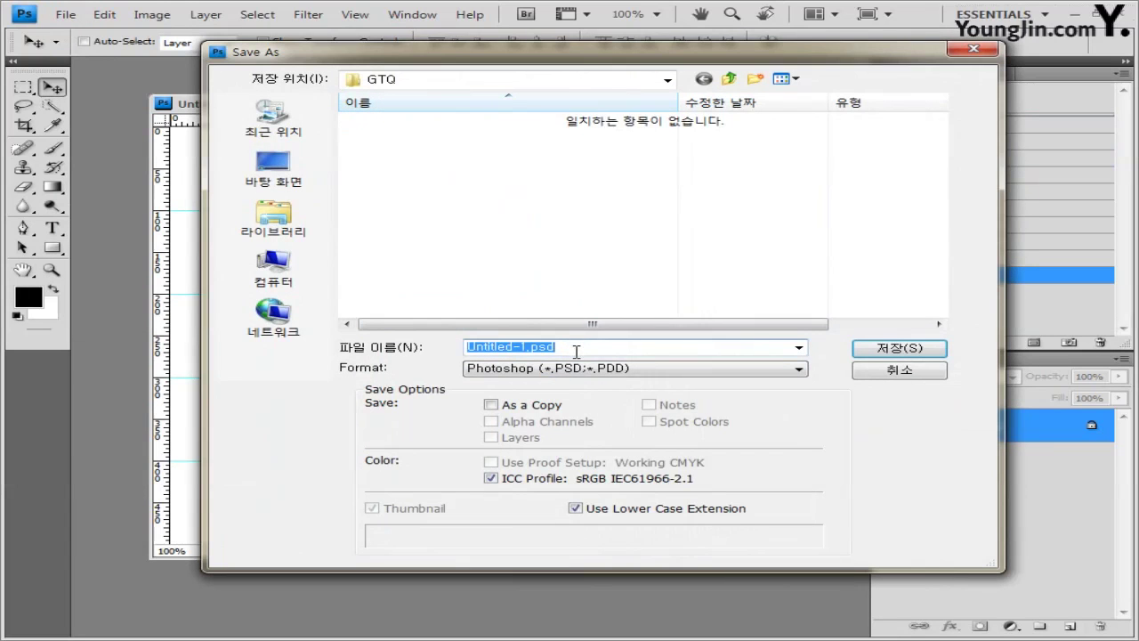
click(516, 368)
text(1)
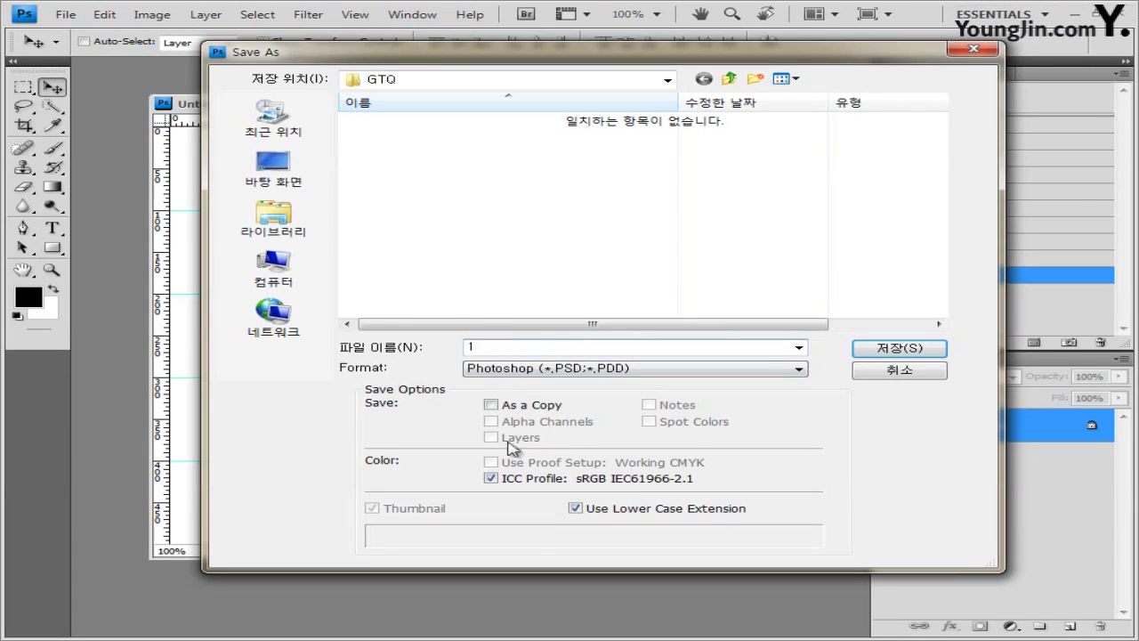
click(899, 349)
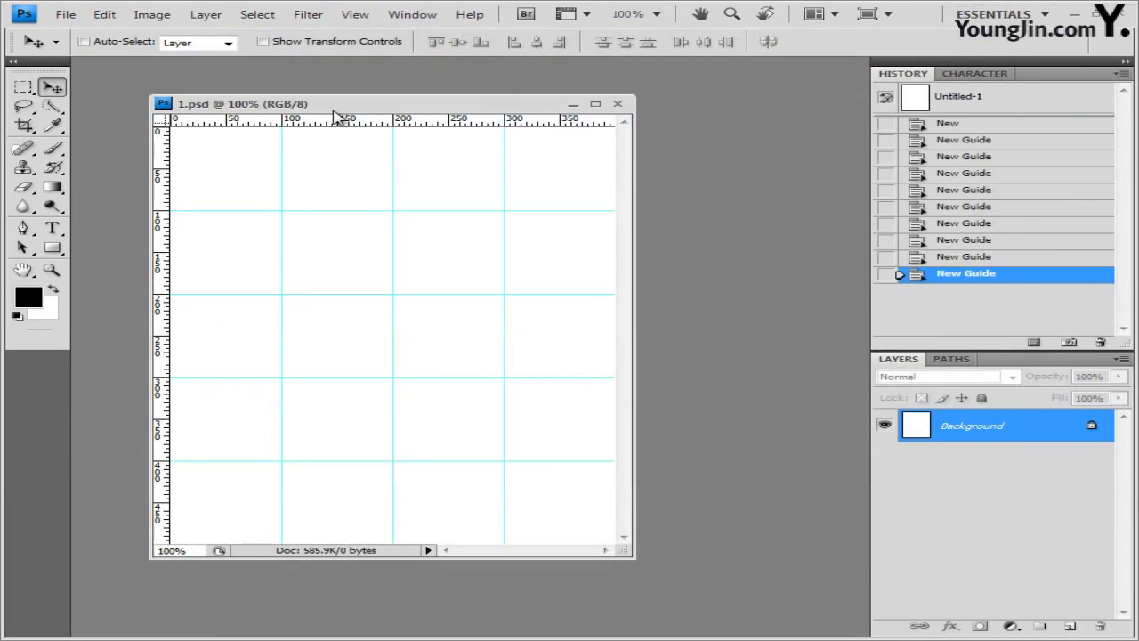
drag(335, 114, 364, 111)
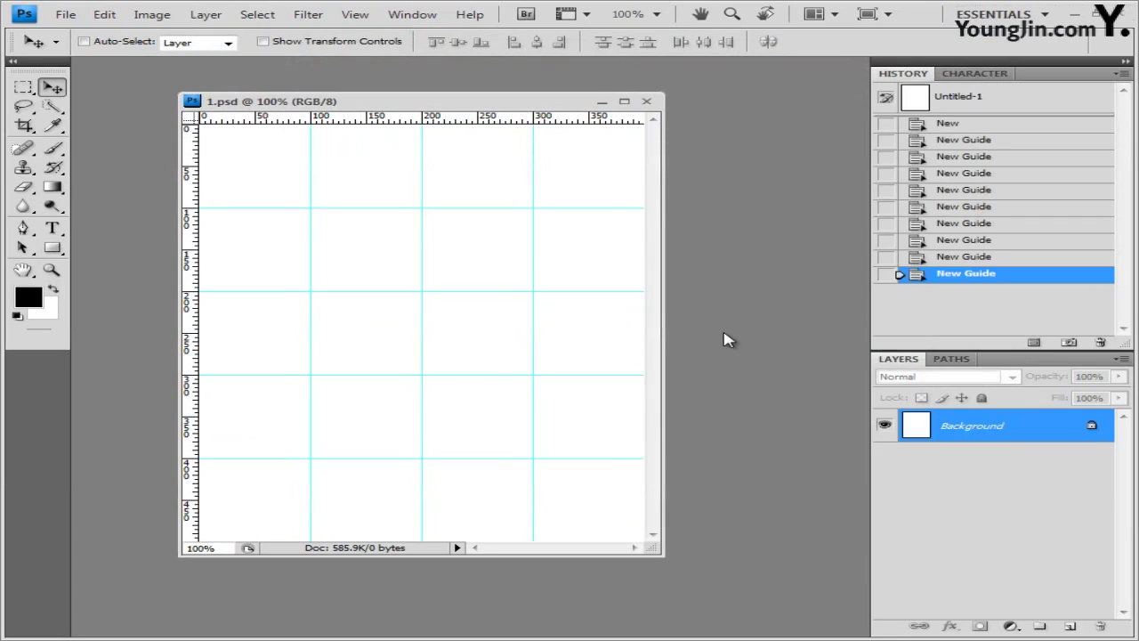
Open 1급-1.jpg from the 기출문제04 folder and paste its whole image into 1.psd, closing the source image.
key(alt+Tab)
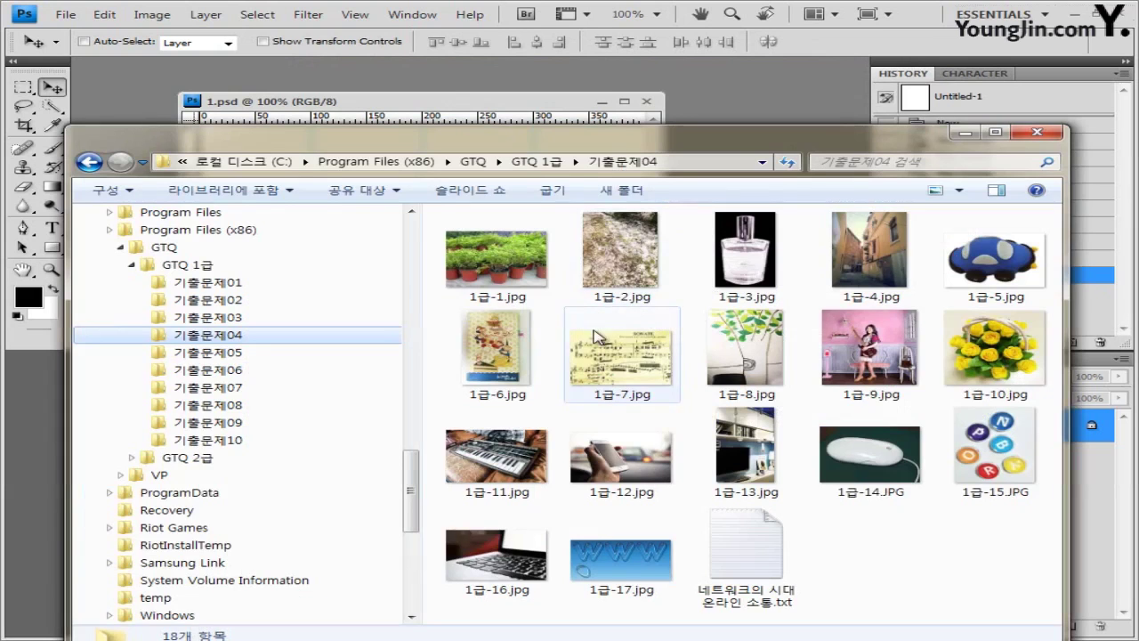
drag(521, 267, 726, 114)
drag(164, 71, 178, 211)
key(ctrl+a)
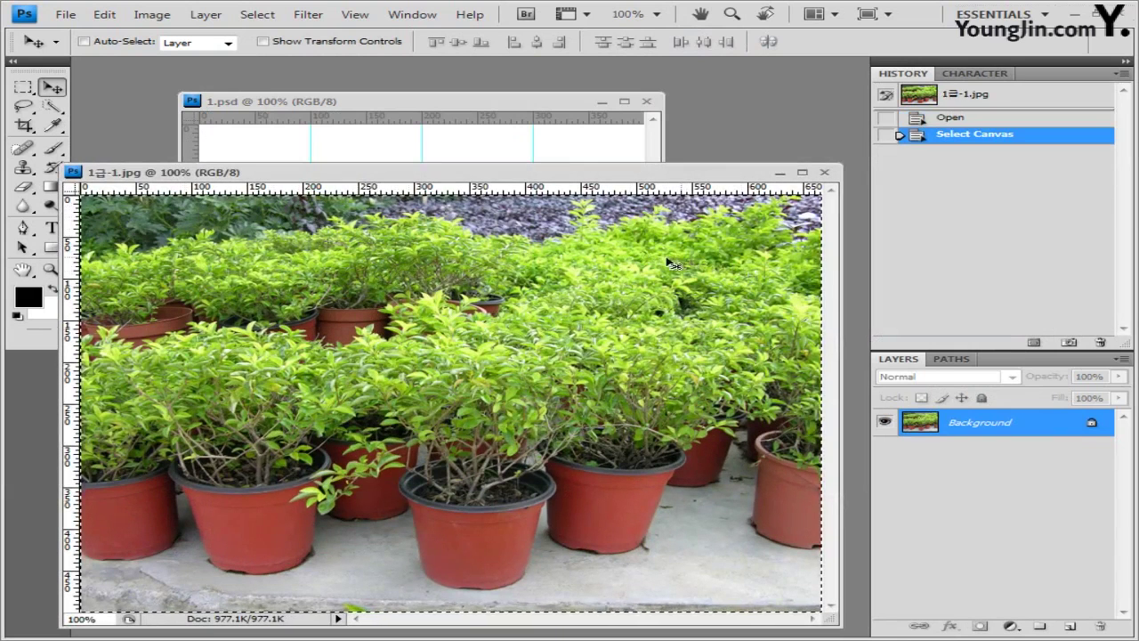
click(826, 172)
key(ctrl+v)
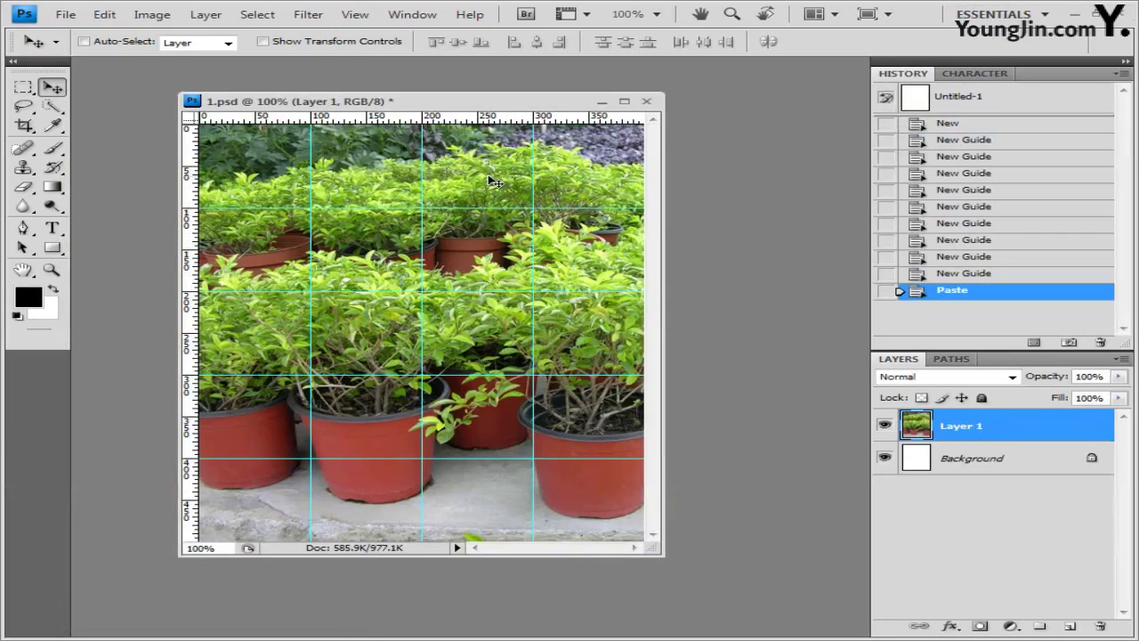
Apply the Dry Brush filter to the plant photo with Brush Size 2, Brush Detail 8 and Texture 1.
click(308, 14)
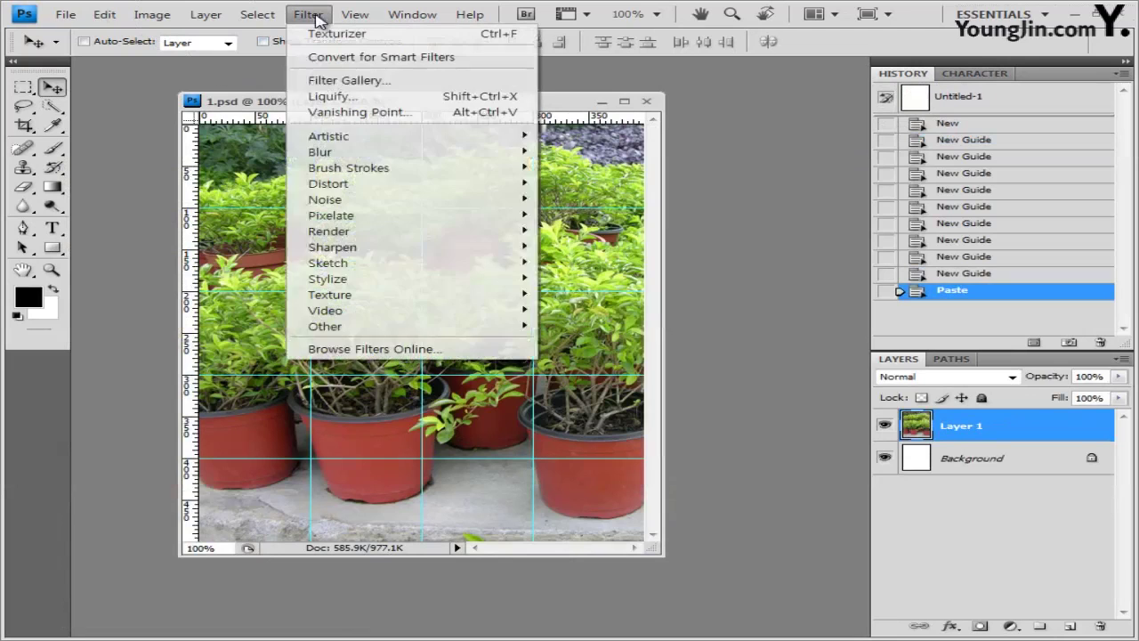
mouse_move(391, 136)
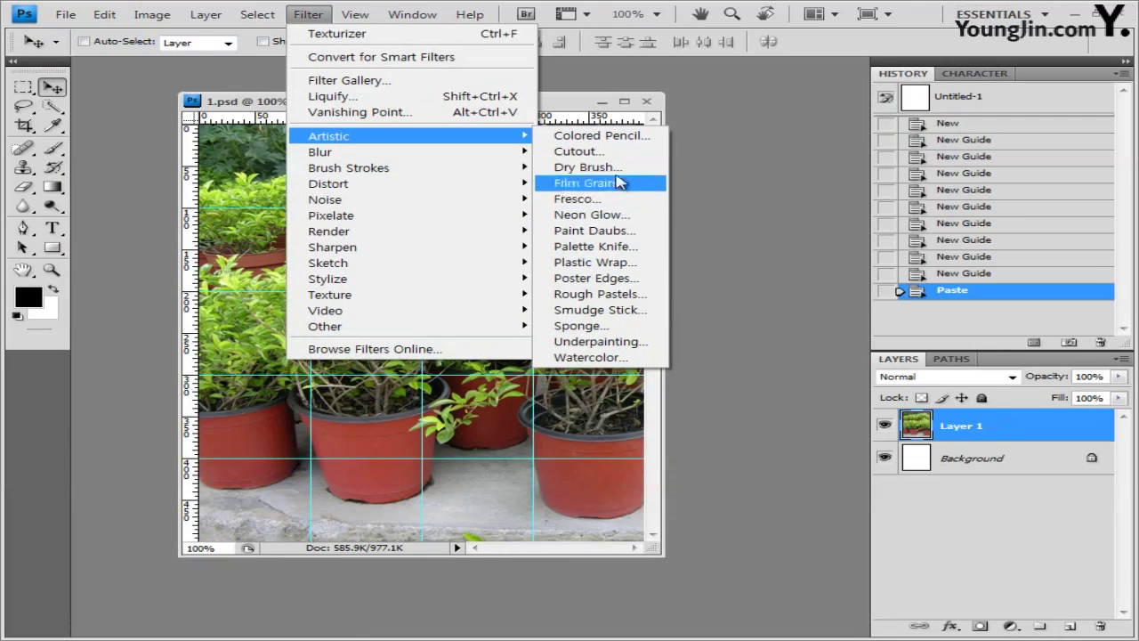
click(605, 168)
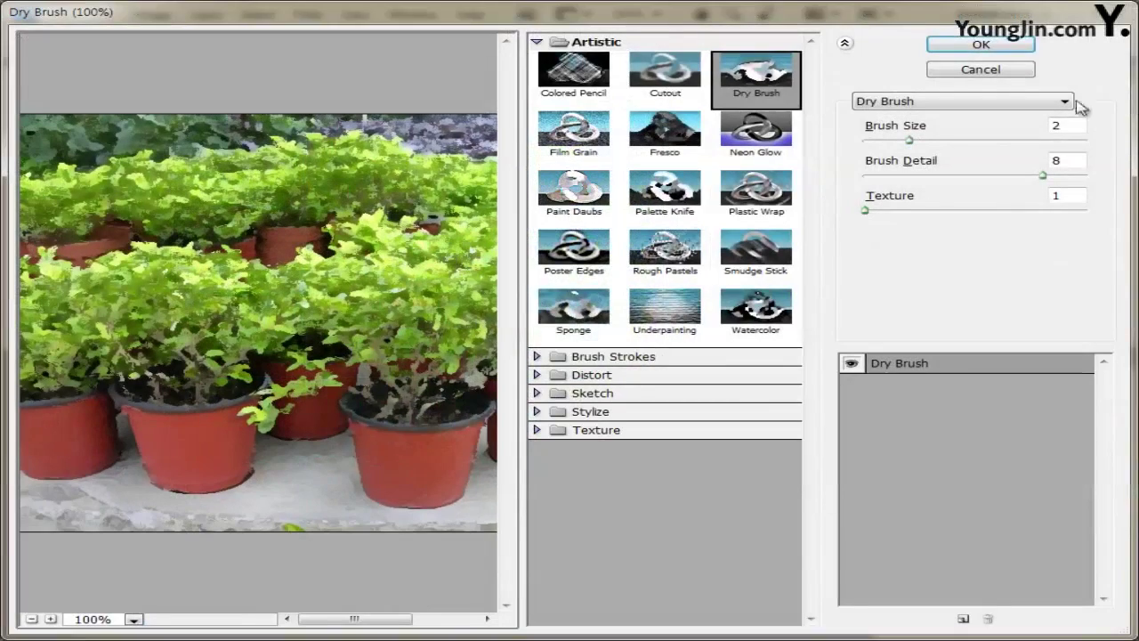
click(981, 45)
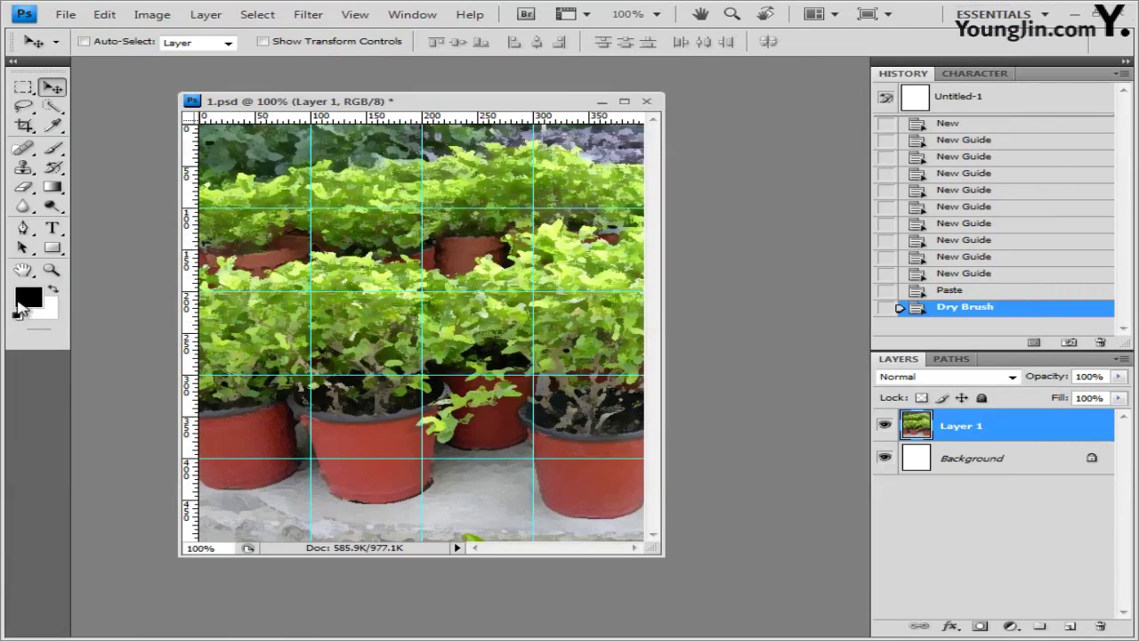
Start a Pen tool shape layer with a curved segment about 100 pixels wide along the upper-left 100-pixel guide.
click(25, 230)
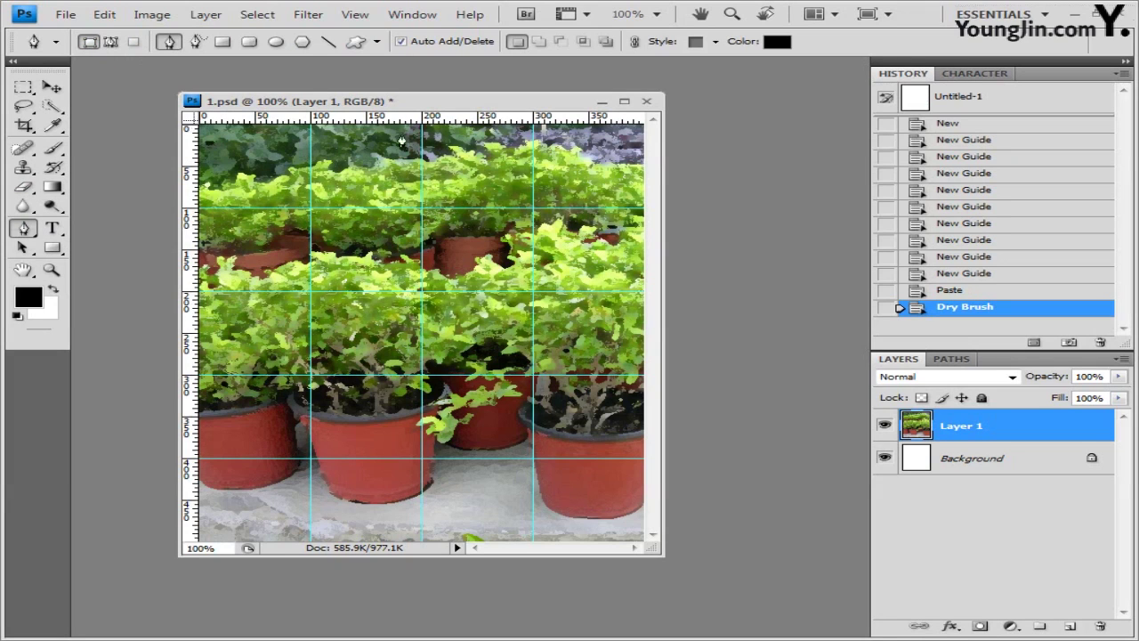
click(214, 209)
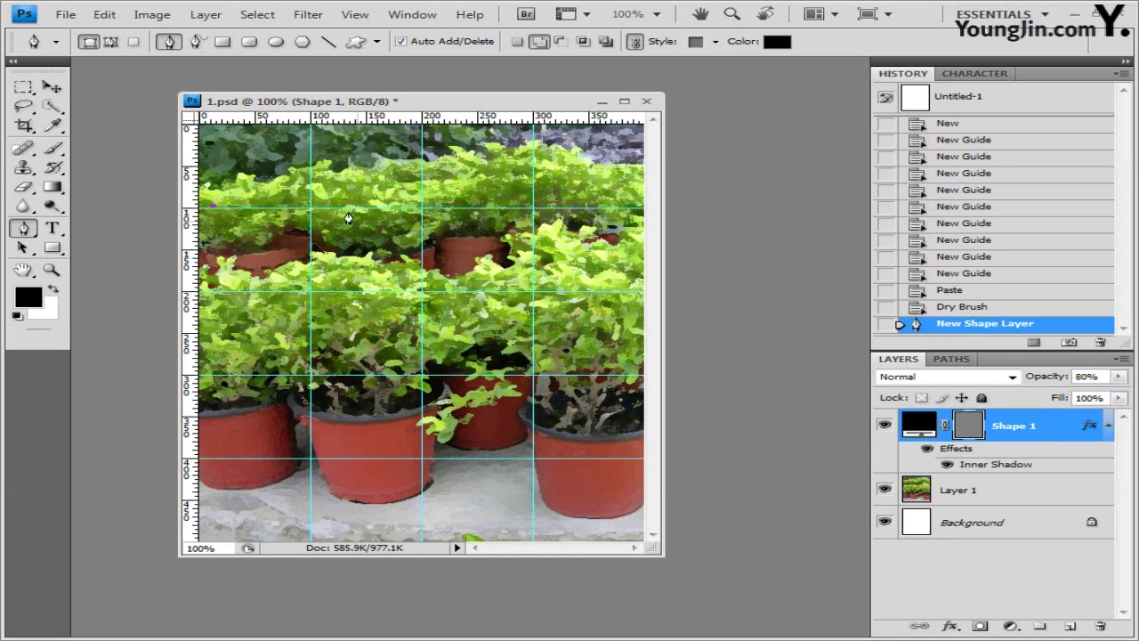
drag(322, 206, 362, 233)
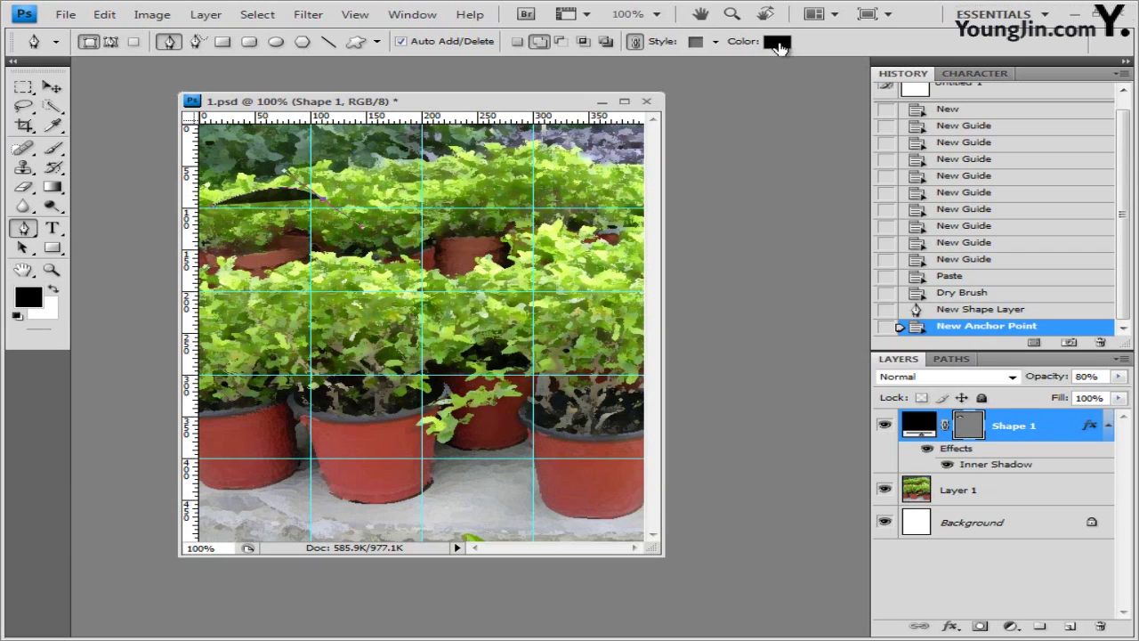
Change the pen shape's fill colour to white and remove its layer style.
click(776, 41)
drag(360, 228, 337, 222)
click(849, 214)
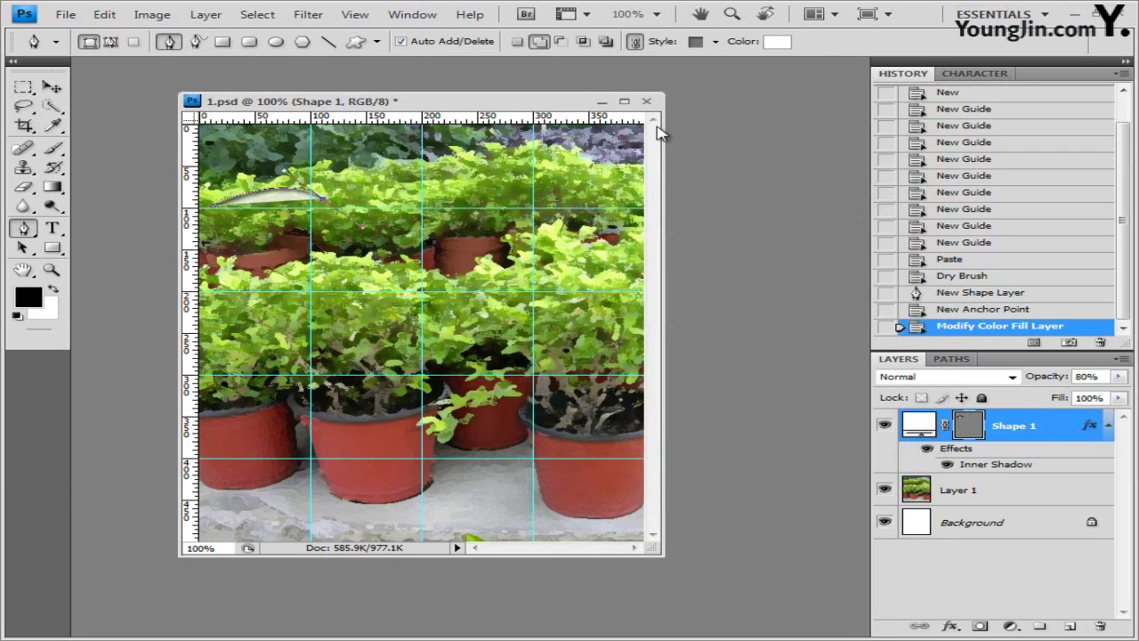
click(717, 42)
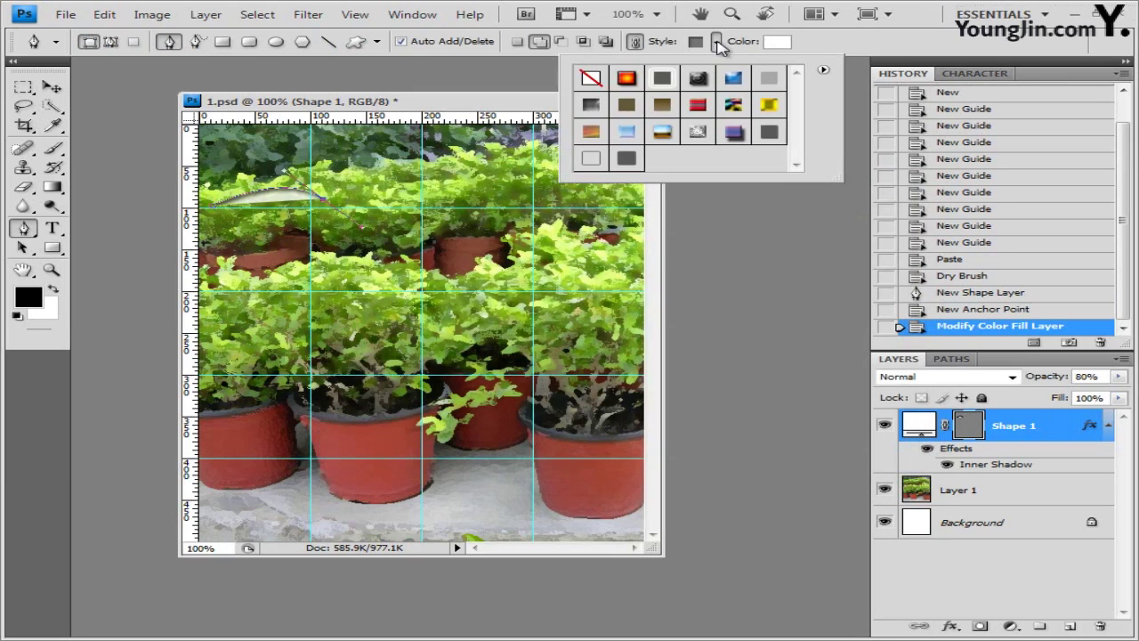
click(592, 78)
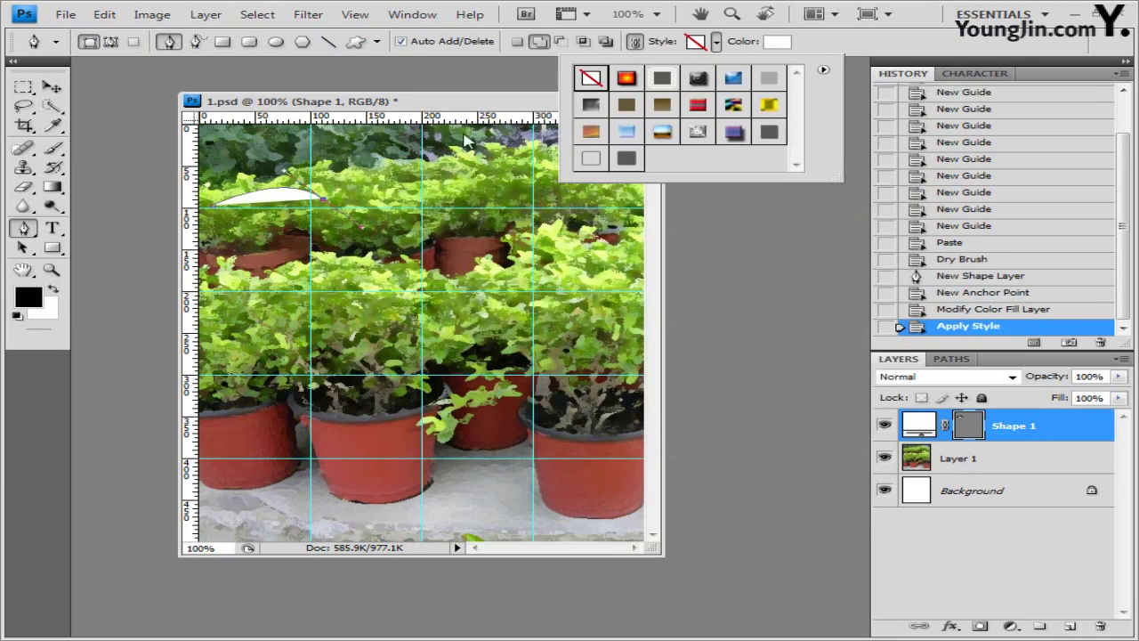
click(846, 49)
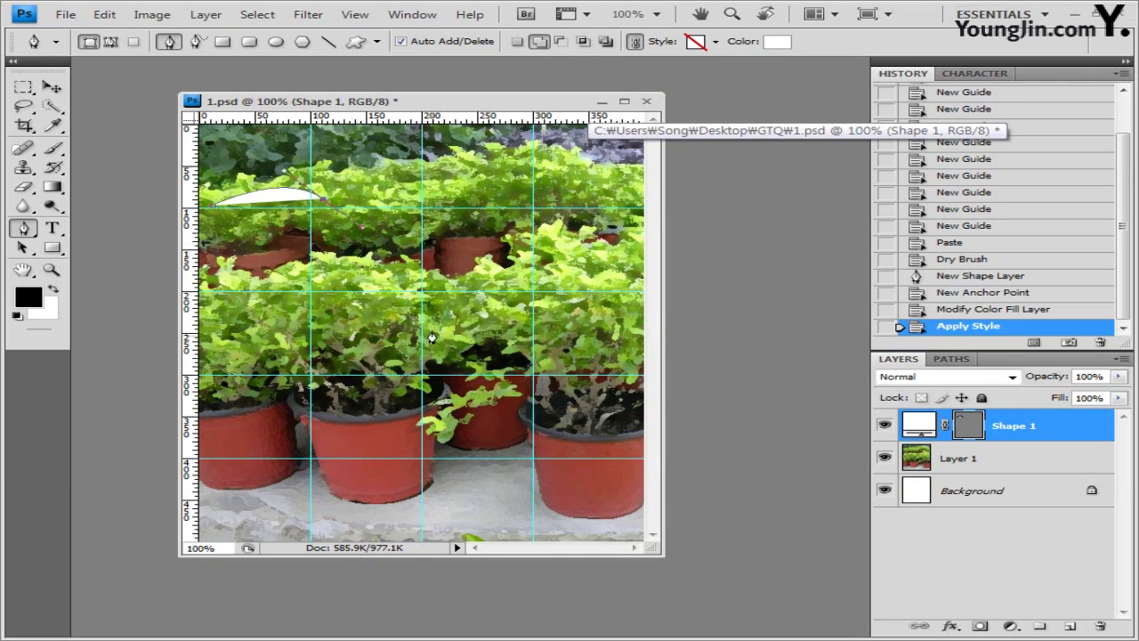
Complete the white shape as a closed curved tail sweeping from the upper left down to about 240 pixels across.
drag(417, 321, 461, 336)
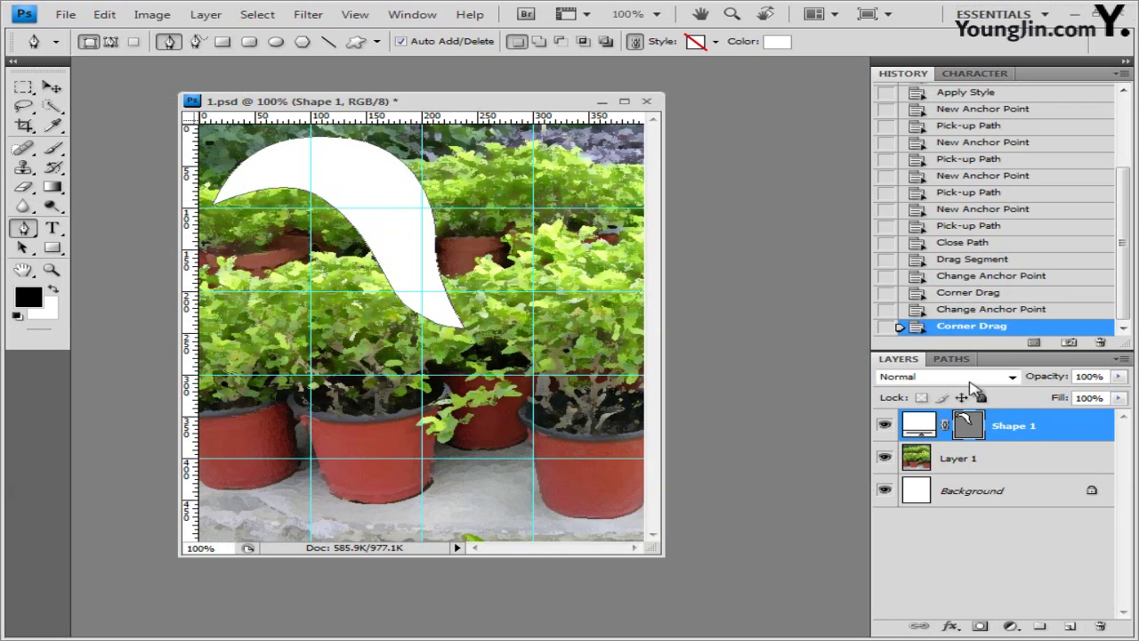
Save the white shape's vector mask as a path named 향기 and deselect the path.
click(953, 360)
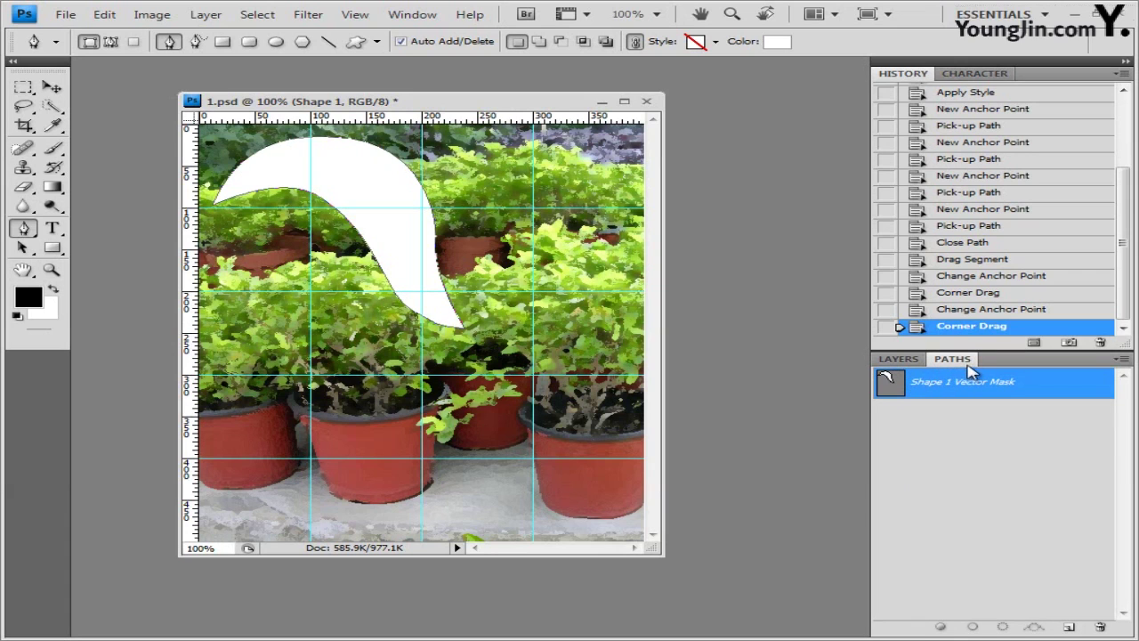
click(412, 15)
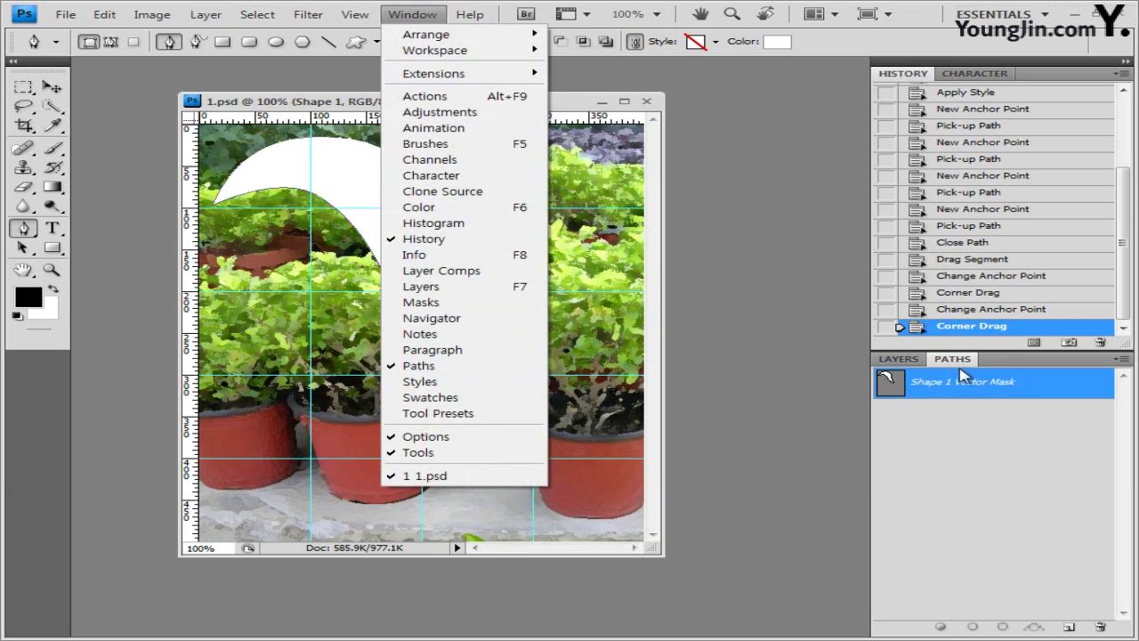
click(971, 397)
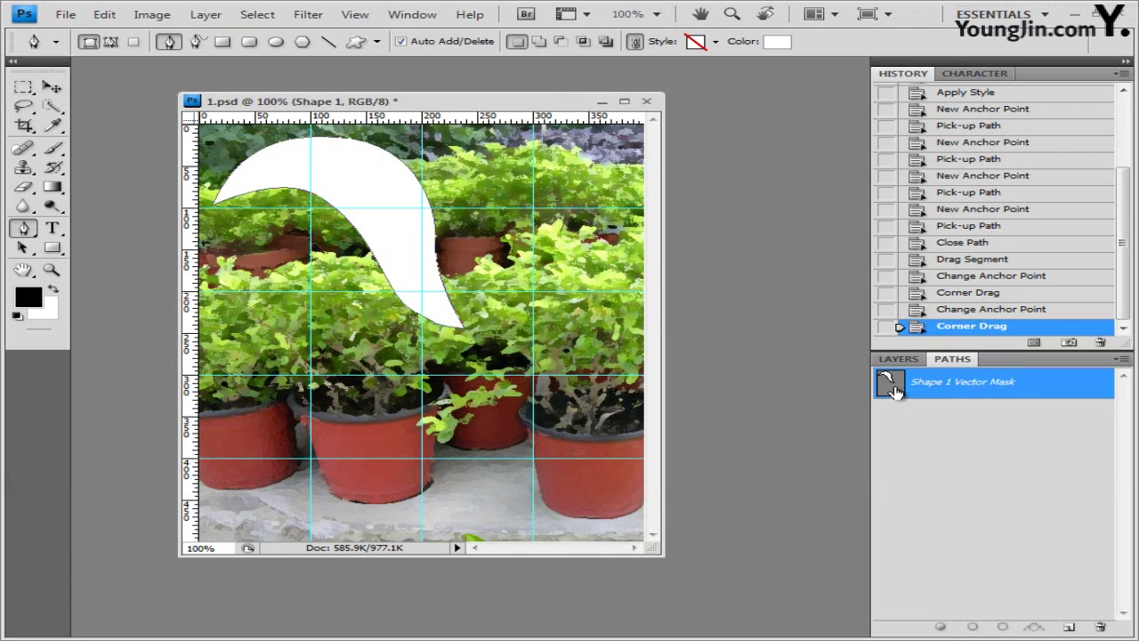
double_click(924, 387)
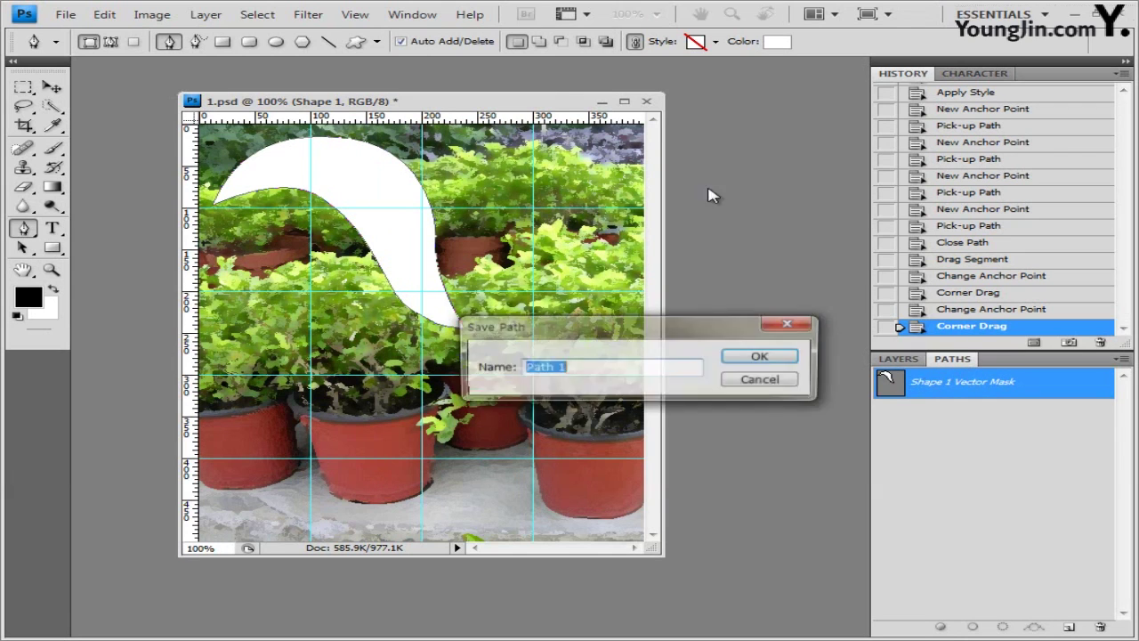
drag(605, 326, 621, 216)
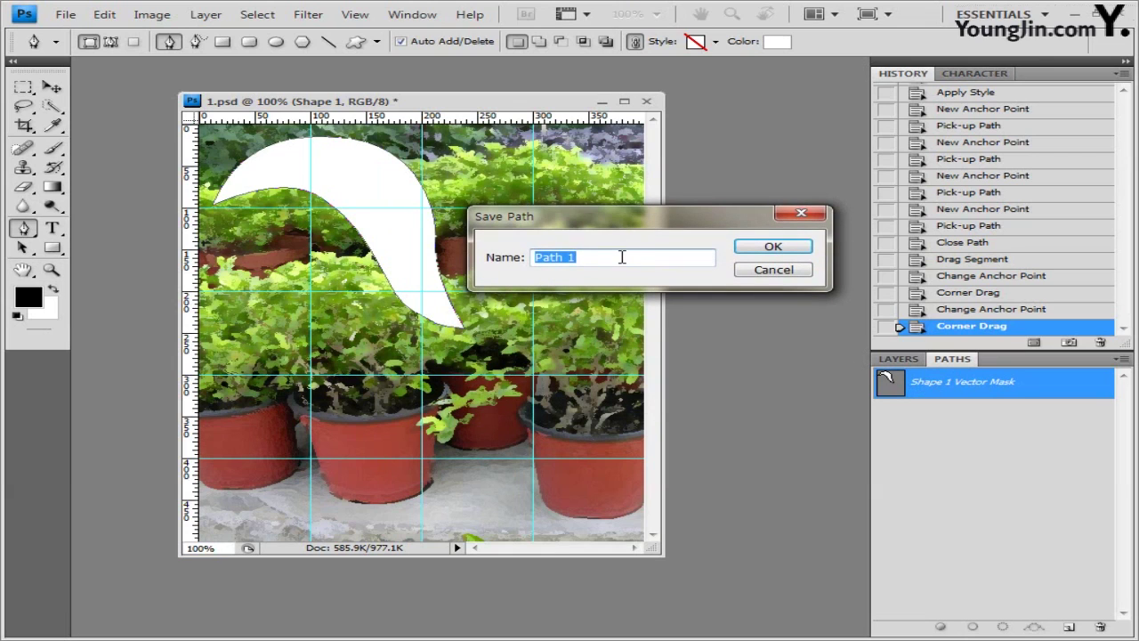
text(향기)
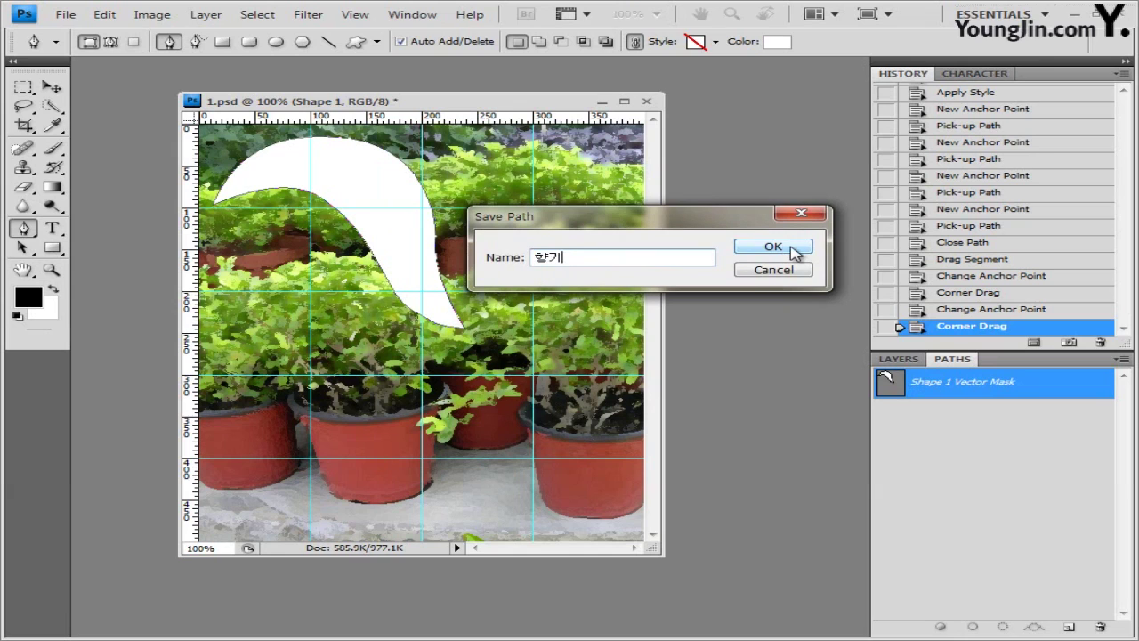
click(793, 251)
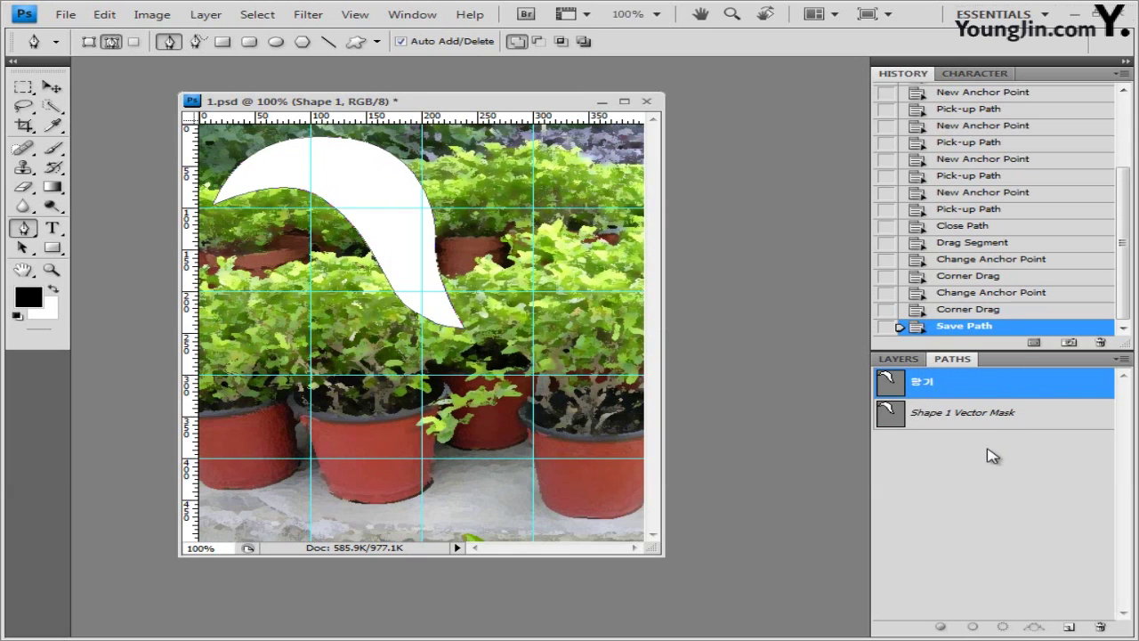
click(976, 461)
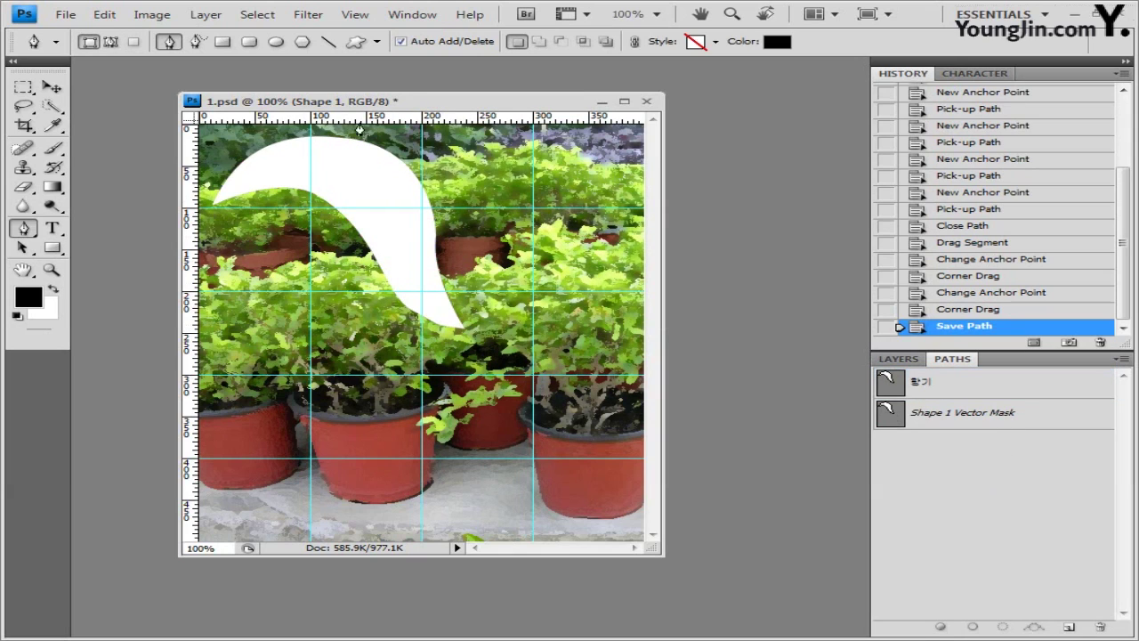
Open 1급-2.jpg, copy the whole image, close it and paste it above the Shape 1 layer in 1.psd.
click(899, 358)
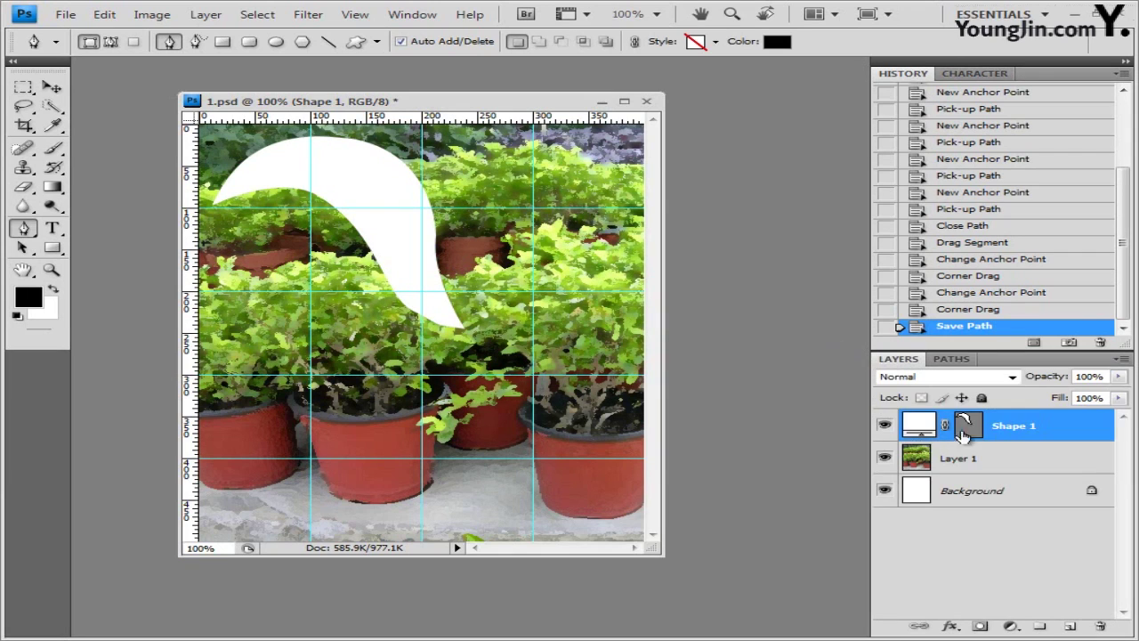
click(917, 428)
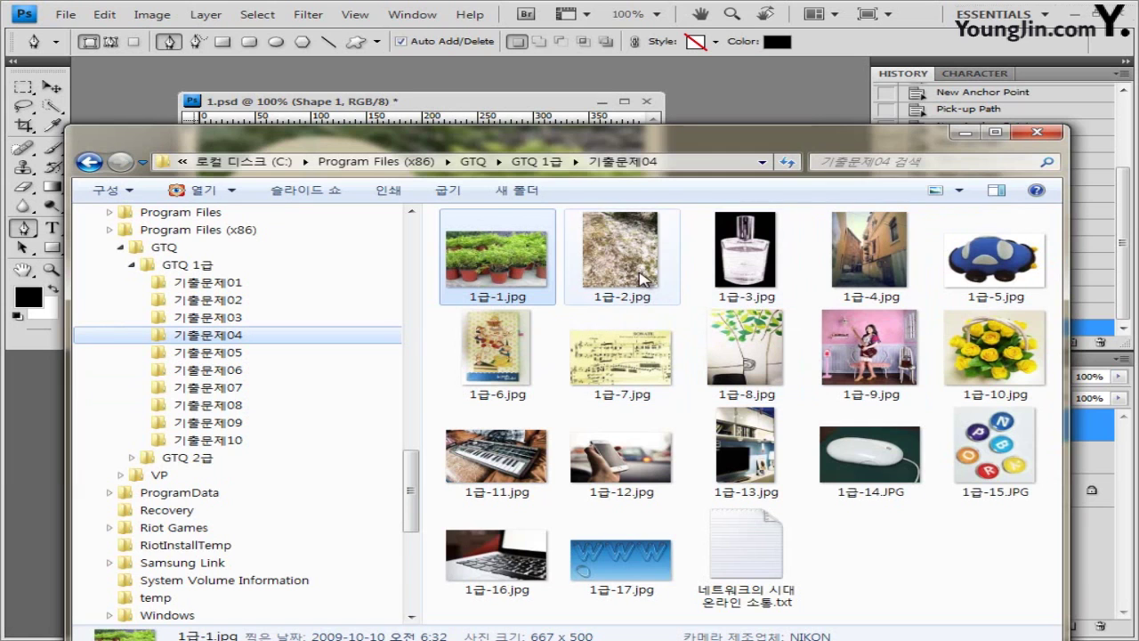
drag(642, 276, 712, 100)
drag(171, 73, 173, 152)
key(ctrl+a)
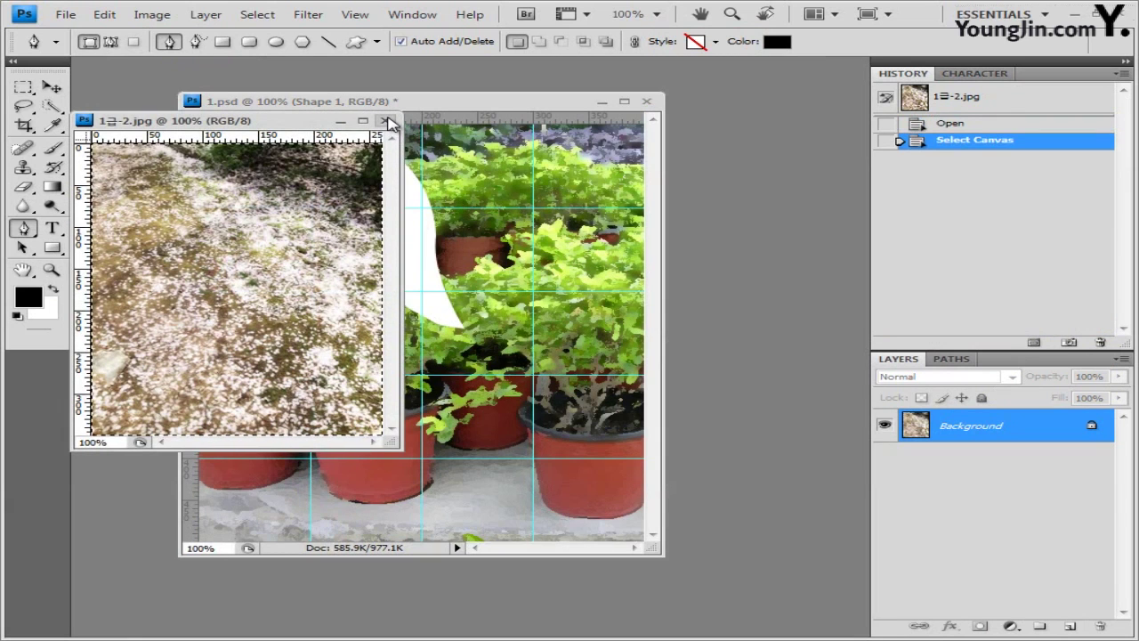
click(385, 120)
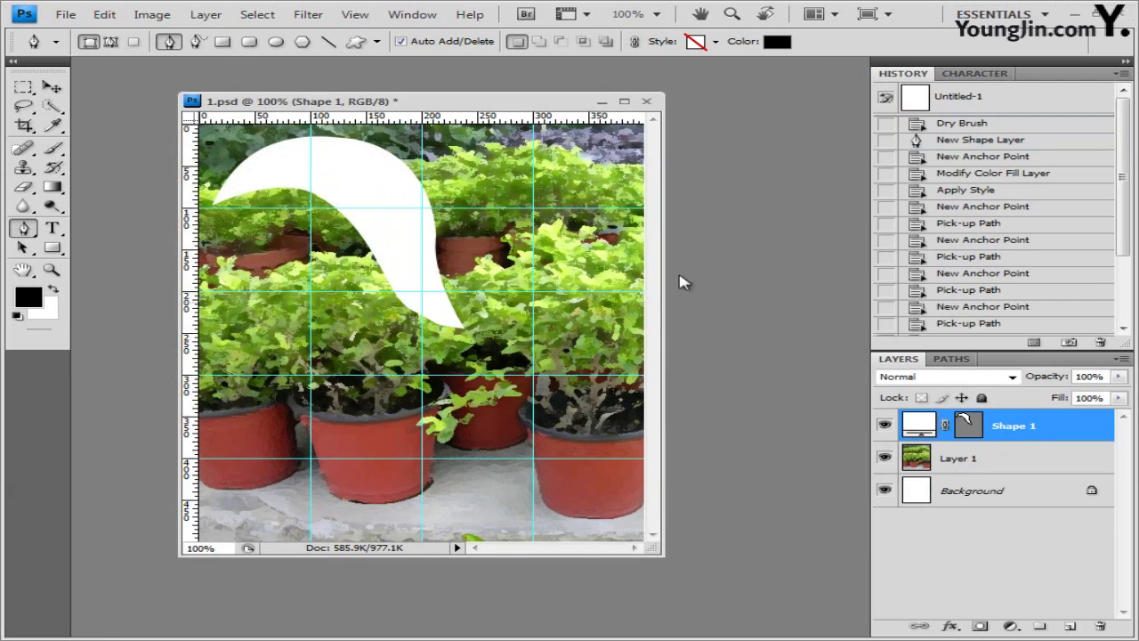
key(ctrl+v)
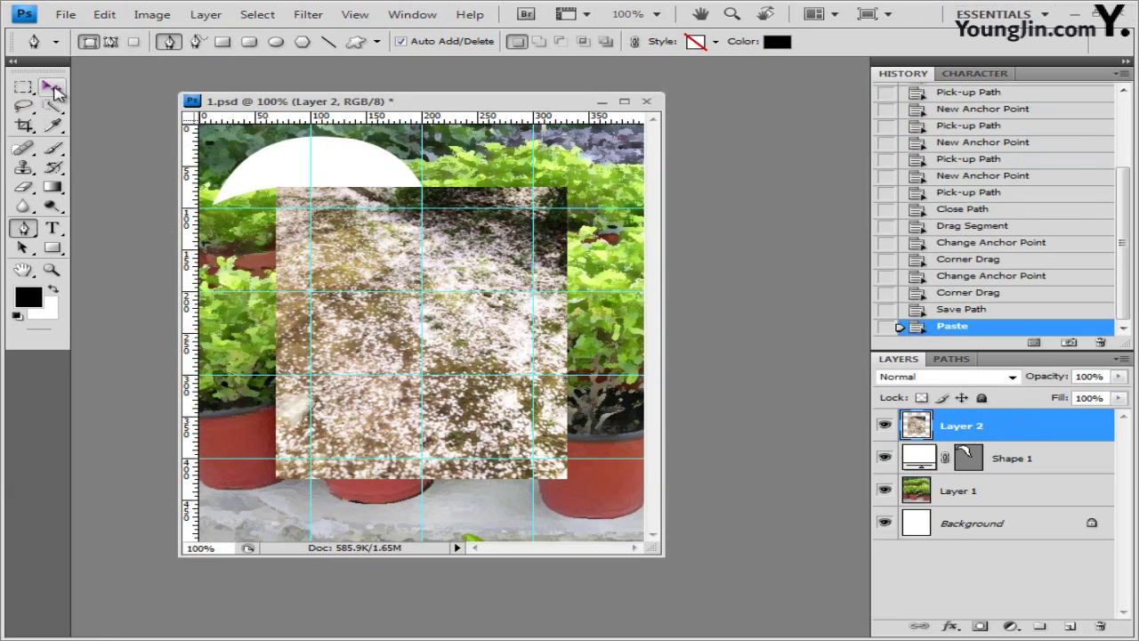
Move the pasted petal photo to the canvas's upper-left corner so it covers the shape, and clip it to Shape 1.
click(52, 89)
drag(488, 331, 406, 244)
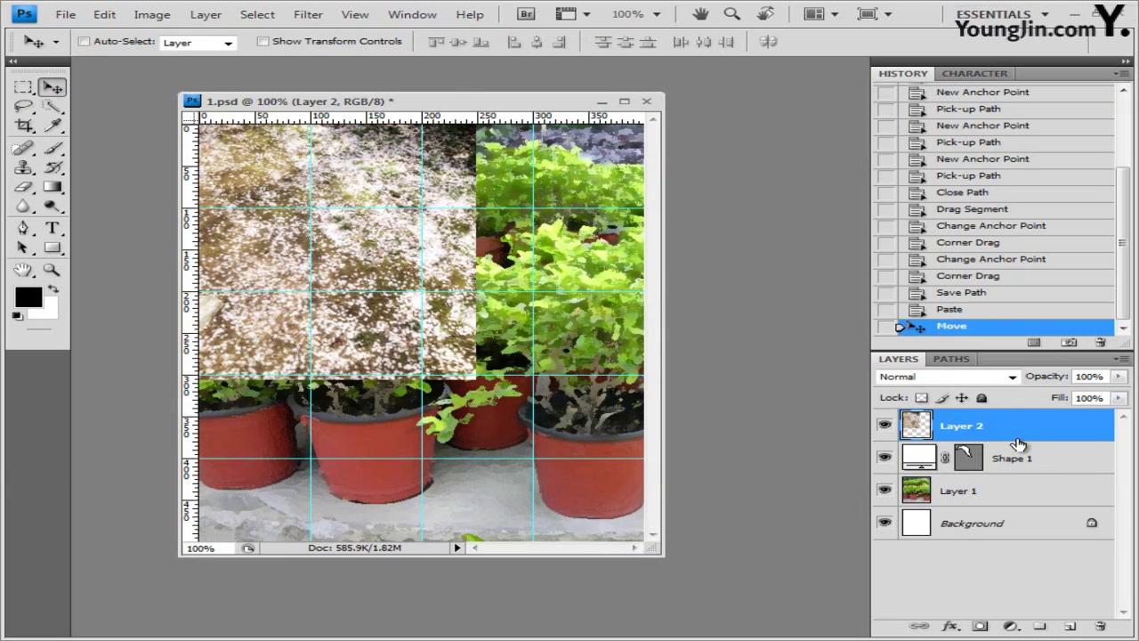
drag(1018, 443, 1028, 438)
alt+click(1026, 442)
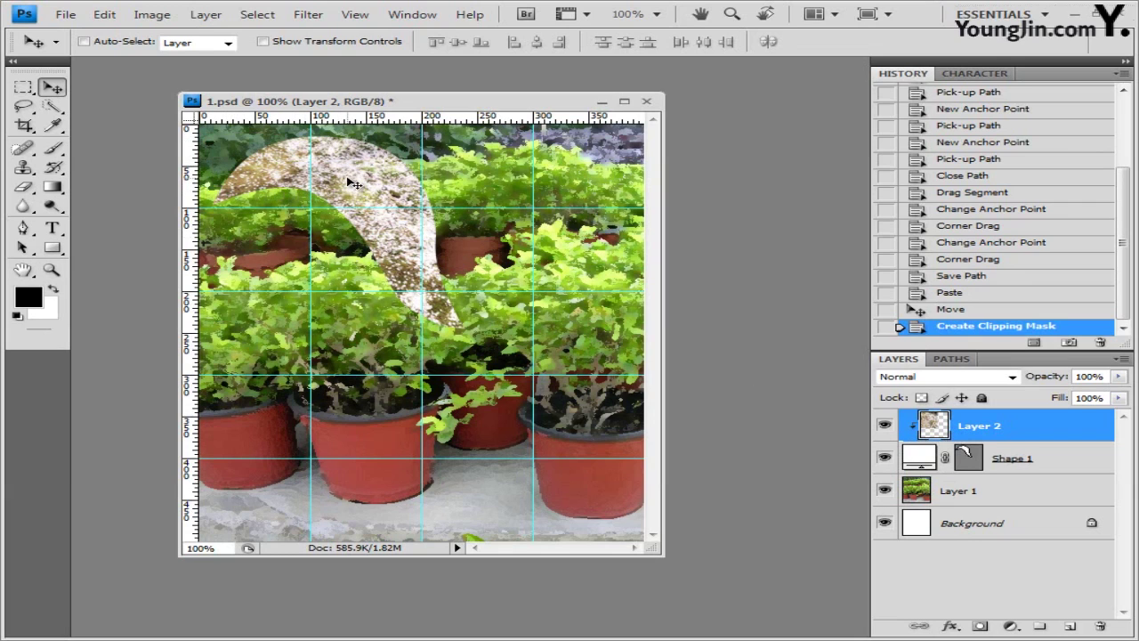
Scale the clipped petal photo proportionally to 92% and position its centre at X 120.1 px, Y 157.1 px inside the shape.
key(ctrl+t)
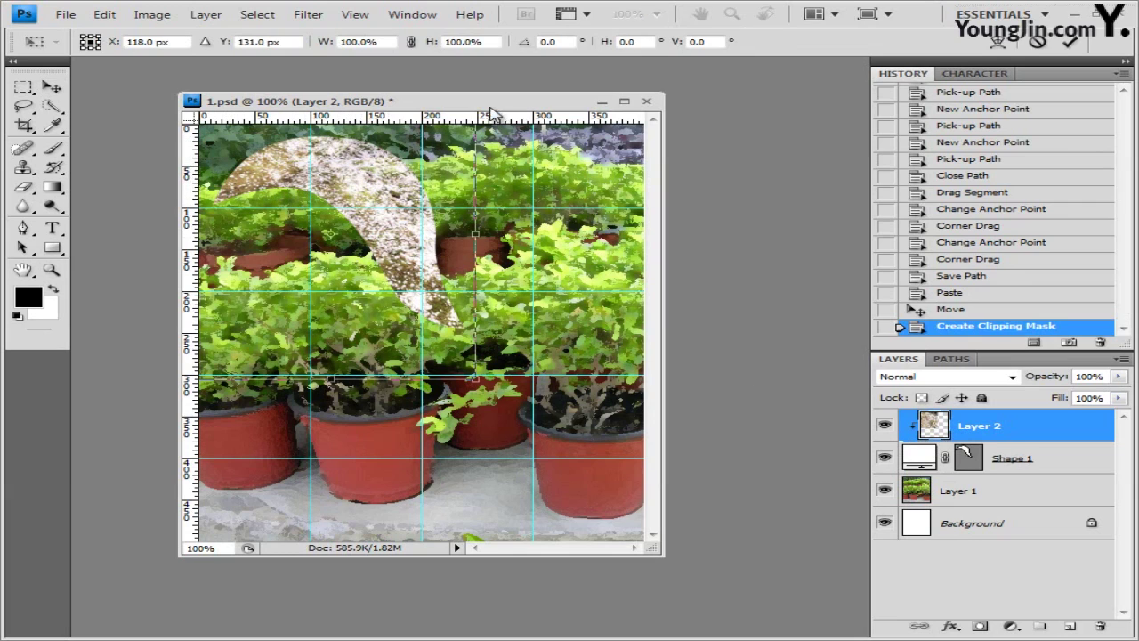
drag(450, 360, 427, 265)
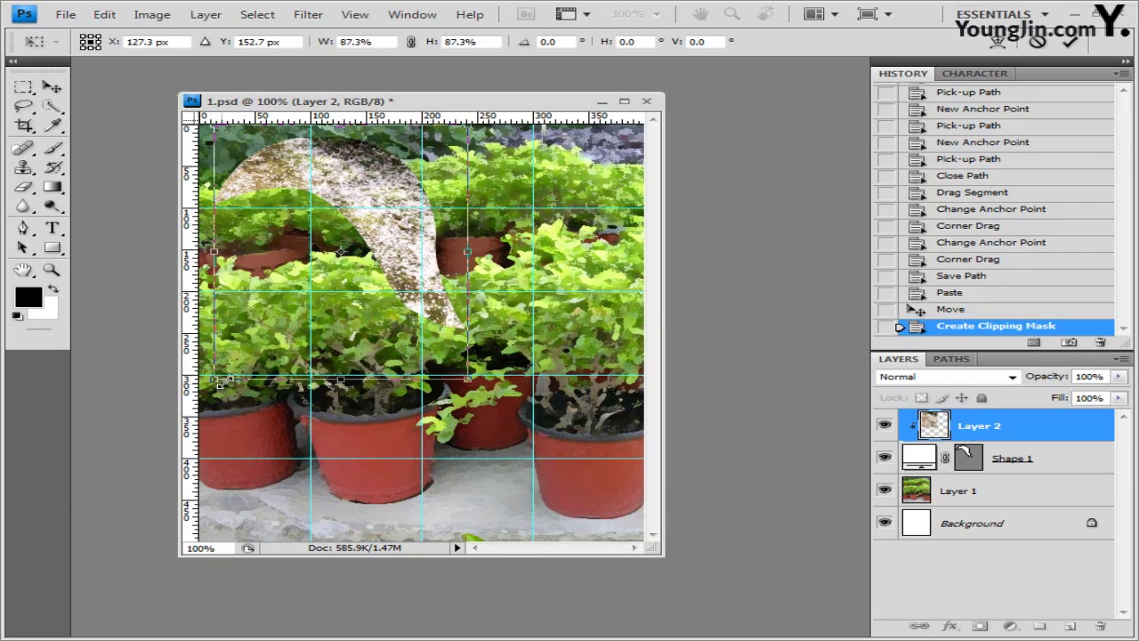
key(Left)
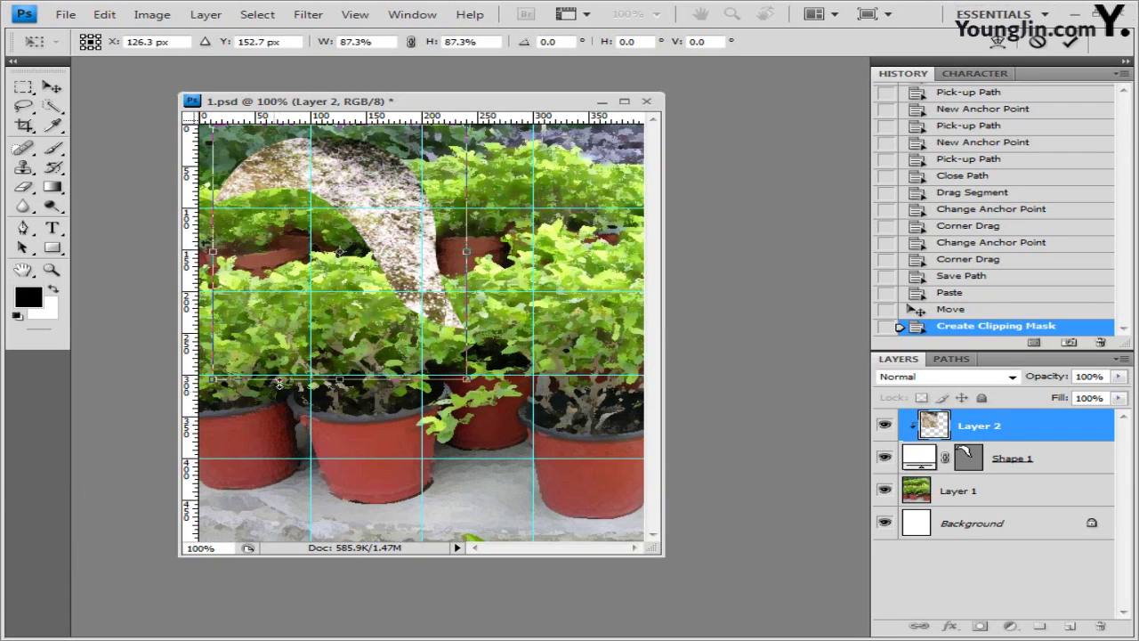
drag(205, 385, 196, 393)
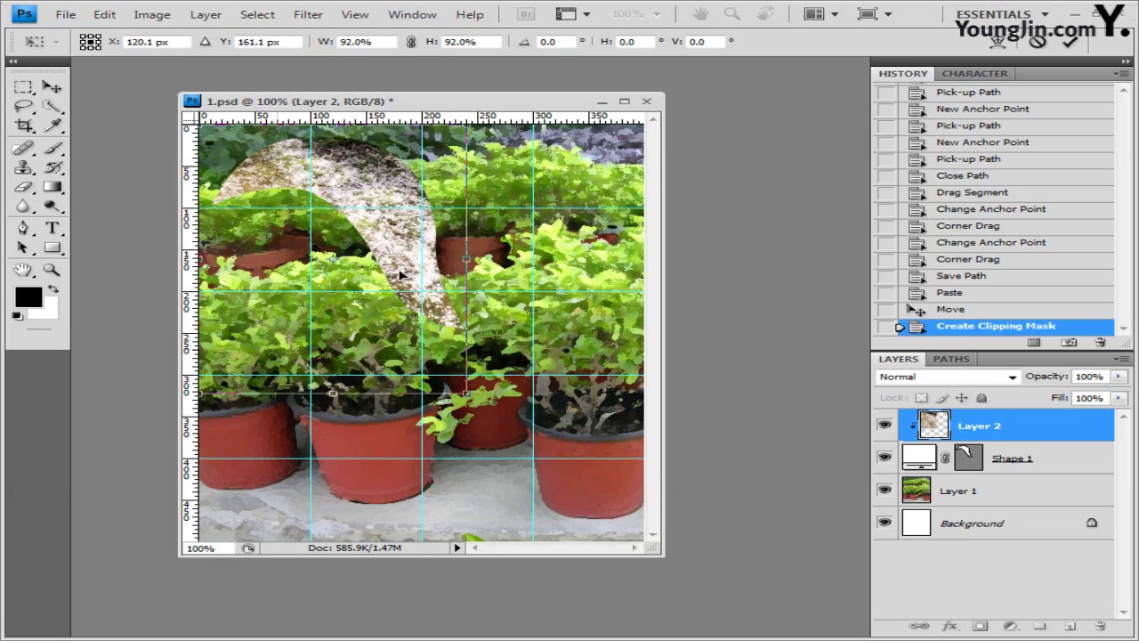
key(Up)
key(Up)
key(Up)
key(Up)
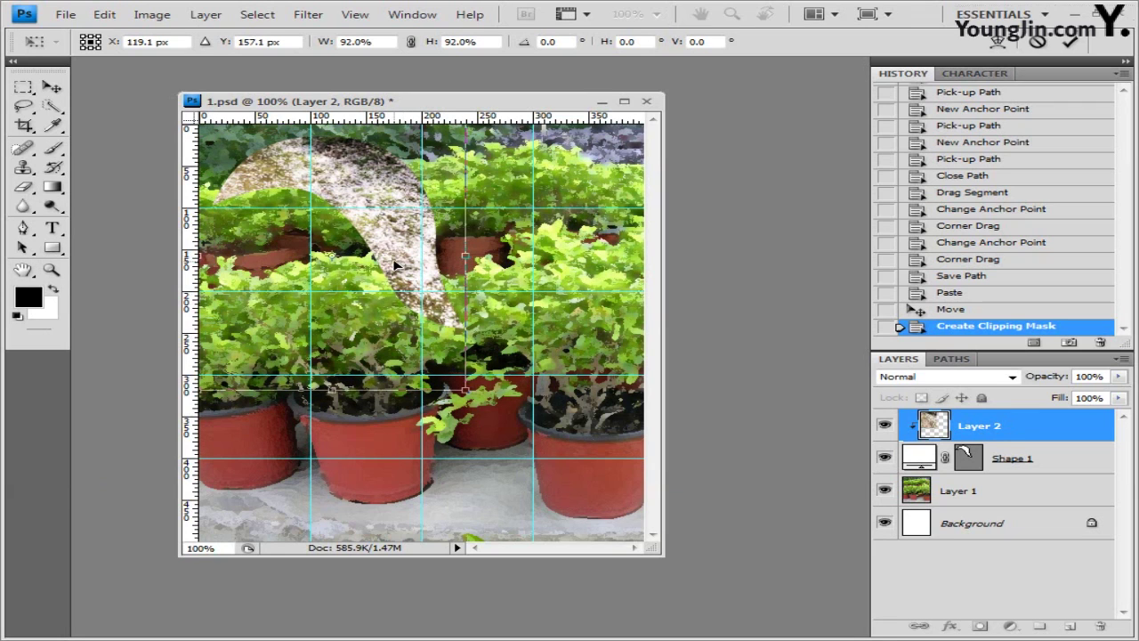
key(Left)
key(Right)
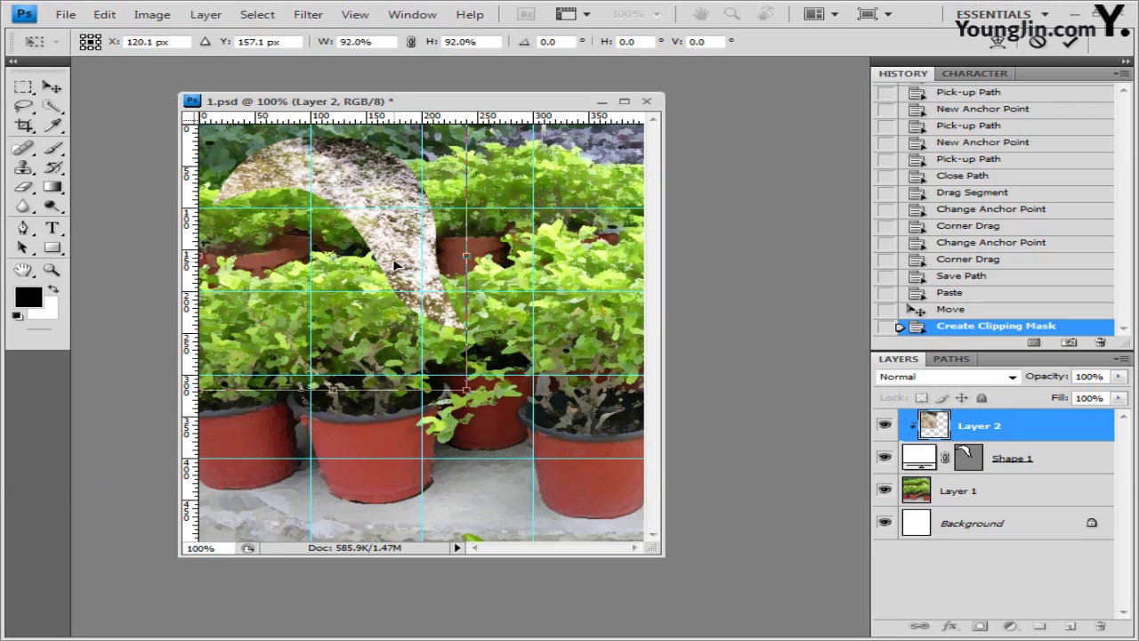
key(Return)
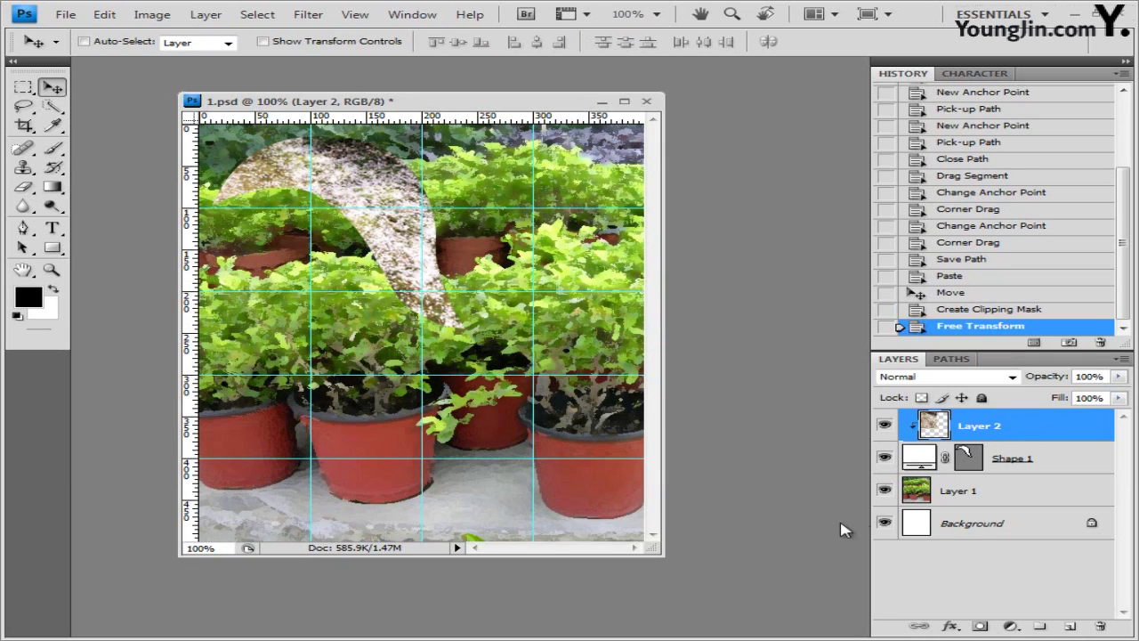
Add a 3 px outside Stroke in colour ffe400 to the Shape 1 layer.
click(1028, 460)
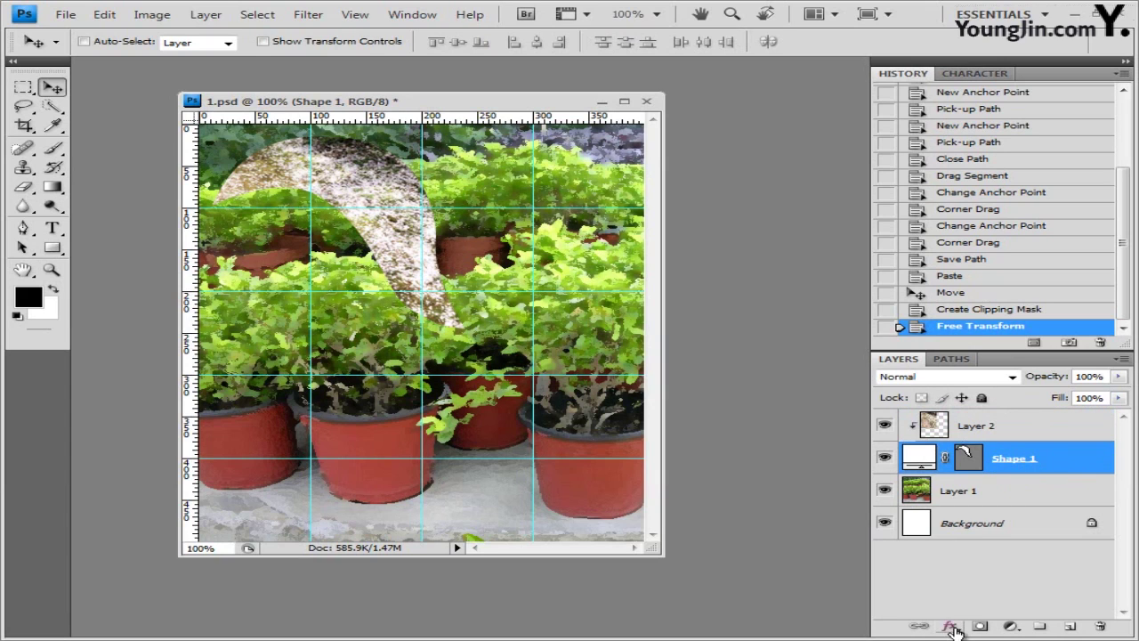
click(950, 626)
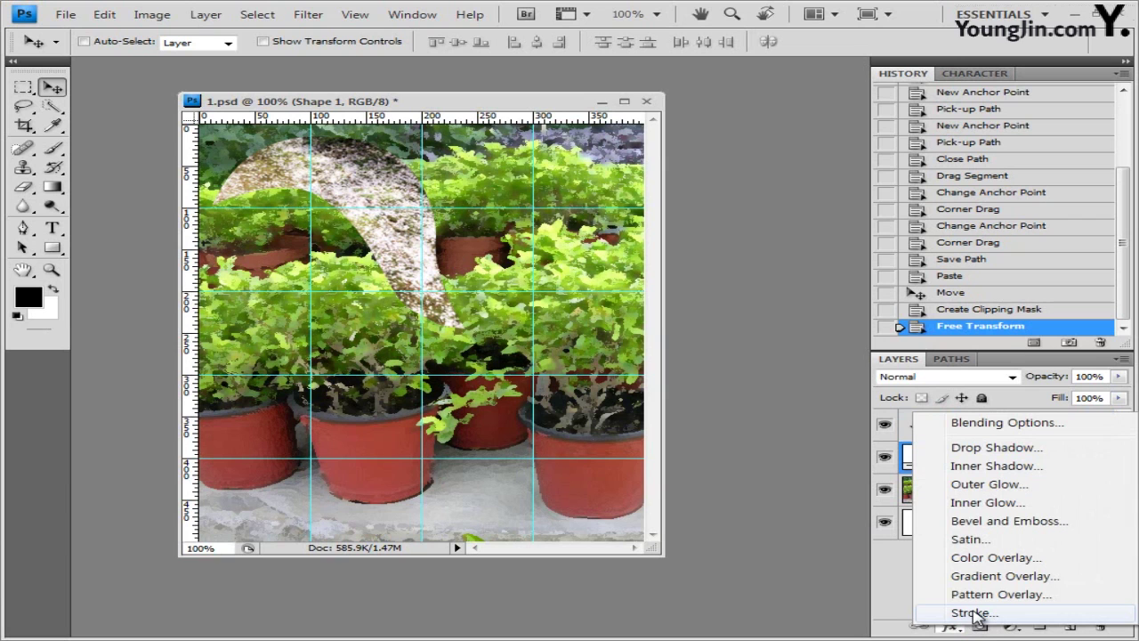
click(973, 610)
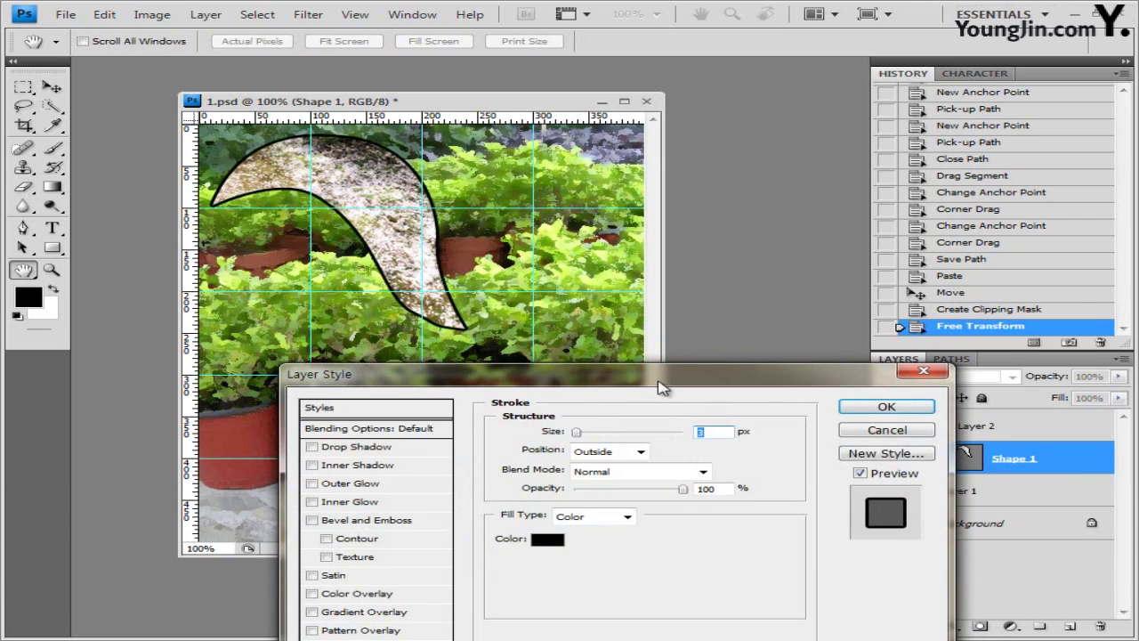
mouse_move(664, 388)
mouse_down()
mouse_move(706, 136)
mouse_move(756, 140)
mouse_up()
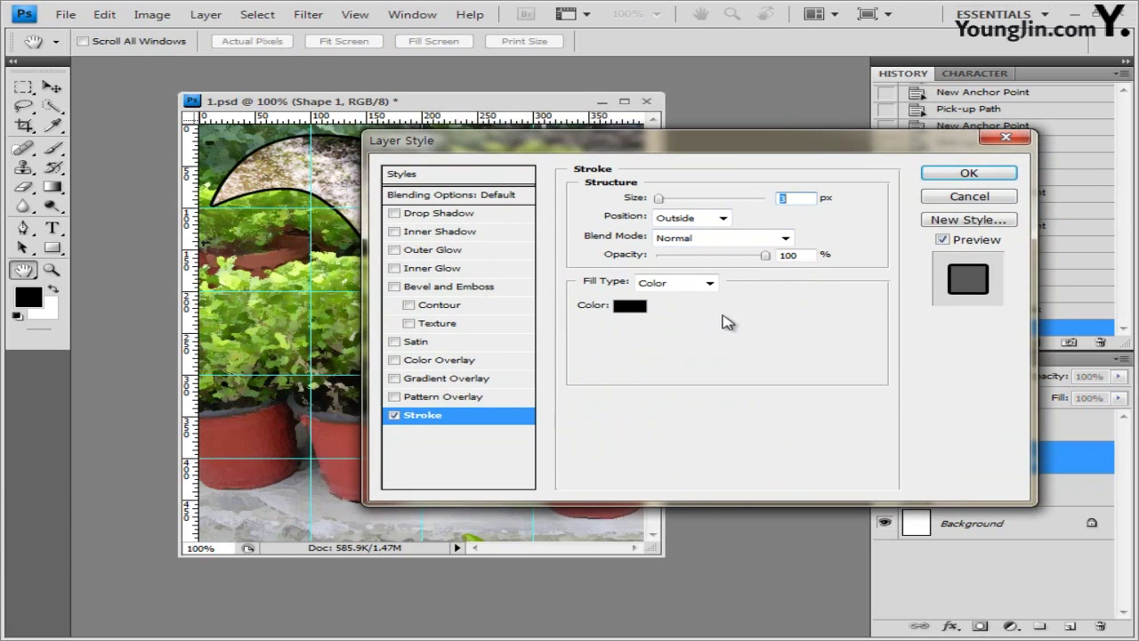
click(634, 307)
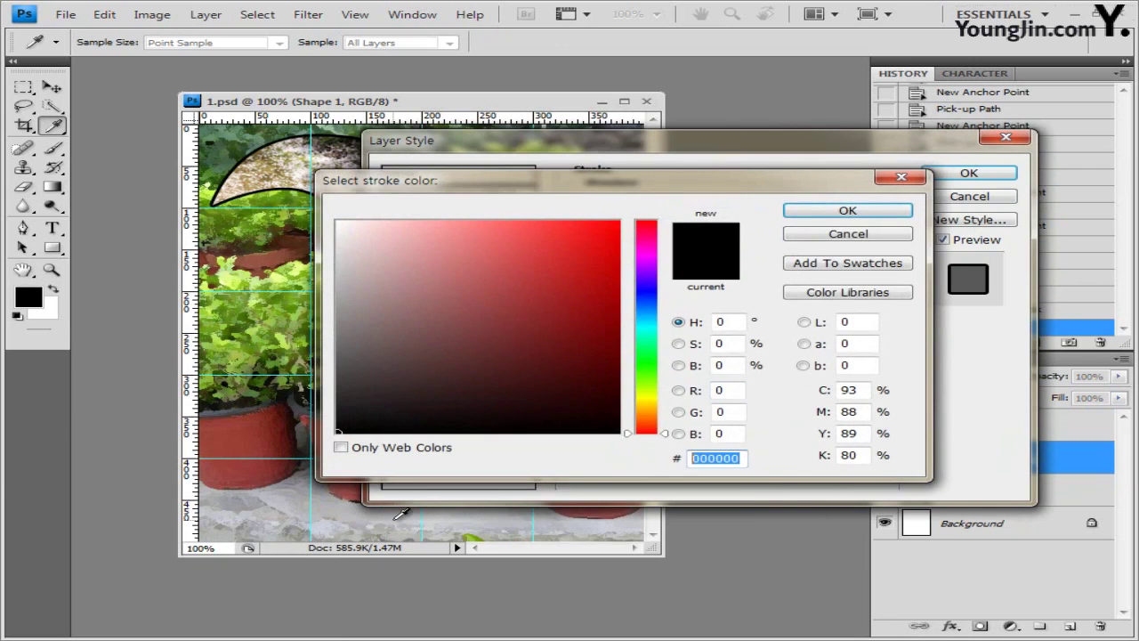
text(ffe400)
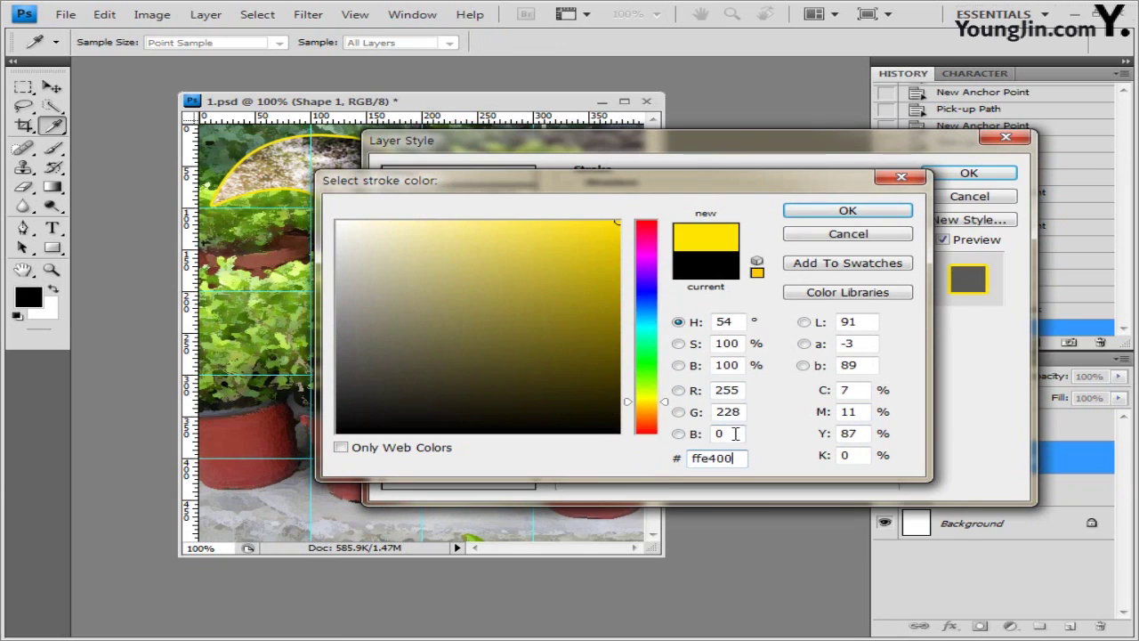
click(877, 214)
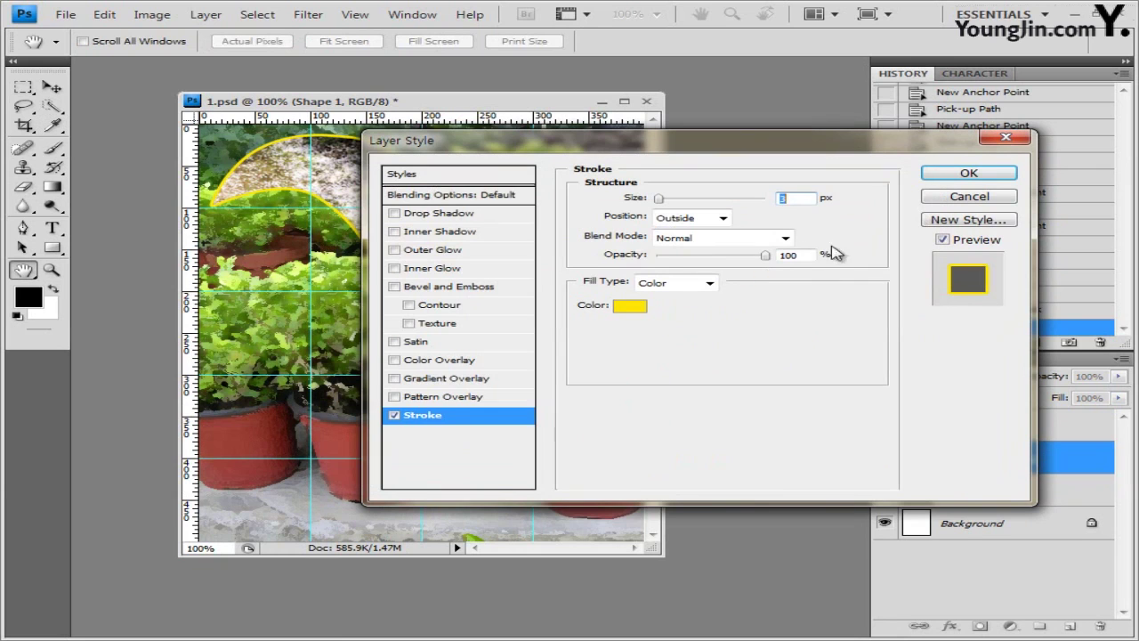
Add a Drop Shadow with default settings to Shape 1, apply the layer style and collapse the layer's effects list.
click(467, 215)
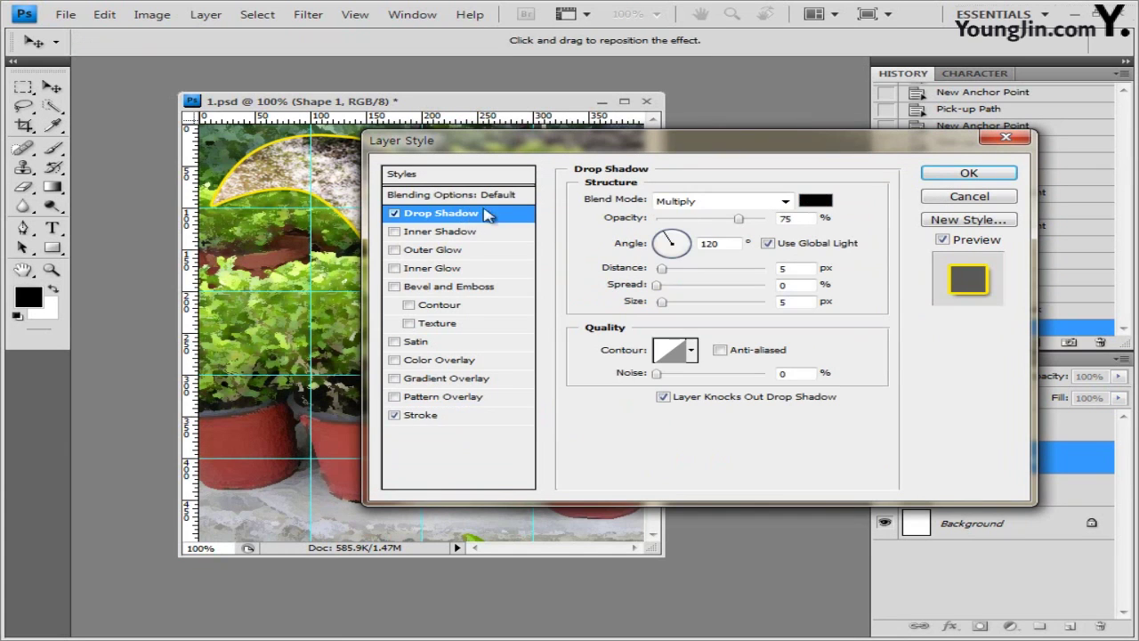
click(990, 174)
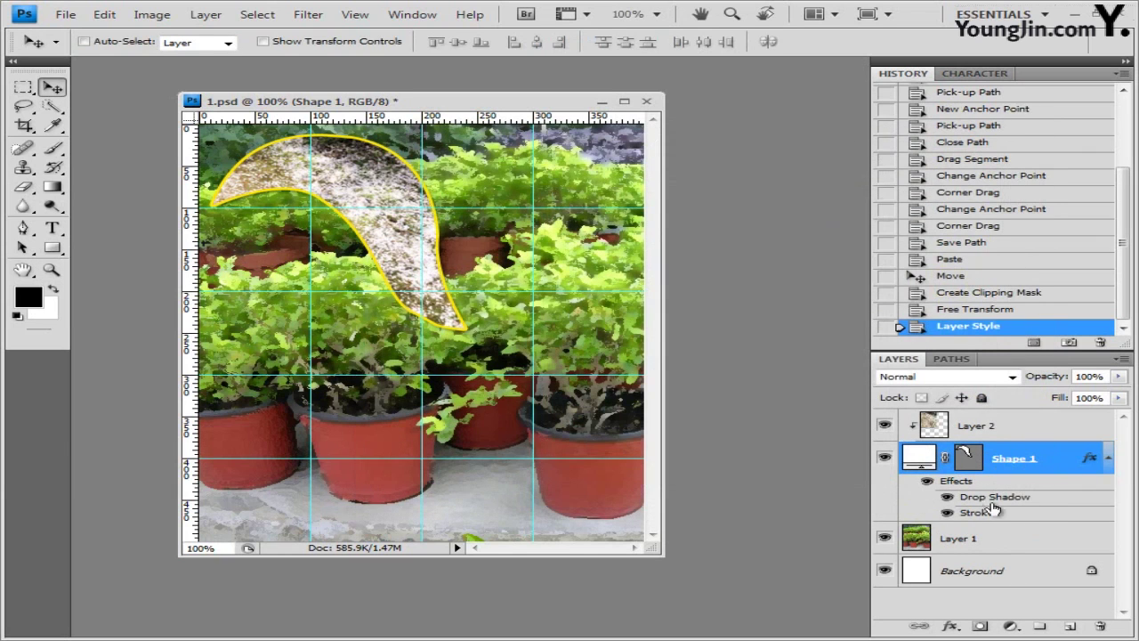
click(1108, 458)
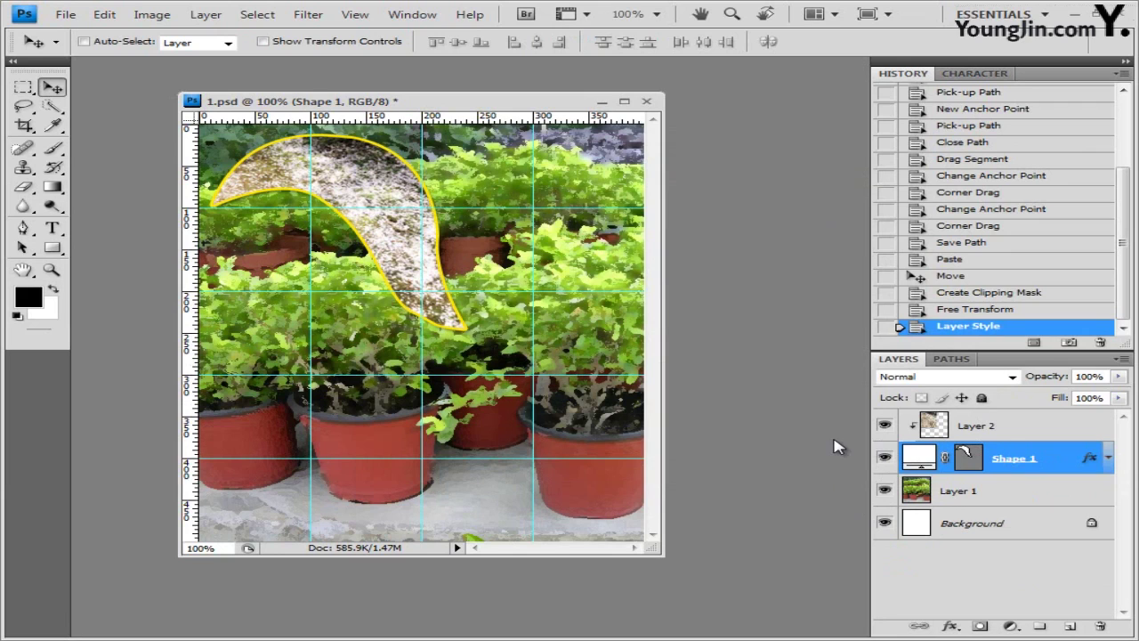
Select Layer 2 and open the perfume bottle photo 1급-3.jpg from the 기출문제04 folder.
click(997, 427)
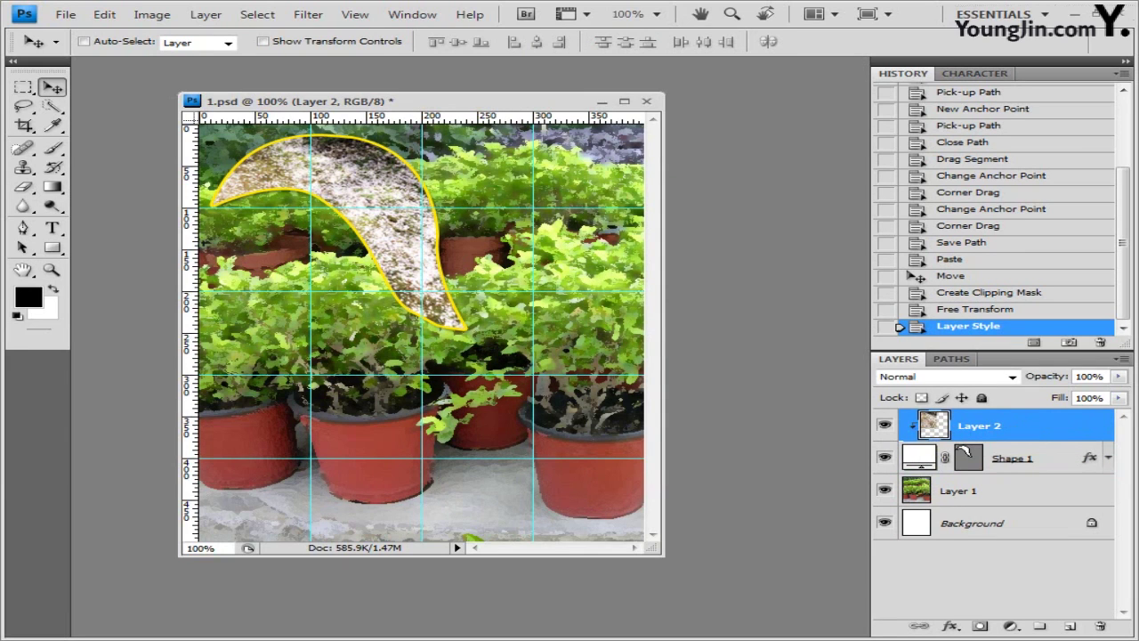
key(alt+Tab)
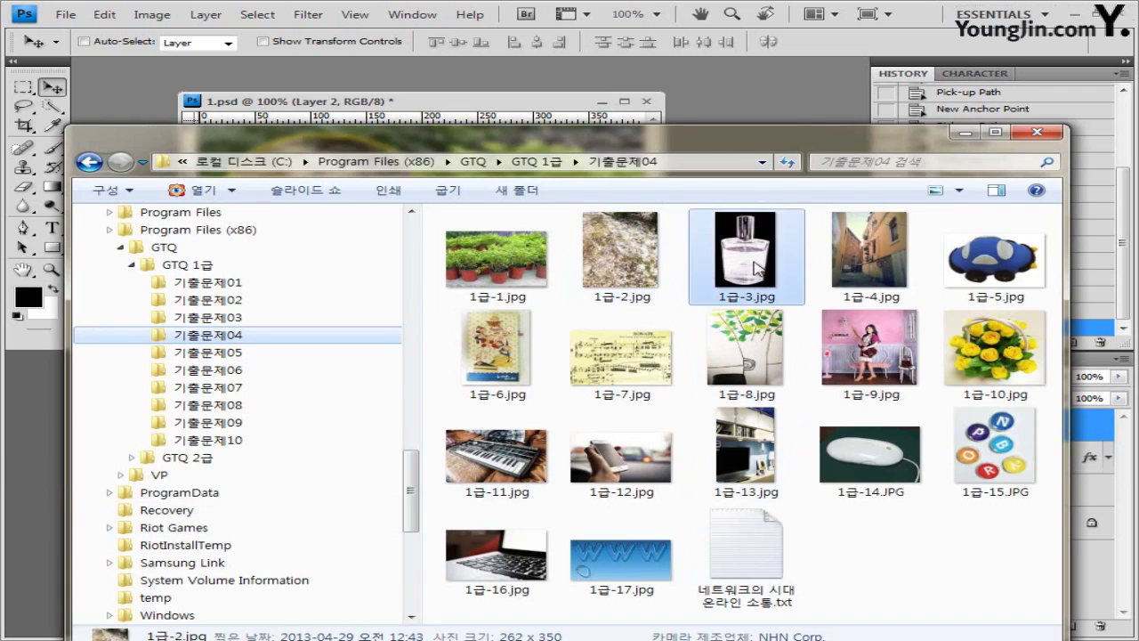
double_click(756, 269)
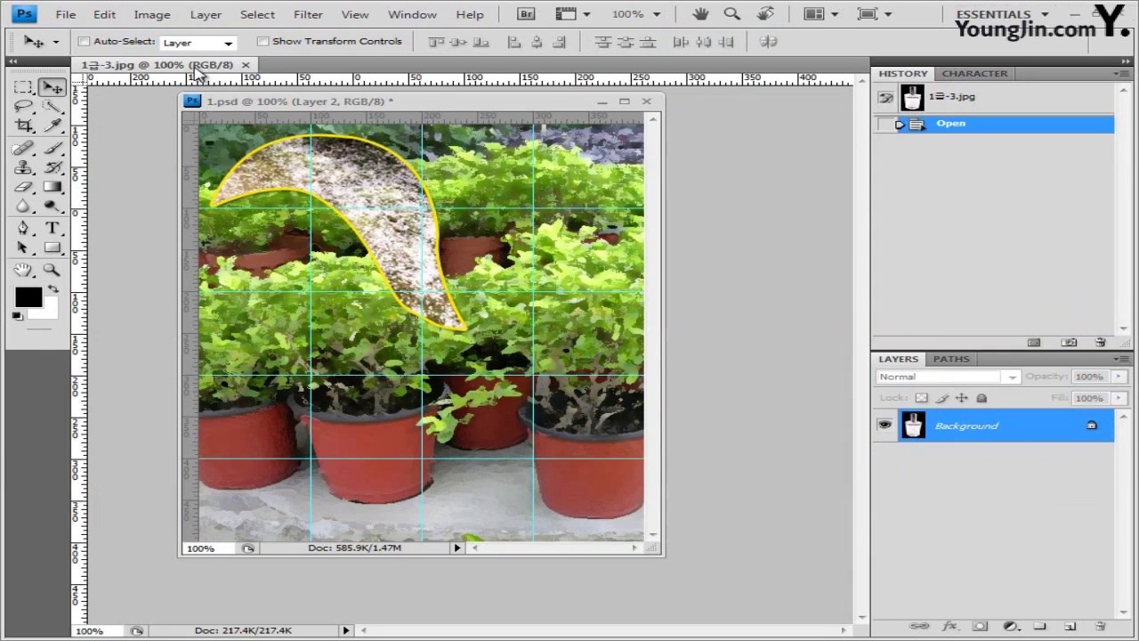
Float the 1급-3.jpg window and select the perfume bottle by Magic Wand selecting the black background at tolerance 32 and inverting the selection.
drag(198, 73, 258, 189)
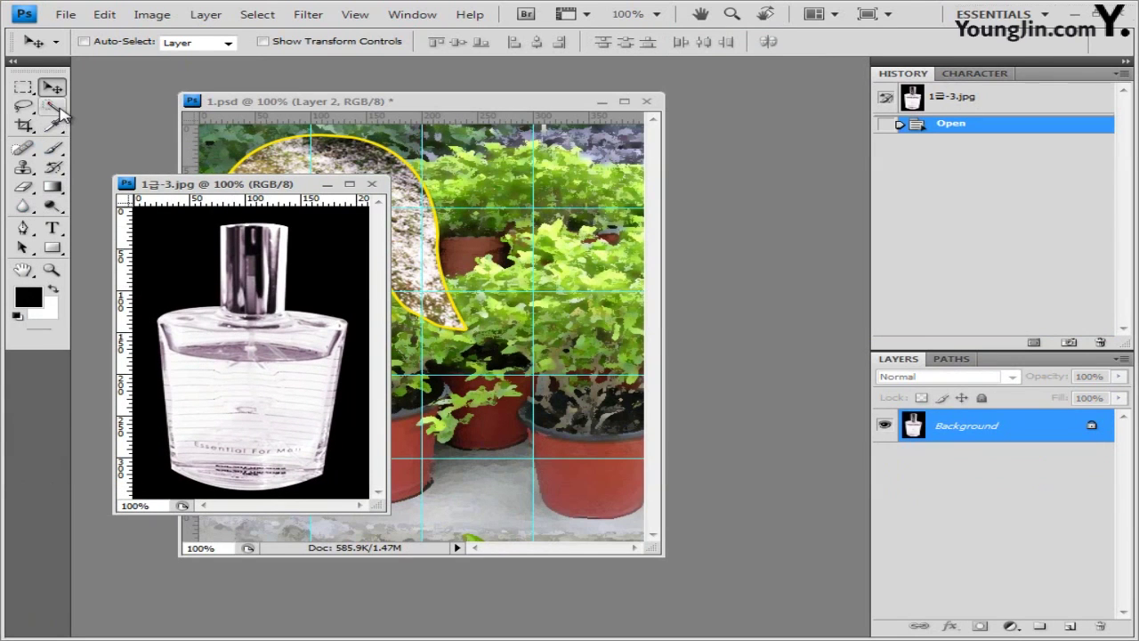
click(57, 106)
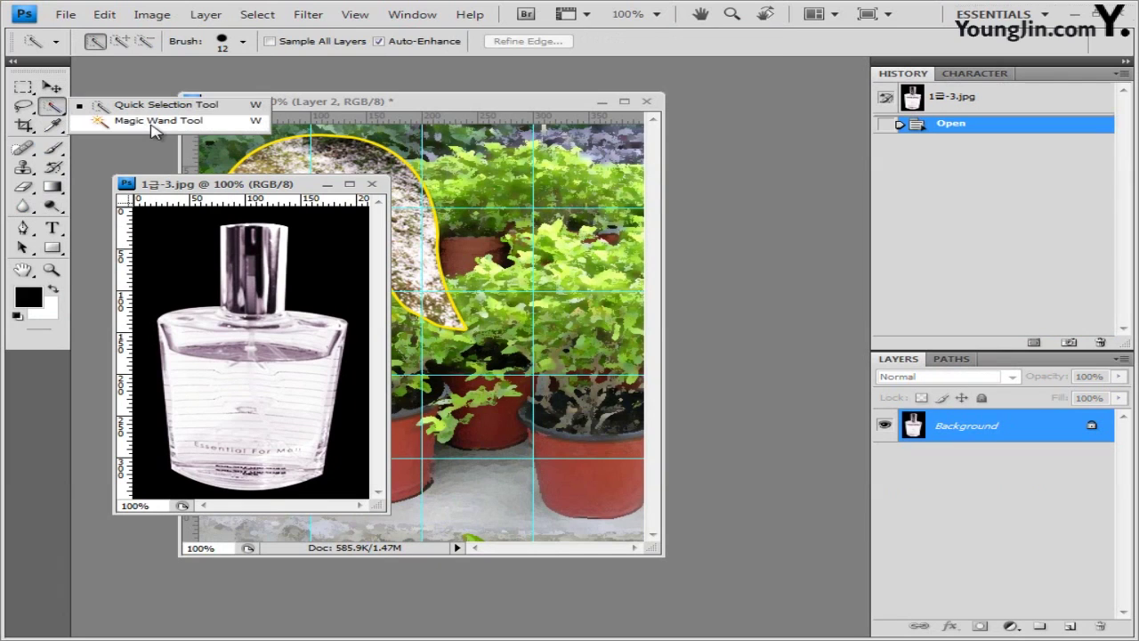
click(154, 124)
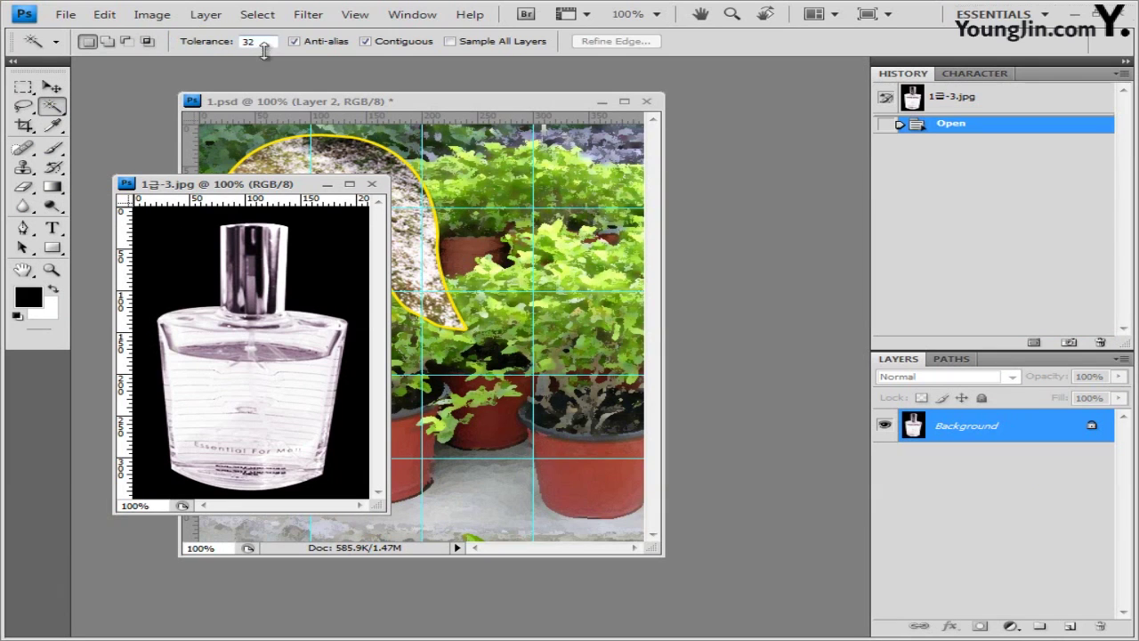
click(186, 237)
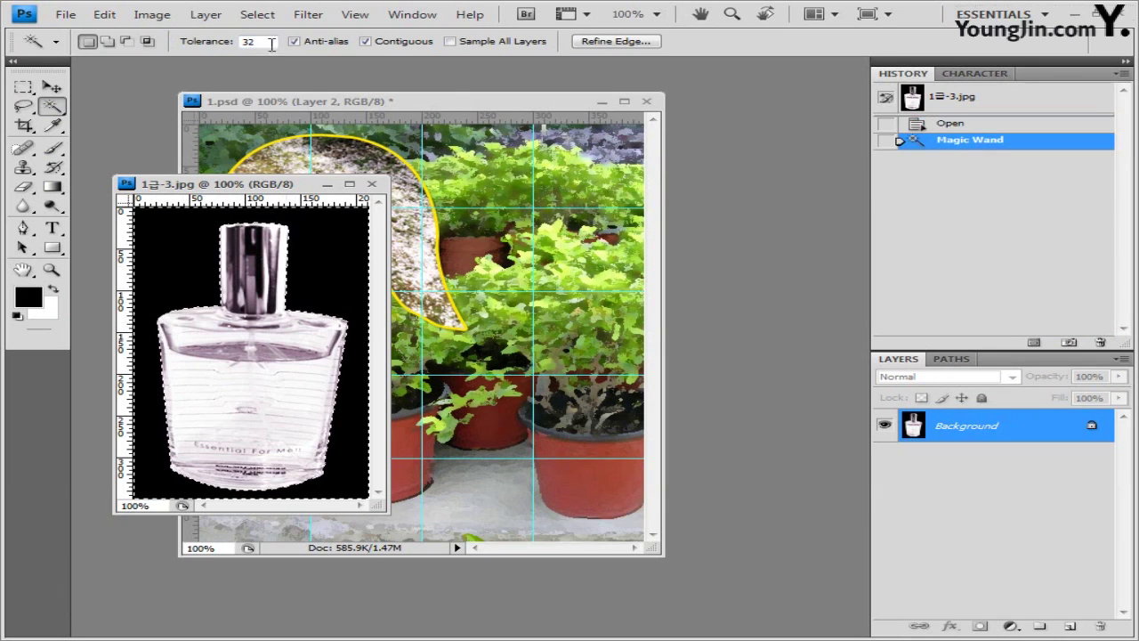
click(257, 14)
click(275, 81)
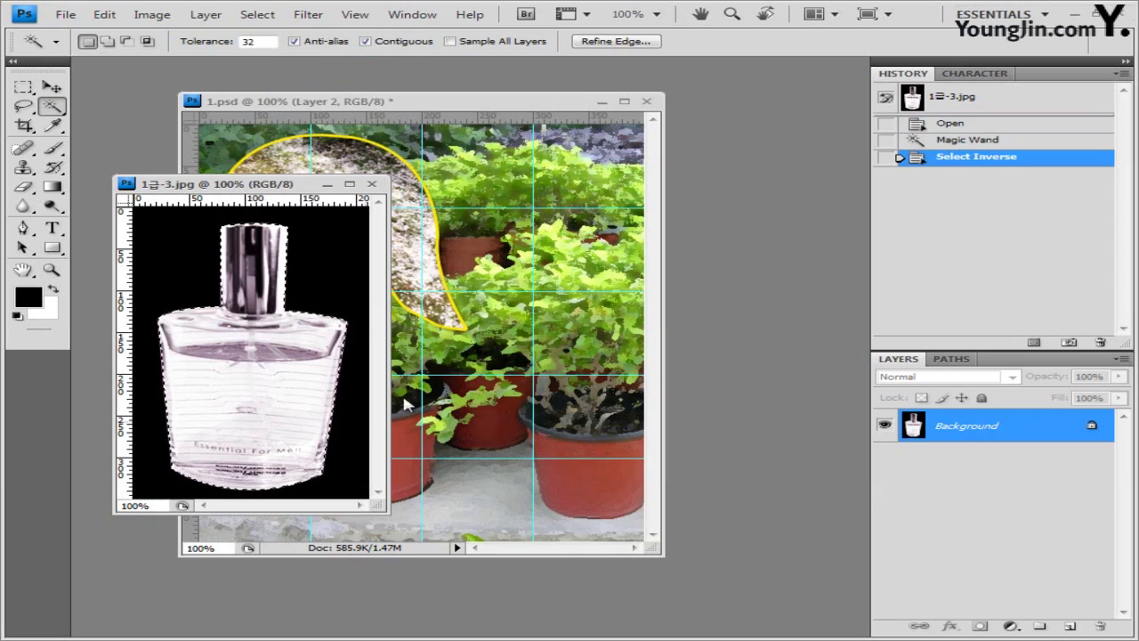
Close the bottle photo, paste the copied bottle into 1.psd above Layer 2 and move it down and to the right.
click(372, 184)
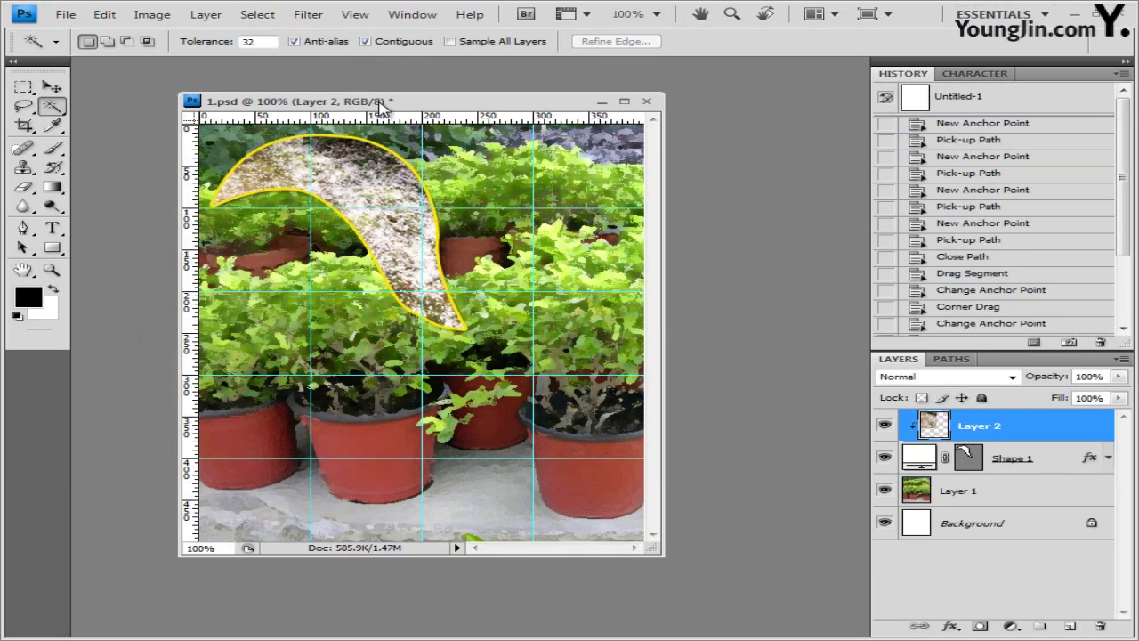
key(ctrl+v)
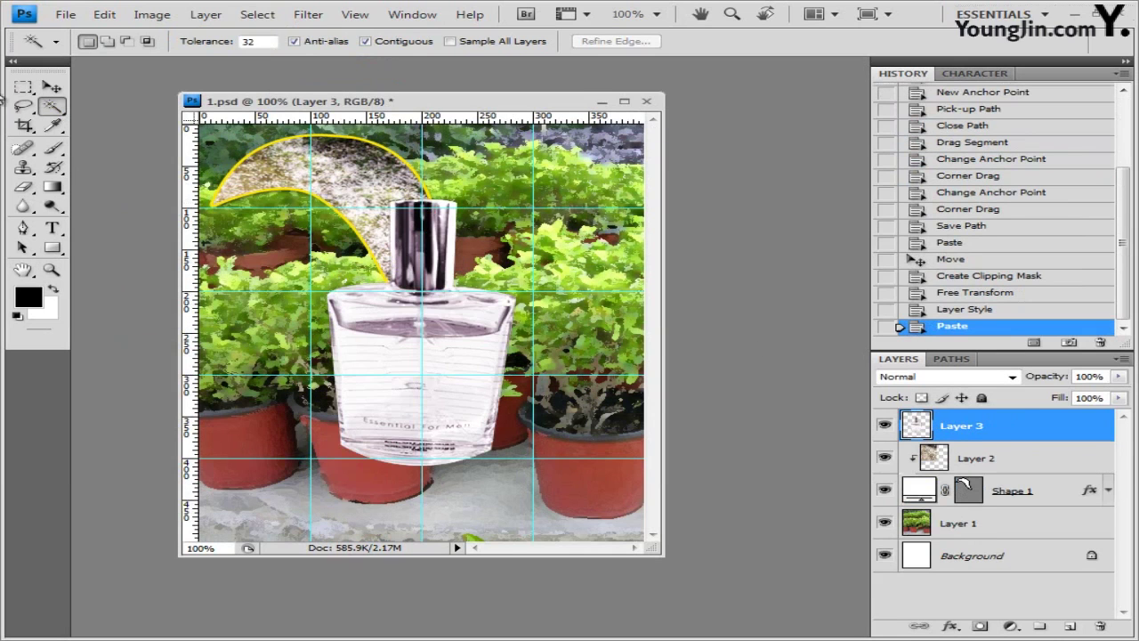
click(52, 86)
drag(501, 407, 528, 413)
Free-transform the bottle to 85.8% width, 81.1% height and -16.1° rotation, centred at about X 325.6 px, Y 346.5 px.
key(ctrl+t)
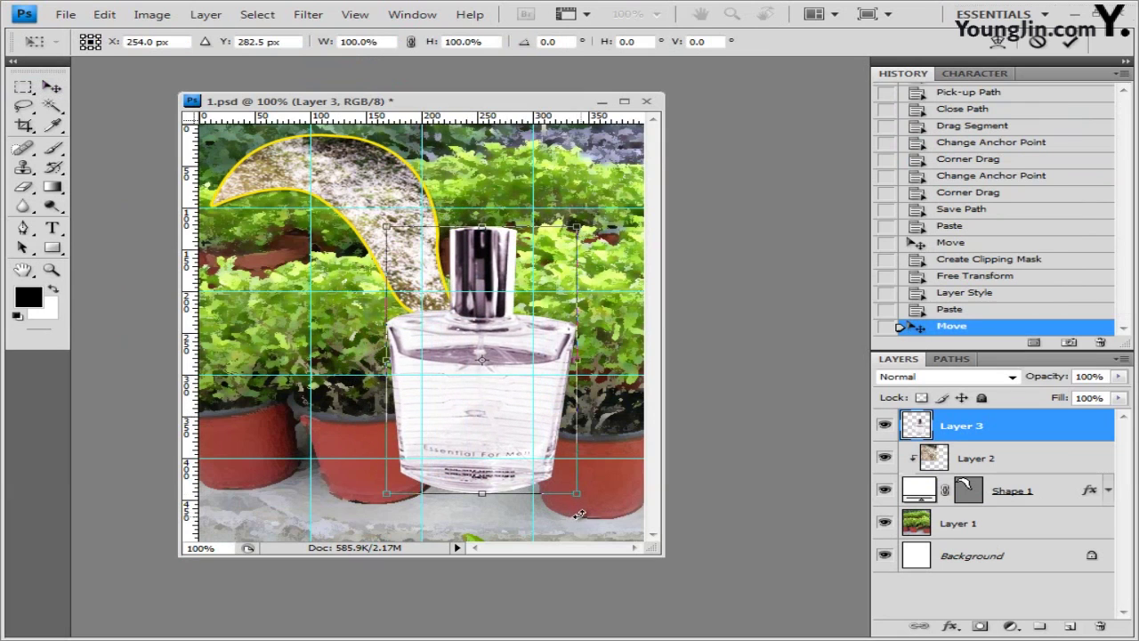
drag(577, 510, 612, 474)
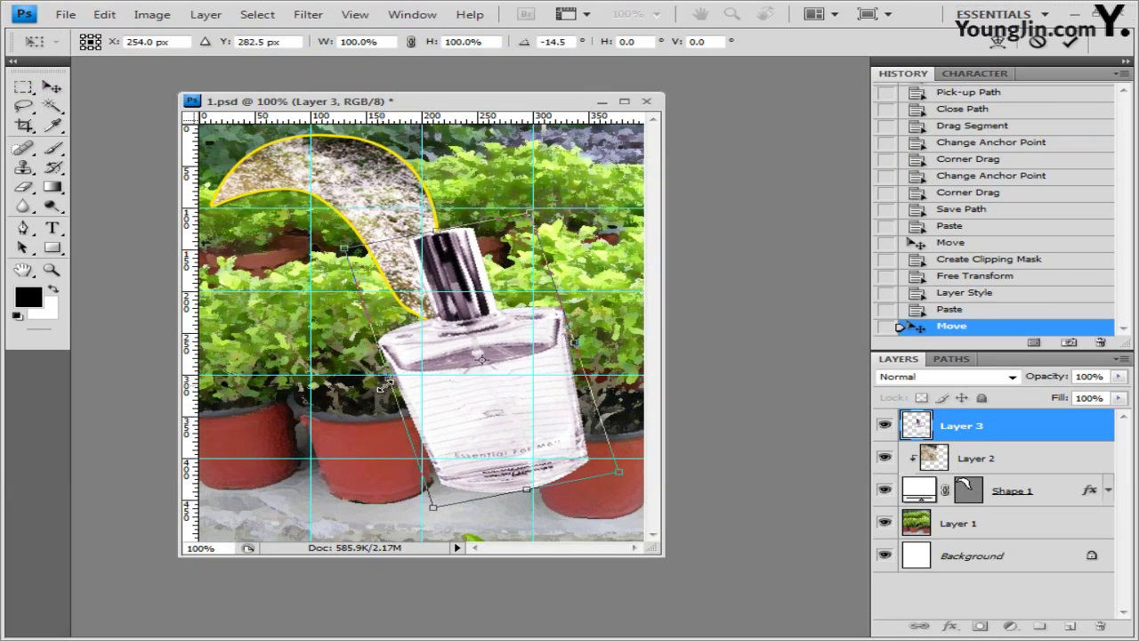
drag(384, 385, 402, 376)
drag(575, 338, 552, 369)
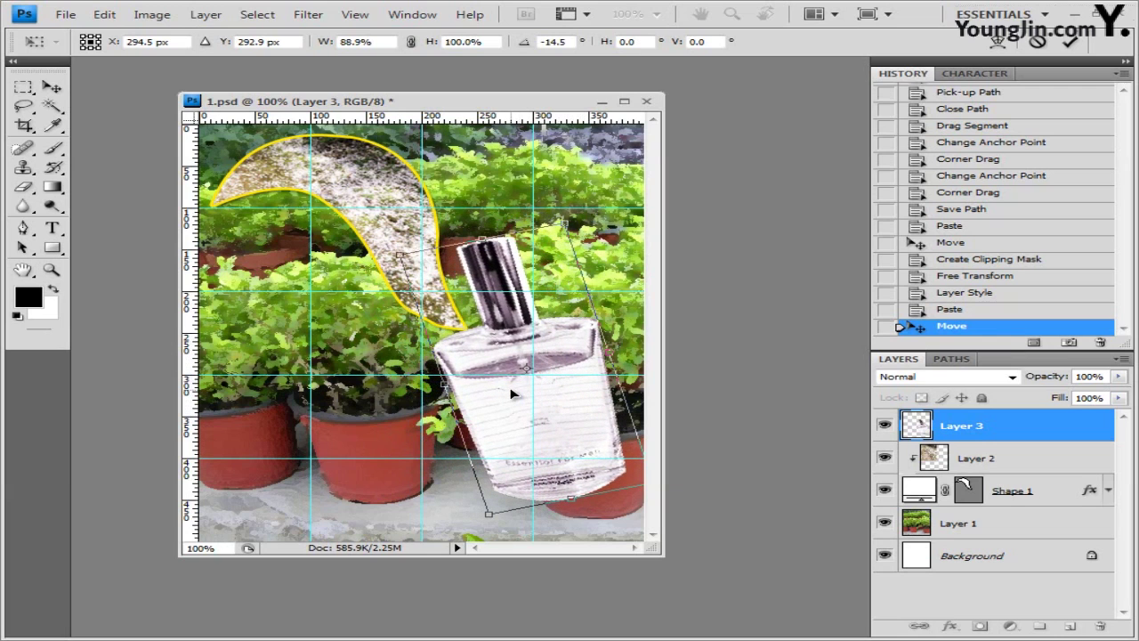
key(ctrl+z)
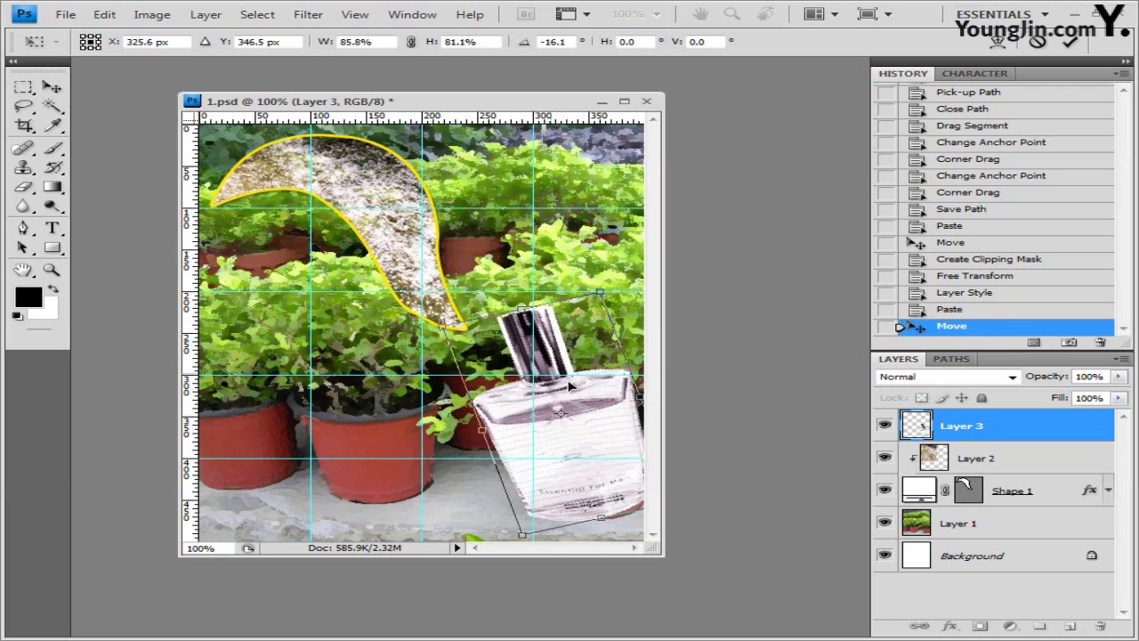
key(Return)
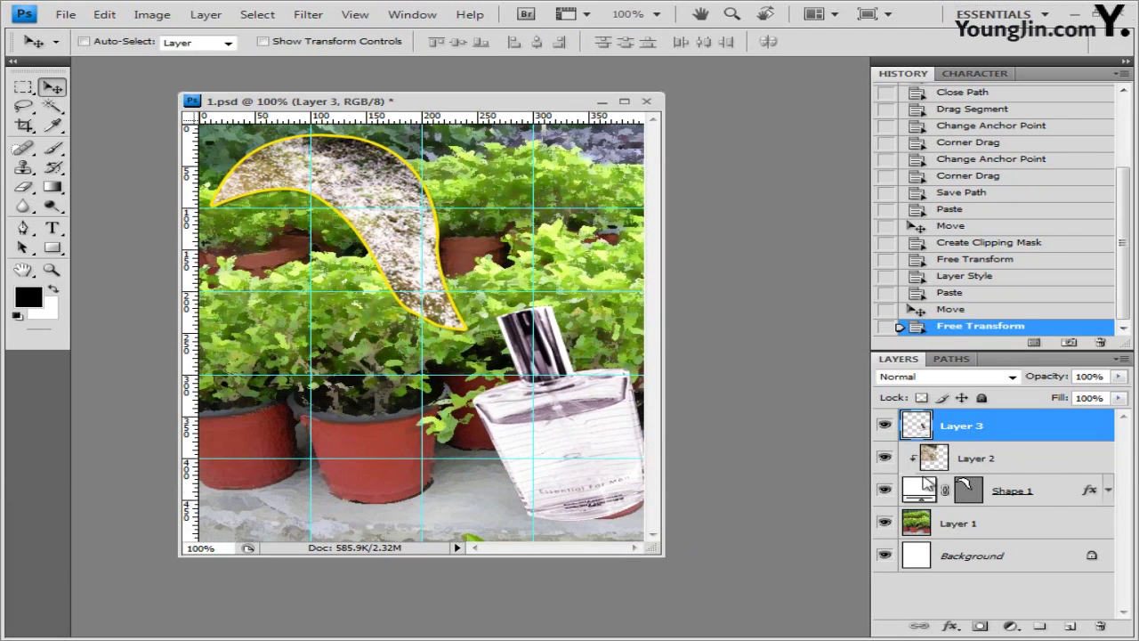
Add an Outer Glow with default settings to the perfume bottle layer.
click(951, 627)
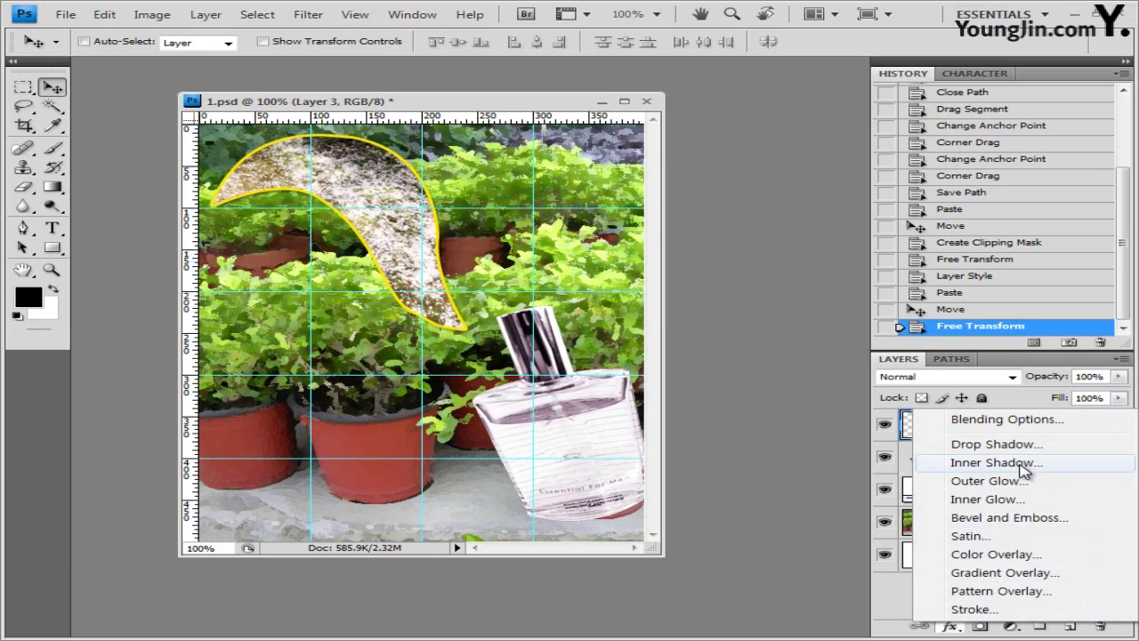
click(1023, 482)
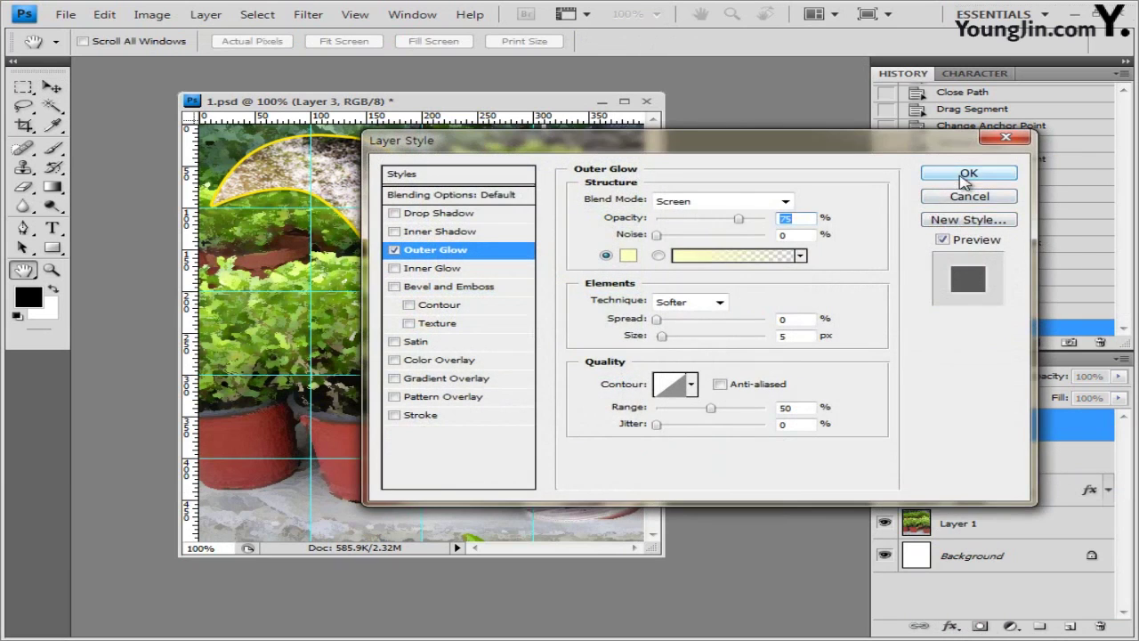
click(966, 177)
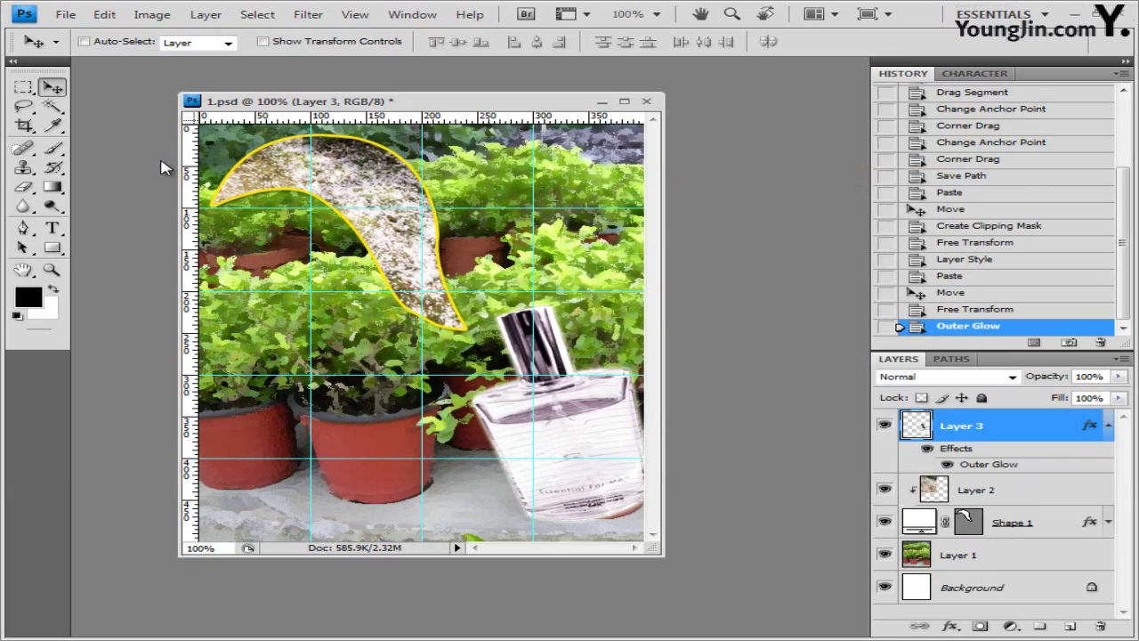
Activate the Custom Shape tool and replace the current custom shapes with the Nature set.
click(52, 248)
click(162, 325)
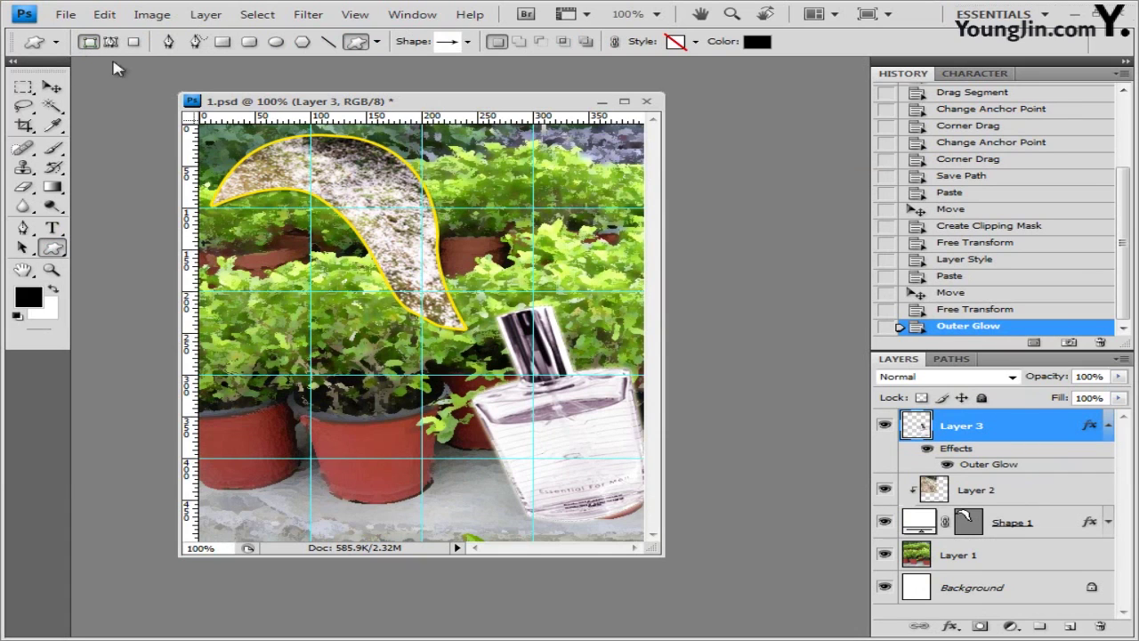
click(467, 44)
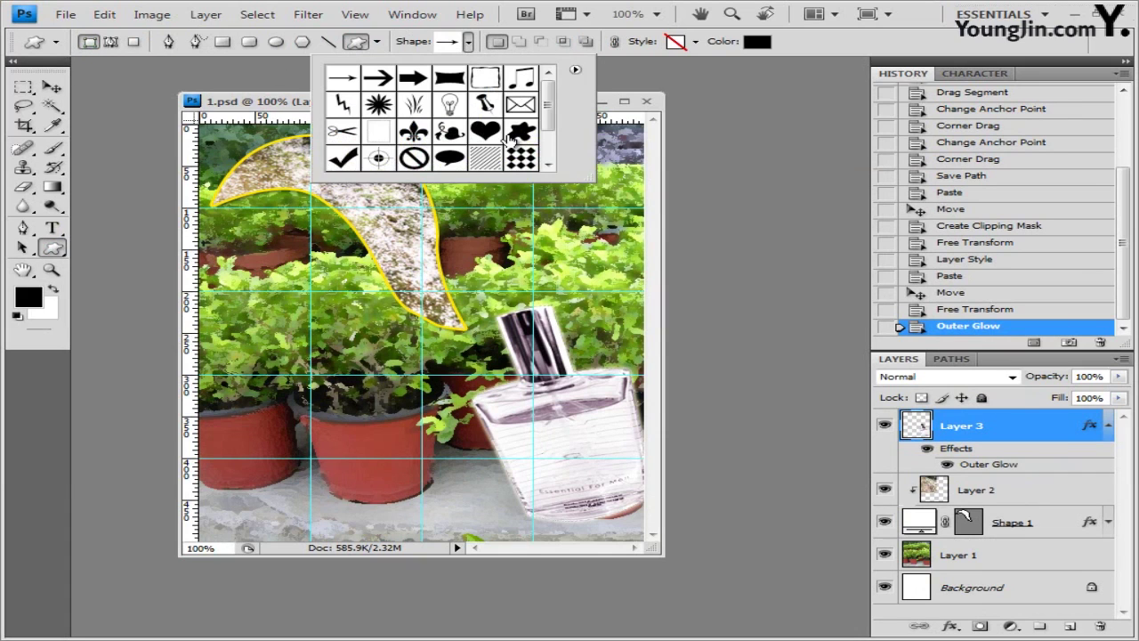
click(575, 70)
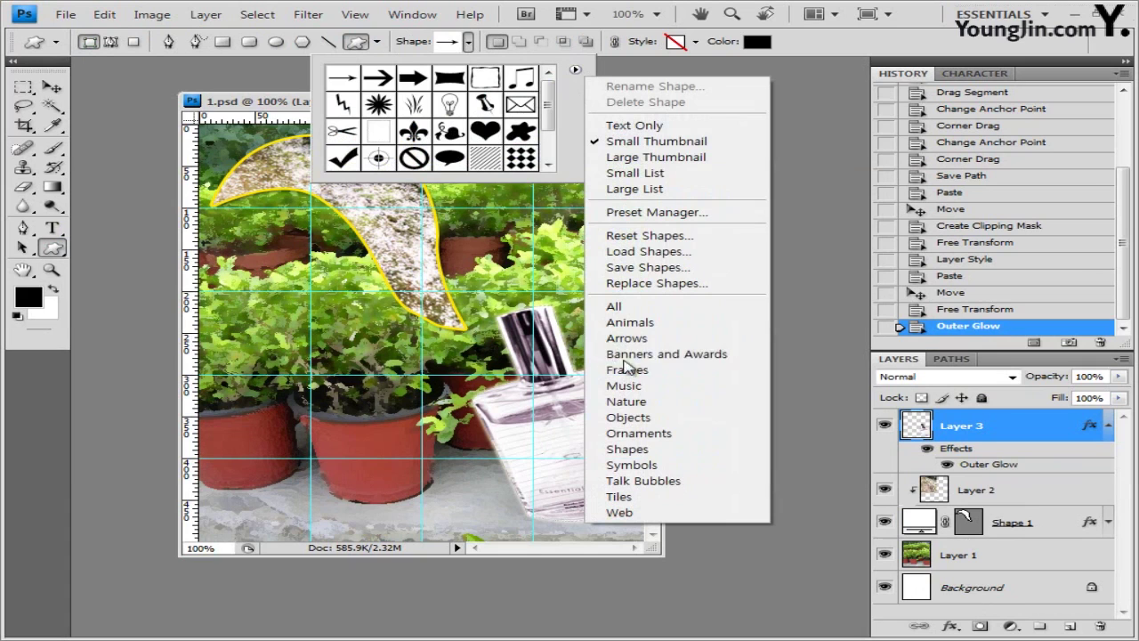
click(647, 407)
click(628, 382)
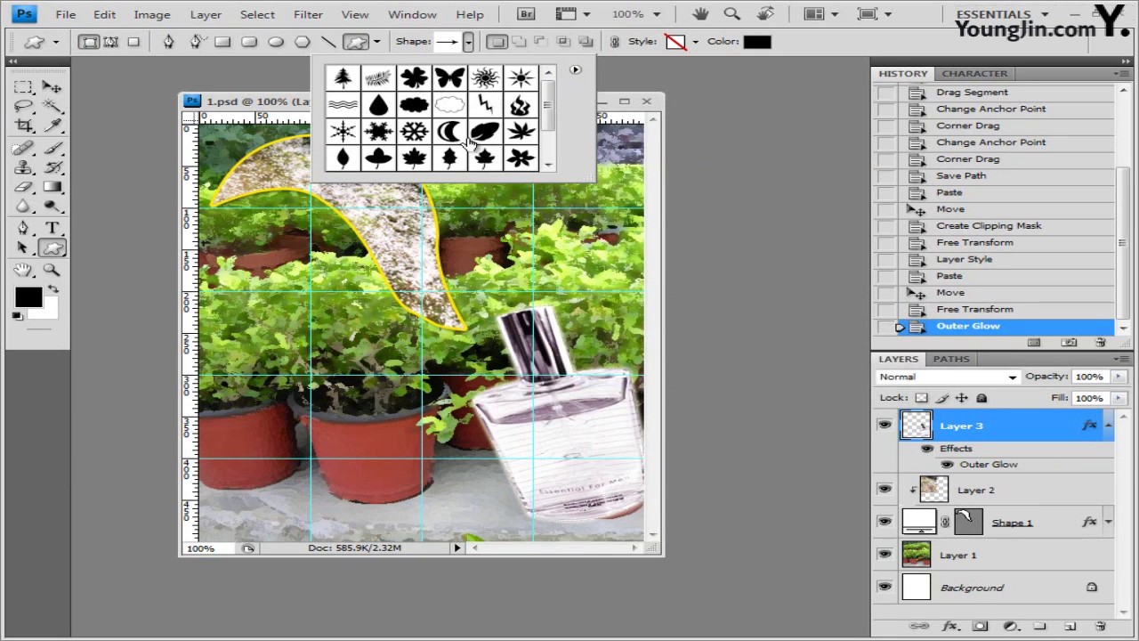
Draw a Flower 4 custom shape about 77 px wide above the perfume bottle cap.
scroll(548, 128, down, 2)
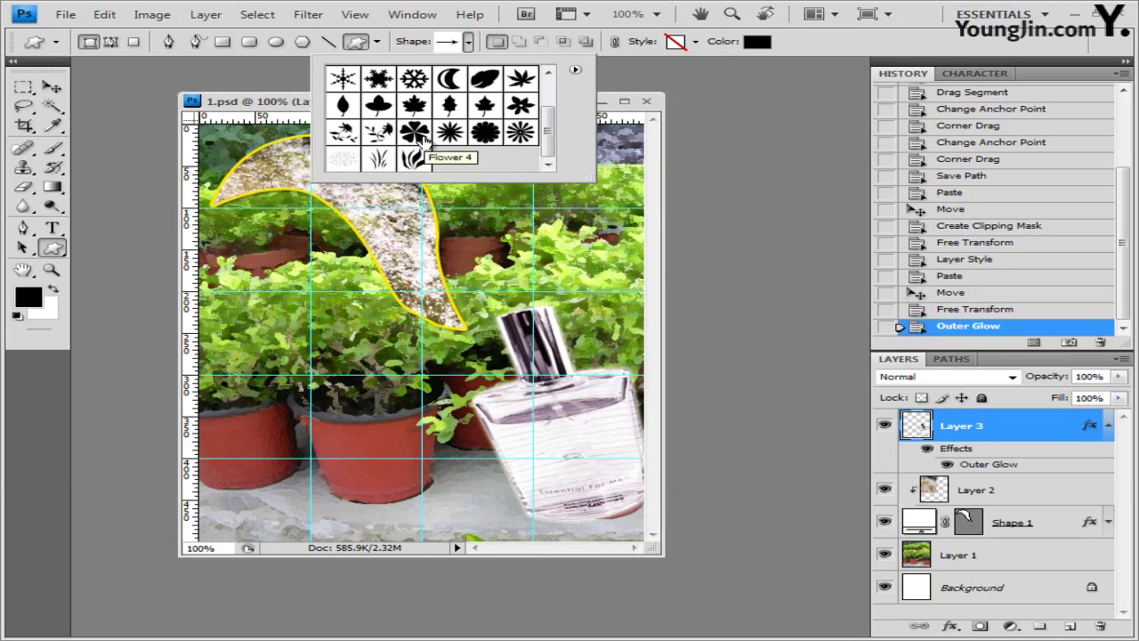
click(420, 138)
click(294, 111)
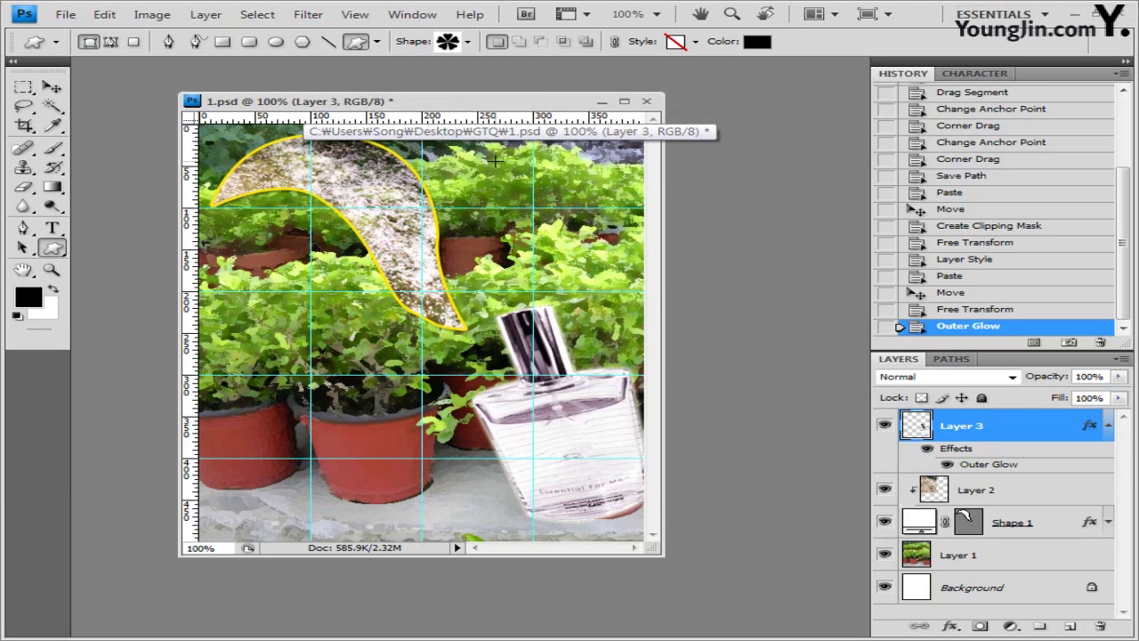
drag(547, 228, 580, 264)
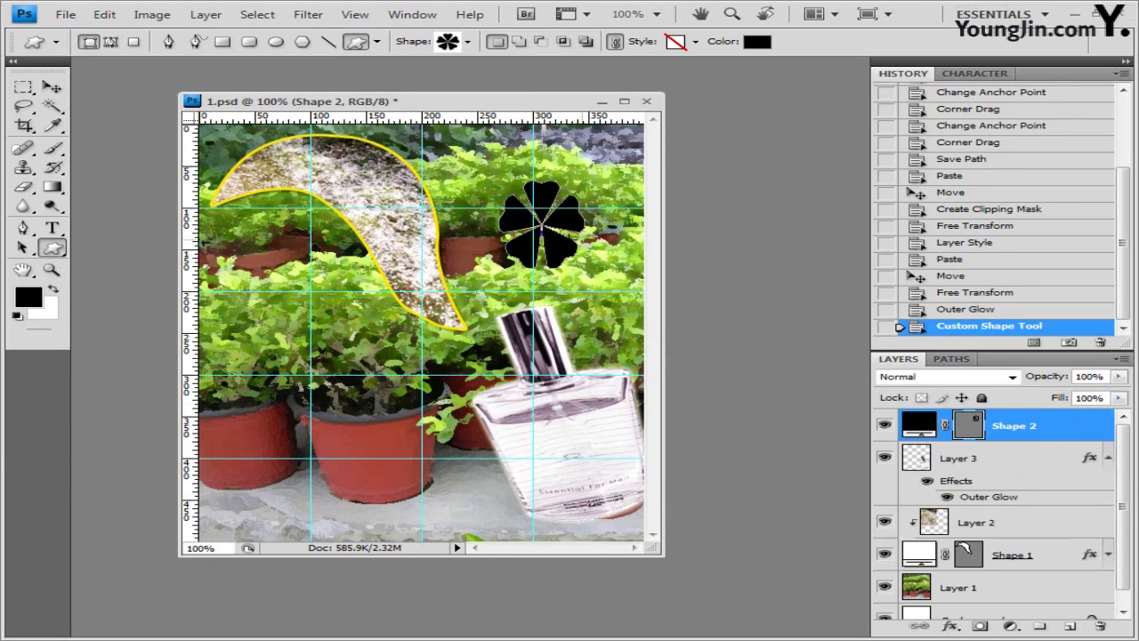
Apply the empty no-style preset to the flower shape layer.
click(696, 41)
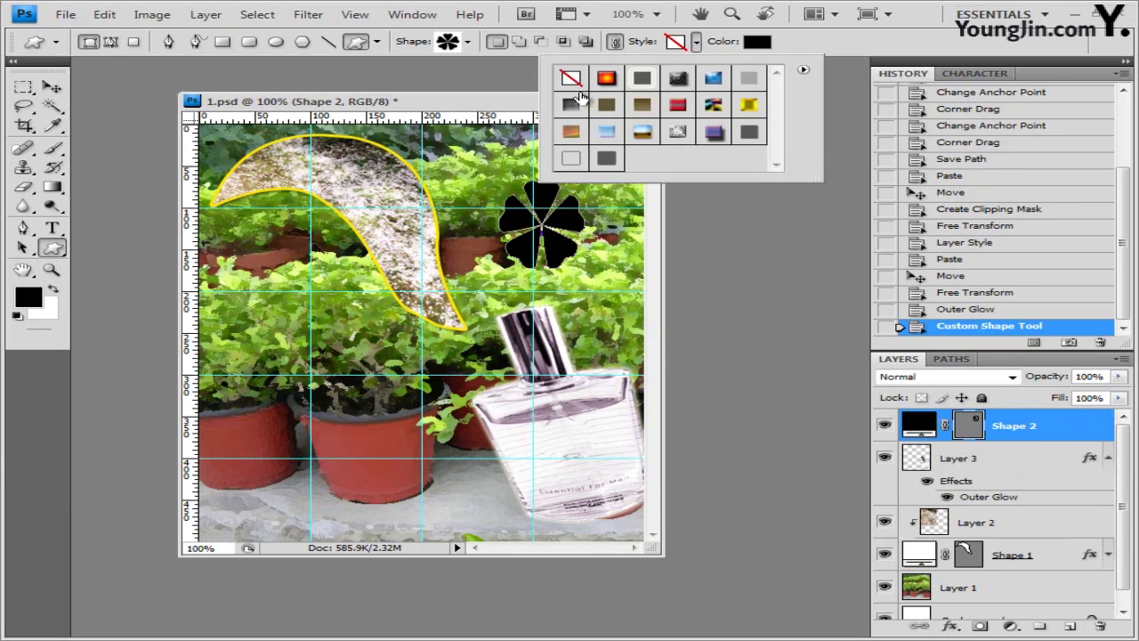
click(573, 80)
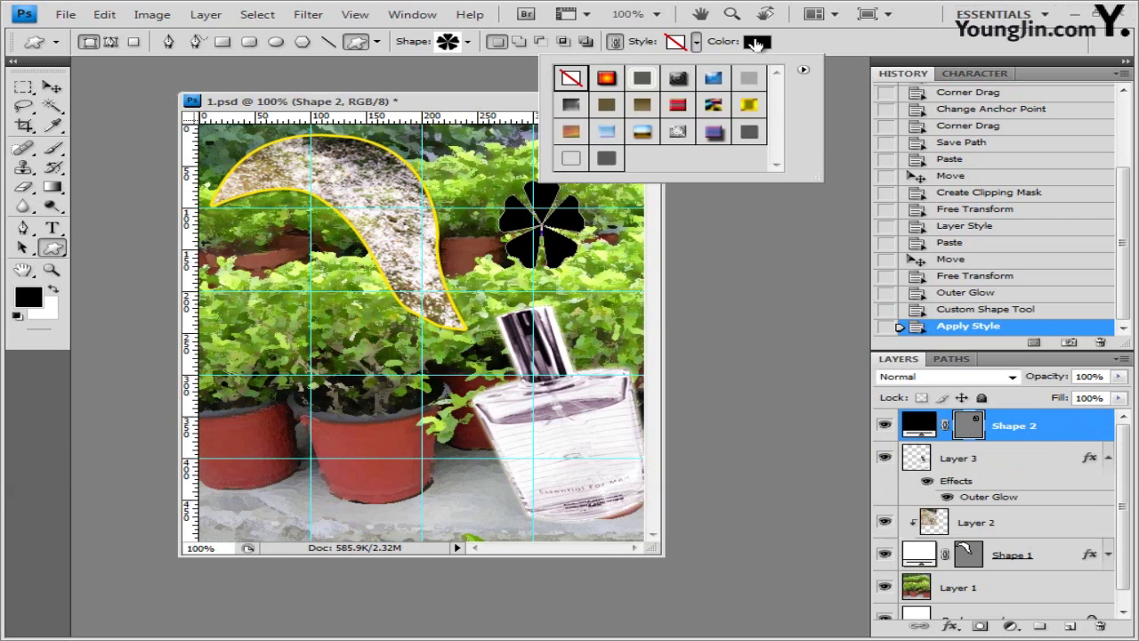
click(877, 45)
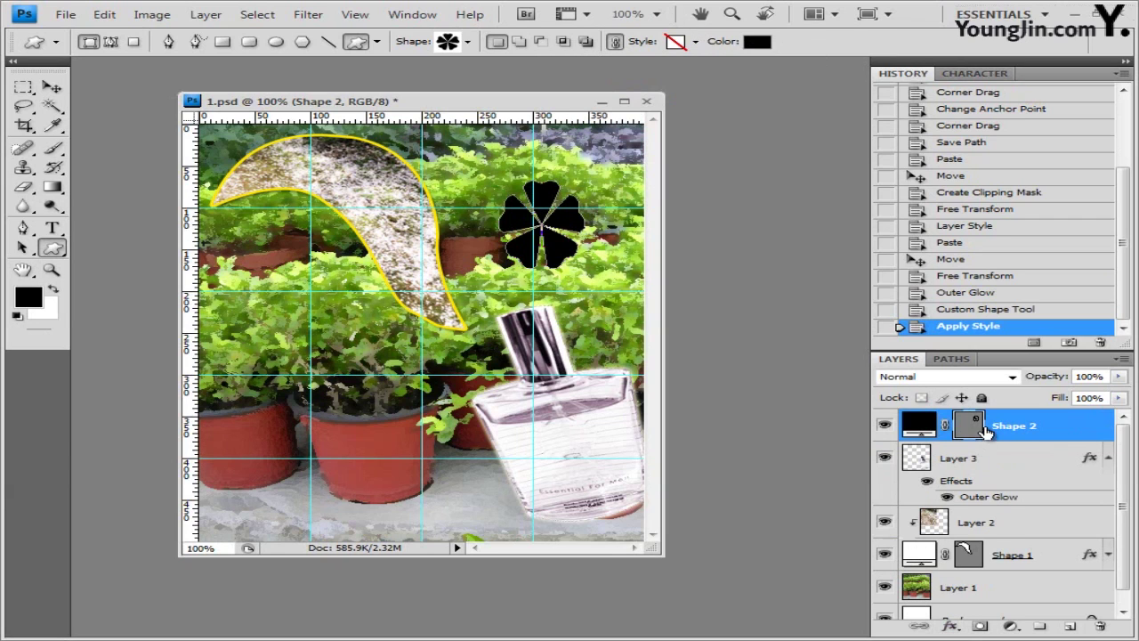
Add a Gradient Overlay to the flower shape and open its gradient for editing from the Black, White preset.
click(948, 627)
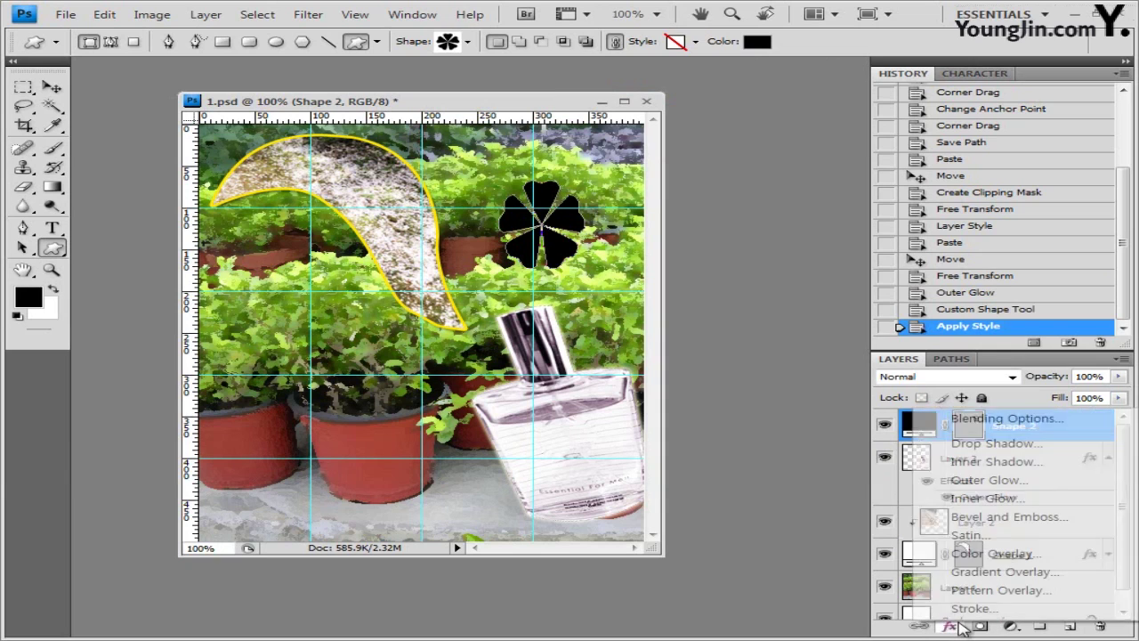
click(1048, 581)
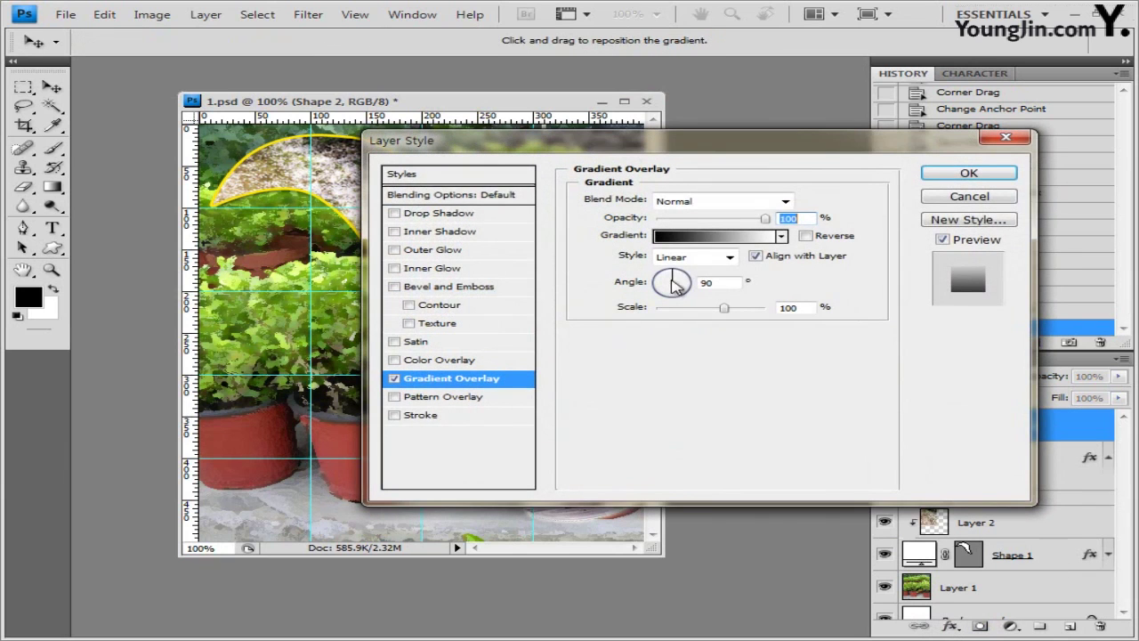
click(726, 236)
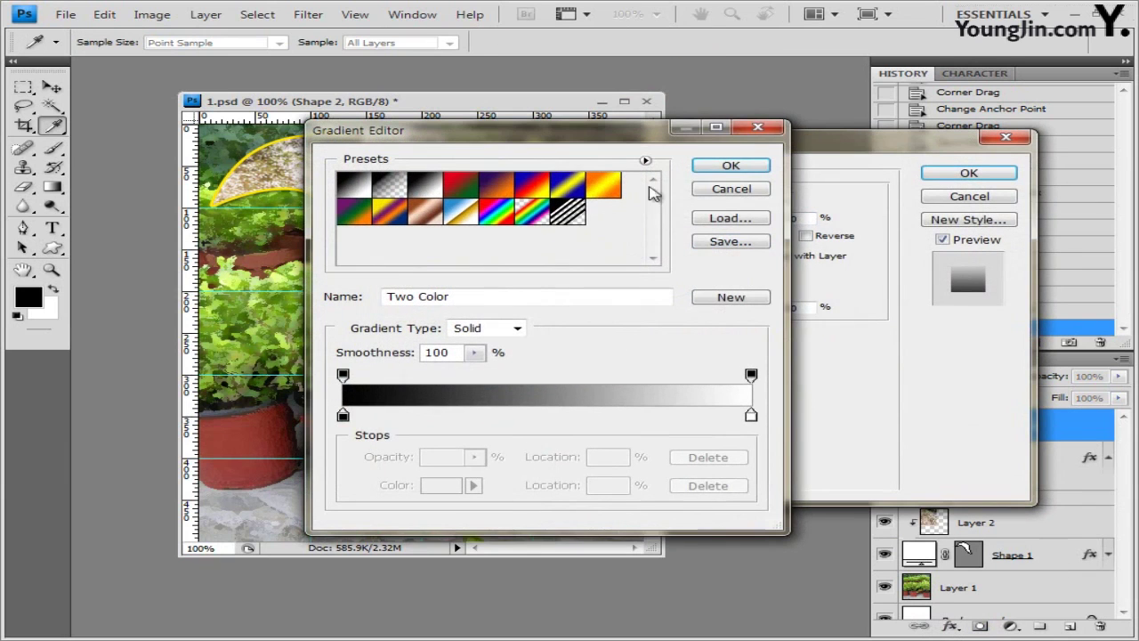
click(432, 189)
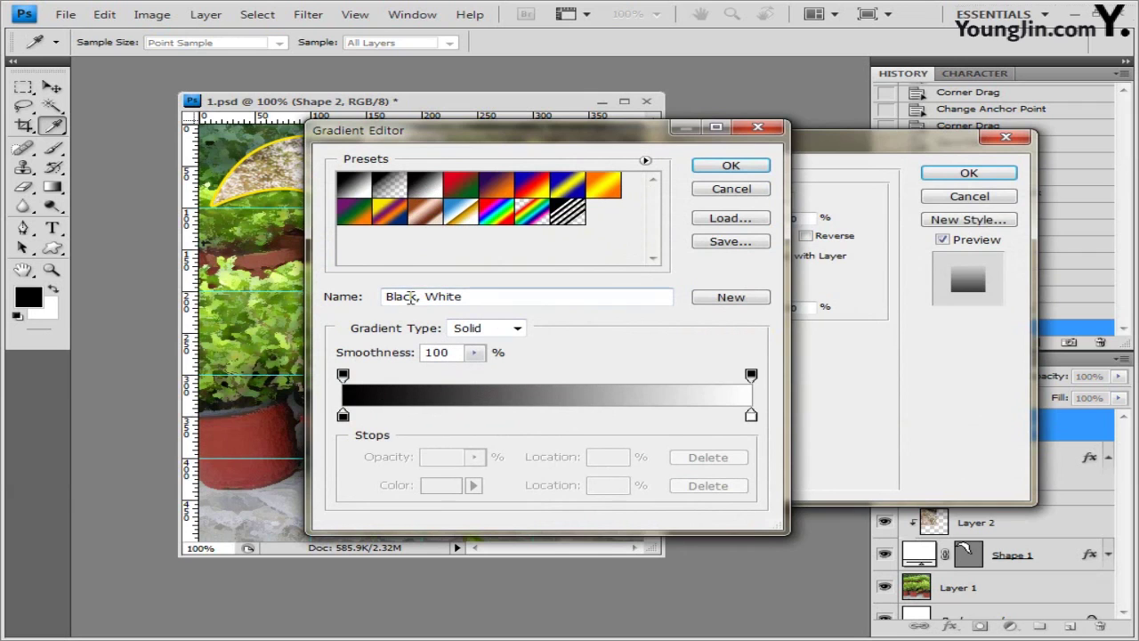
Set the gradient's start colour stop to ffffff and its end colour stop to fff203.
double_click(342, 415)
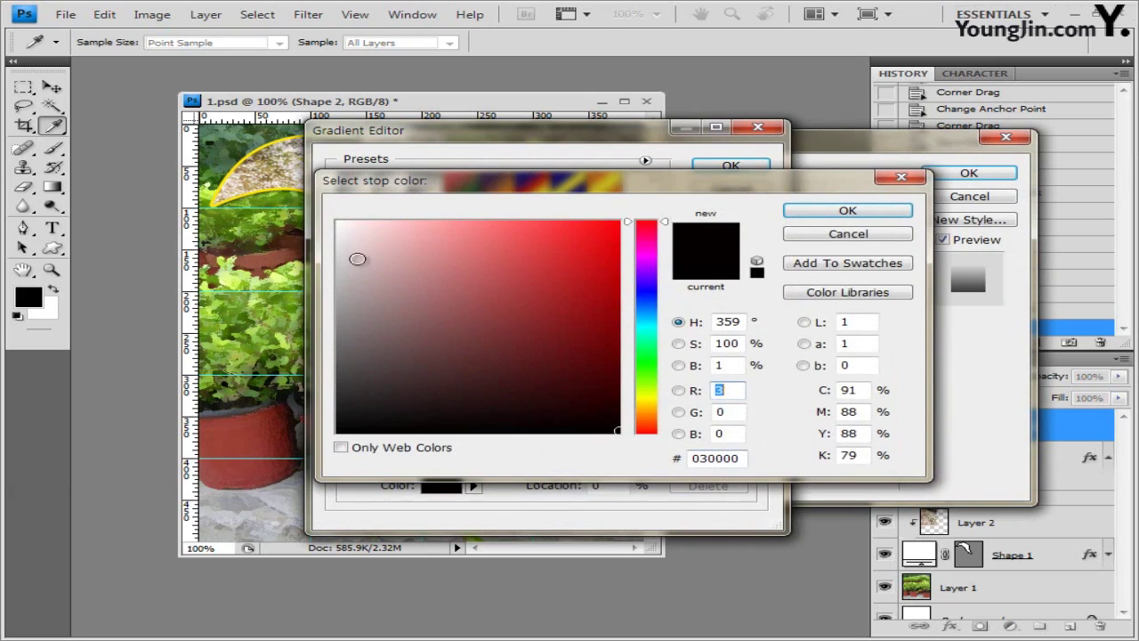
drag(357, 258, 336, 220)
double_click(738, 459)
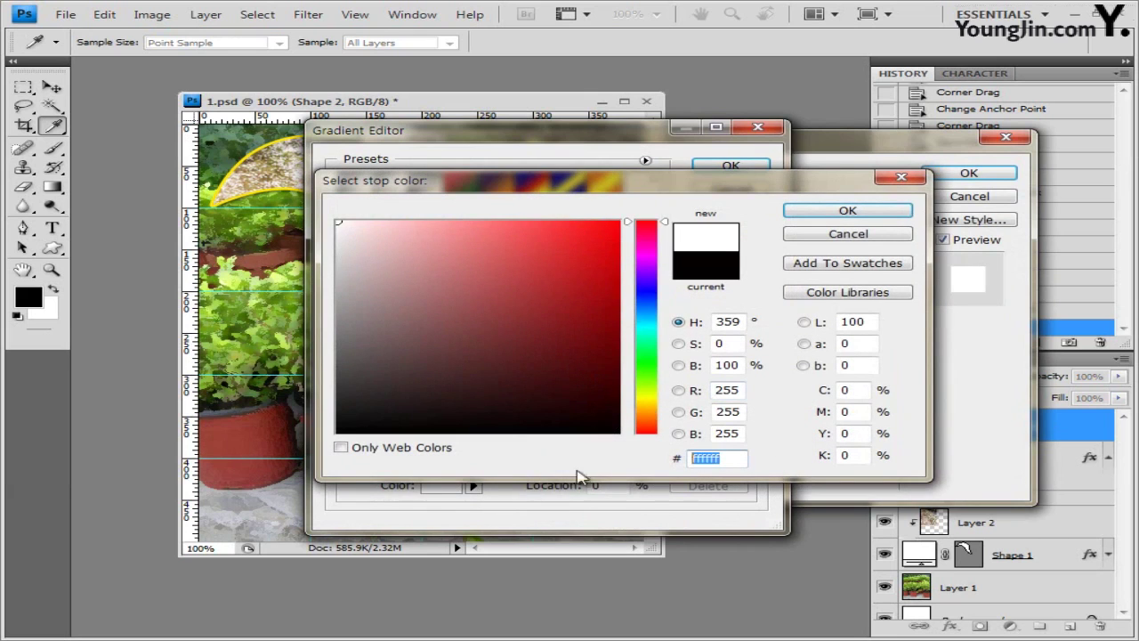
click(868, 218)
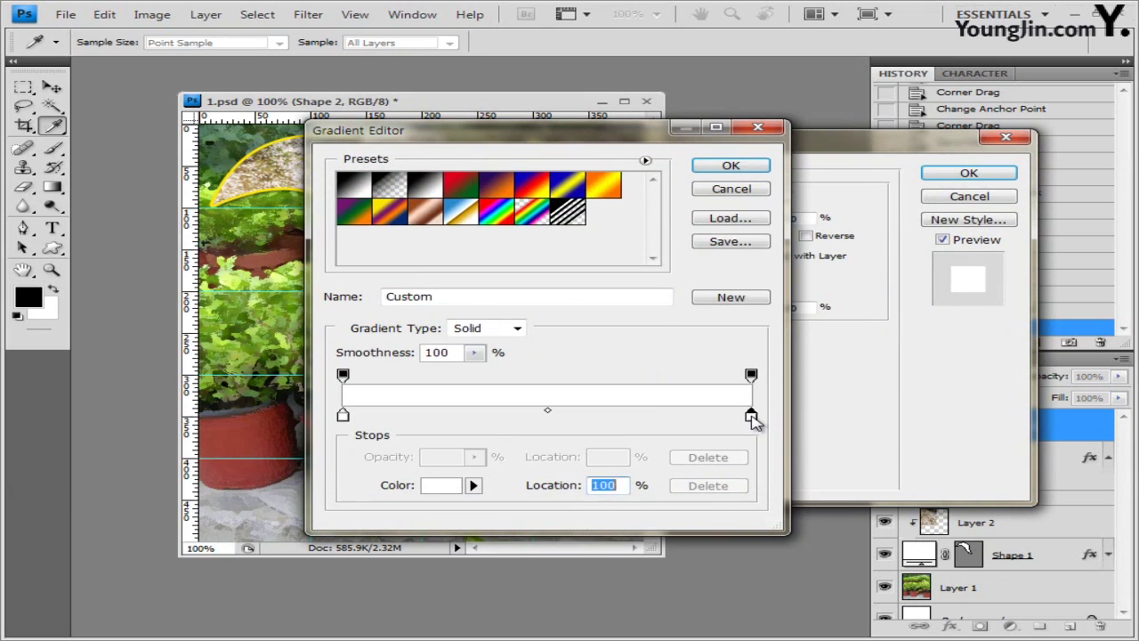
double_click(752, 417)
click(728, 458)
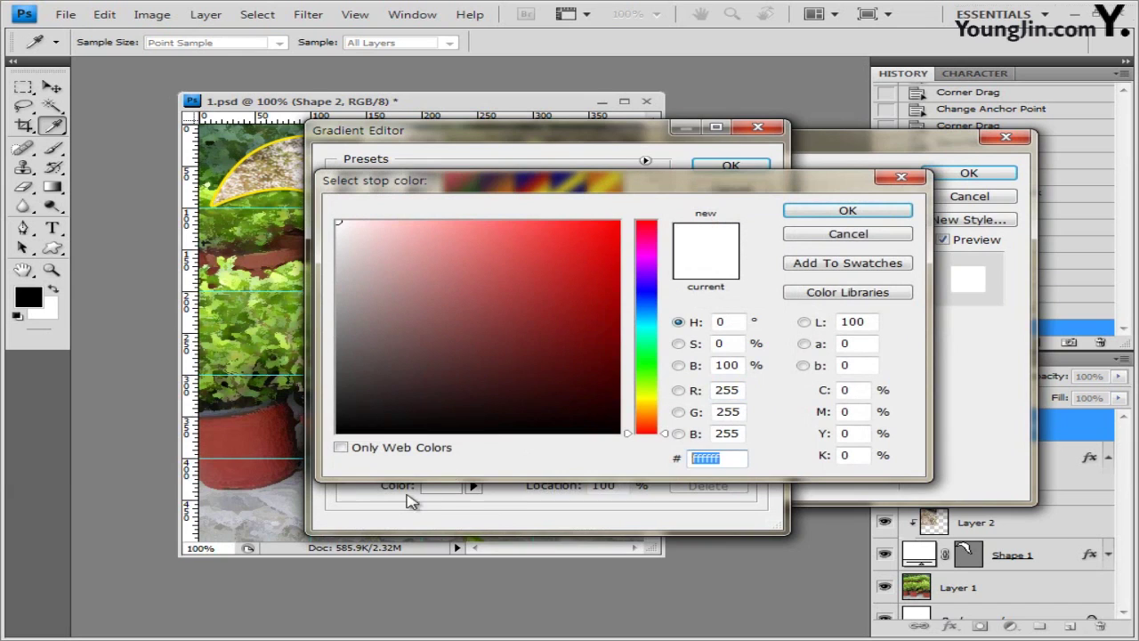
text(fff203)
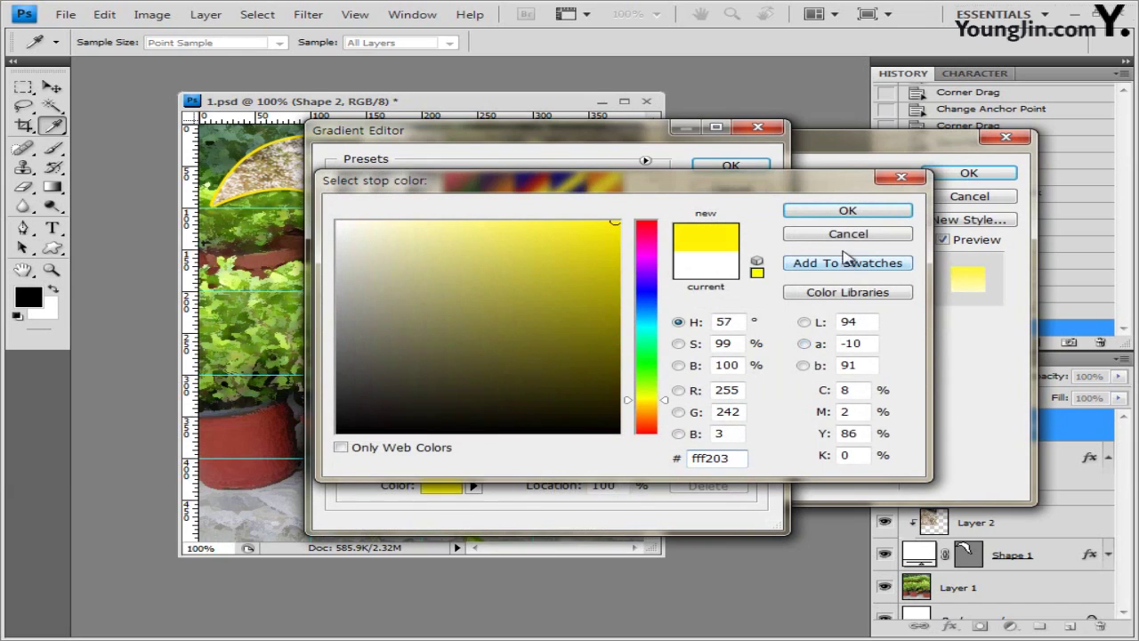
click(848, 211)
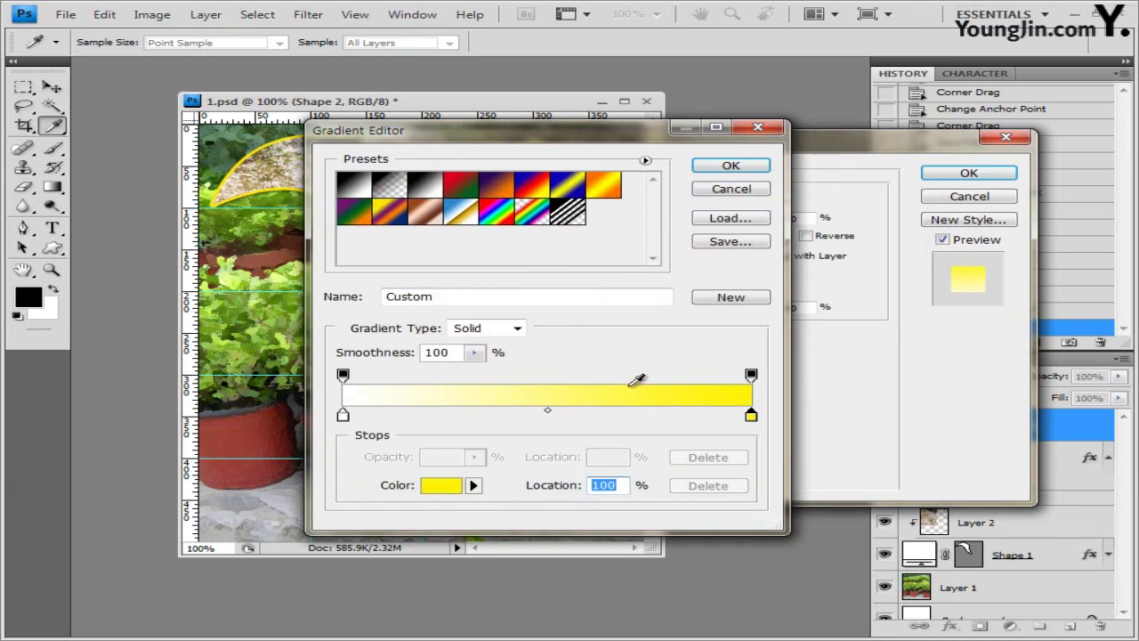
Accept the edited gradient and apply it to the flower as a Radial Gradient Overlay with Reverse off.
click(731, 165)
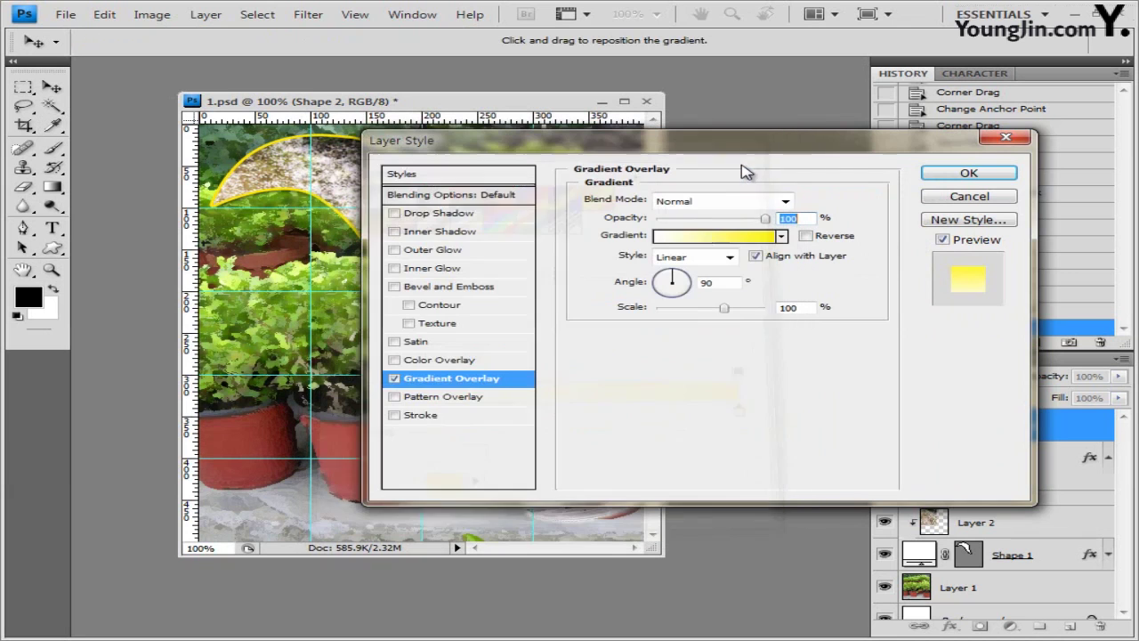
drag(738, 147, 704, 299)
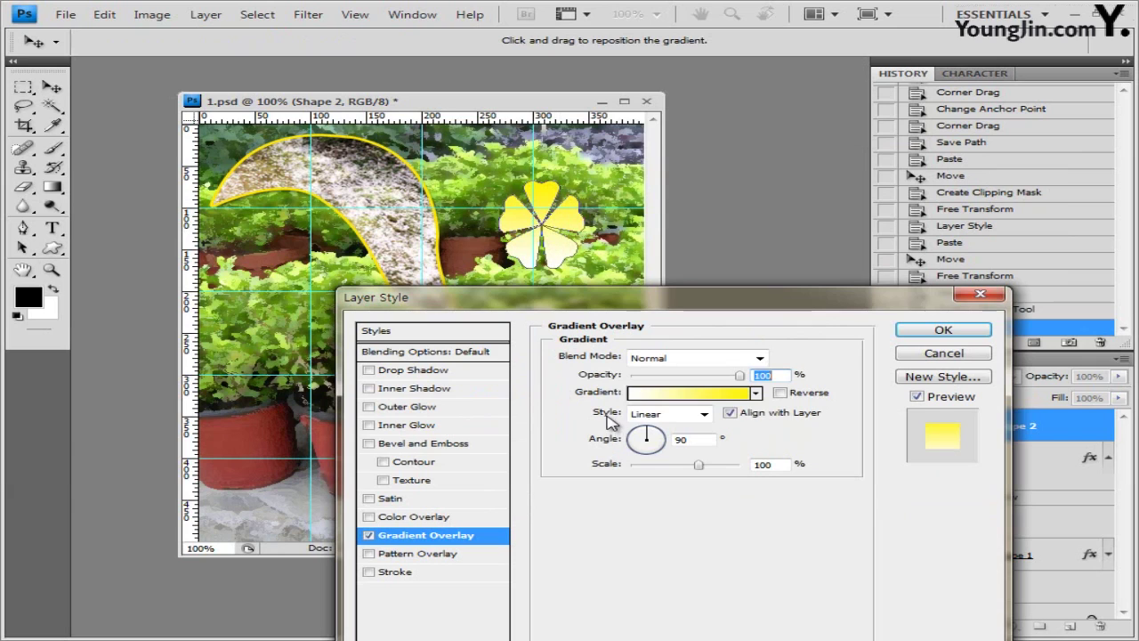
click(703, 414)
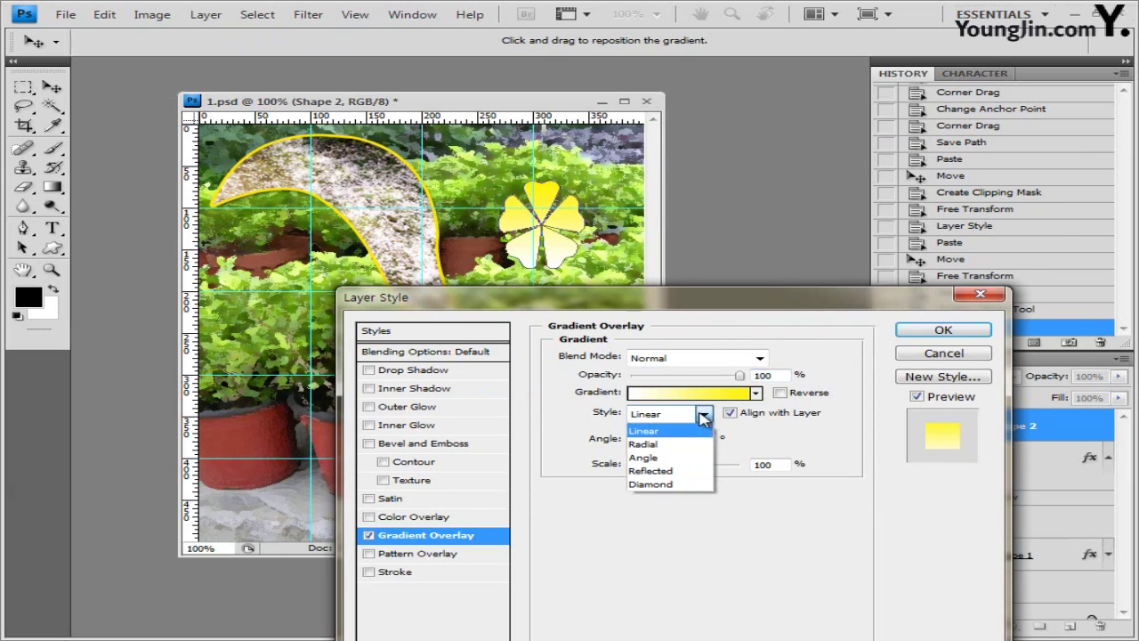
click(668, 453)
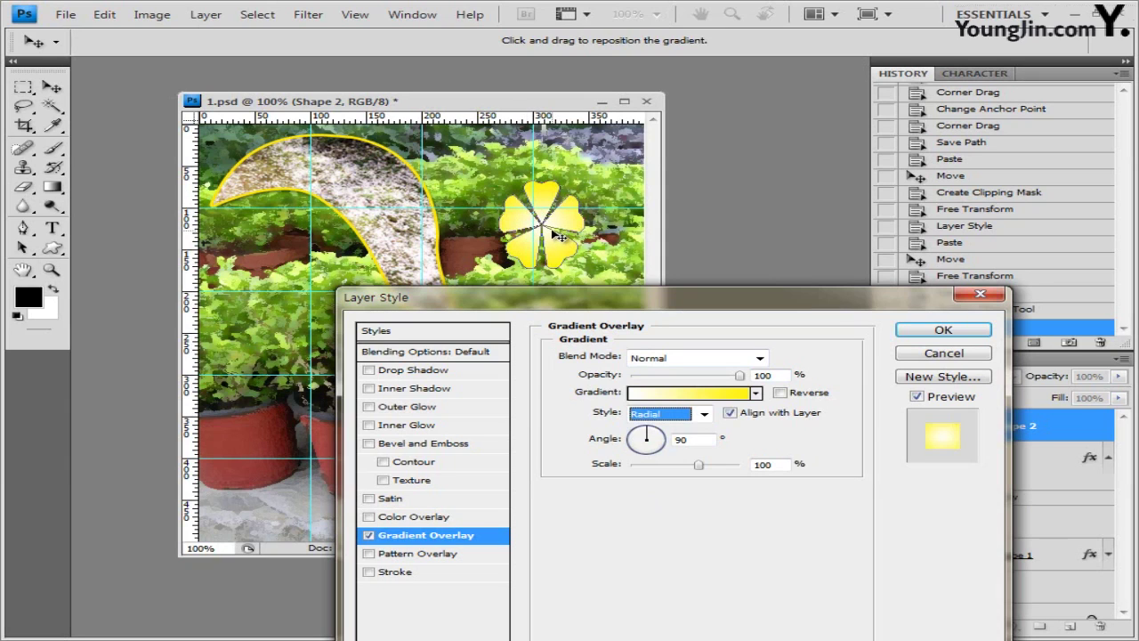
click(779, 393)
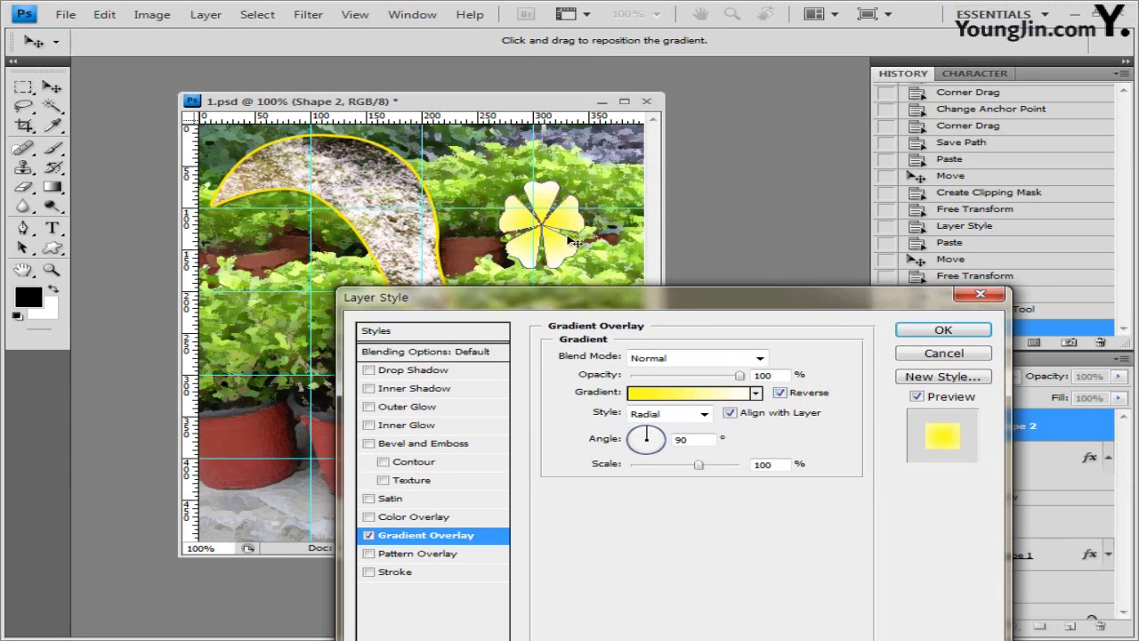
click(781, 392)
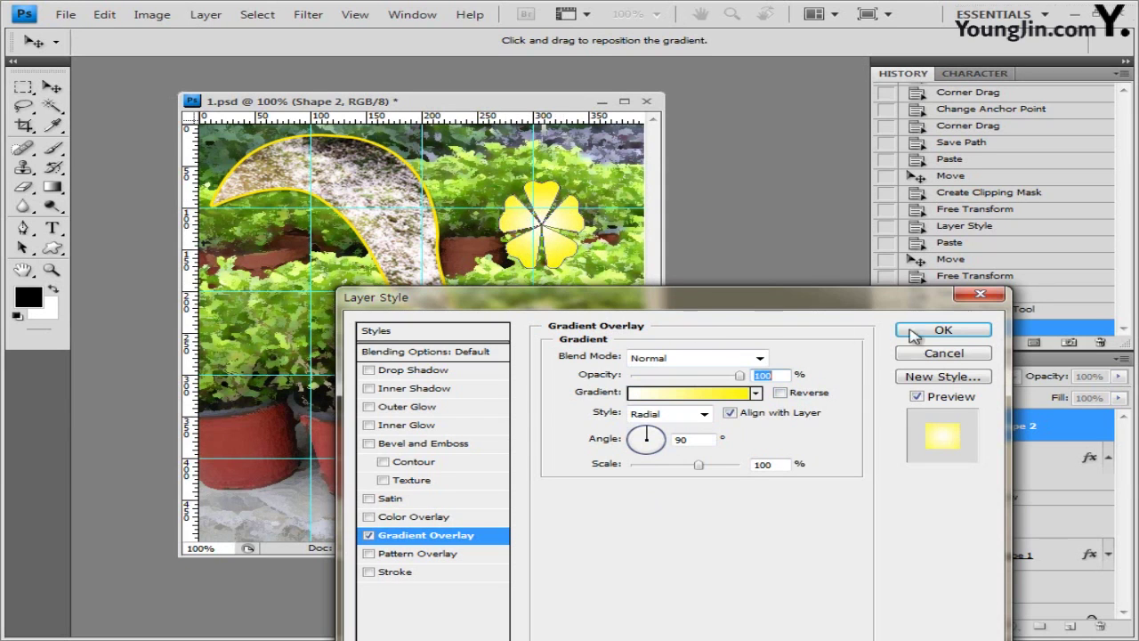
click(944, 329)
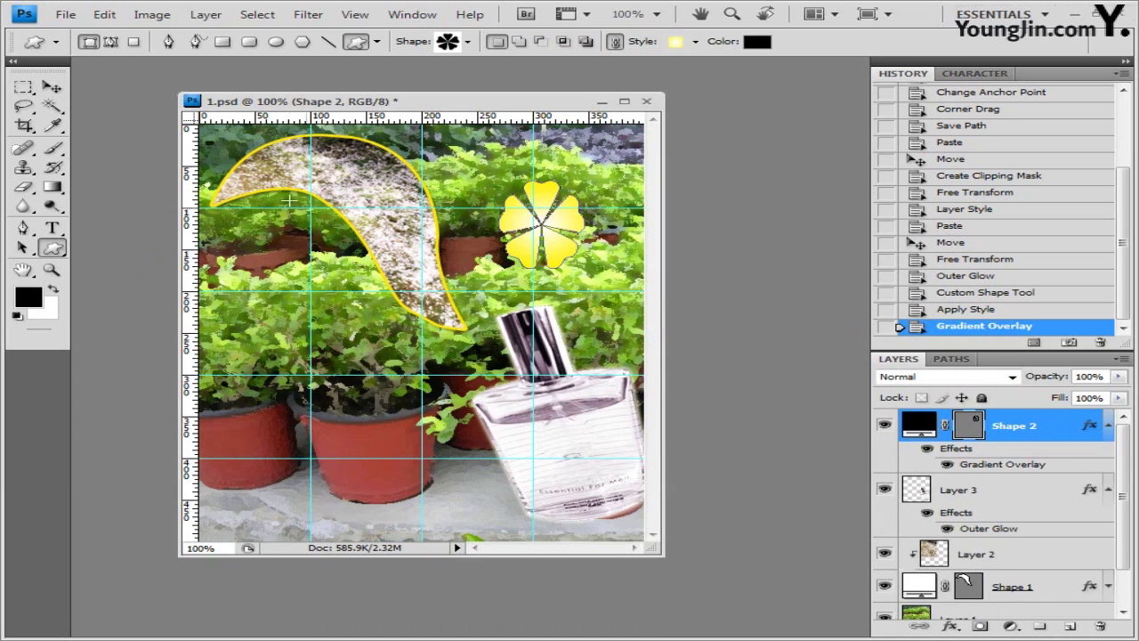
Load the Animals custom shapes and draw the perched bird shape about 55 px tall beside the perfume bottle's neck.
click(468, 42)
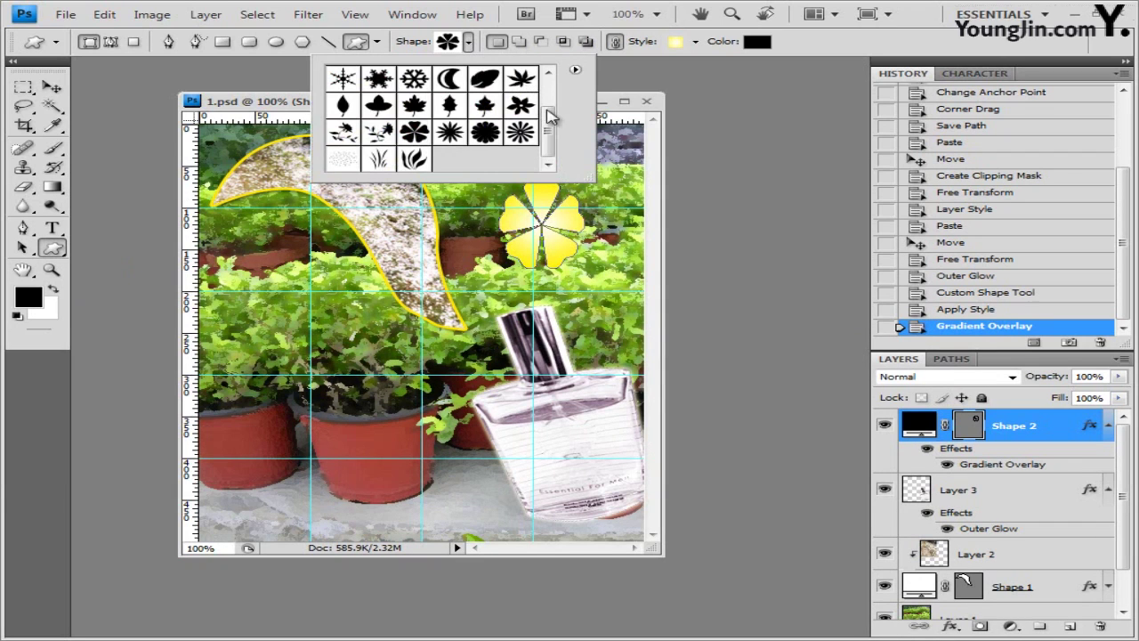
click(575, 70)
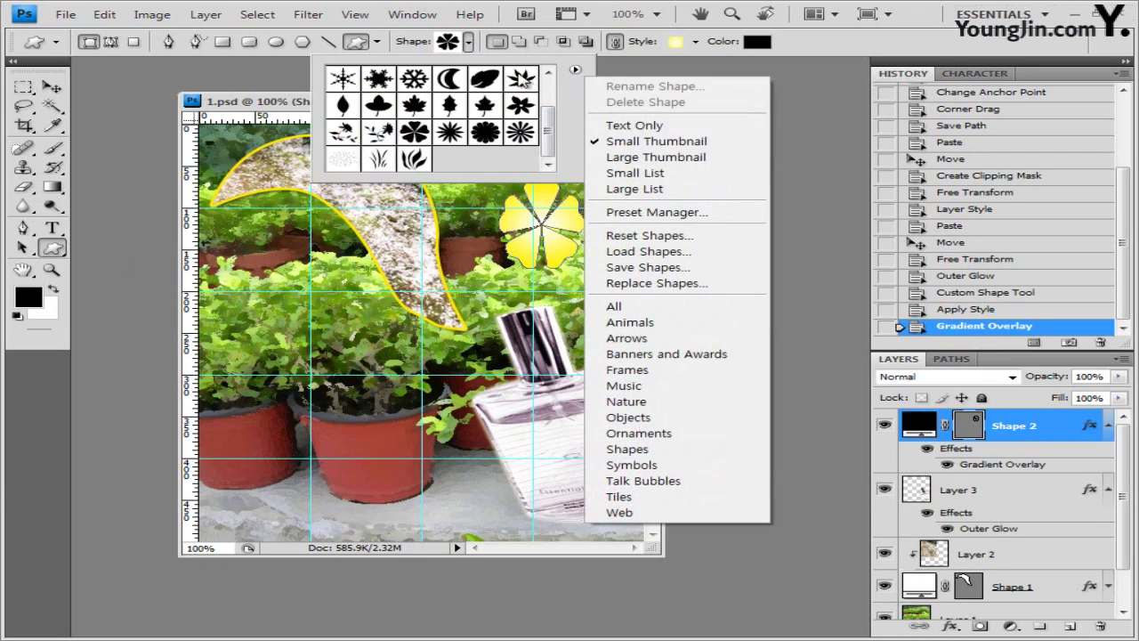
click(661, 324)
click(654, 381)
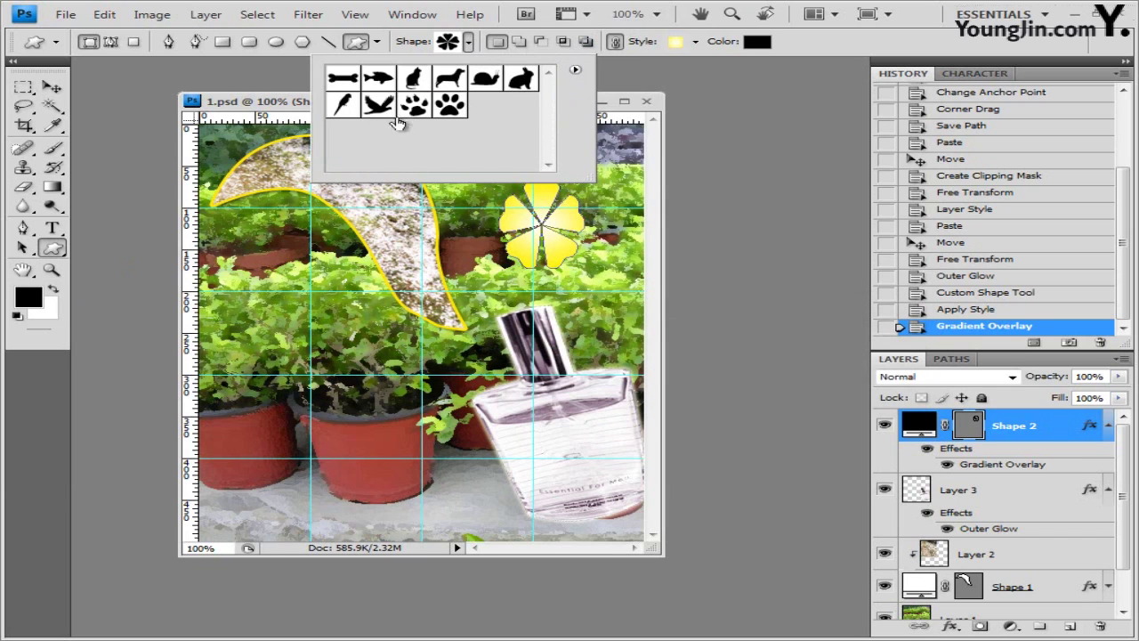
click(344, 106)
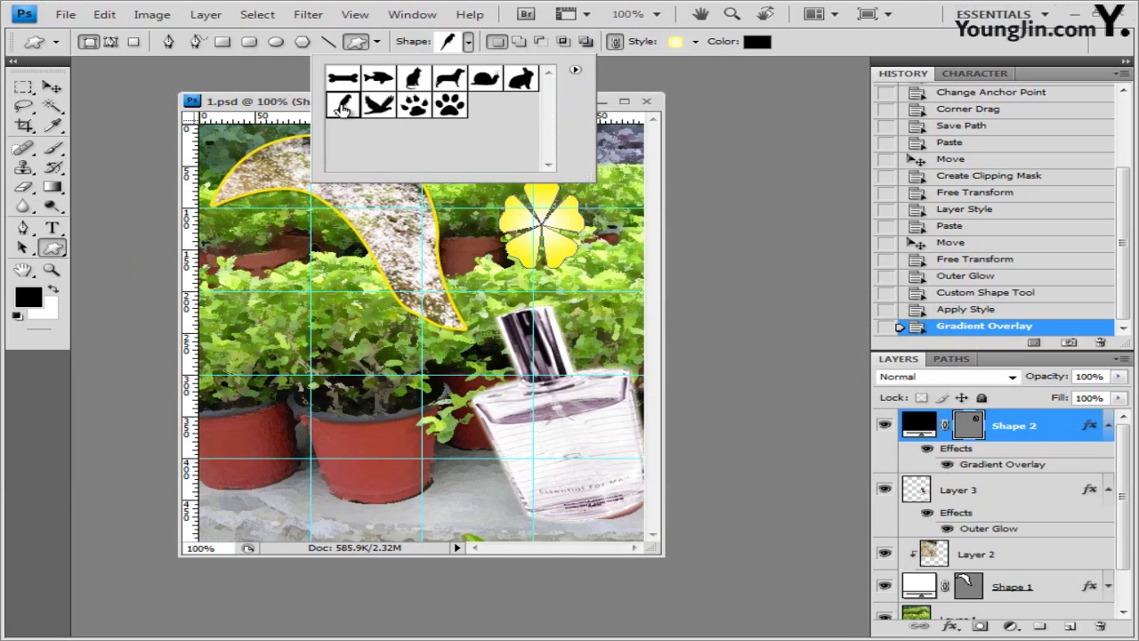
click(522, 373)
drag(527, 358, 477, 418)
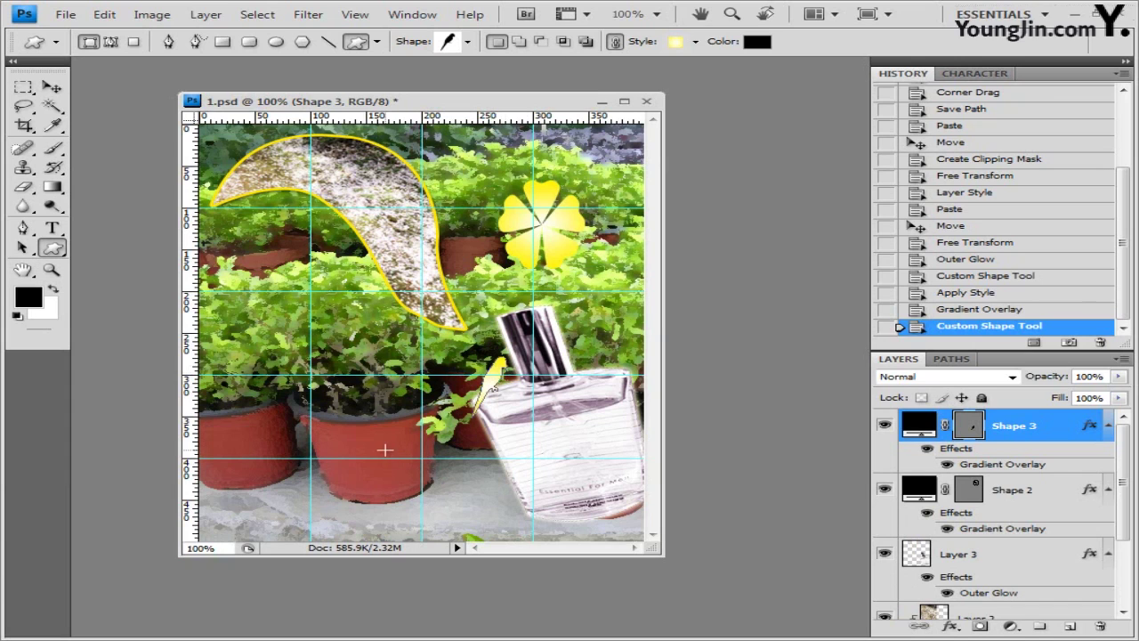
Flip the bird shape horizontally and enlarge it to about 80 px tall, overlapping the bottle's upper left shoulder.
key(ctrl+t)
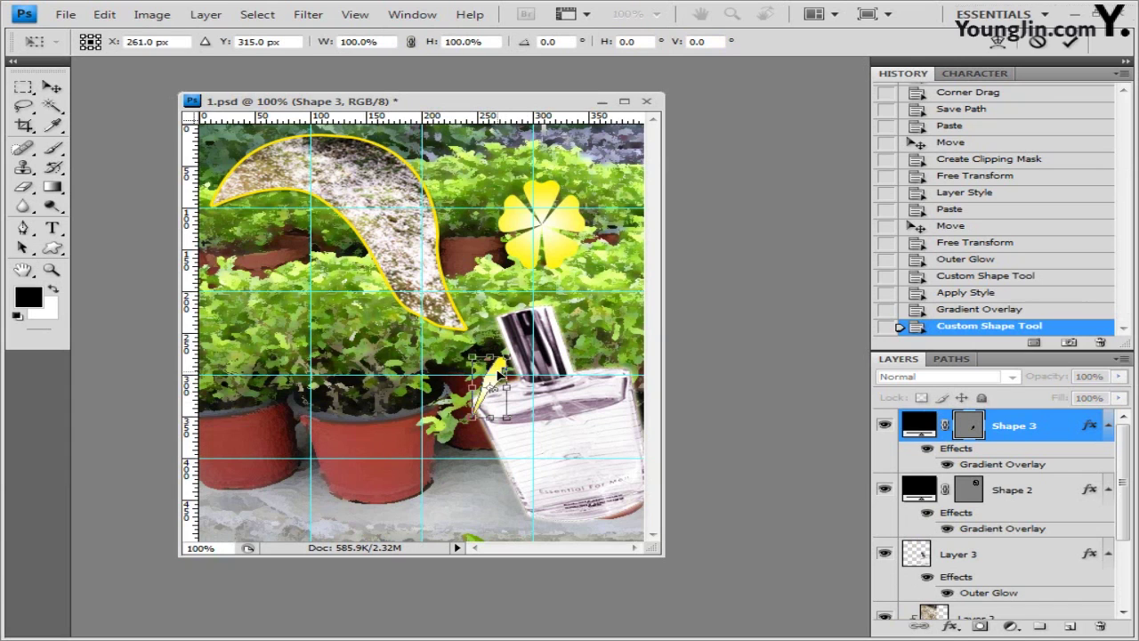
right_click(498, 372)
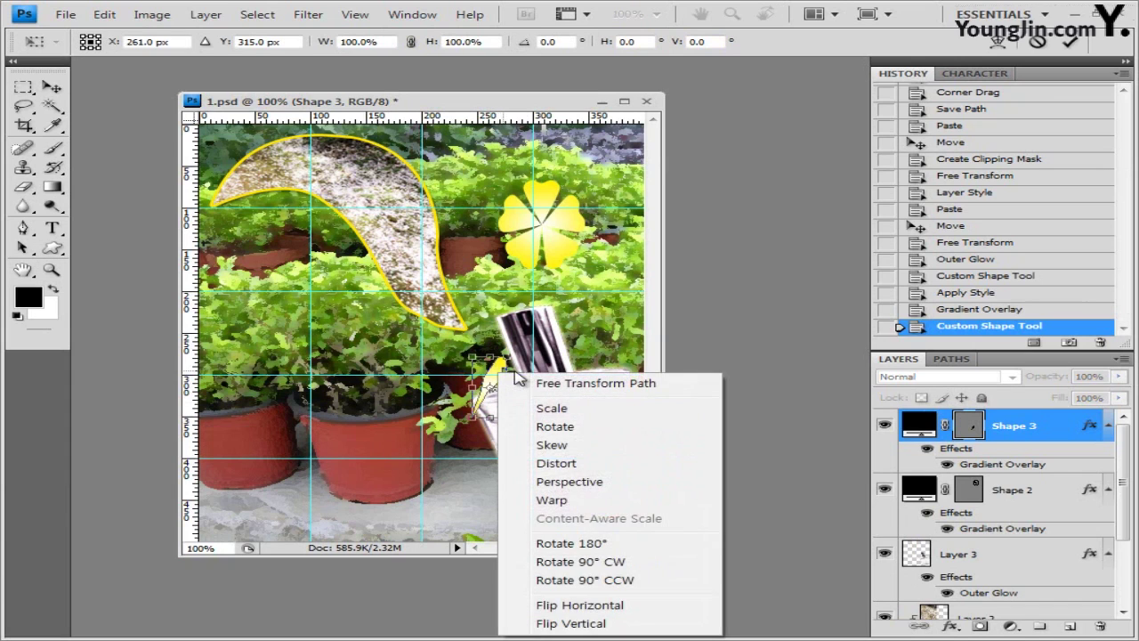
click(622, 605)
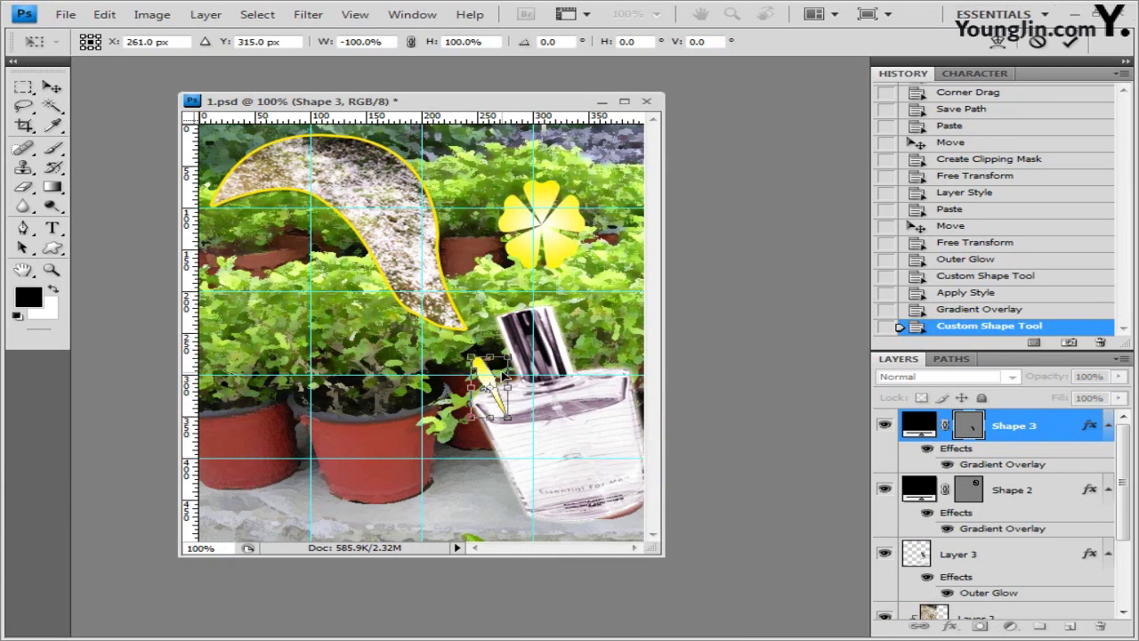
drag(488, 373, 498, 376)
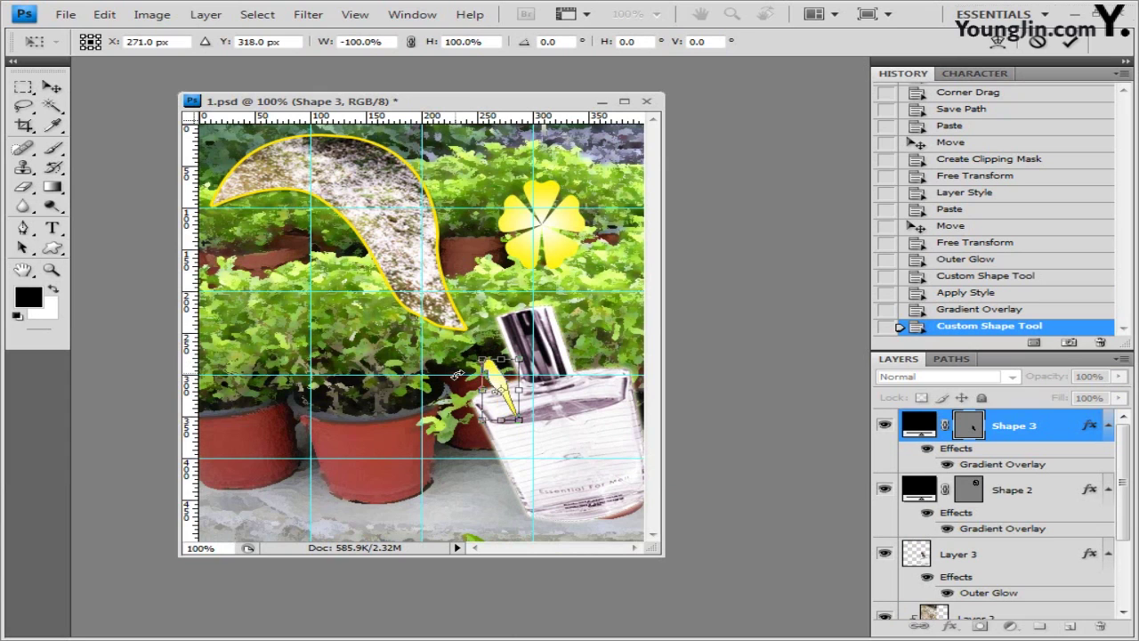
key(Return)
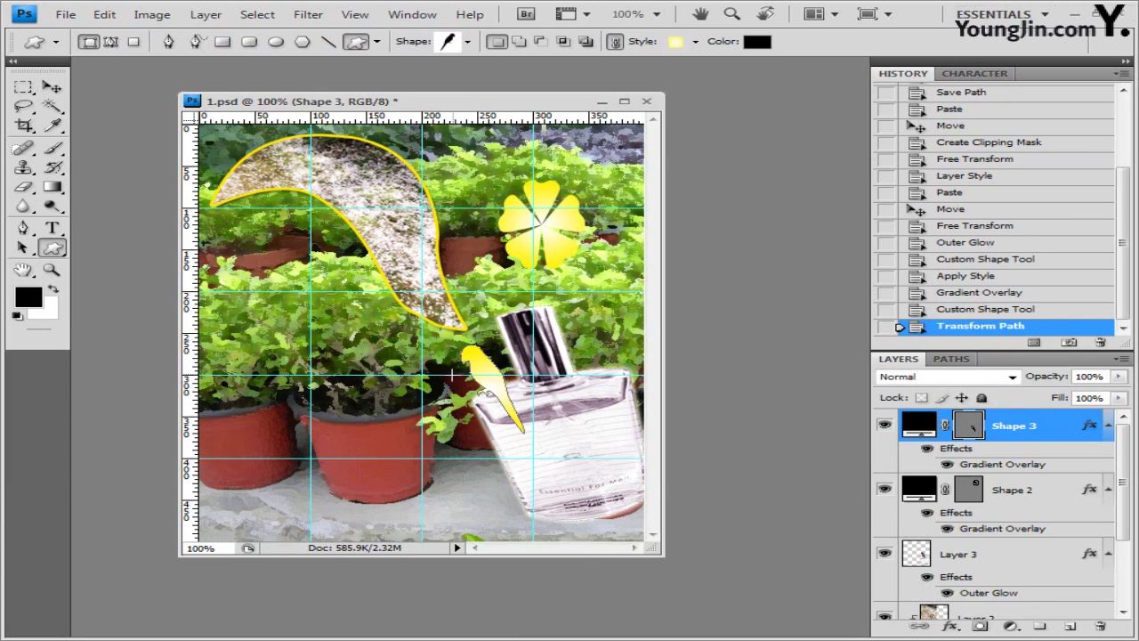
Remove the inherited layer style from the bird shape and set its fill colour to fff200.
click(696, 41)
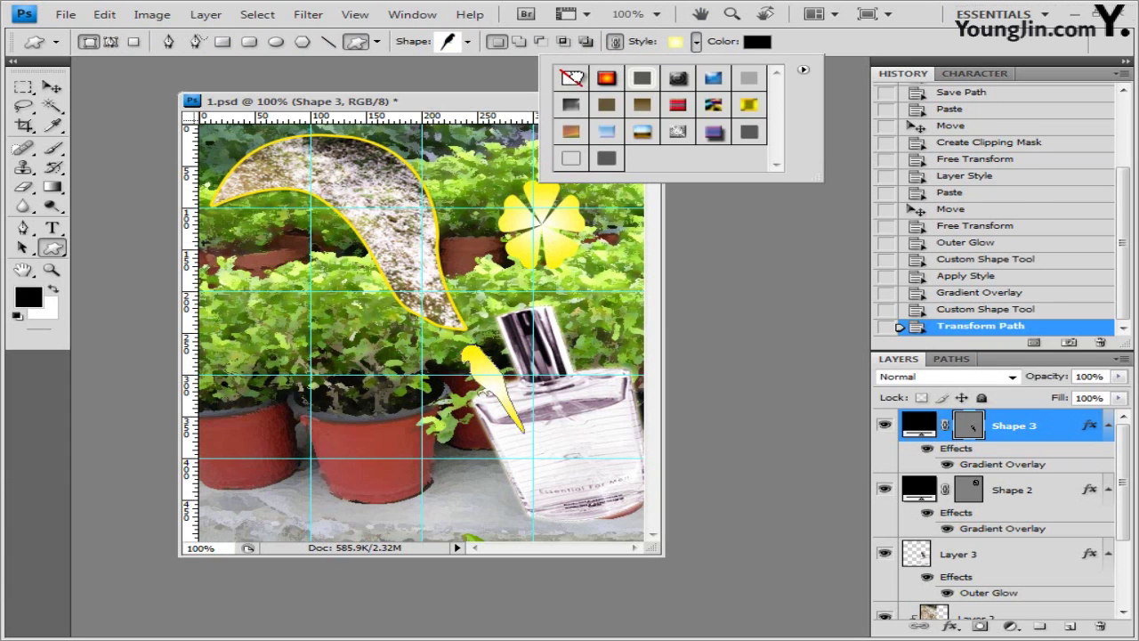
click(573, 78)
click(845, 44)
click(758, 41)
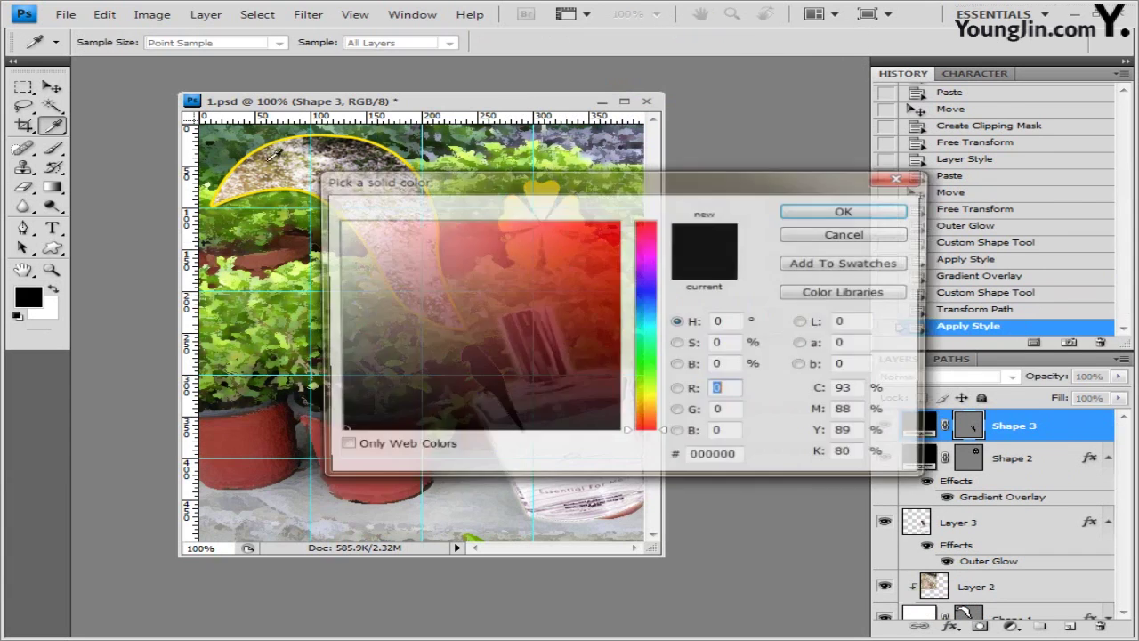
double_click(729, 459)
text(fff200)
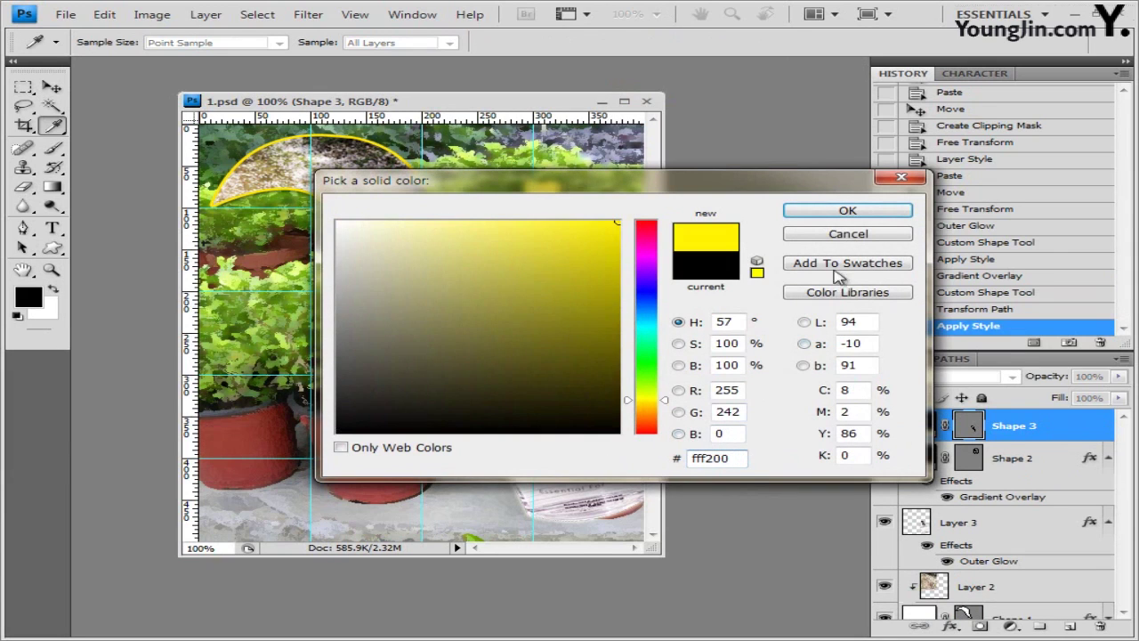
click(890, 211)
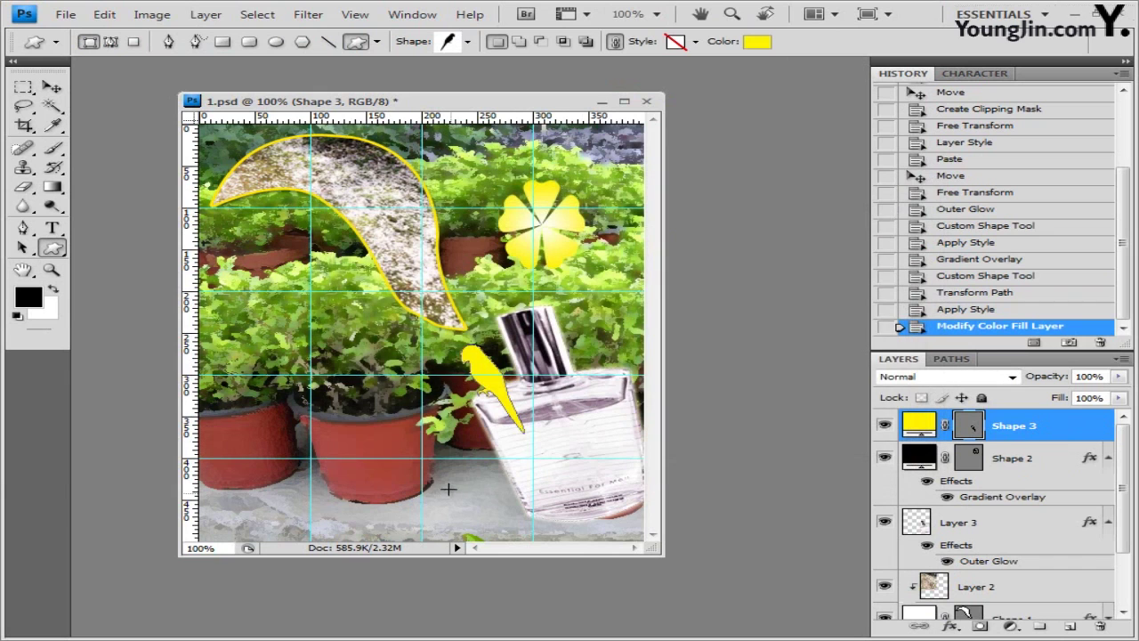
Add a 2 px outside Stroke in colour 83c200 to the bird shape layer.
click(951, 628)
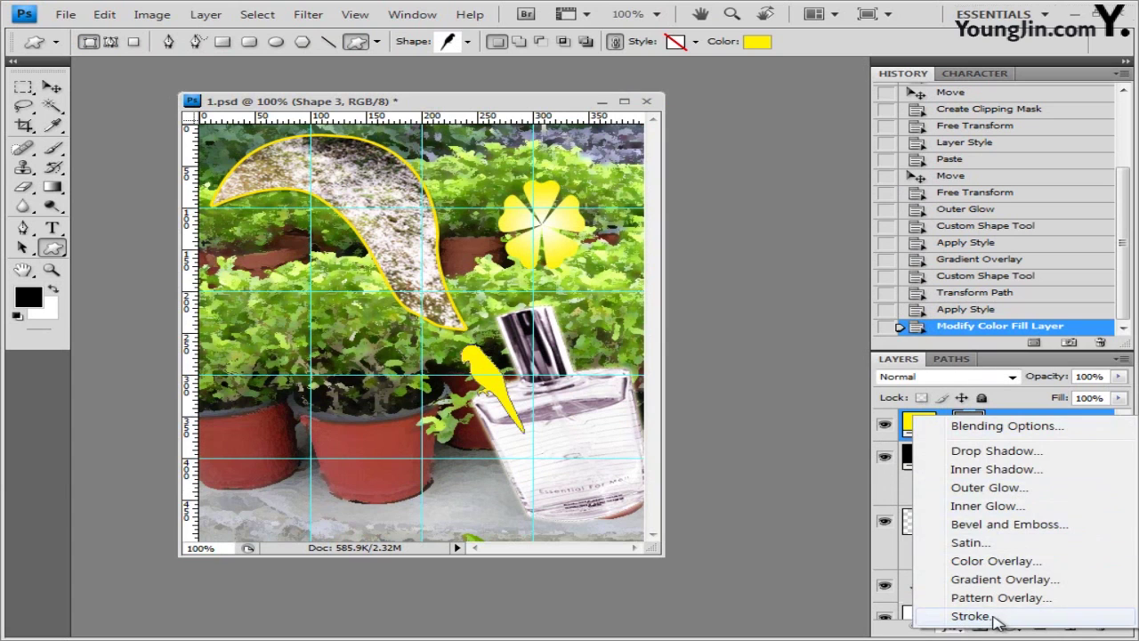
click(970, 615)
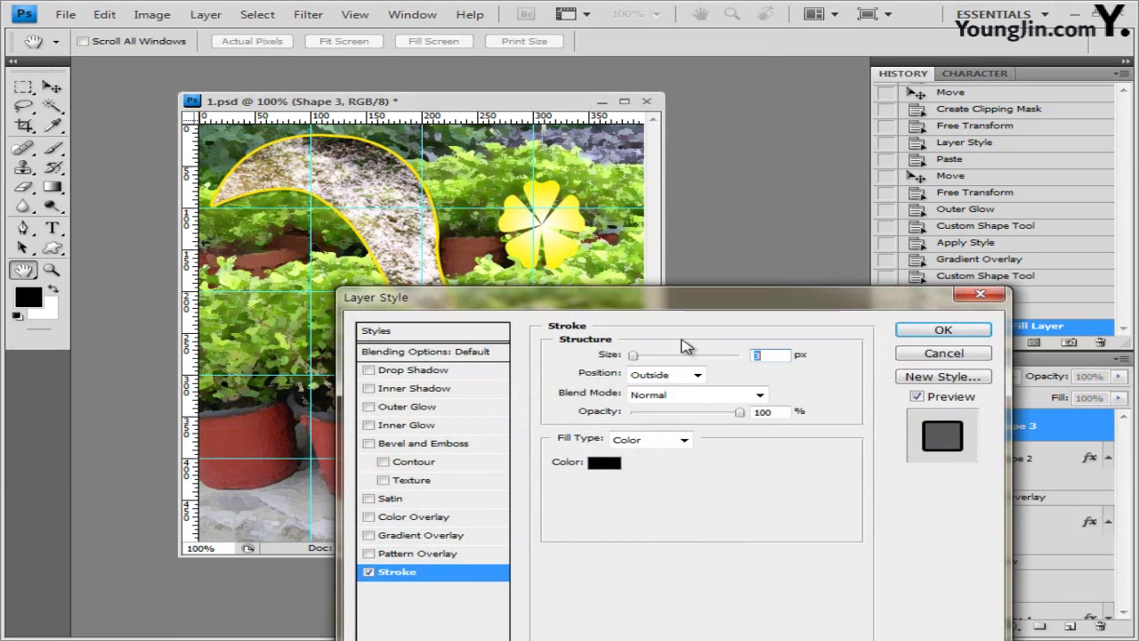
text(2)
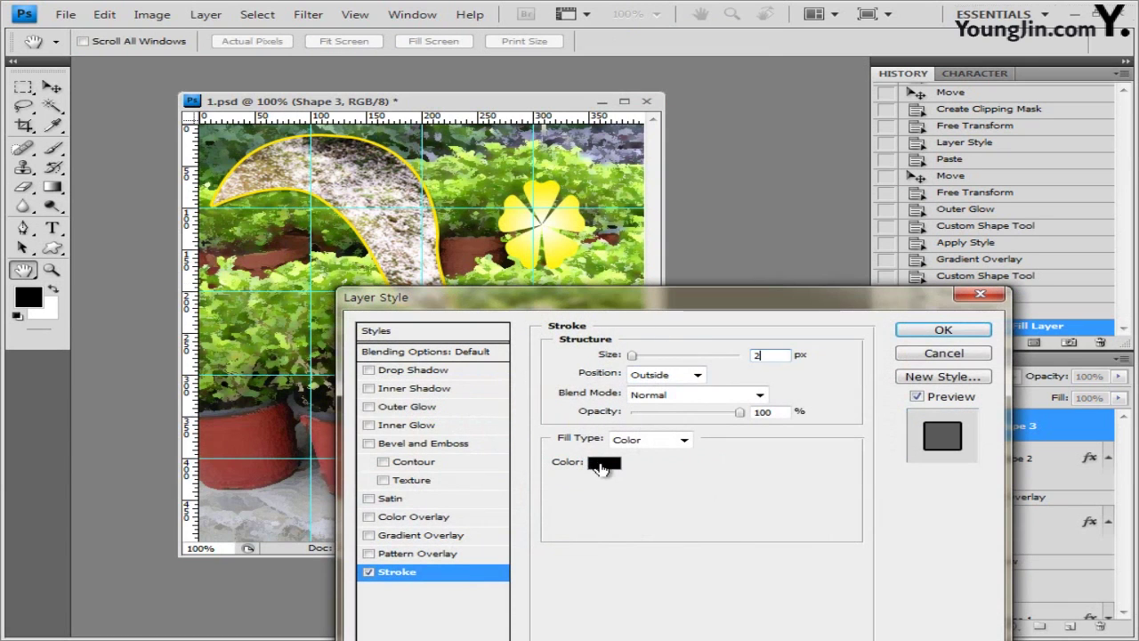
click(598, 463)
text(83c200)
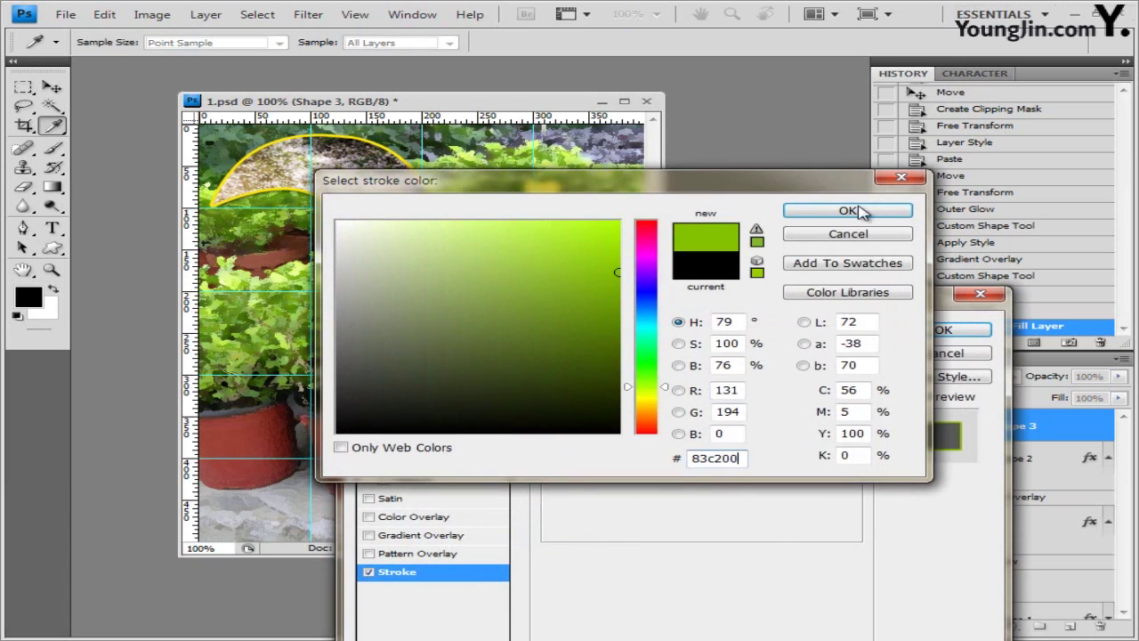
click(857, 211)
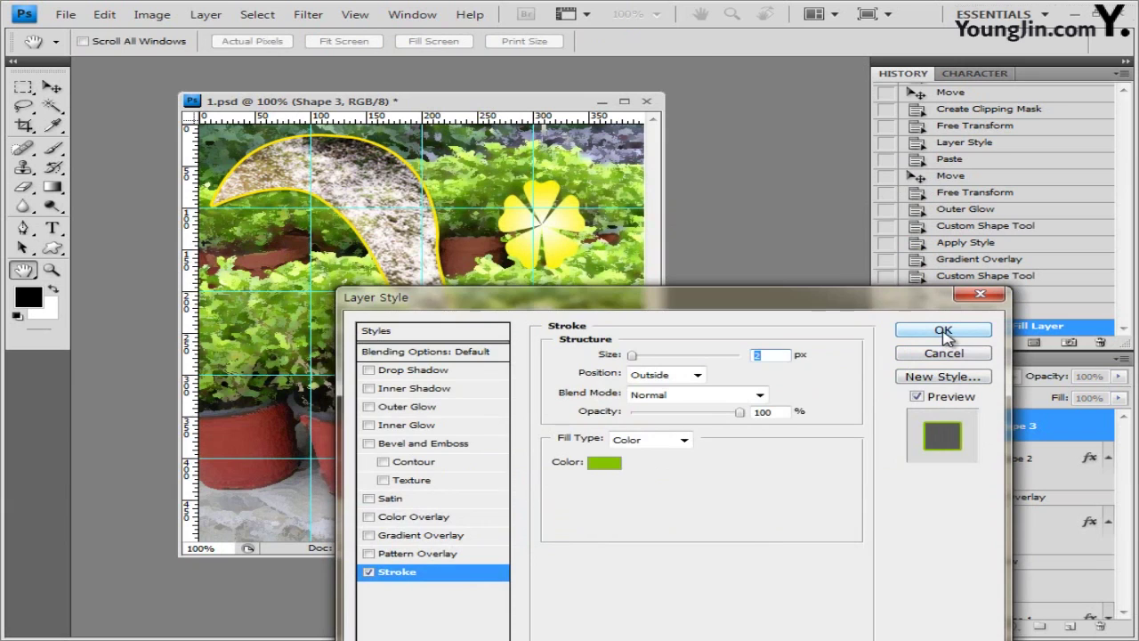
click(943, 331)
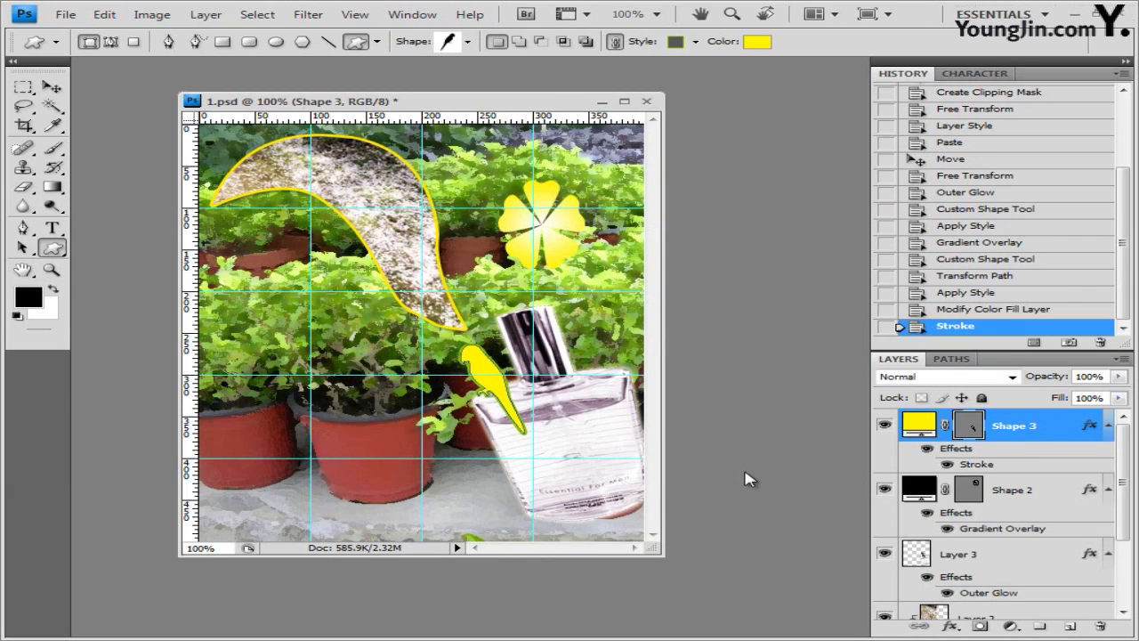
Add horizontal text "Spring Fragrance" on two lines in Arial Bold, 48 pt, starting above the red flower pots.
click(51, 229)
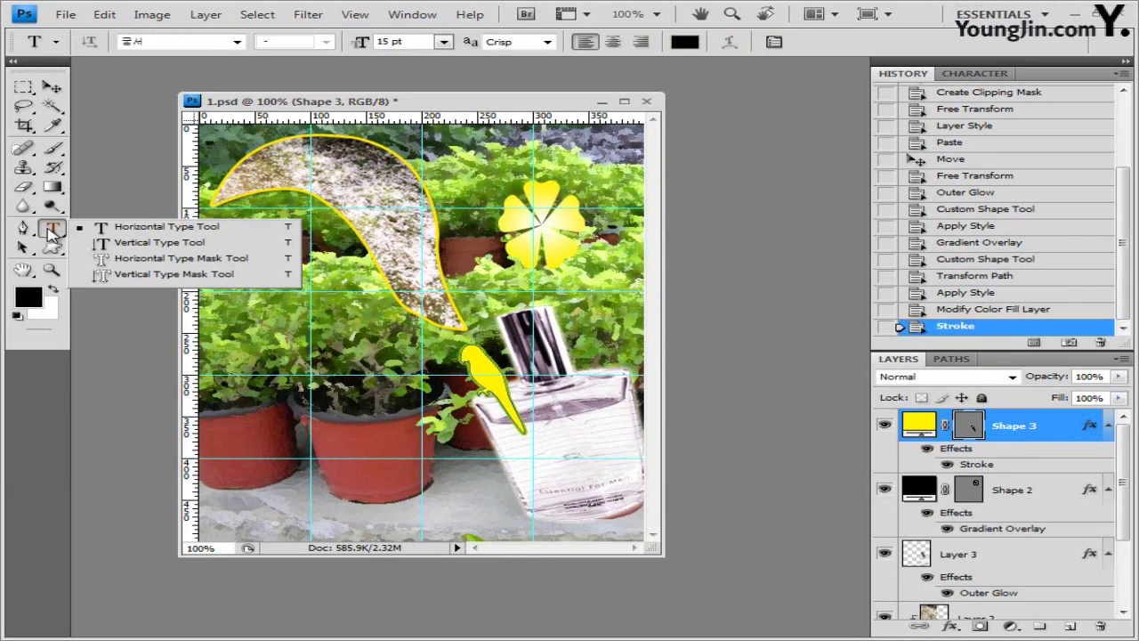
click(116, 227)
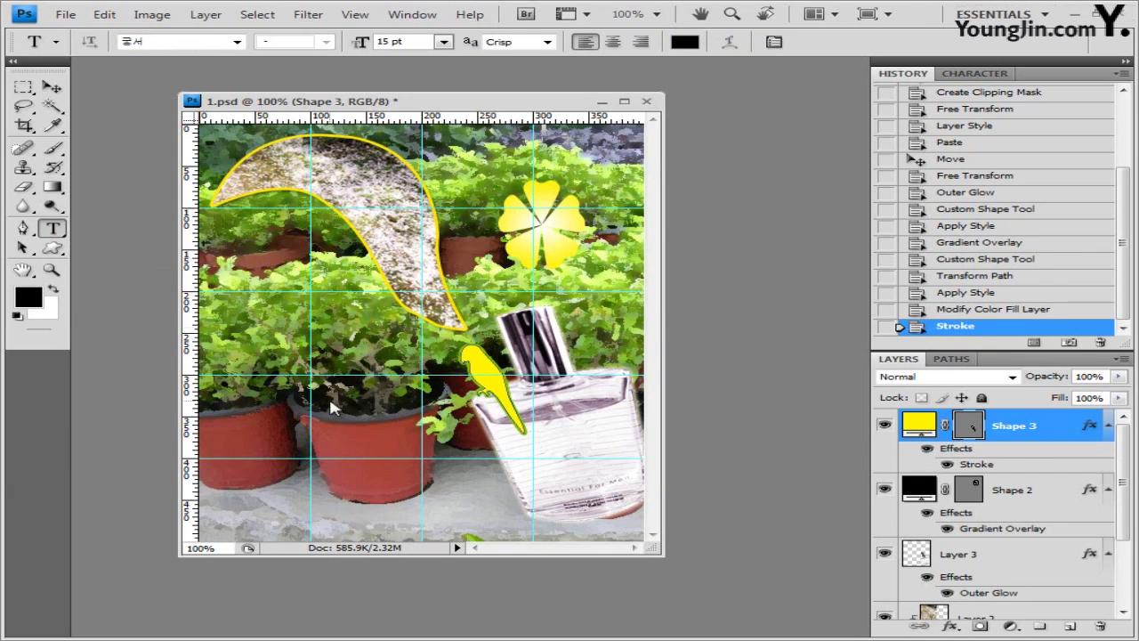
click(267, 367)
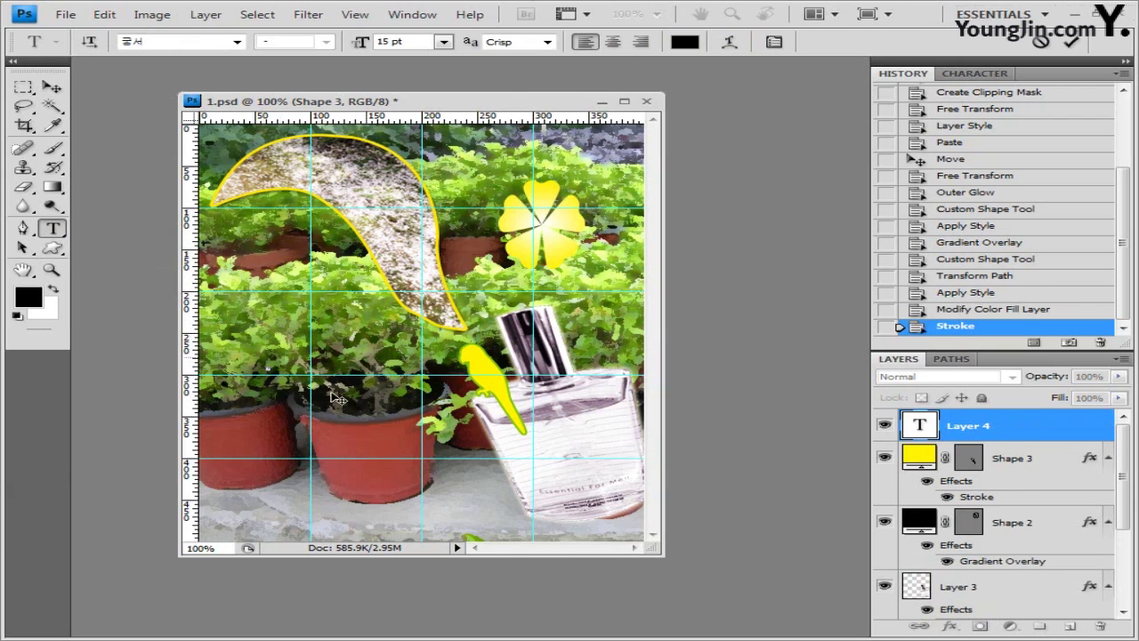
click(237, 42)
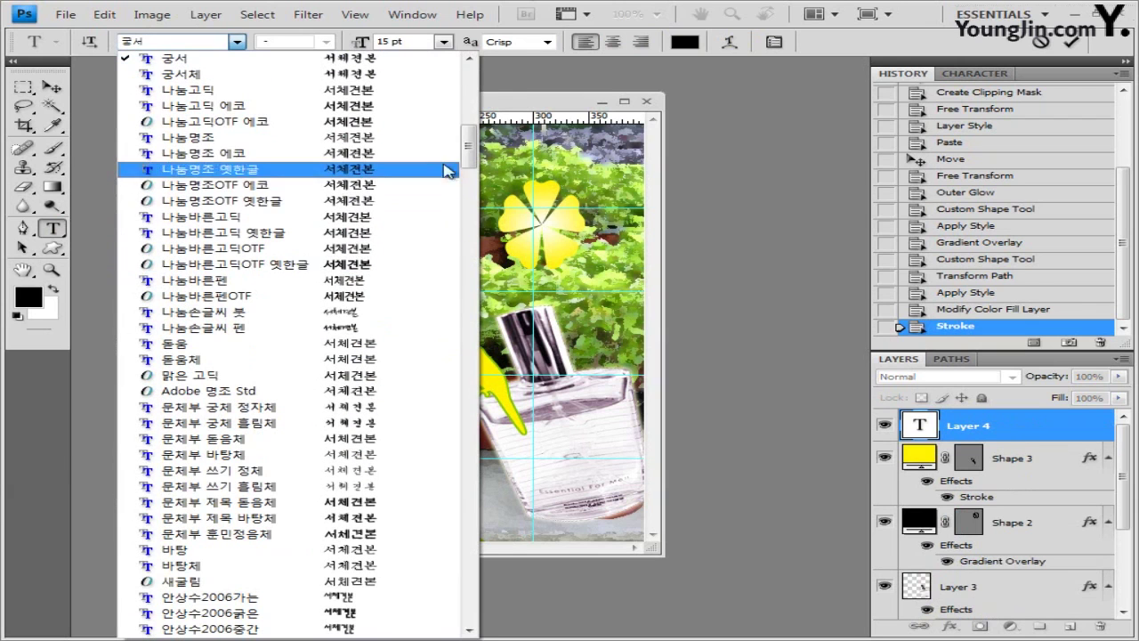
scroll(469, 241, down, 10)
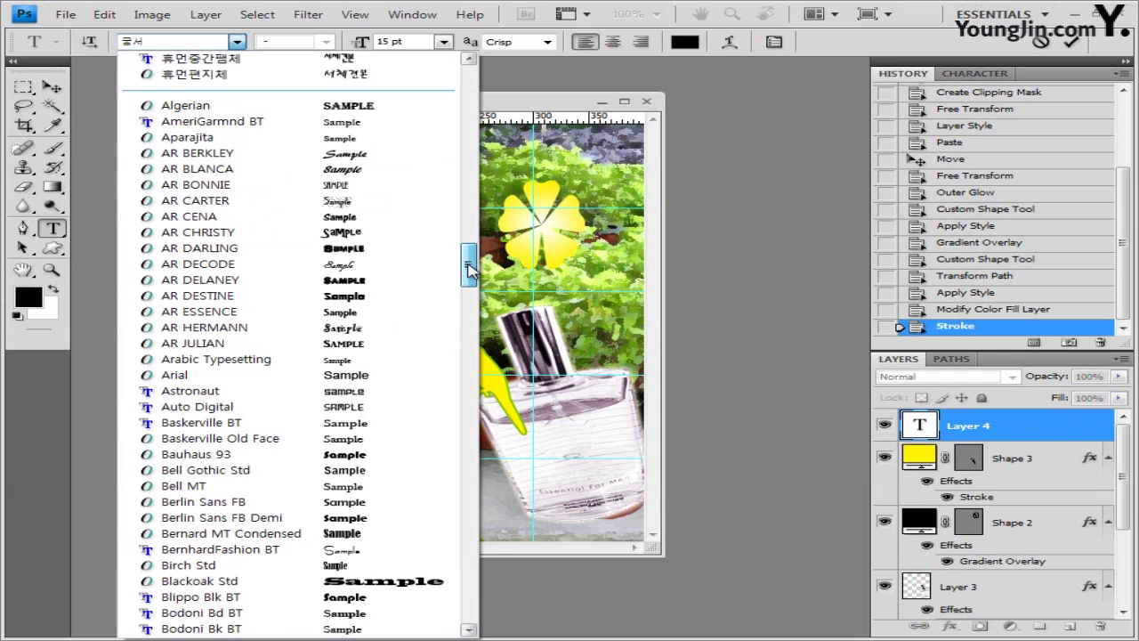
click(239, 389)
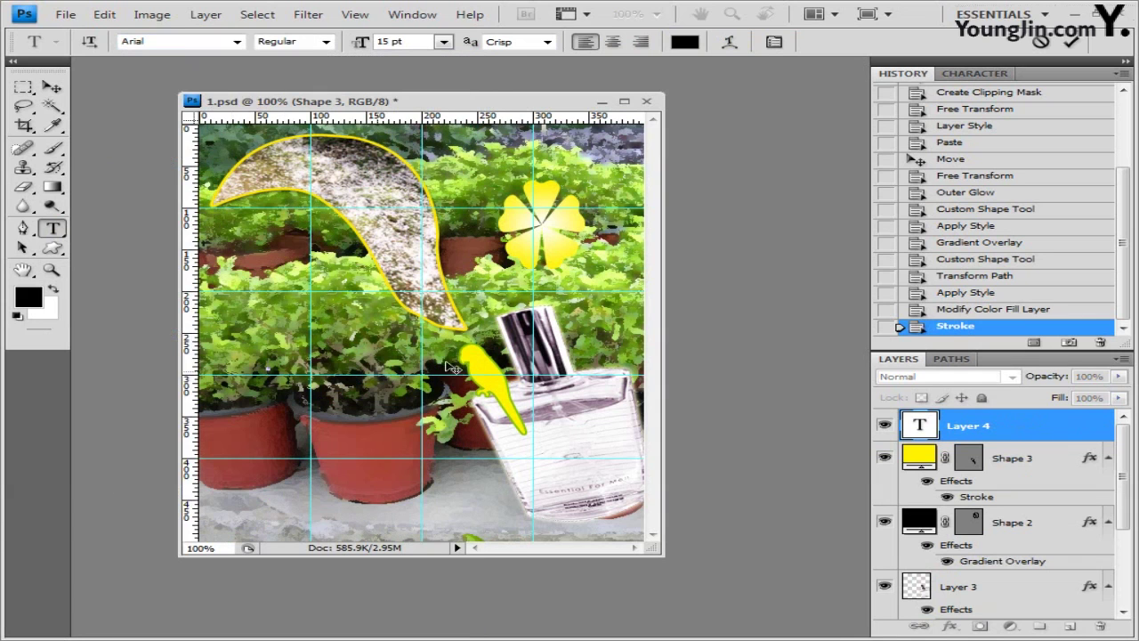
click(326, 42)
click(309, 156)
text(Spring Fragrance)
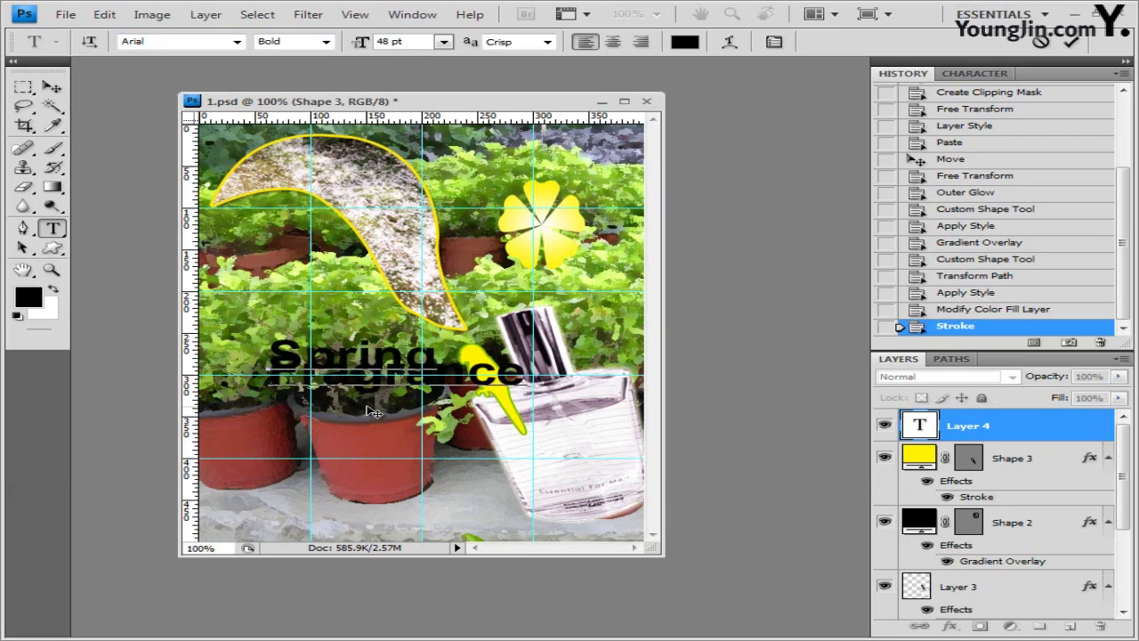
Centre-align both lines of the "Spring Fragrance" text and move the text right, over the flower pots beside the bird.
drag(276, 349, 627, 392)
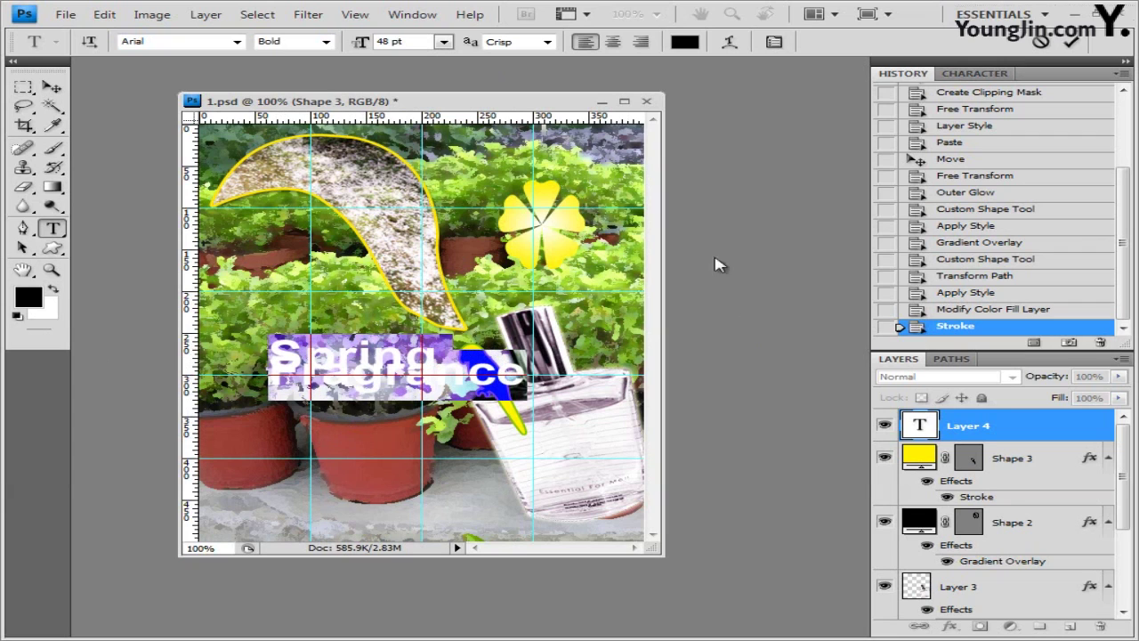
click(612, 42)
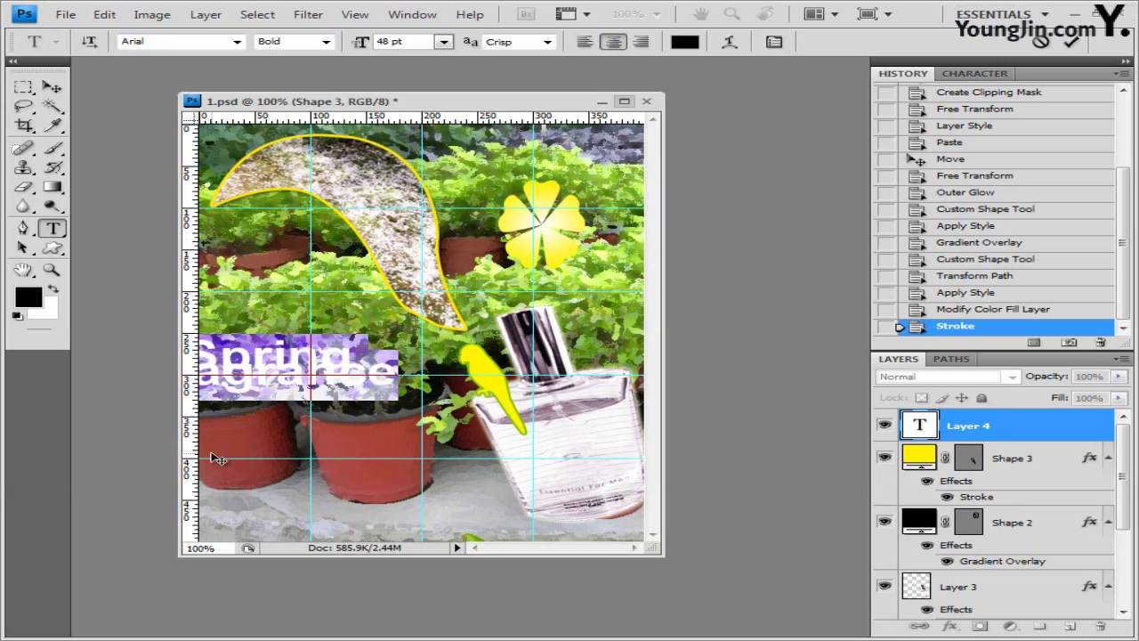
drag(338, 436, 433, 435)
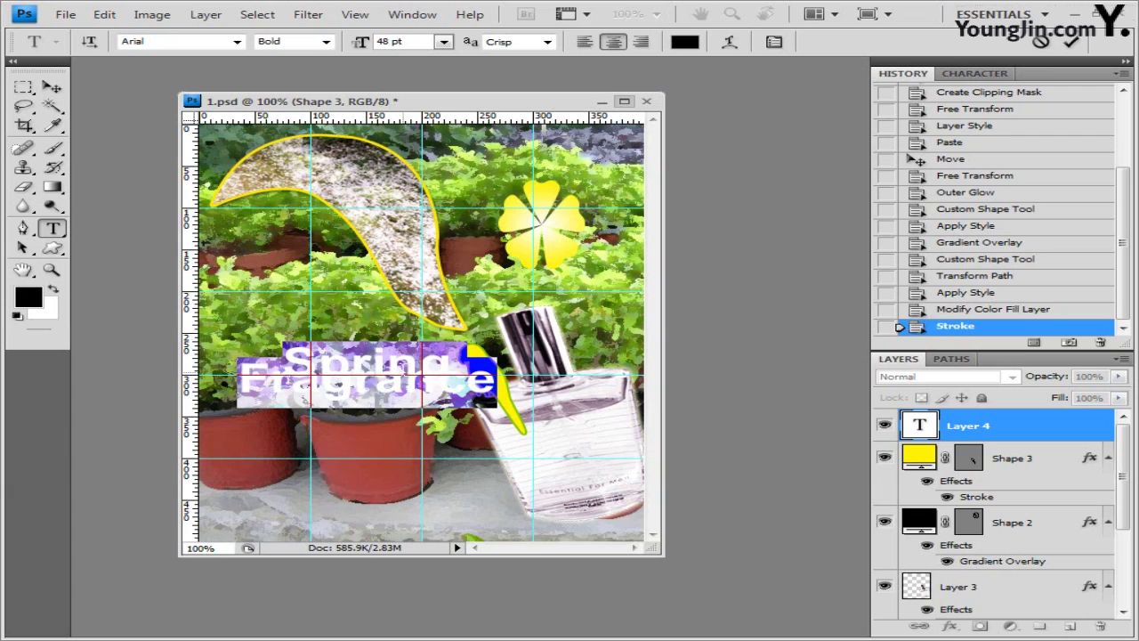
click(369, 374)
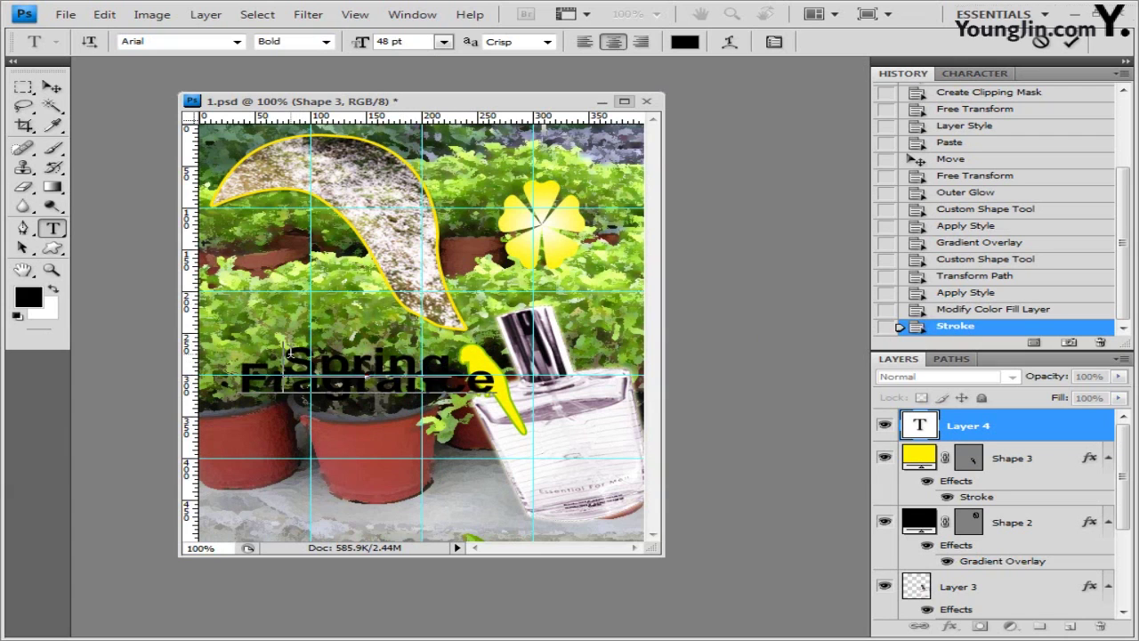
Set the leading of the whole "Spring Fragrance" text to Auto and commit the text.
drag(290, 352, 516, 411)
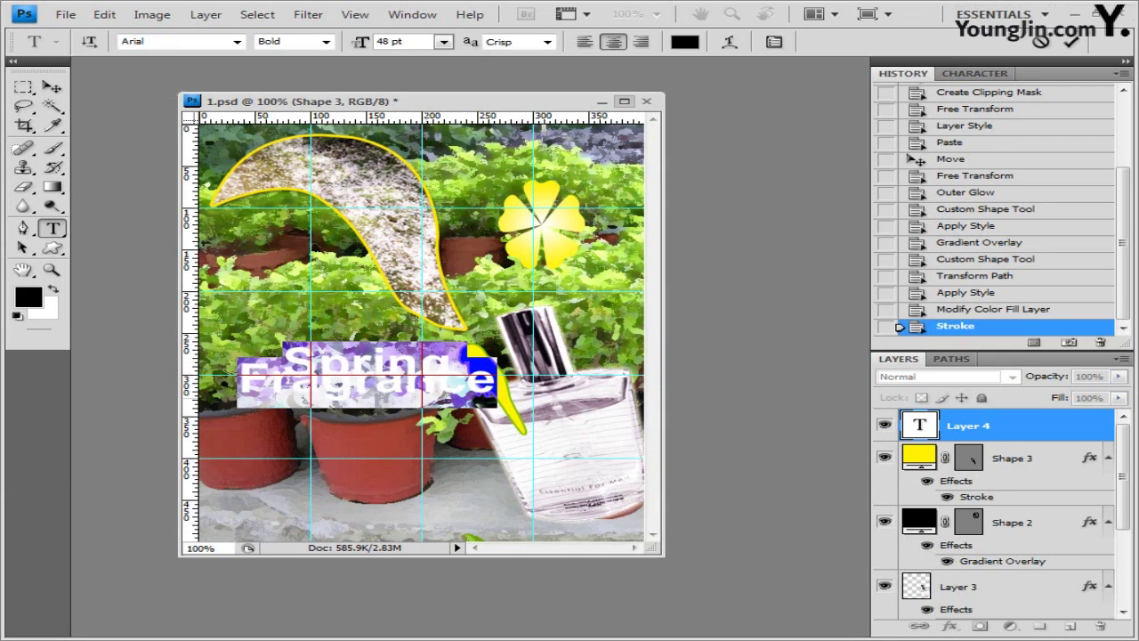
click(974, 74)
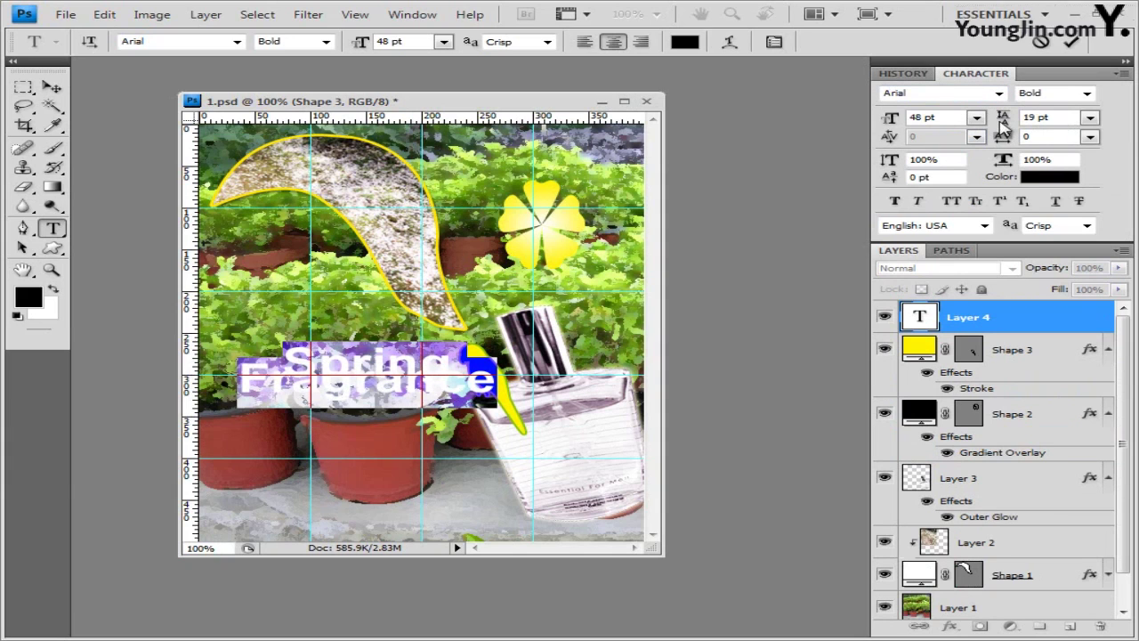
click(1090, 117)
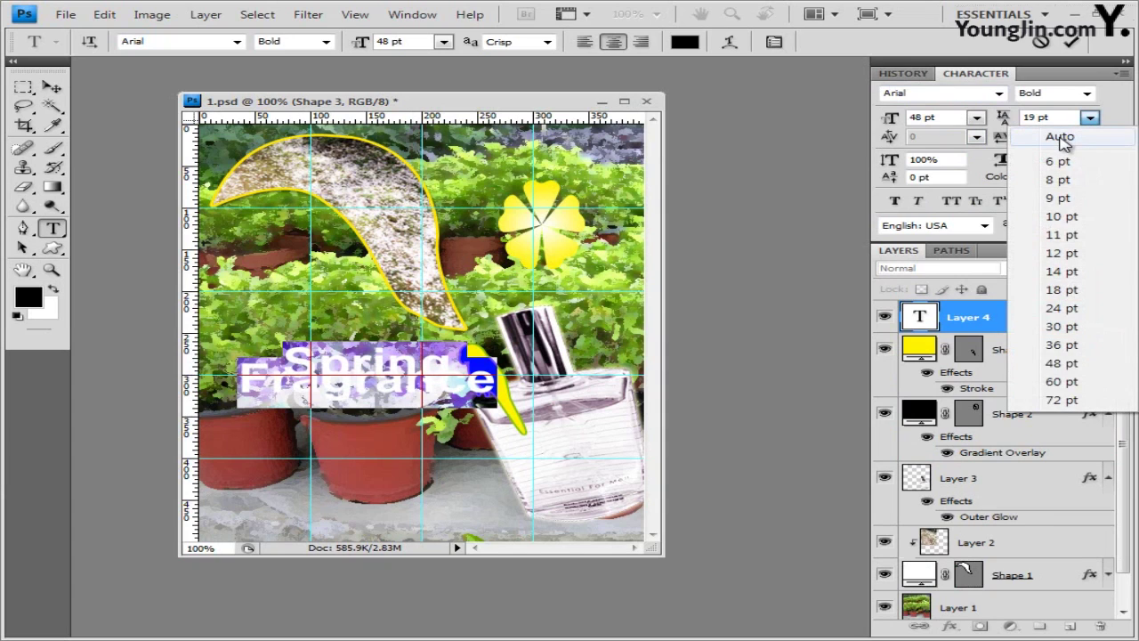
click(1061, 138)
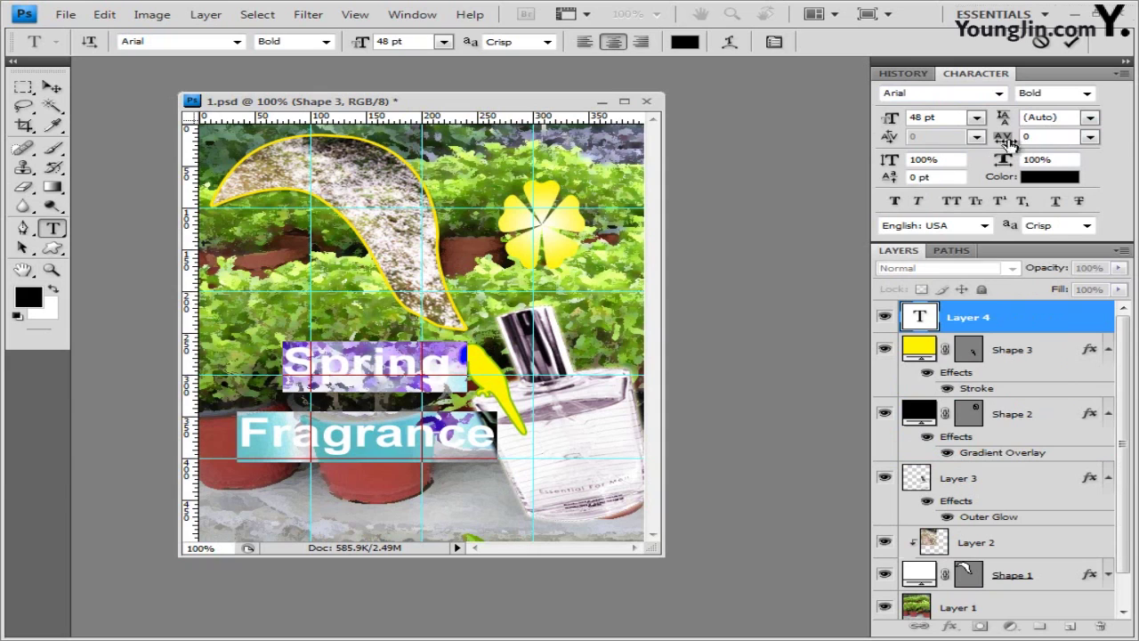
click(1006, 321)
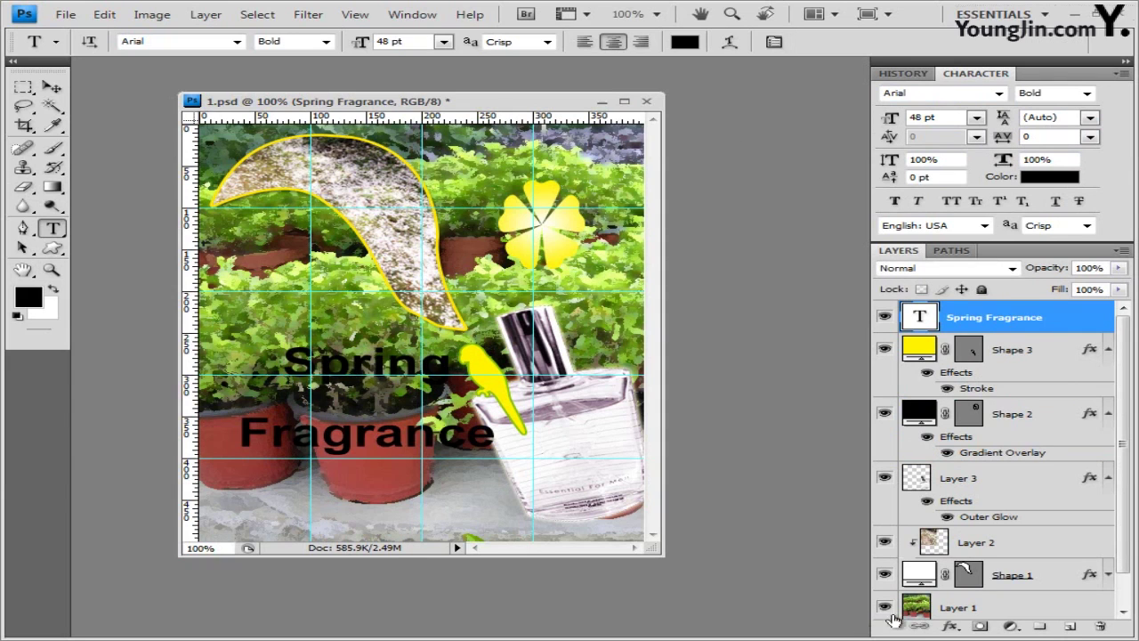
Add a Gradient Overlay to the Spring Fragrance layer and set the gradient's starting colour stop to fff87d.
click(950, 627)
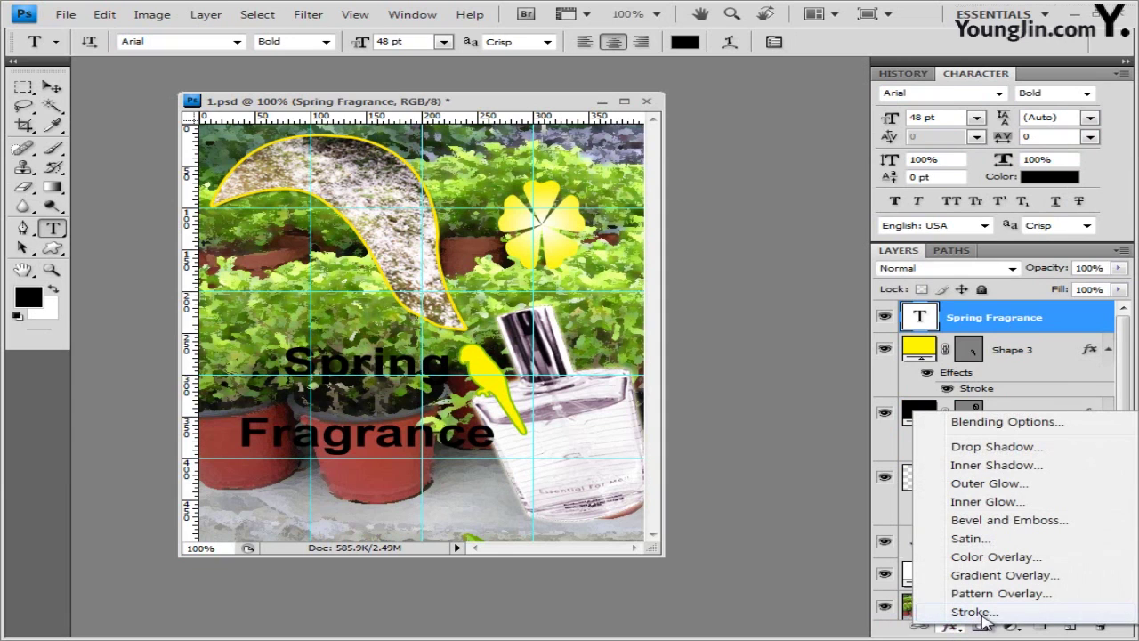
click(1006, 575)
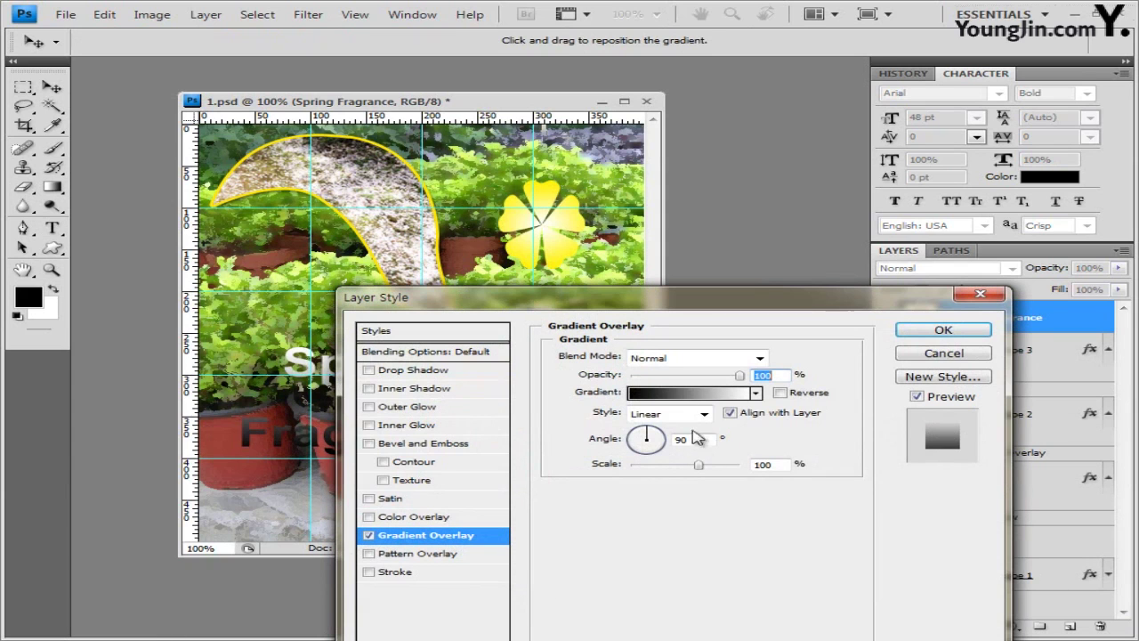
click(697, 398)
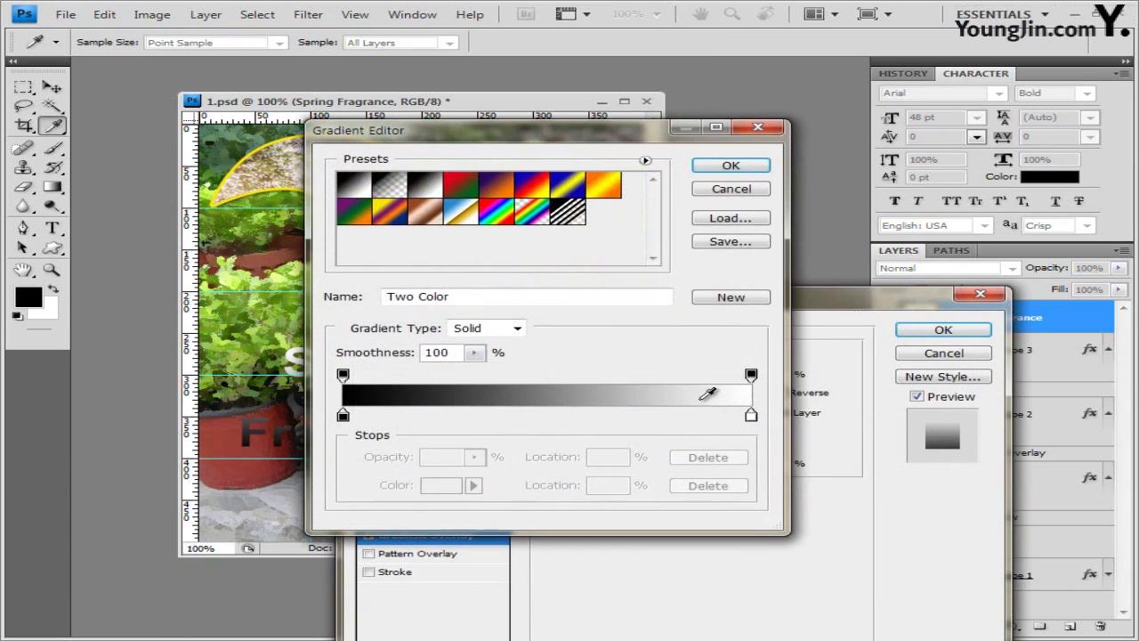
drag(604, 131, 667, 130)
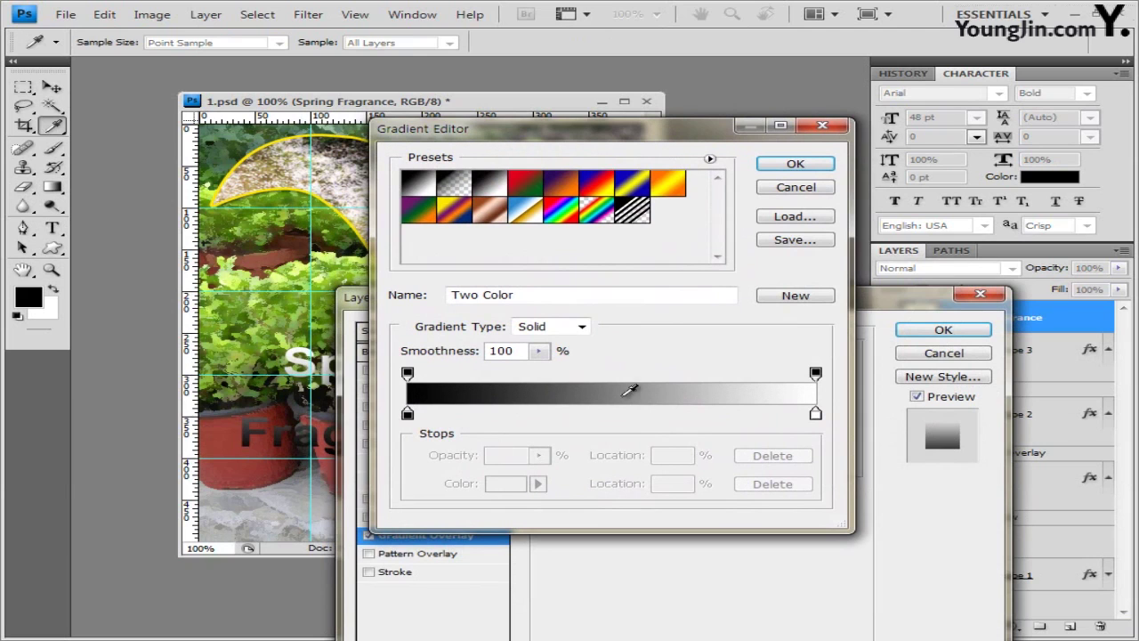
double_click(407, 415)
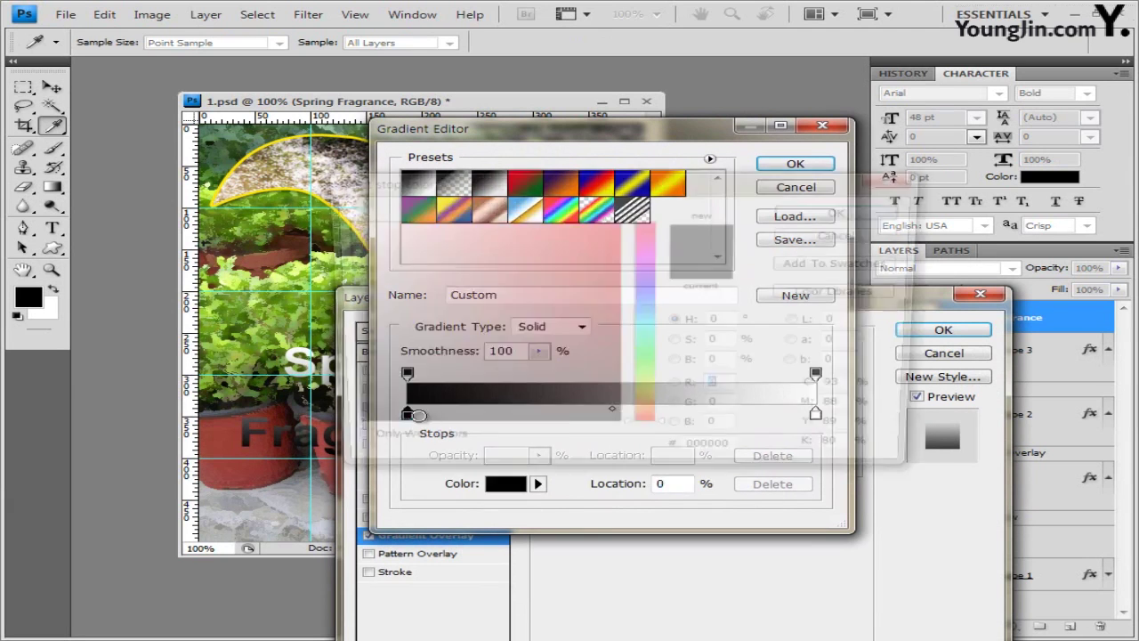
click(744, 458)
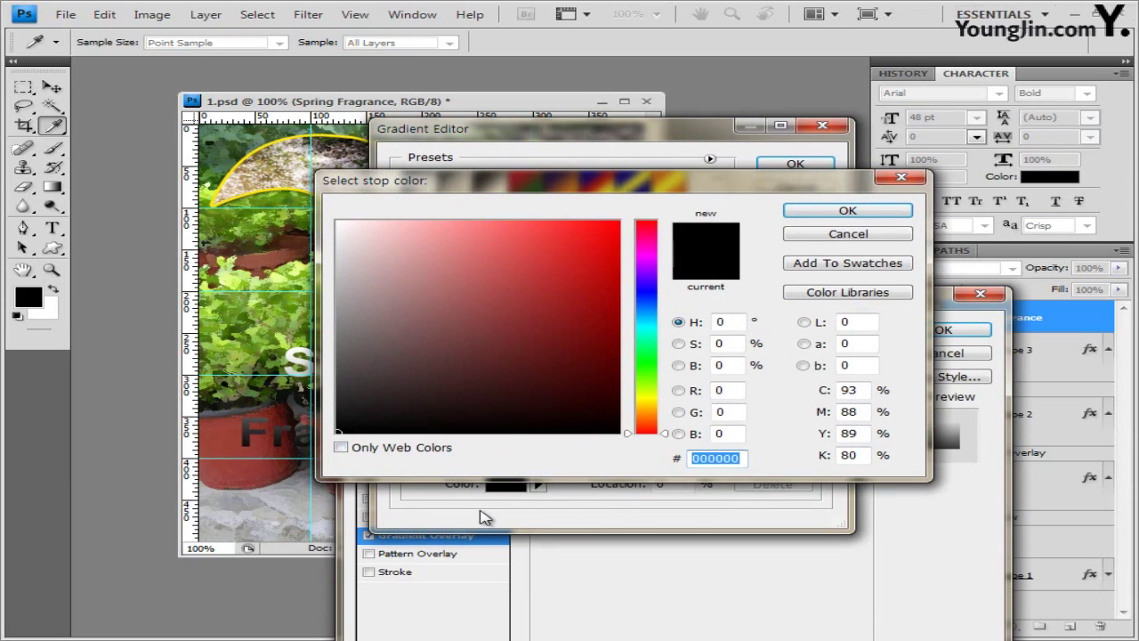
text(fff87d)
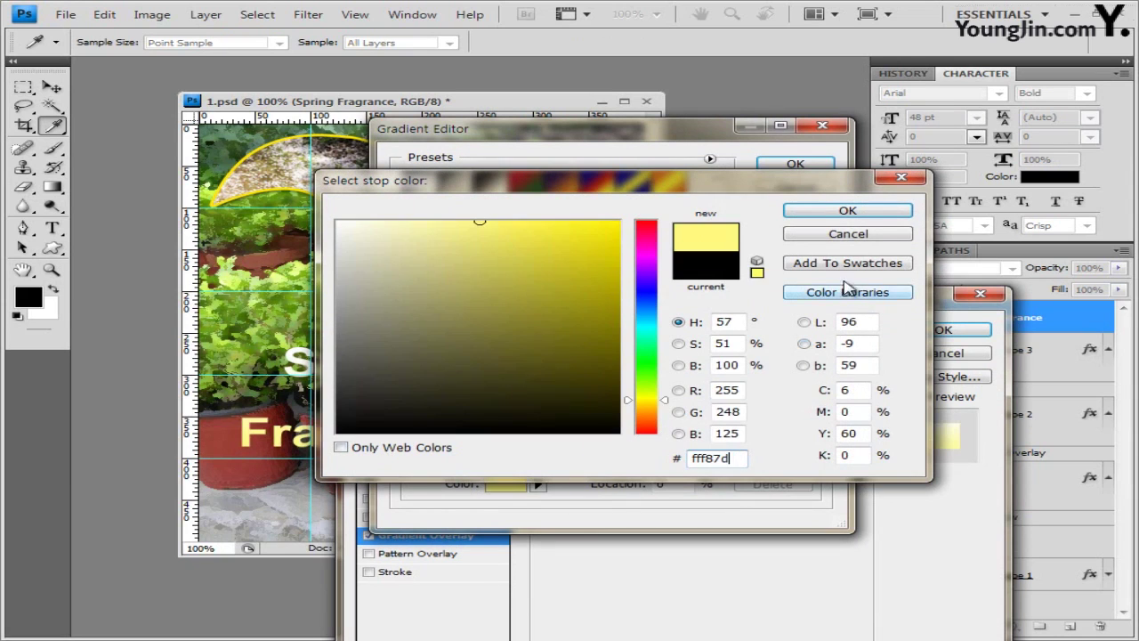
click(875, 214)
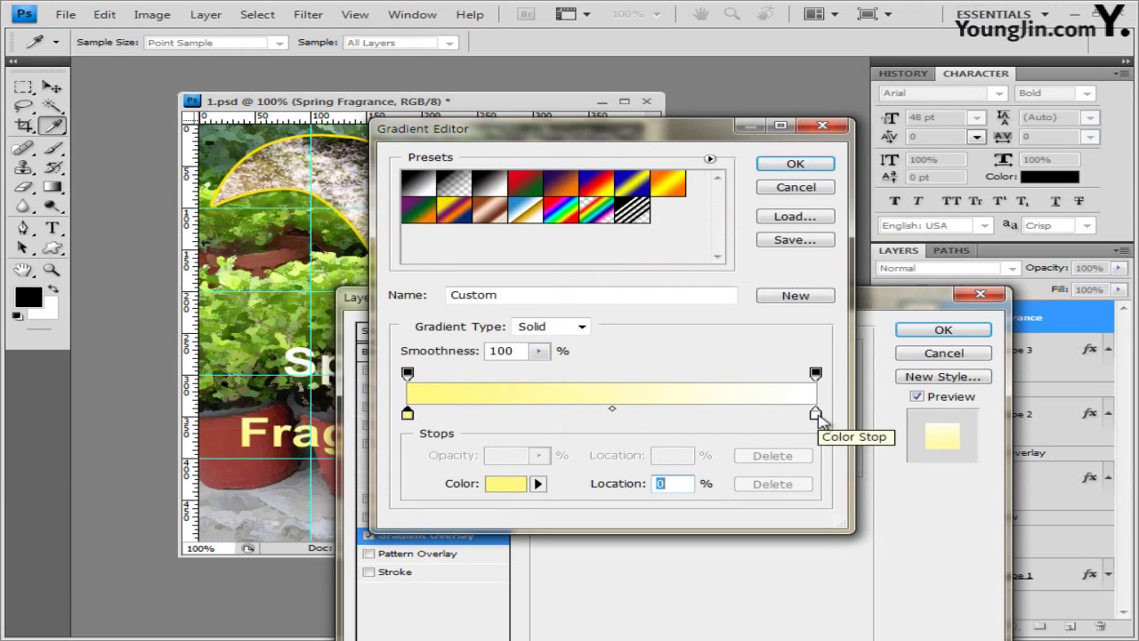
Set the end colour stop of the text gradient to a0ff00 and accept the gradient.
double_click(816, 415)
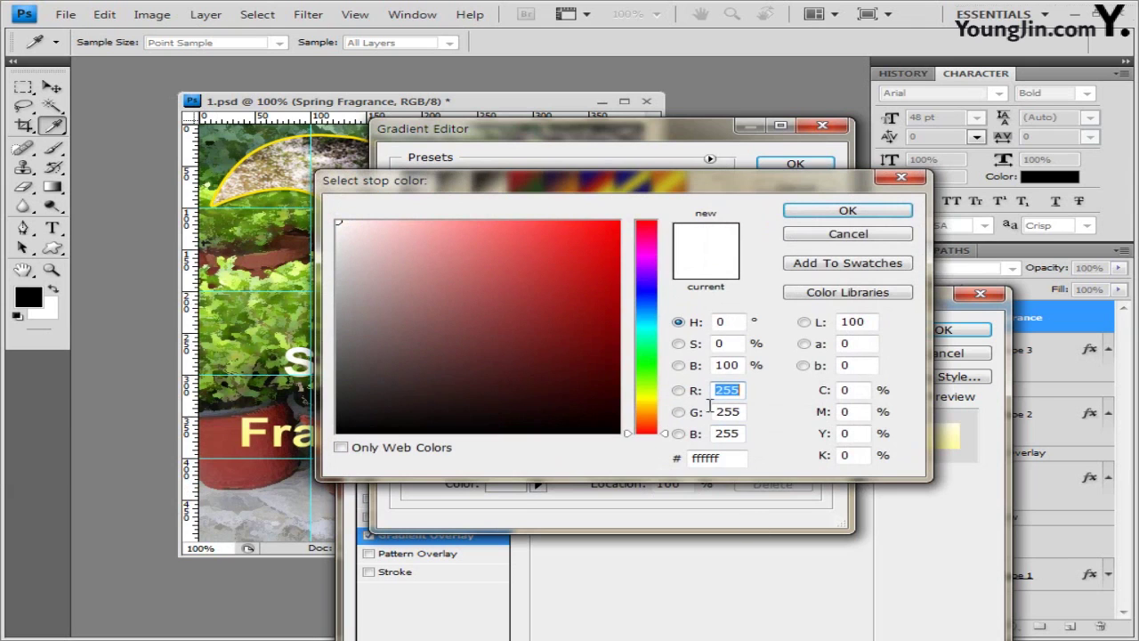
double_click(741, 461)
text(a0ff00)
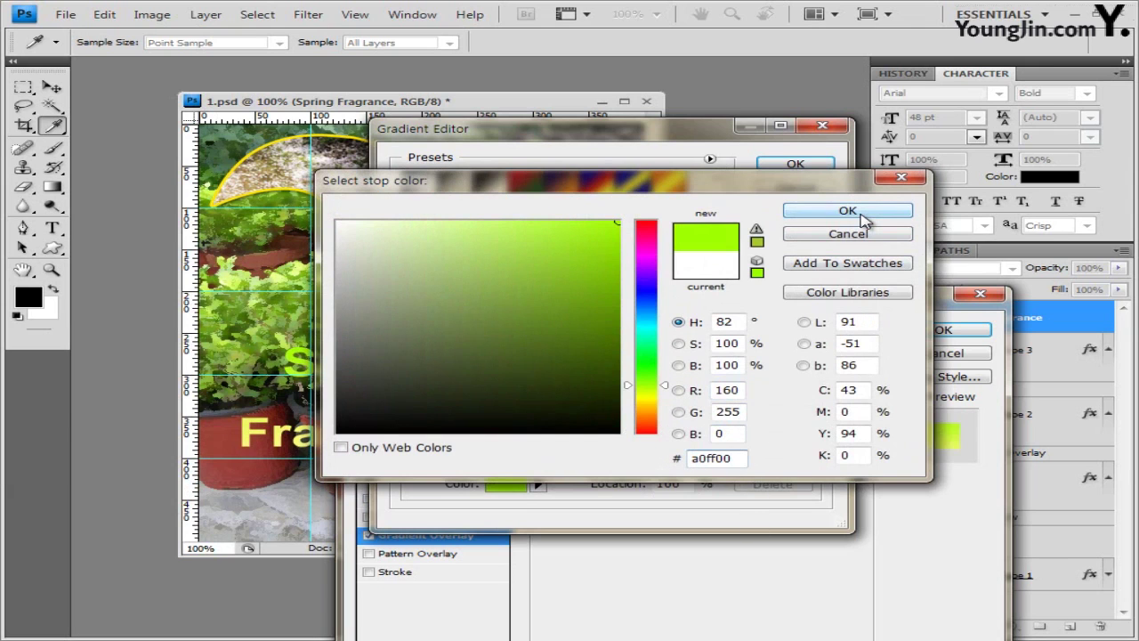
click(861, 219)
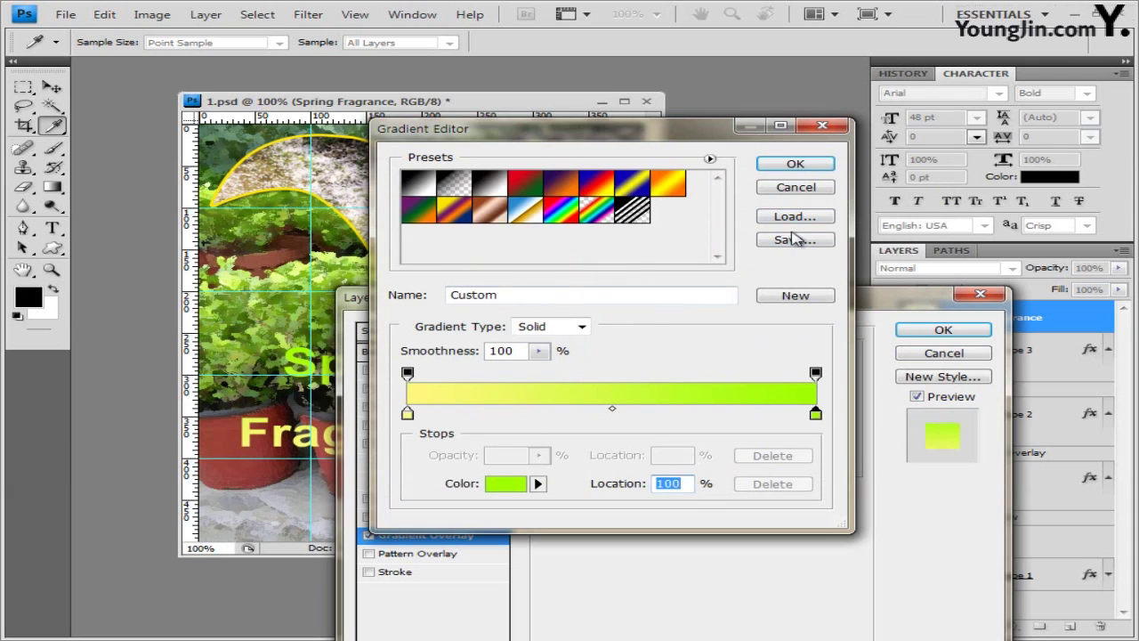
click(795, 164)
Add a 3 px outside Stroke in colour 14d200 to the Spring Fragrance layer and apply the layer style.
drag(681, 301, 752, 143)
click(443, 411)
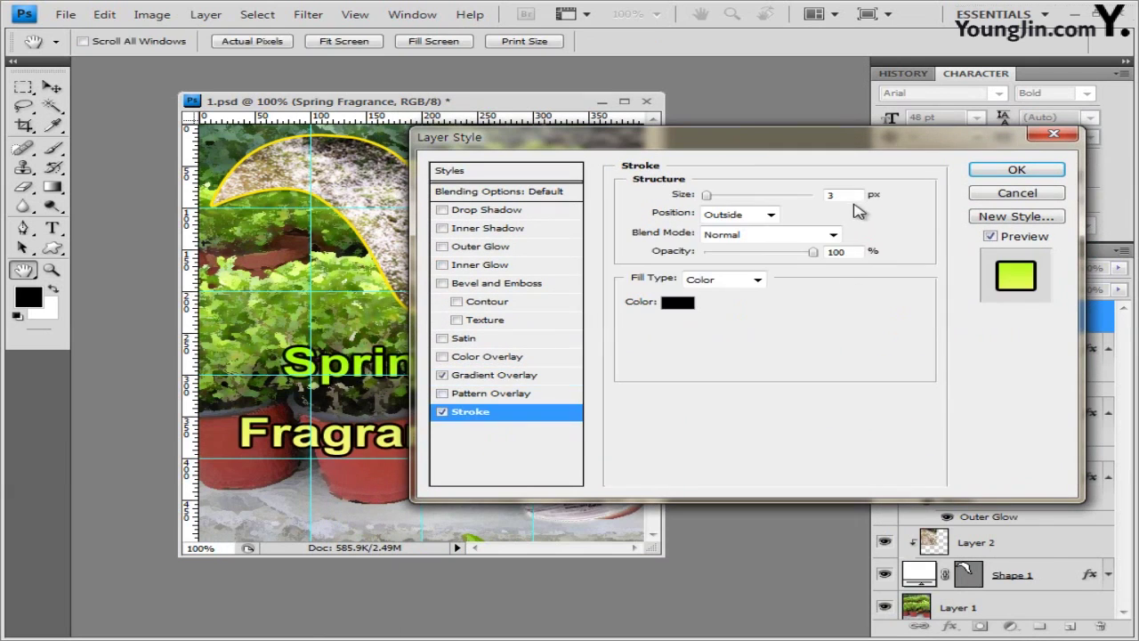
click(853, 195)
key(ctrl+a)
click(681, 304)
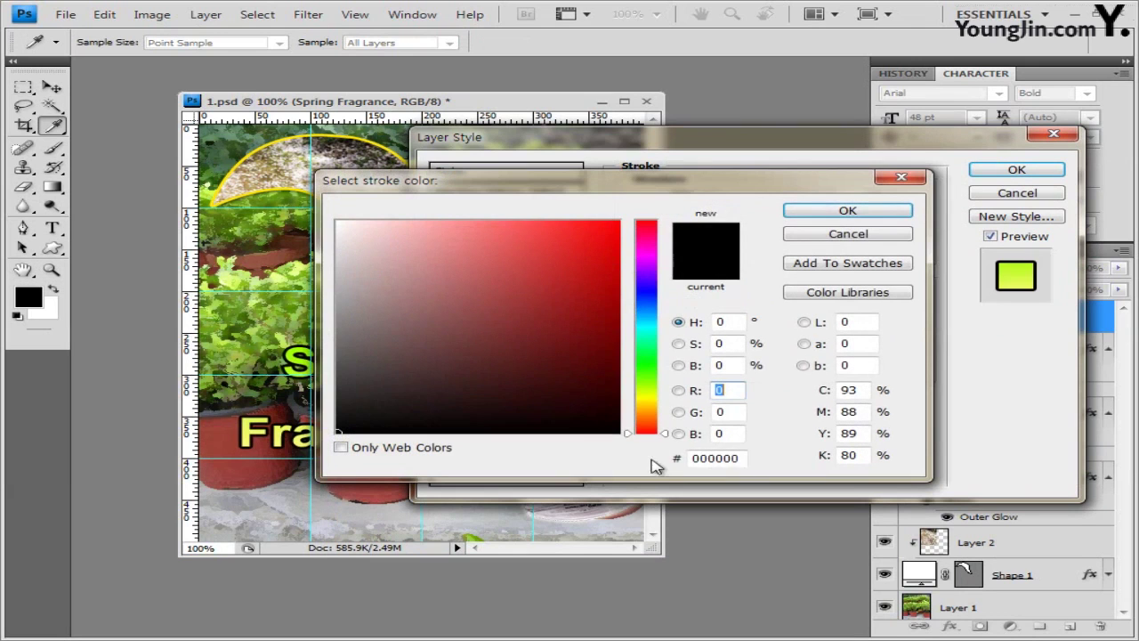
click(741, 458)
text(14d200)
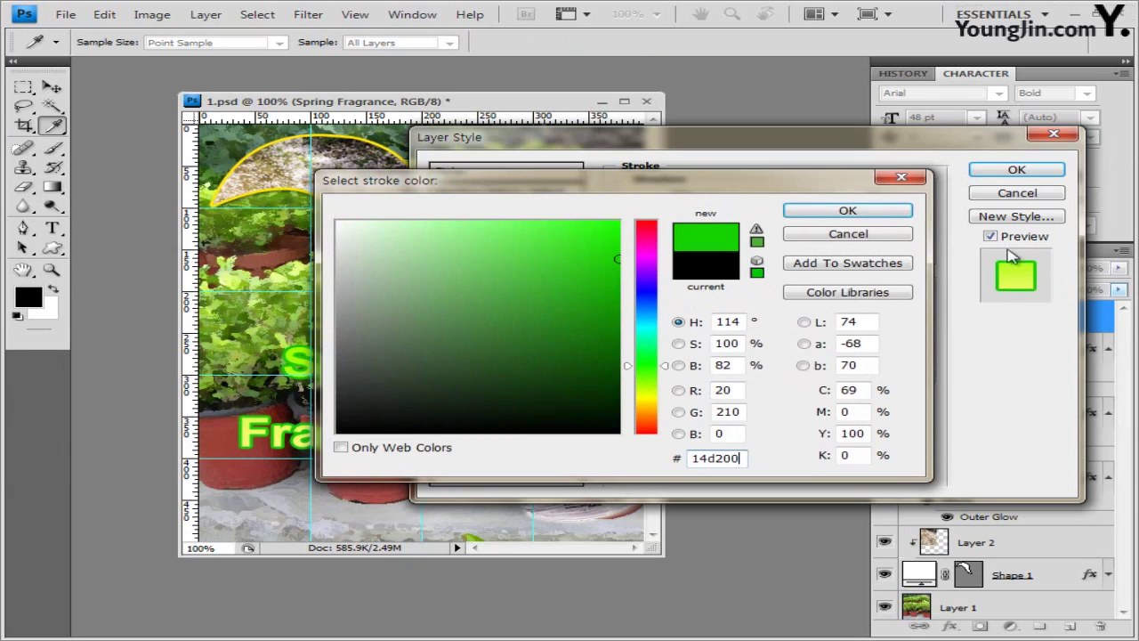
click(846, 213)
drag(895, 143, 964, 79)
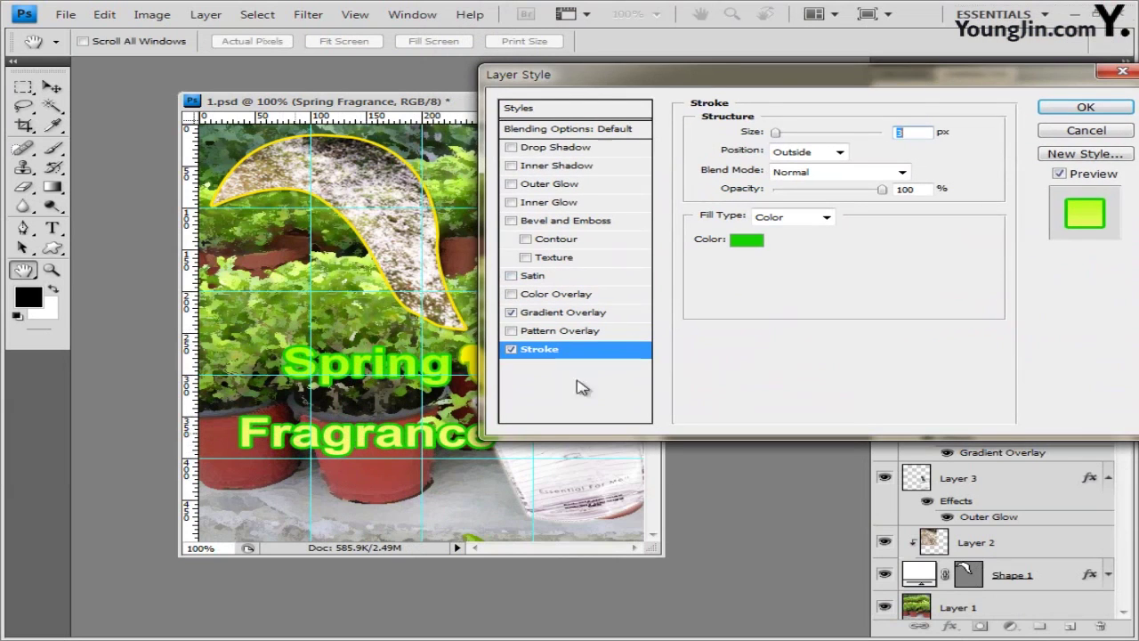
click(1086, 108)
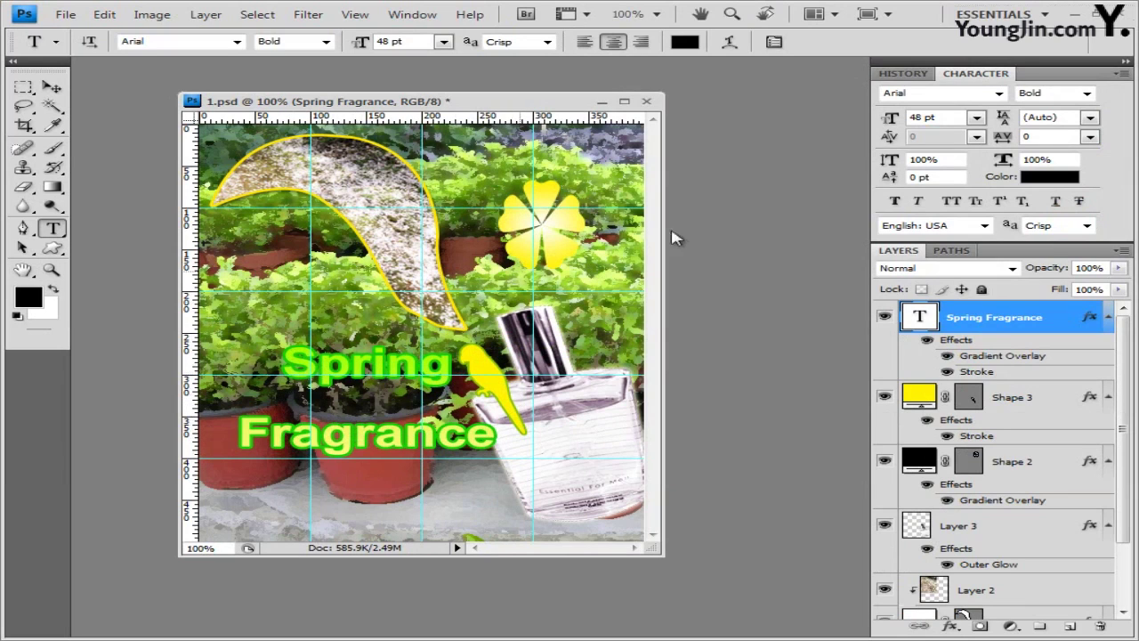
Warp the "Spring Fragrance" text with the Shell Upper style, horizontal, at +50% bend.
click(736, 46)
click(789, 138)
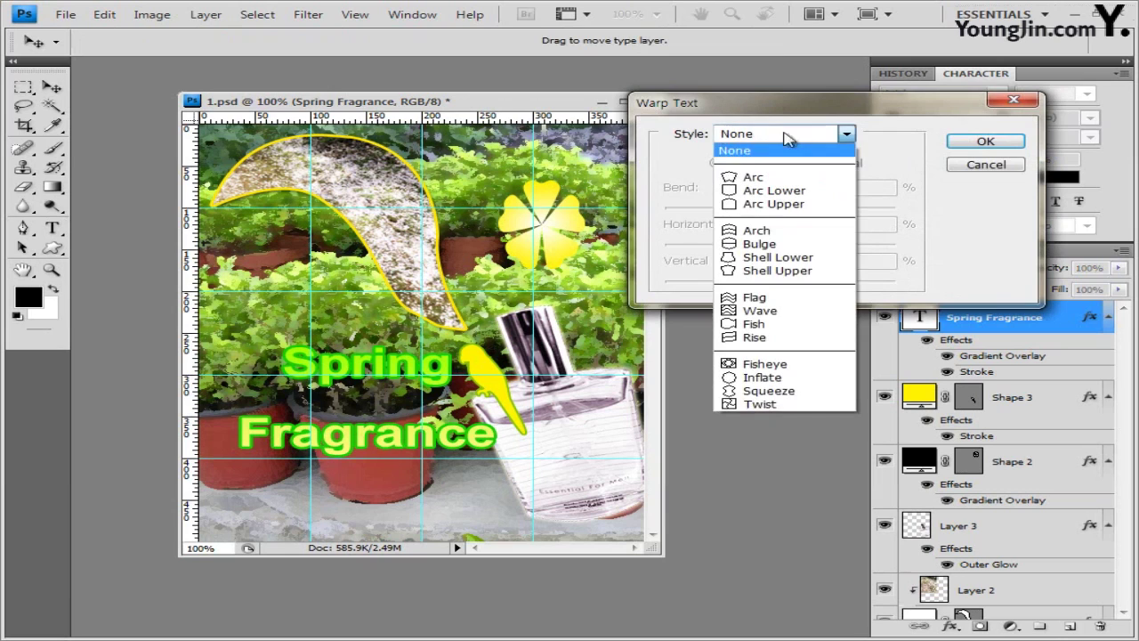
click(920, 175)
click(791, 134)
click(799, 278)
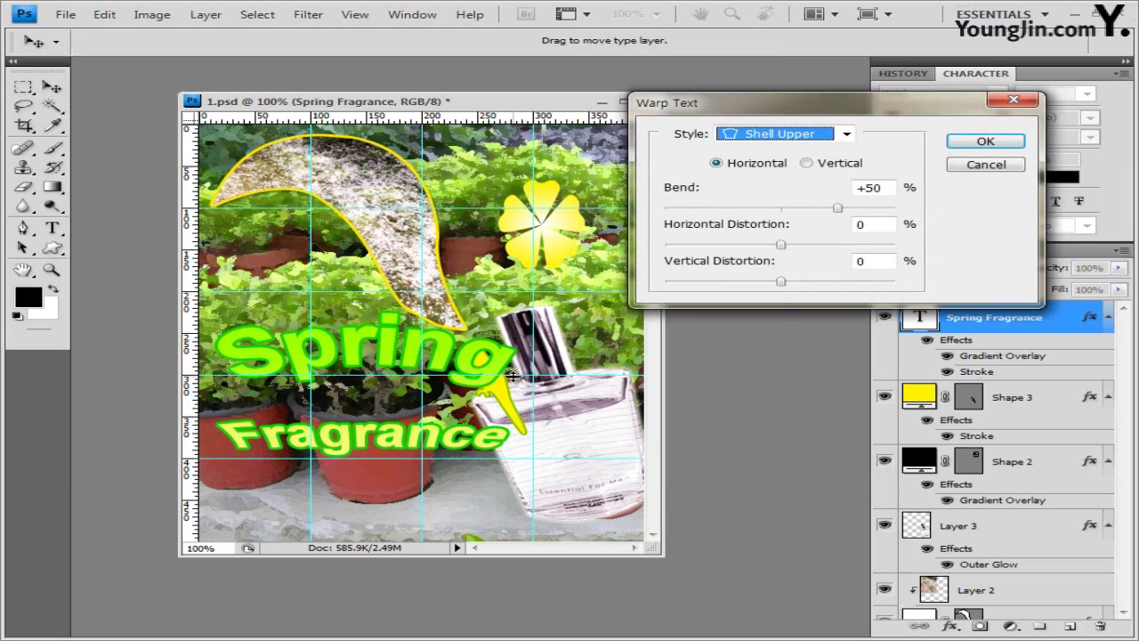
click(986, 144)
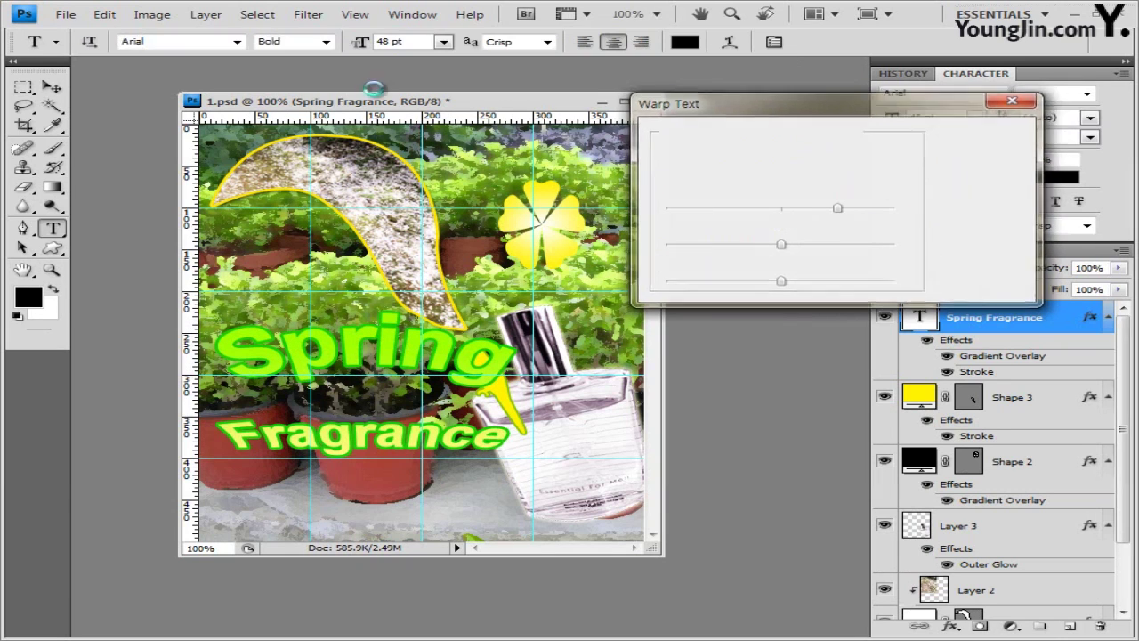
Move the warped "Spring Fragrance" text down over the red flower pots, beside the bottle.
click(51, 87)
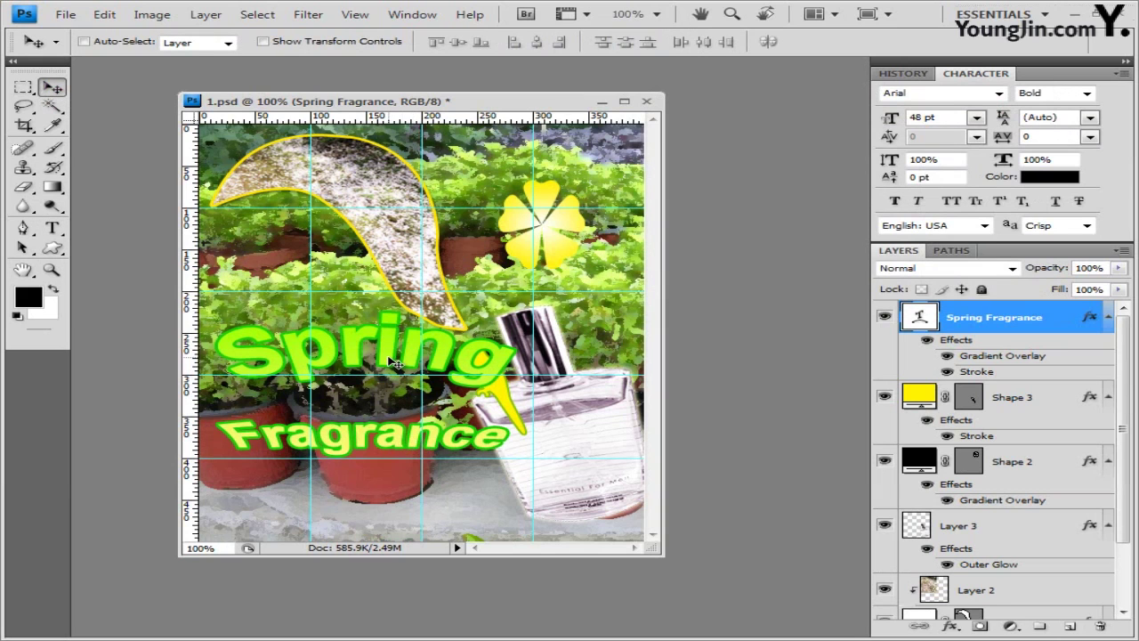
drag(397, 363, 385, 424)
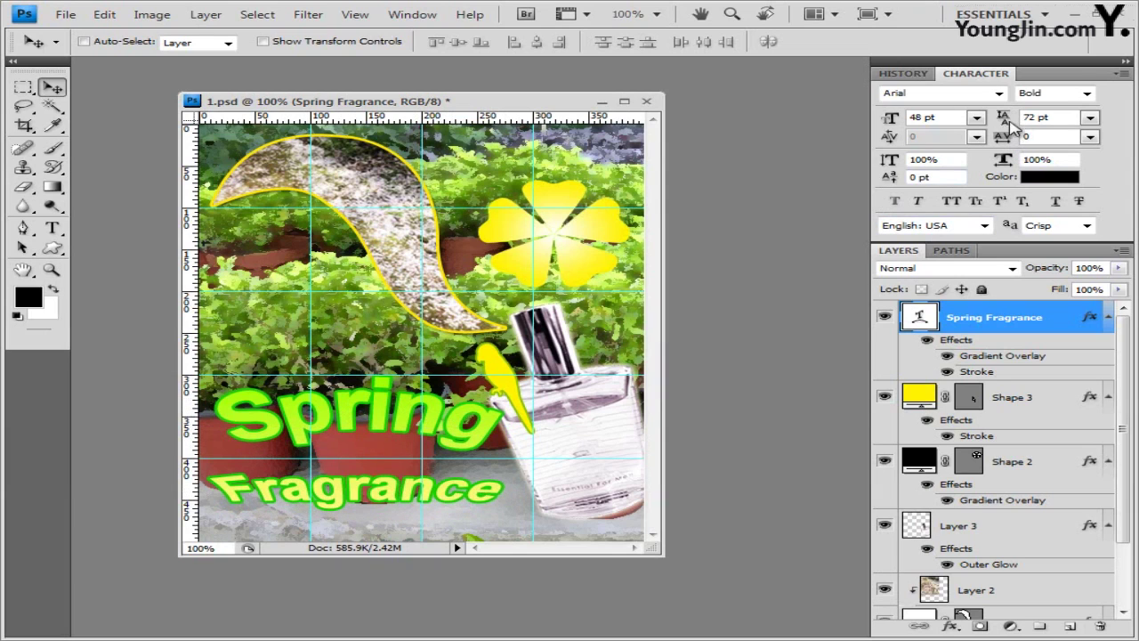
click(1091, 119)
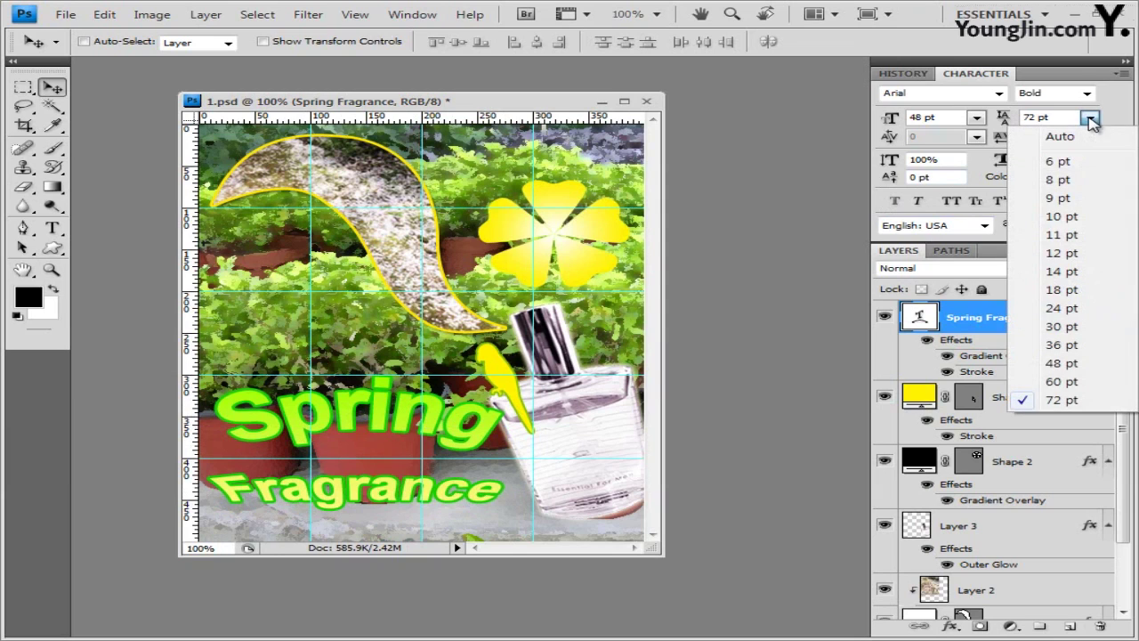
click(1092, 118)
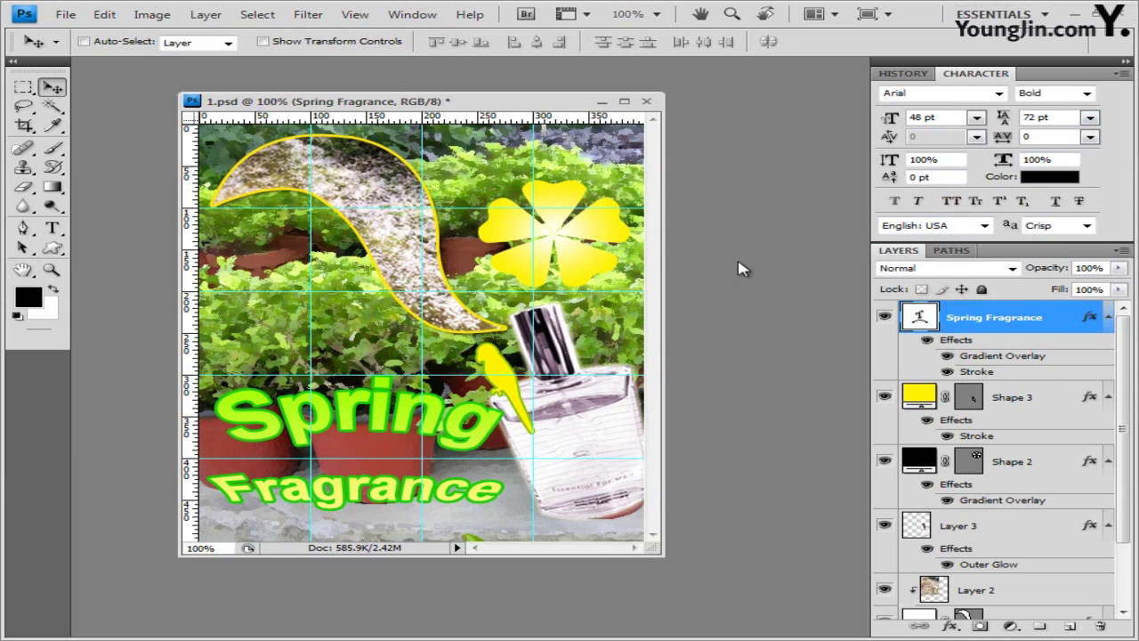
Save 1.psd with Maximize compatibility enabled.
click(65, 15)
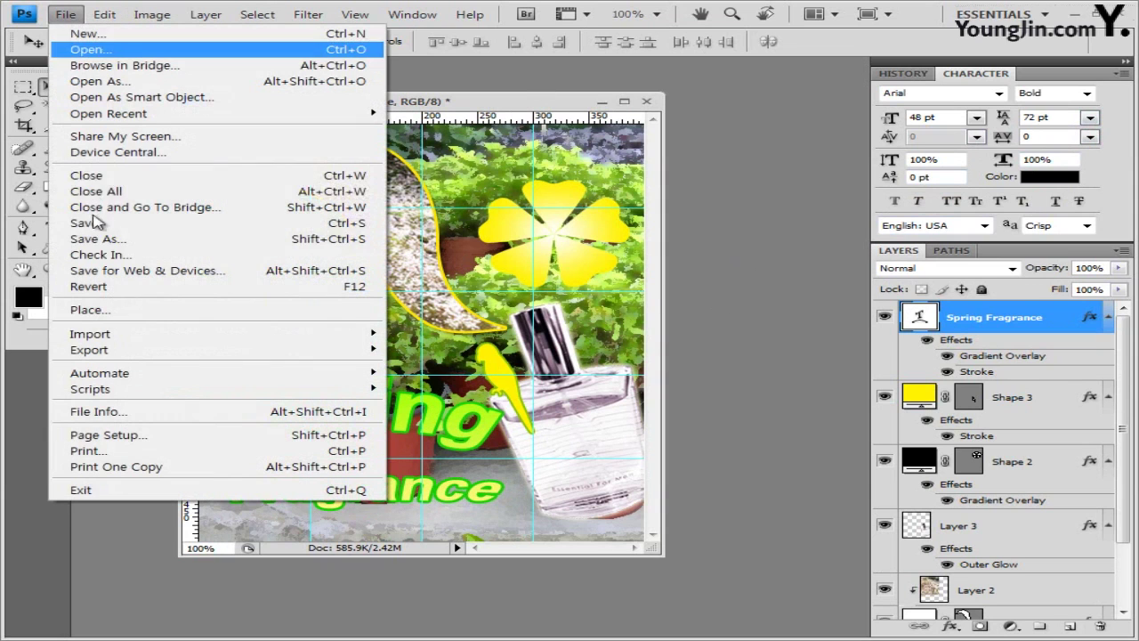
click(104, 228)
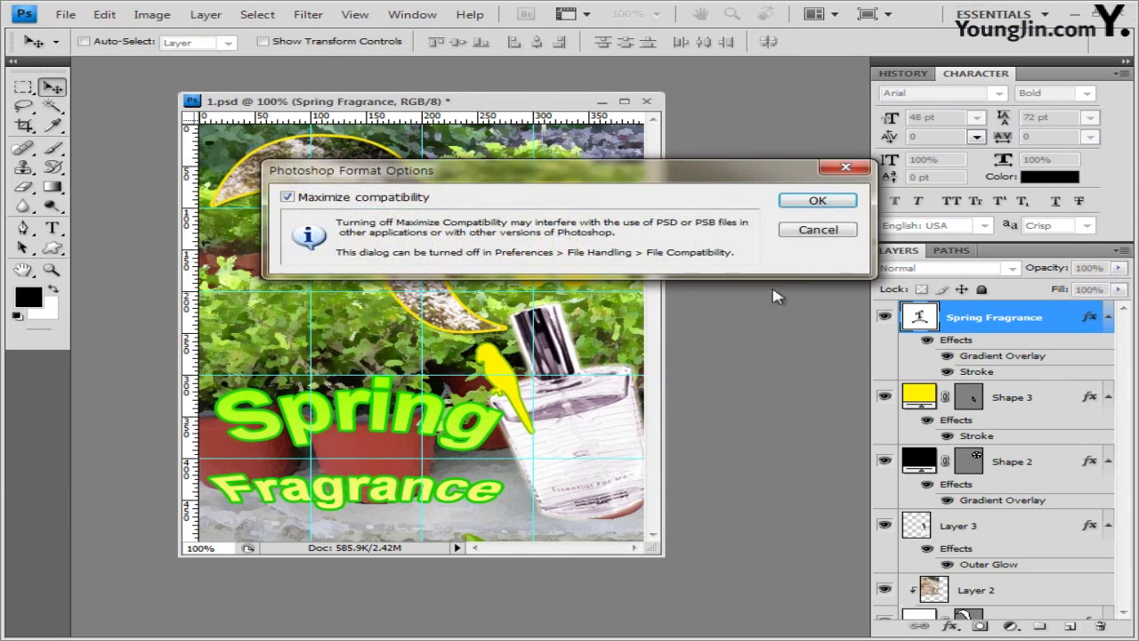
click(841, 201)
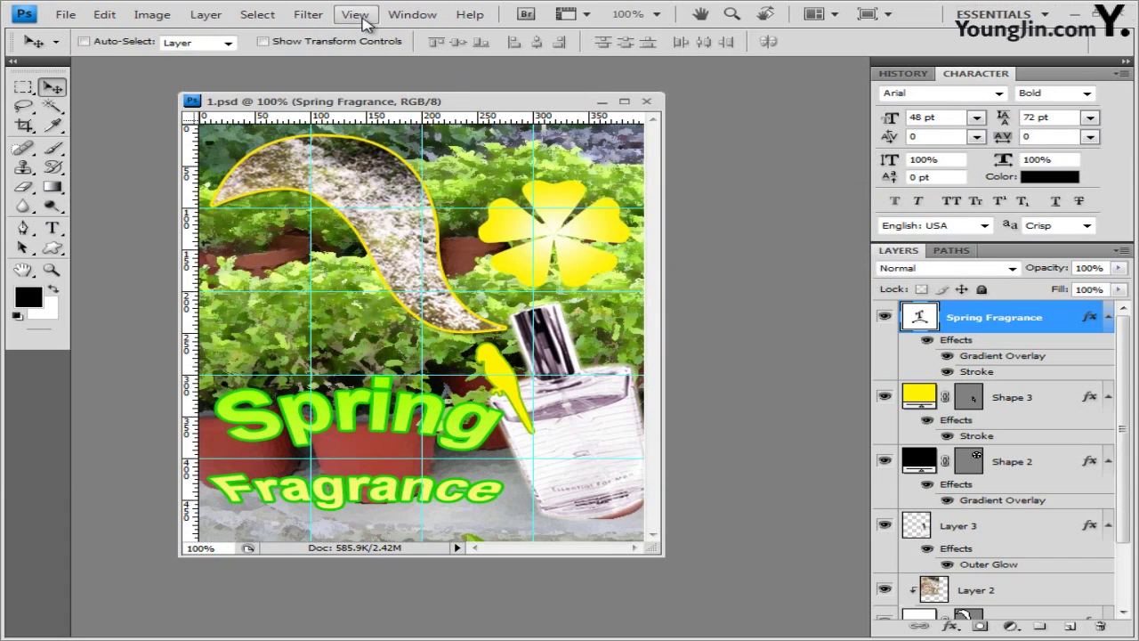
Clear the guides and set up a JPEG copy in the GTQ folder, named with the examinee's number, full name and suffix 1.
click(360, 20)
click(412, 367)
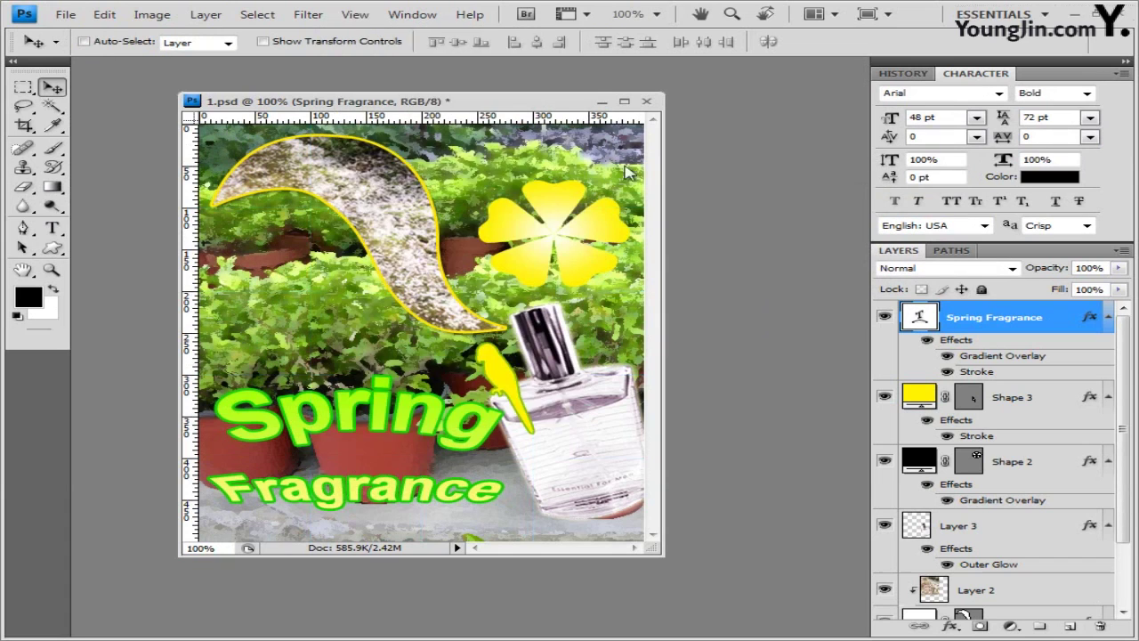
click(65, 14)
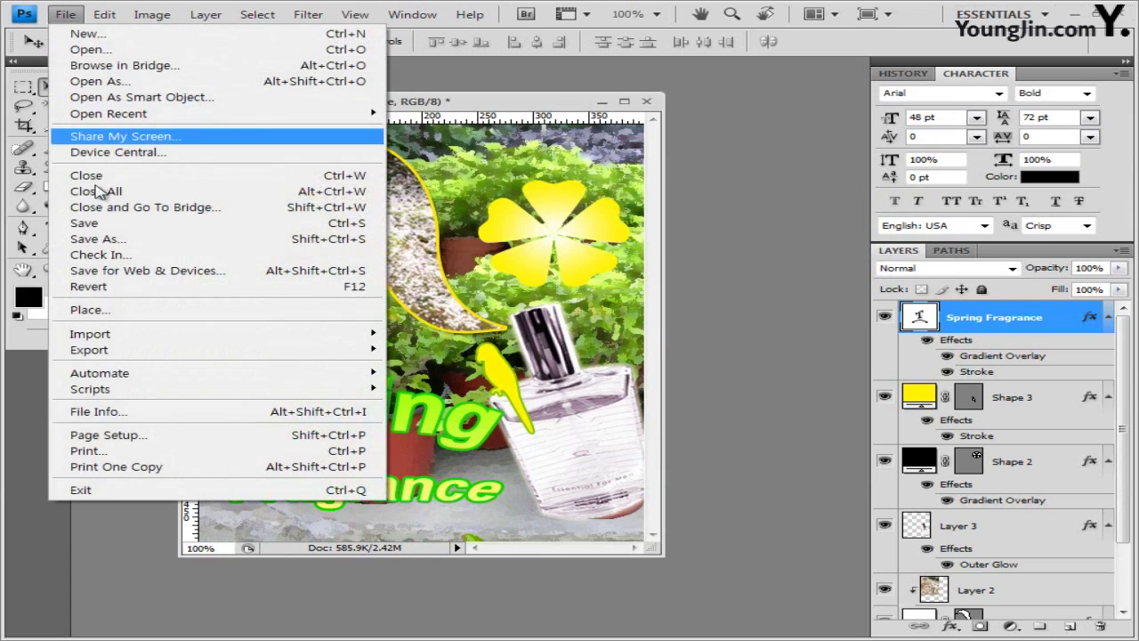
click(109, 240)
click(541, 367)
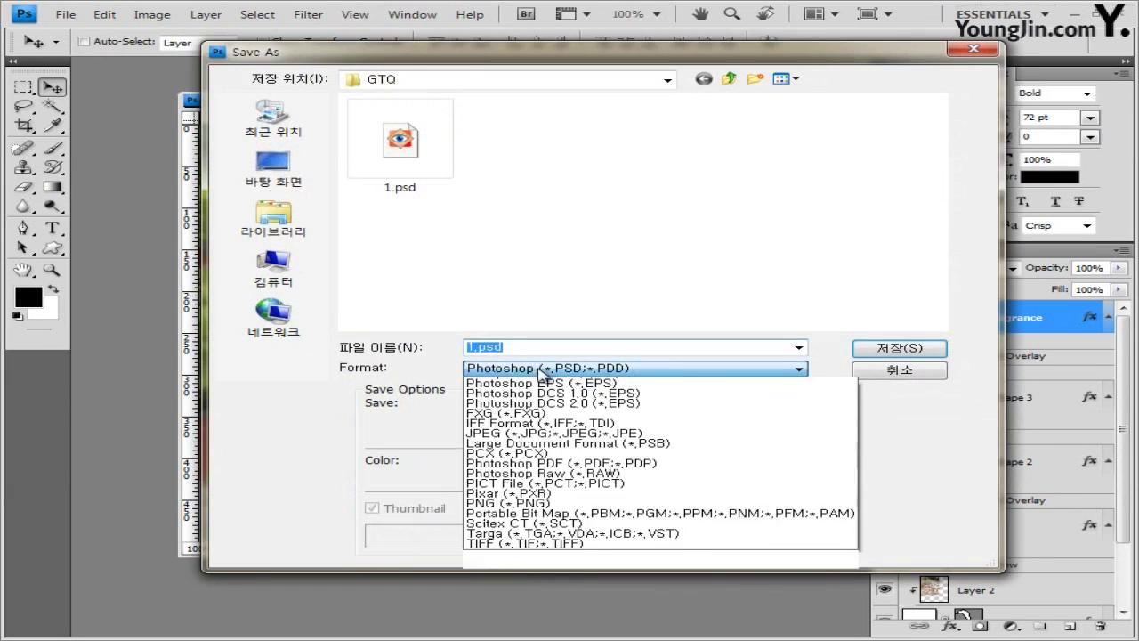
click(552, 462)
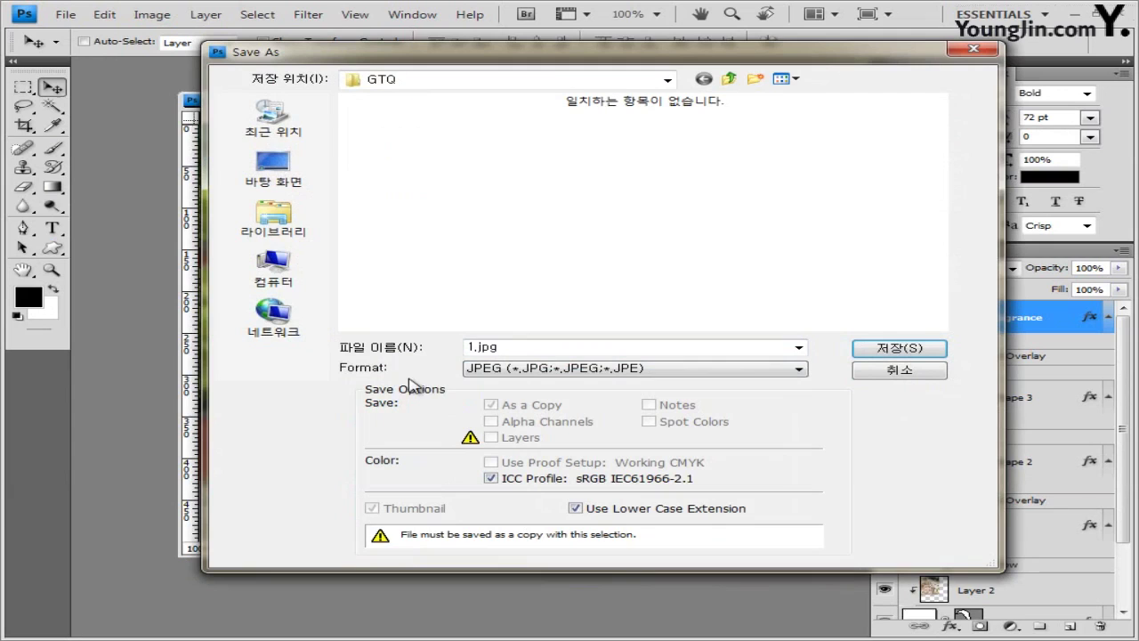
click(471, 348)
double_click(472, 348)
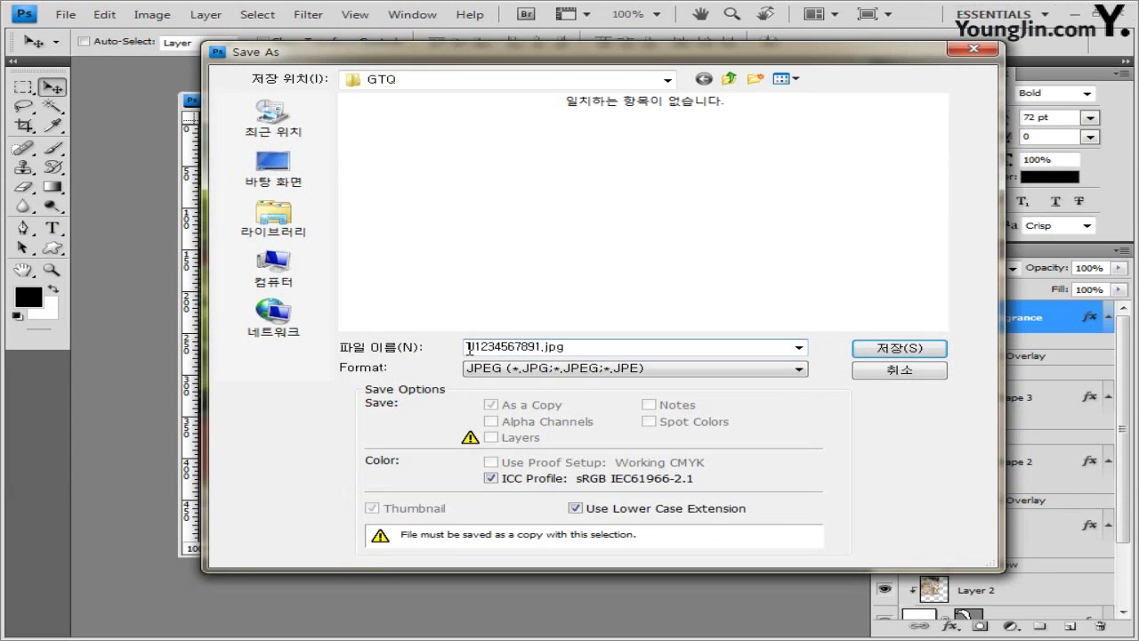
text(123456789-홍길동-)
Save the JPEG copy with image quality 8 and the Baseline ("Standard") format option.
click(900, 348)
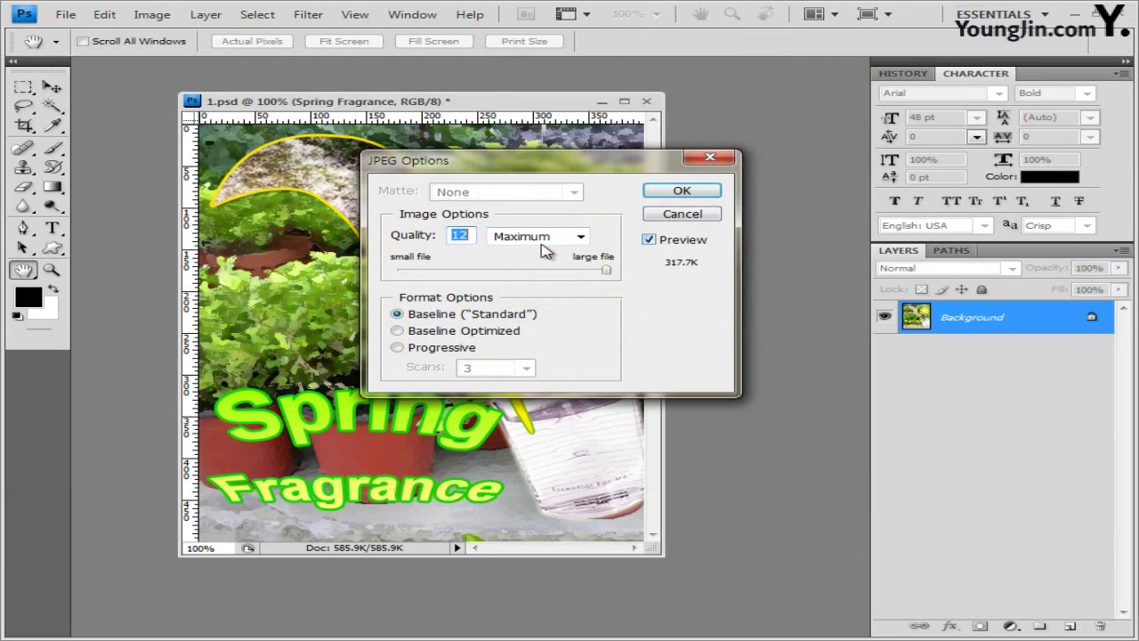
text(8)
click(682, 192)
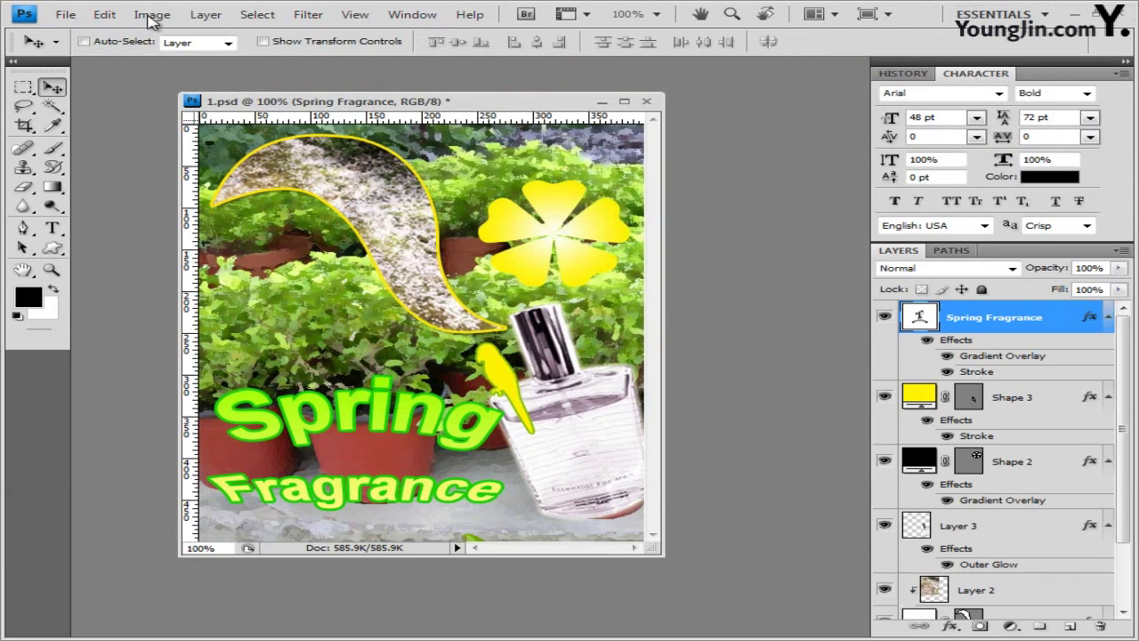
Resize the composition to 40 × 50 pixels with proportions constrained.
click(151, 15)
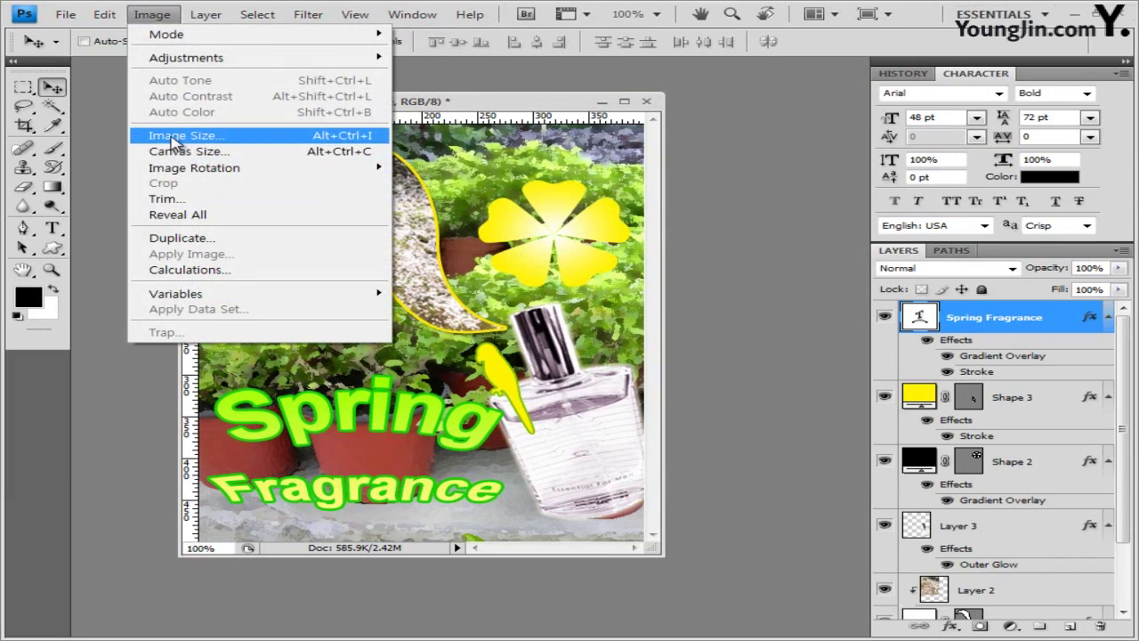
click(169, 171)
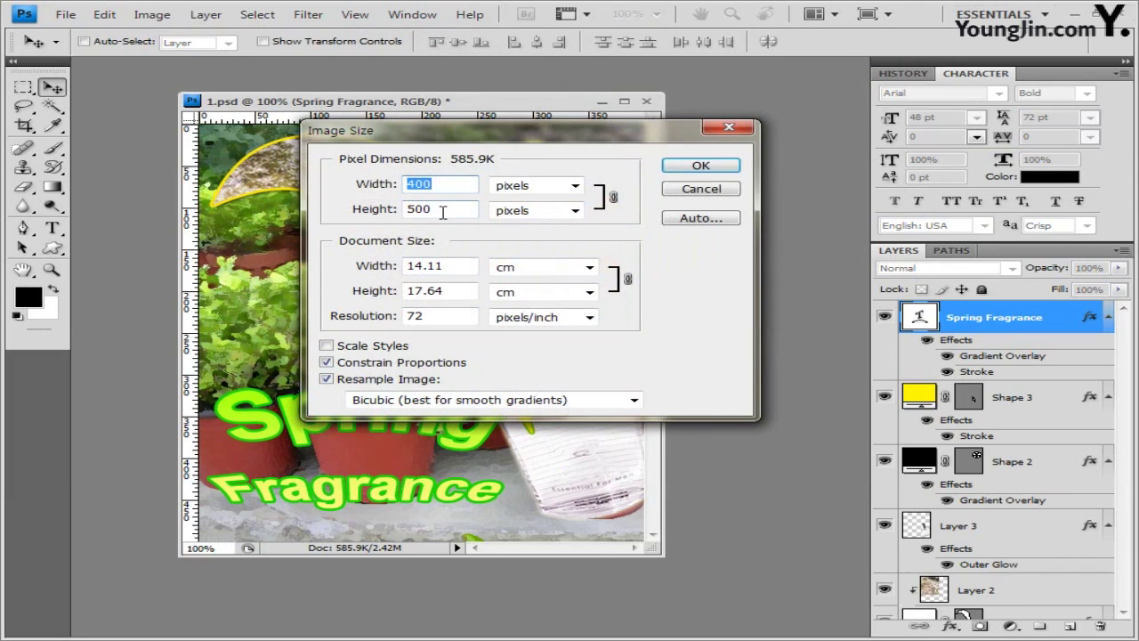
text(40)
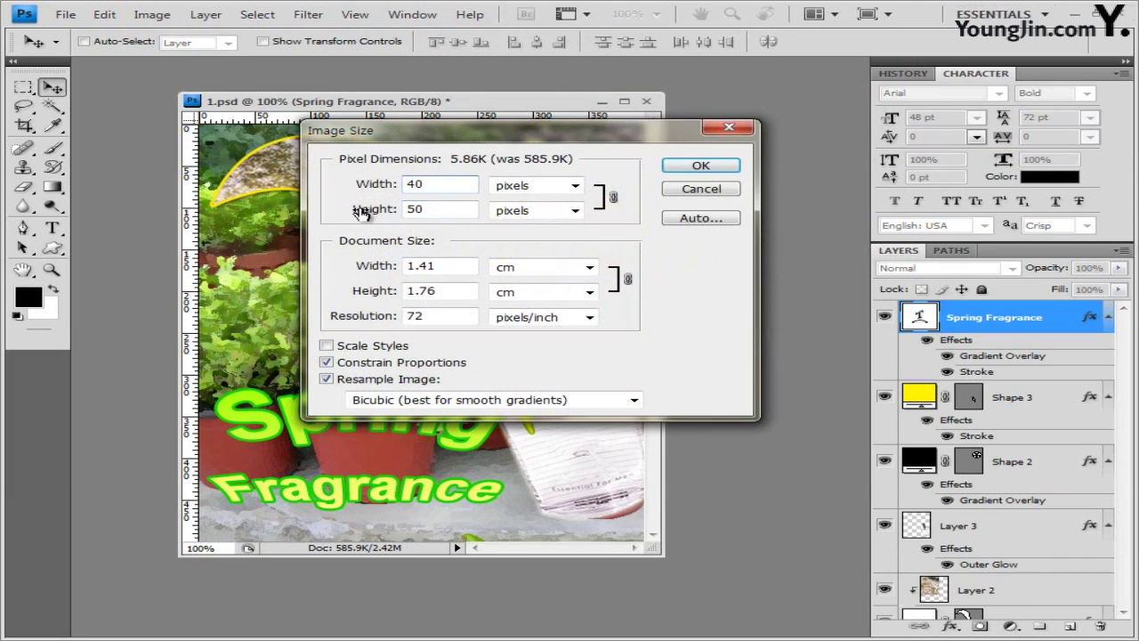
key(Tab)
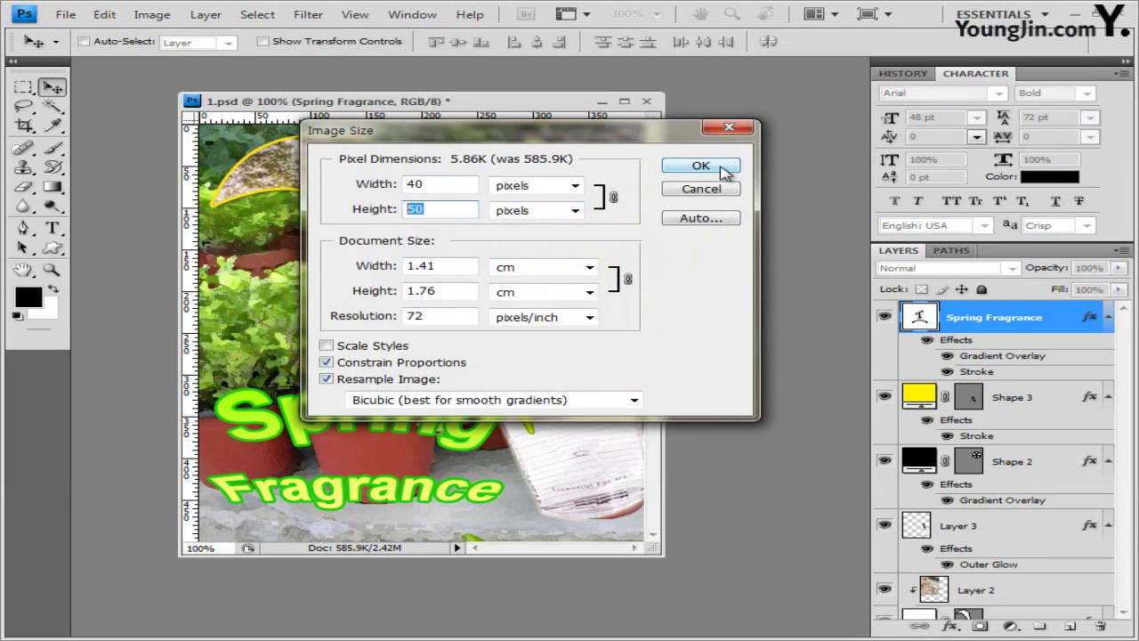
click(724, 171)
Save the reduced image as a PSD reusing the JPEG copy's file name, with Maximize compatibility enabled, and close the document.
click(64, 15)
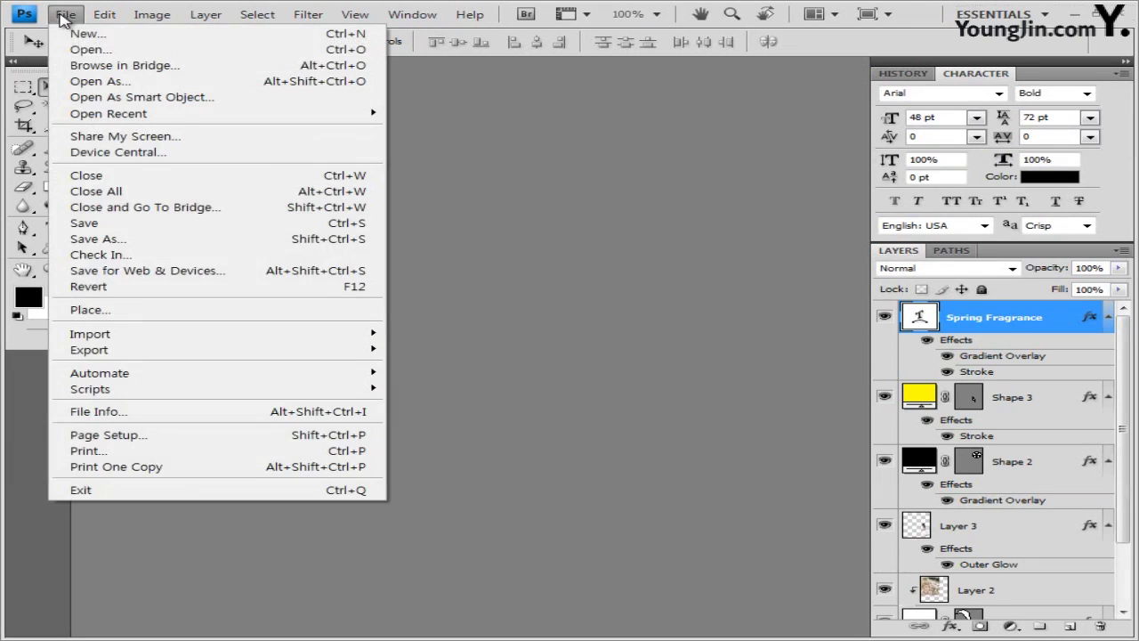
click(98, 239)
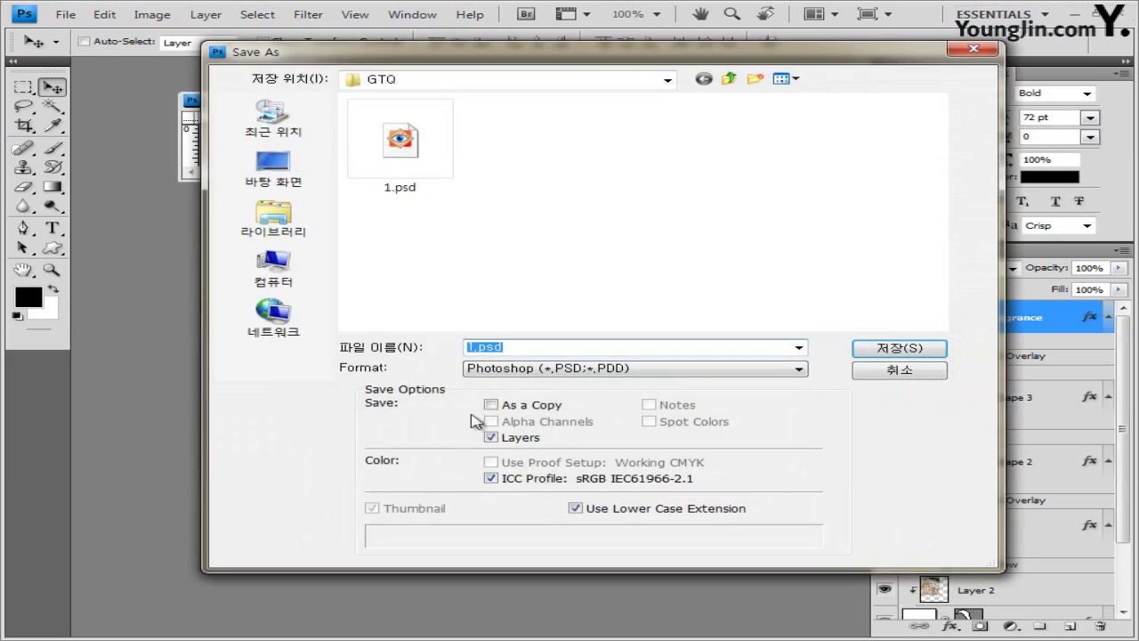
click(594, 372)
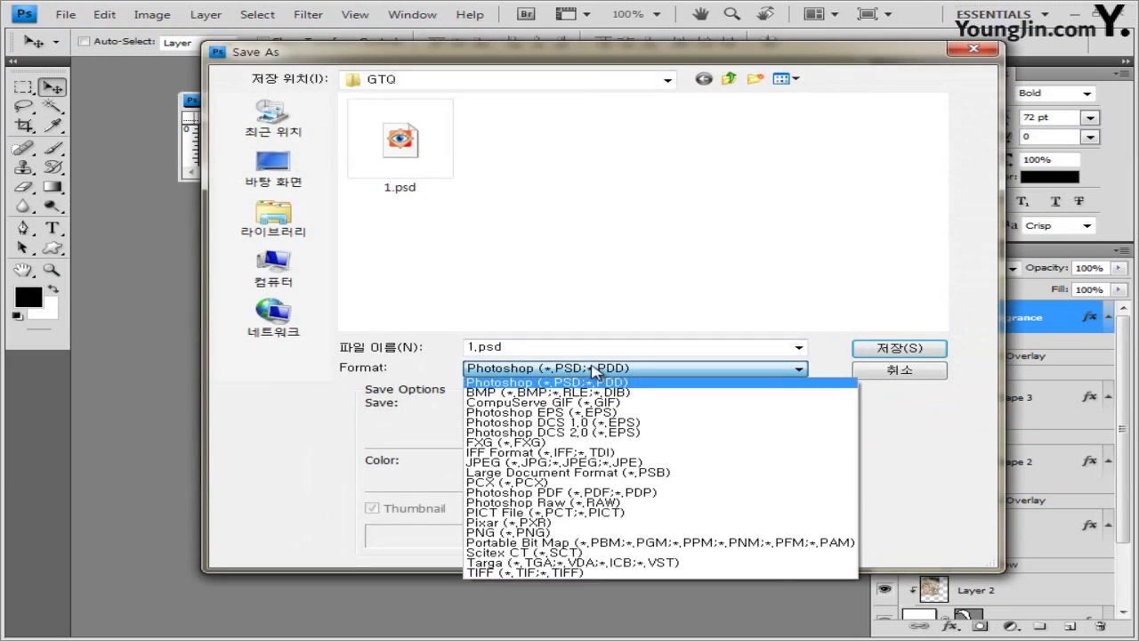
click(570, 462)
click(400, 138)
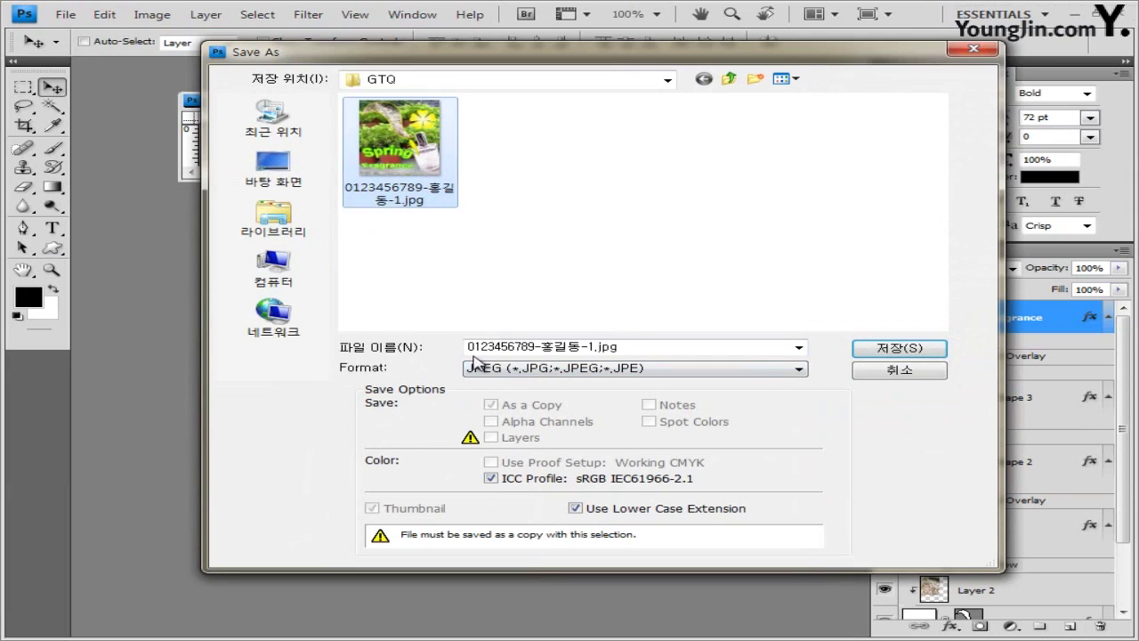
click(509, 370)
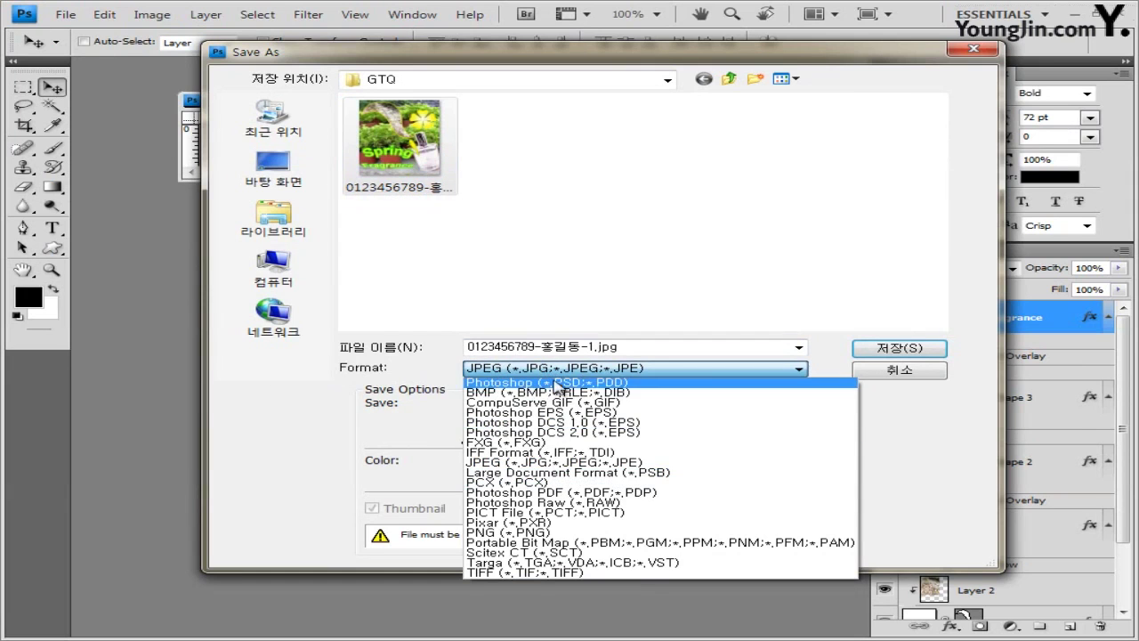
click(592, 383)
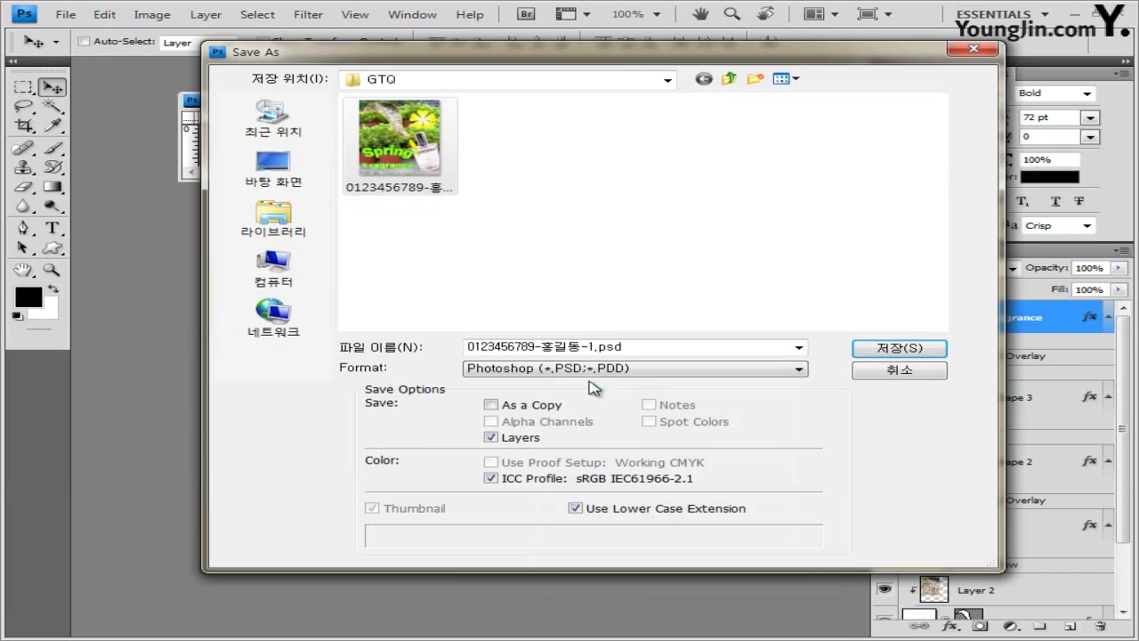
click(652, 349)
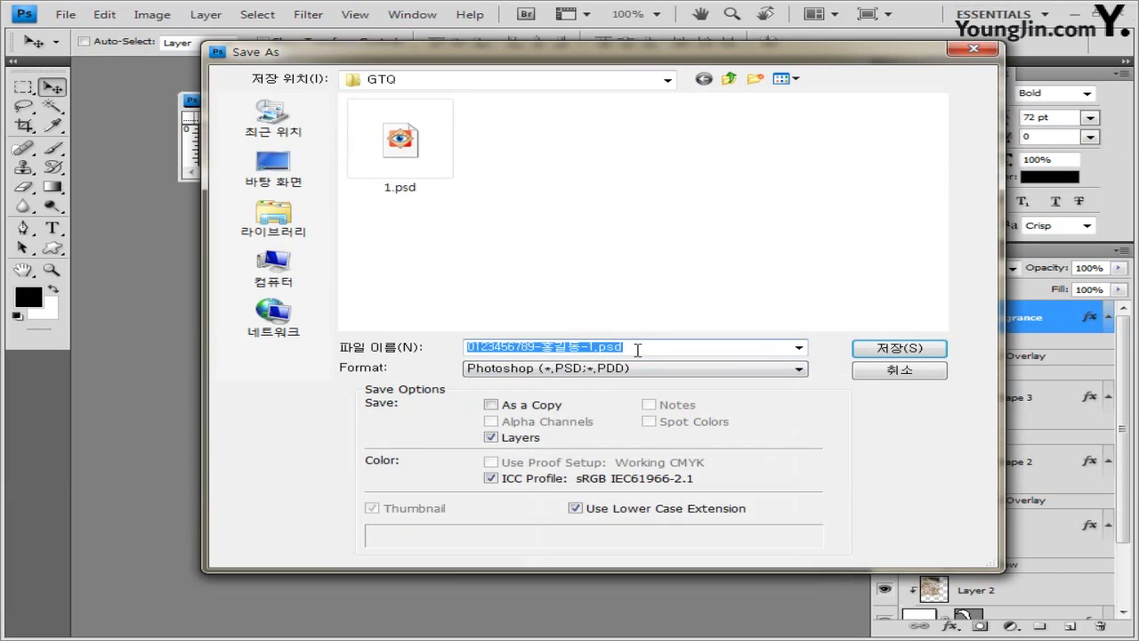
drag(637, 350, 599, 347)
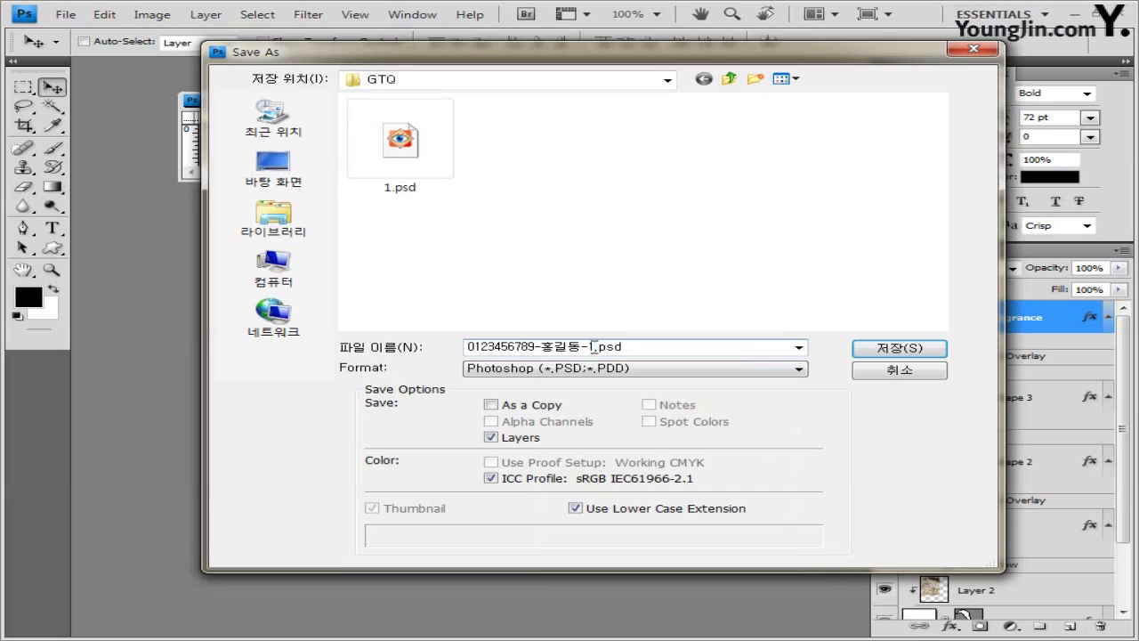
click(897, 348)
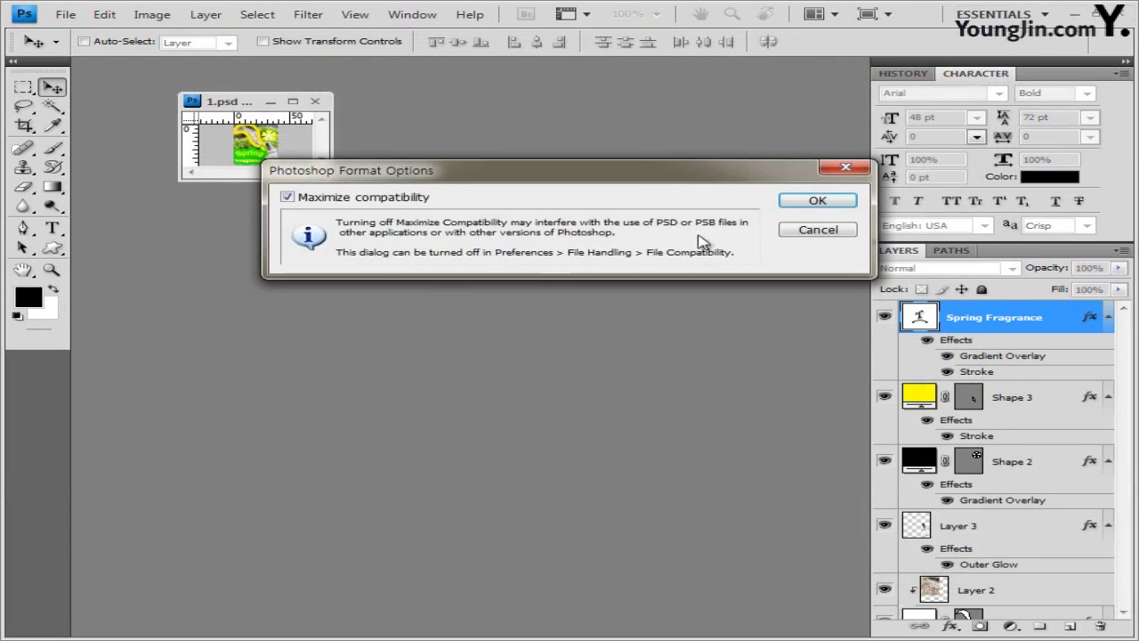
click(823, 199)
click(316, 103)
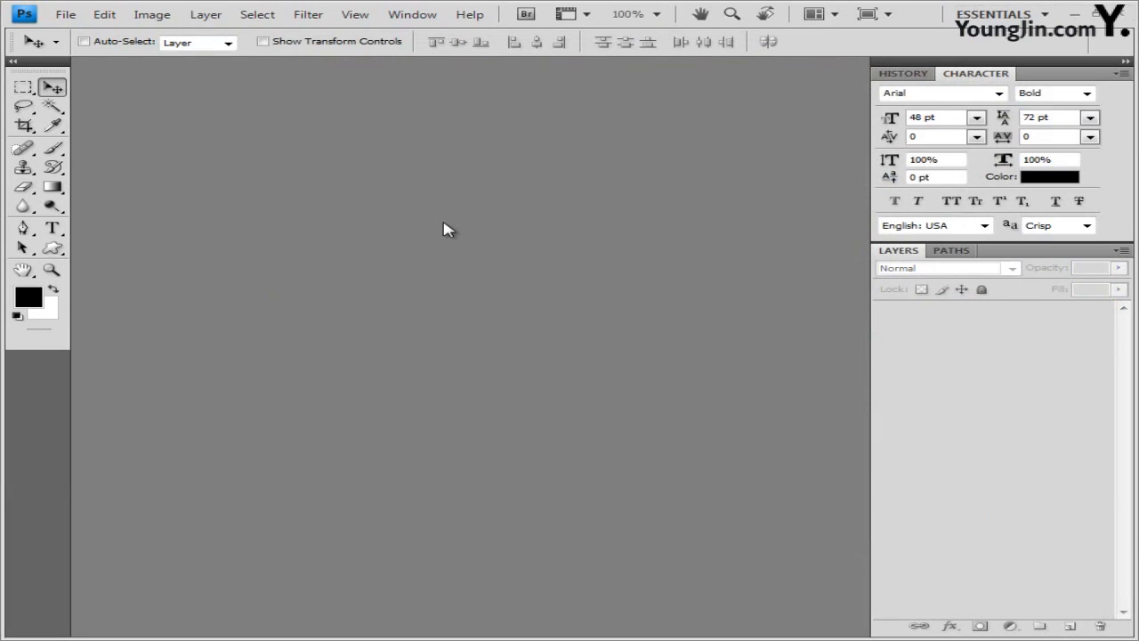
Check the submitted JPG and PSD files in the GTQ folder as a name list without opening them.
key(ctrl+o)
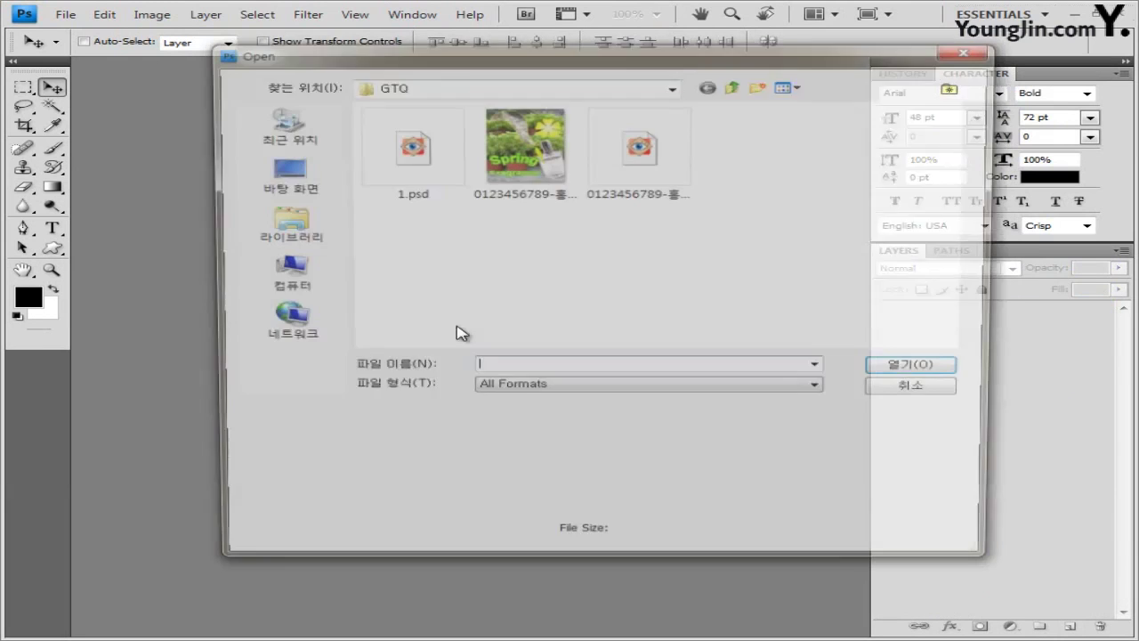
click(535, 178)
key(shift+Right)
click(782, 85)
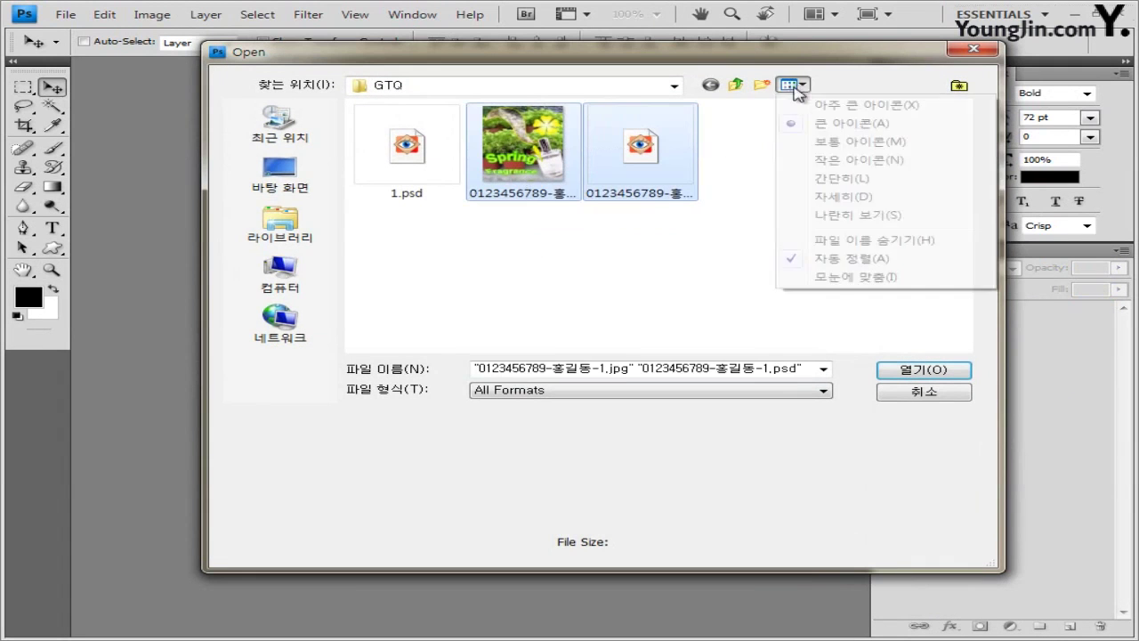
click(845, 177)
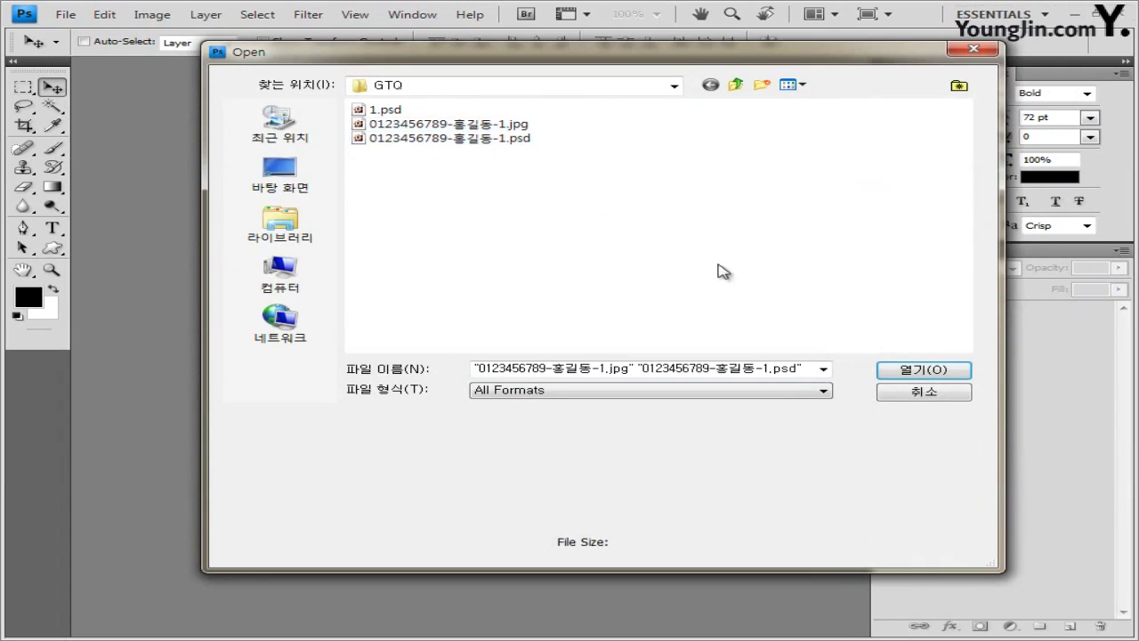
click(922, 393)
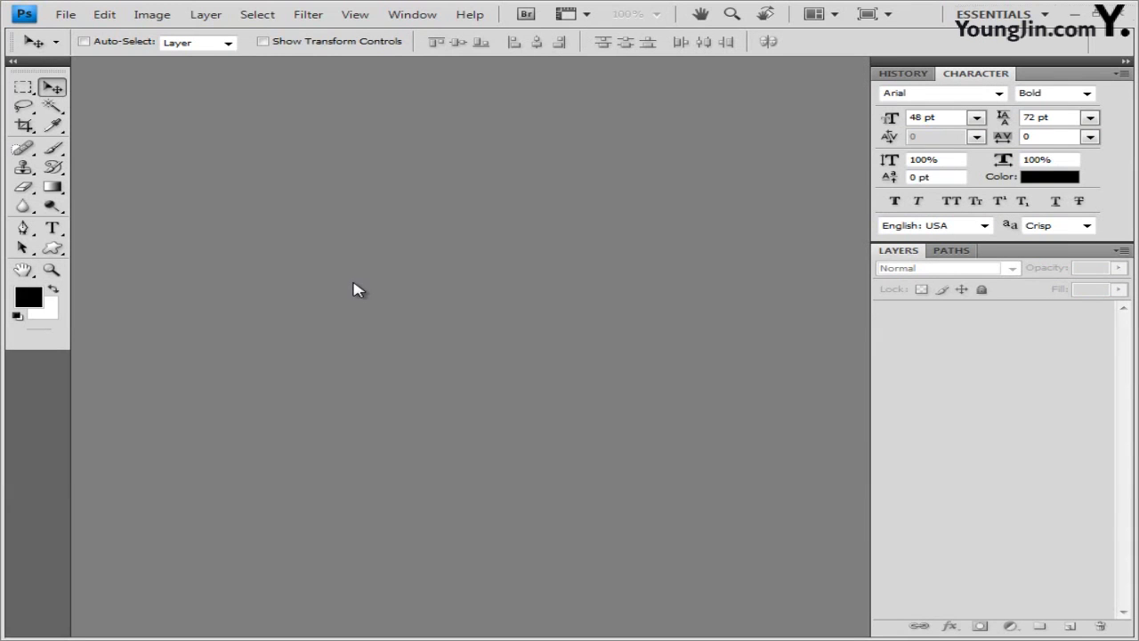
Create a new 400 × 500 pixel, 72 pixels/inch RGB document with a white background and save it as 2.psd.
key(ctrl+n)
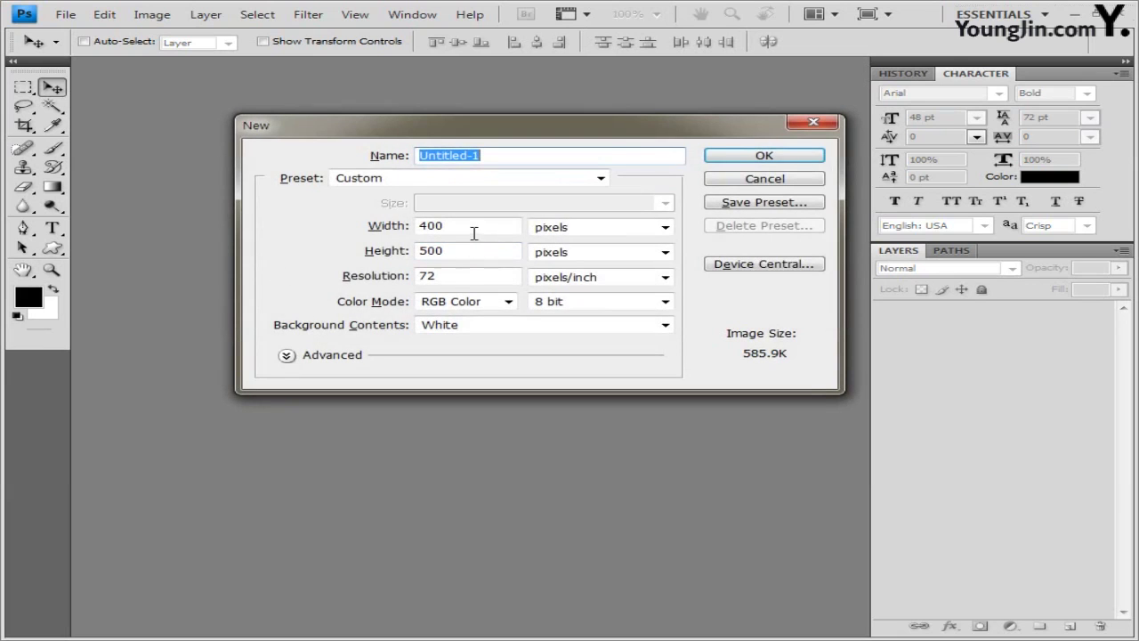
click(812, 158)
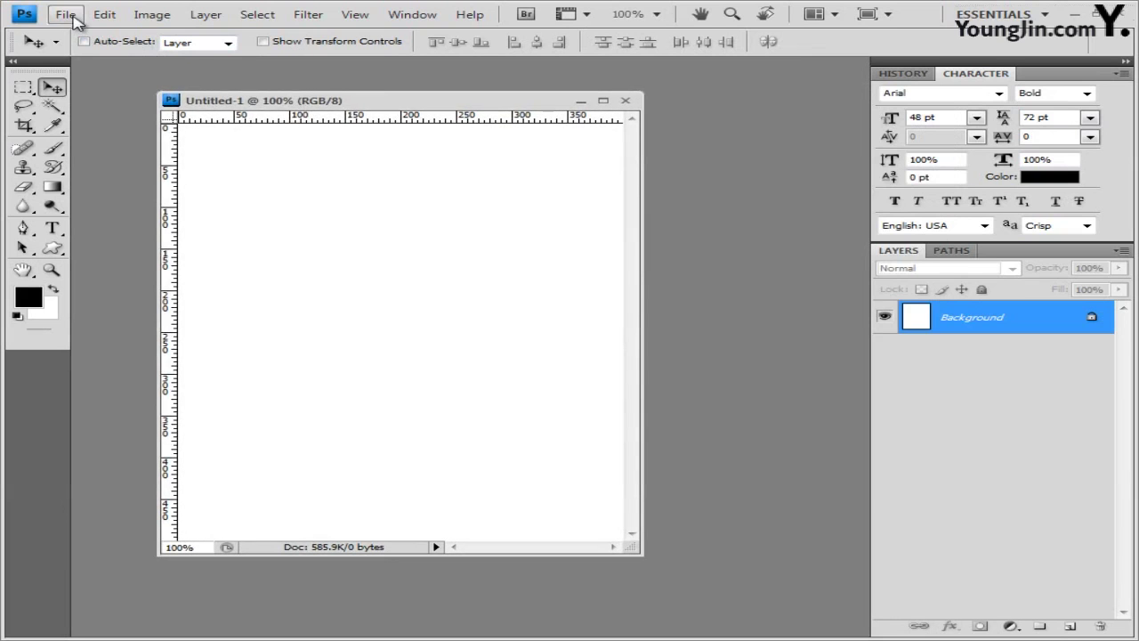
click(66, 15)
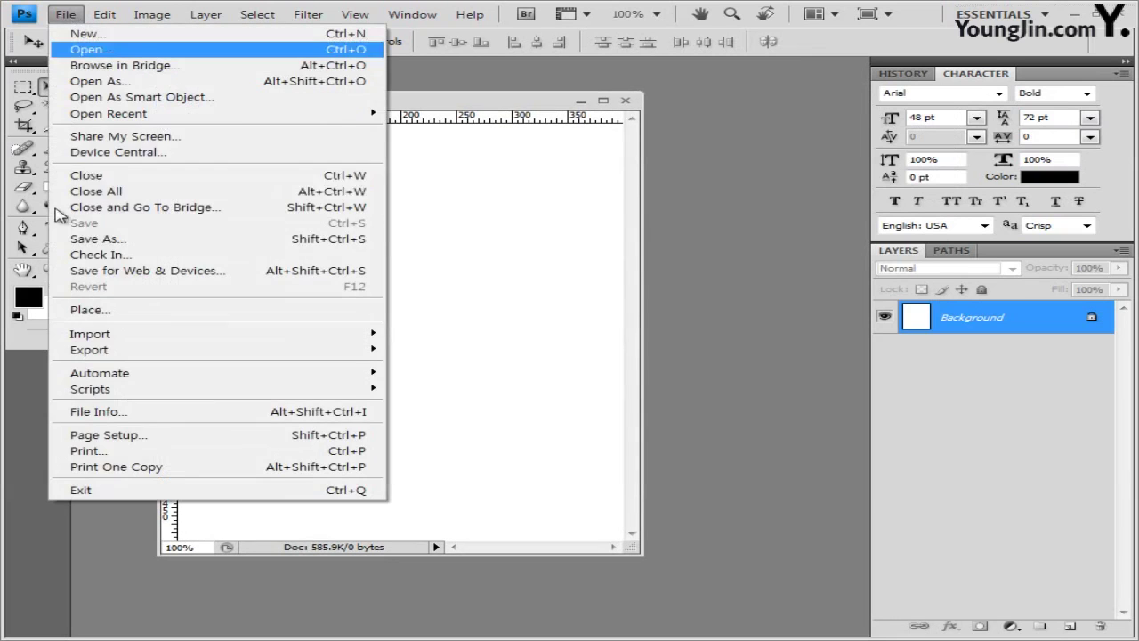
click(58, 240)
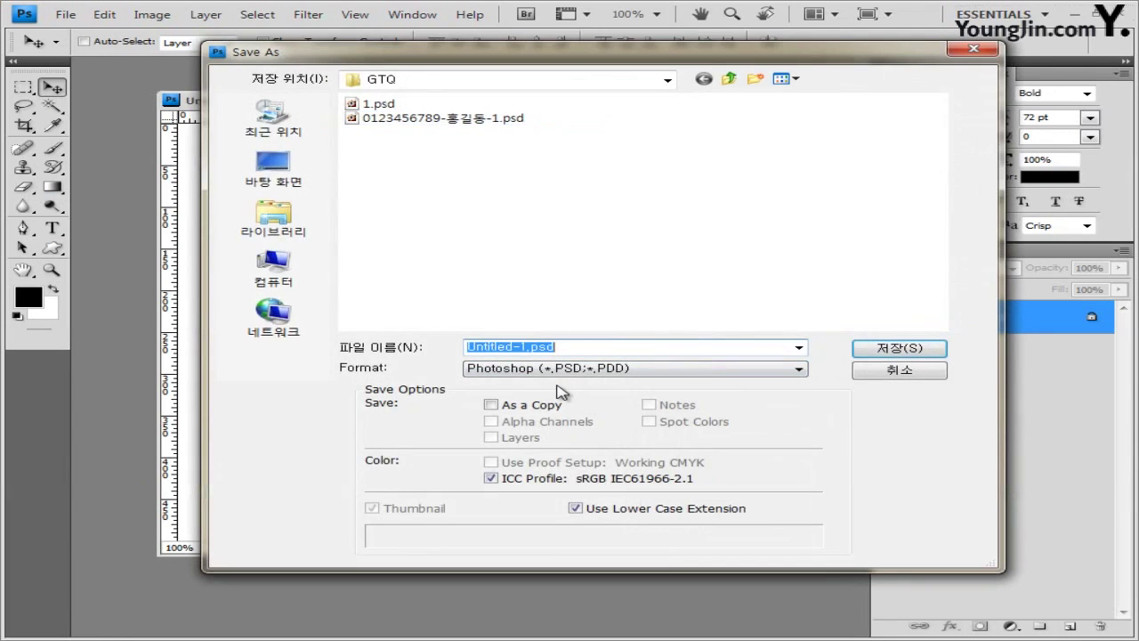
text(2)
click(876, 349)
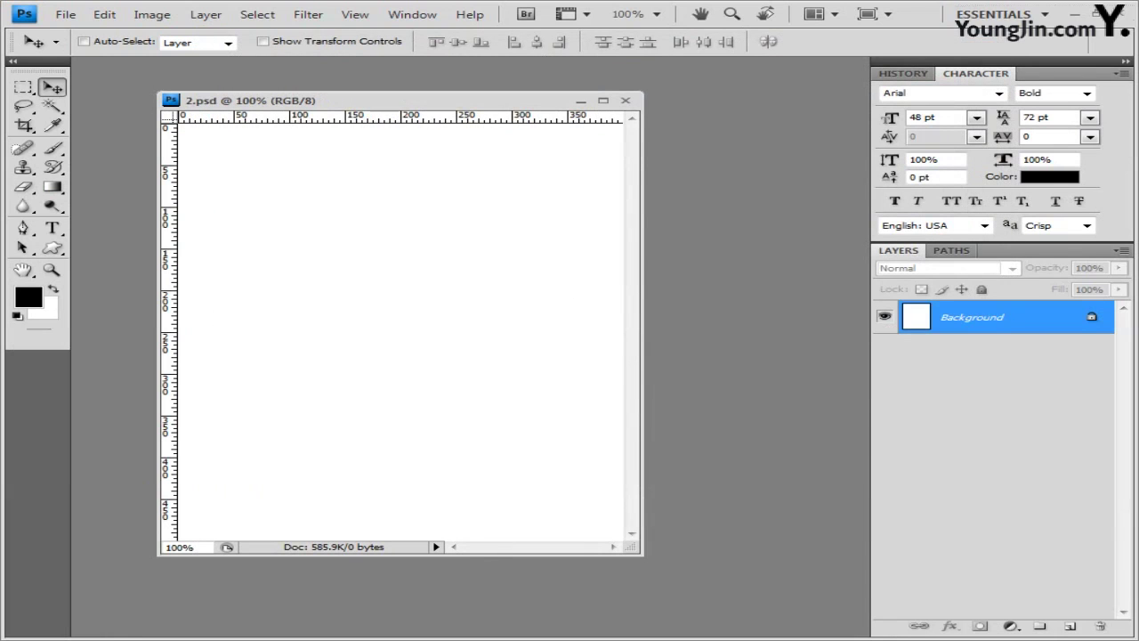
Open the alley photo 1급-4.jpg, copy all of it into 2.psd as a new layer, and close the photo.
key(alt+Tab)
drag(872, 258, 703, 99)
drag(129, 64, 154, 78)
key(ctrl+a)
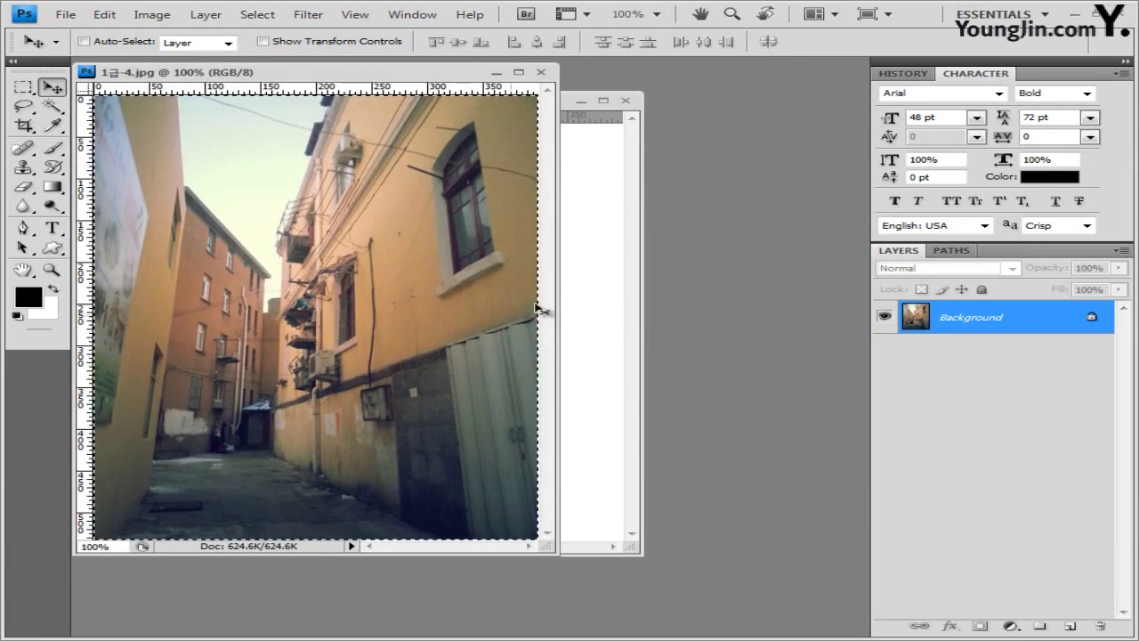
click(540, 72)
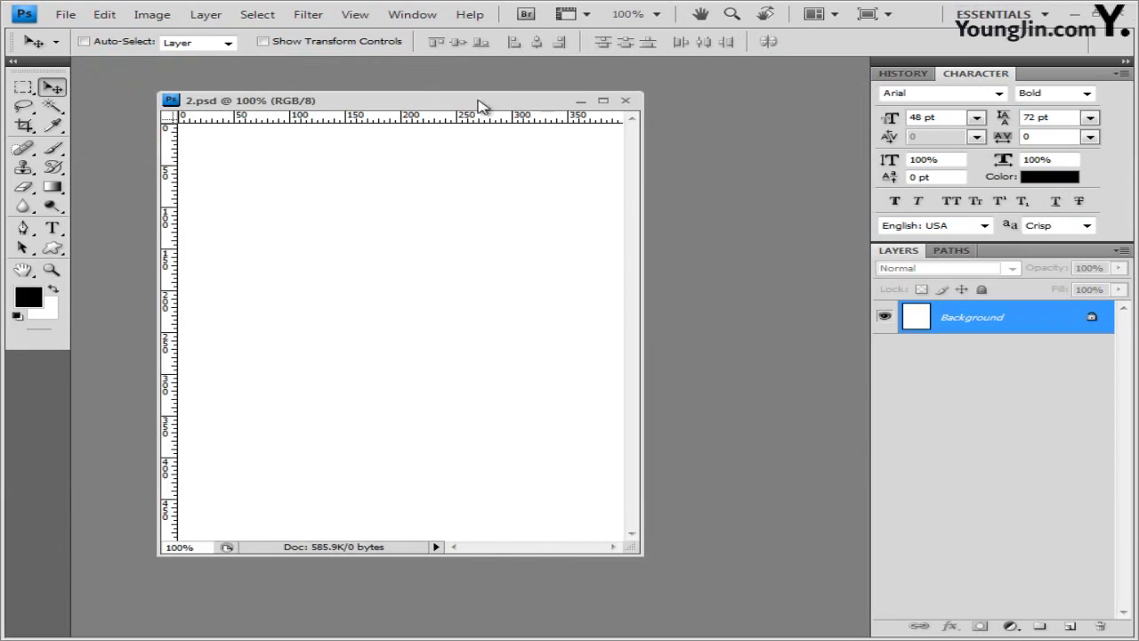
key(ctrl+v)
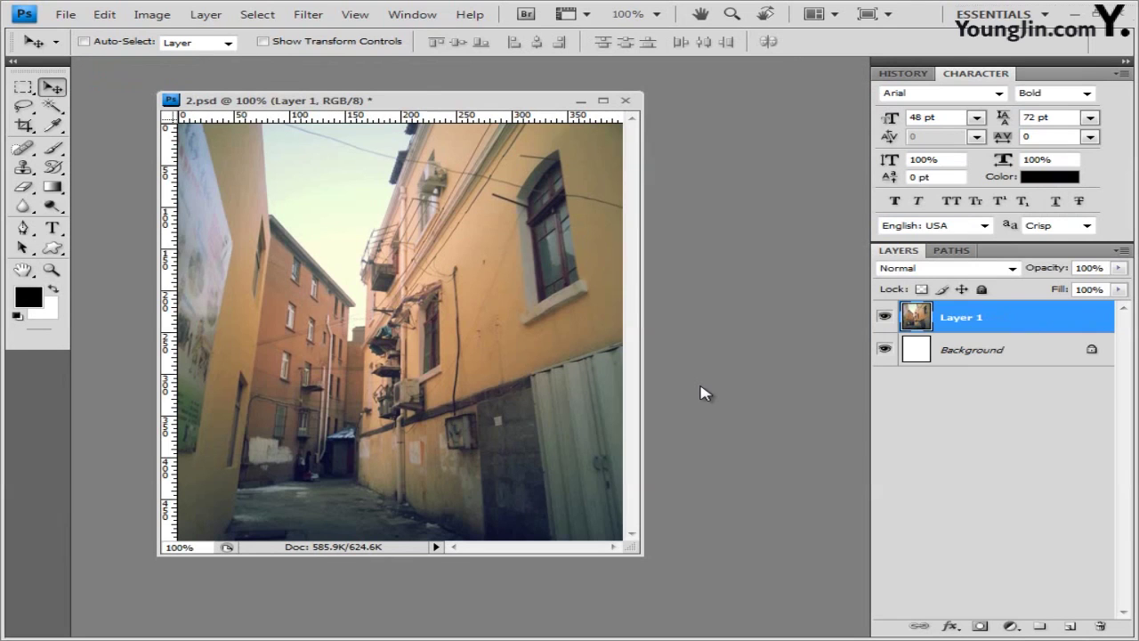
Apply the Rough Pastels filter to the alley photo layer with stroke length 6, stroke detail 4, Canvas texture, 100% scaling and relief 20.
click(309, 15)
mouse_move(330, 153)
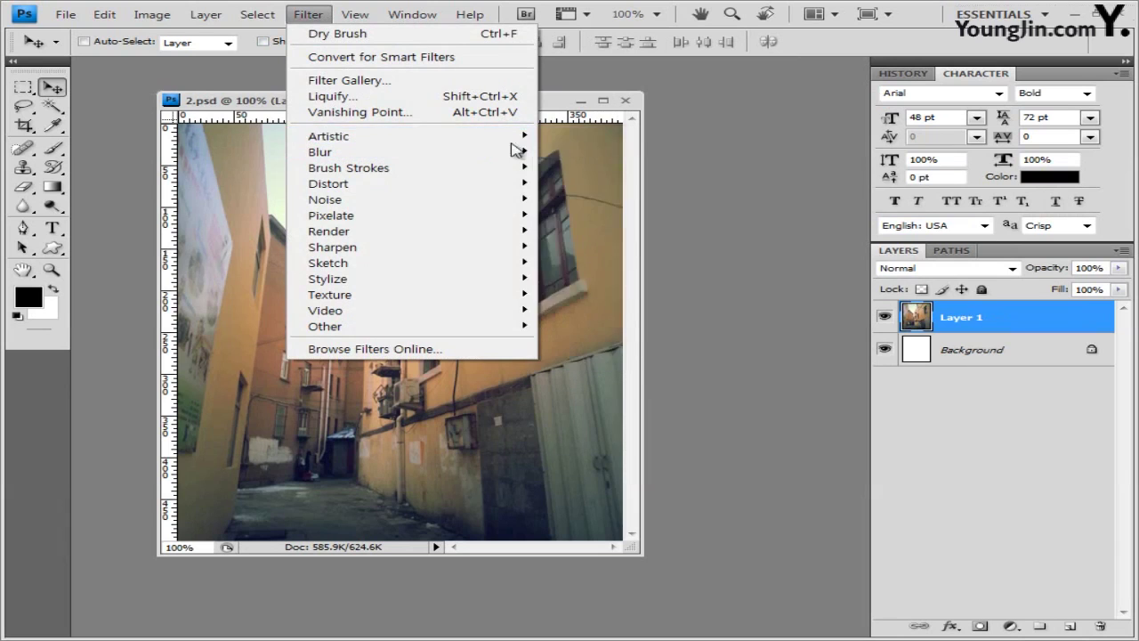
mouse_move(516, 138)
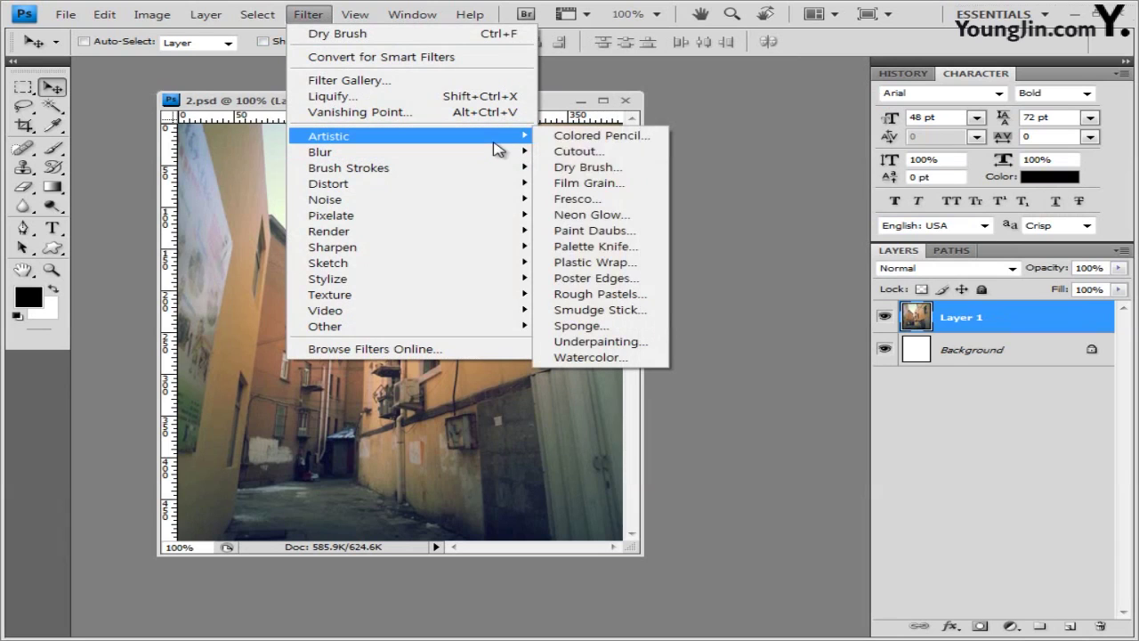
click(615, 298)
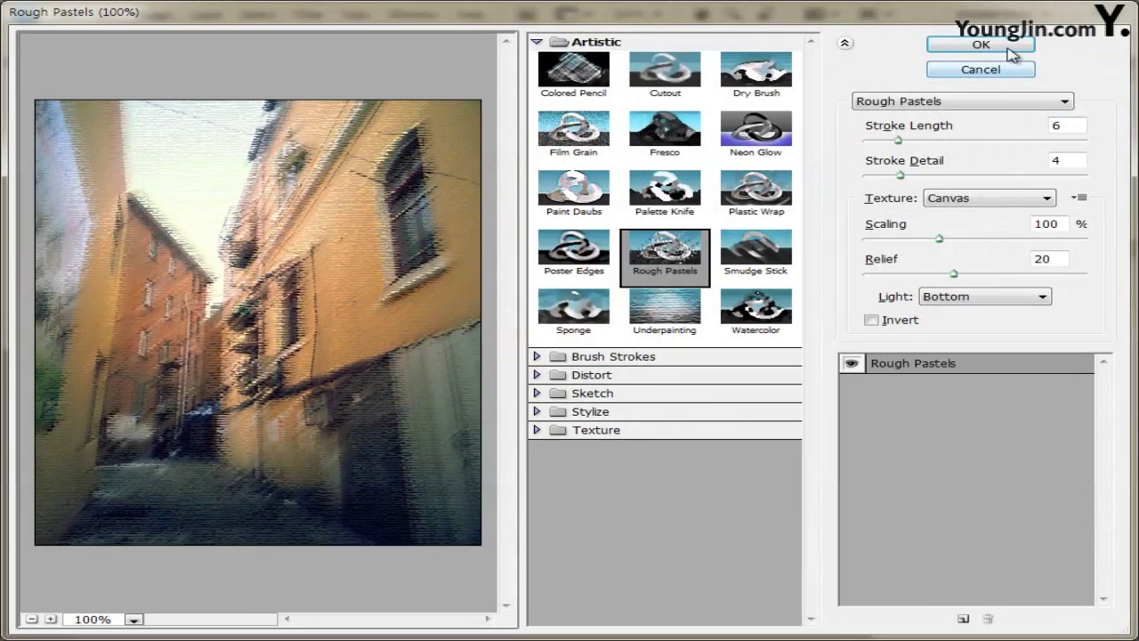
click(1012, 50)
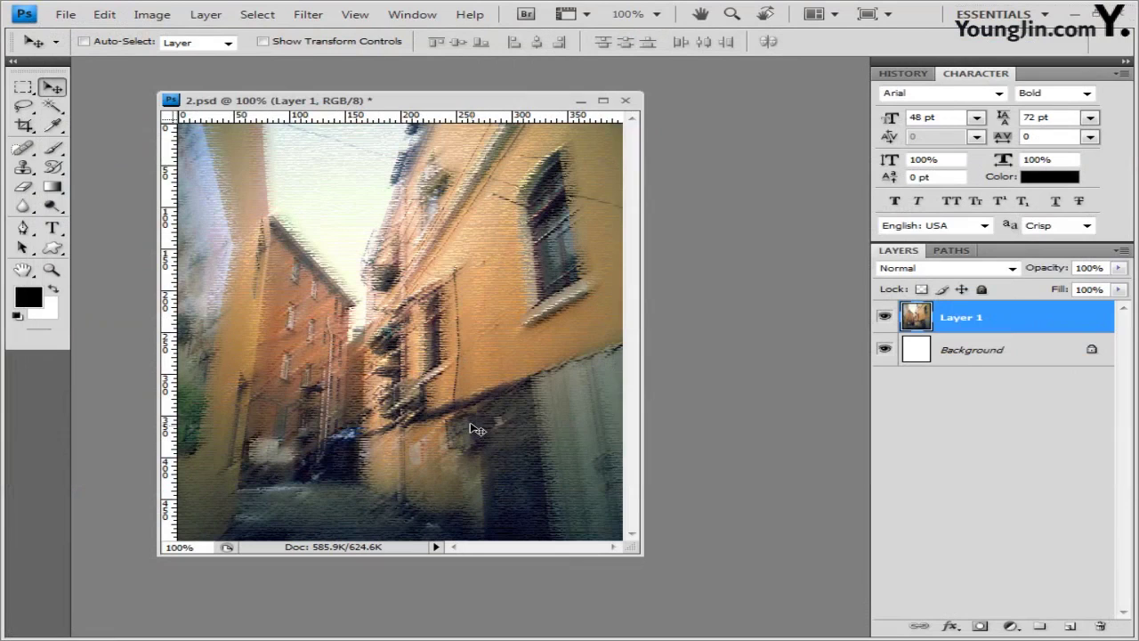
Open the car photo 1급-5.jpg and select the car by inverting a Magic Wand selection of its white background.
key(alt+Tab)
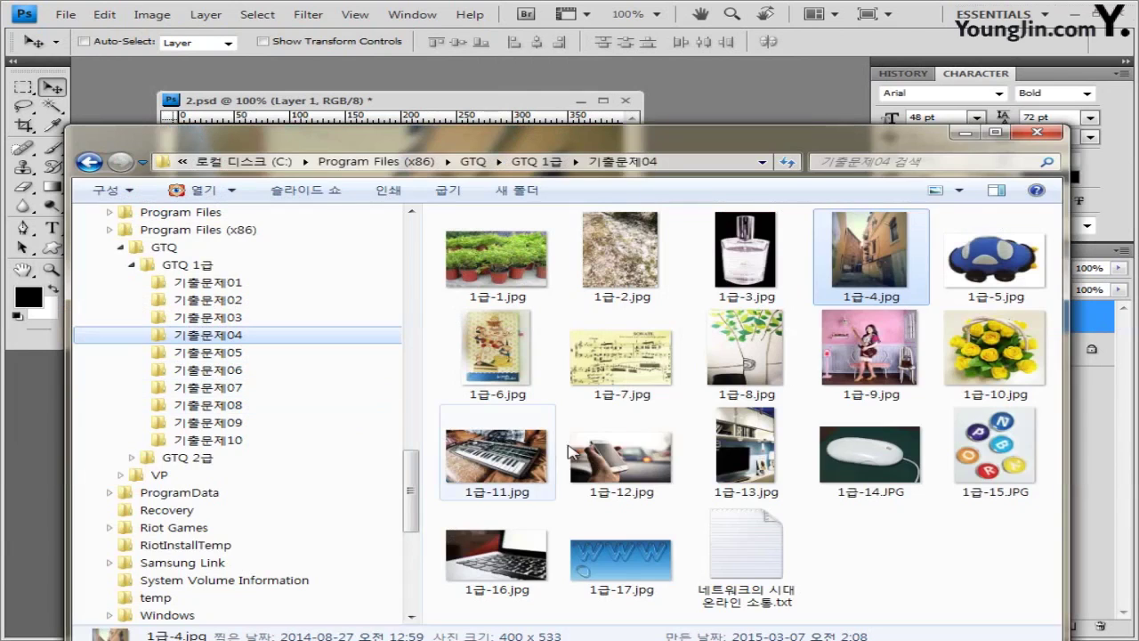
drag(995, 259, 546, 243)
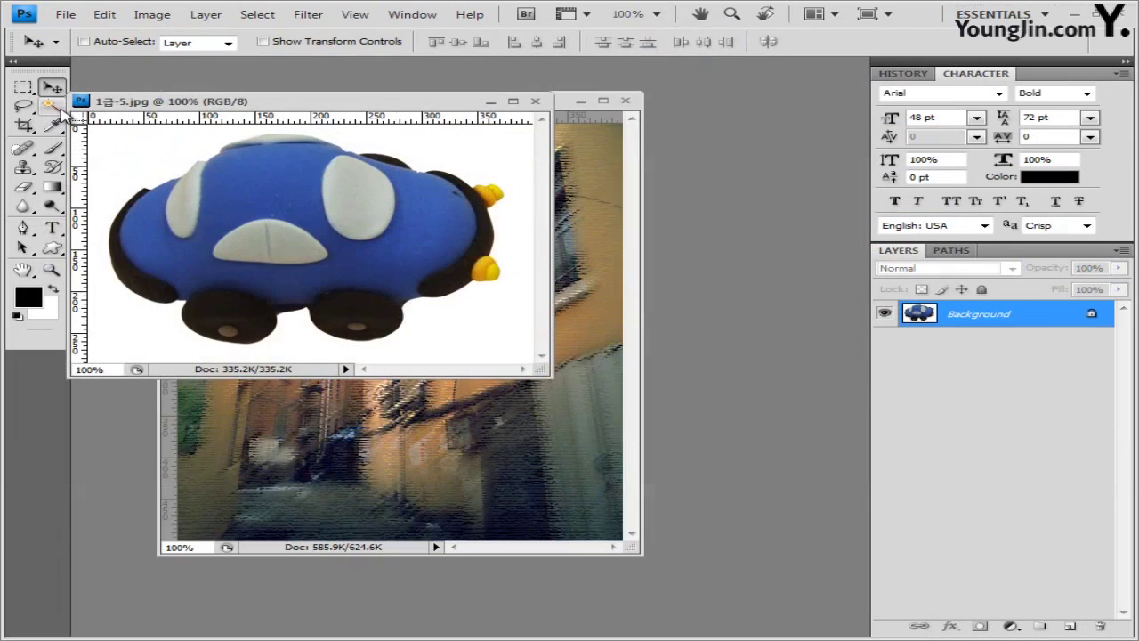
drag(54, 108, 169, 130)
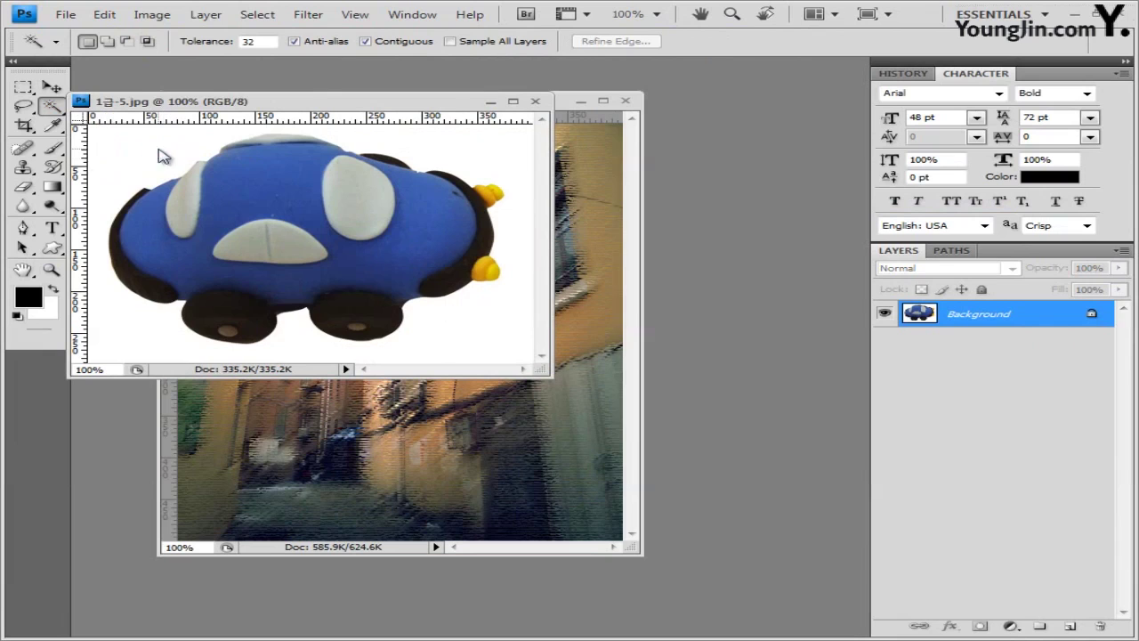
click(159, 154)
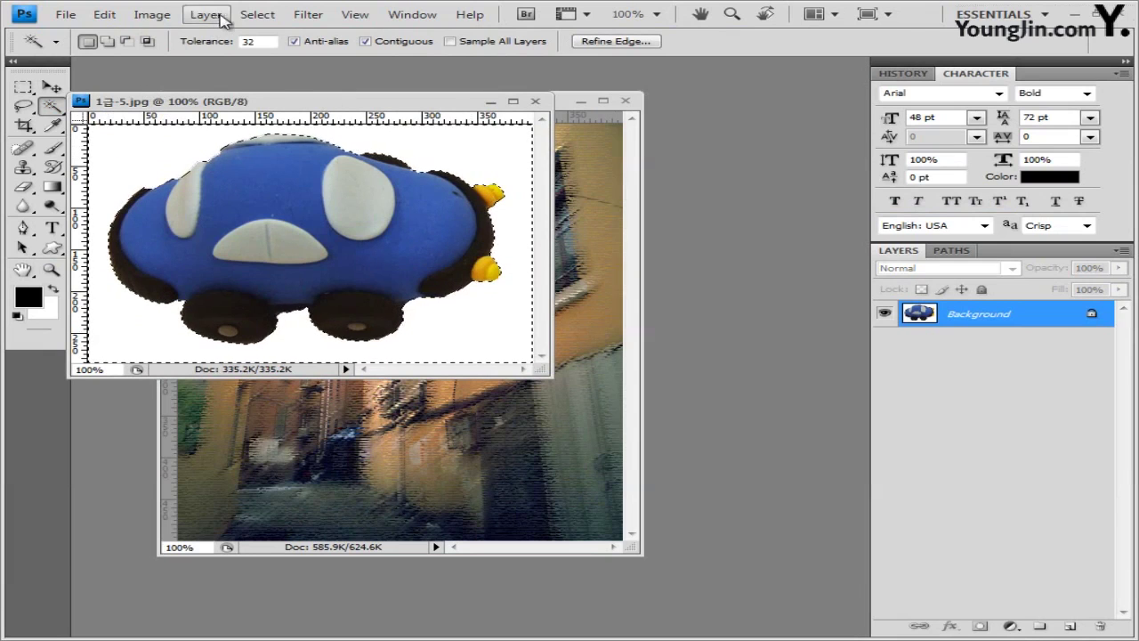
click(277, 18)
click(298, 81)
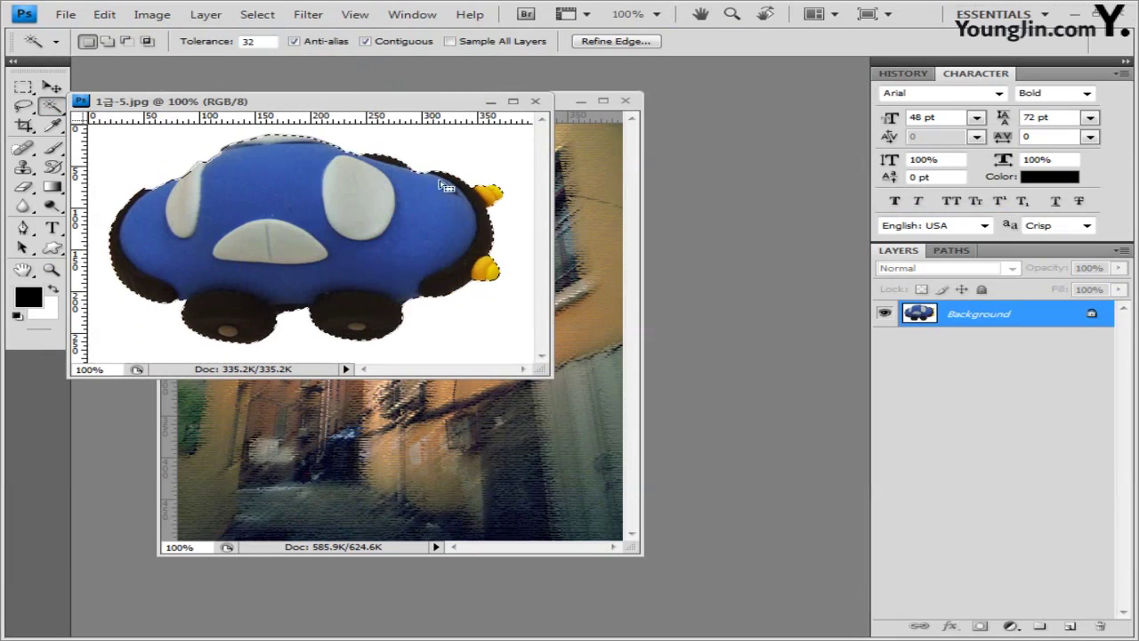
Copy the selected car into 2.psd as a new layer, close its photo, and move the car down the alley.
click(535, 101)
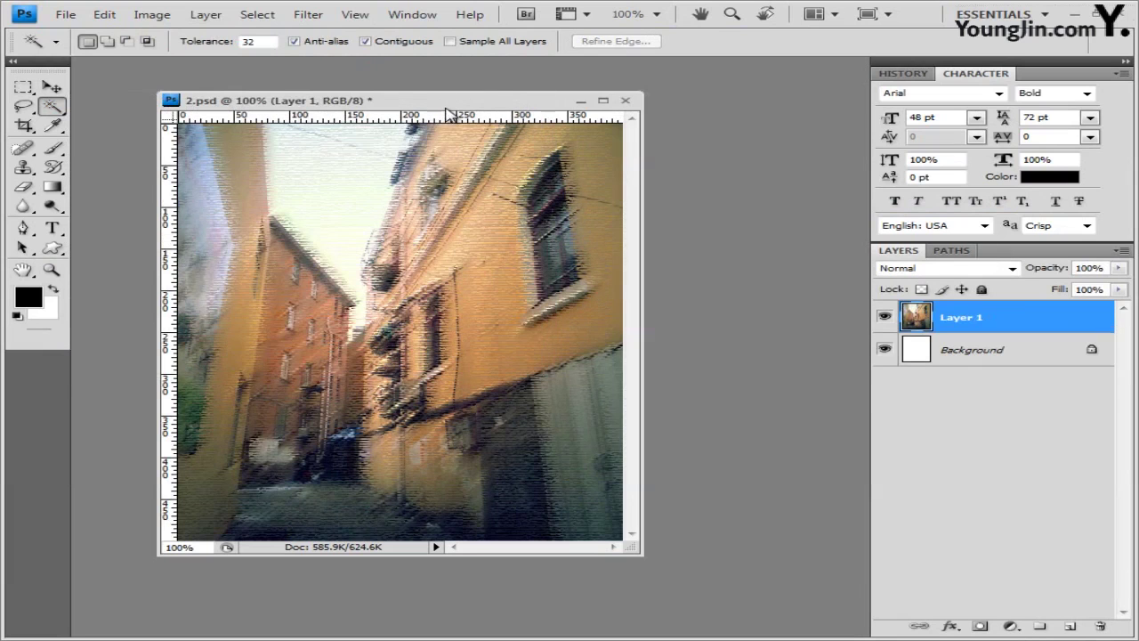
key(ctrl+v)
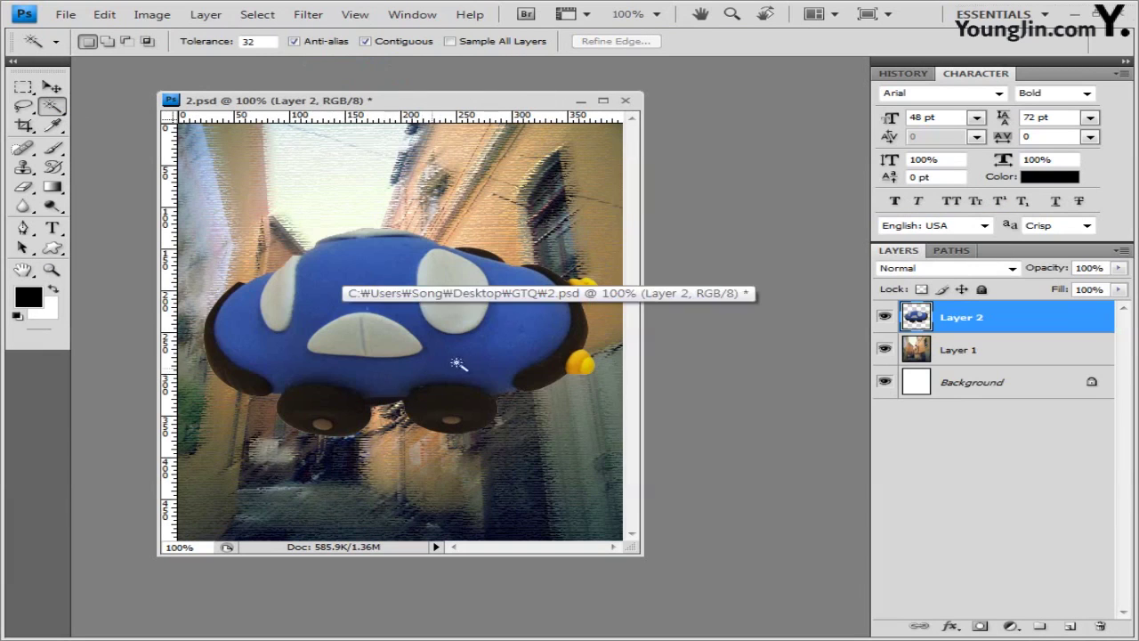
key(v)
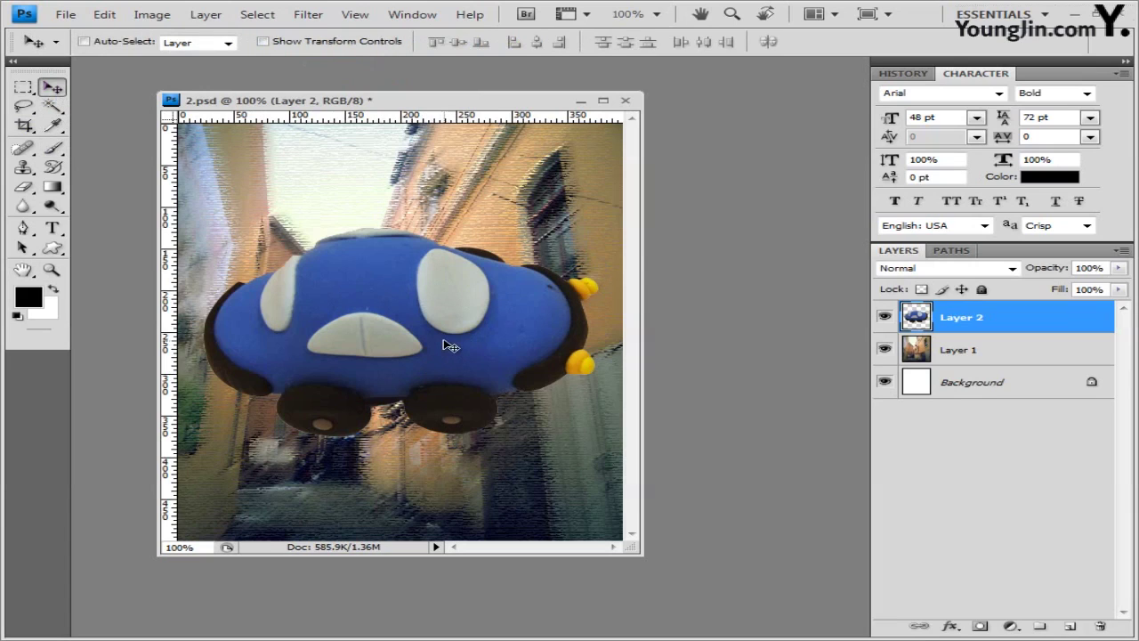
drag(446, 344, 419, 398)
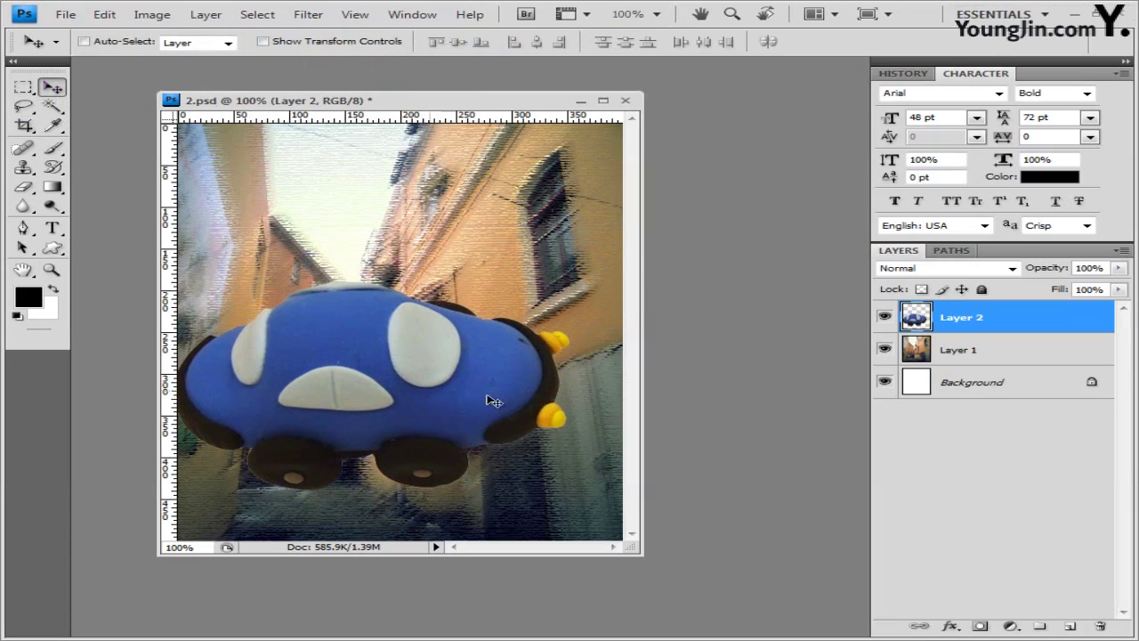
Scale the car to about 61% and rotate it about -8.1°, placing it in the lower-left corner of the canvas.
key(ctrl+t)
drag(570, 491, 414, 462)
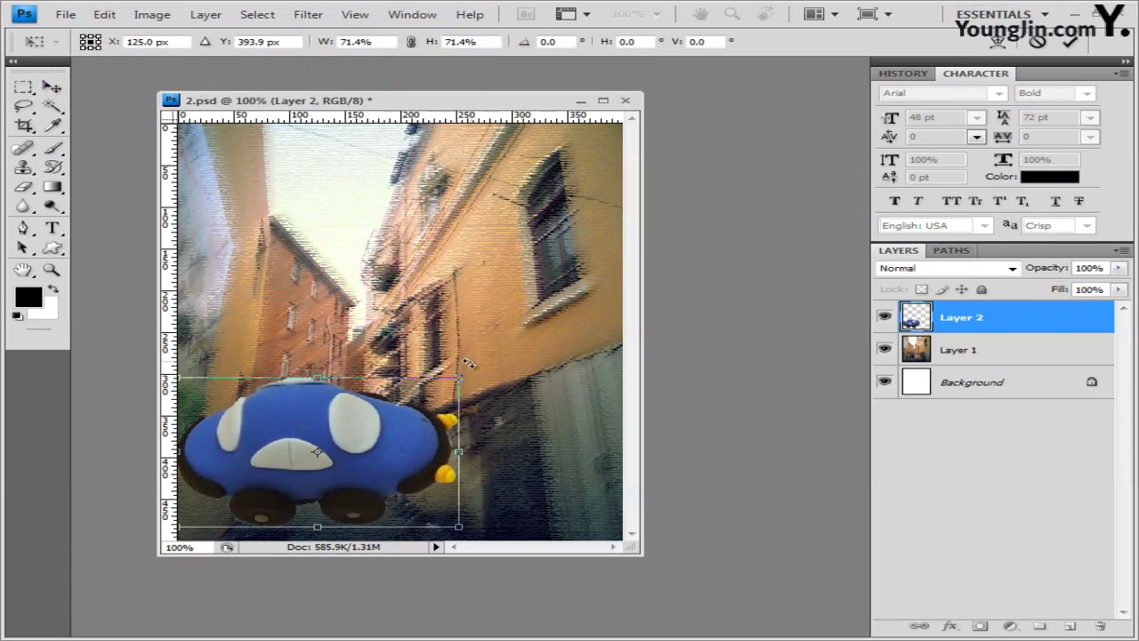
drag(449, 388, 388, 415)
key(Right)
key(Right)
key(Right)
key(Up)
key(Up)
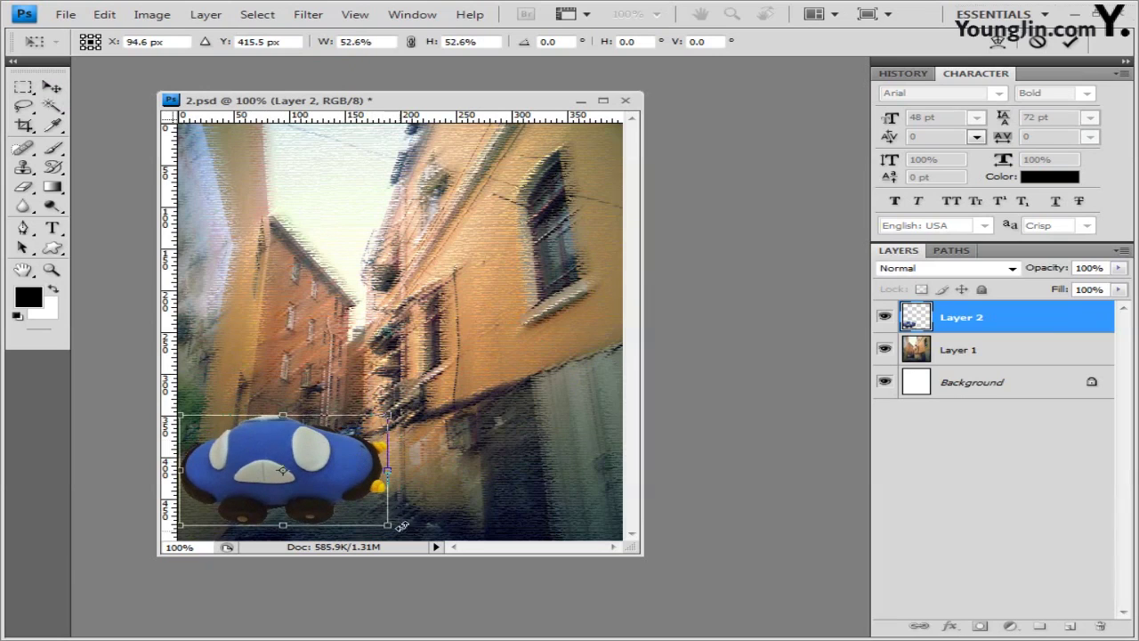
drag(414, 491, 419, 495)
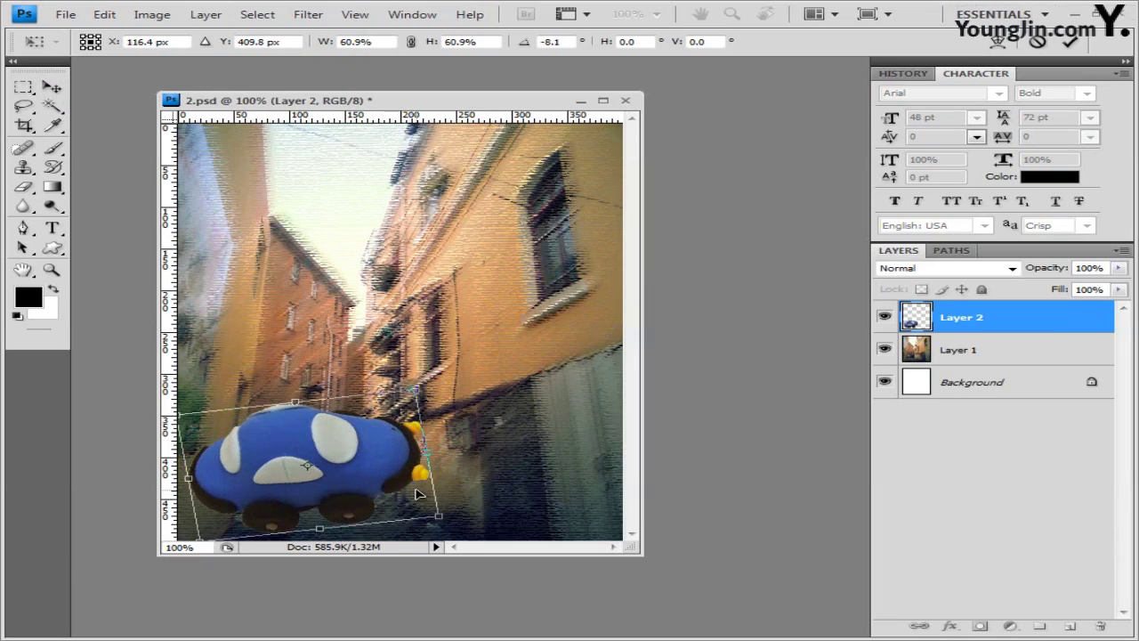
key(Return)
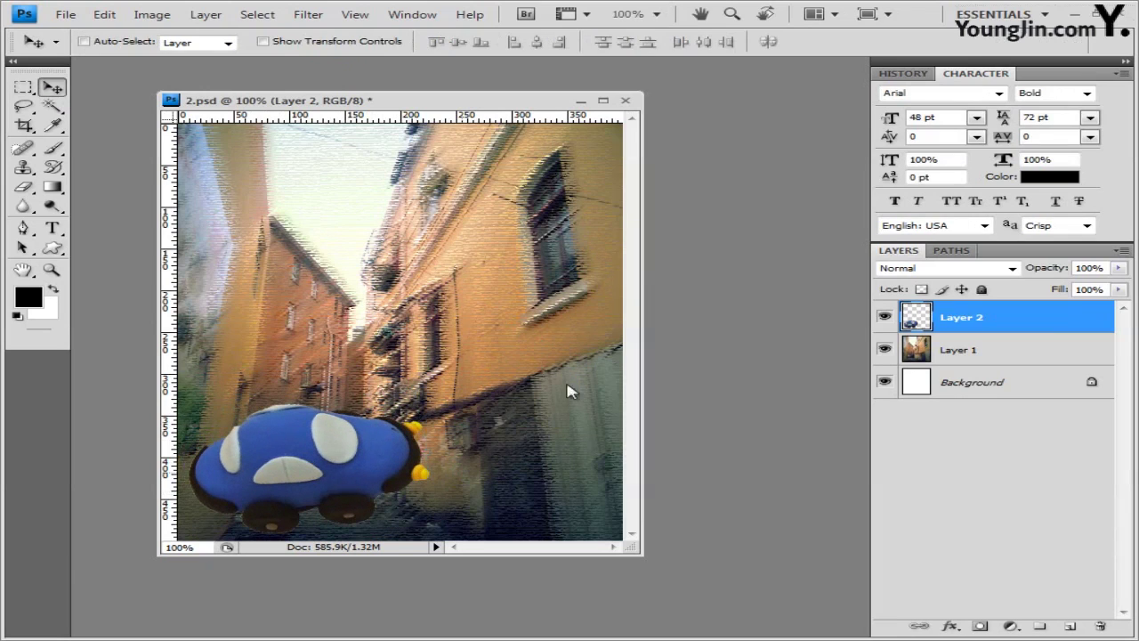
Add a Drop Shadow layer style to the car with Multiply blending, 75% opacity, 120° angle, and 5 px distance and size.
click(951, 626)
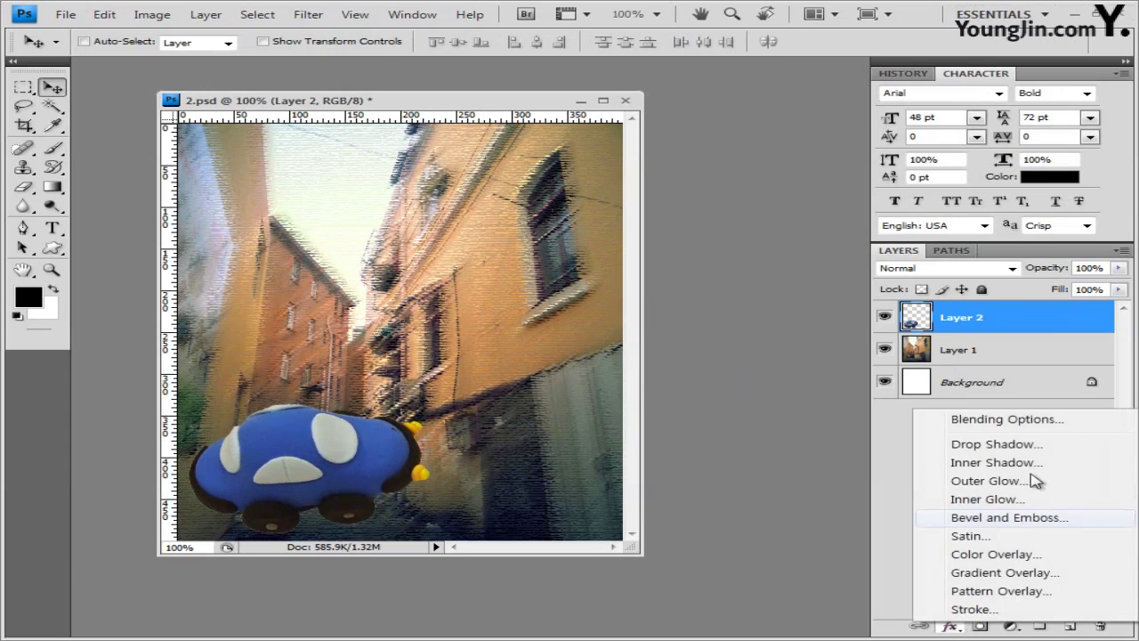
click(954, 445)
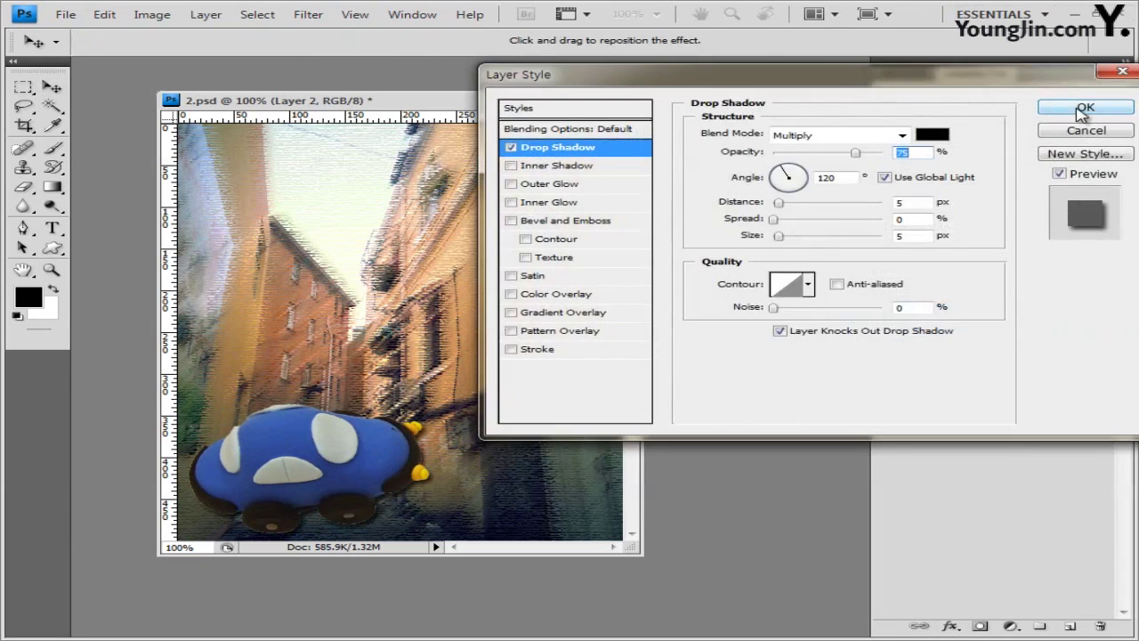
click(1081, 111)
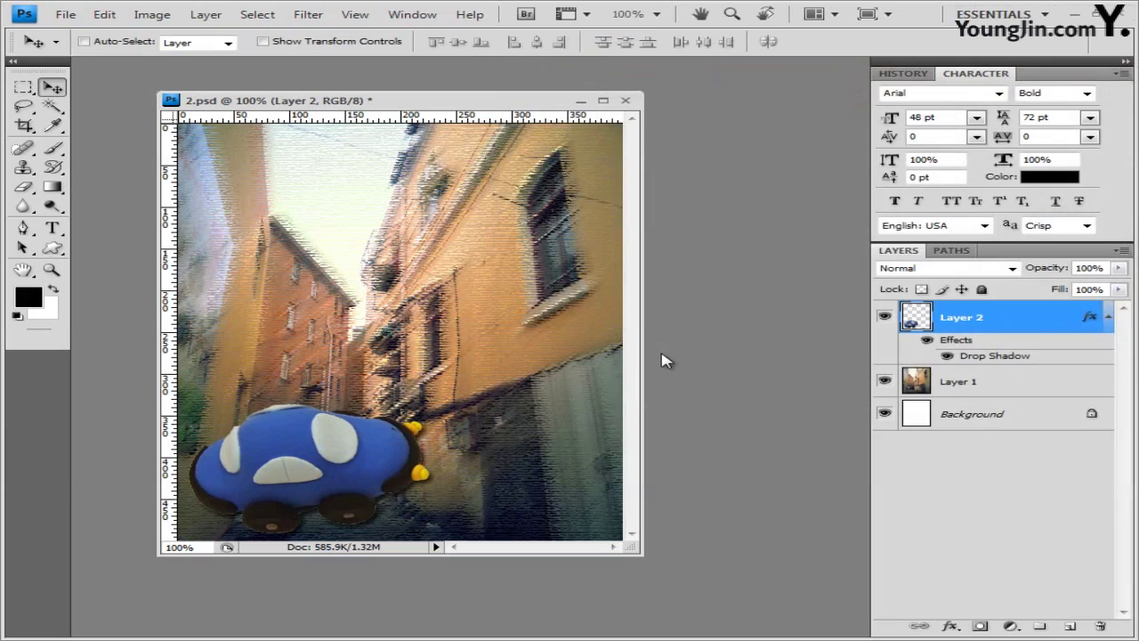
Select all the blue body areas of the car with the Magic Wand, leaving out the windows and wheels.
click(51, 106)
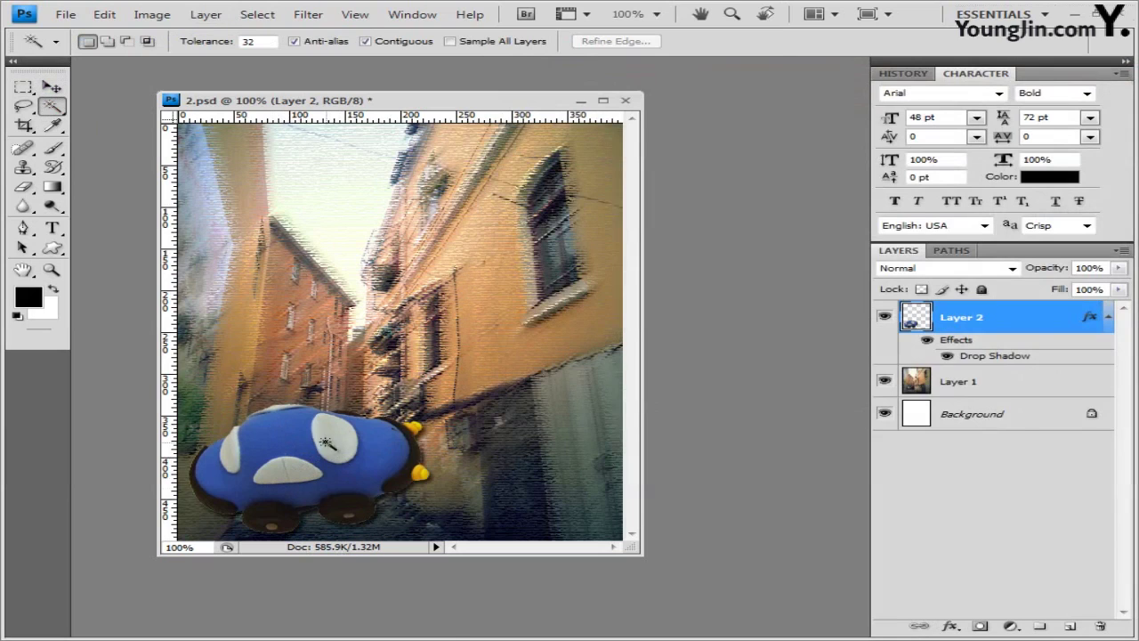
click(262, 445)
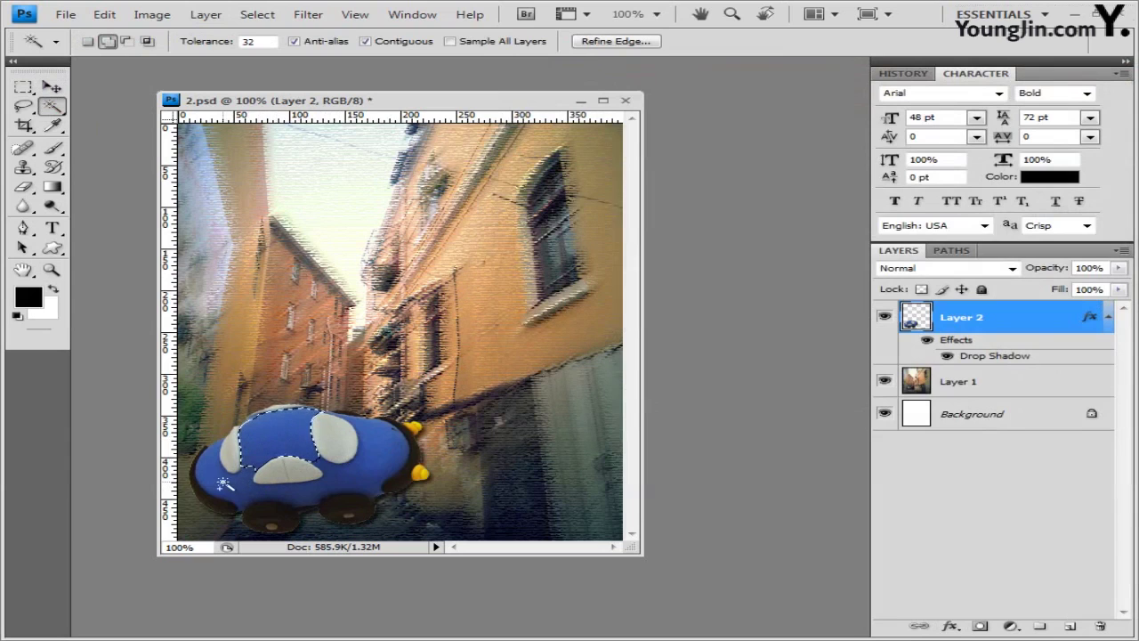
shift+click(325, 503)
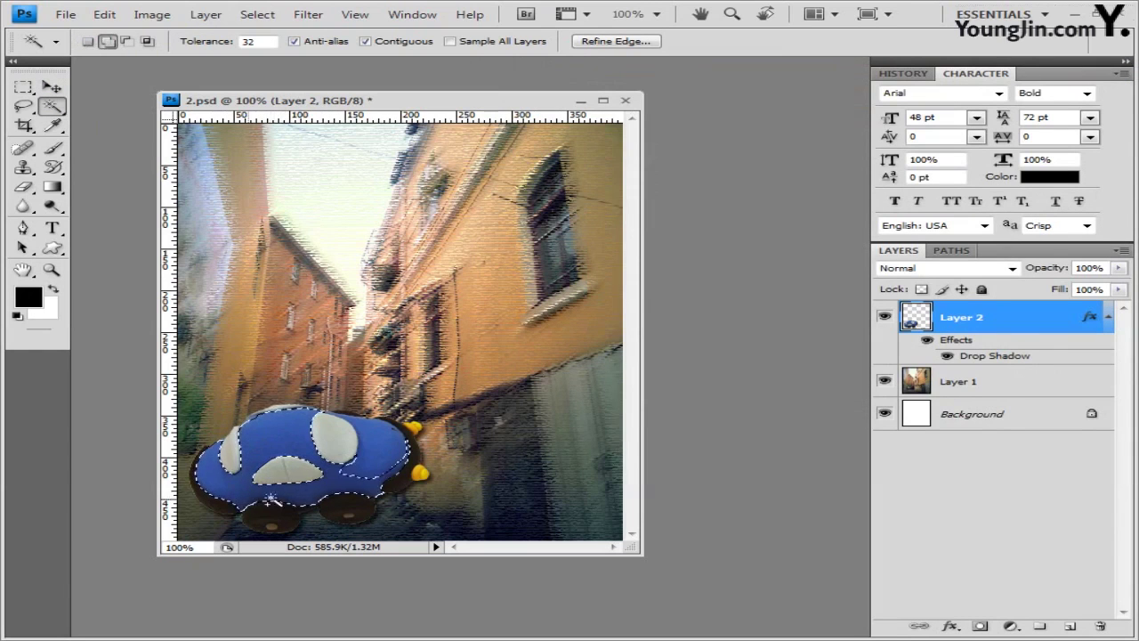
click(377, 472)
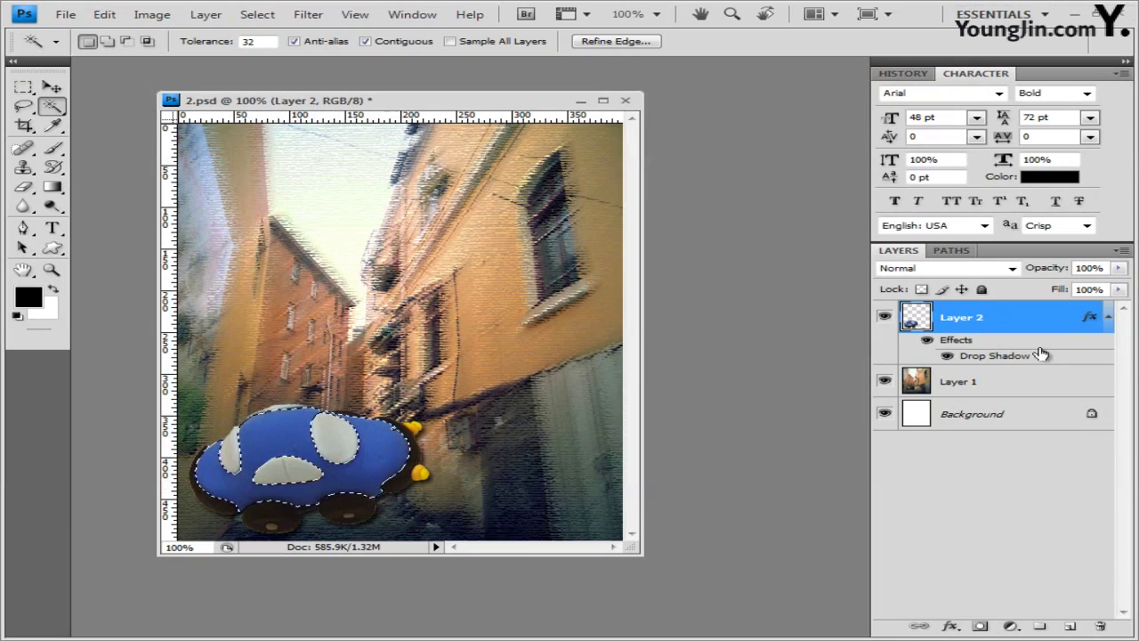
Recolour the selected car body red with a colorized Hue/Saturation adjustment layer at hue 0 and saturation 60, and dismiss its settings.
click(1008, 626)
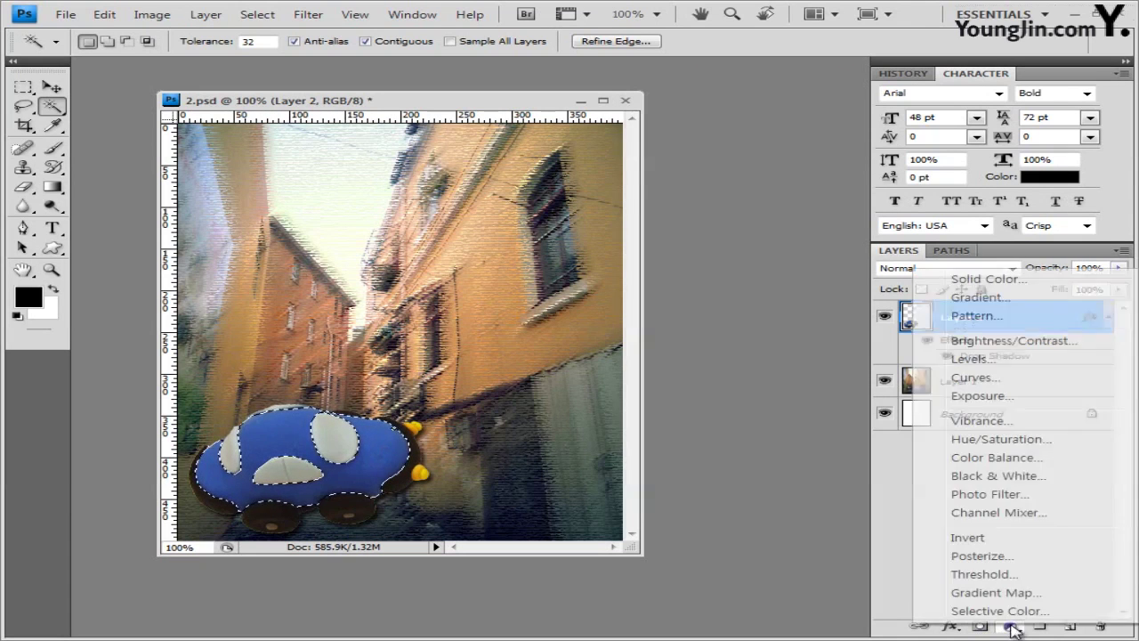
click(1031, 442)
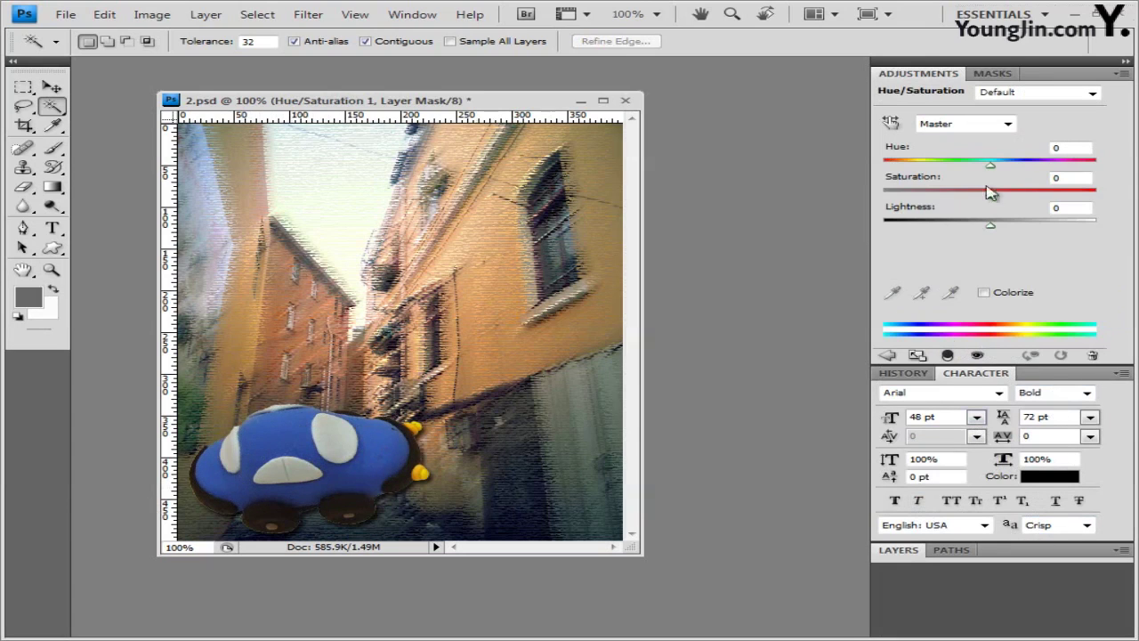
click(984, 292)
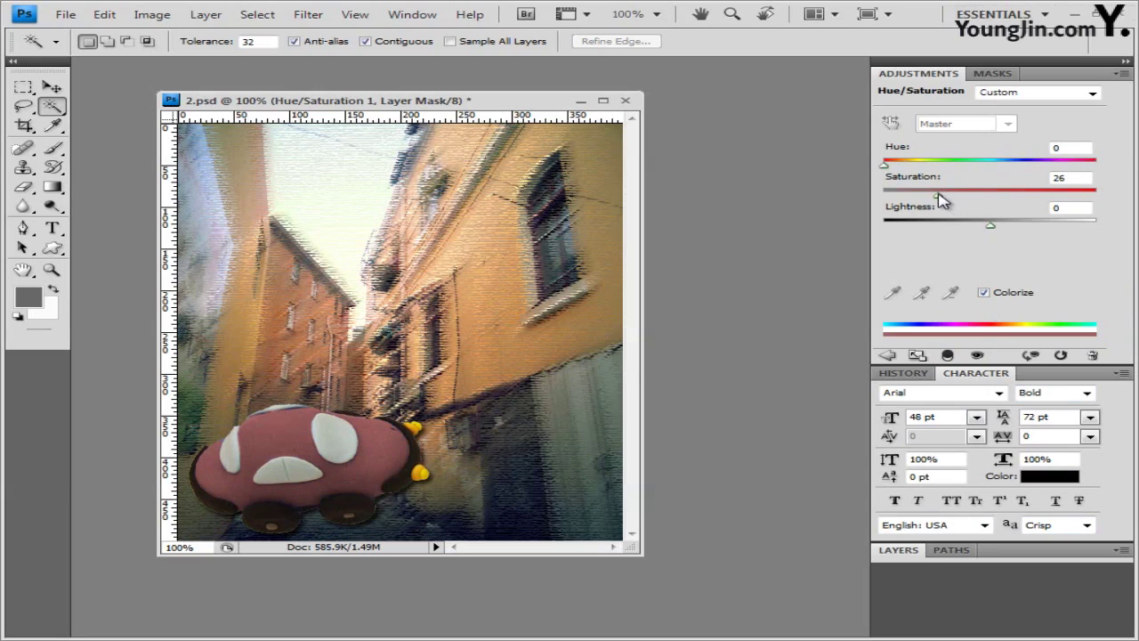
drag(942, 201, 1013, 201)
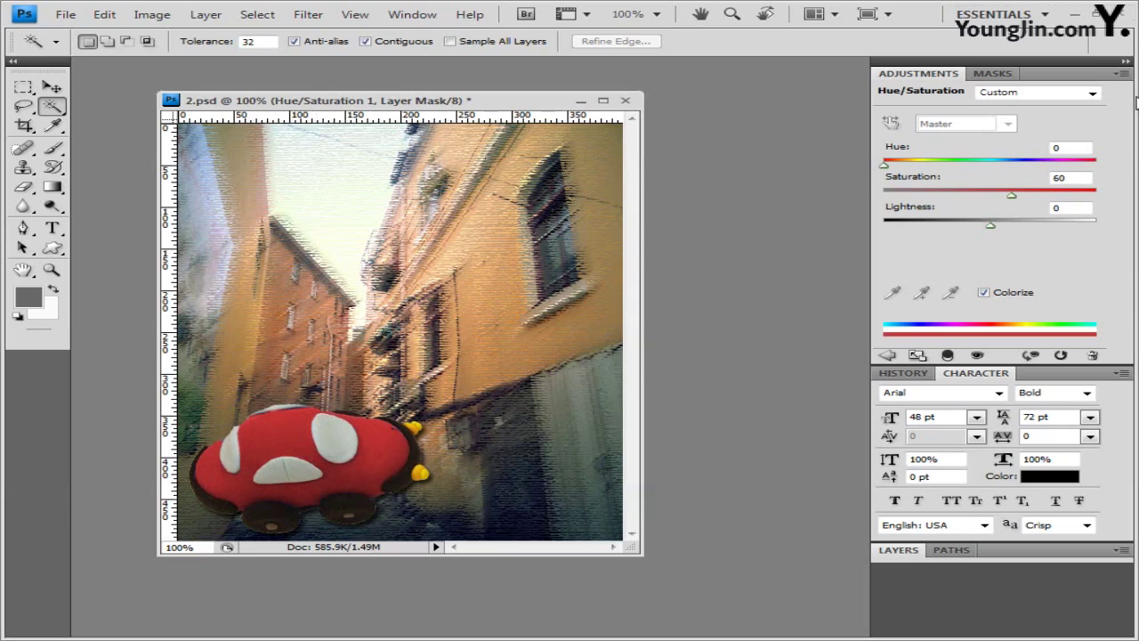
click(1124, 75)
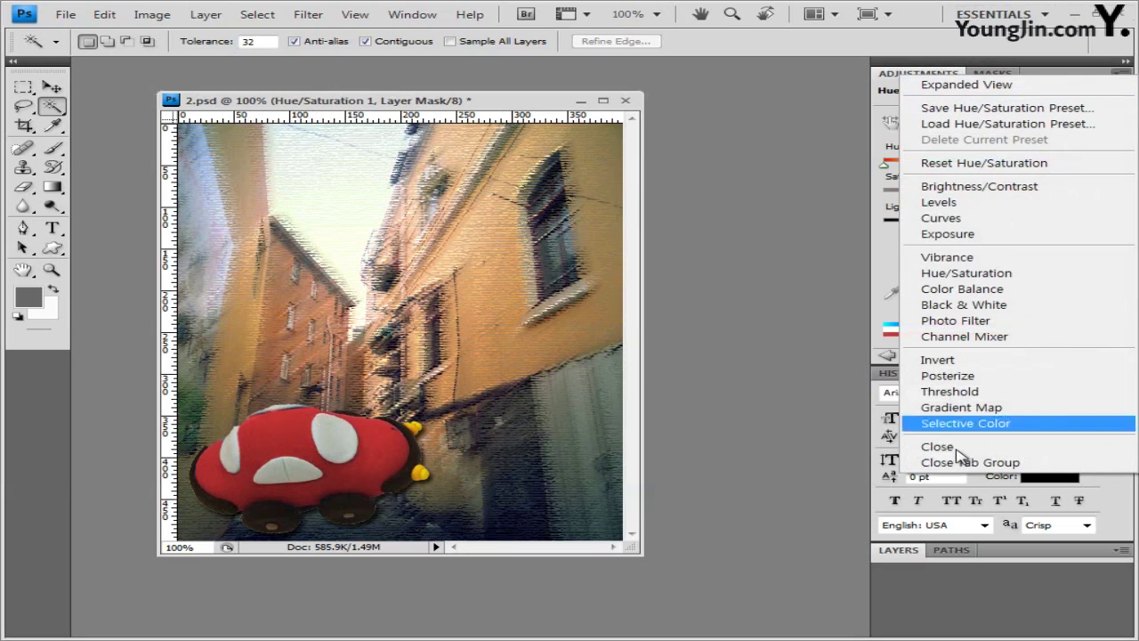
click(1024, 468)
click(1045, 252)
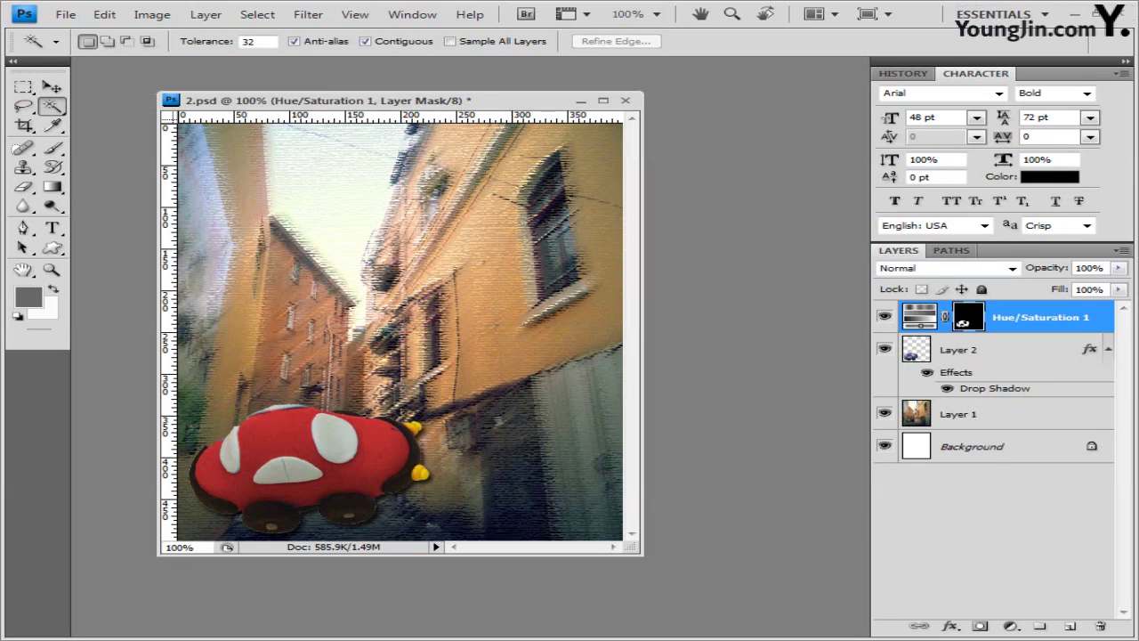
Open the notebook image 1급-6.jpg in Photoshop from the 기출문제04 folder in the file explorer.
key(alt+Tab)
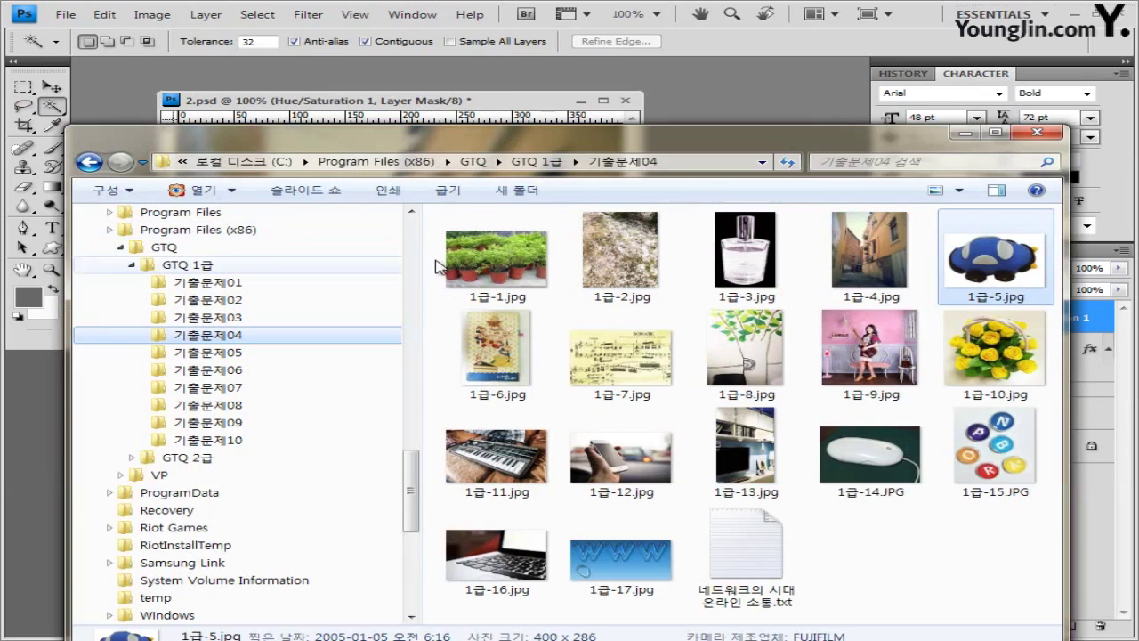
drag(498, 354, 703, 111)
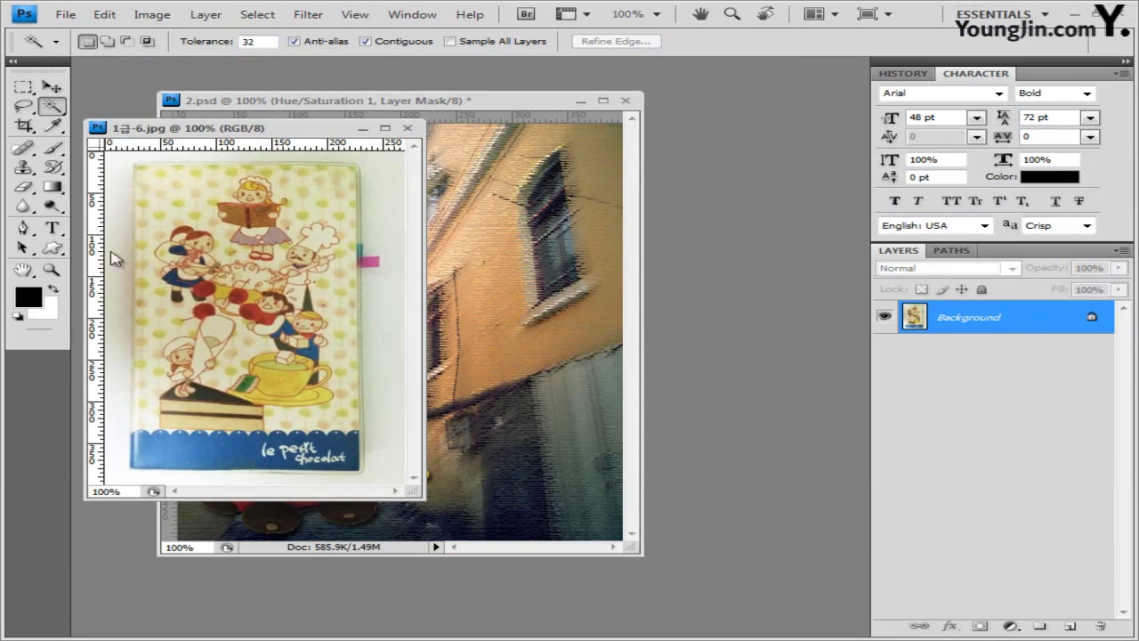
Try to select the plain background around the notebook with the Magic Wand at tolerance 15, and discard the selection.
right_click(56, 113)
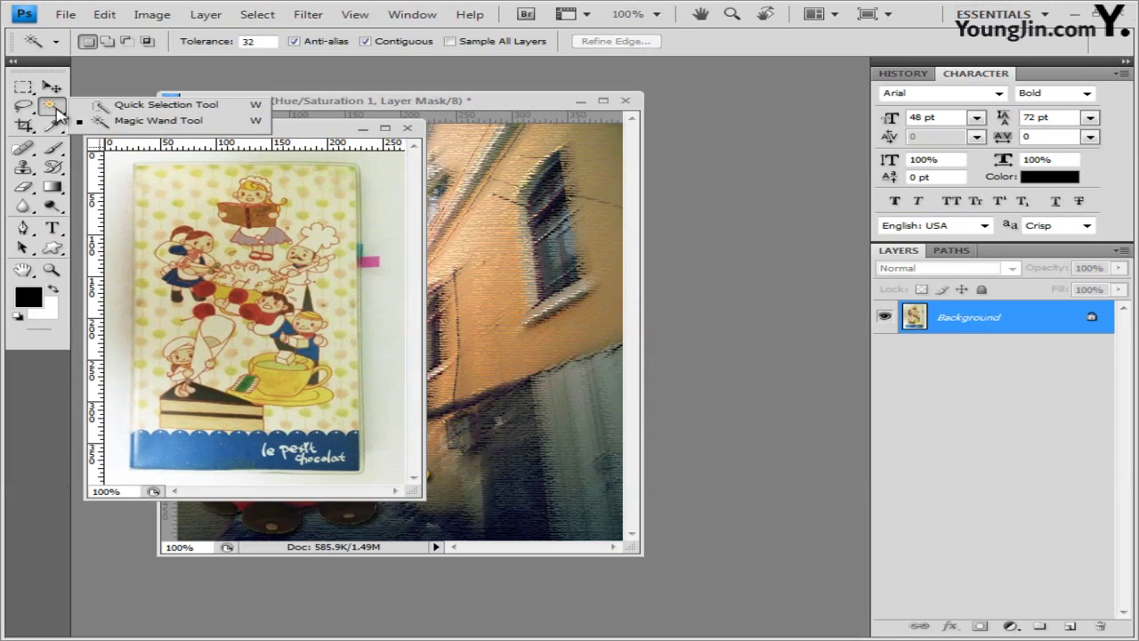
click(134, 123)
drag(309, 133, 339, 132)
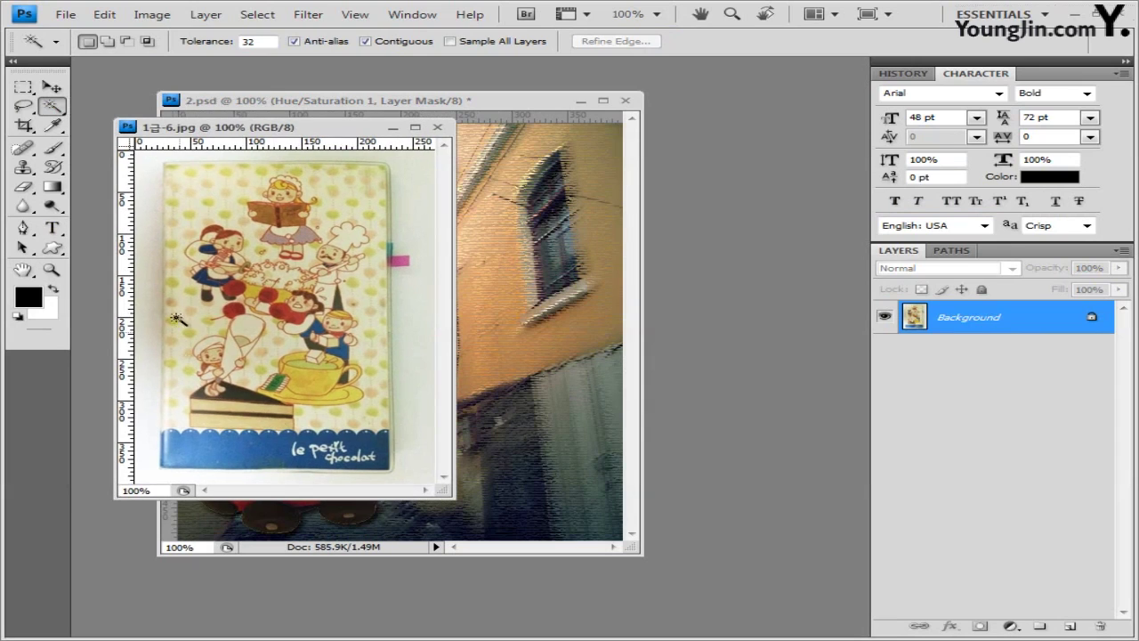
key(Return)
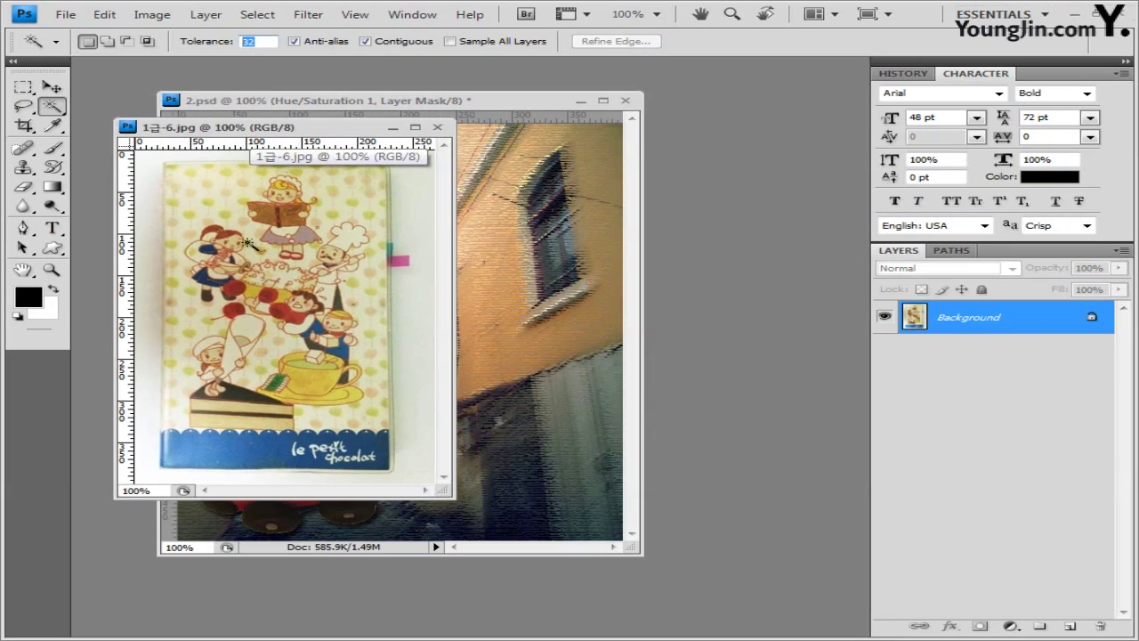
click(419, 341)
key(shift)
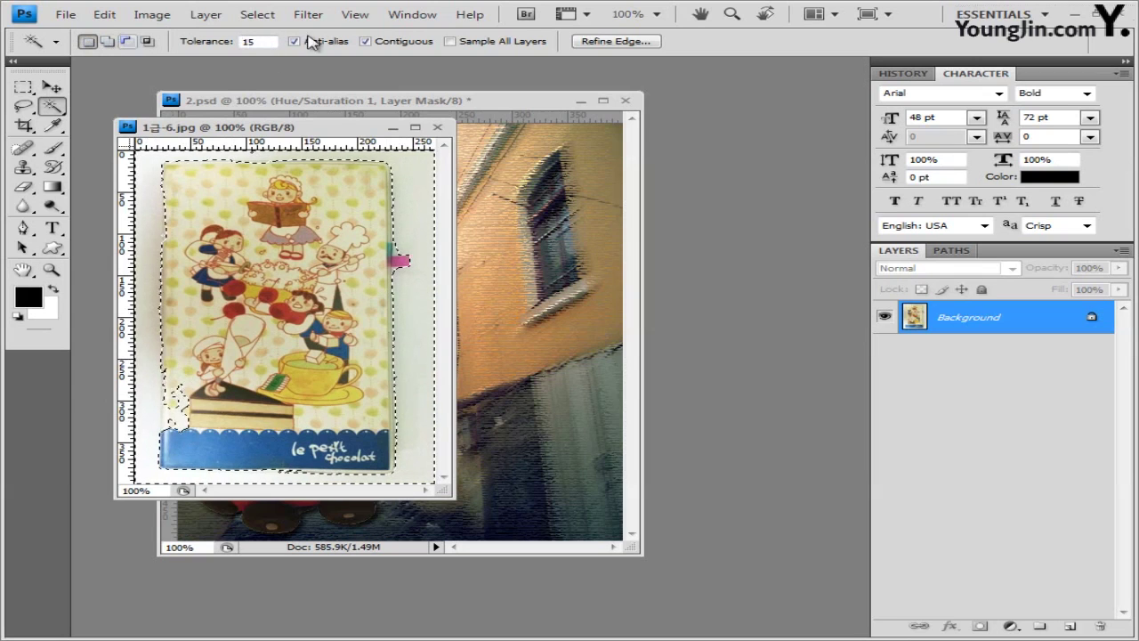
click(253, 41)
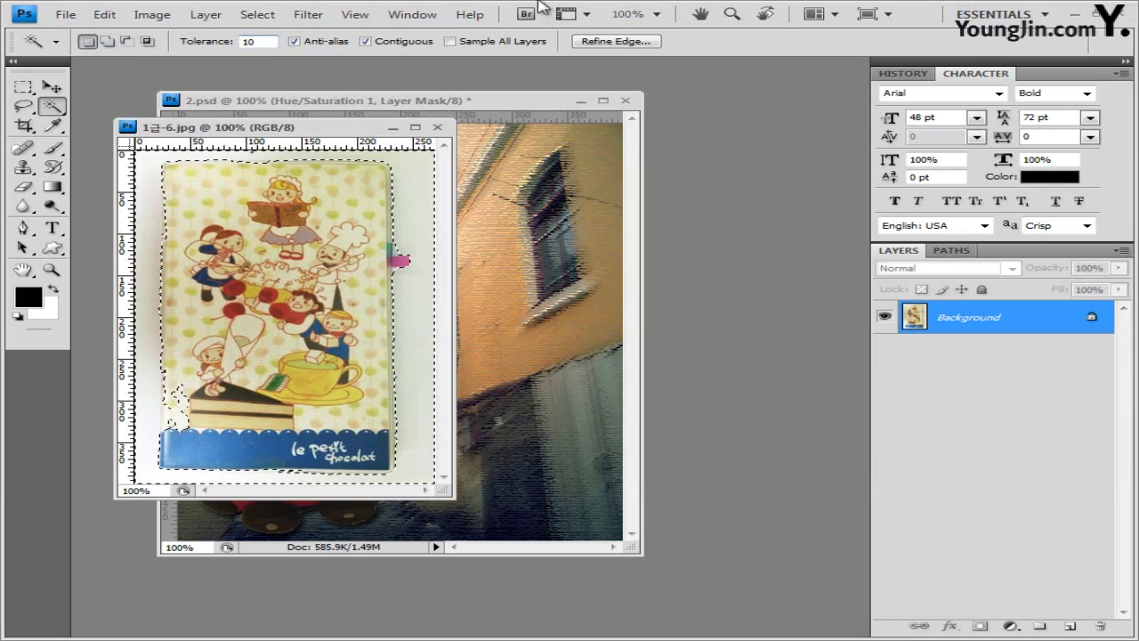
key(ctrl+d)
Select the notebook, including its pink page tab, by tracing its outline with the Polygonal Lasso at 0 px feather.
key(shift+l)
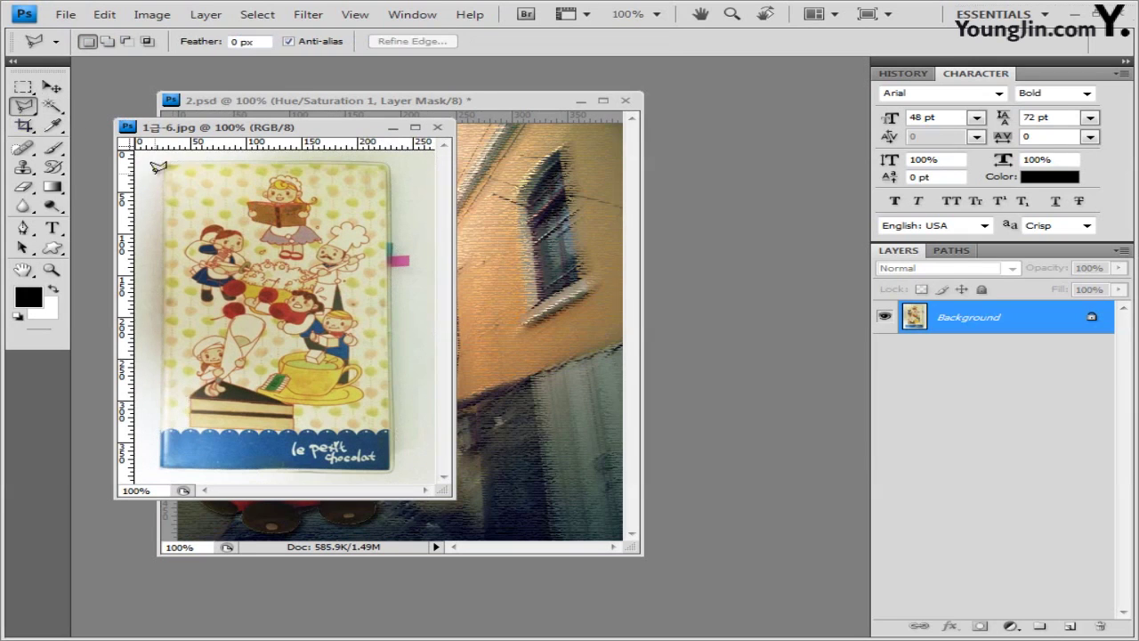
click(391, 164)
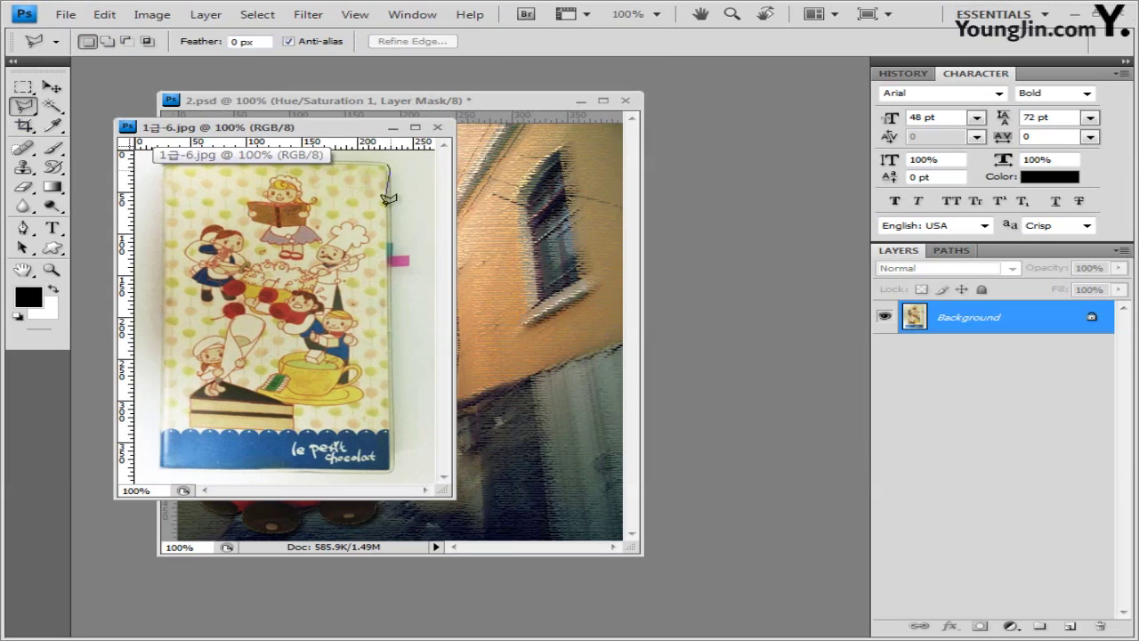
click(393, 253)
click(389, 464)
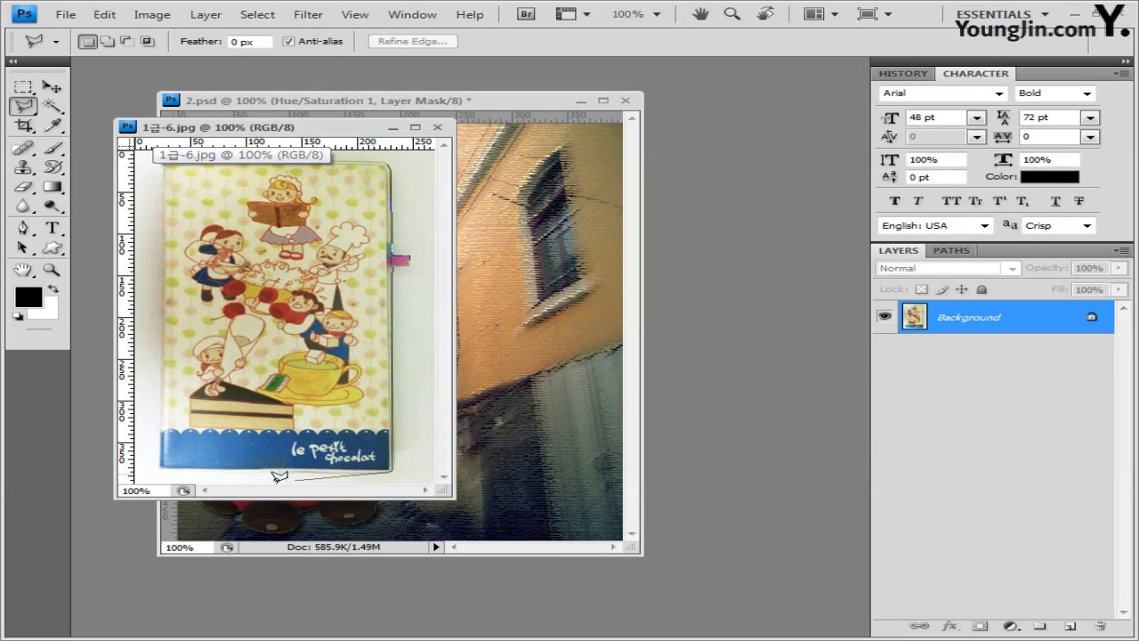
click(162, 463)
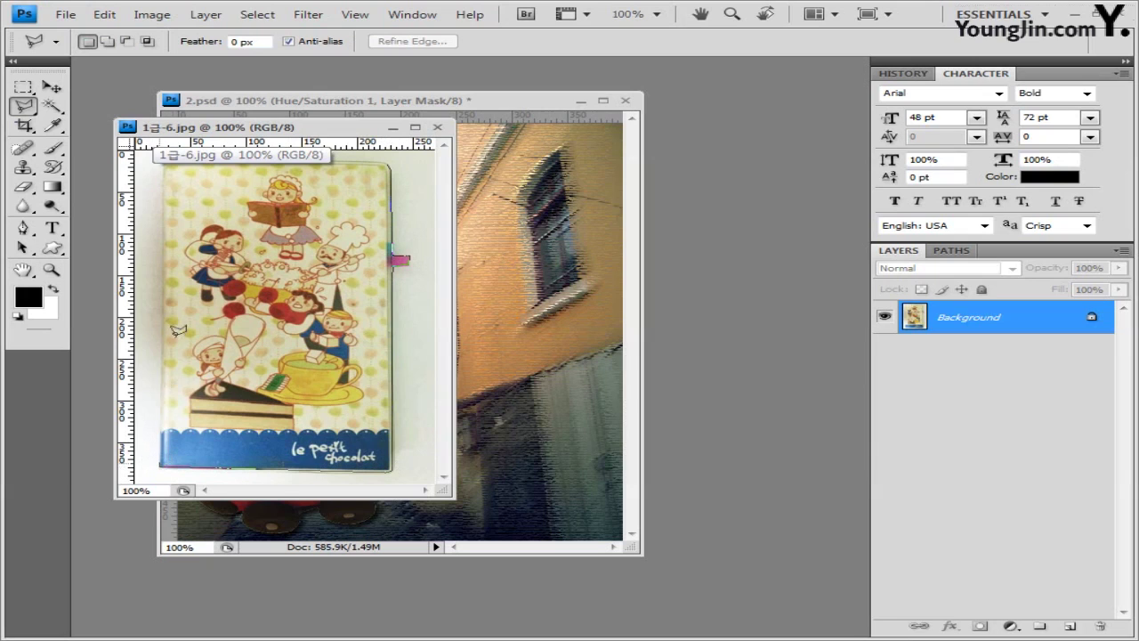
click(164, 162)
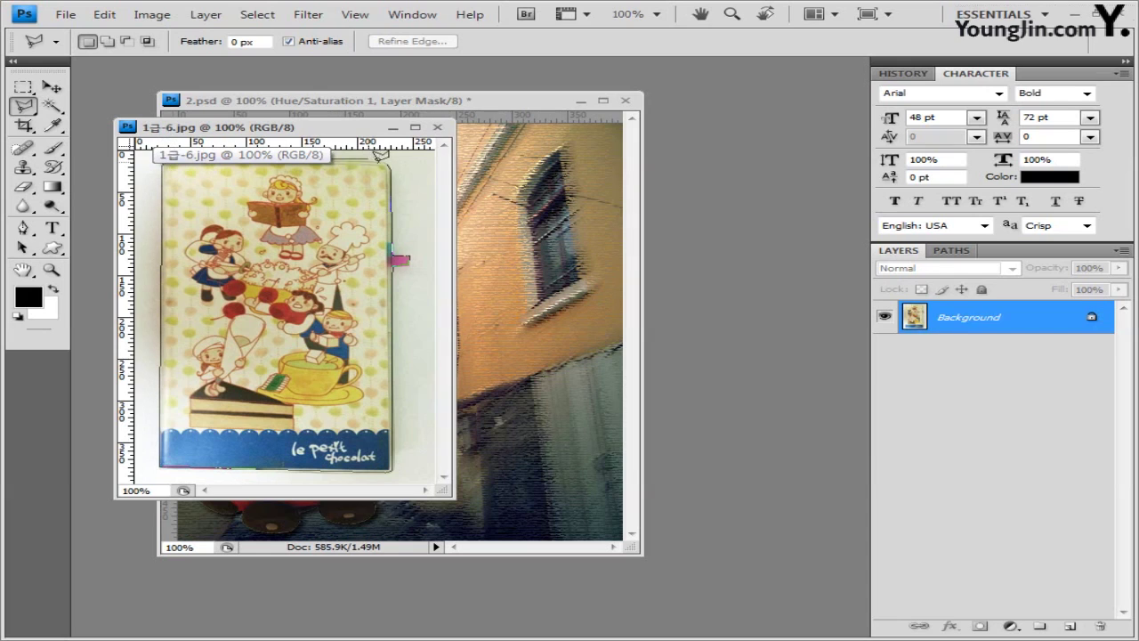
double_click(389, 162)
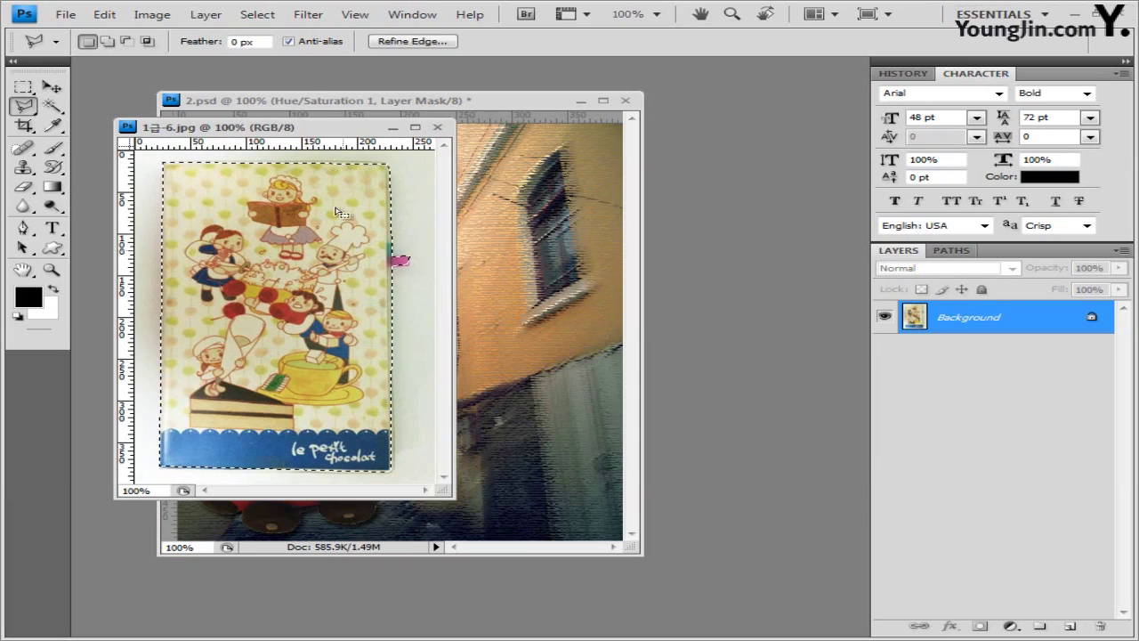
Close the source image with the notebook copied and paste the cut-out as a new layer above the car in 2.psd.
click(438, 128)
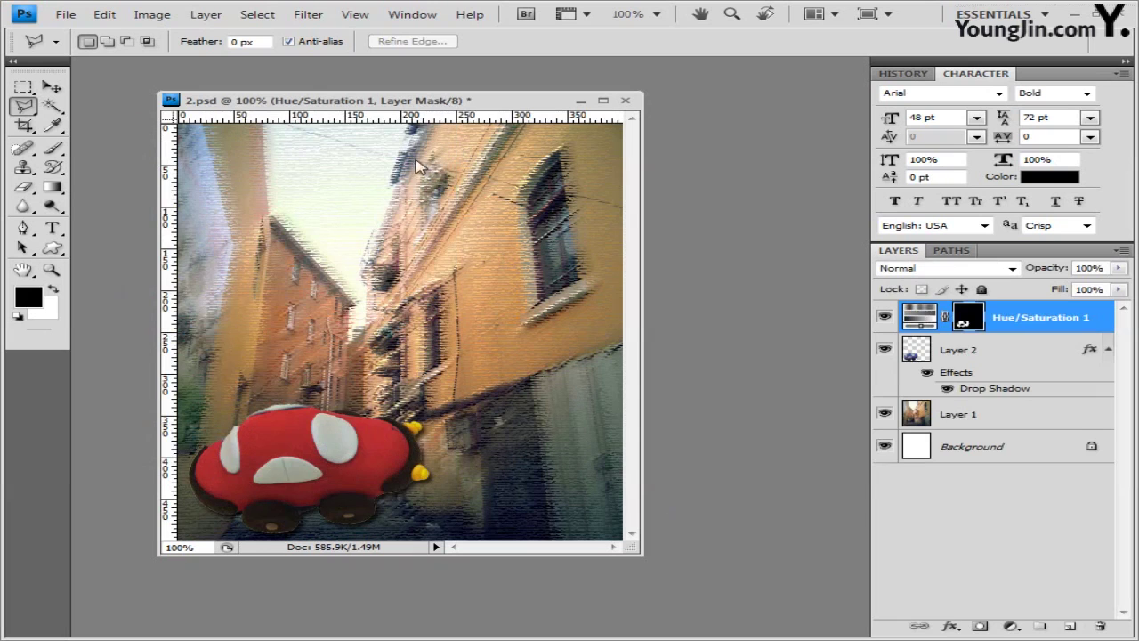
key(ctrl+v)
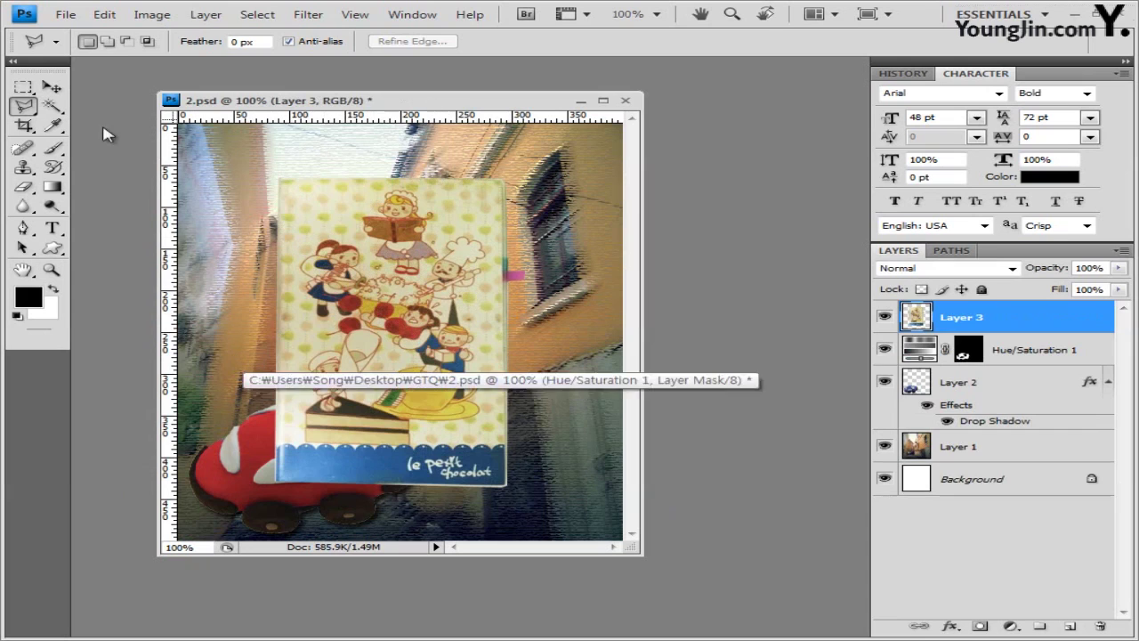
click(51, 86)
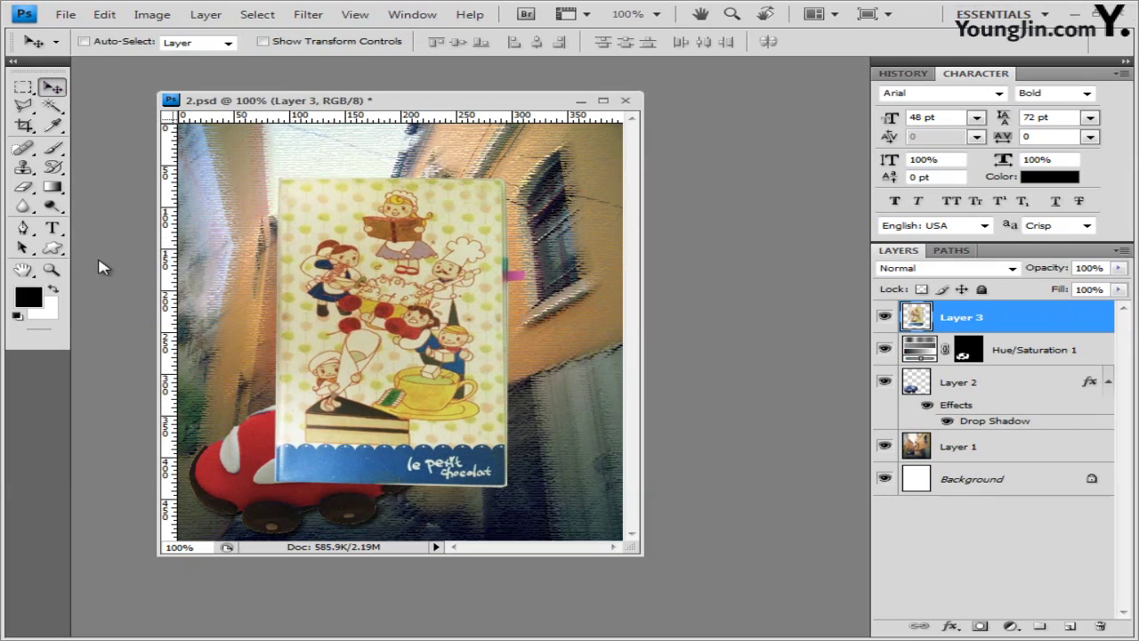
Shrink the notebook proportionally, rotate it about 8.5° clockwise and place it in the upper-left corner of the canvas.
key(ctrl+t)
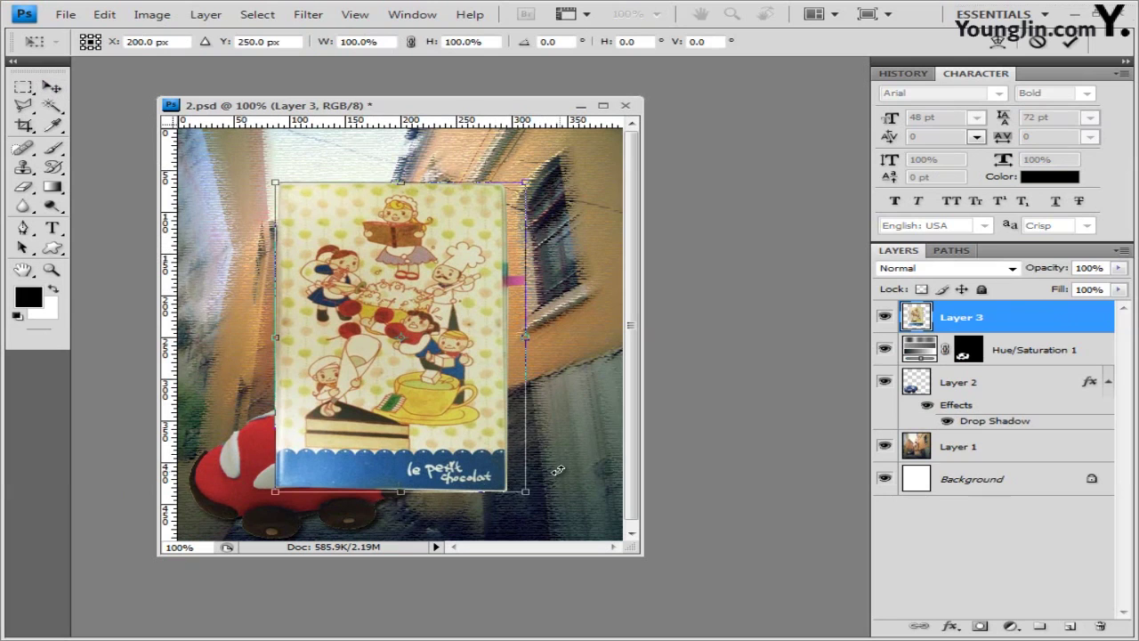
drag(559, 469, 376, 398)
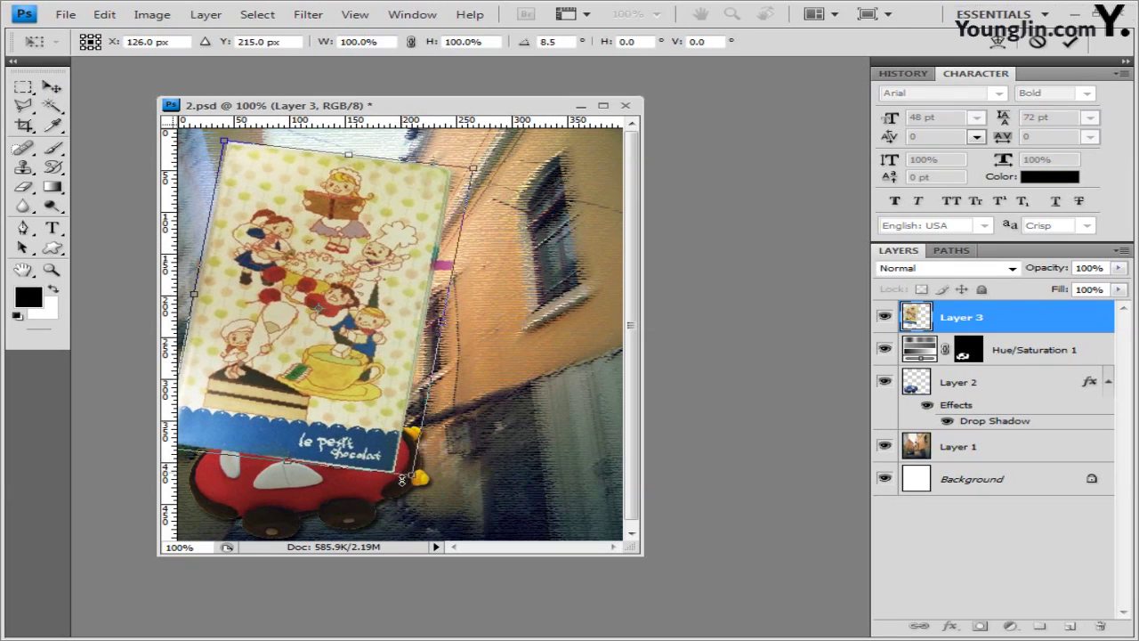
drag(402, 479, 365, 454)
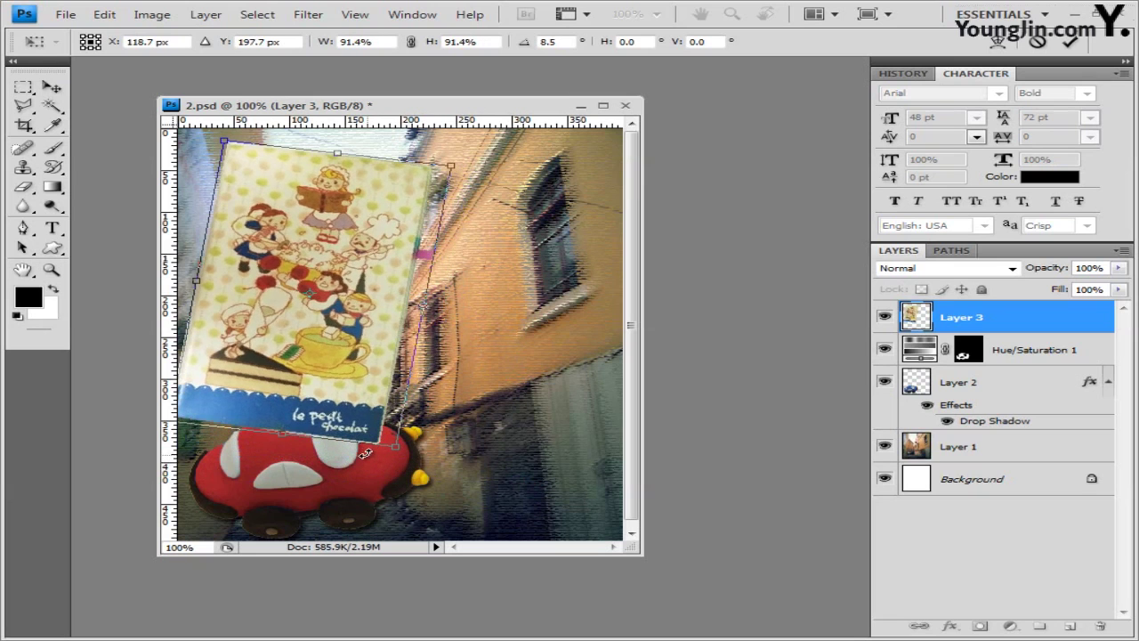
key(Return)
key(v)
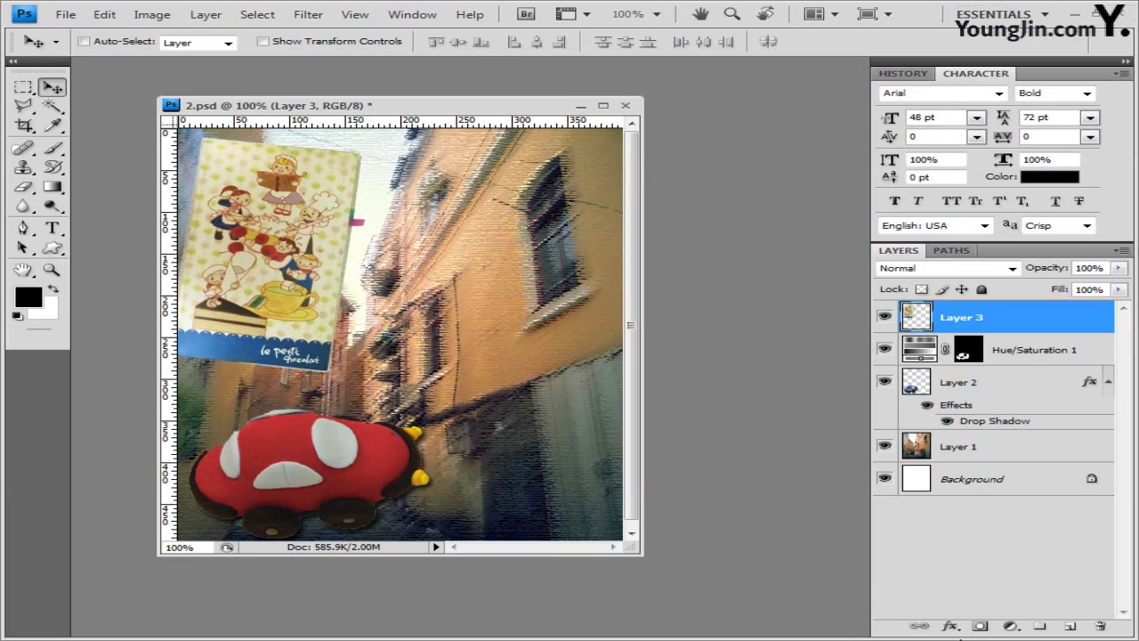
Add an Outer Glow layer style to the notebook with Screen blending, 75% opacity, 0% spread and 5 px size.
click(951, 626)
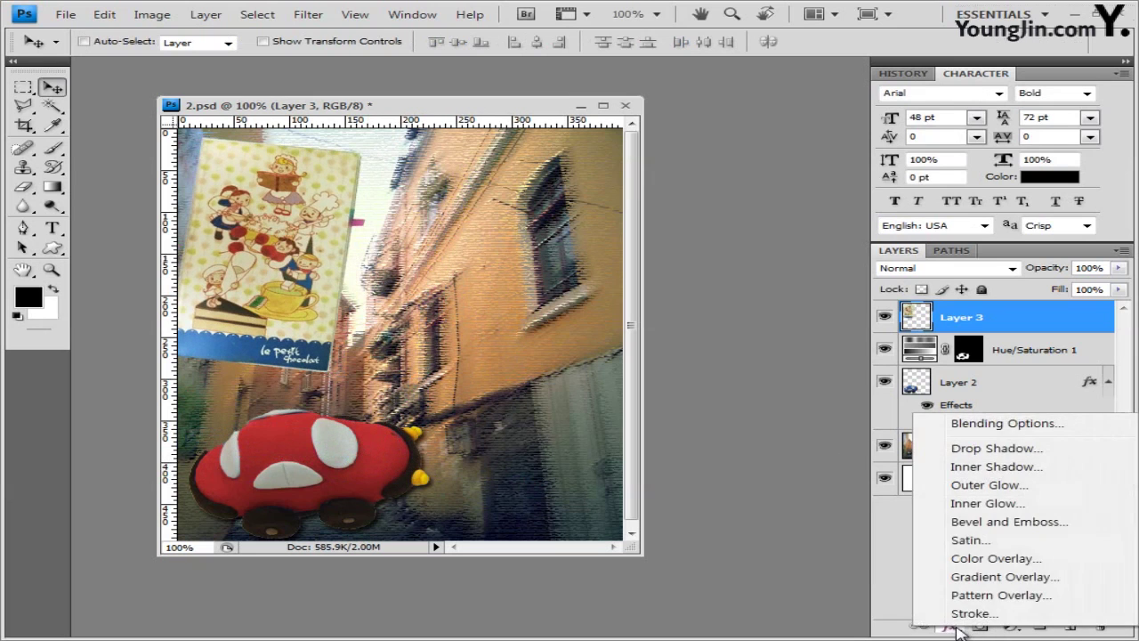
click(1056, 486)
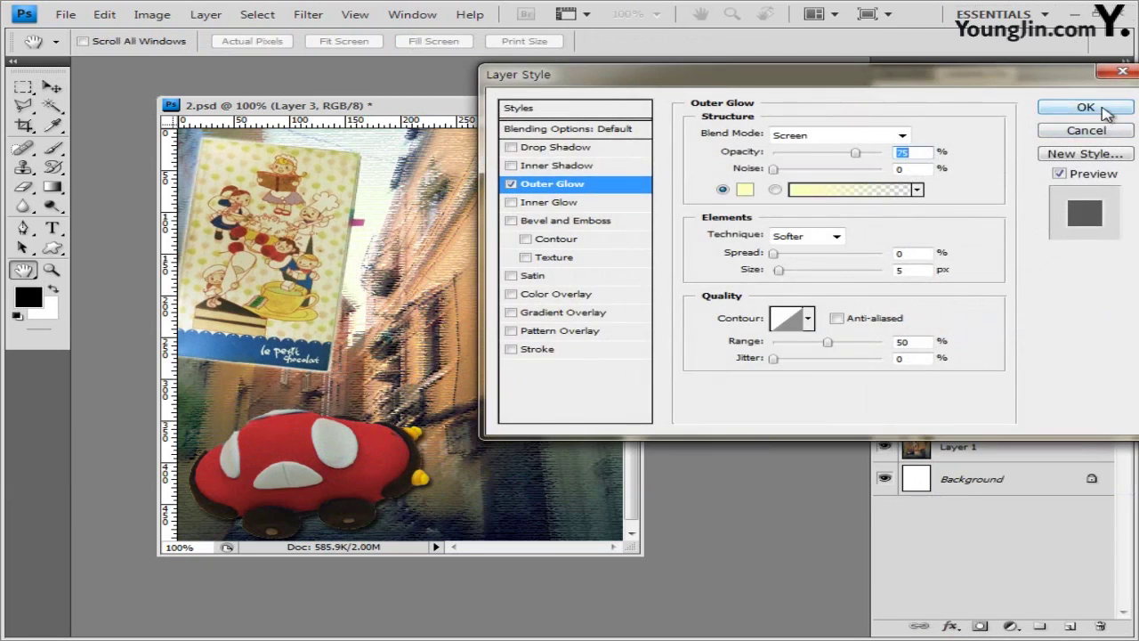
click(1104, 108)
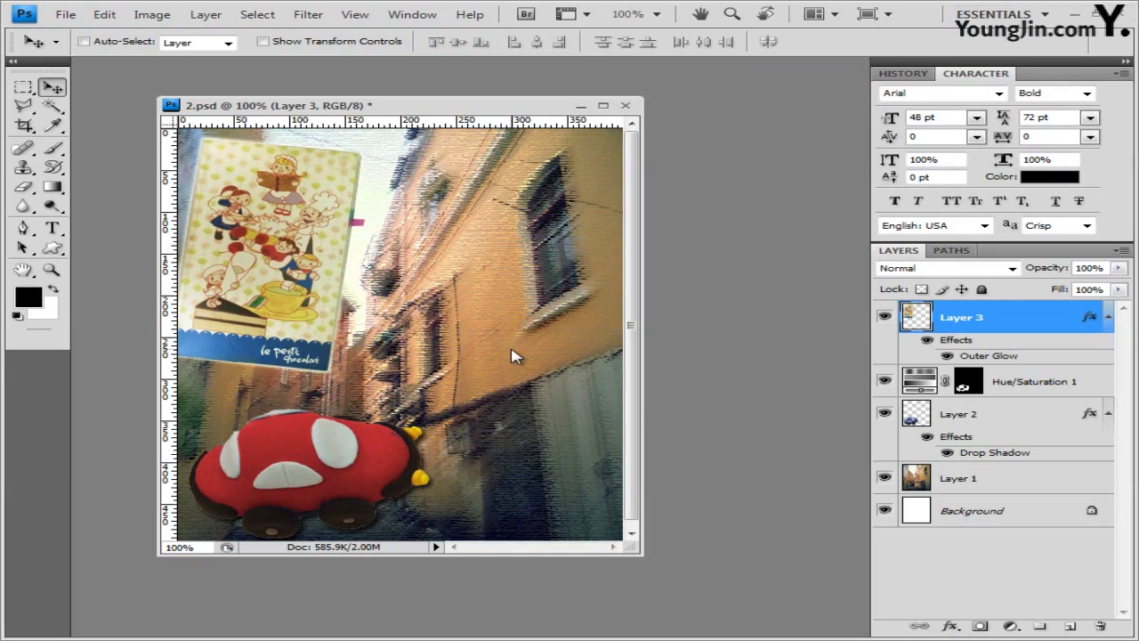
Replace the Custom Shape tool's library with the Arrows set and choose the thick wavy arrow.
click(53, 249)
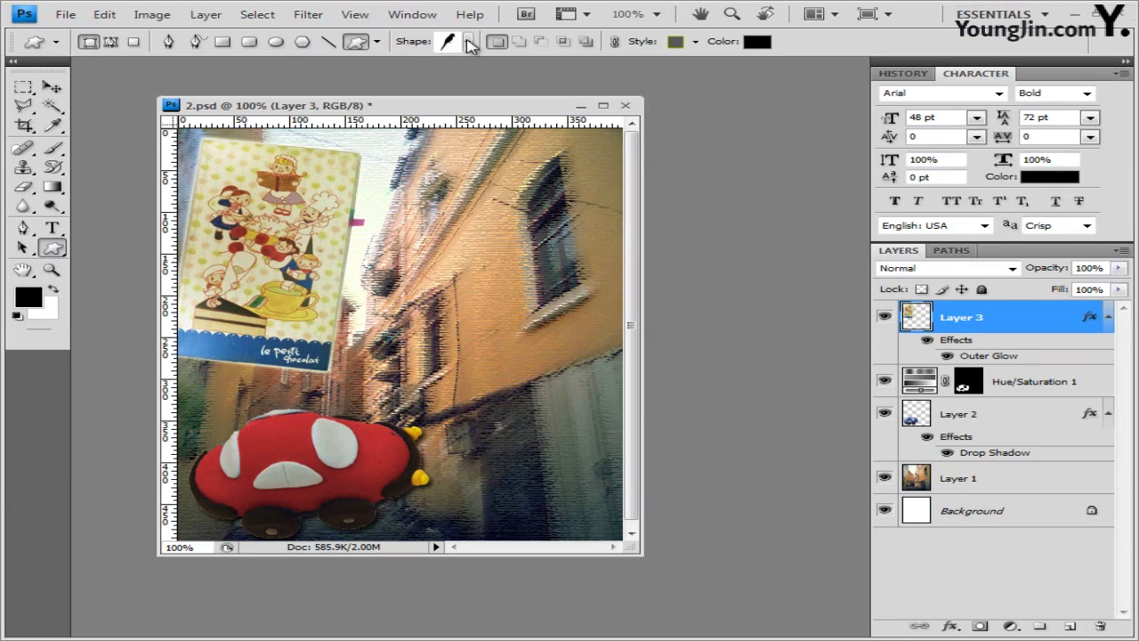
click(468, 43)
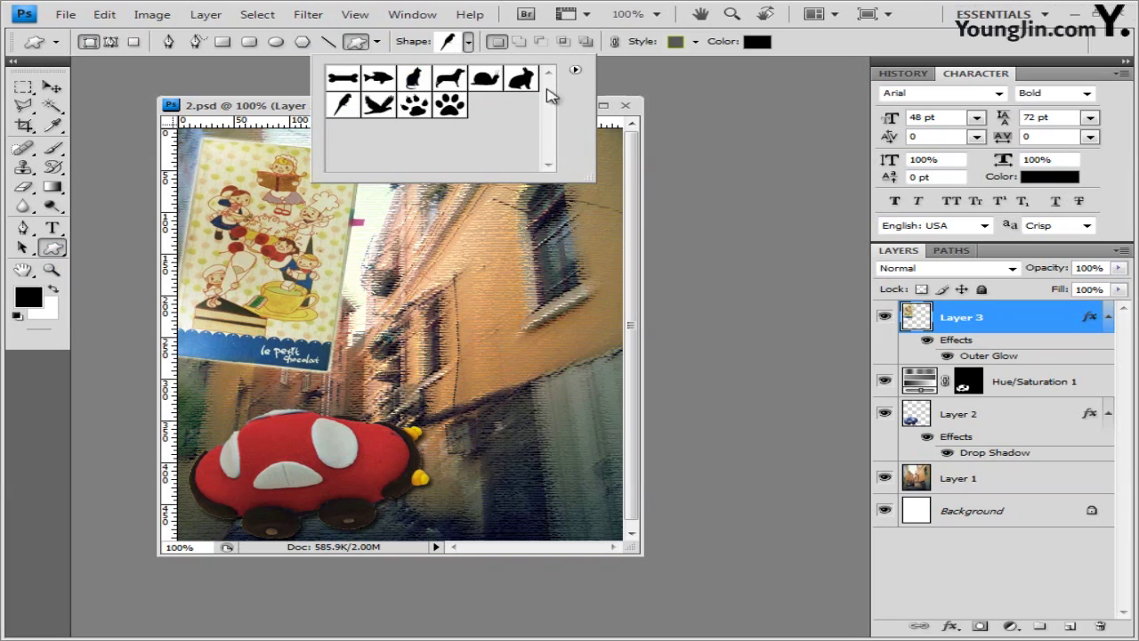
click(575, 69)
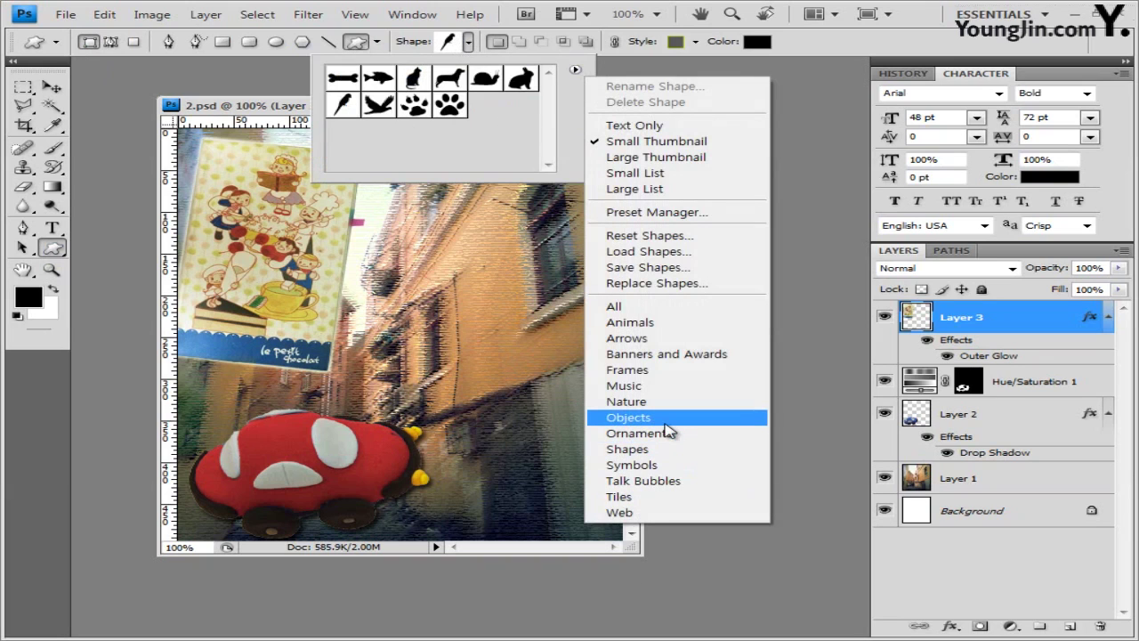
click(687, 338)
click(653, 380)
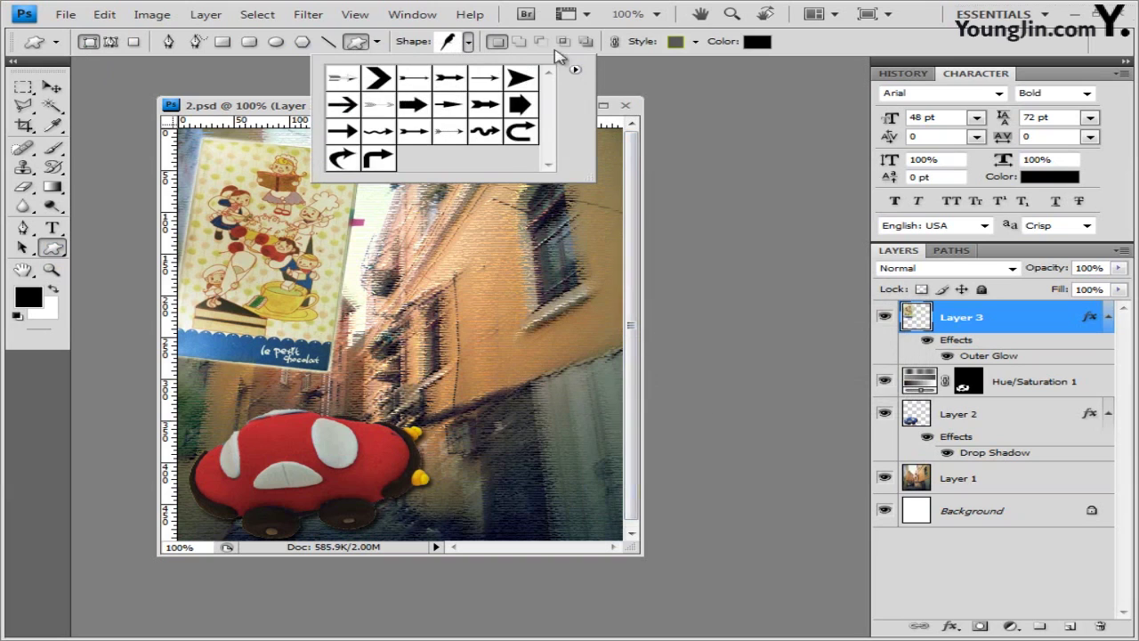
click(485, 138)
click(288, 120)
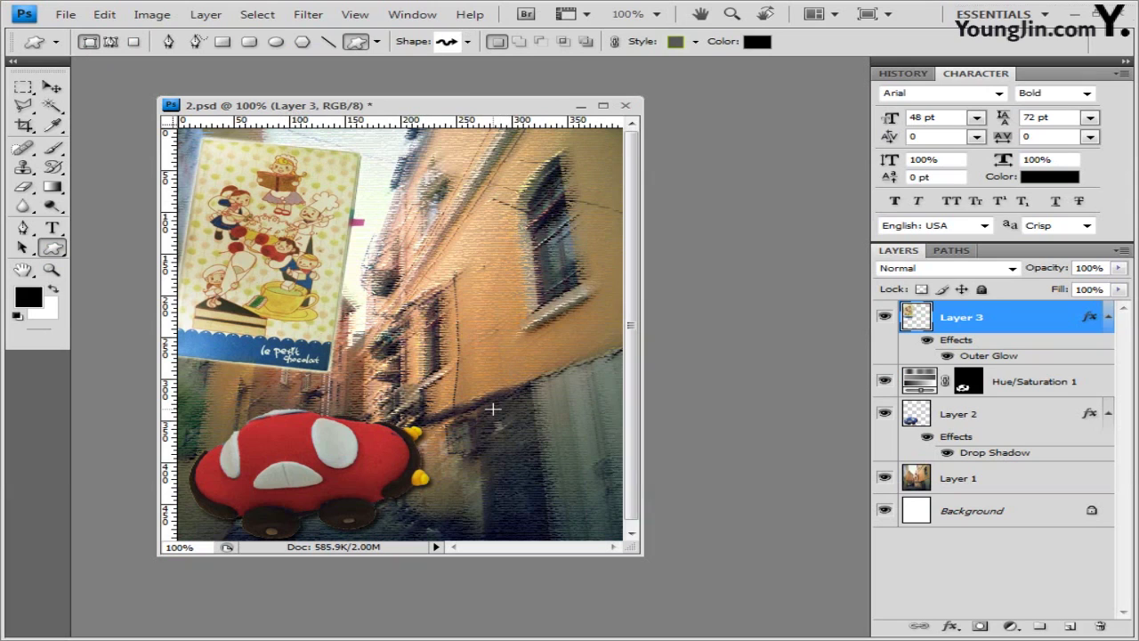
Draw a black wavy arrow about 130 px wide just beyond the car's yellow exhausts, aligned by the grid, and clear its layer style.
key(ctrl+apostrophe)
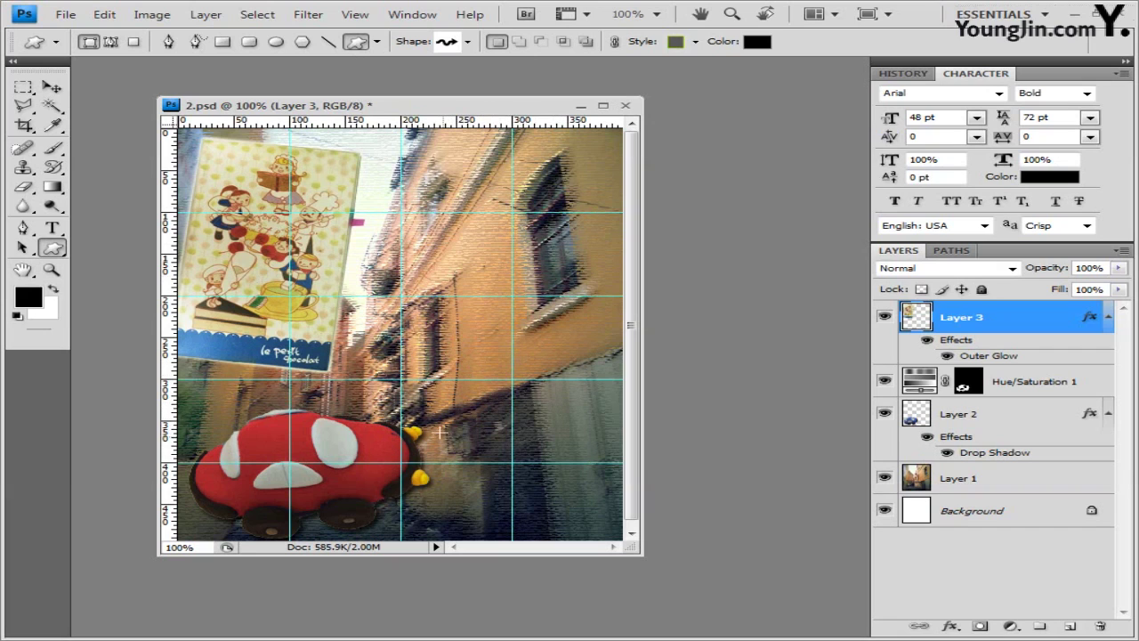
mouse_move(439, 428)
mouse_down()
mouse_move(567, 456)
mouse_move(586, 474)
mouse_up()
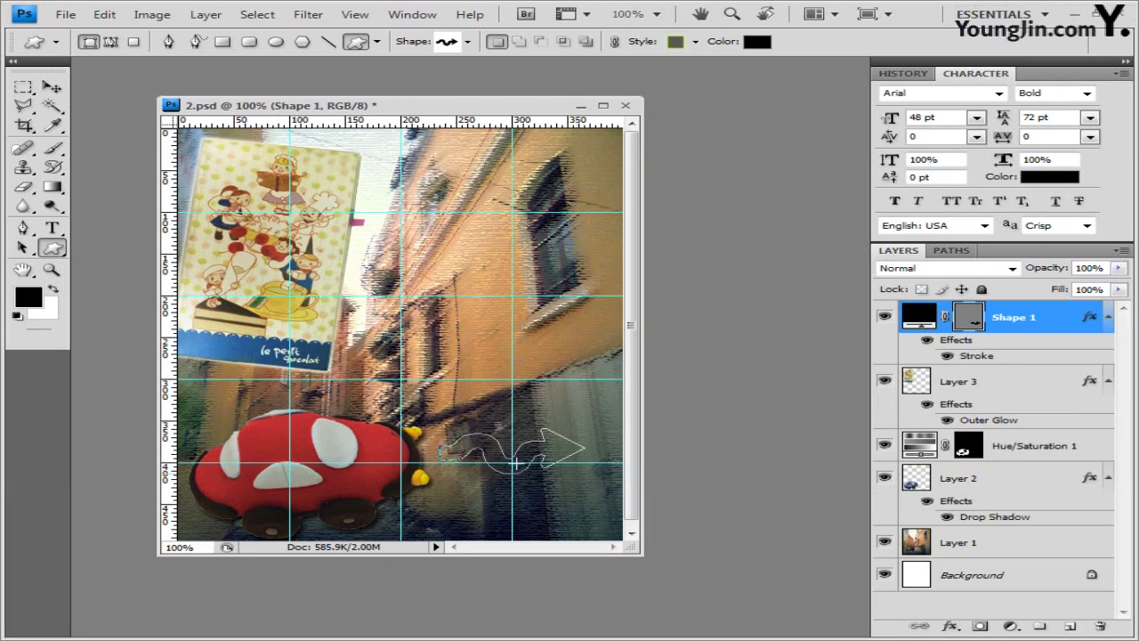
click(695, 41)
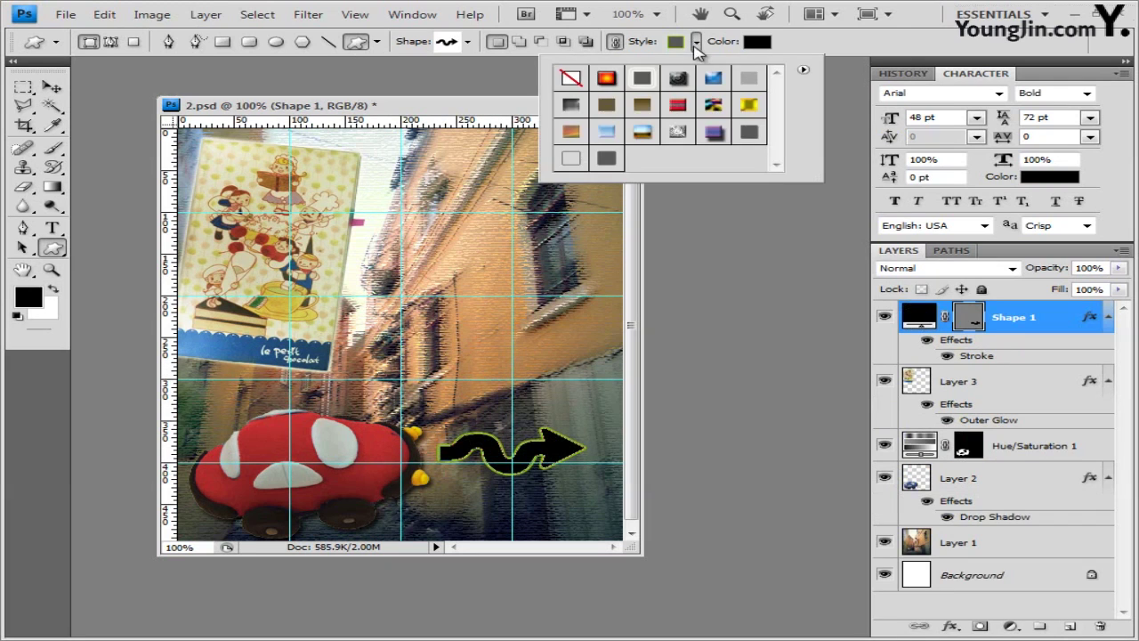
click(571, 78)
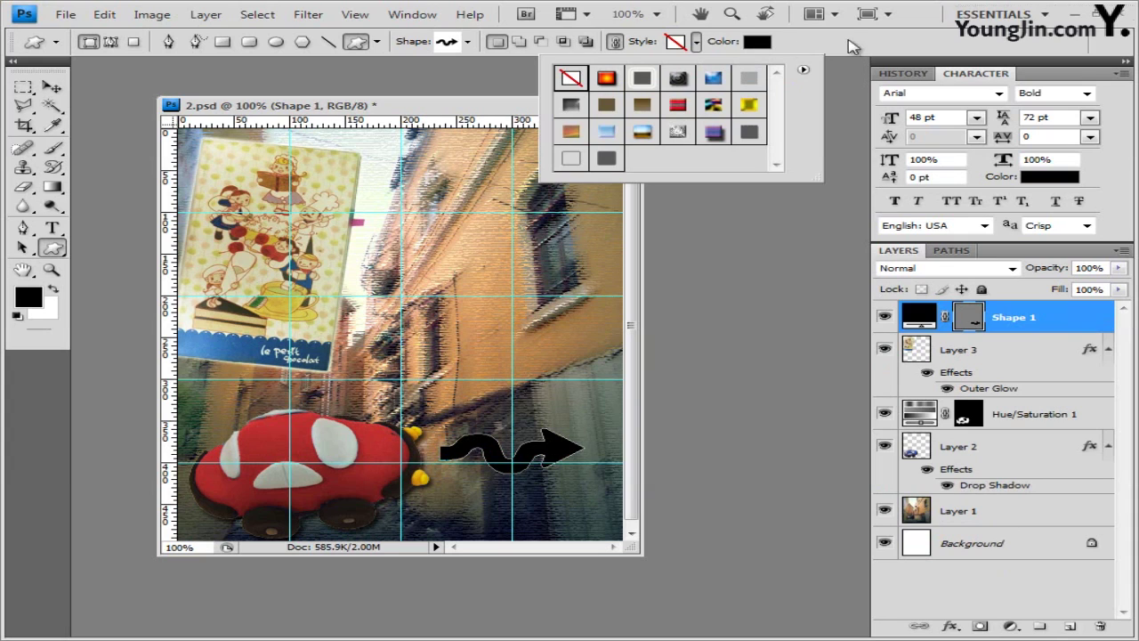
Add a linear Gradient Overlay at 90° to the wavy arrow and set the gradient's first stop colour to ffffff.
click(952, 626)
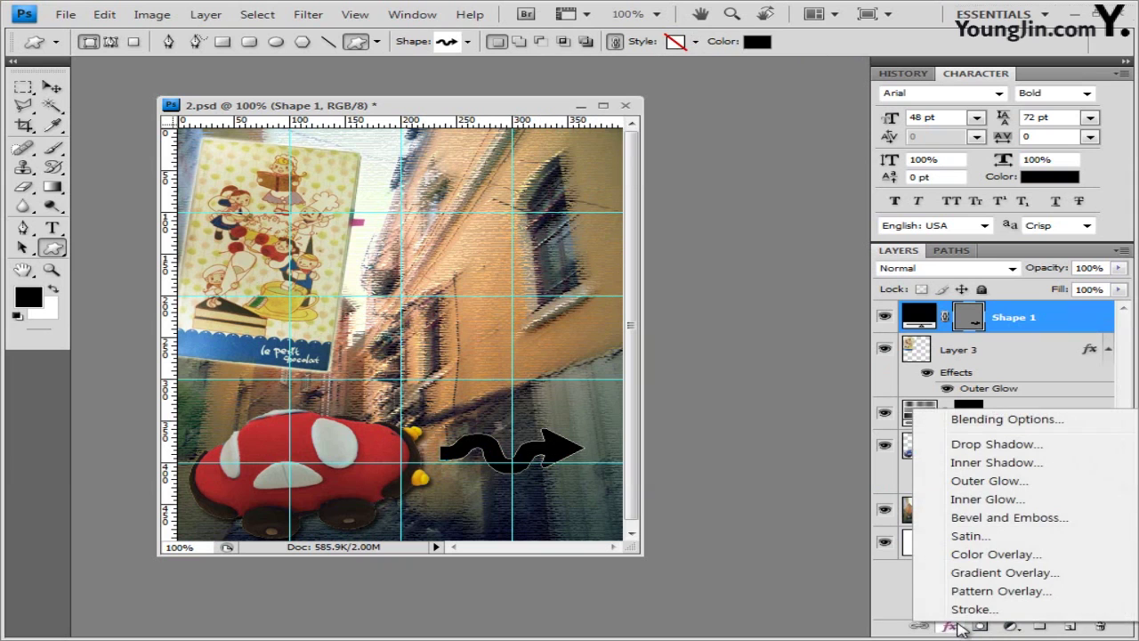
click(1001, 574)
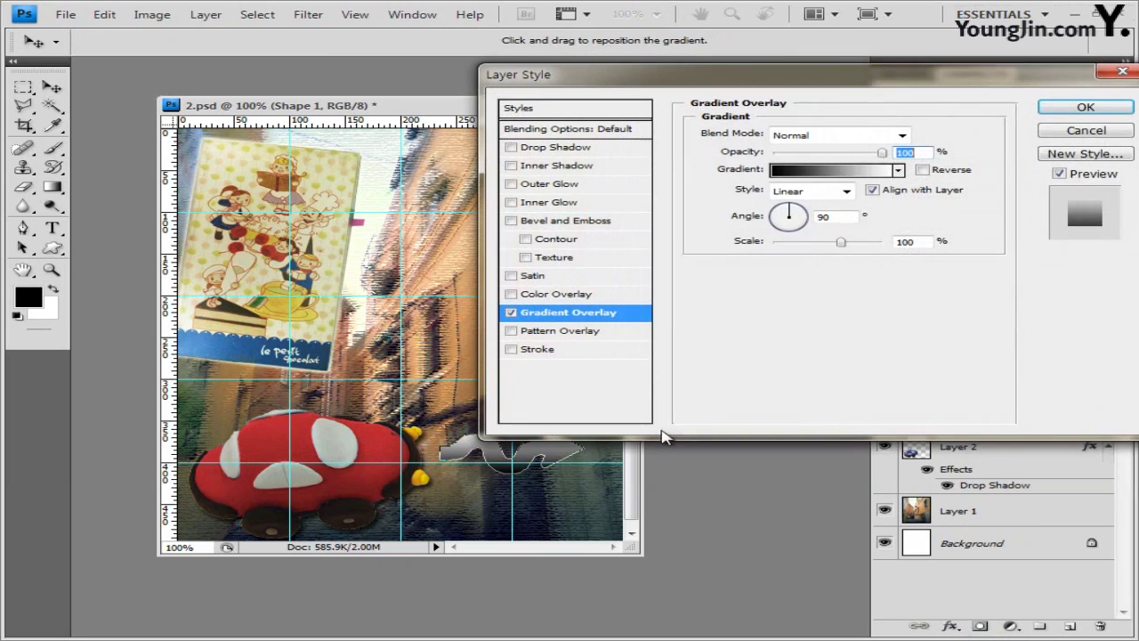
click(846, 175)
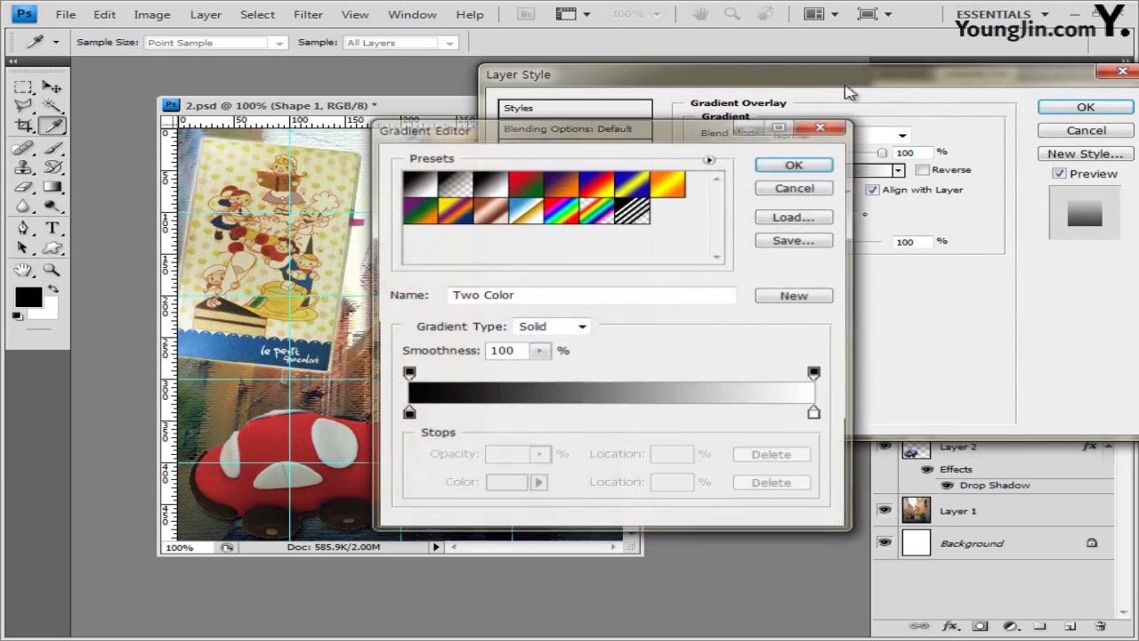
drag(407, 415, 407, 415)
double_click(407, 415)
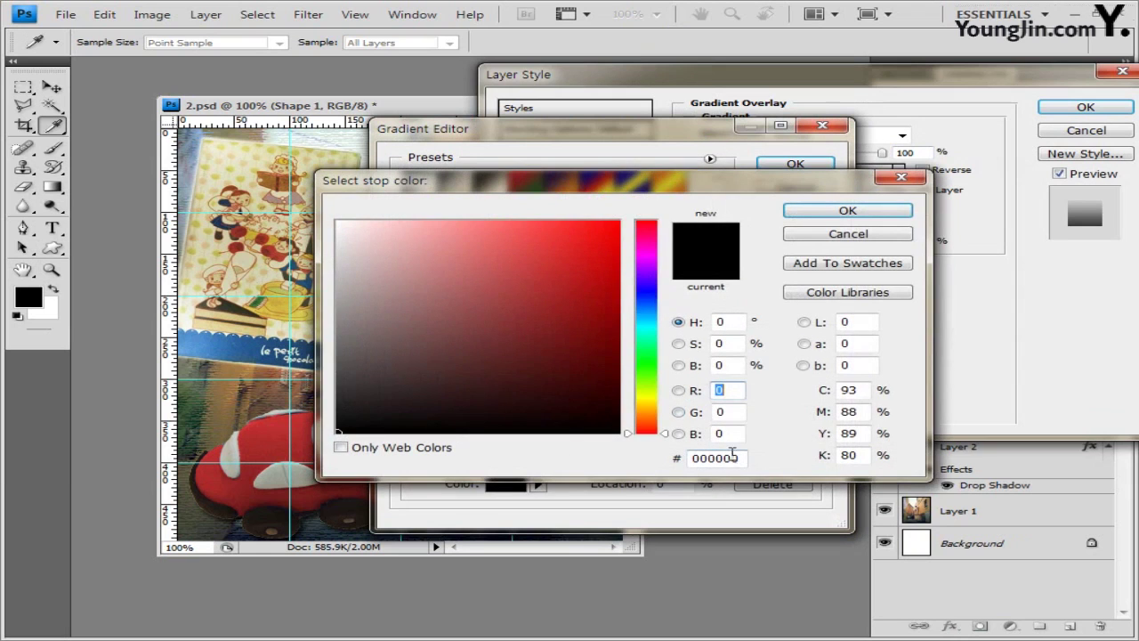
click(338, 223)
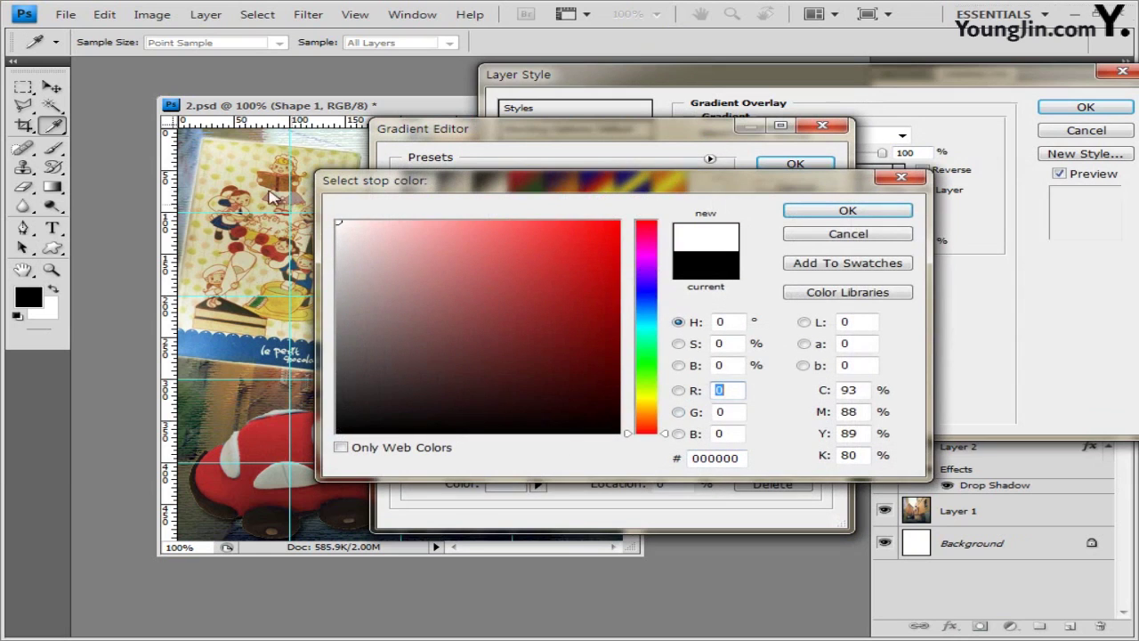
click(704, 458)
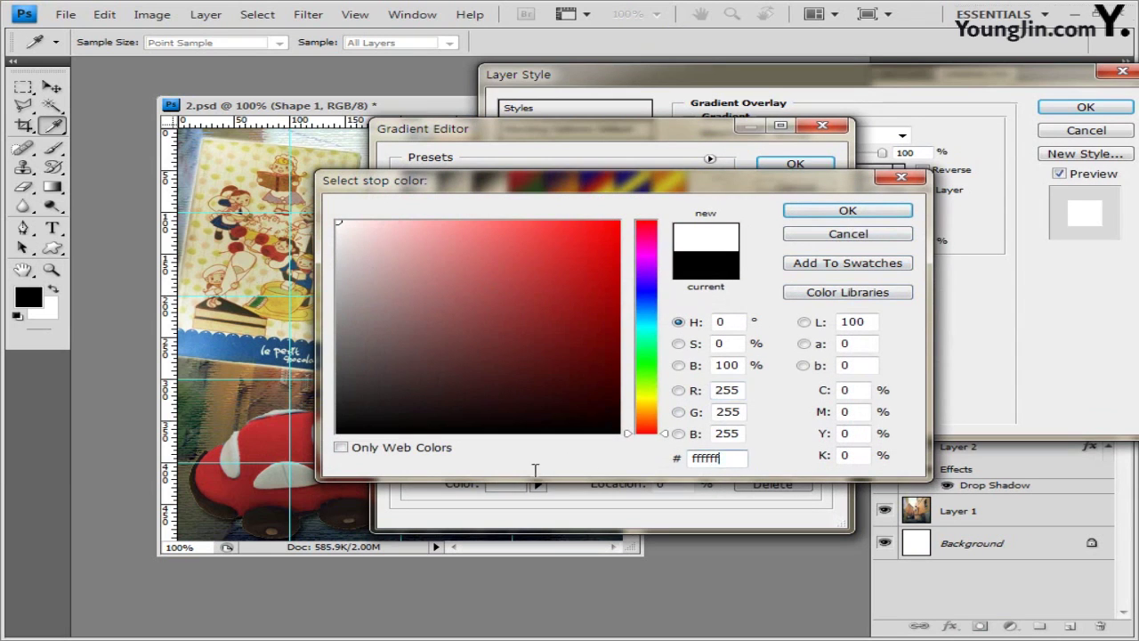
click(882, 210)
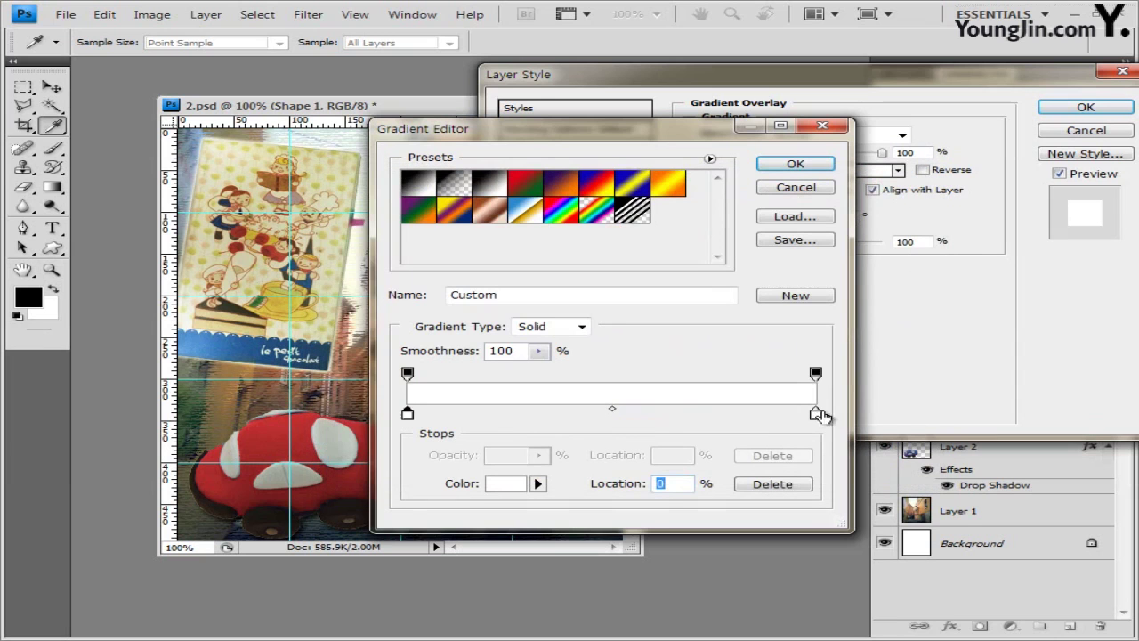
Set the end stop of the arrow's gradient to fff200 and accept the white-to-yellow gradient.
click(815, 415)
double_click(815, 415)
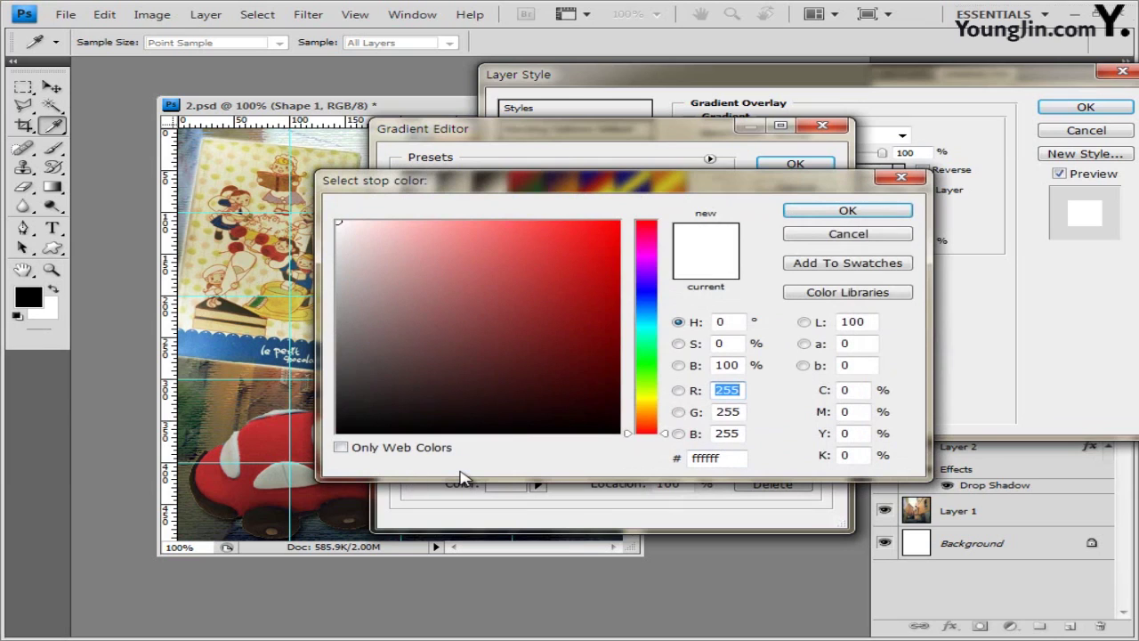
text(203)
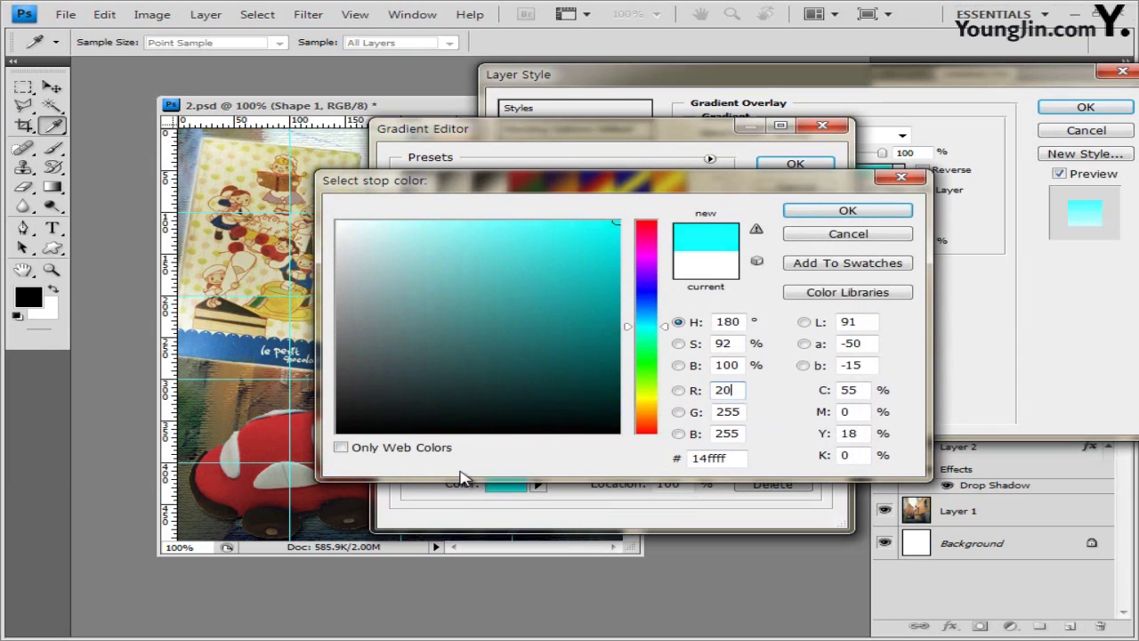
double_click(723, 458)
text(fff200)
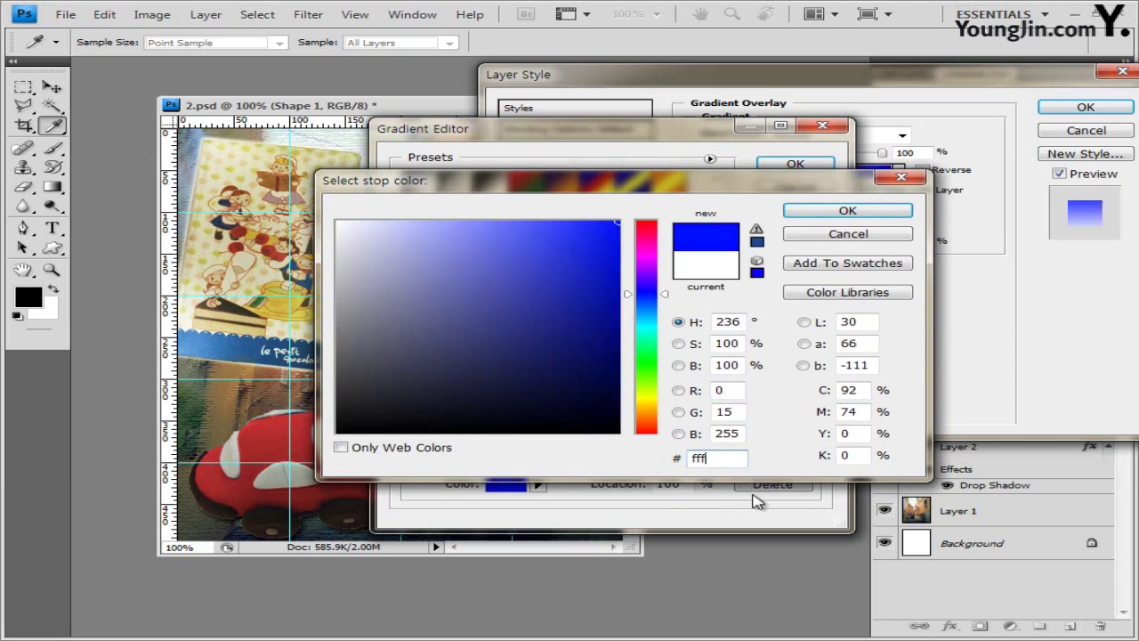
key(Return)
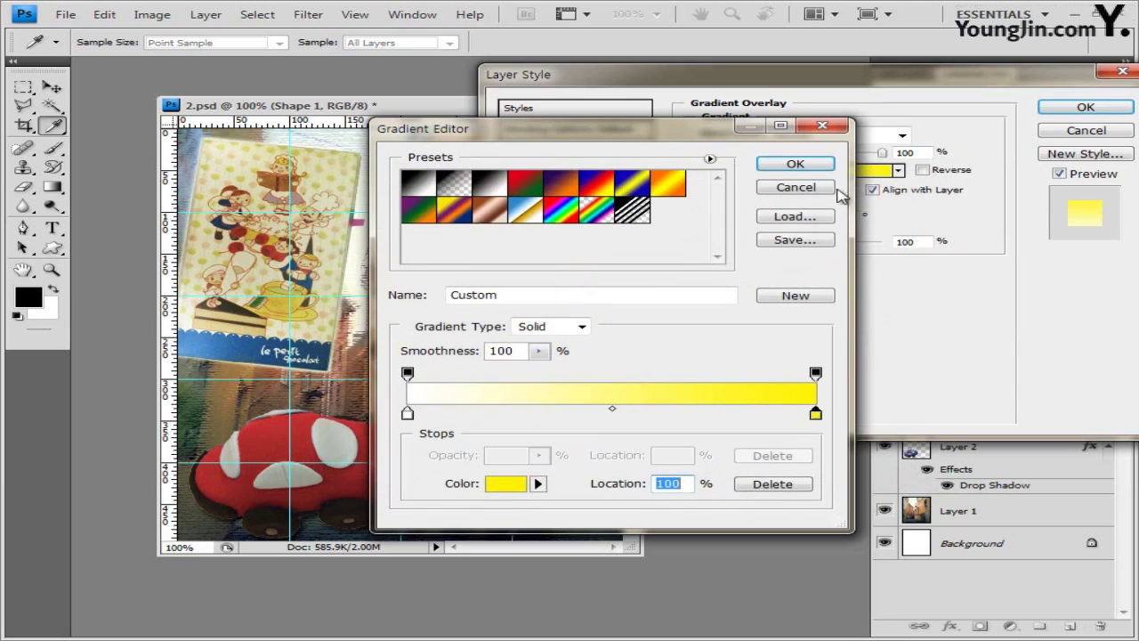
click(821, 166)
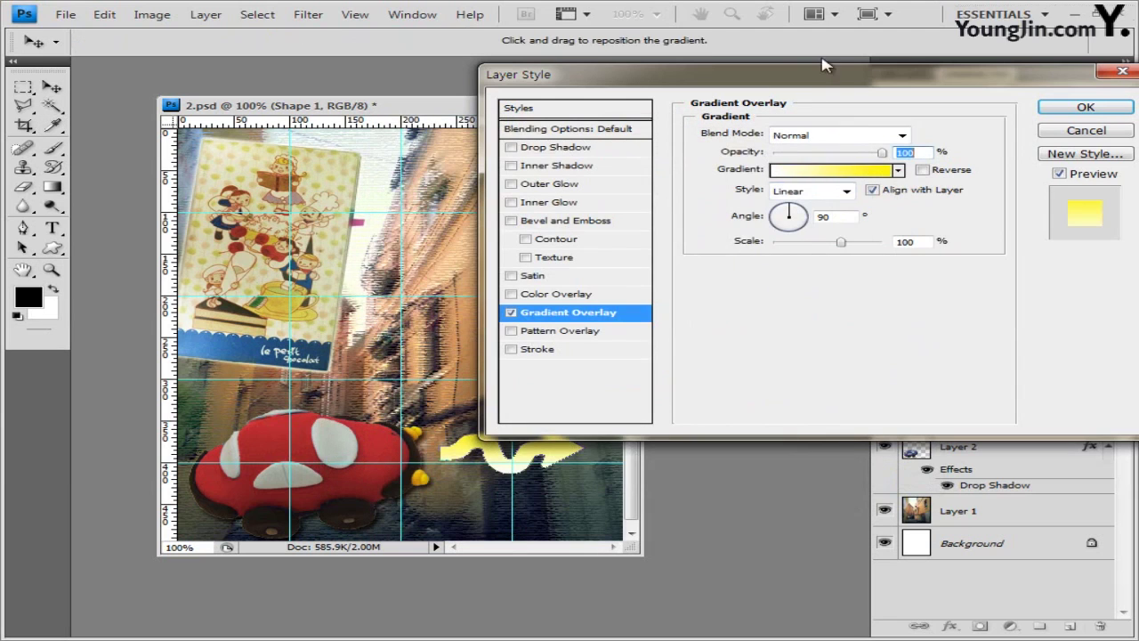
Add a Drop Shadow to the arrow with Multiply blending, 75% opacity, 120° angle, 5 px distance and 5 px size, and apply the style.
click(577, 150)
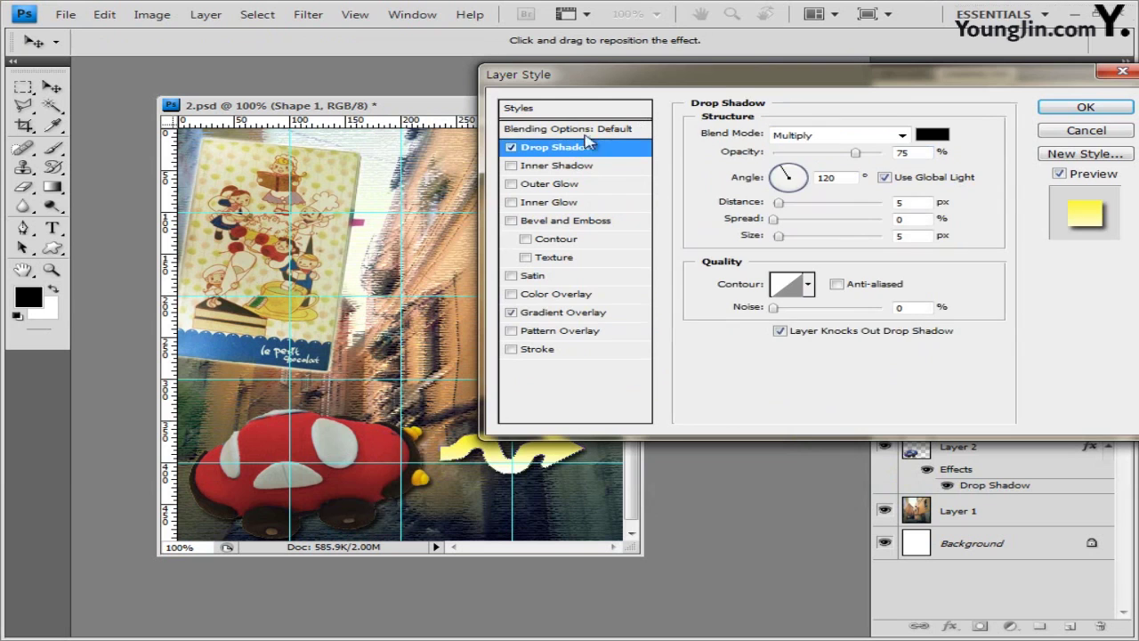
drag(713, 80, 770, 70)
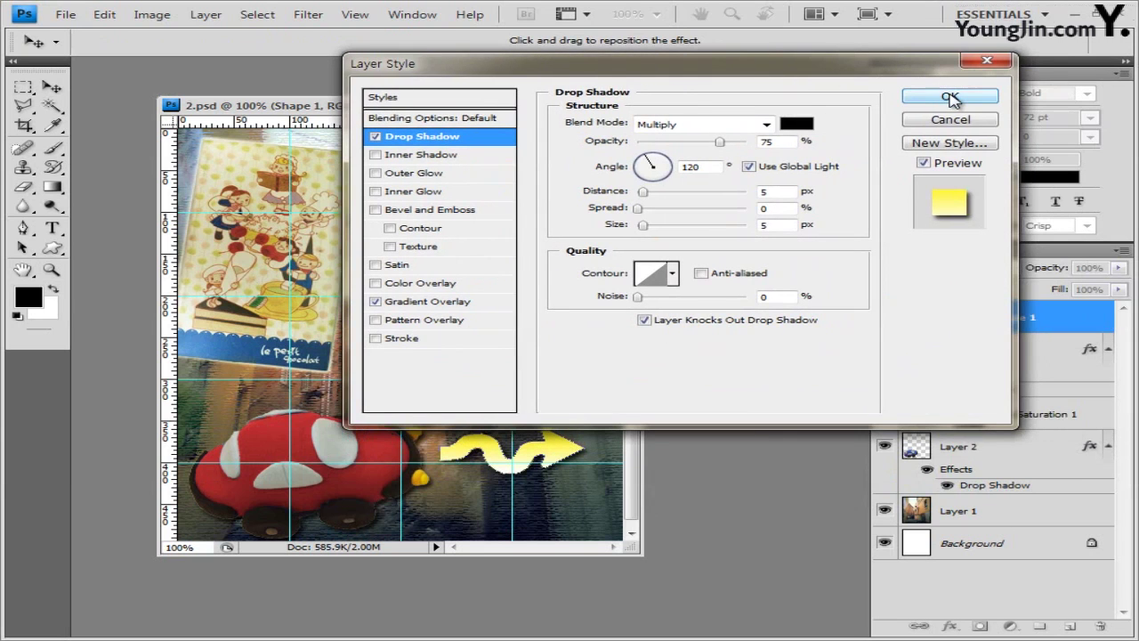
click(951, 98)
Rotate the wavy arrow about 10.4° counterclockwise, stretch its height to about 122% and shift it slightly up.
key(ctrl+t)
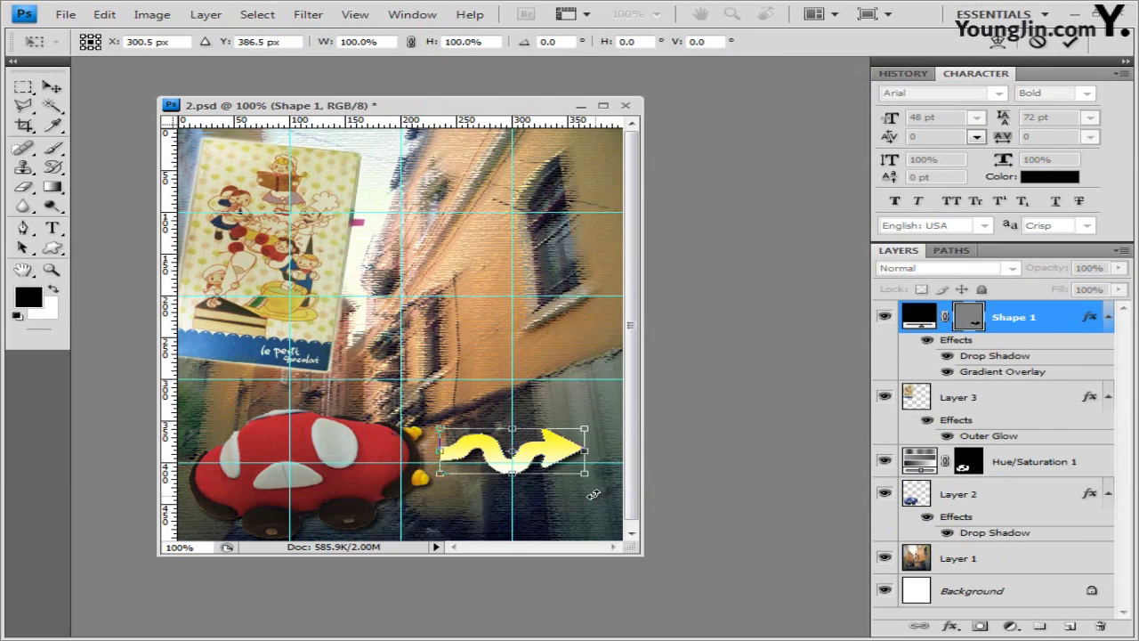
drag(594, 494, 579, 460)
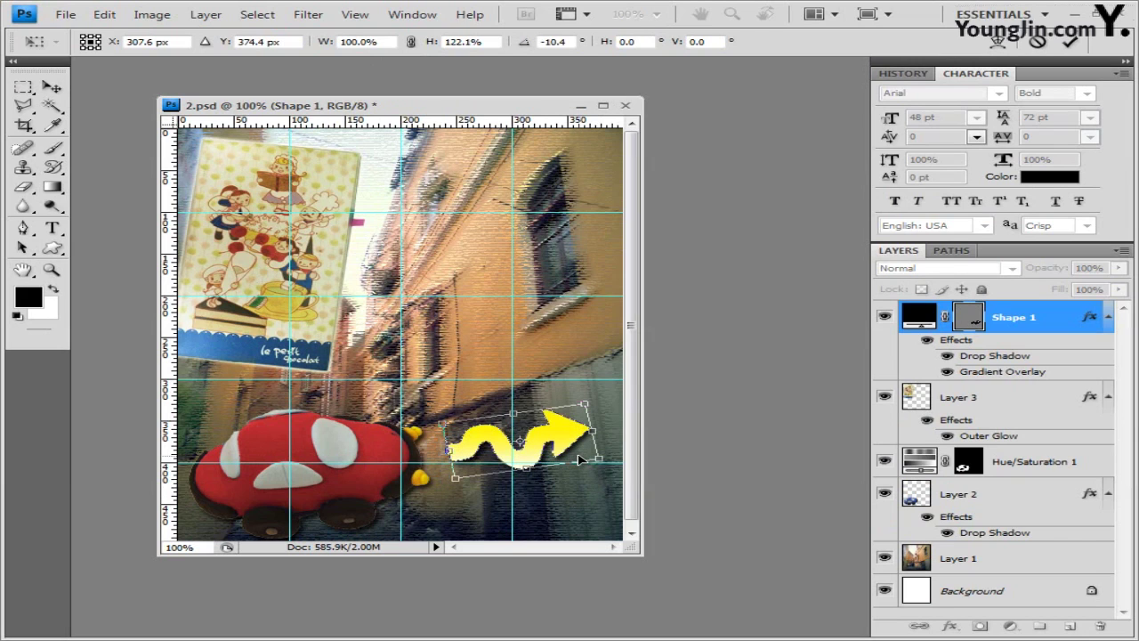
key(Return)
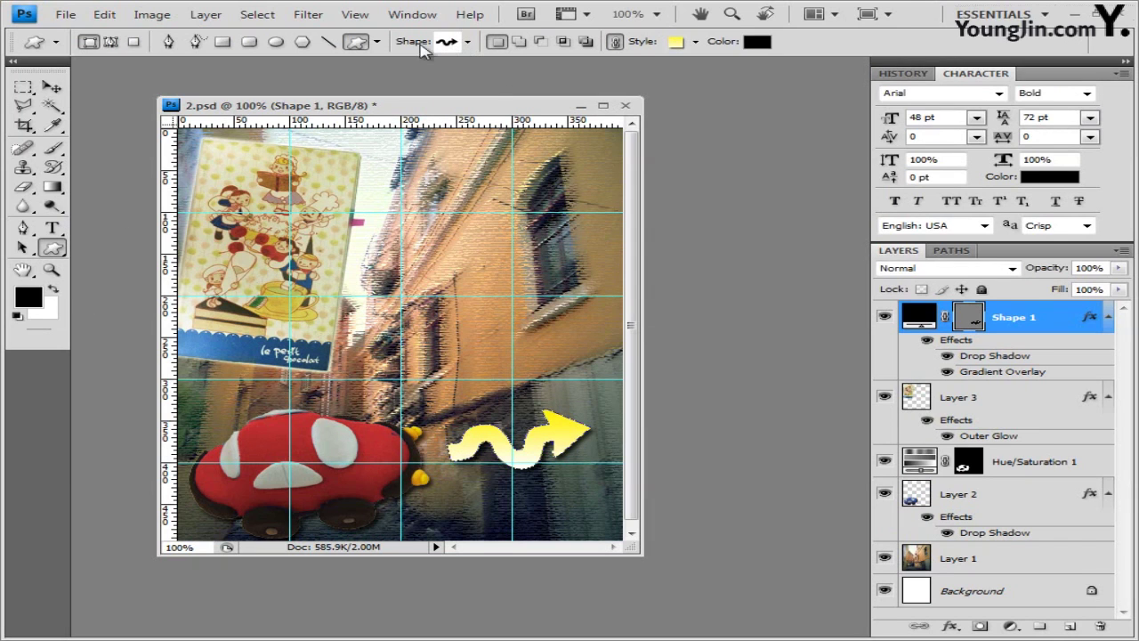
Replace the Custom Shape tool's library with the Objects set and choose the solid footprint with its toes leaning right.
click(469, 44)
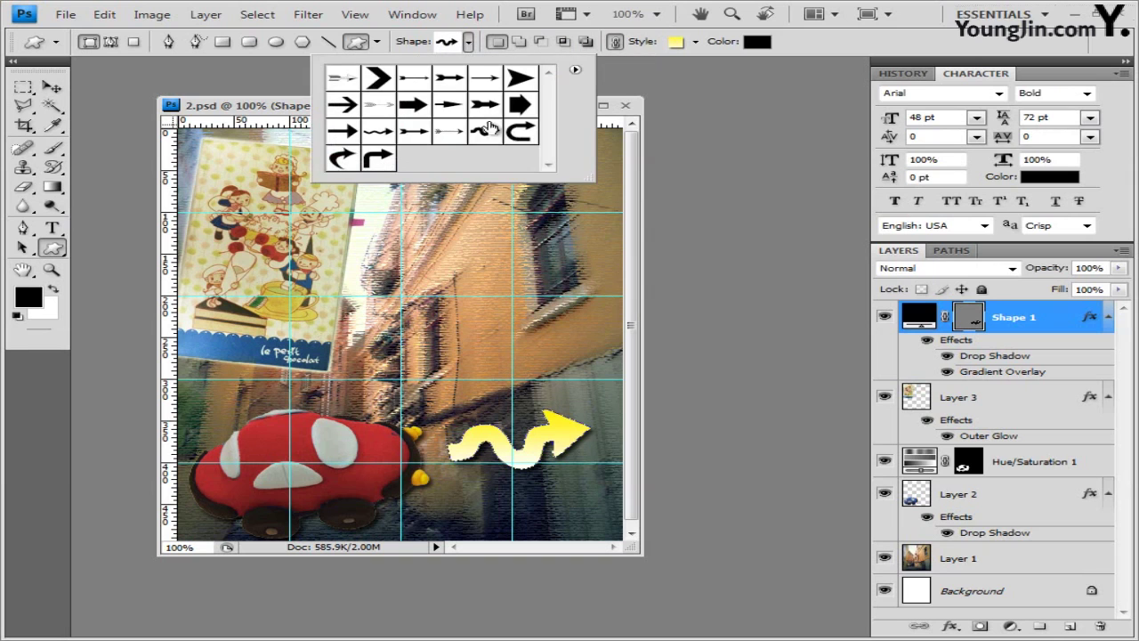
click(575, 70)
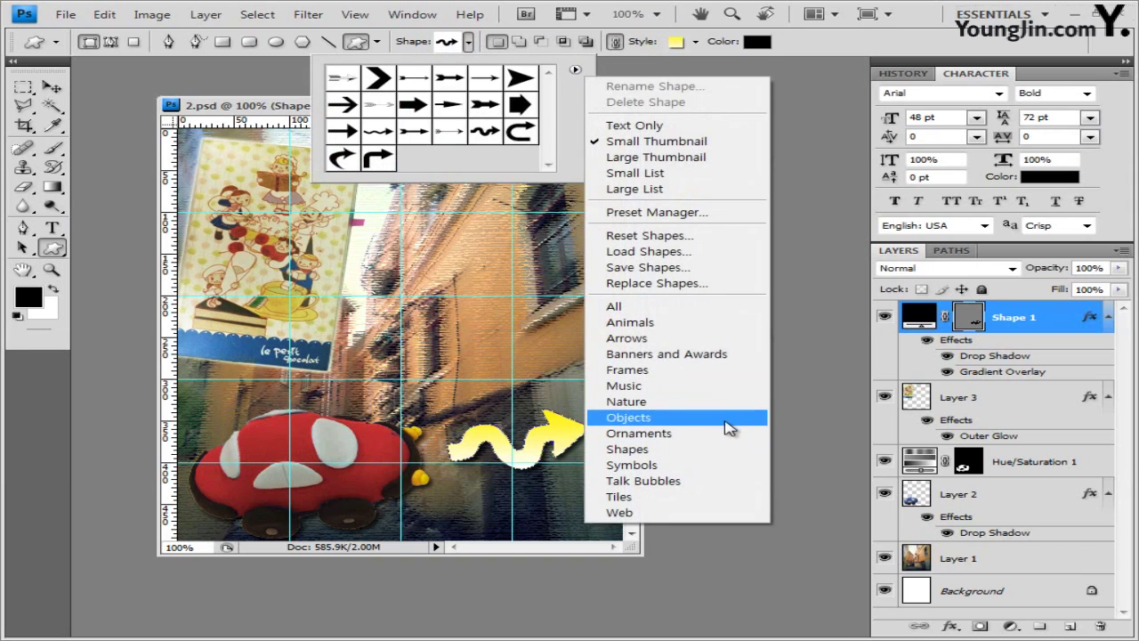
click(726, 422)
click(664, 382)
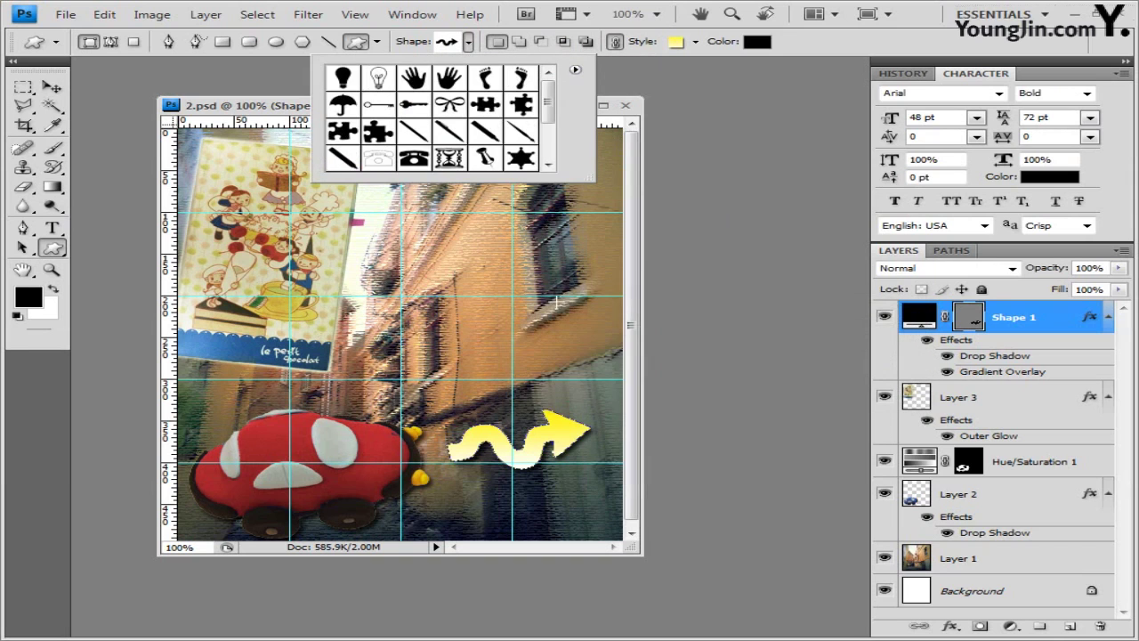
click(492, 85)
key(Return)
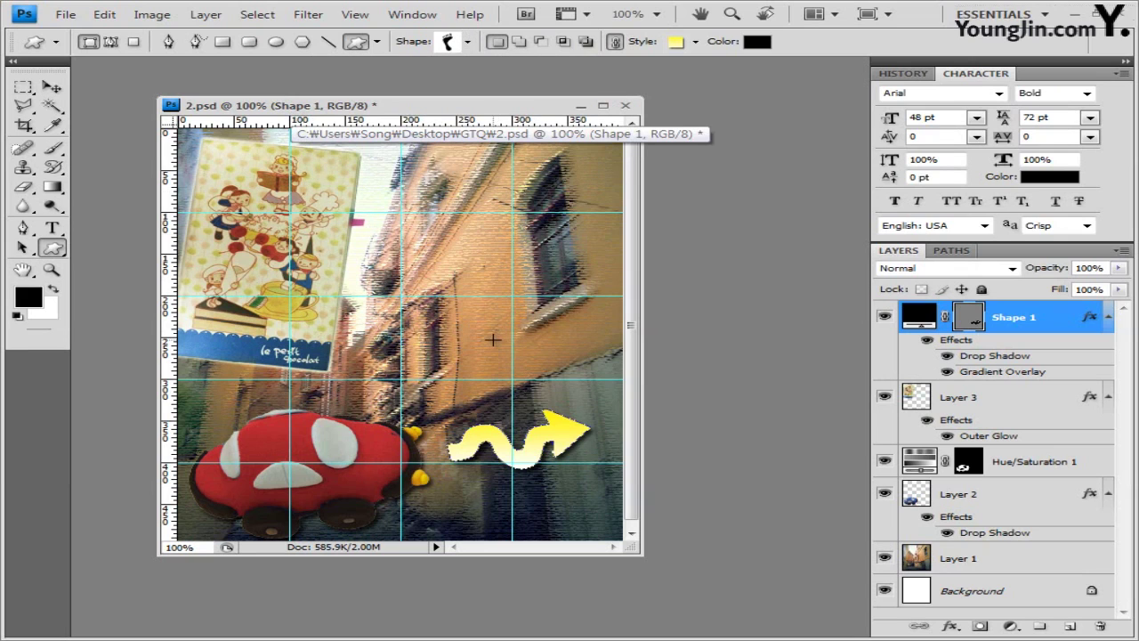
Draw a footprint about 30 px wide and 90 px tall above the wavy arrow and clear its inherited layer style.
drag(464, 306, 498, 380)
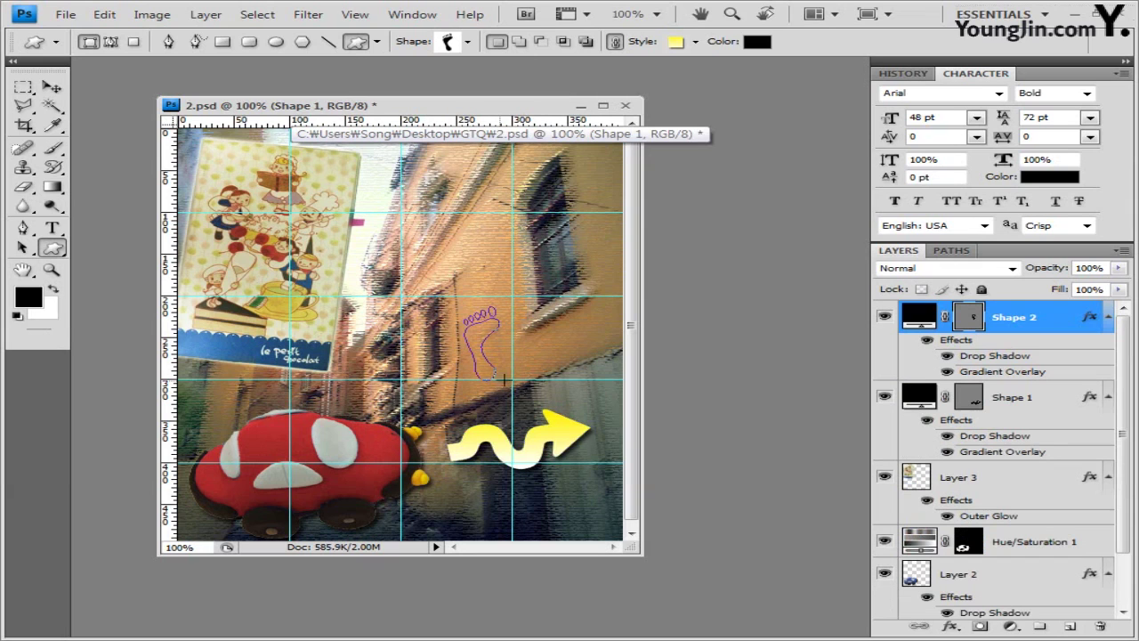
click(696, 42)
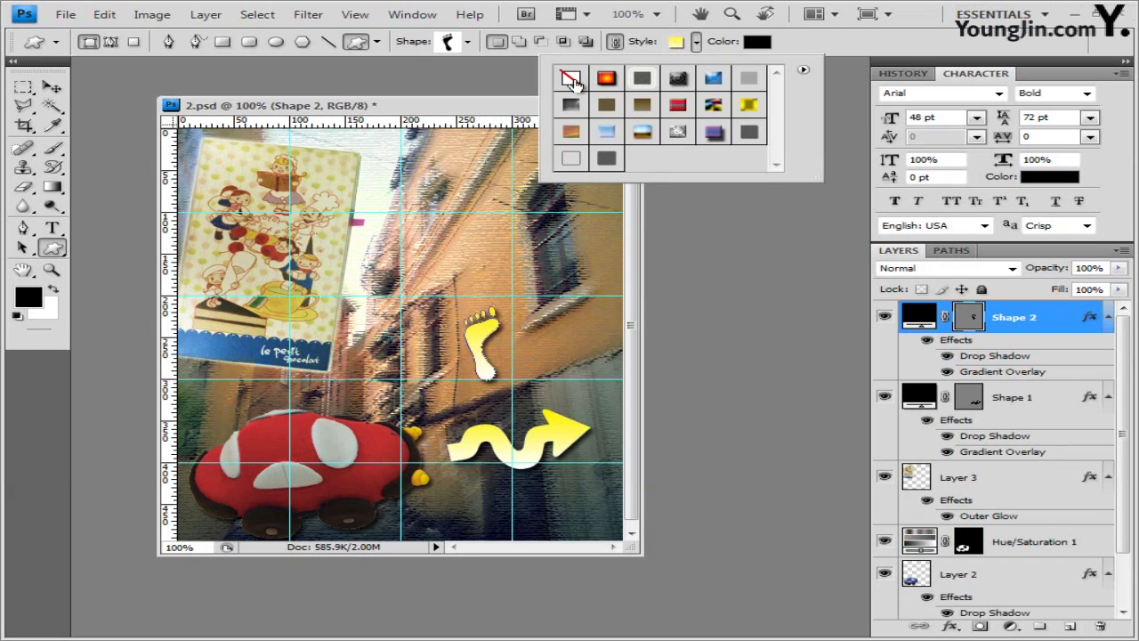
click(573, 80)
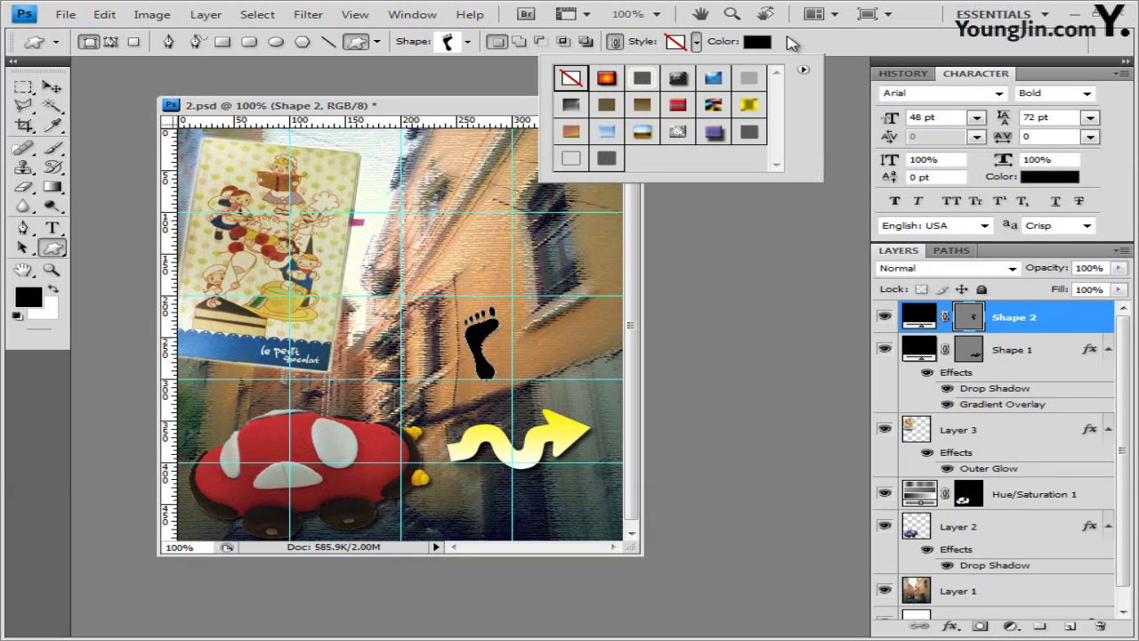
Set the footprint shape's fill colour to 306ba9.
click(758, 42)
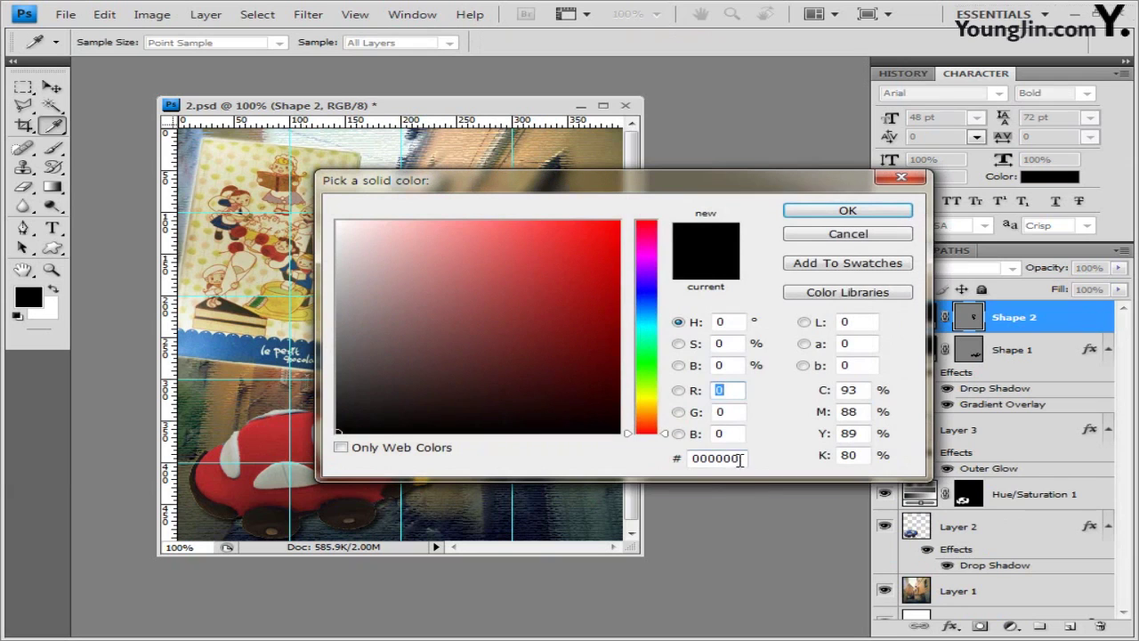
click(740, 459)
text(30)
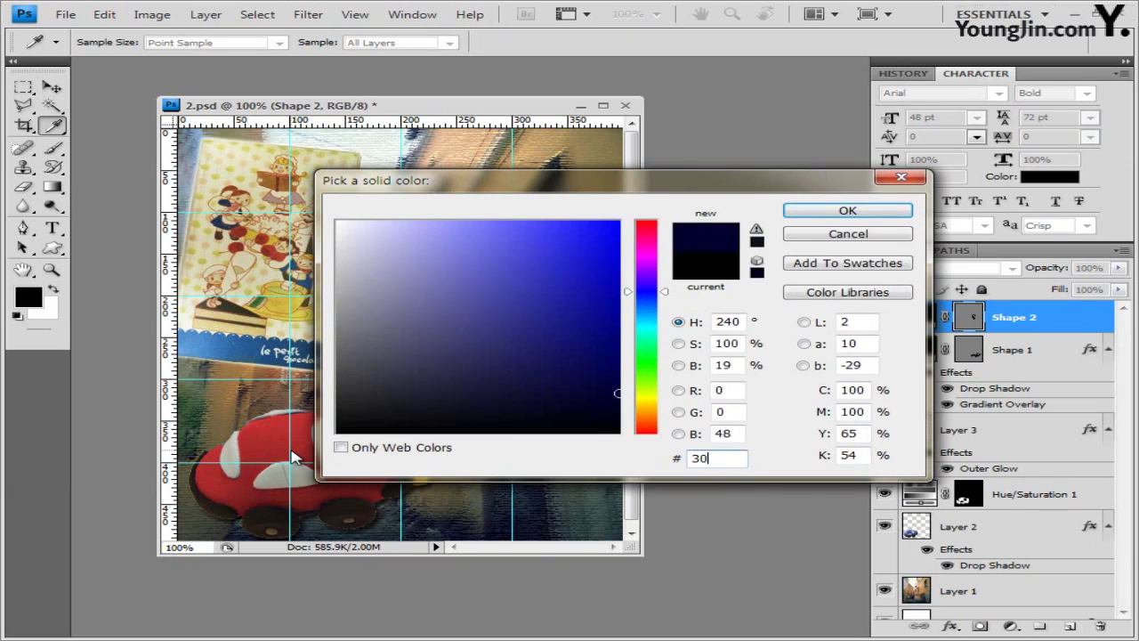
text(6ba)
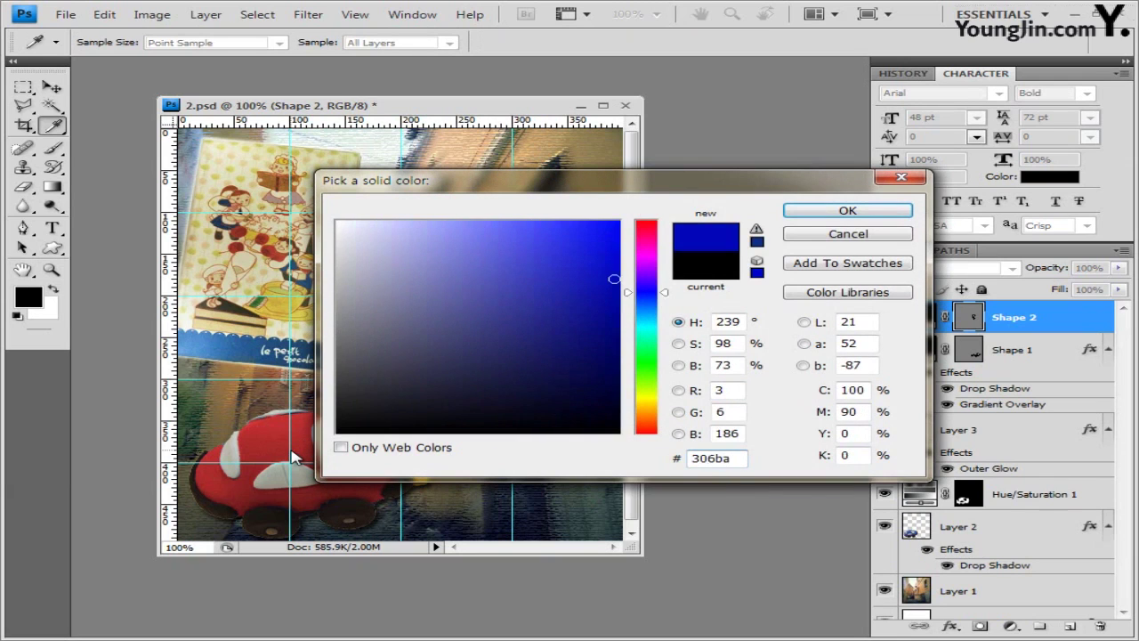
text(9)
key(Return)
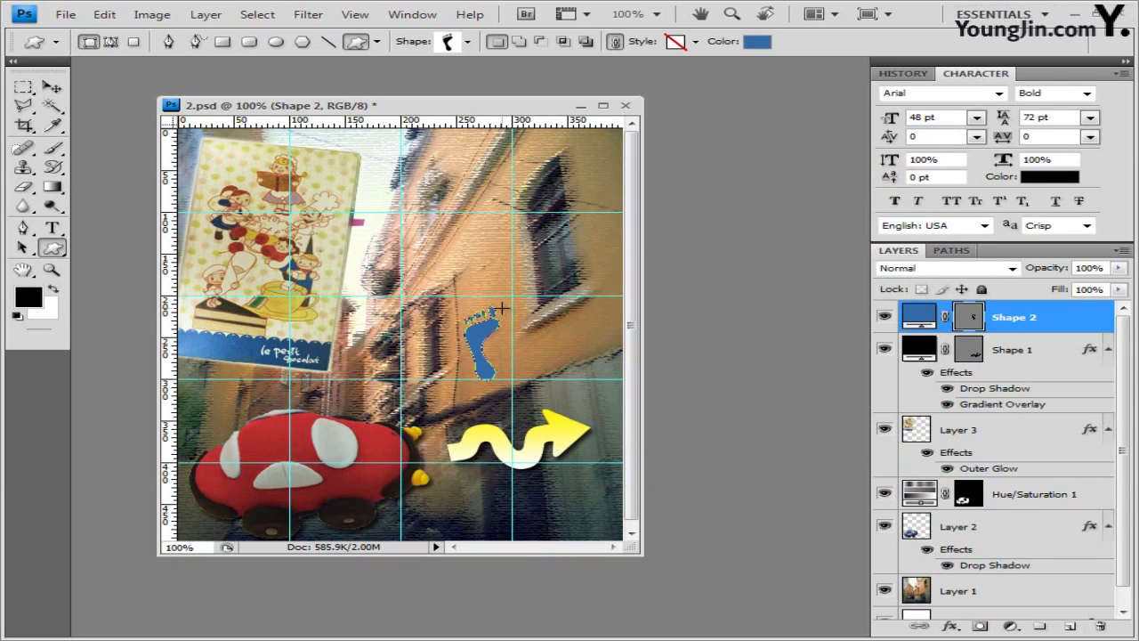
Add an Outer Glow layer style to the footprint with Screen blending, 75% opacity, 0% spread and 5 px size.
click(951, 627)
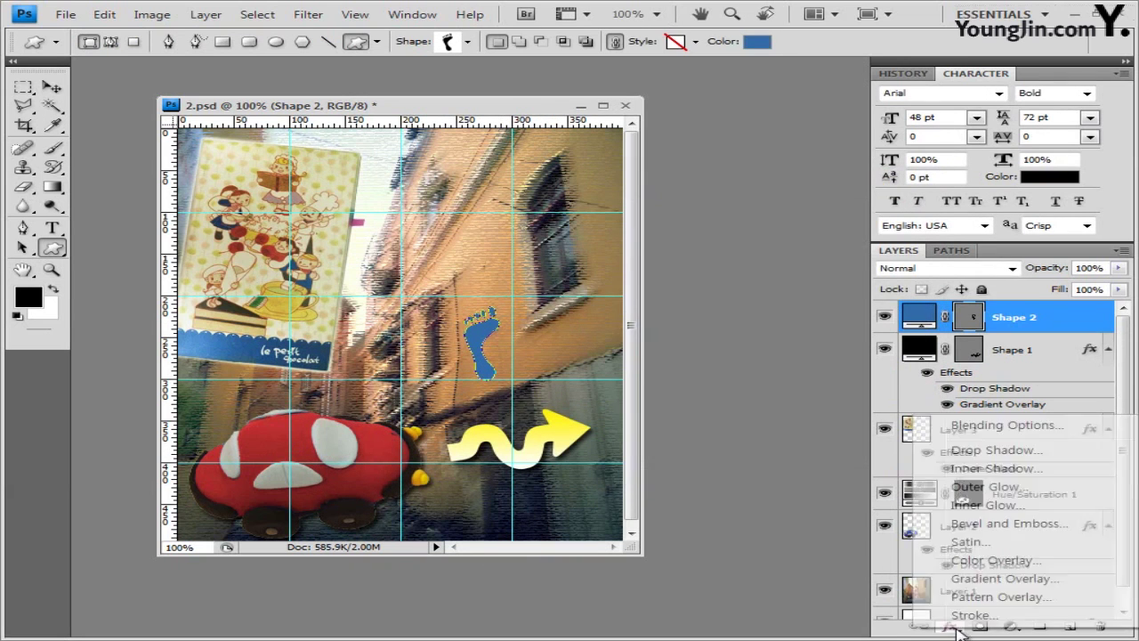
click(1023, 491)
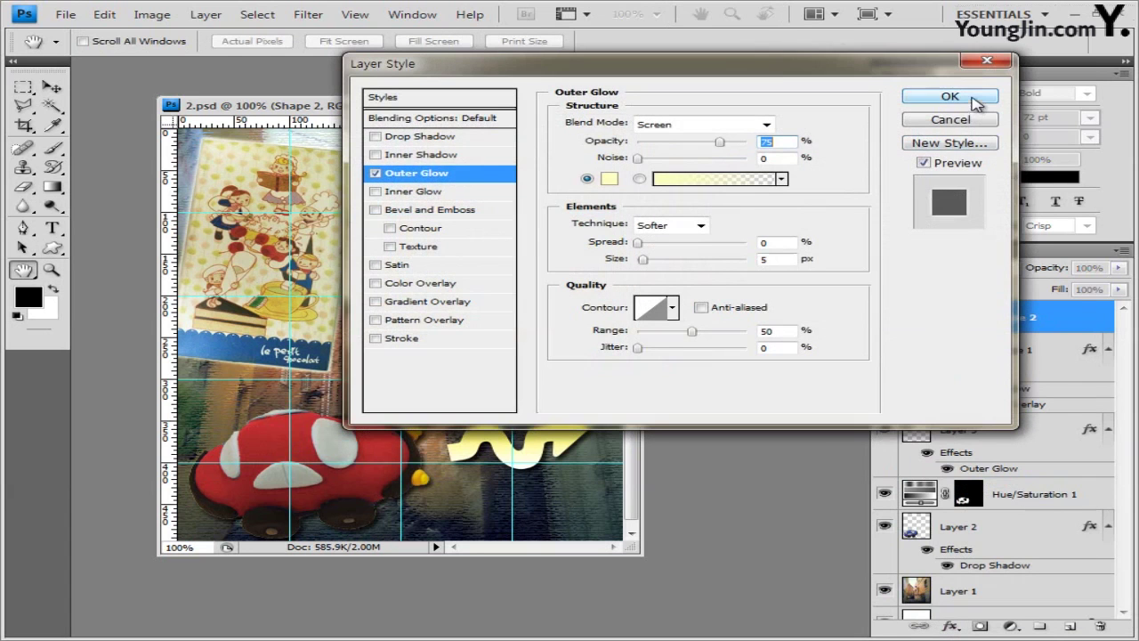
click(977, 96)
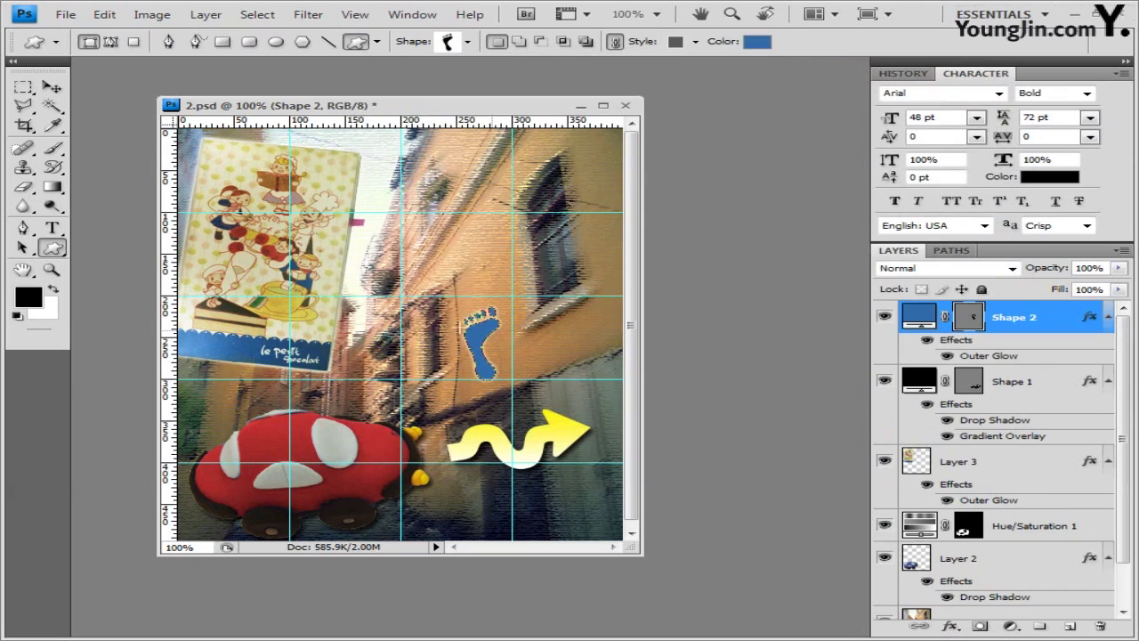
Enlarge the footprint to about 144% width and 122% height, keeping its base just above the arrow.
click(51, 87)
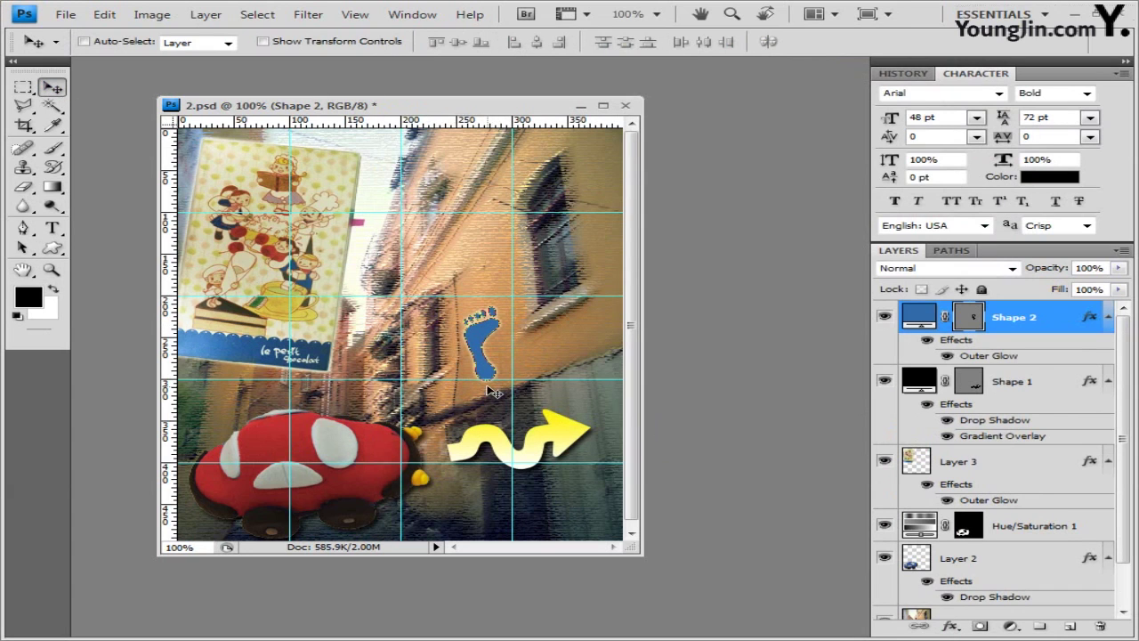
key(ctrl+t)
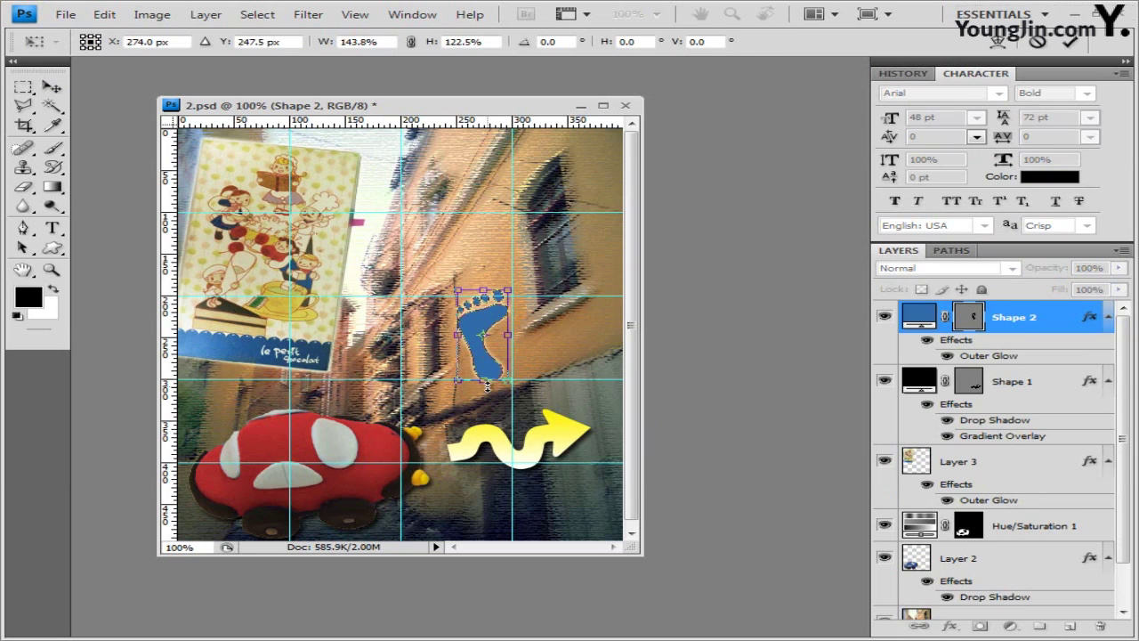
key(Return)
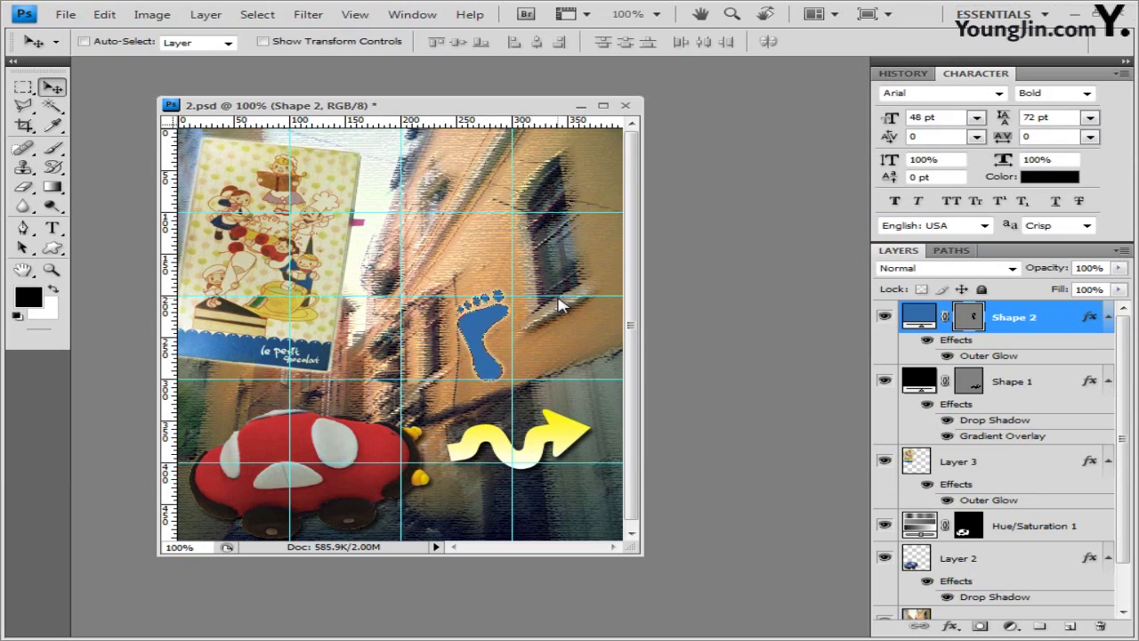
Start a horizontal text over the notebook's upper part, using the 궁서 font at 50 pt.
click(56, 229)
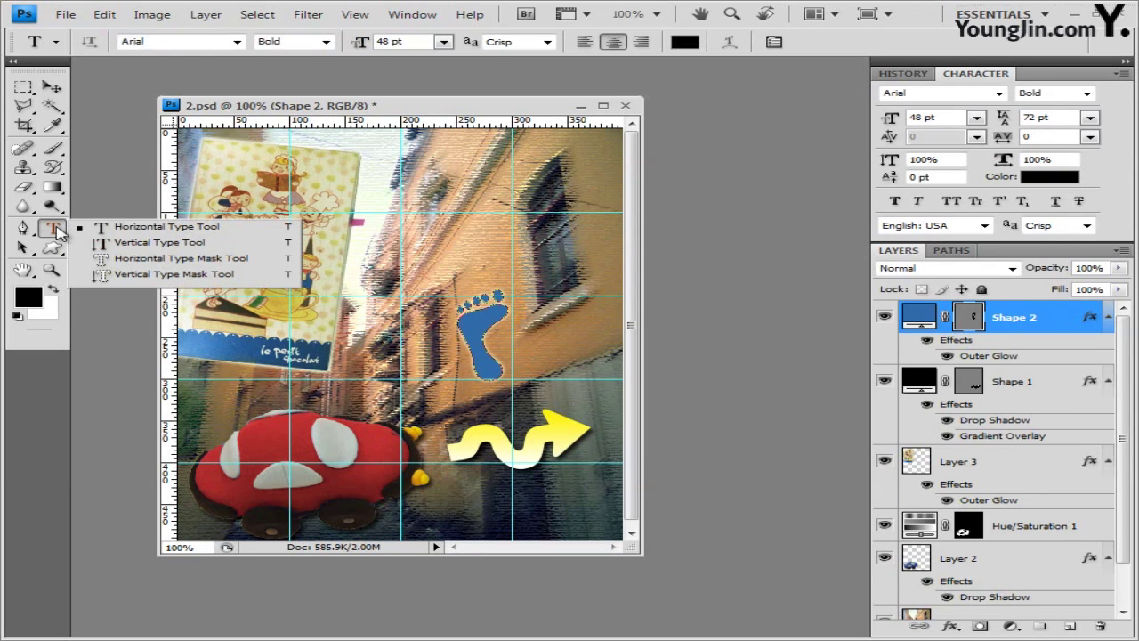
click(132, 229)
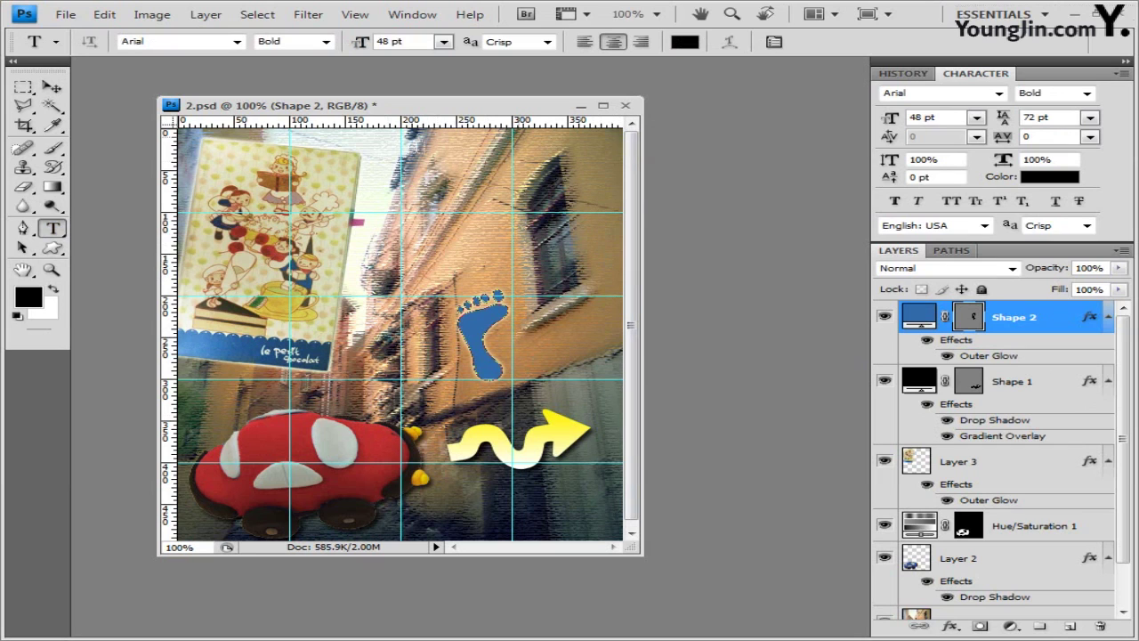
click(341, 184)
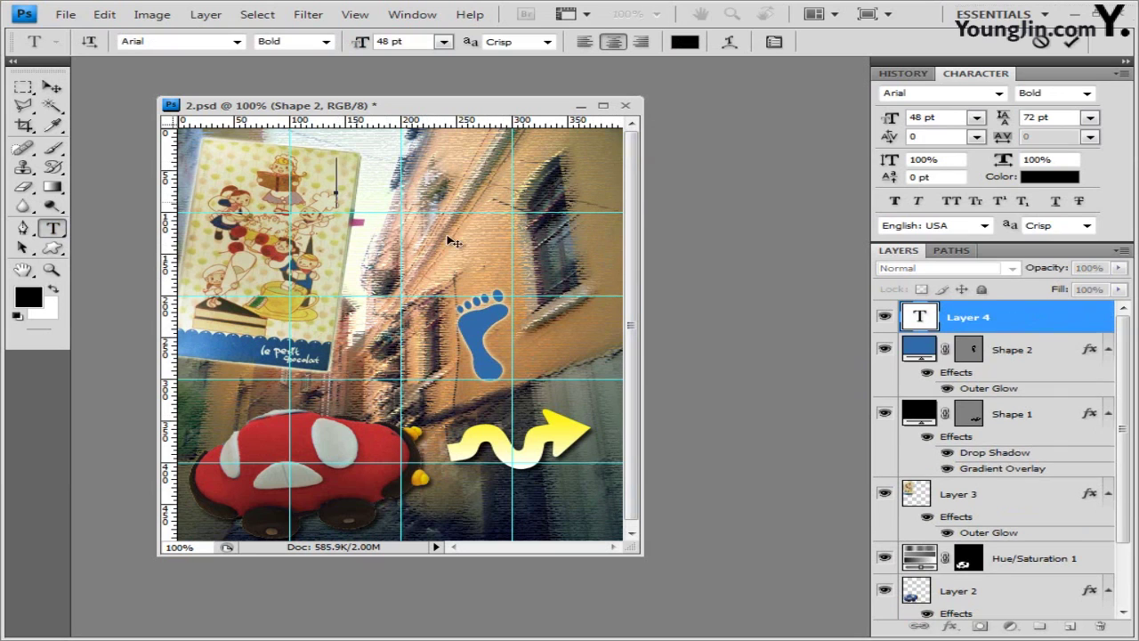
click(238, 42)
drag(469, 59, 469, 118)
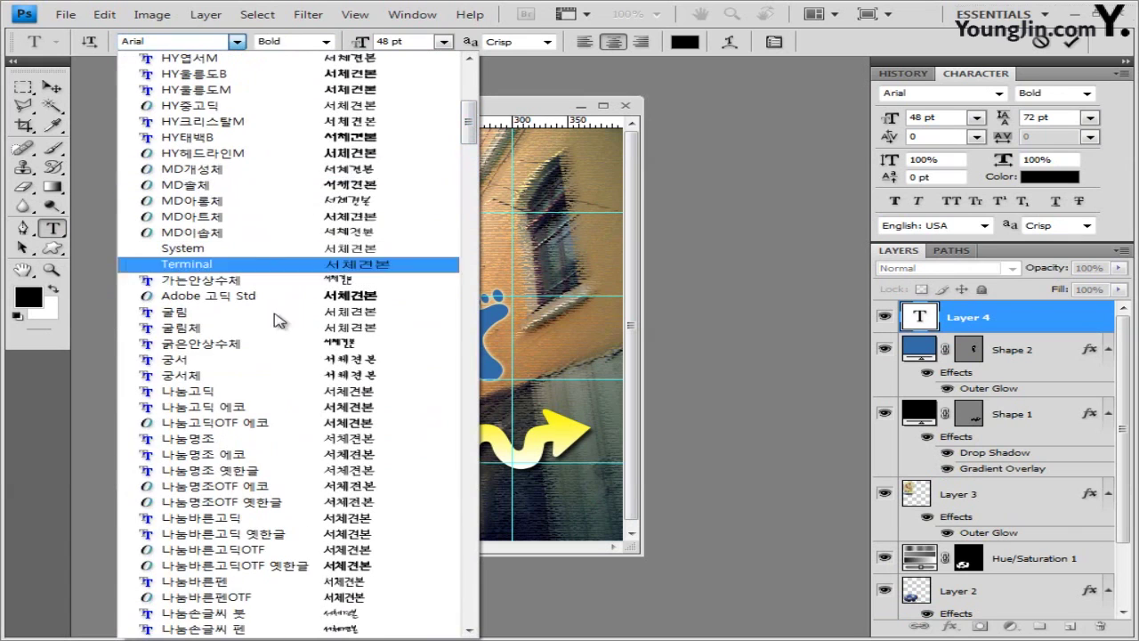
click(273, 360)
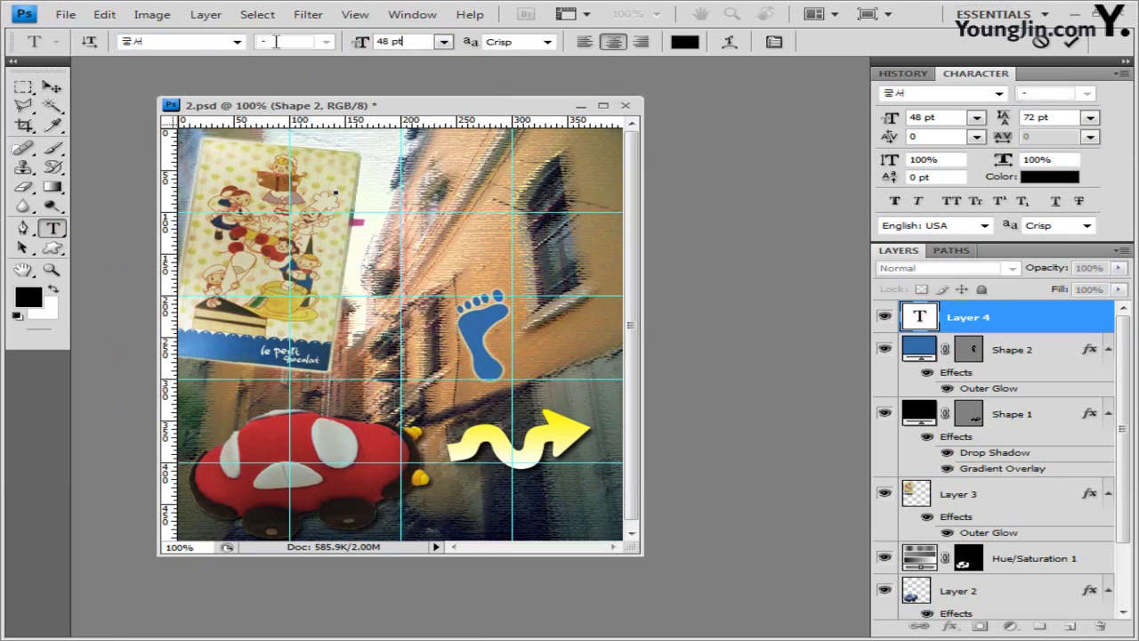
key(Tab)
text(5)
Set the text colour to white (ffffff) and write "나를 찾아" and "떠나는 여행" on two lines.
click(685, 42)
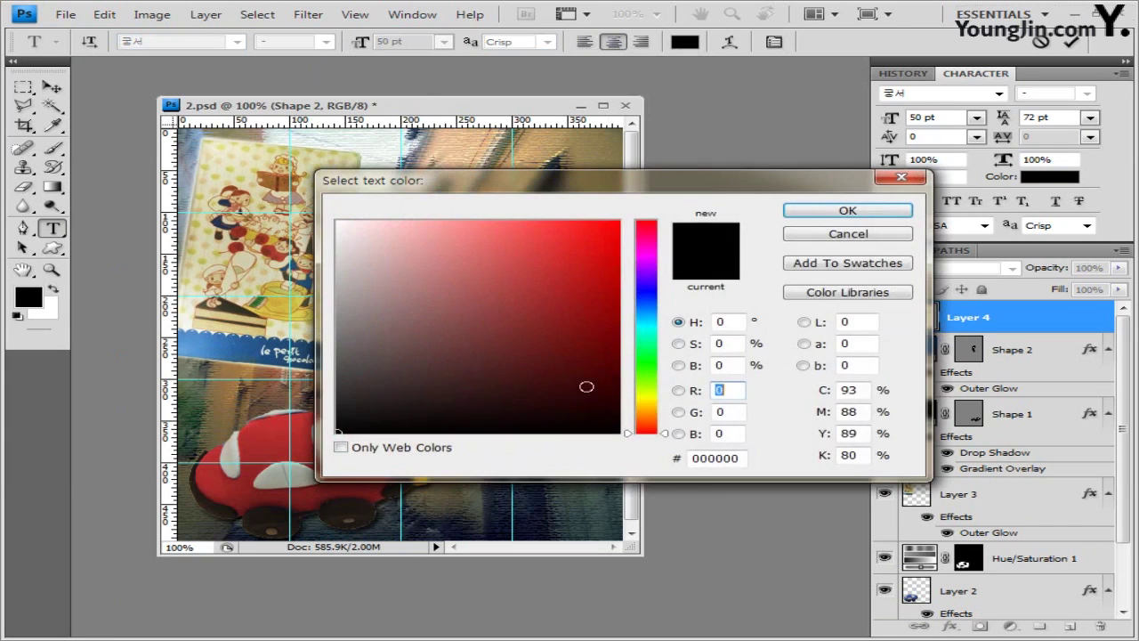
drag(587, 386, 337, 222)
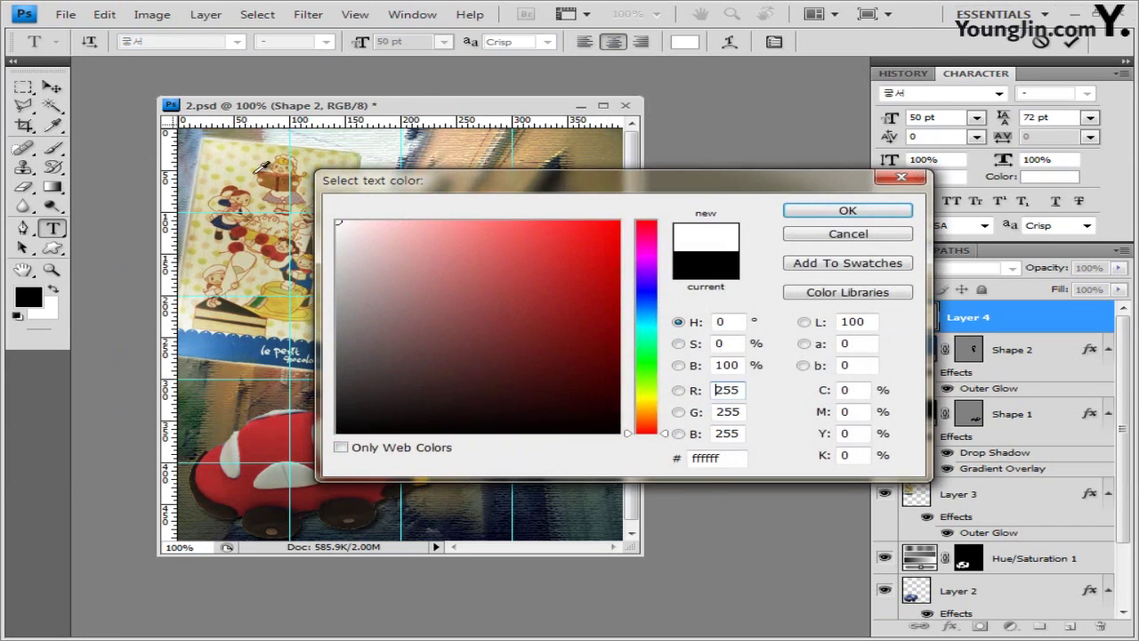
click(880, 220)
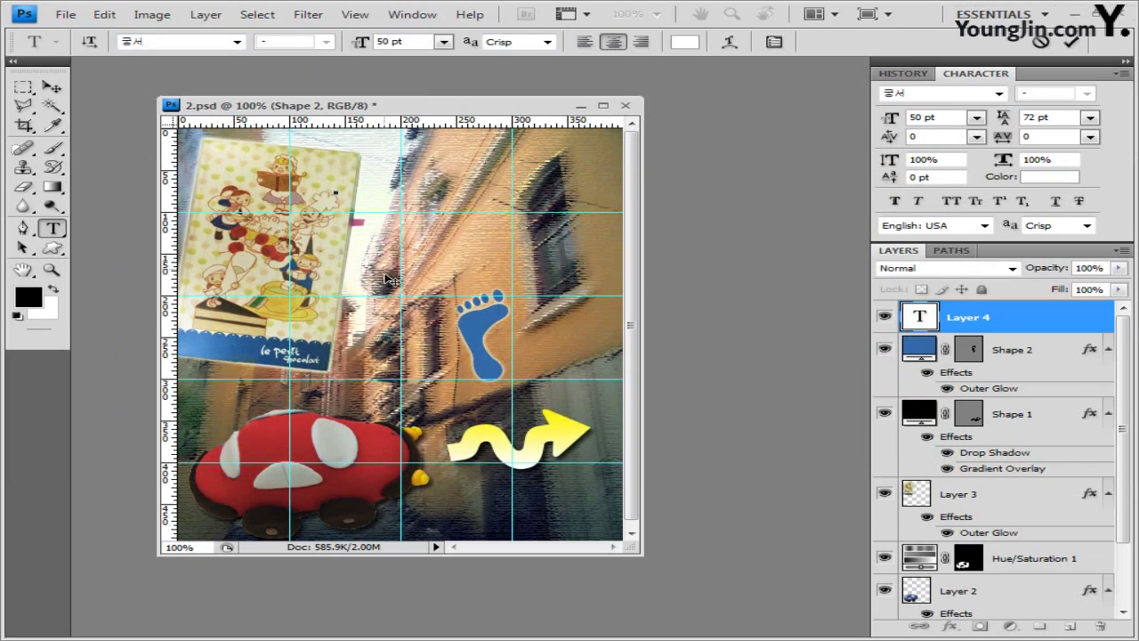
text(나를 찾아 떠나는 여행)
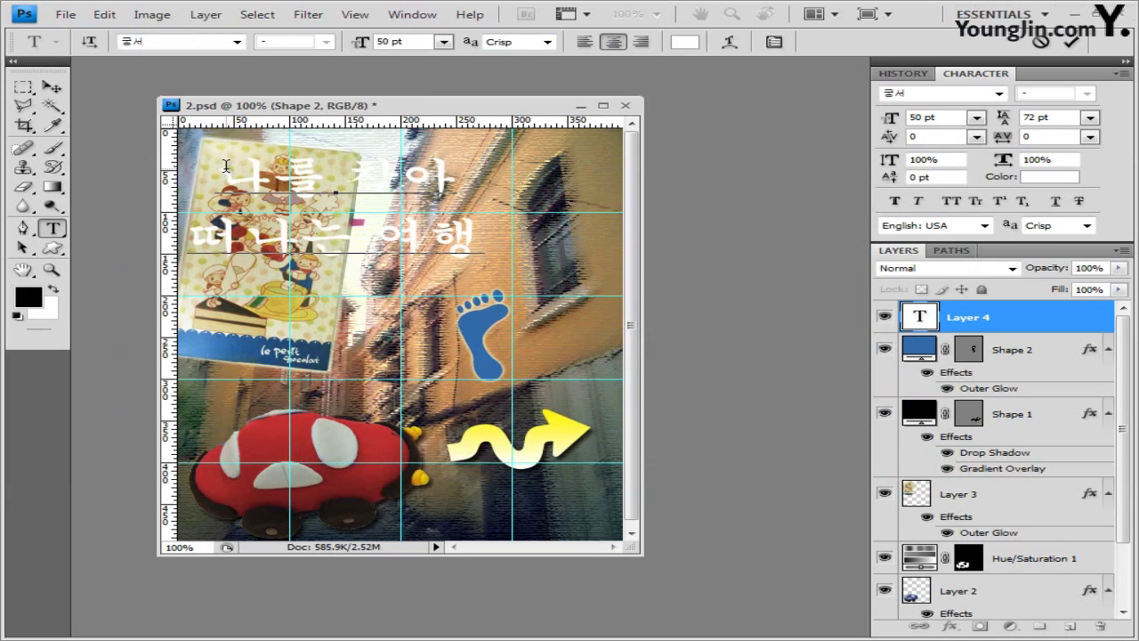
Left-align both lines of the title, set their leading to Auto and commit the text.
drag(226, 166, 499, 254)
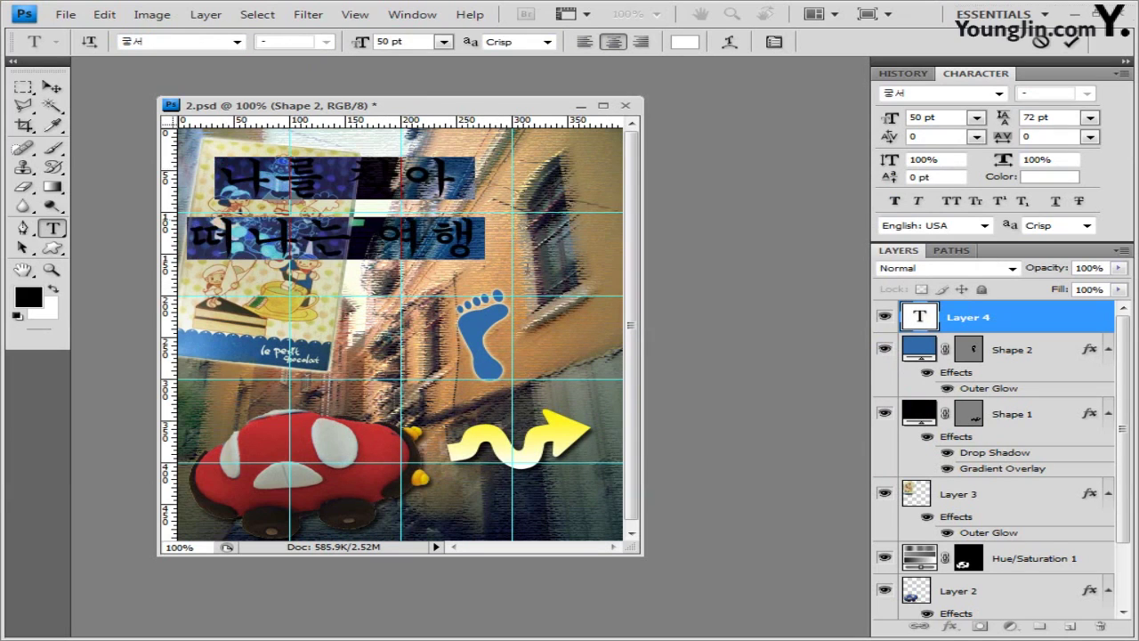
click(585, 45)
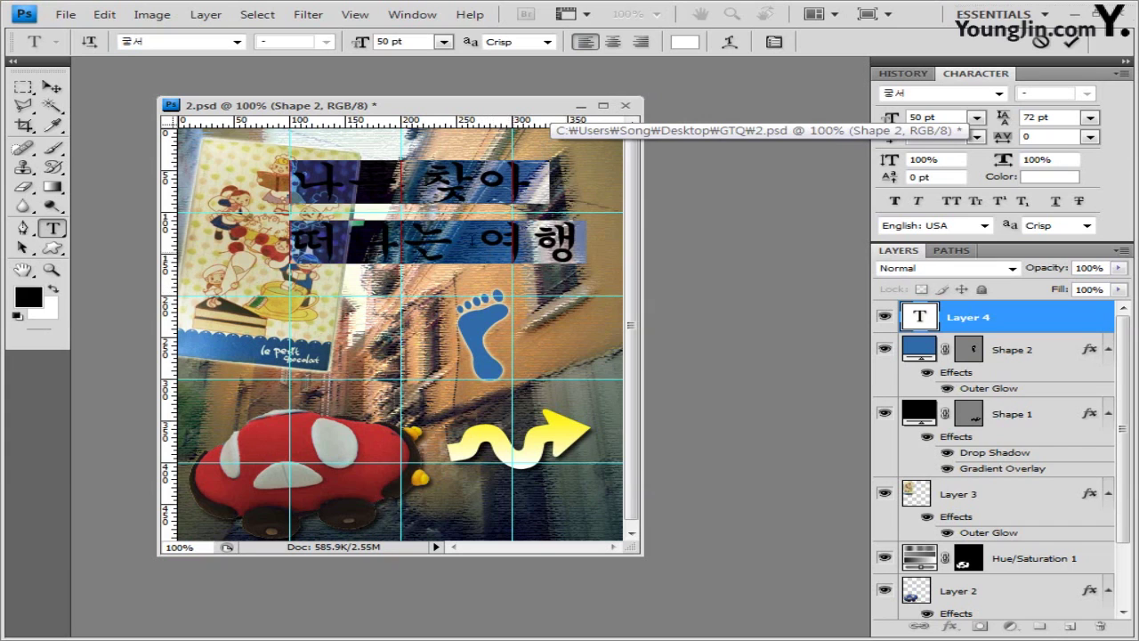
click(1091, 119)
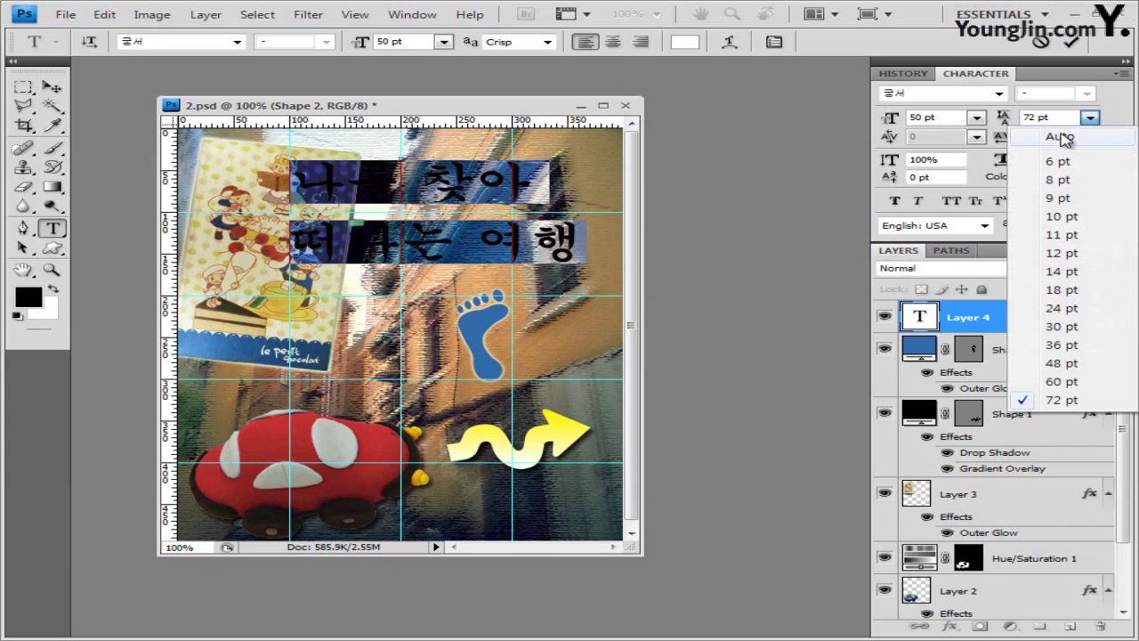
click(1061, 137)
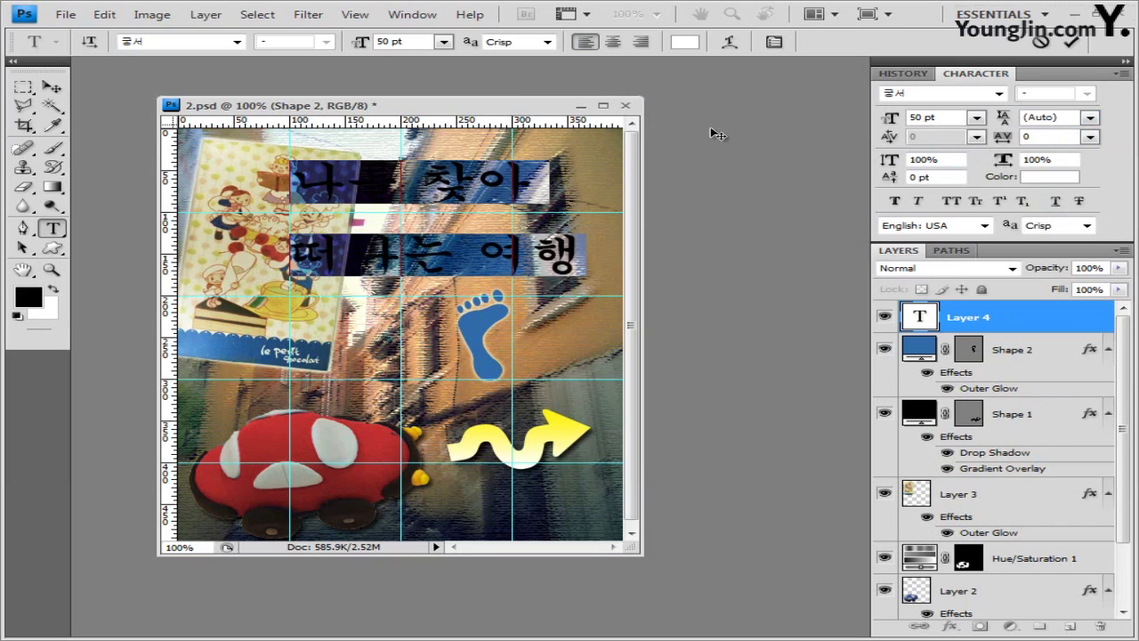
click(402, 178)
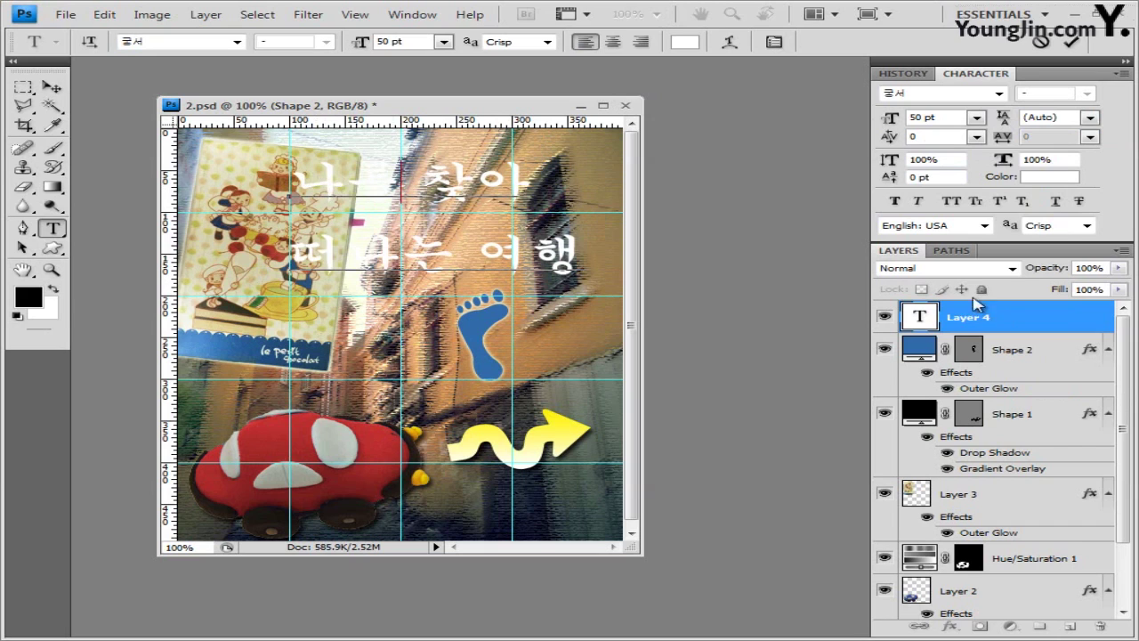
click(1011, 323)
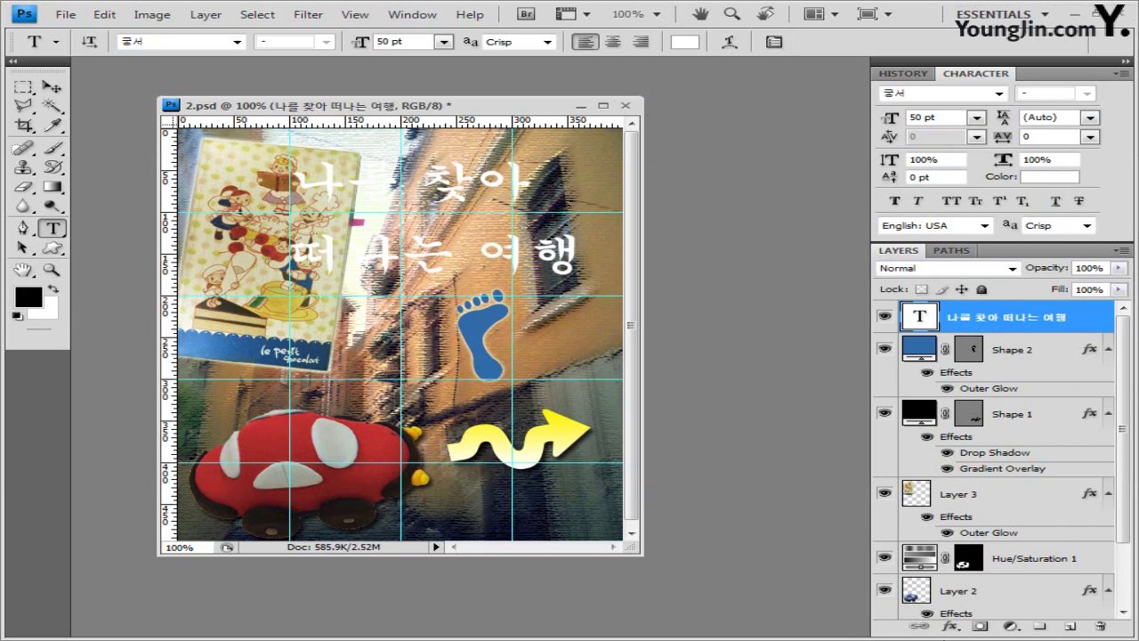
Give the title layer a Drop Shadow and a 3 px outside Stroke with a Gradient fill type.
click(960, 626)
click(1010, 442)
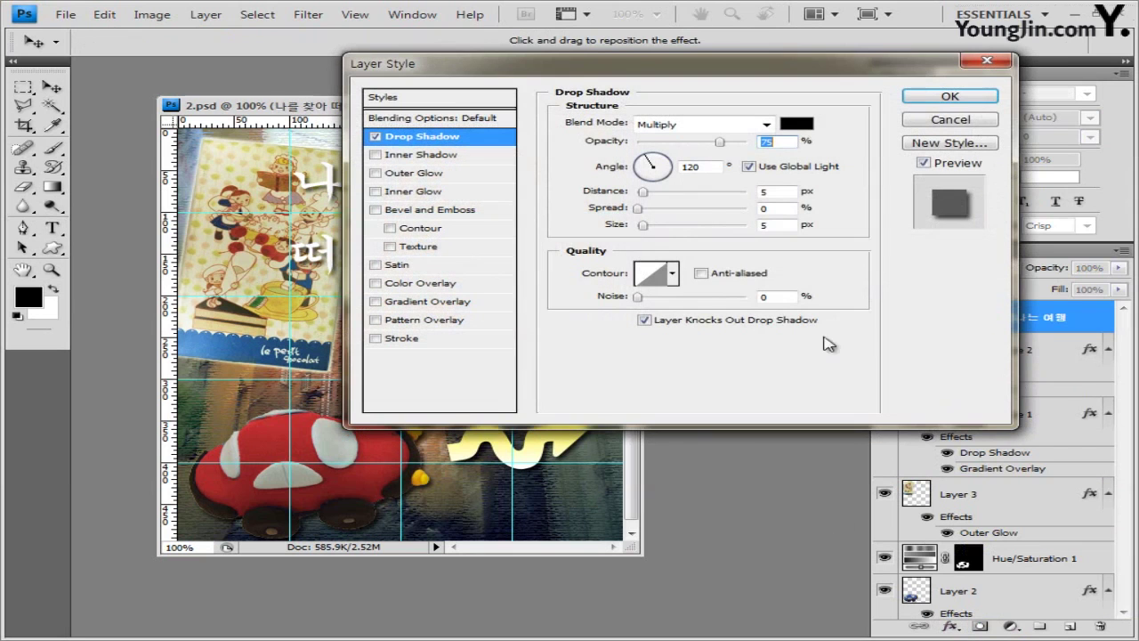
click(415, 338)
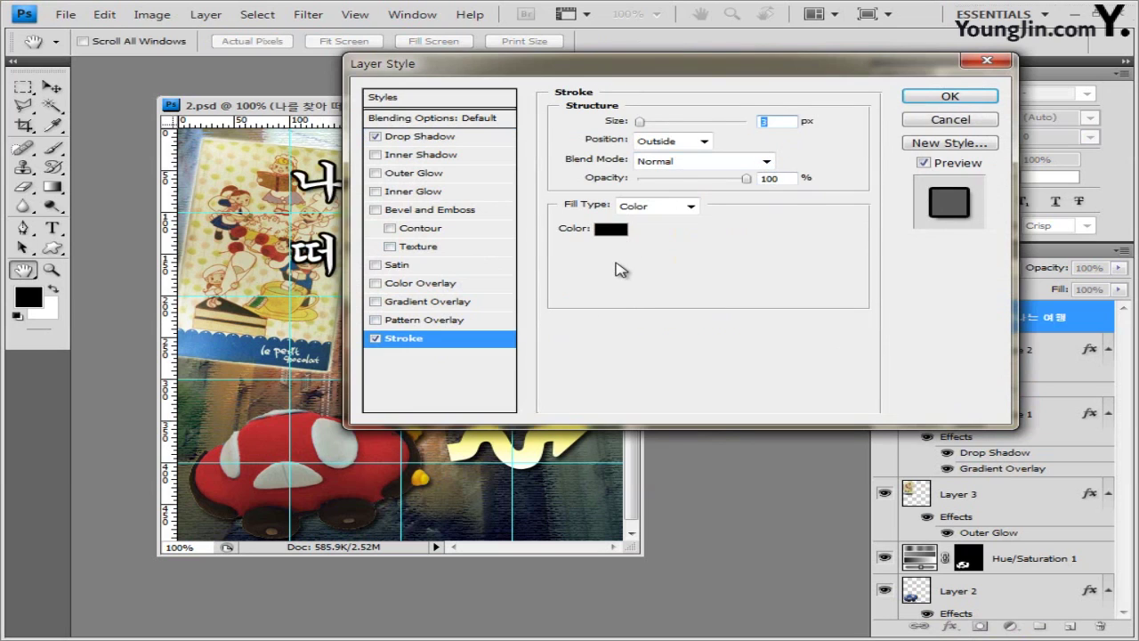
click(667, 209)
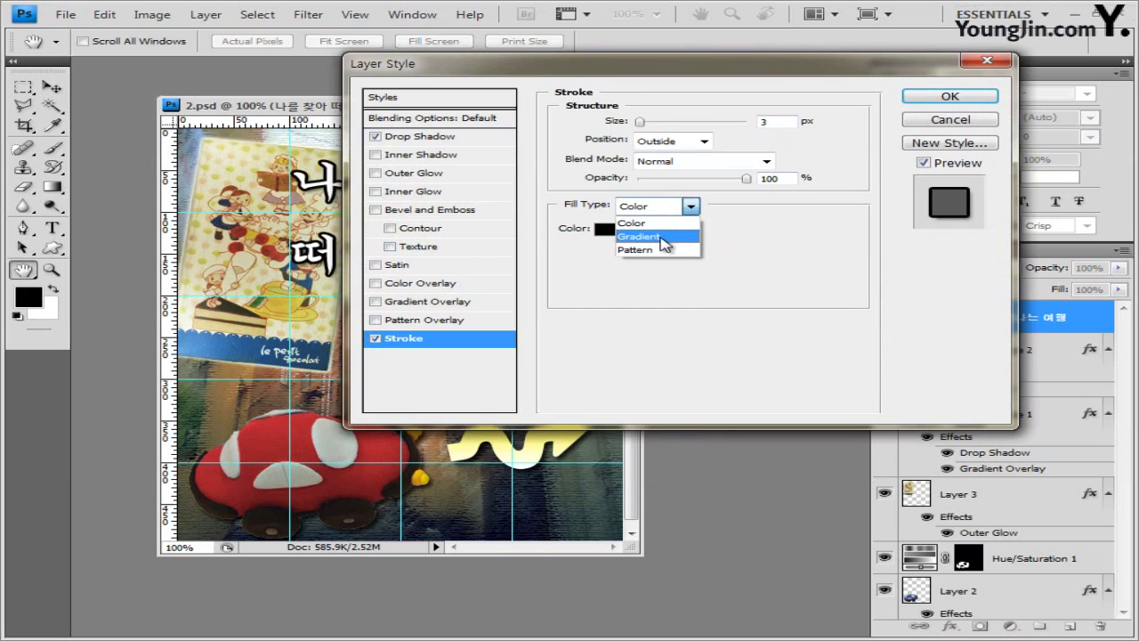
click(661, 239)
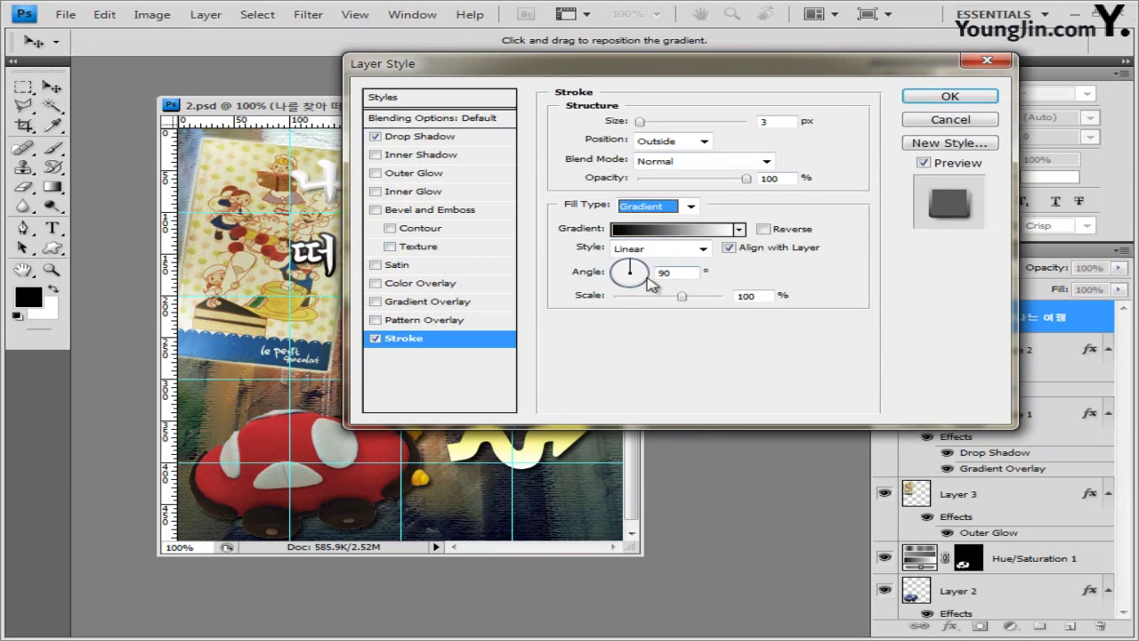
Set the starting colour stop of the title's stroke gradient to 71f7ff.
click(674, 233)
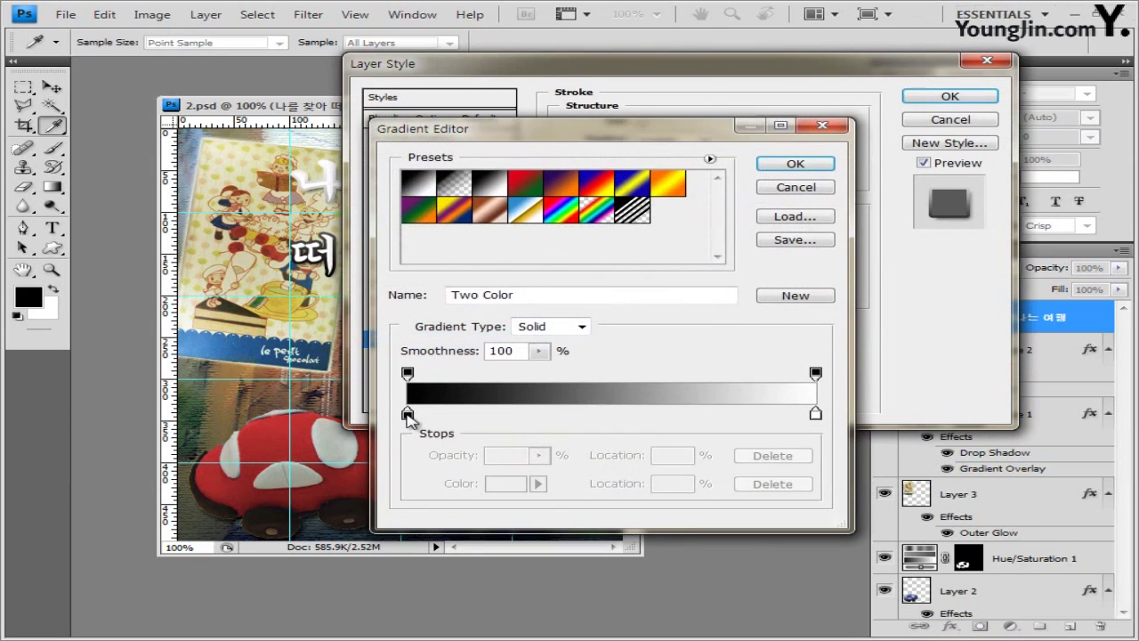
click(408, 414)
double_click(408, 414)
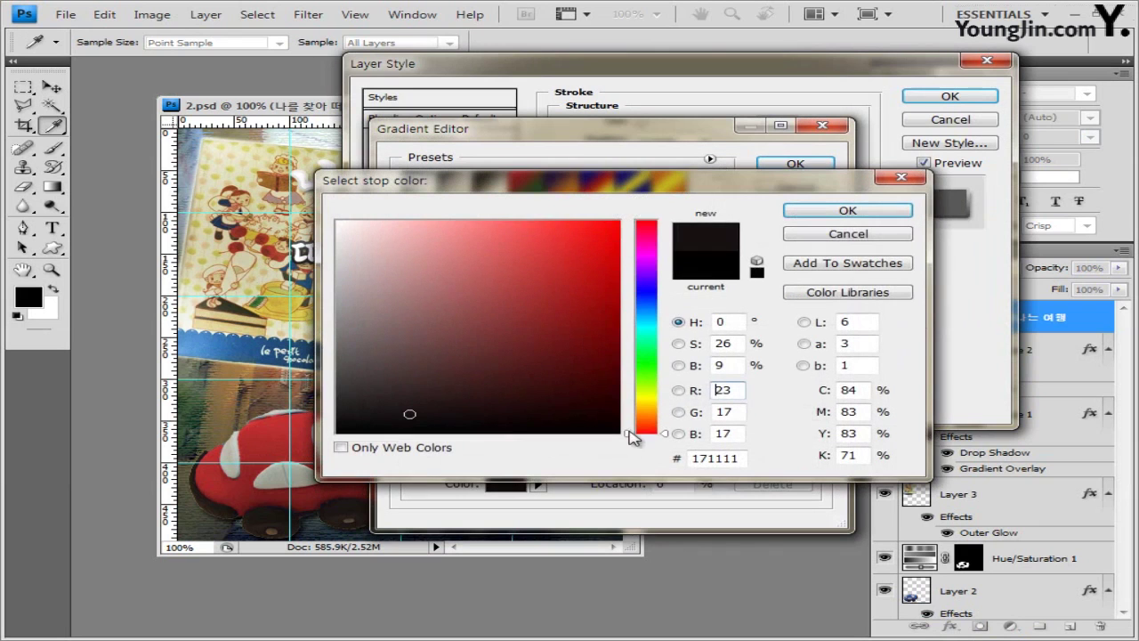
double_click(739, 459)
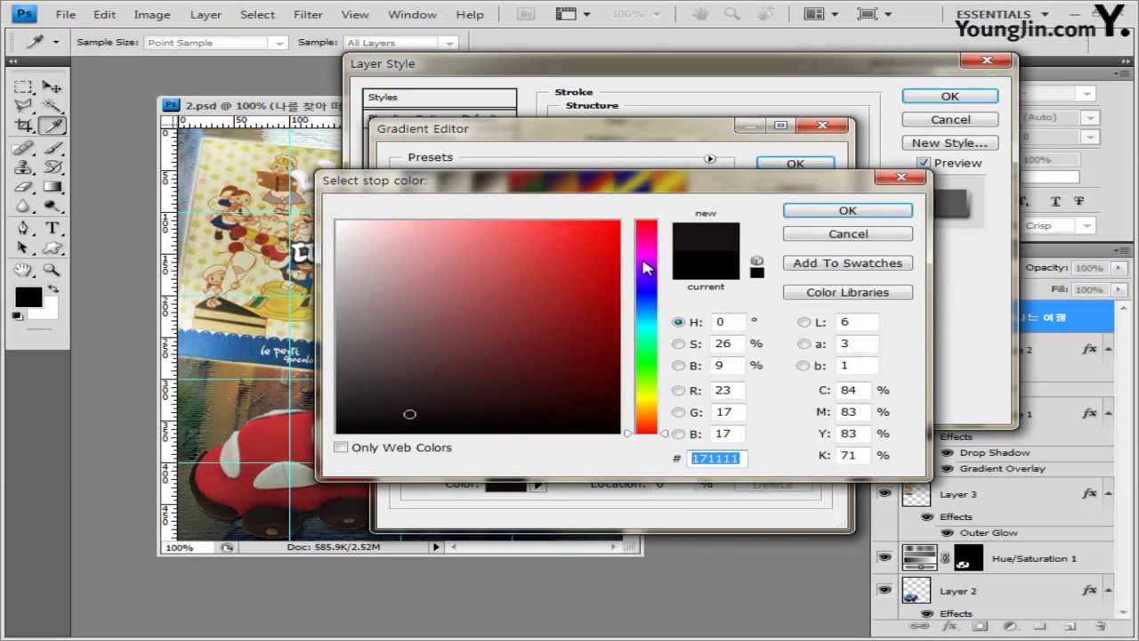
text(71f7ff)
click(805, 214)
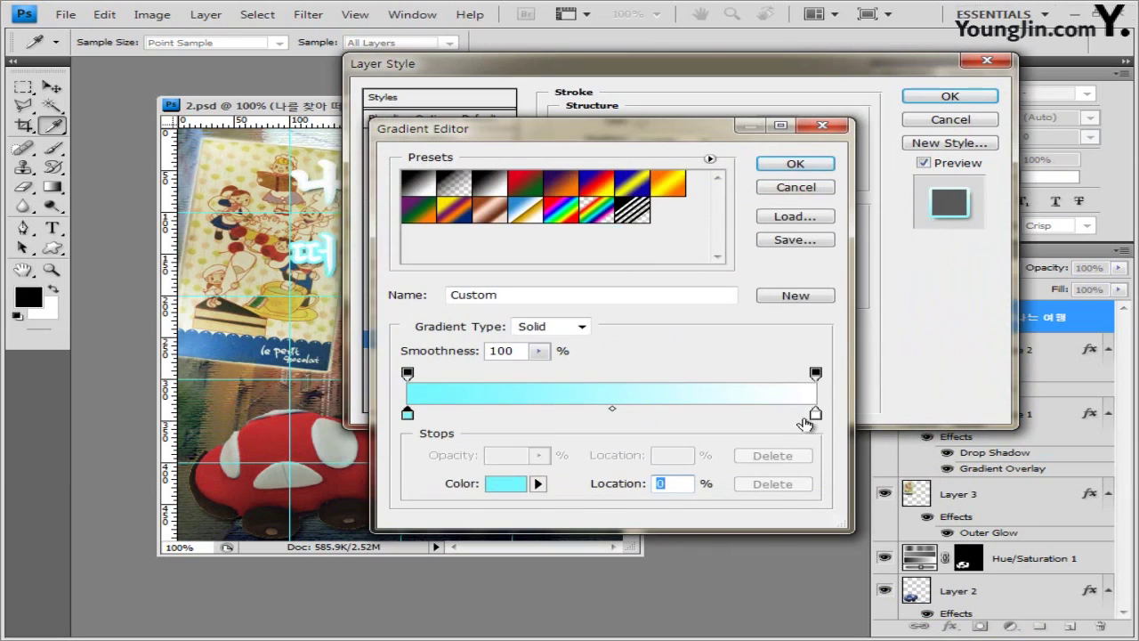
Set the ending colour stop of the stroke gradient to 006b8e and accept the gradient.
double_click(816, 414)
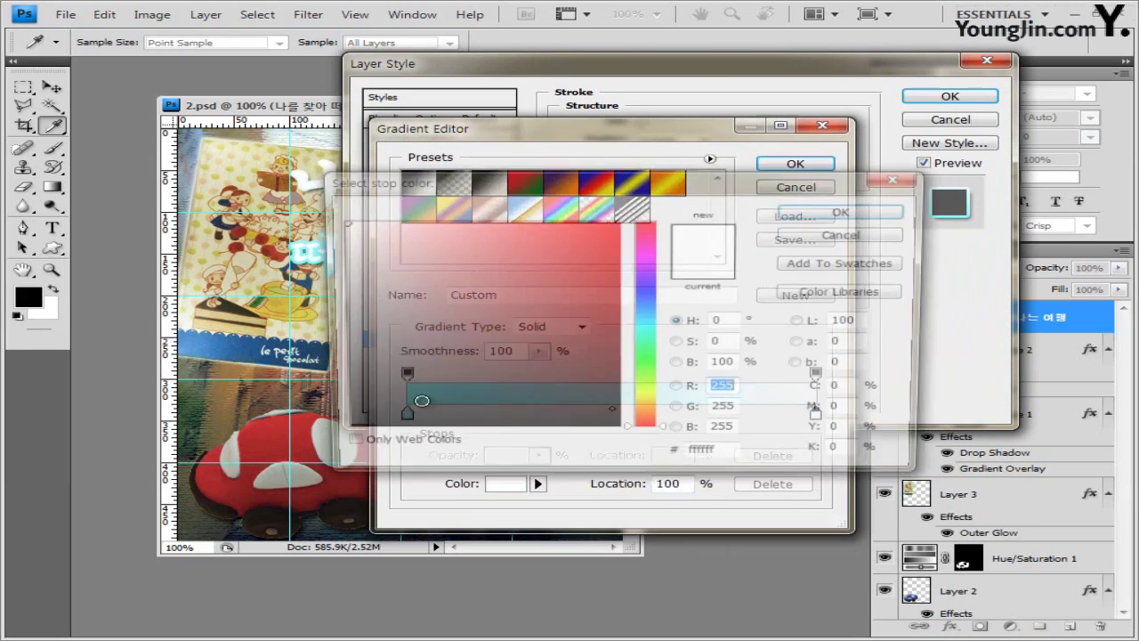
click(723, 457)
key(ctrl+a)
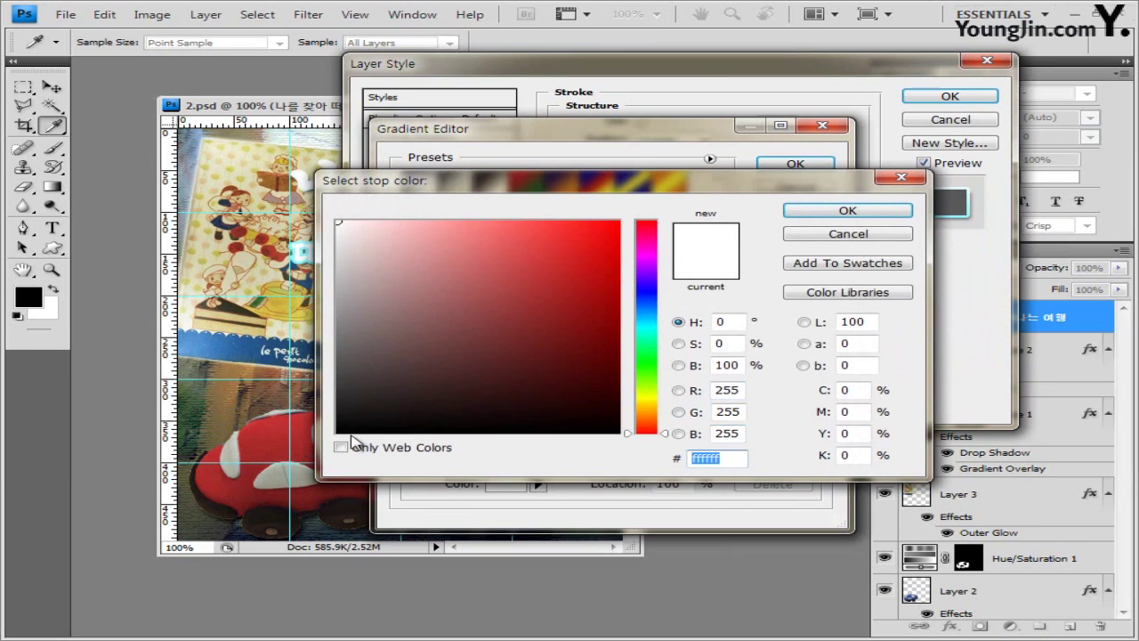
text(006b8e)
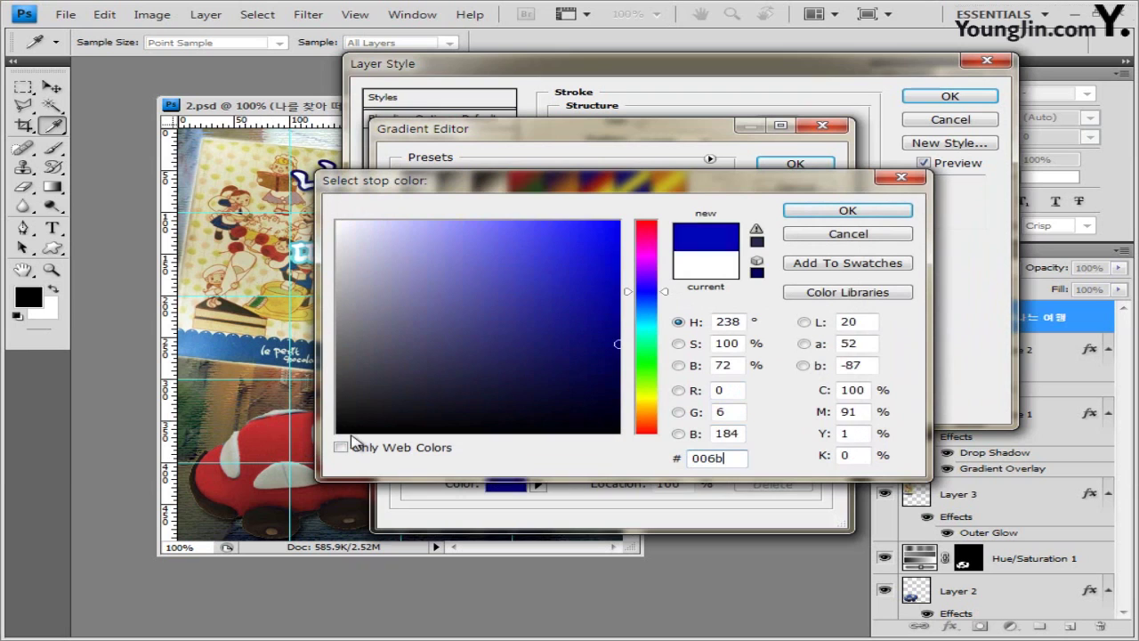
click(858, 214)
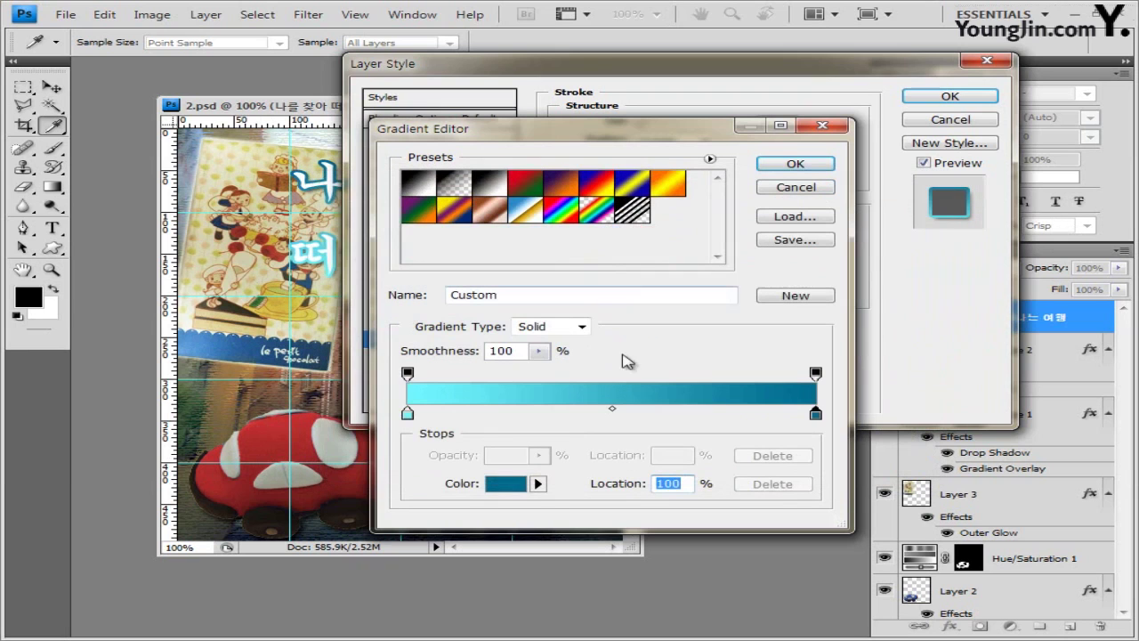
click(794, 164)
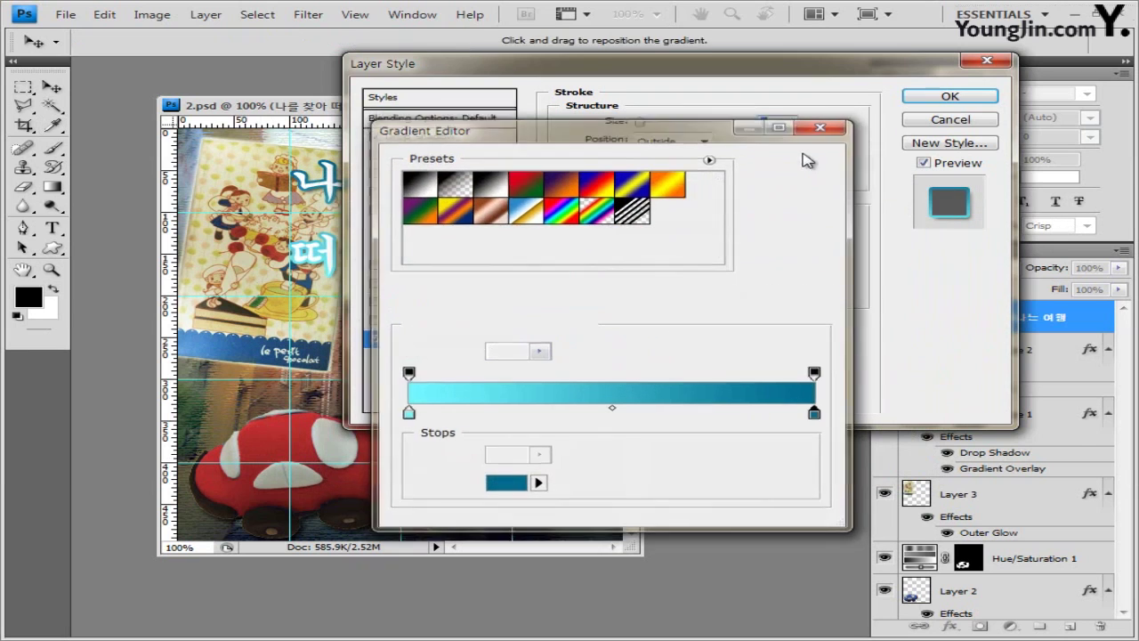
Accept the cyan-to-dark-teal linear gradient at 90° for the title text's outside stroke and apply the layer style.
drag(721, 81, 821, 130)
drag(712, 223, 774, 230)
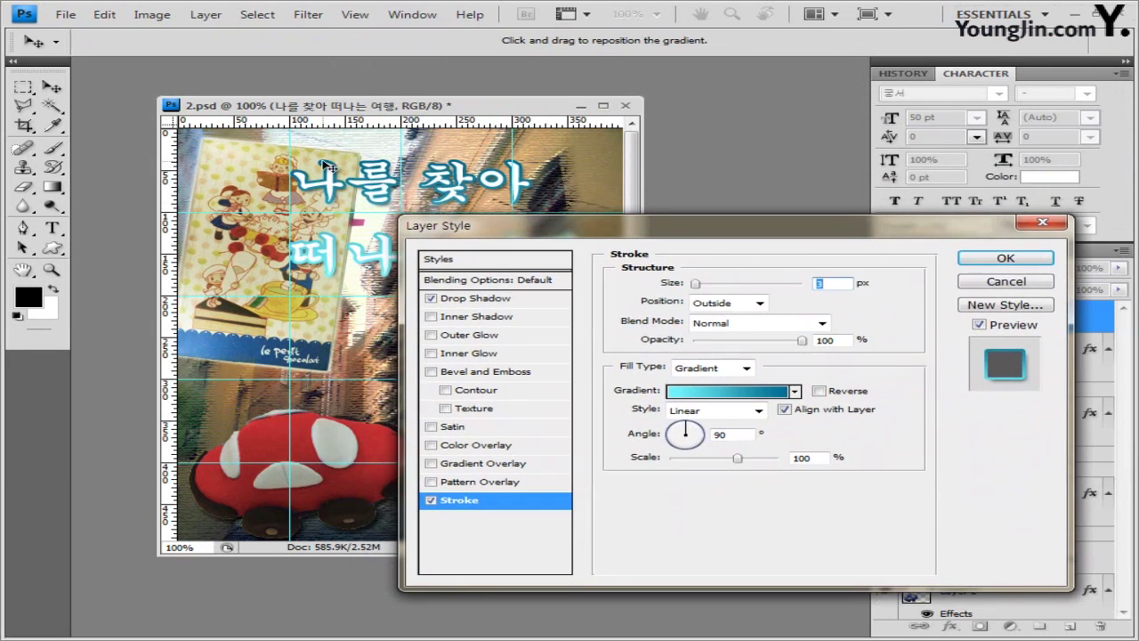
click(1020, 263)
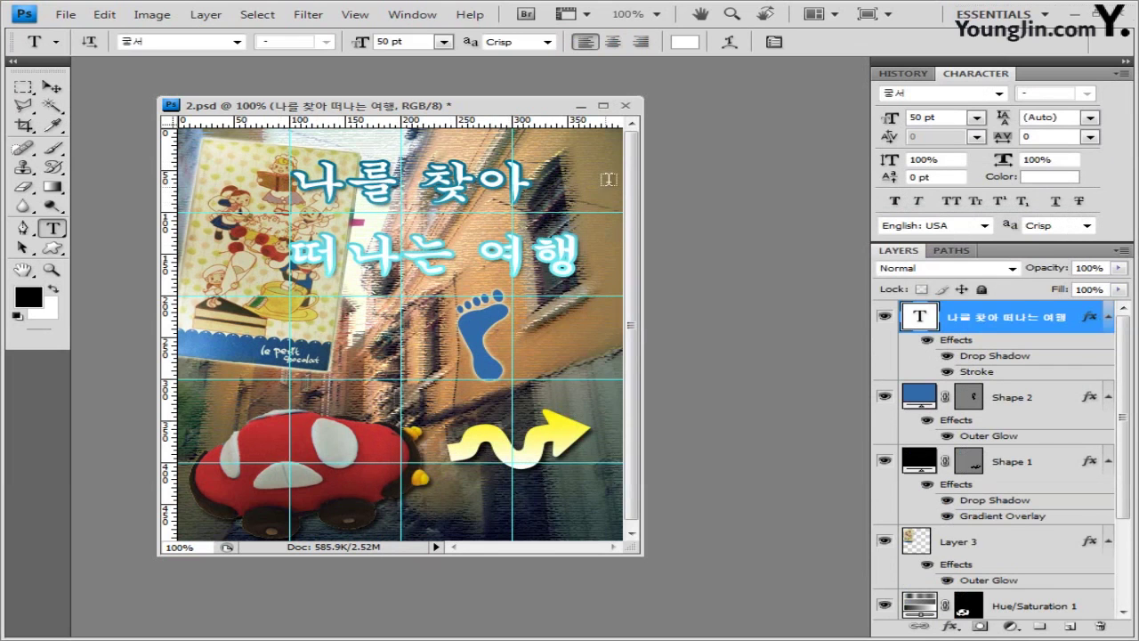
Warp the title text with the horizontal Flag style at a bend of 20%.
click(731, 42)
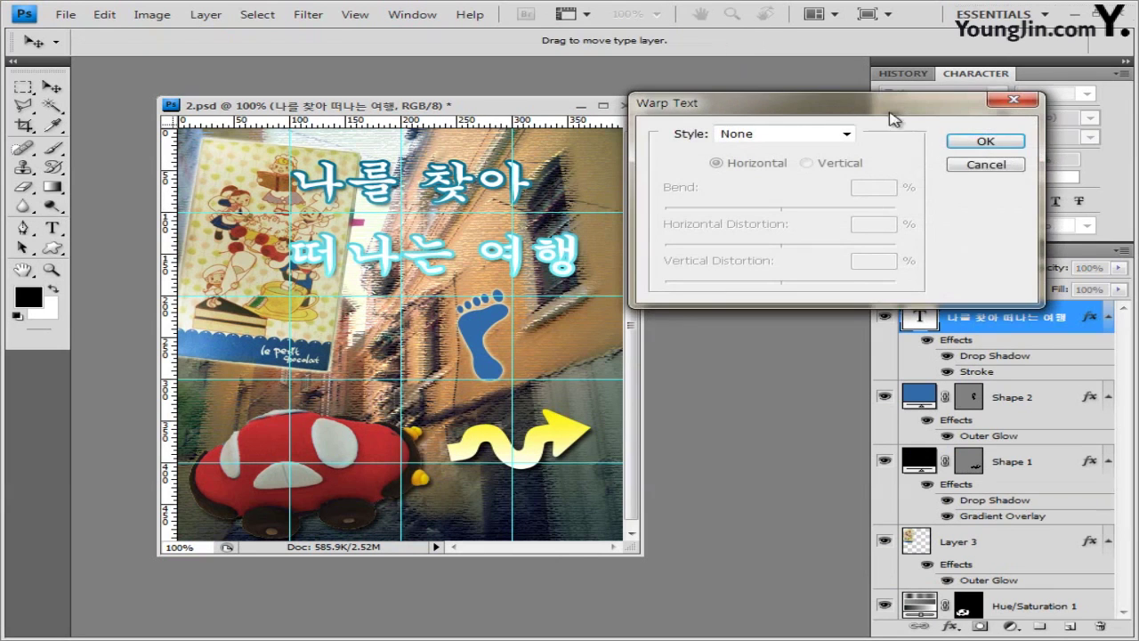
click(738, 135)
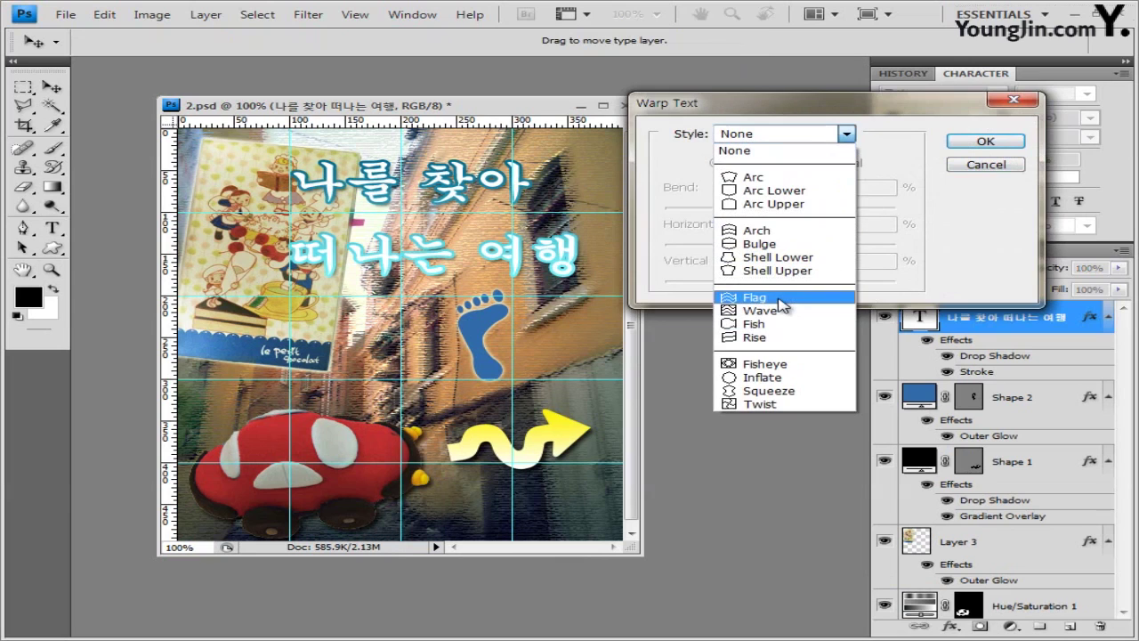
click(779, 300)
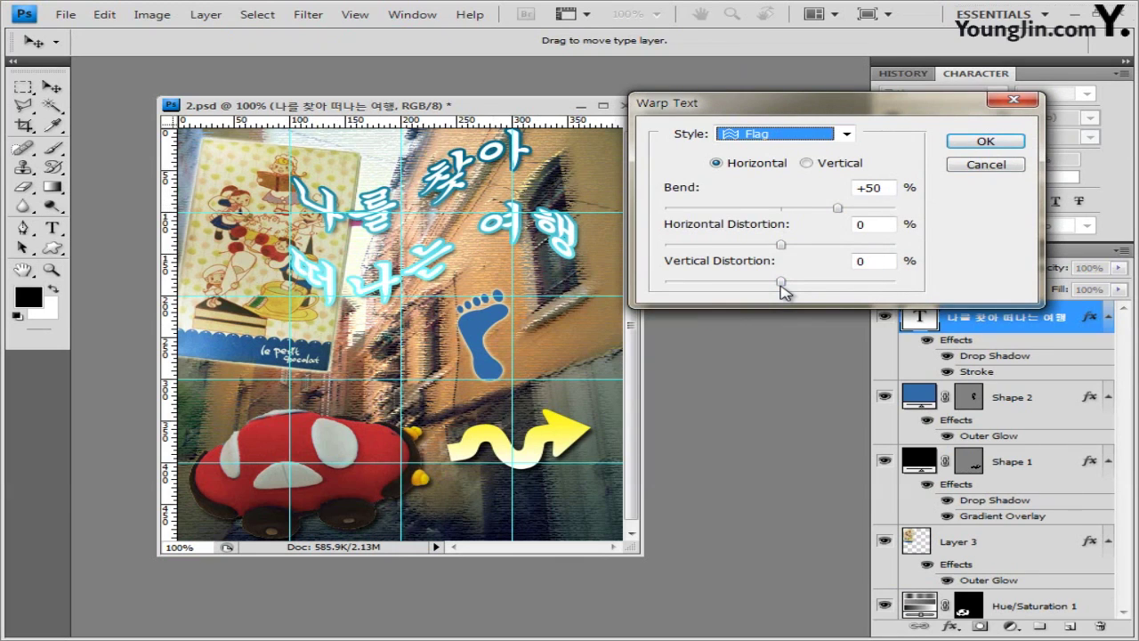
key(Tab)
text(20)
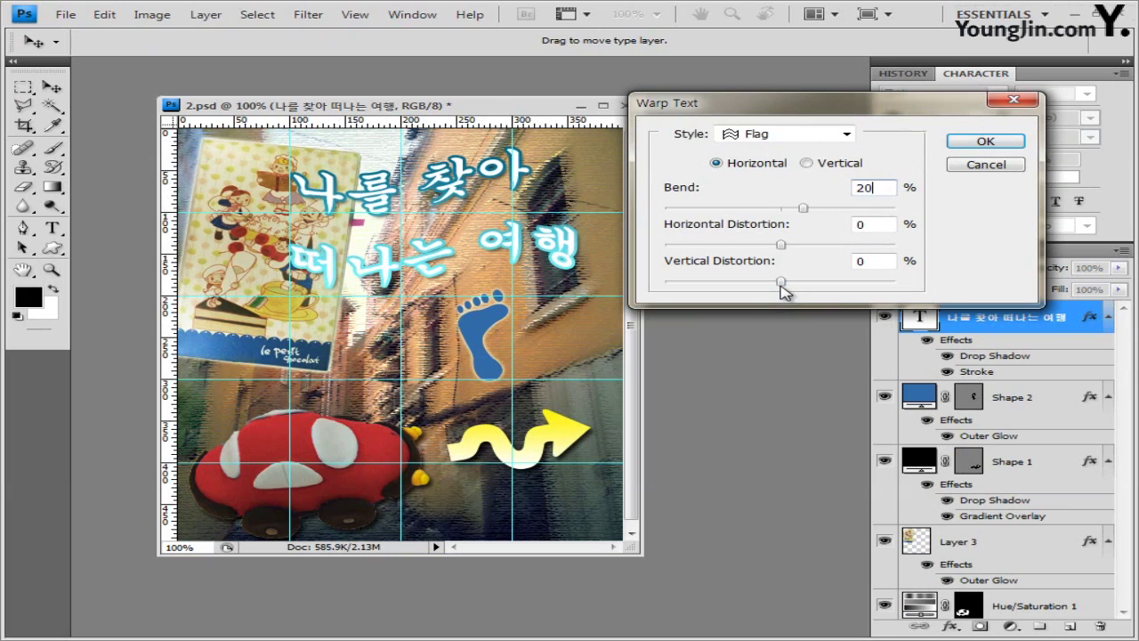
key(Return)
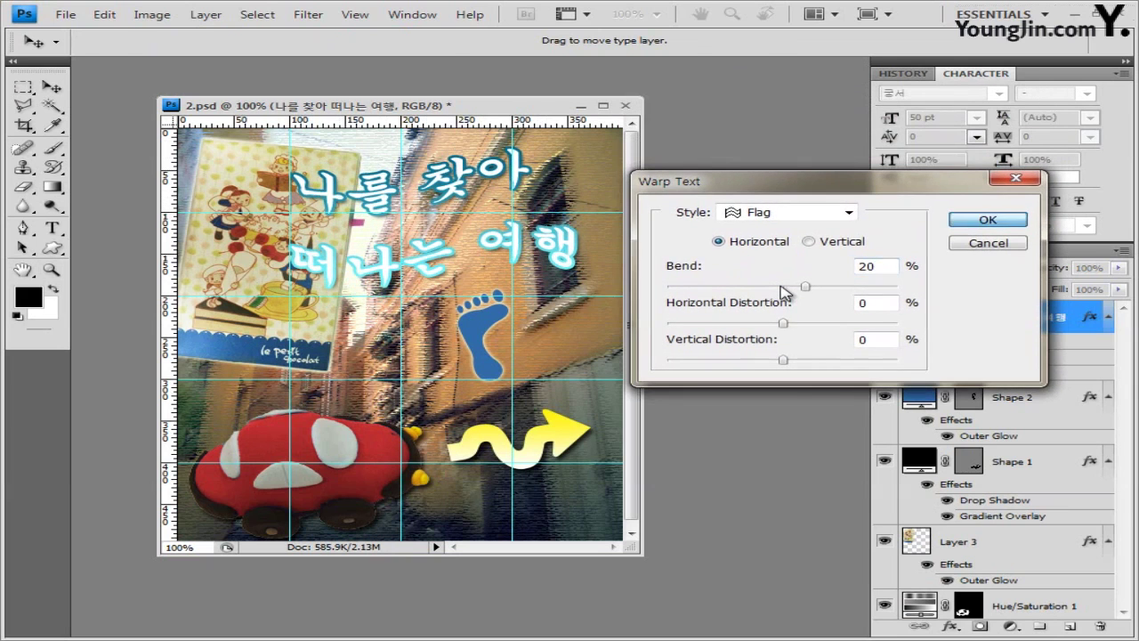
Nudge the warped title text slightly to the right with the Move tool.
key(v)
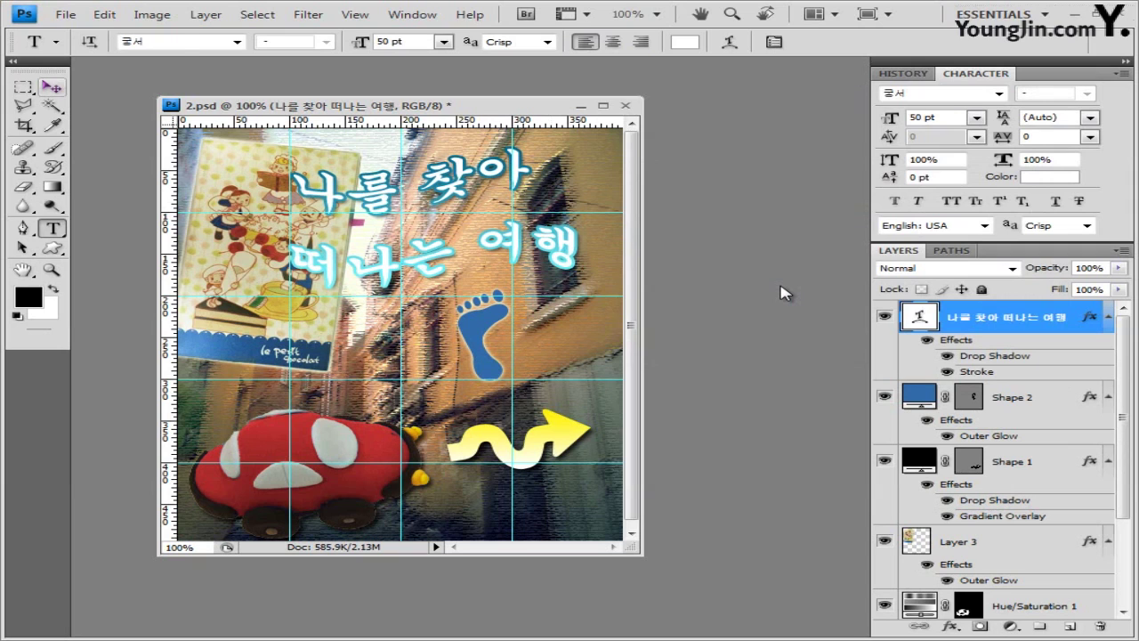
key(shift+Left)
key(shift+Left)
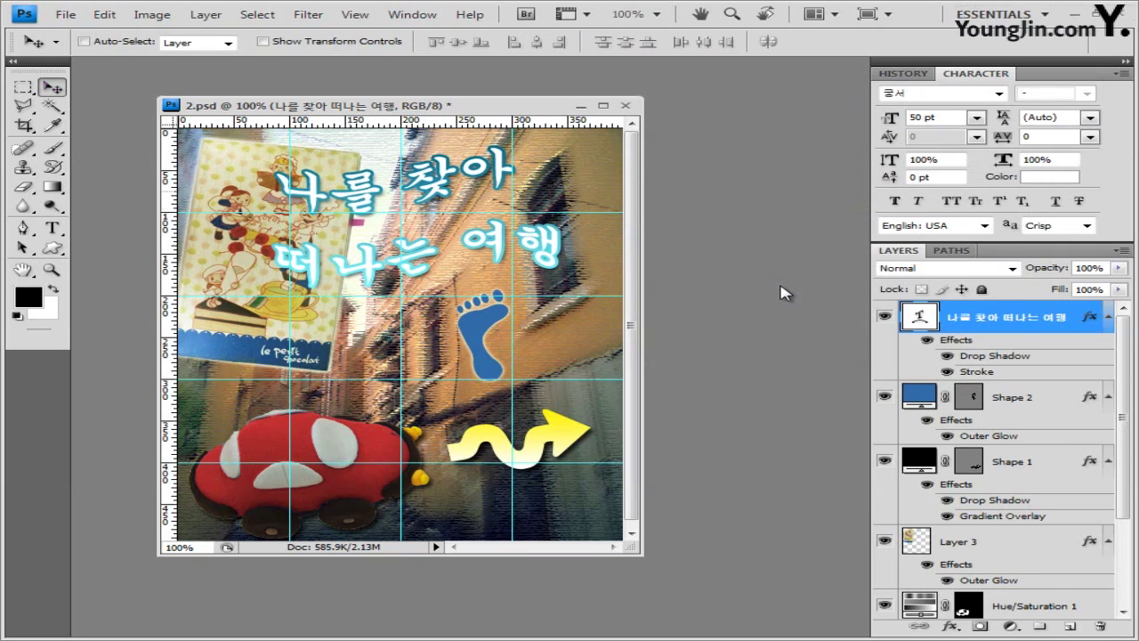
key(shift+Right)
key(shift+Right)
key(shift+Right)
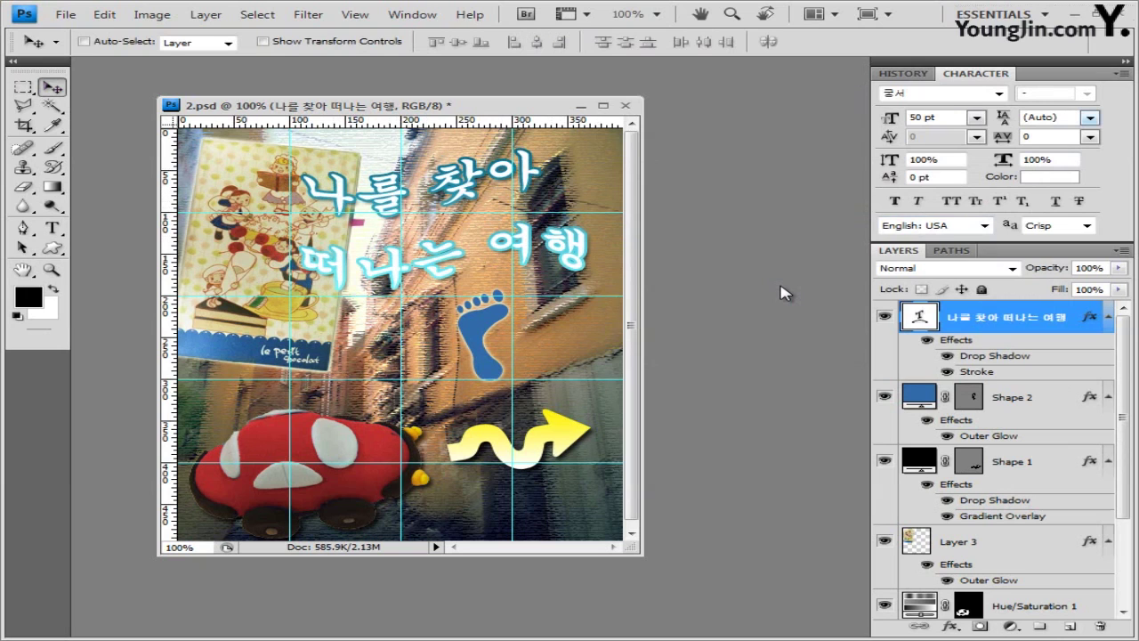
Set the title text's leading to 48 pt.
key(alt+Down)
key(Down)
key(Down)
key(Down)
key(Down)
key(Down)
key(Down)
key(Down)
key(Down)
key(Down)
key(Down)
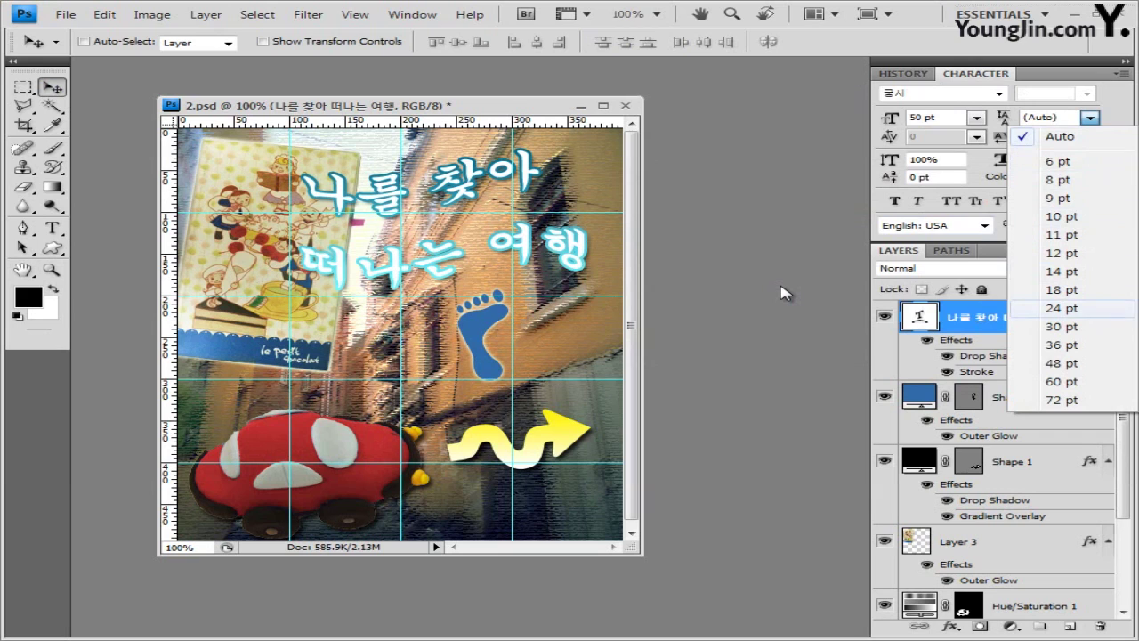
key(Down)
key(Return)
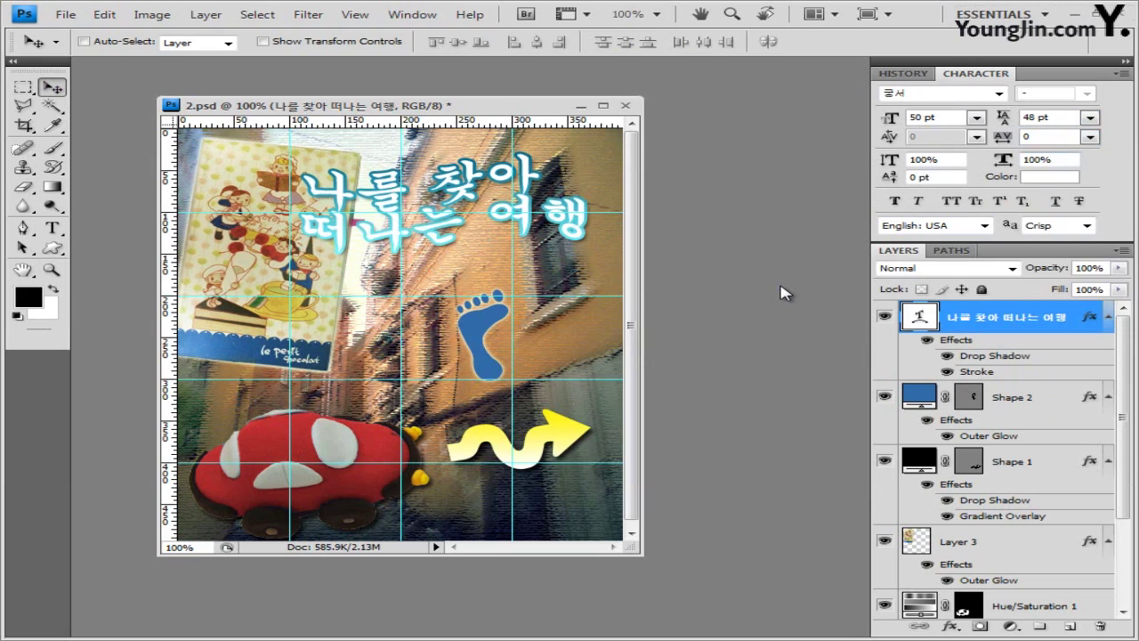
Set the title text's leading to 60 pt.
key(alt+Down)
key(Down)
key(Return)
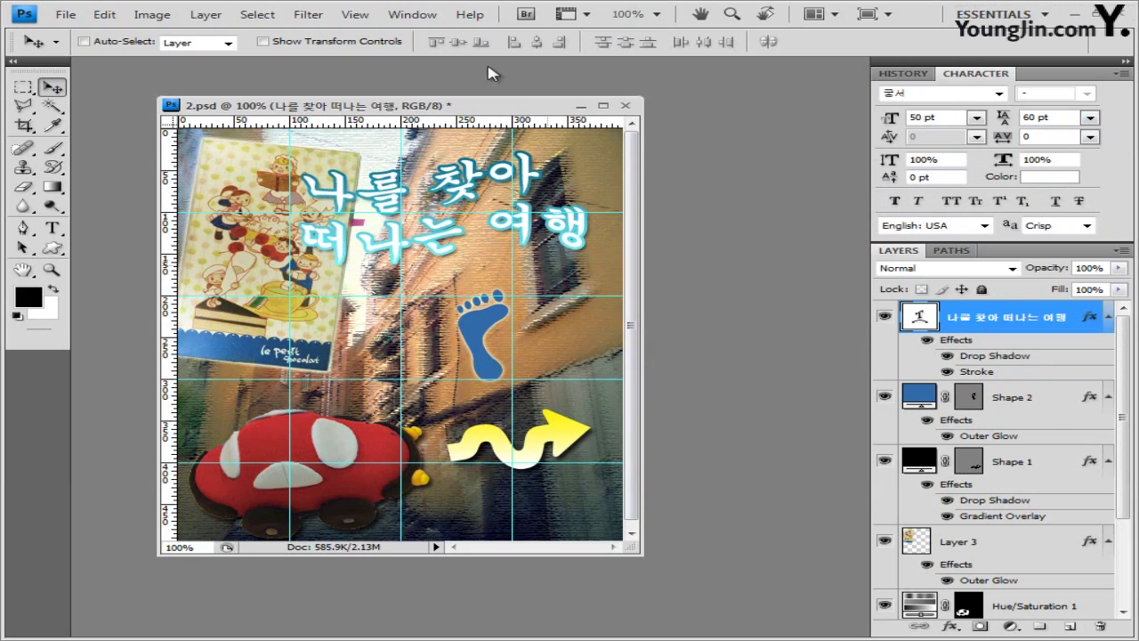
Save the finished full-size composition in 2.psd, accepting the format options.
key(alt)
key(Down)
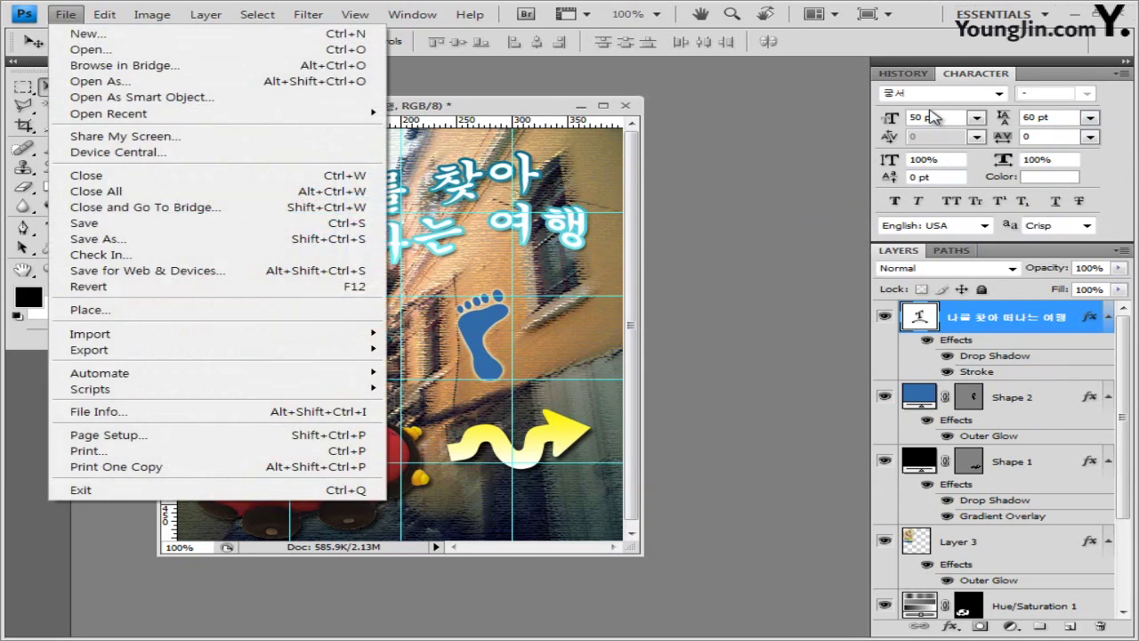
key(Down)
key(Down)
key(Down)
key(Down)
key(Down)
key(Down)
key(Down)
key(Down)
key(Down)
key(Down)
key(Down)
key(Down)
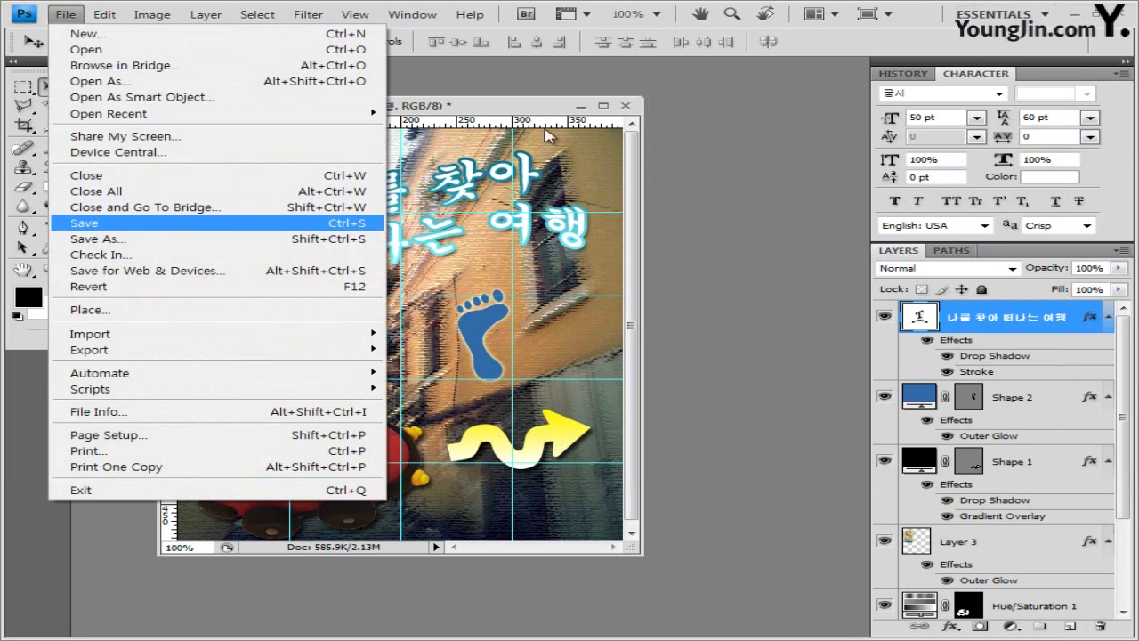
key(Return)
key(Return)
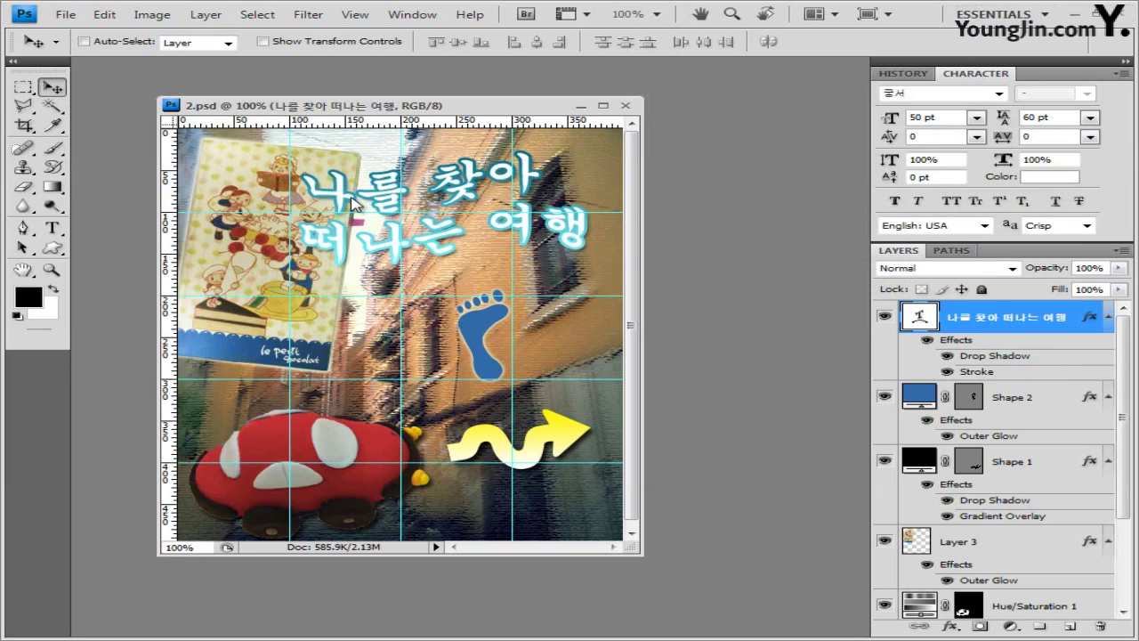
Clear all guides from the canvas.
key(alt+v)
key(Up)
key(Up)
key(Up)
key(Up)
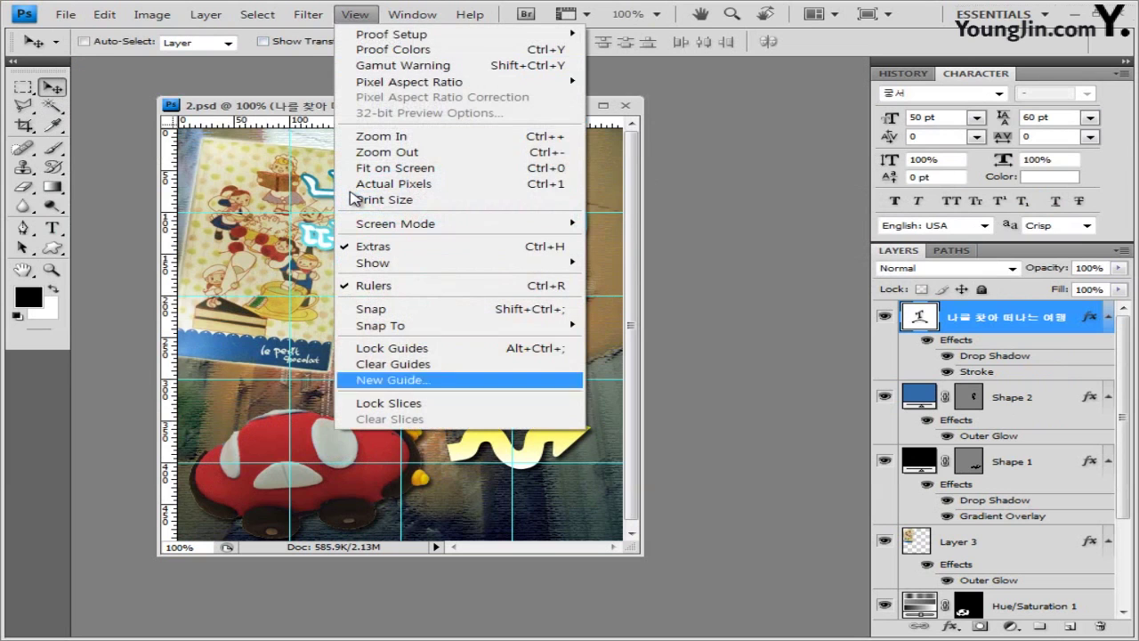
key(Return)
Begin saving a JPEG copy in the GTQ folder, reusing the name of the existing submission PSD that ends in -1.
key(alt+f)
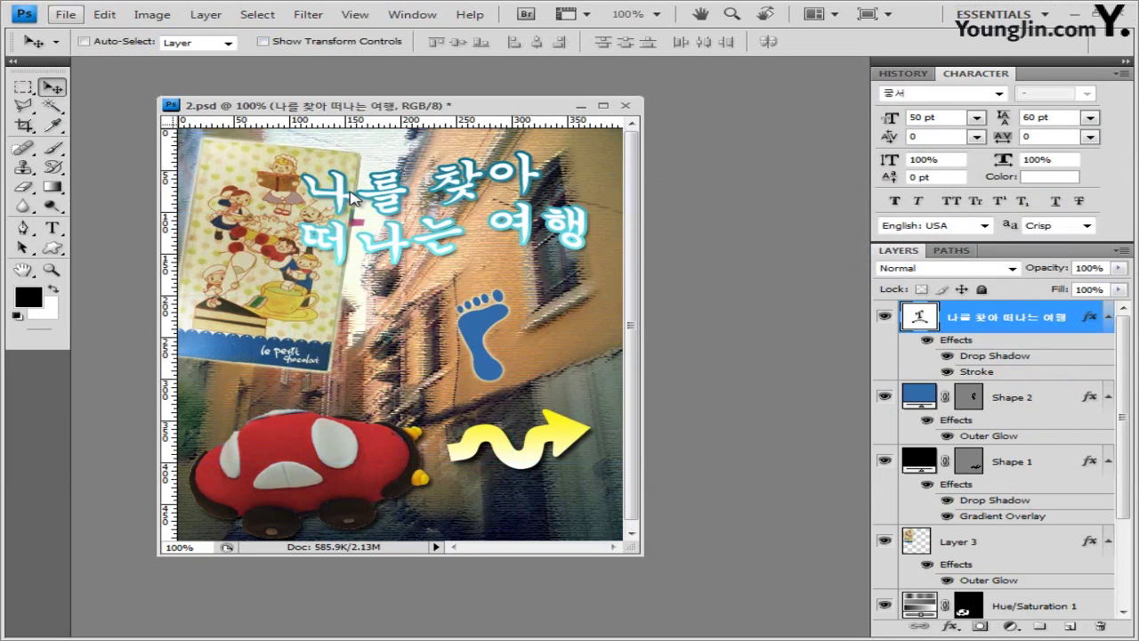
key(Down)
key(Down)
key(Down)
key(Down)
key(Down)
key(Down)
key(Down)
key(Down)
key(Down)
key(Down)
key(Down)
key(Down)
key(Down)
key(Return)
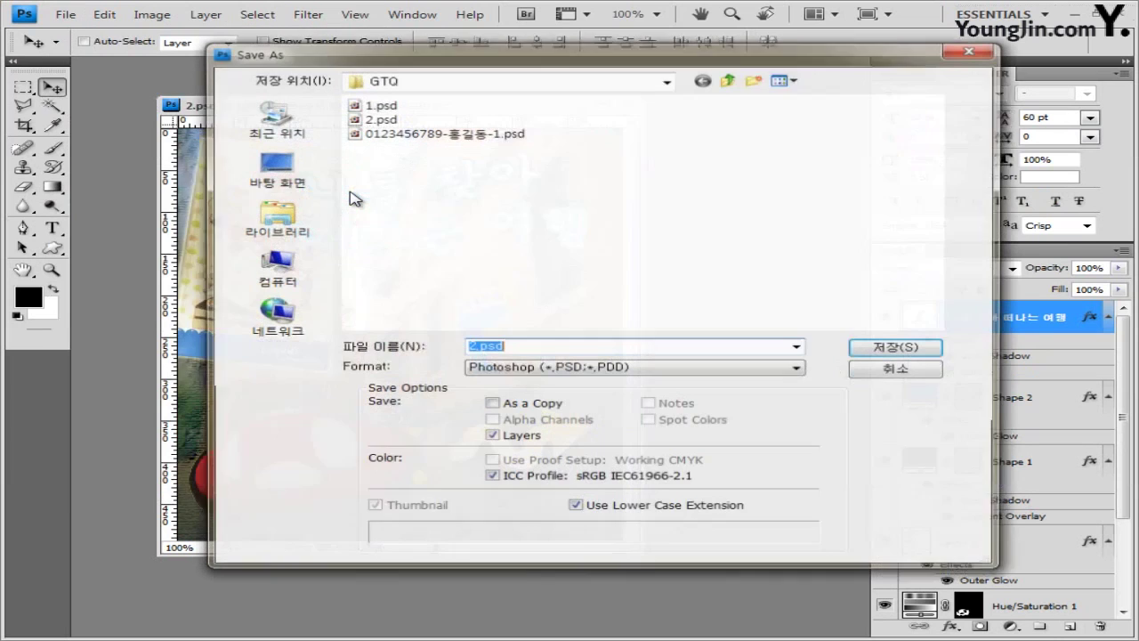
key(shift+Tab)
key(End)
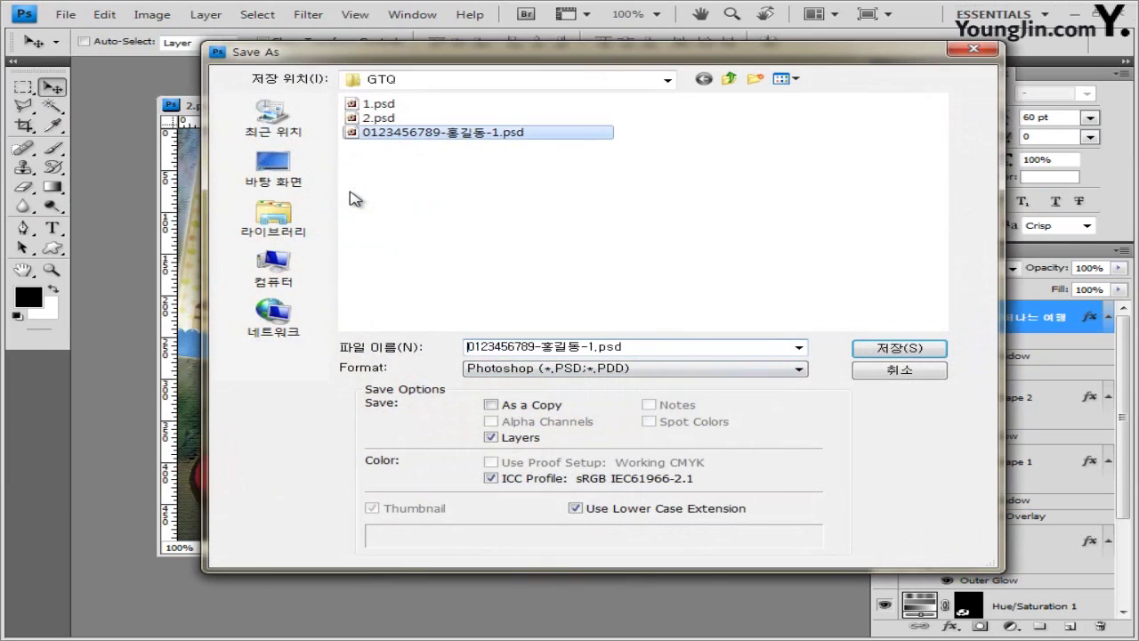
key(Tab)
key(Tab)
key(alt+Down)
key(Up)
key(Up)
key(Up)
key(Up)
key(Up)
key(Return)
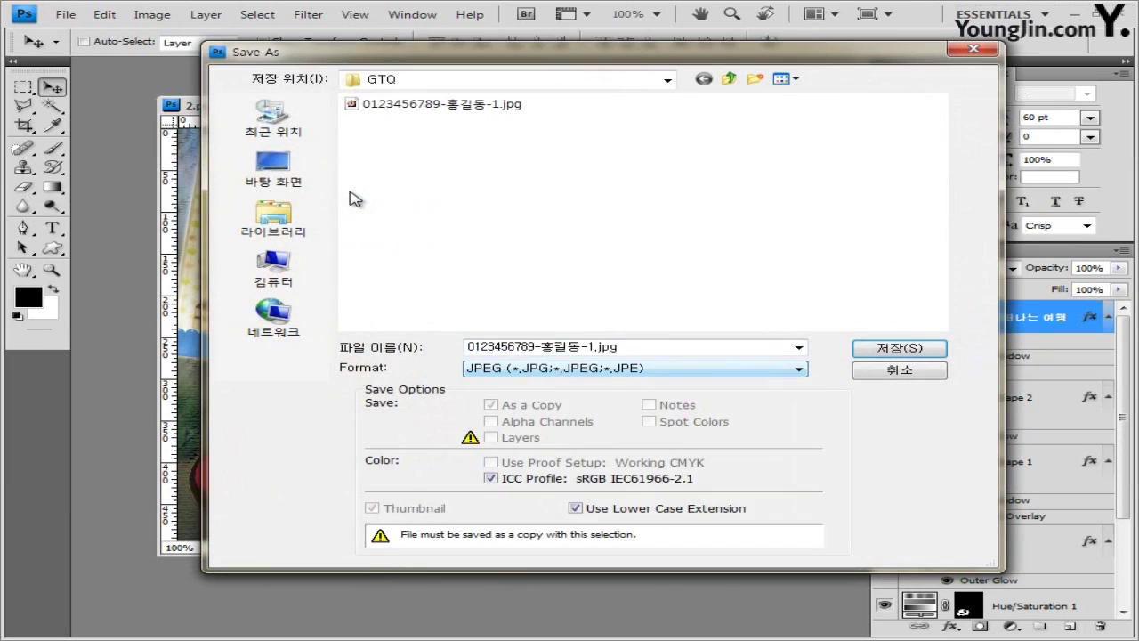
Change the copy's file name ending to -2.jpg and save it at JPEG quality 8.
key(shift+Tab)
key(End)
key(Left)
key(Left)
key(Left)
key(Left)
key(shift+Left)
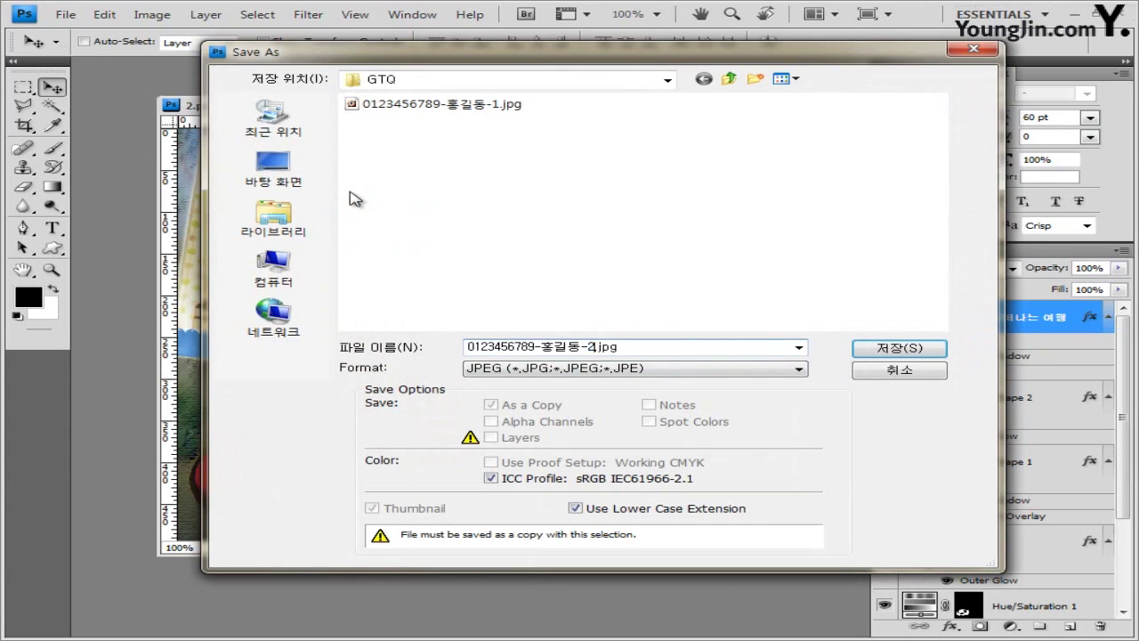
text(2)
key(Return)
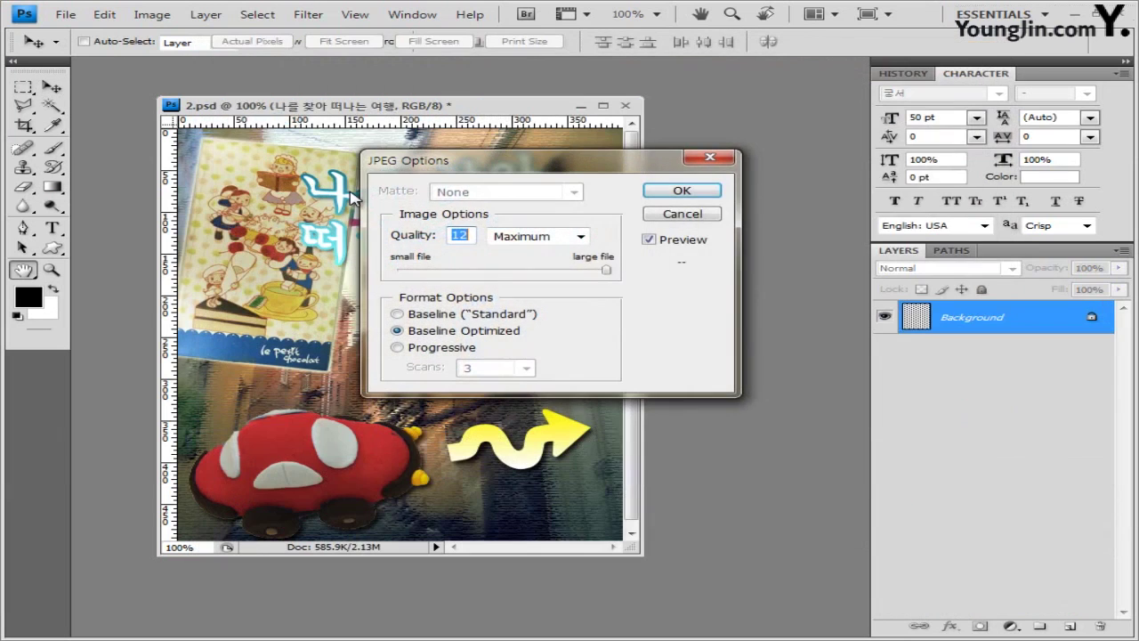
text(8)
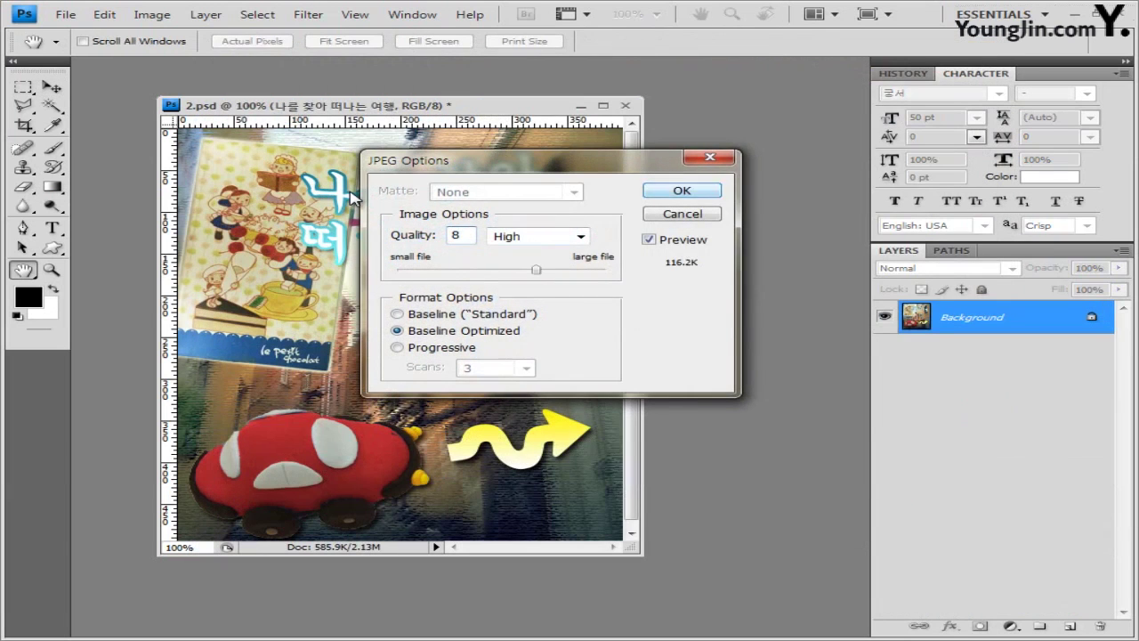
key(Return)
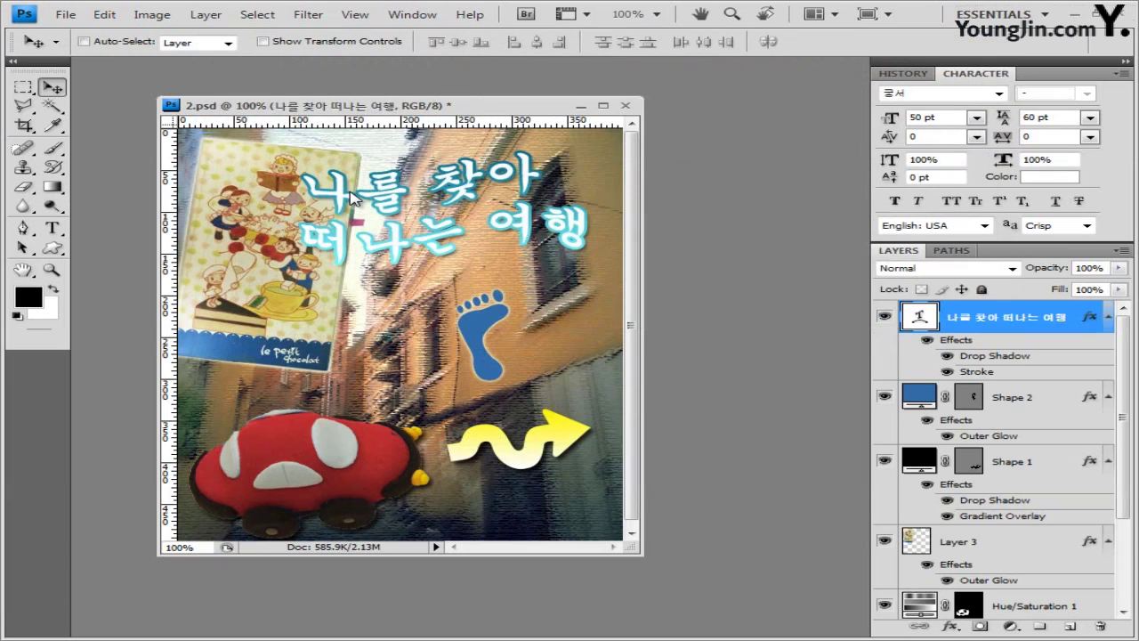
Resize the image to 40 × 50 pixels with proportions constrained.
key(alt+i)
key(Escape)
key(alt+i)
key(i)
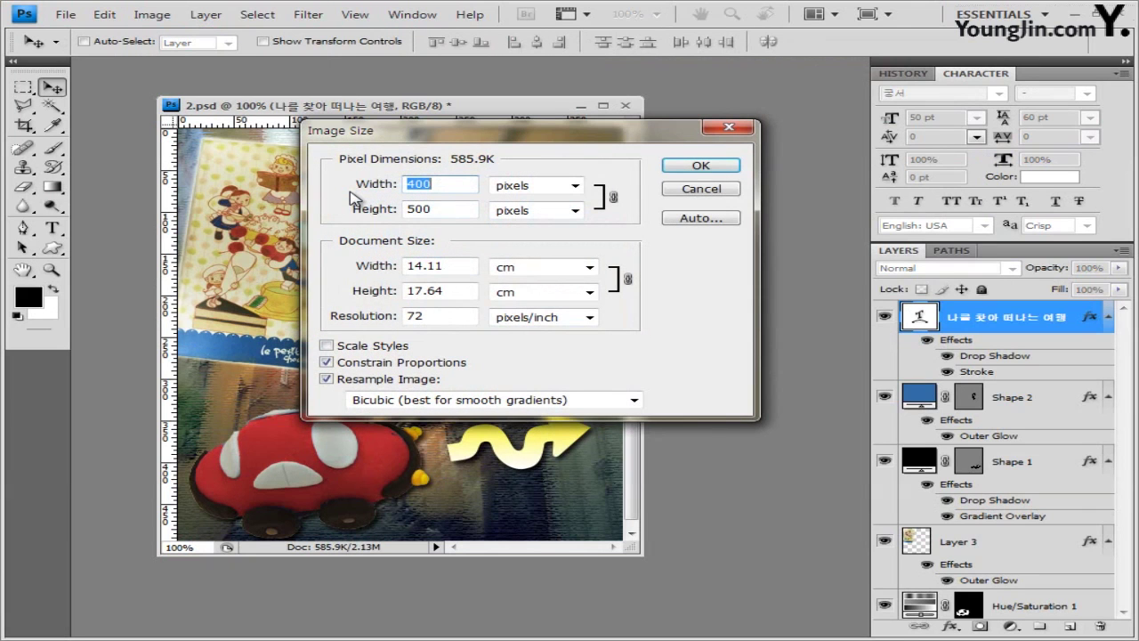
text(40)
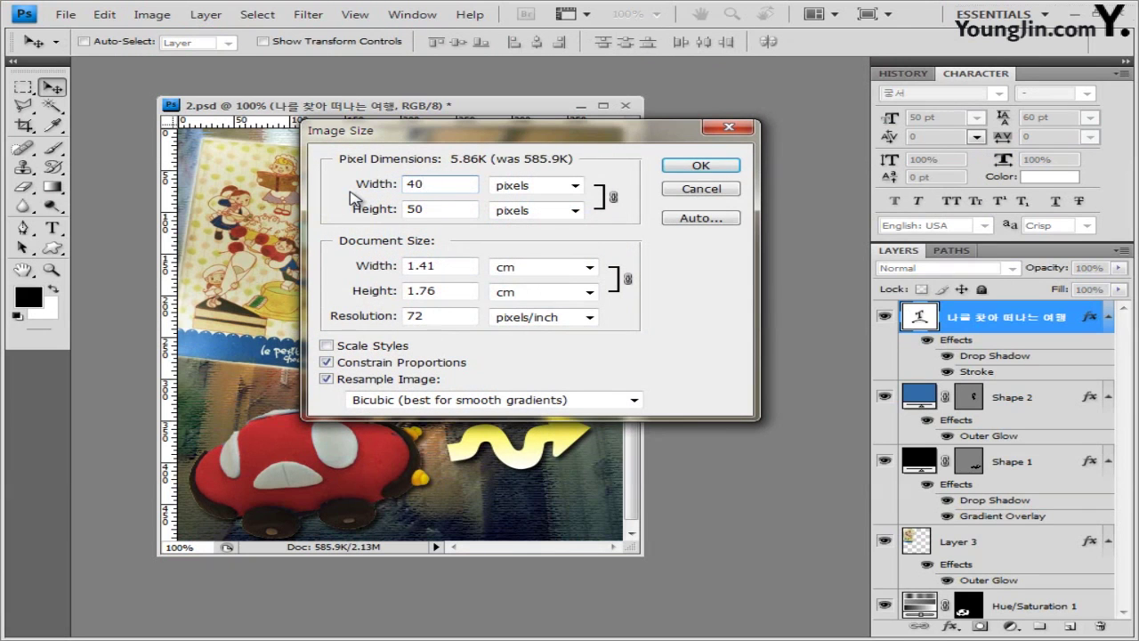
key(Tab)
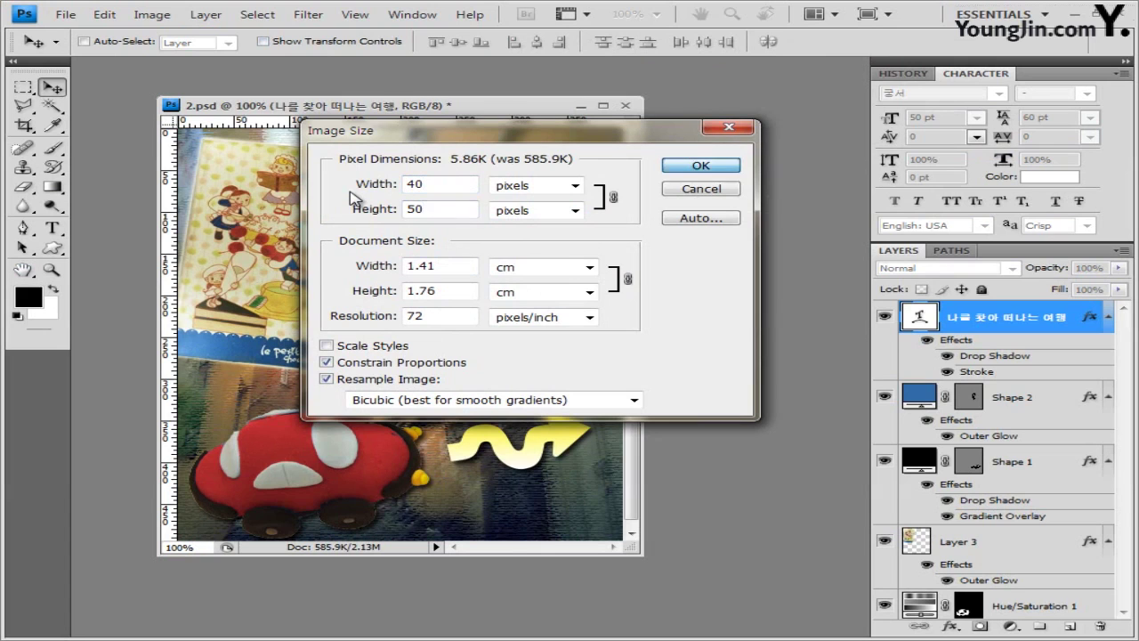
key(Return)
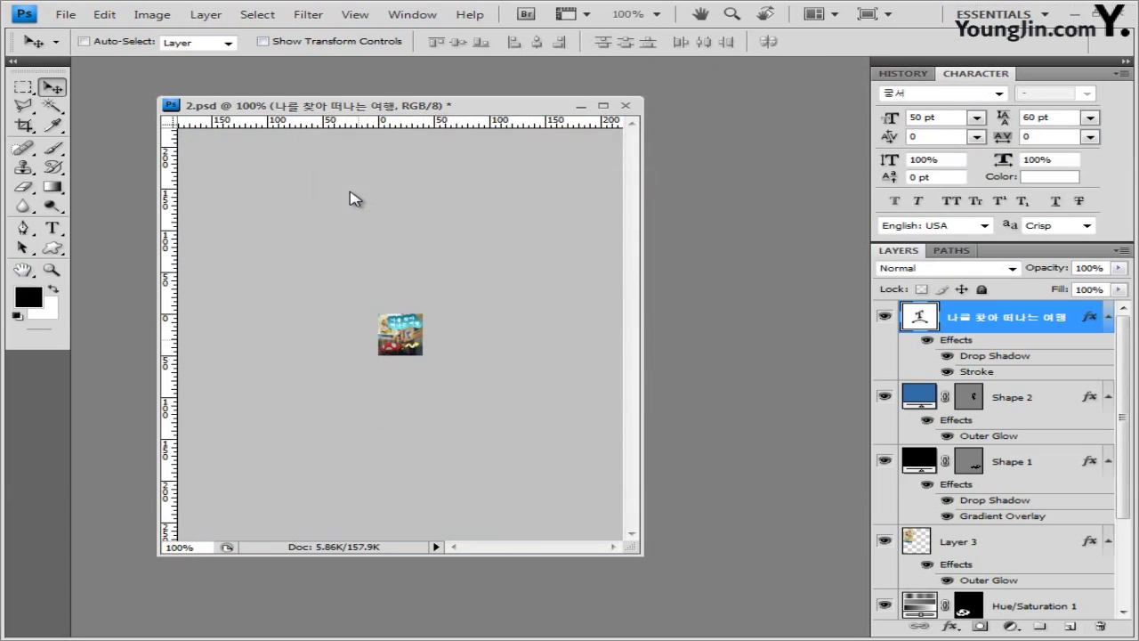
Save the resized document as a PSD in the GTQ folder, reusing the existing submission file name with its ending changed to -2.
key(alt+f)
key(Down)
key(Down)
key(Down)
key(Return)
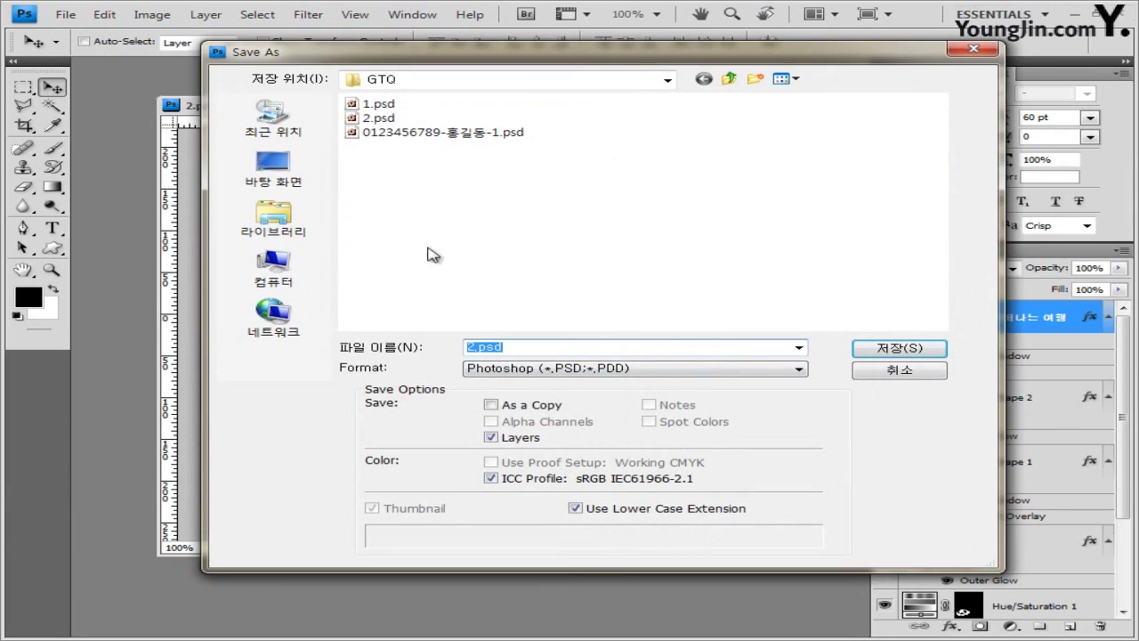
click(418, 132)
key(alt+n)
key(End)
key(Left)
key(Left)
key(Left)
key(Left)
key(Left)
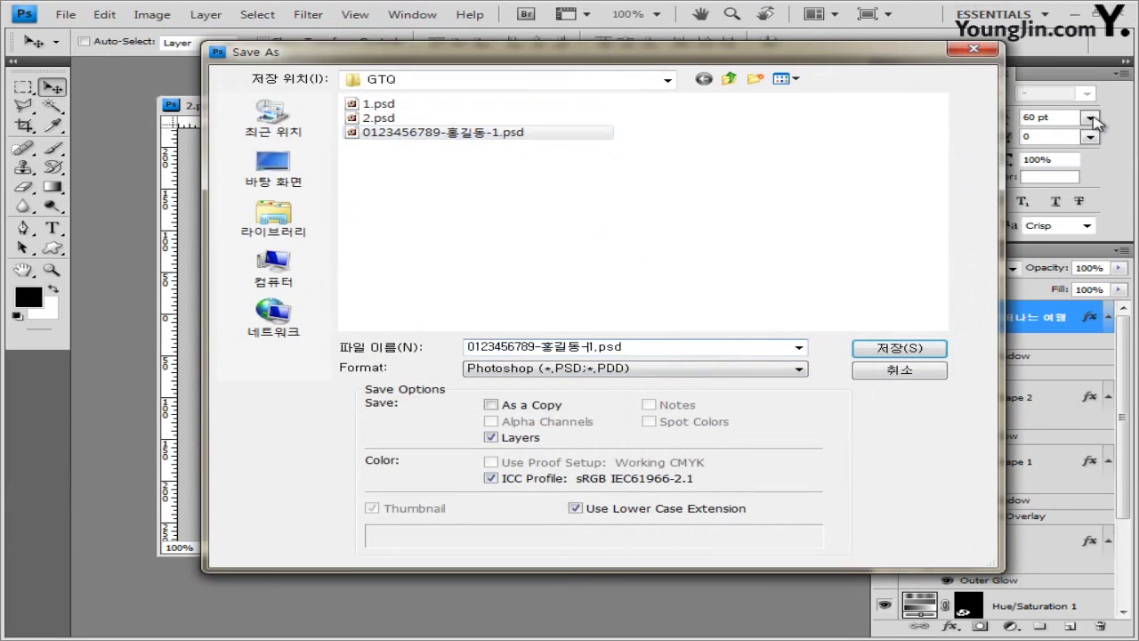
text(2)
key(Return)
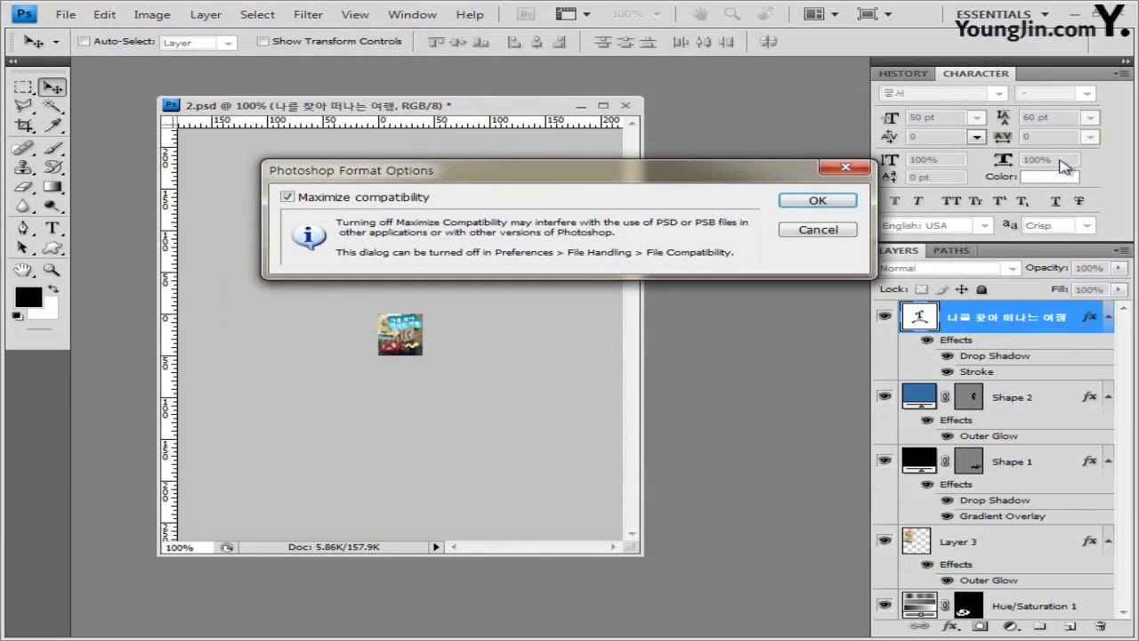
key(Return)
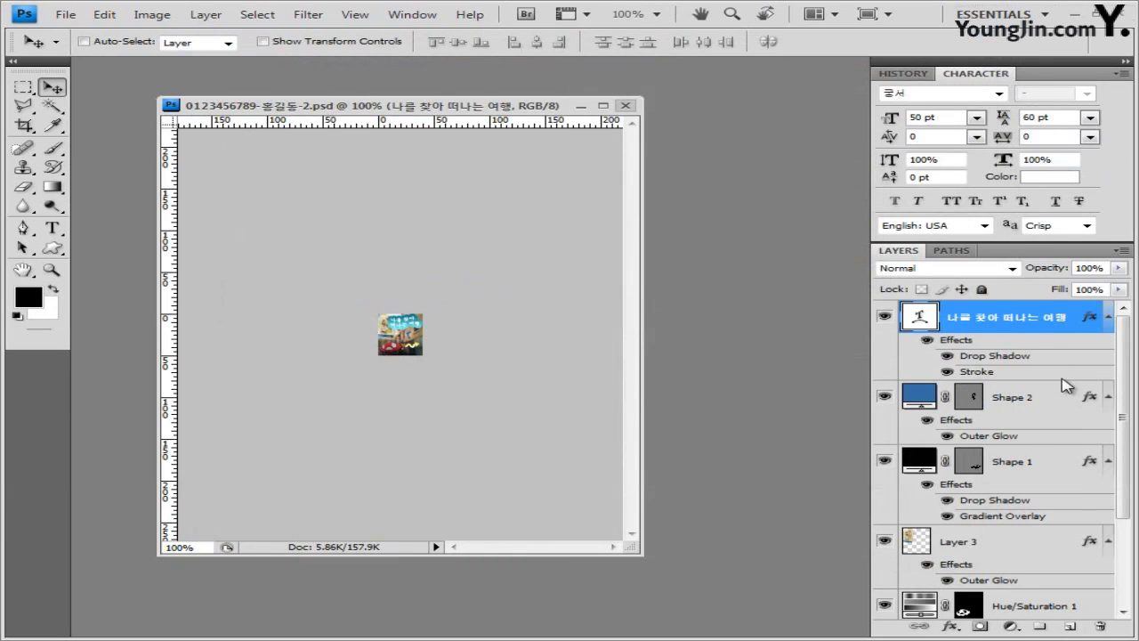
Close the resized PSD and check the GTQ folder for the submission JPG and PSD files ending in -2.
key(ctrl+w)
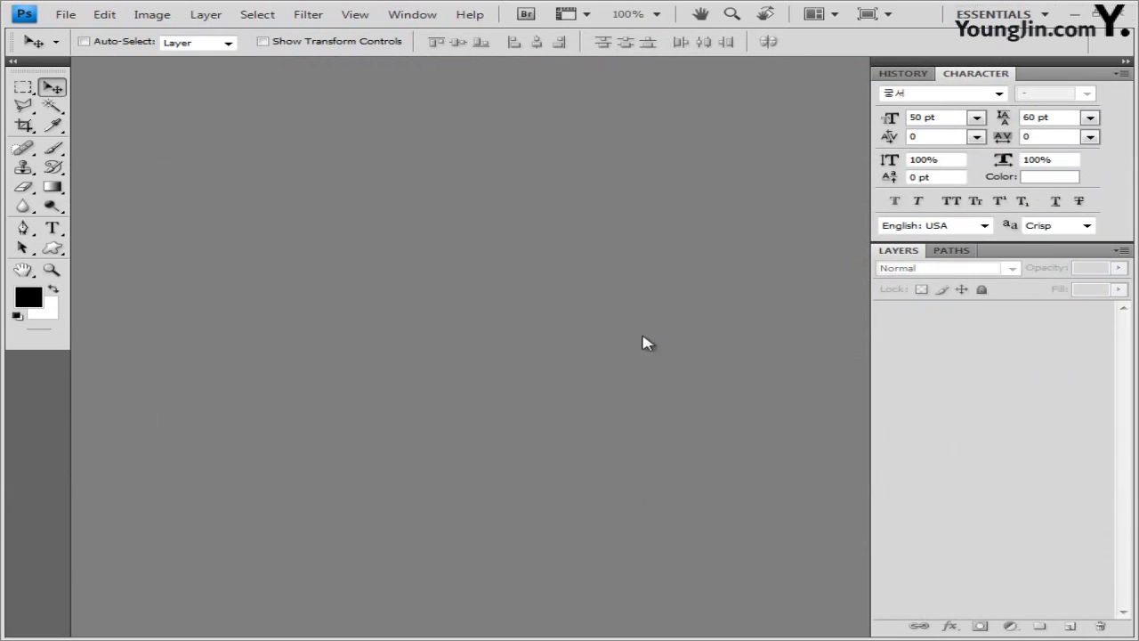
key(ctrl+o)
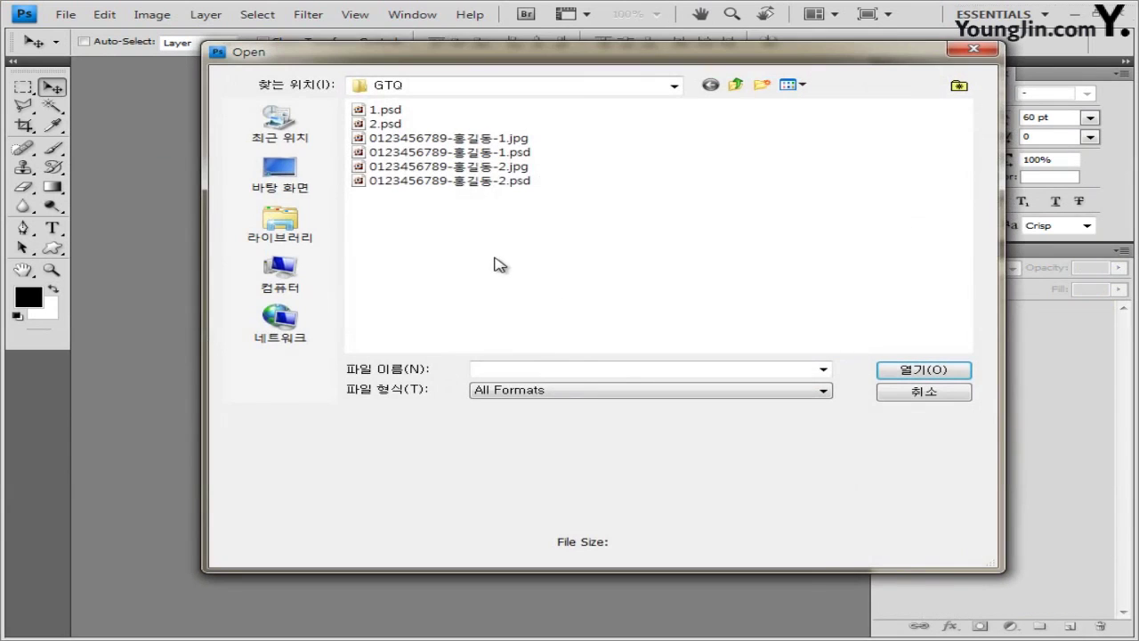
drag(474, 219, 590, 172)
drag(506, 271, 590, 166)
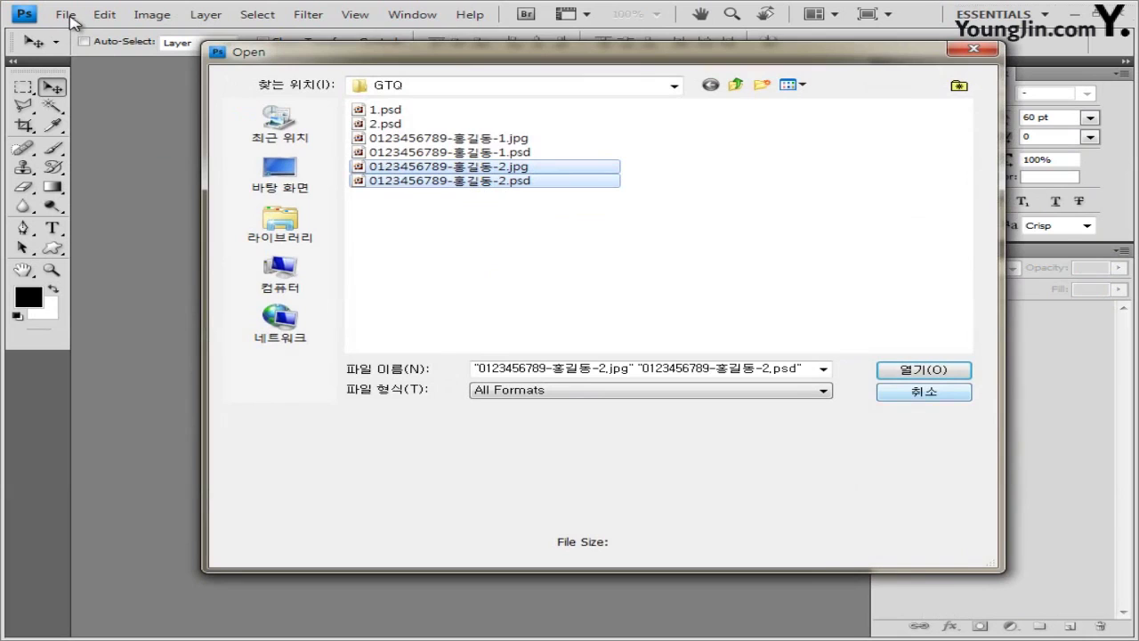
key(Return)
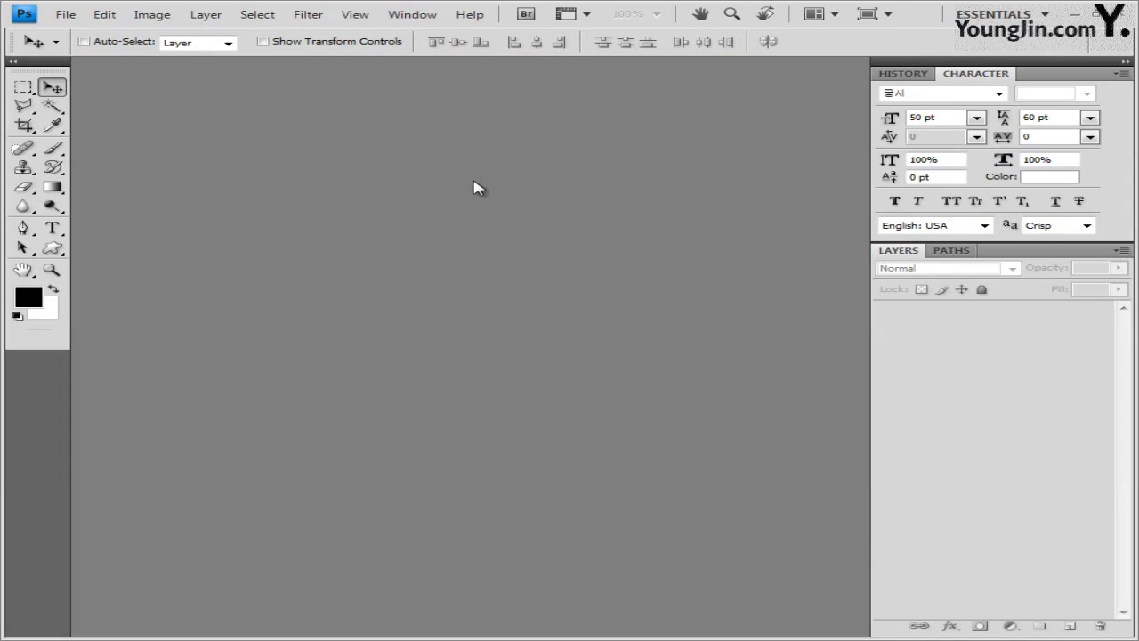
Create a 600 × 400 pixel RGB document with a white background, float its window, and place guides every 100 pixels.
key(ctrl+n)
double_click(437, 225)
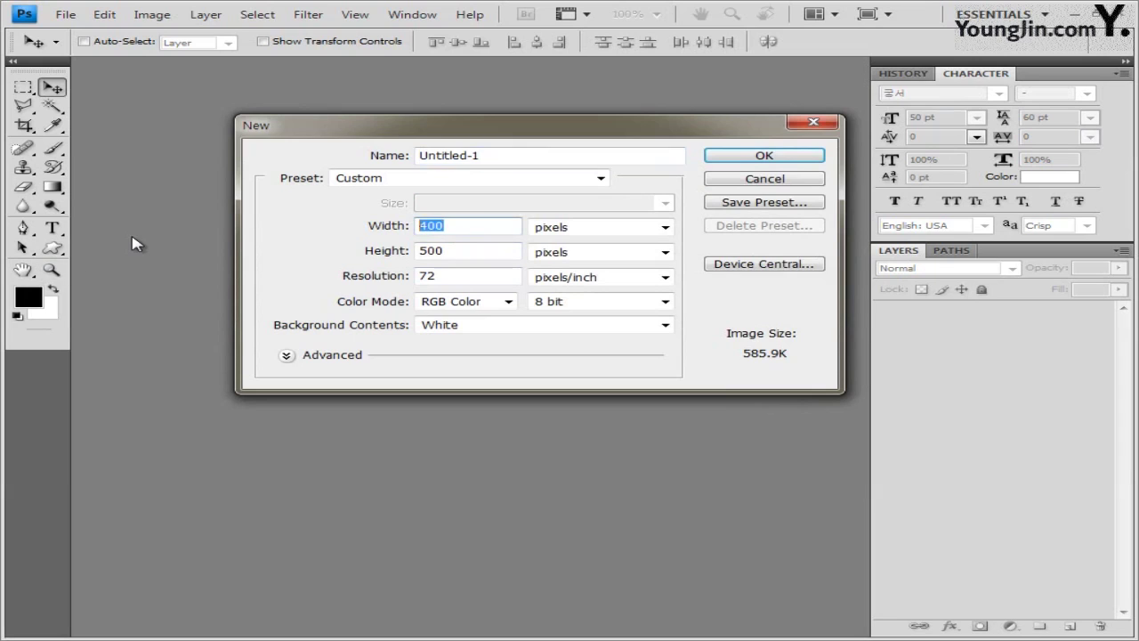
text(600)
double_click(487, 256)
text(400)
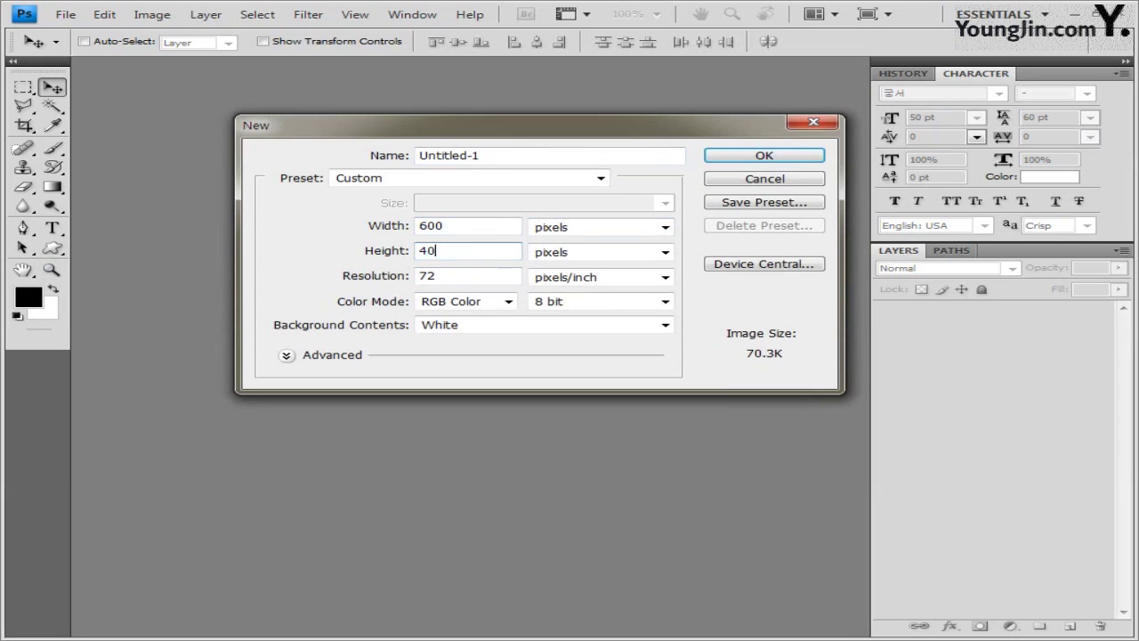
click(820, 159)
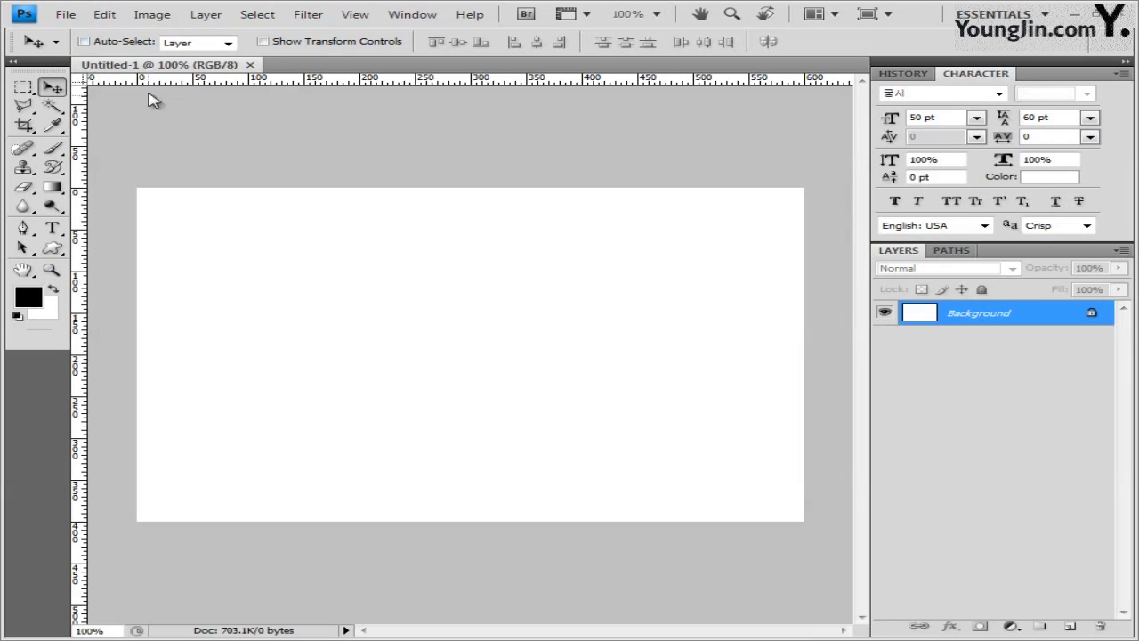
drag(165, 67, 242, 122)
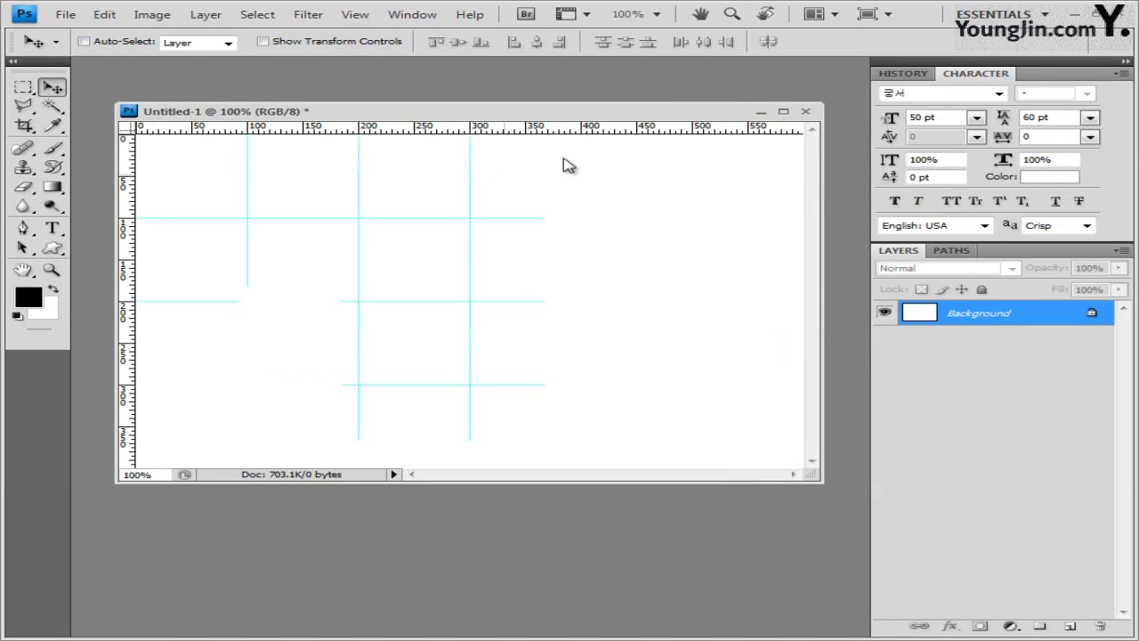
Save the new document in the GTQ folder as a Photoshop file named 3.
click(66, 15)
click(104, 242)
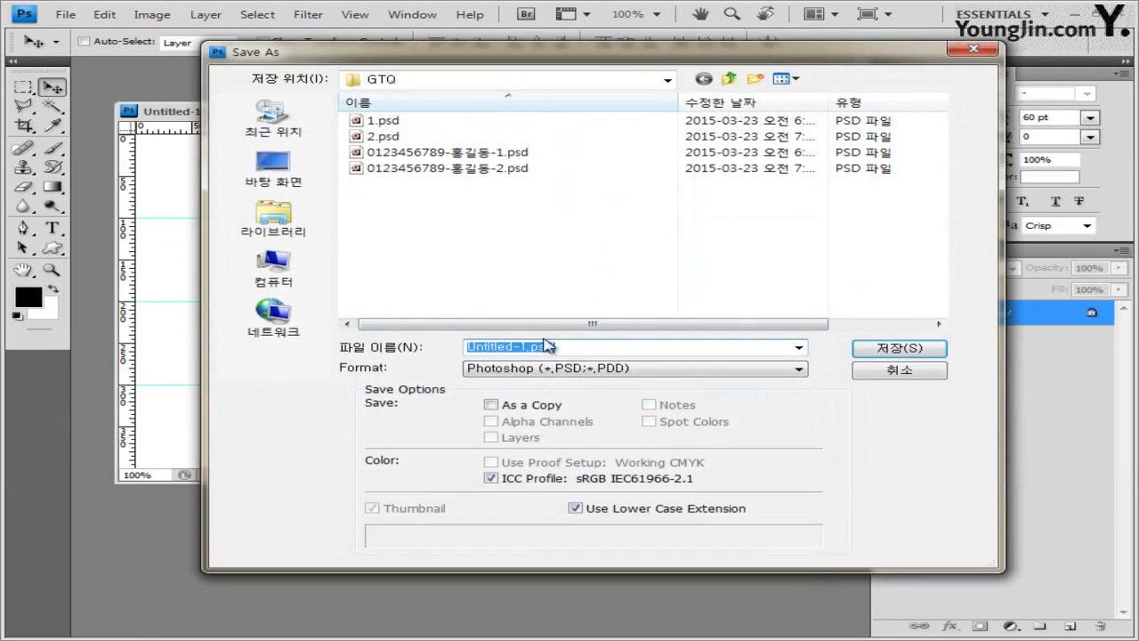
text(3)
key(Return)
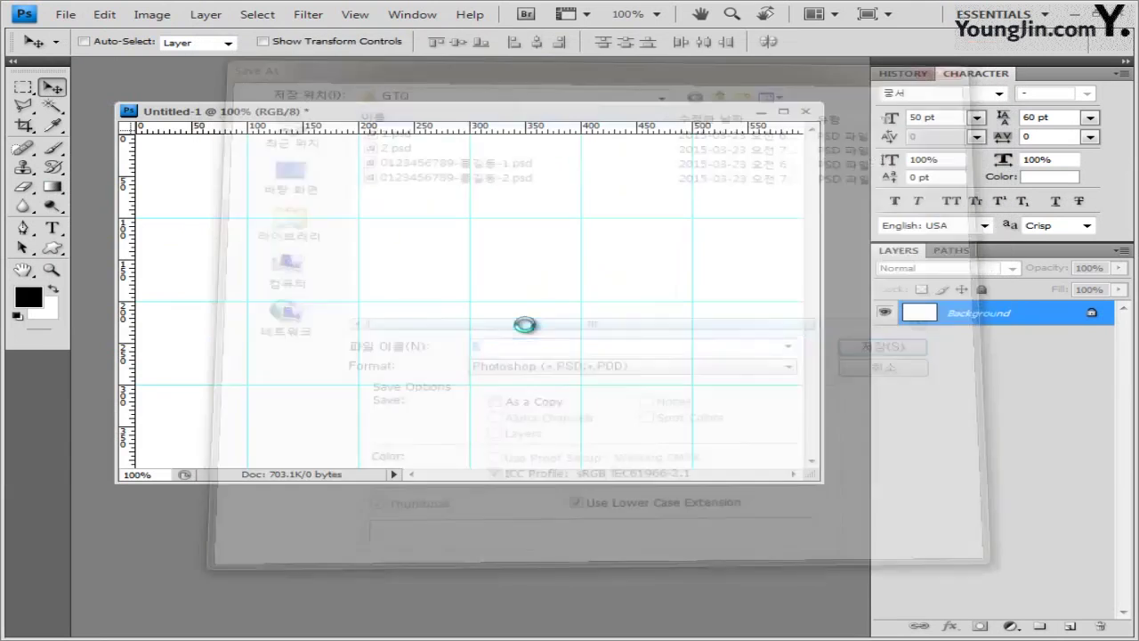
drag(484, 121, 472, 153)
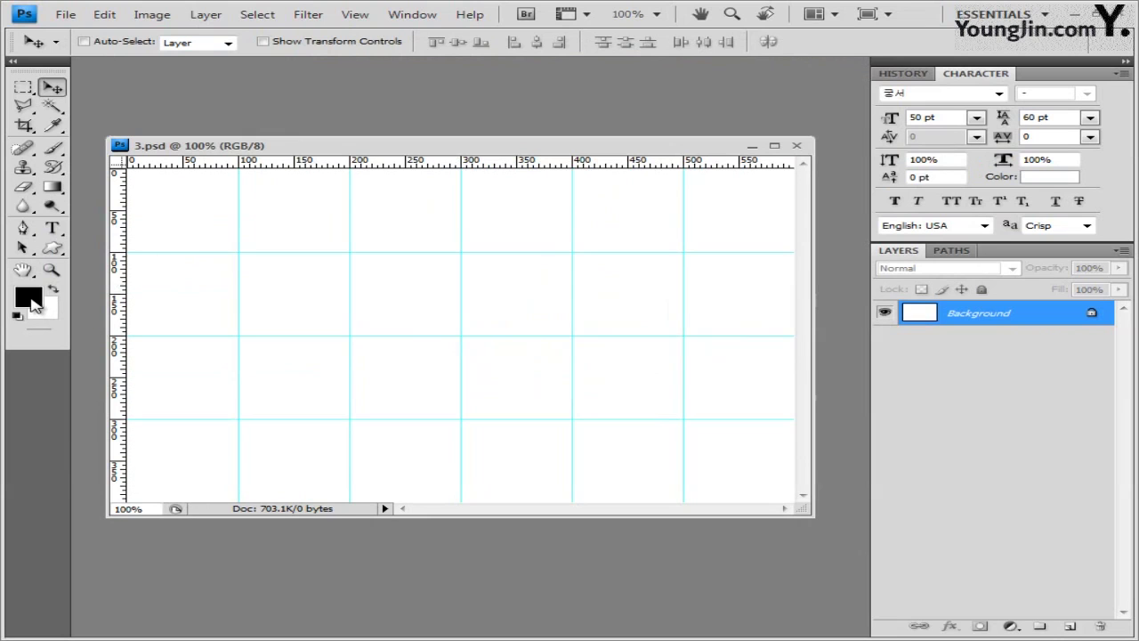
Set the foreground color to ff9900 and fill the Background layer with it.
click(30, 300)
click(730, 457)
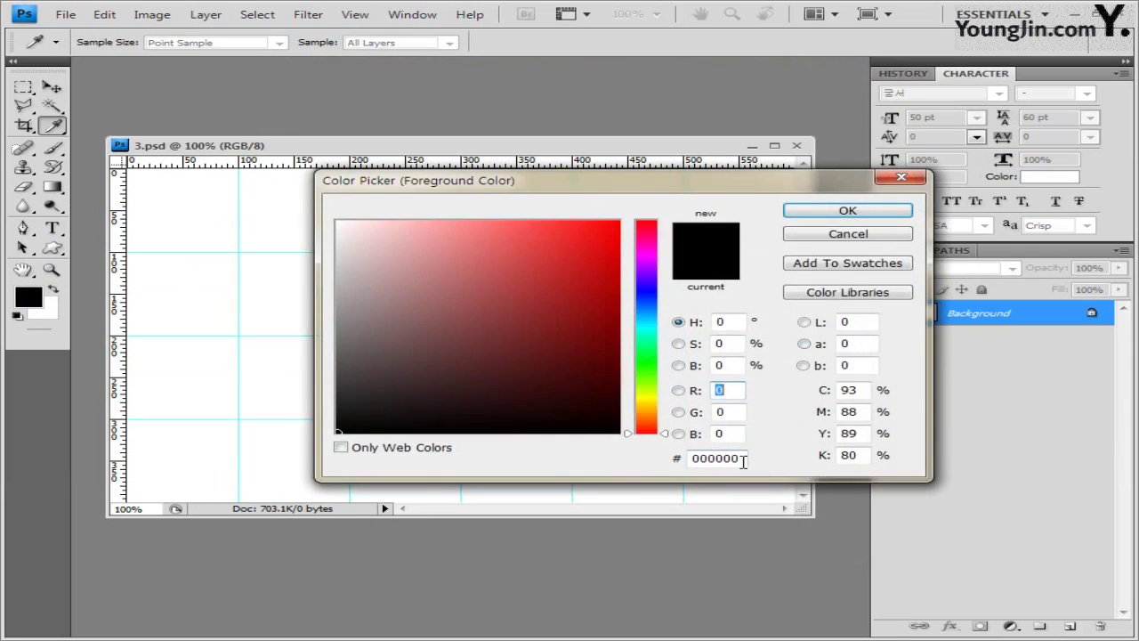
text(ff9900)
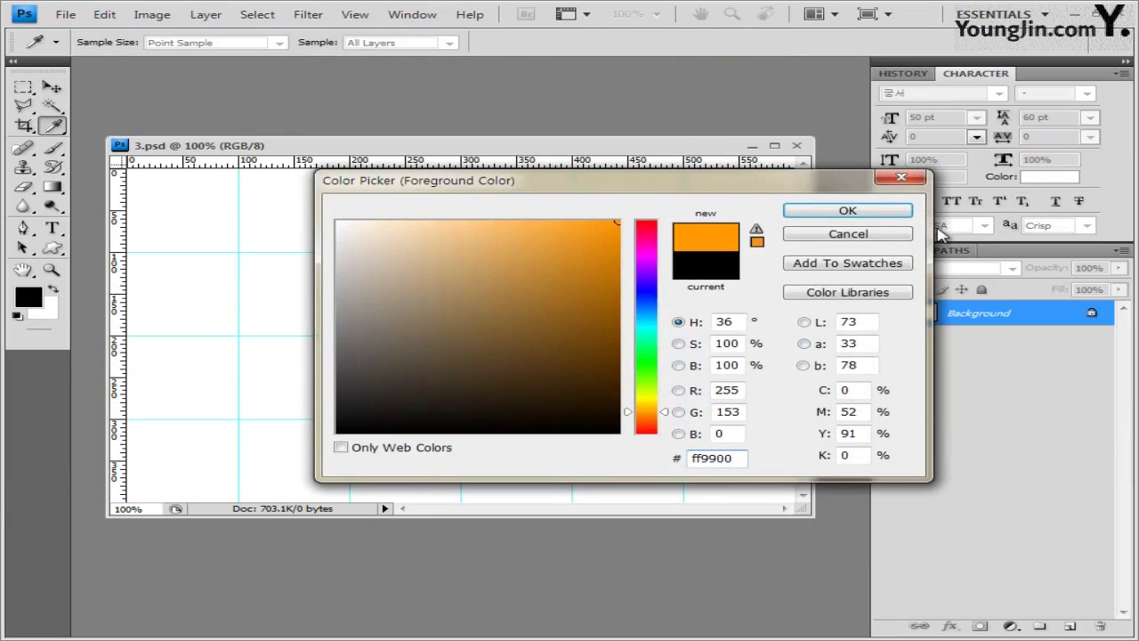
click(871, 216)
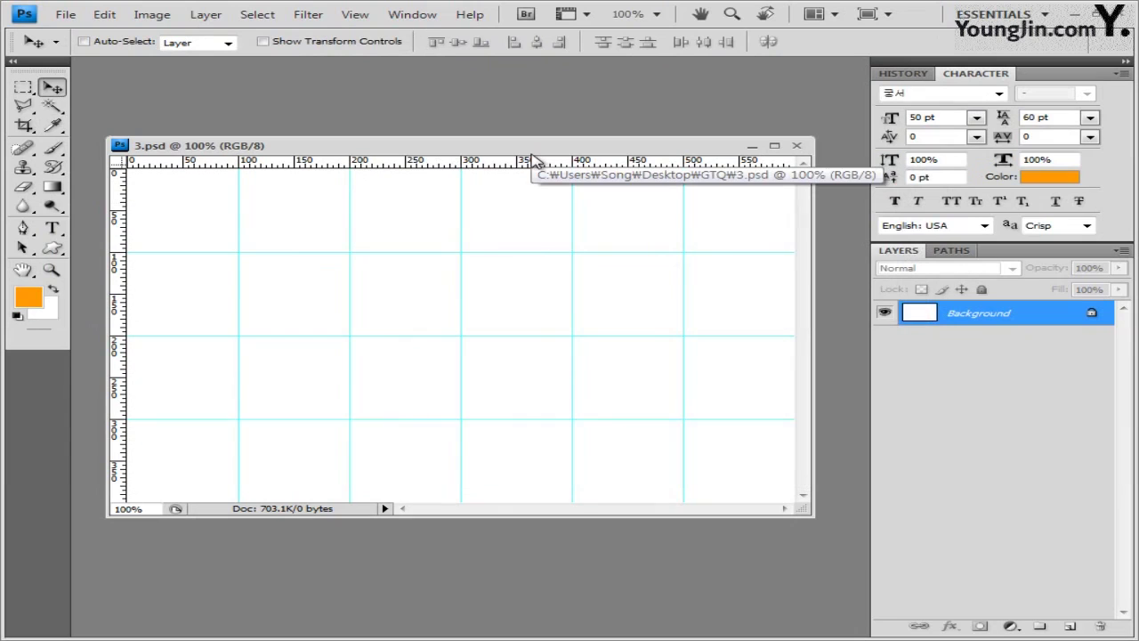
key(alt+BackSpace)
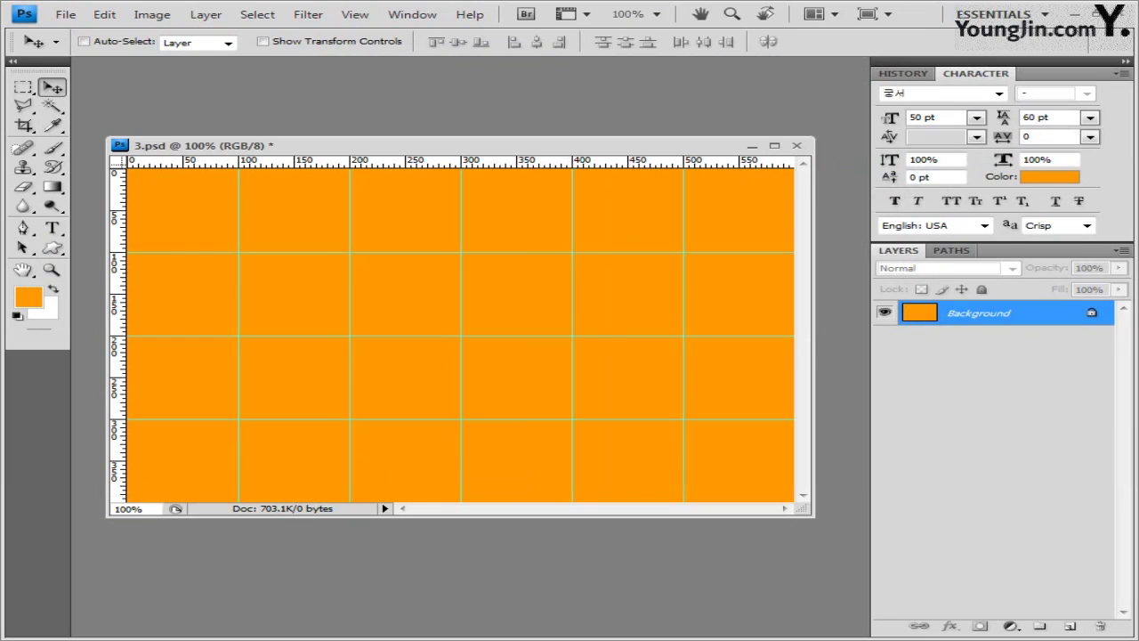
Open the sheet music image 1급-7.jpg from the 기출문제04 folder and paste all of it into 3.psd as a new layer.
key(alt+Tab)
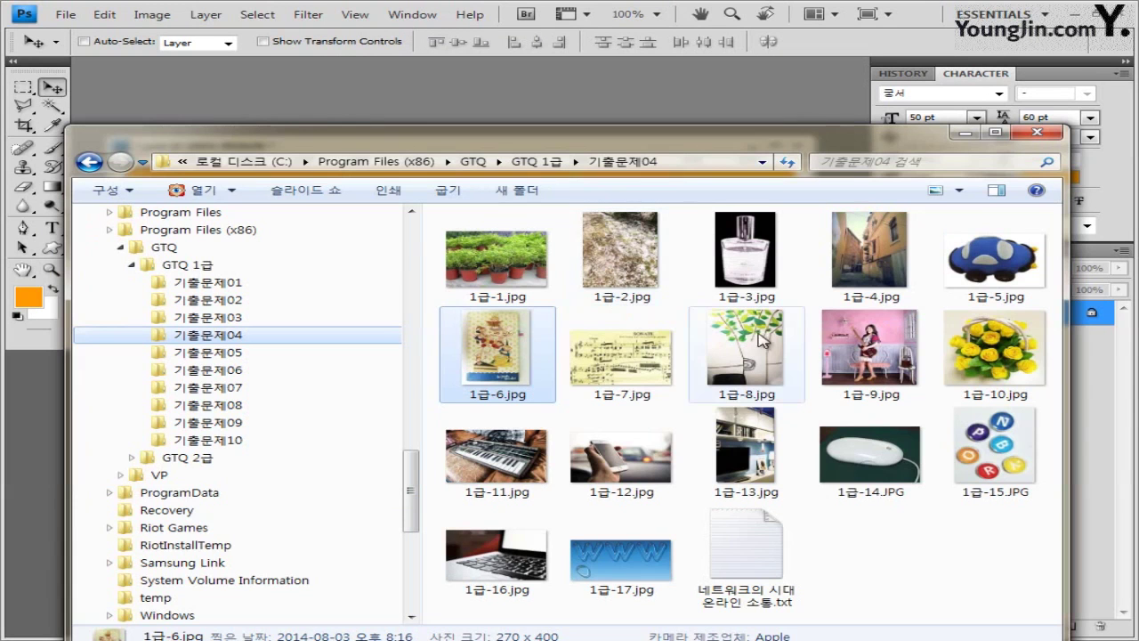
click(637, 374)
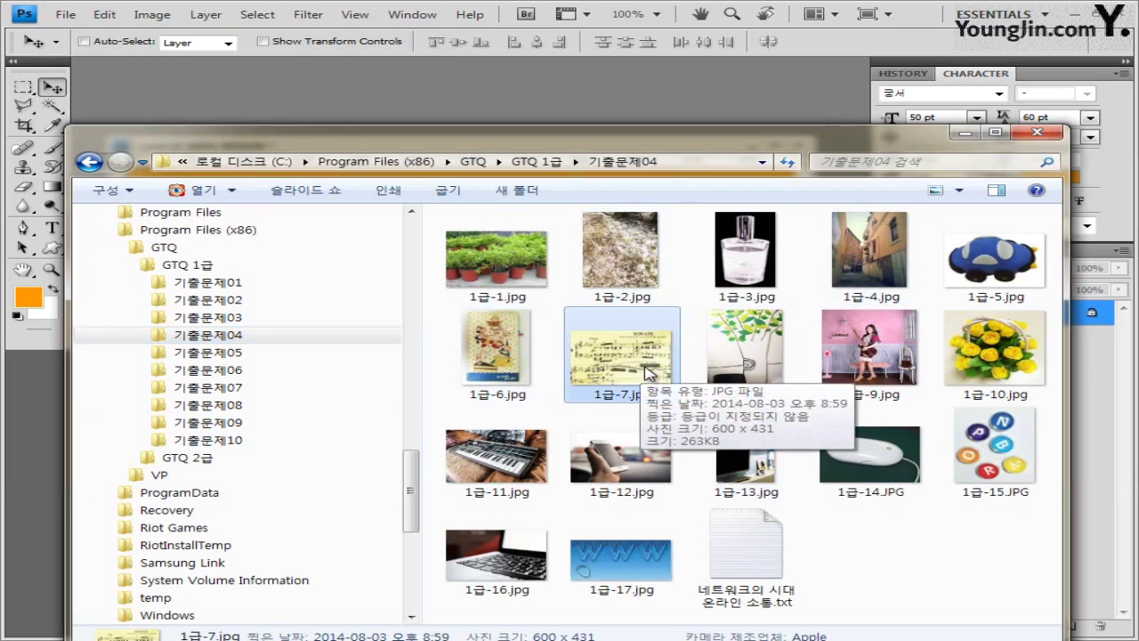
drag(643, 374, 436, 112)
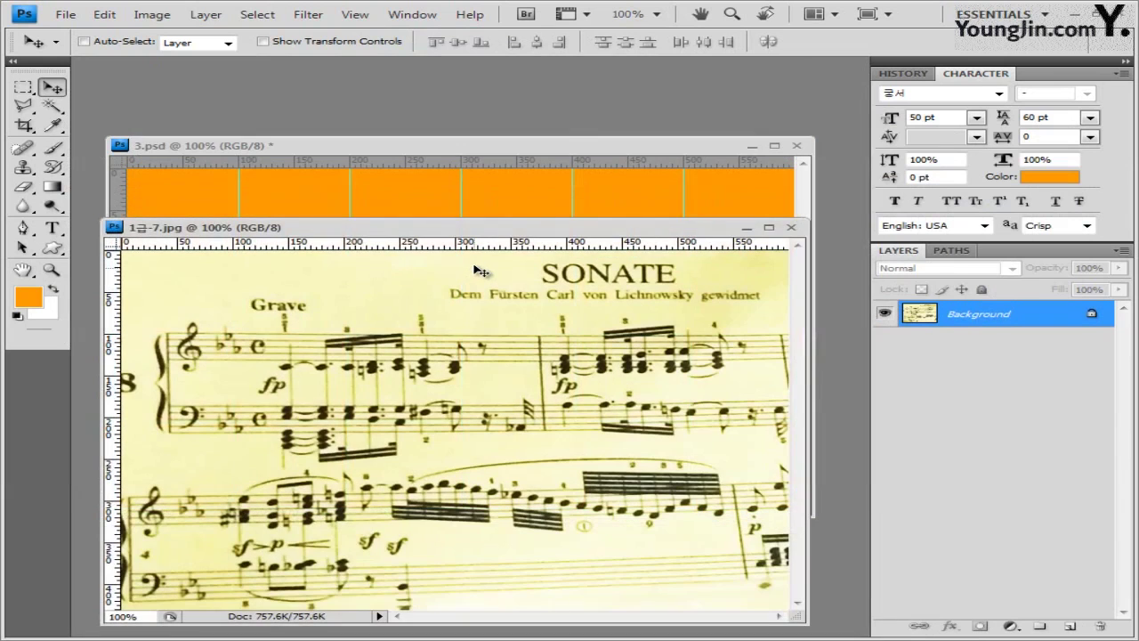
key(ctrl+a)
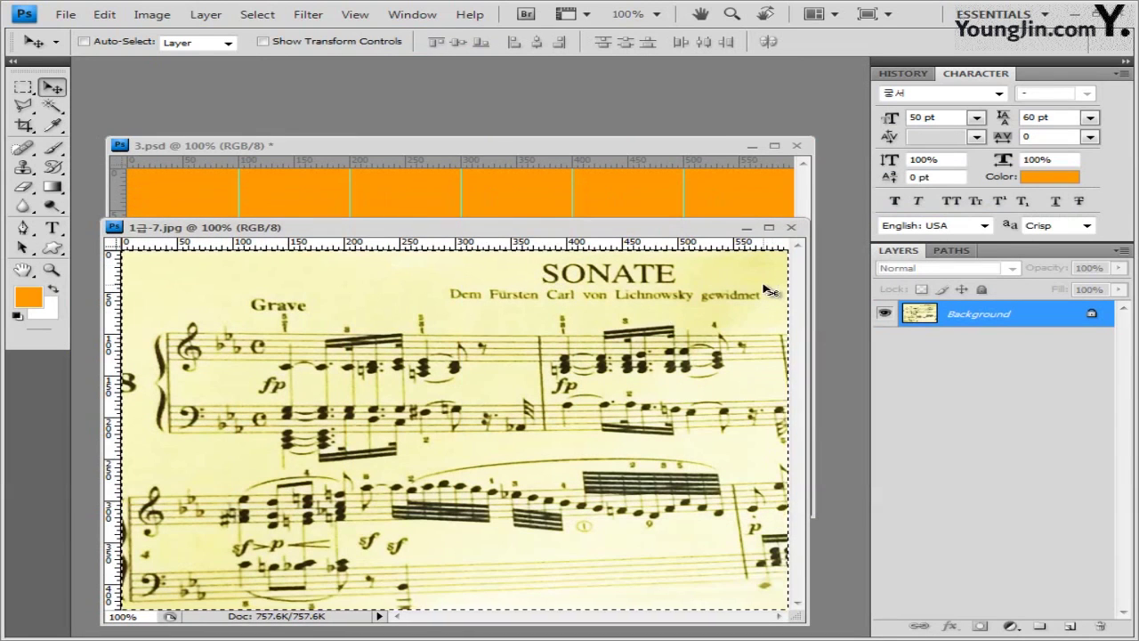
click(791, 227)
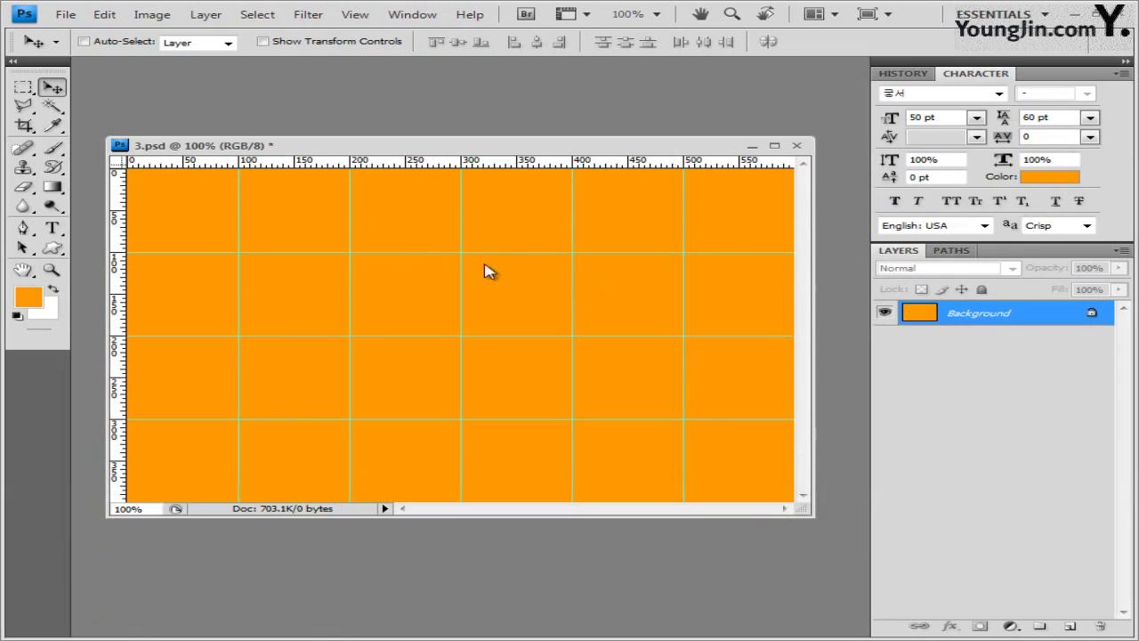
key(ctrl+v)
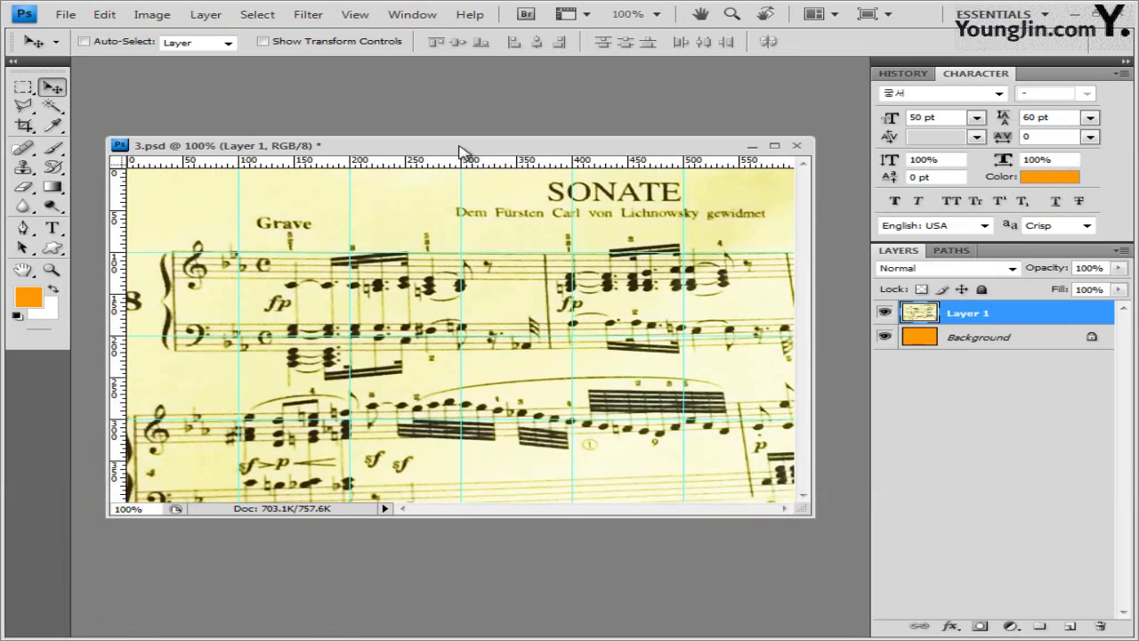
Apply the Texturizer filter with the Canvas texture to the sheet music layer and set the layer's opacity to 60%.
click(307, 14)
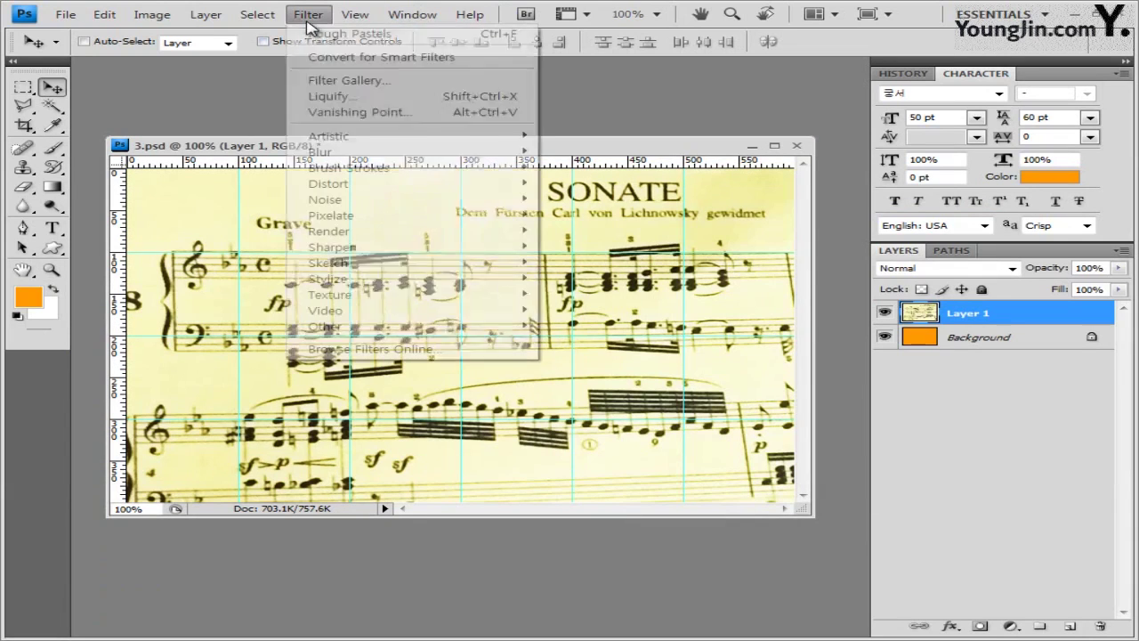
mouse_move(445, 298)
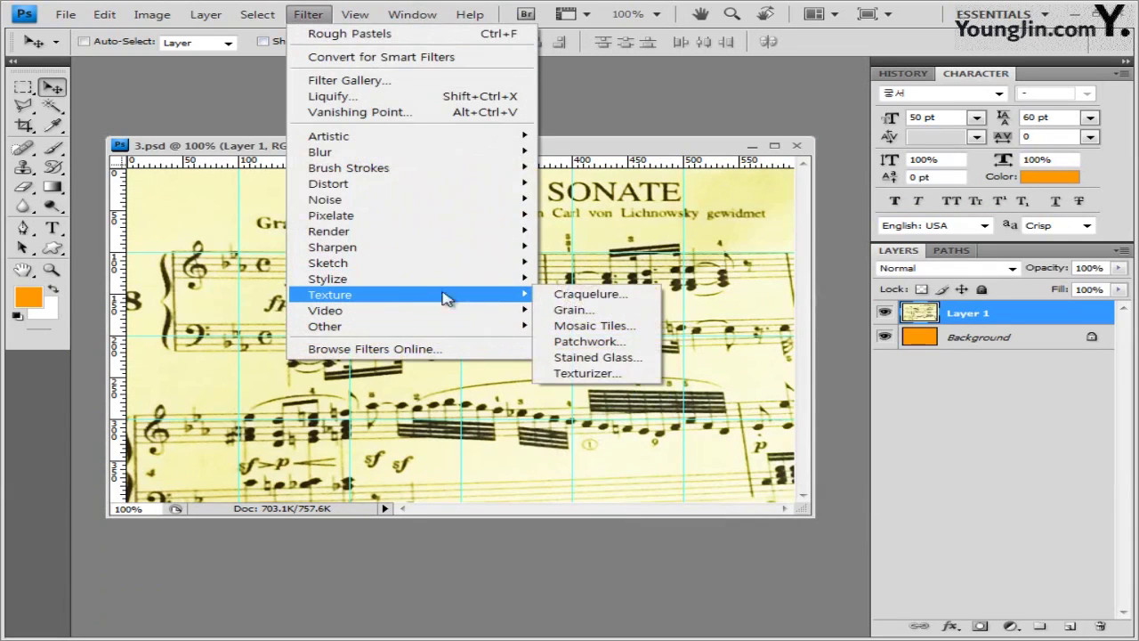
click(625, 373)
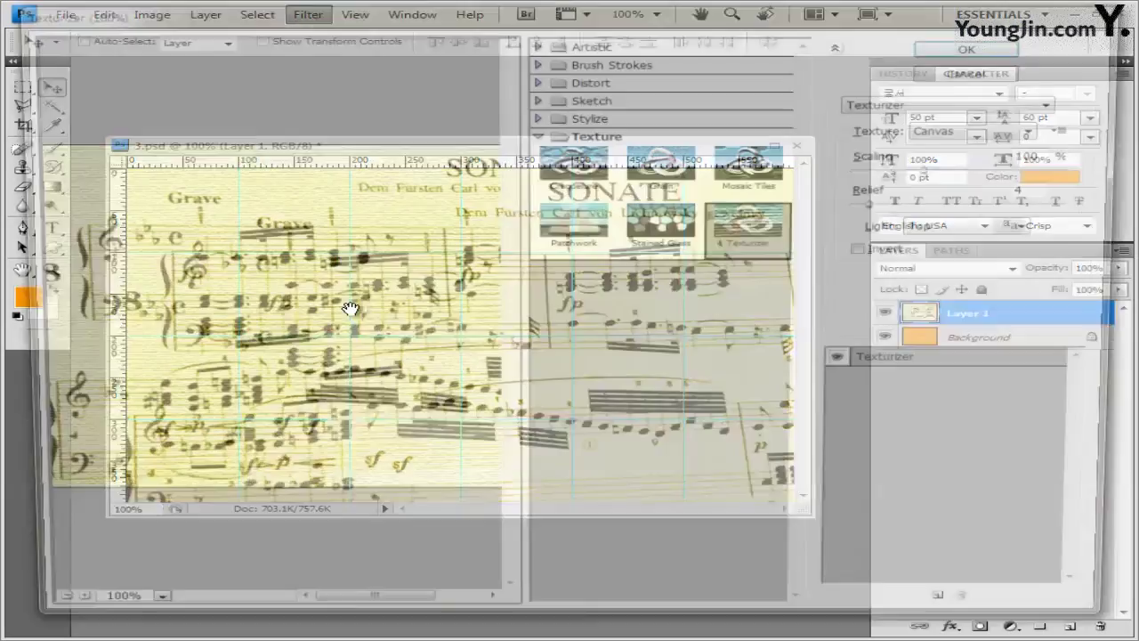
click(980, 44)
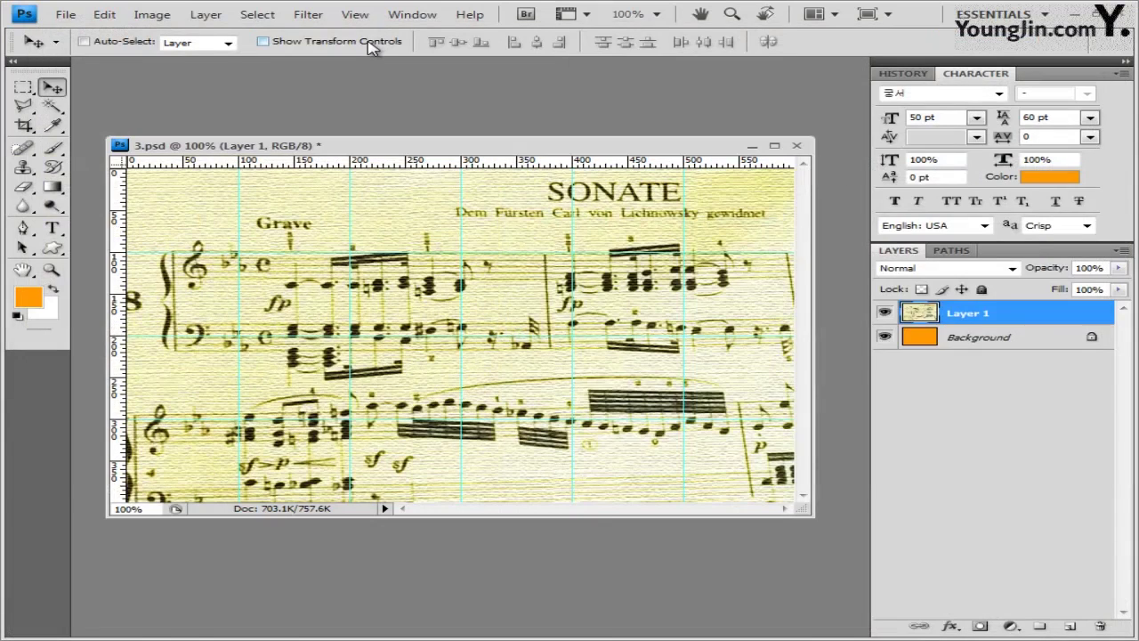
click(1110, 267)
text(60)
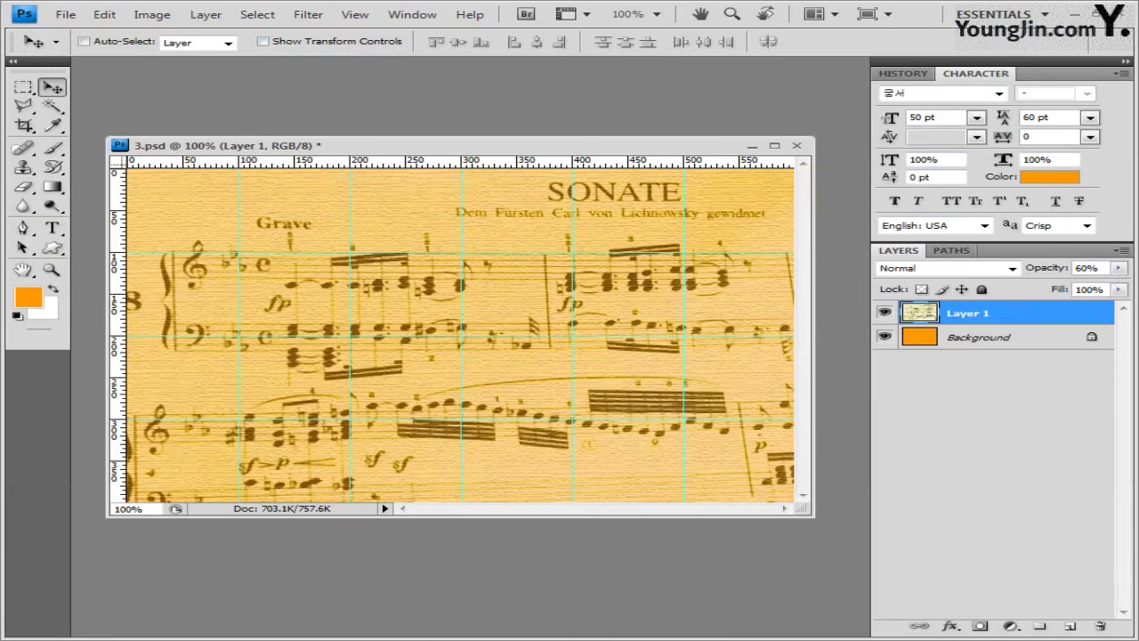
Open the tree image 1급-8.jpg from the 기출문제04 folder and paste all of it into 3.psd as a new layer.
key(alt+Tab)
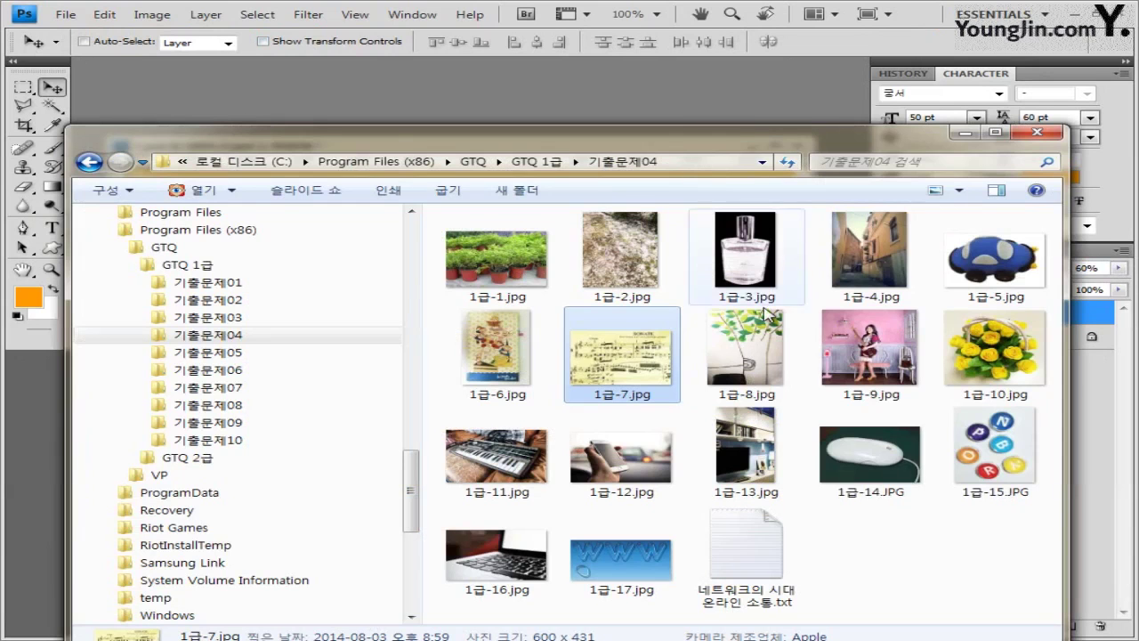
drag(753, 365, 419, 85)
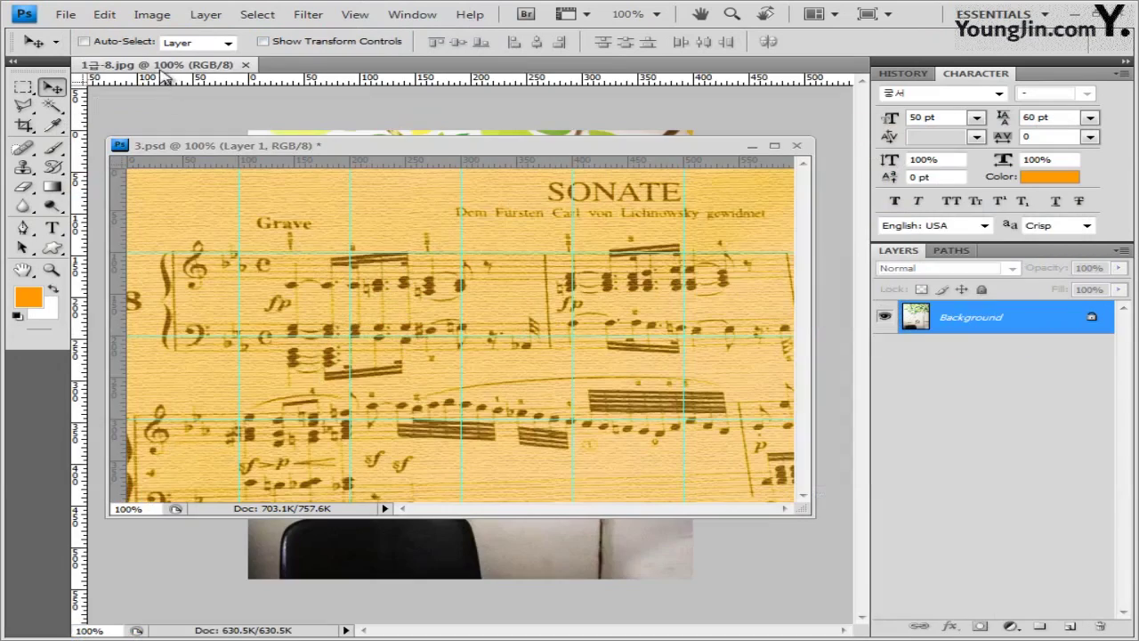
drag(163, 66, 485, 283)
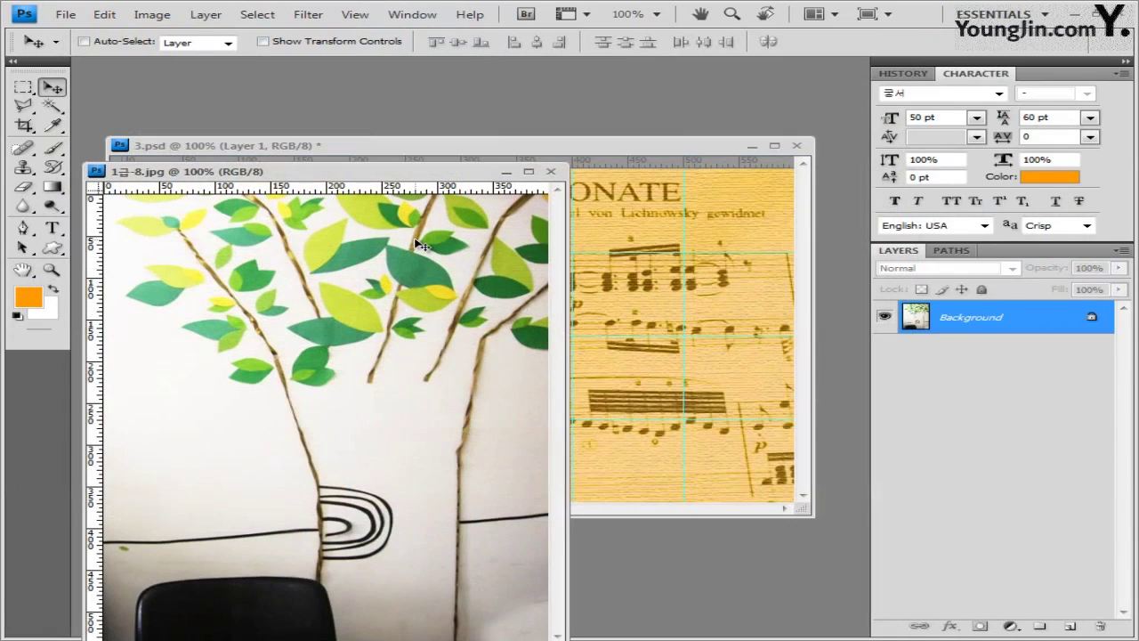
key(ctrl+a)
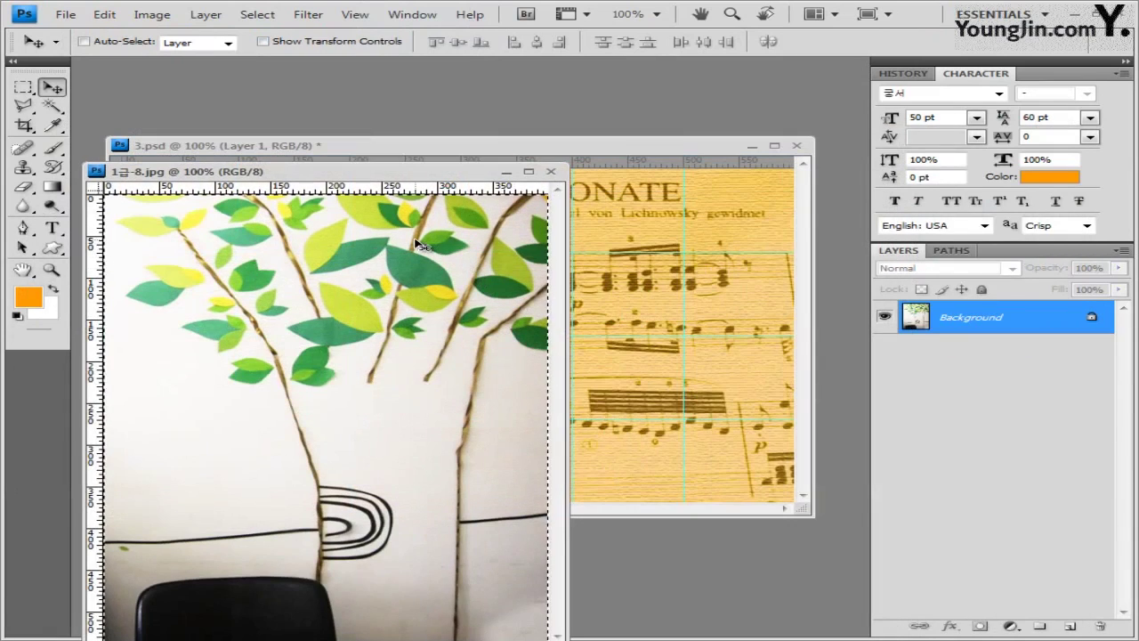
click(551, 173)
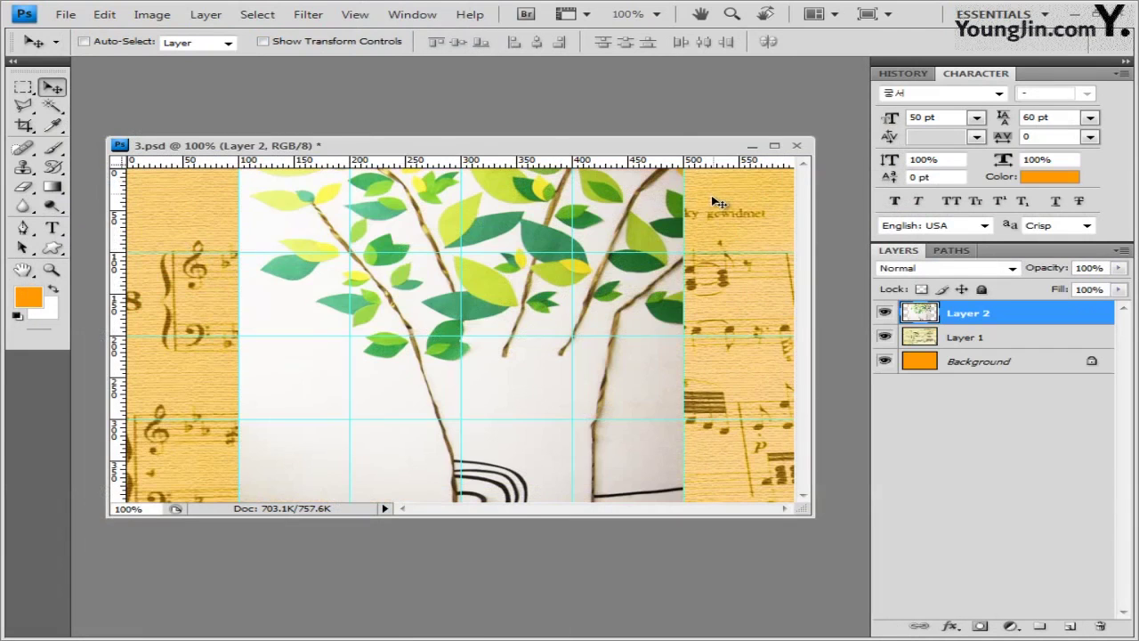
key(ctrl+v)
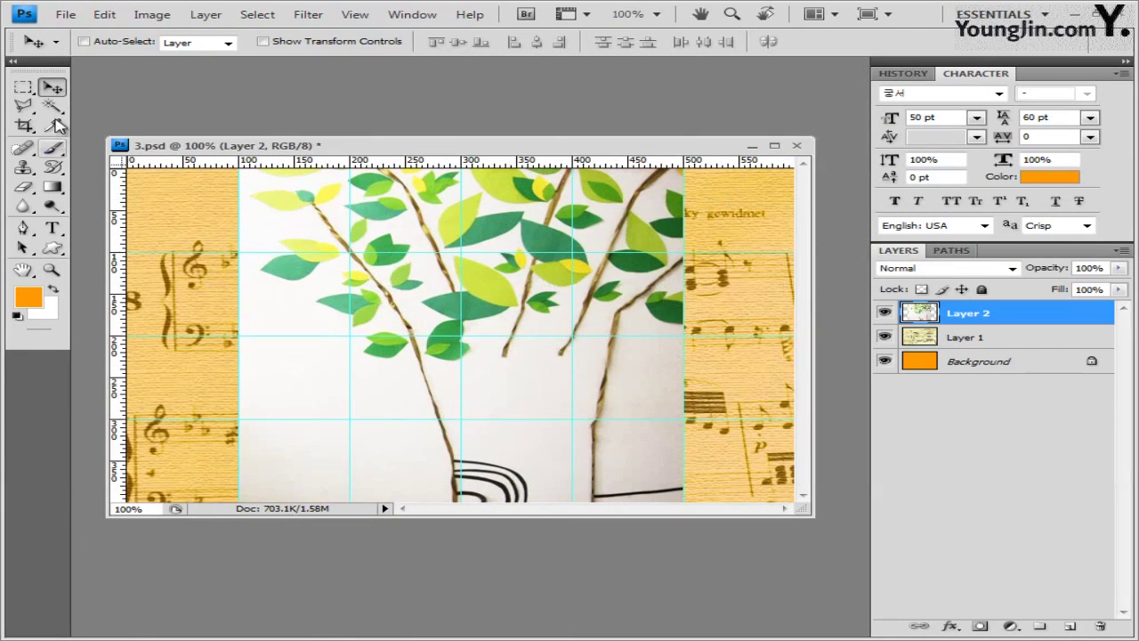
Scale the tree layer down slightly, place its left edge about 250 pixels across the canvas, and add a layer mask.
drag(513, 399, 631, 316)
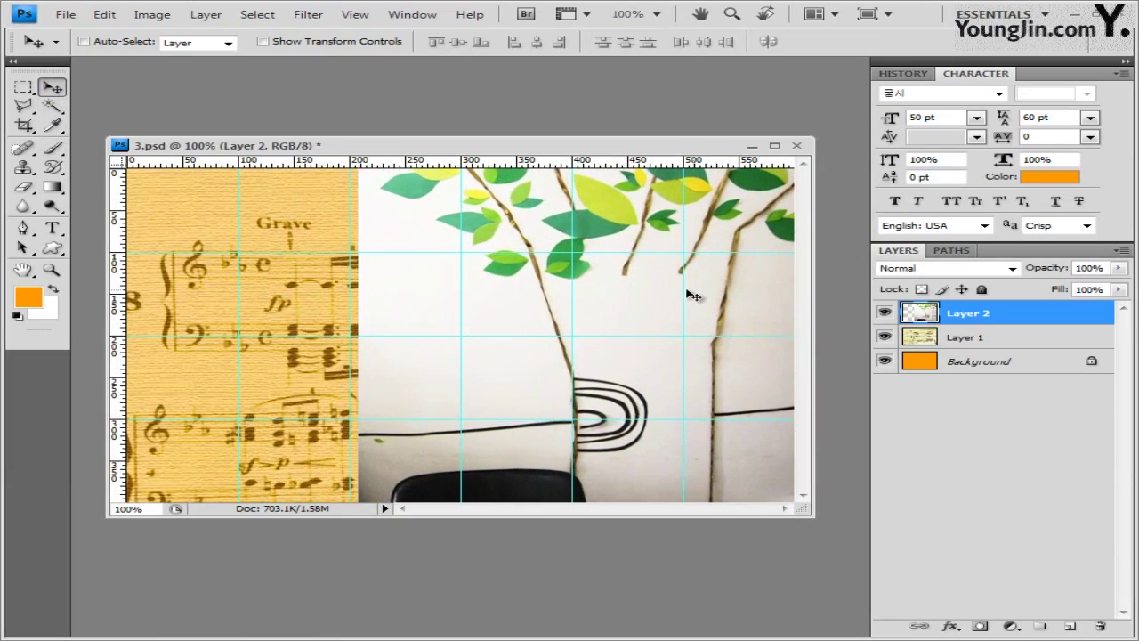
key(ctrl+z)
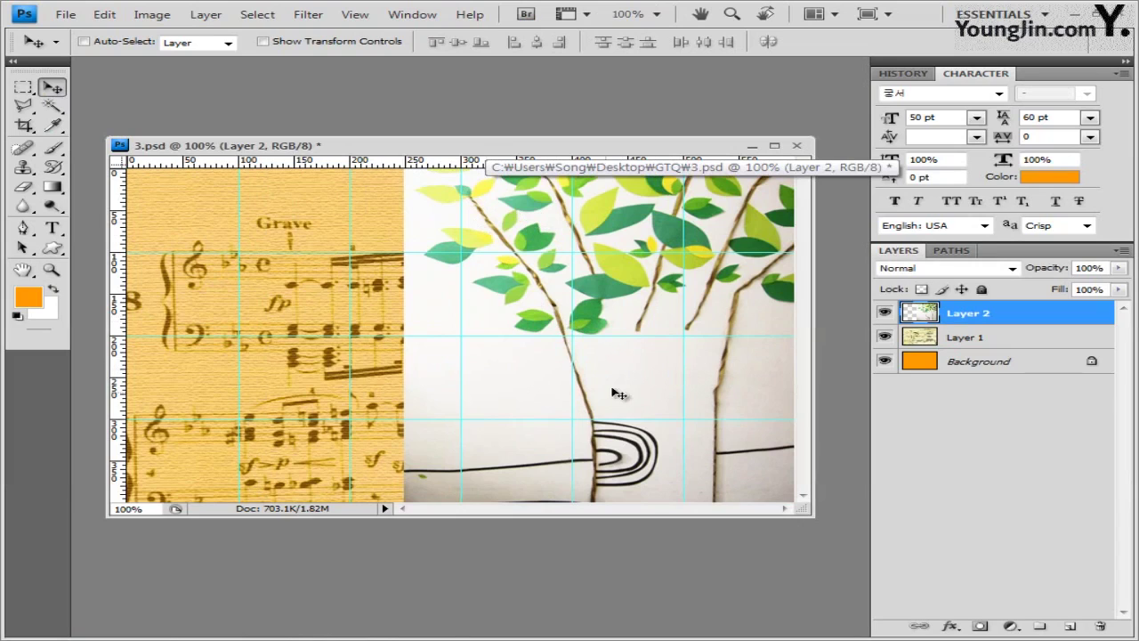
click(980, 628)
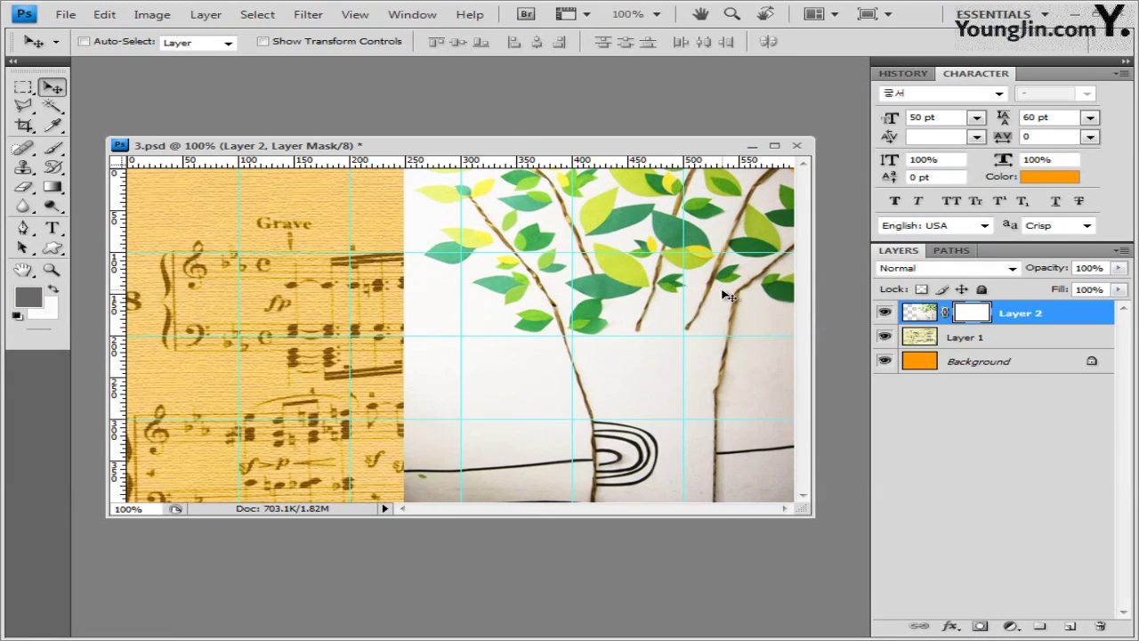
Fade the tree layer's mask with a non-reversed linear white-to-black gradient running leftward from about 450 to 330 pixels across the canvas.
click(18, 315)
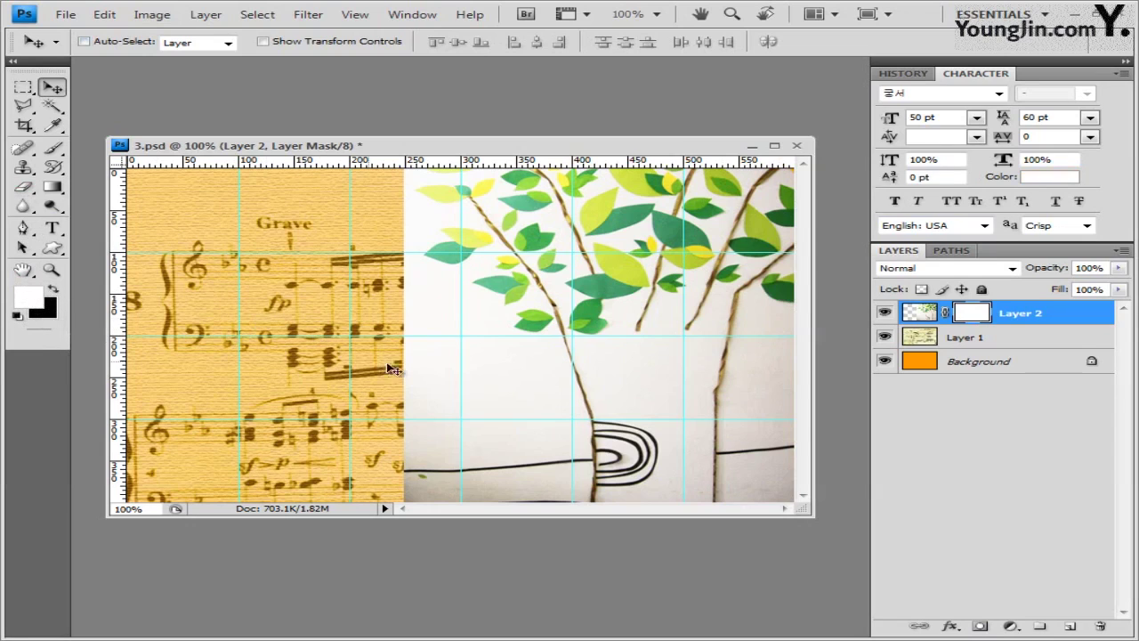
click(52, 188)
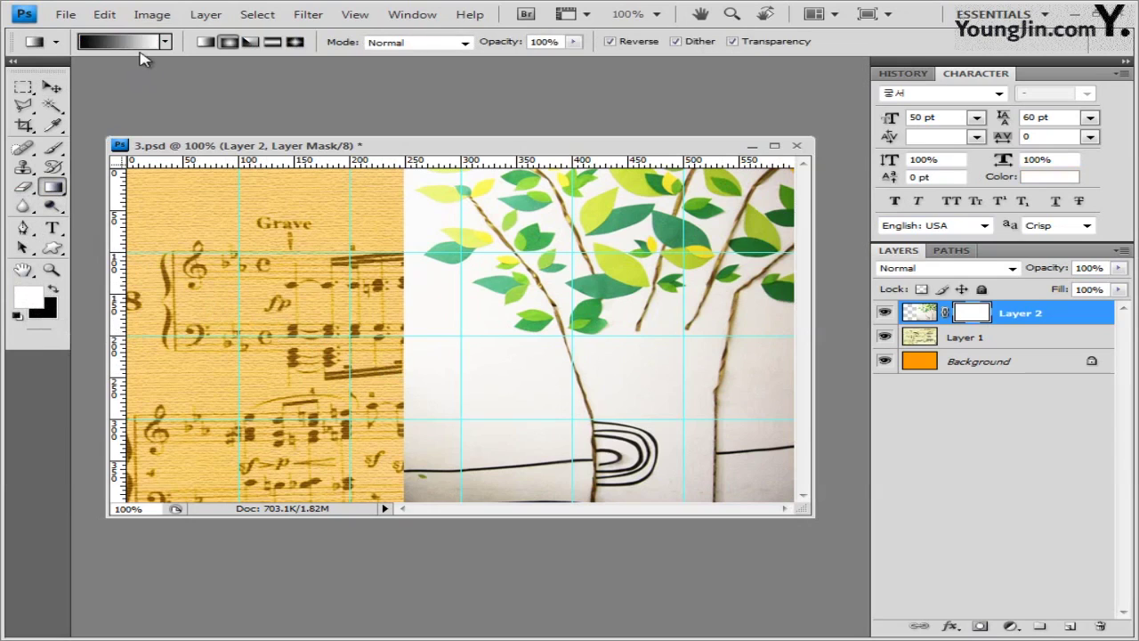
click(166, 42)
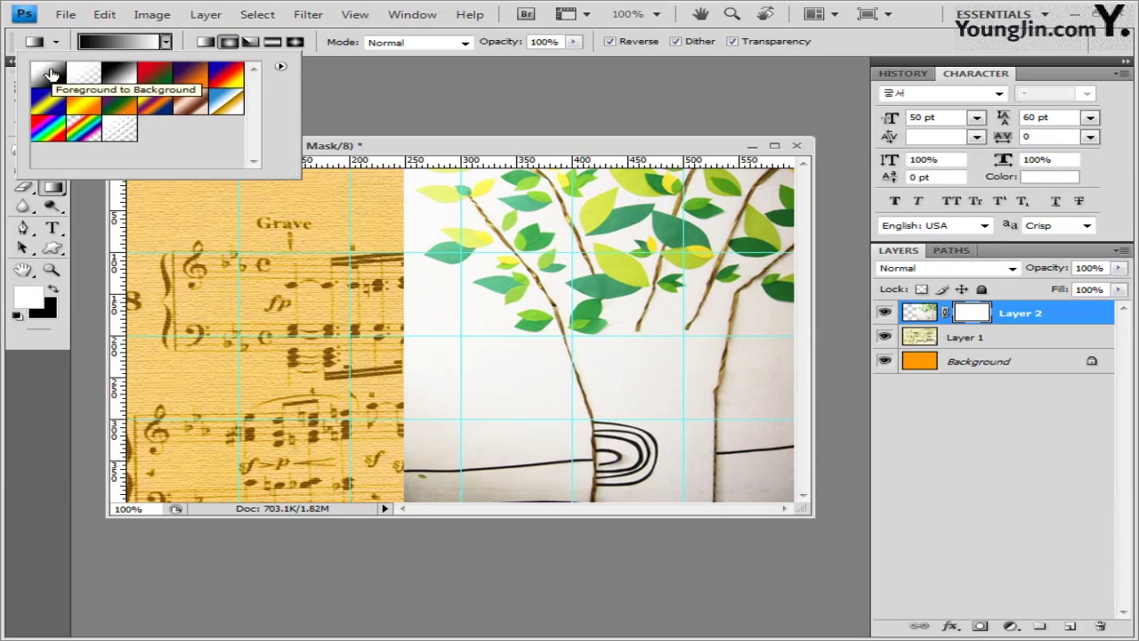
click(488, 154)
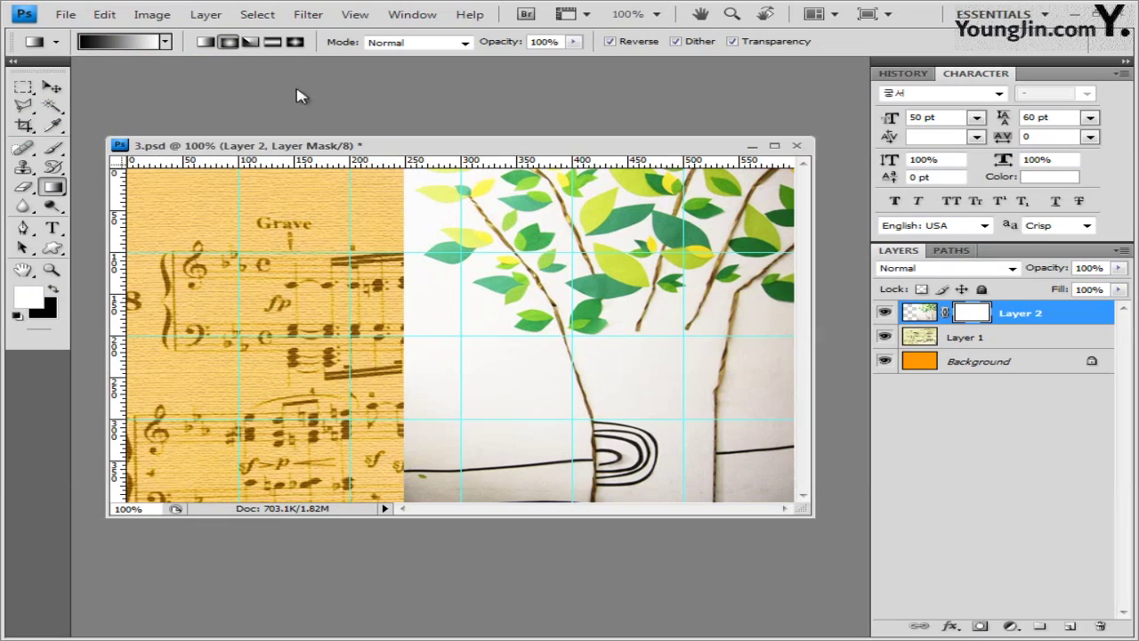
click(205, 43)
click(611, 42)
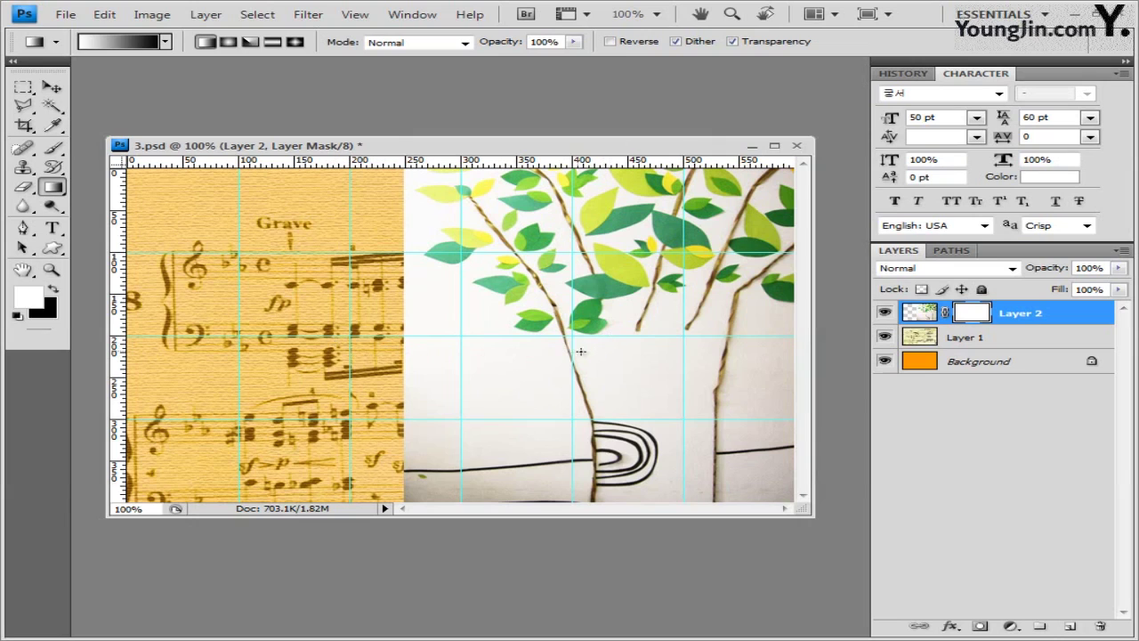
drag(601, 342, 403, 343)
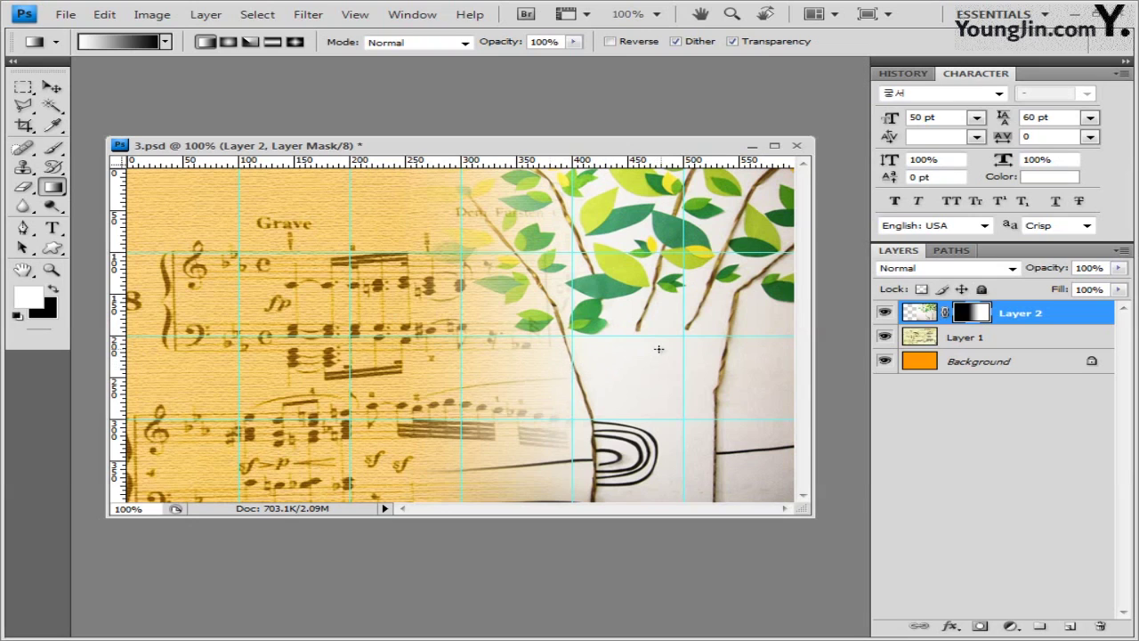
drag(553, 353, 529, 350)
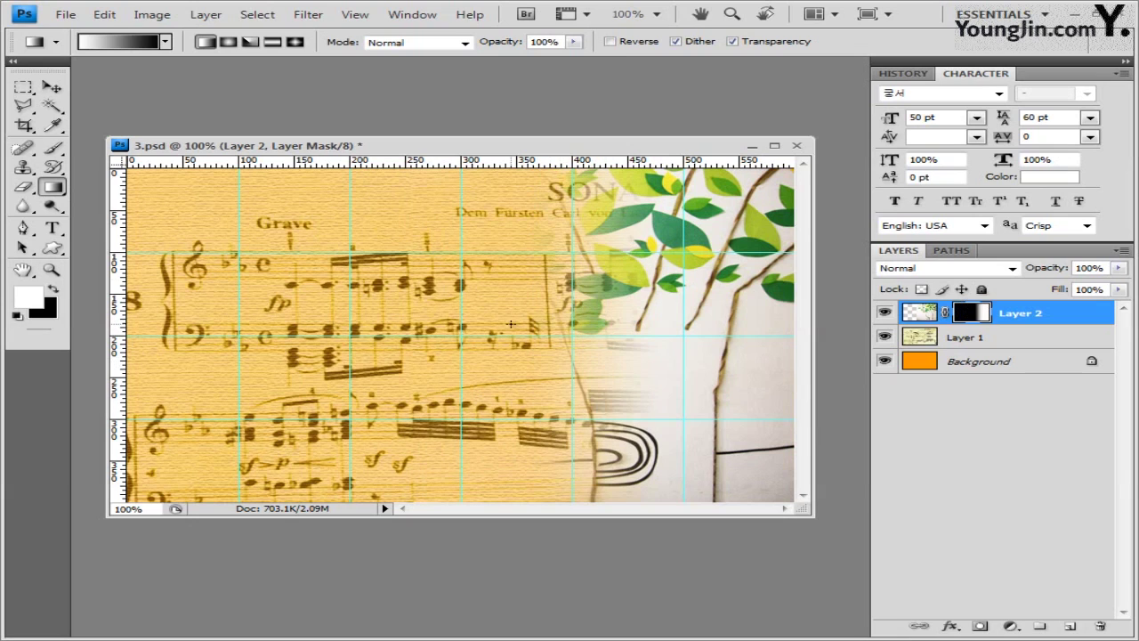
key(ctrl+z)
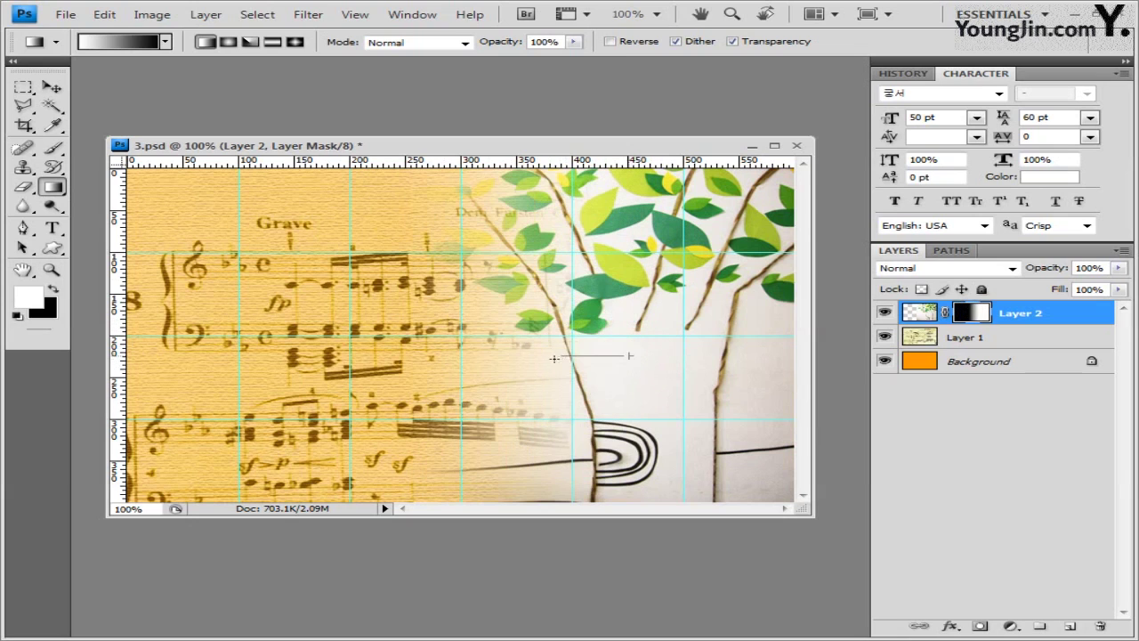
drag(553, 358, 493, 377)
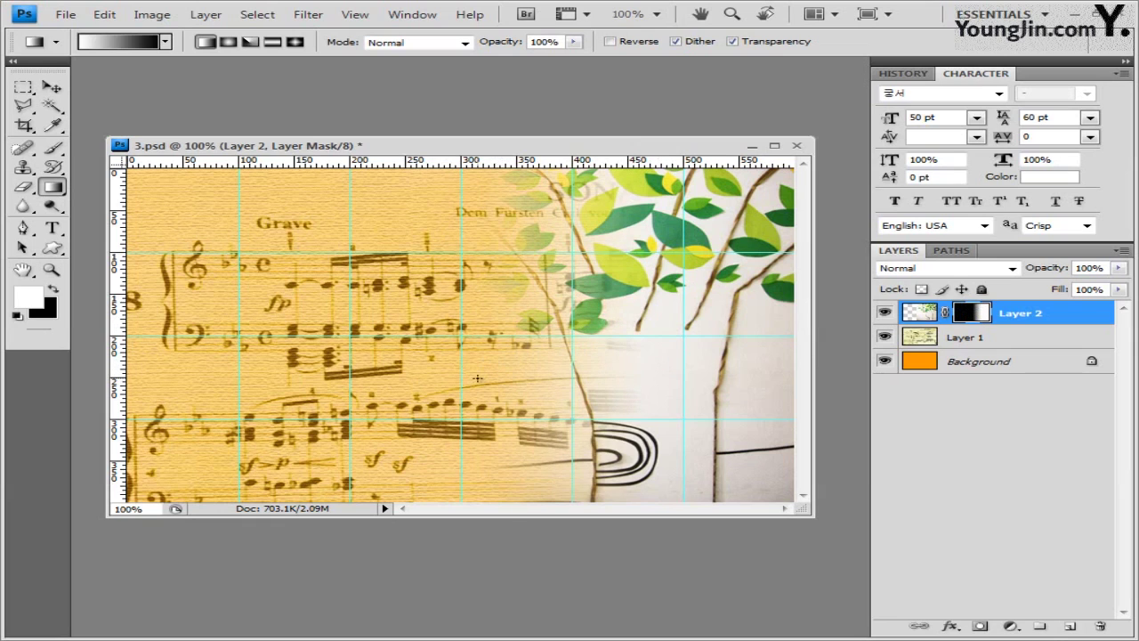
Set the opacity of the masked tree layer to 70%.
click(1119, 268)
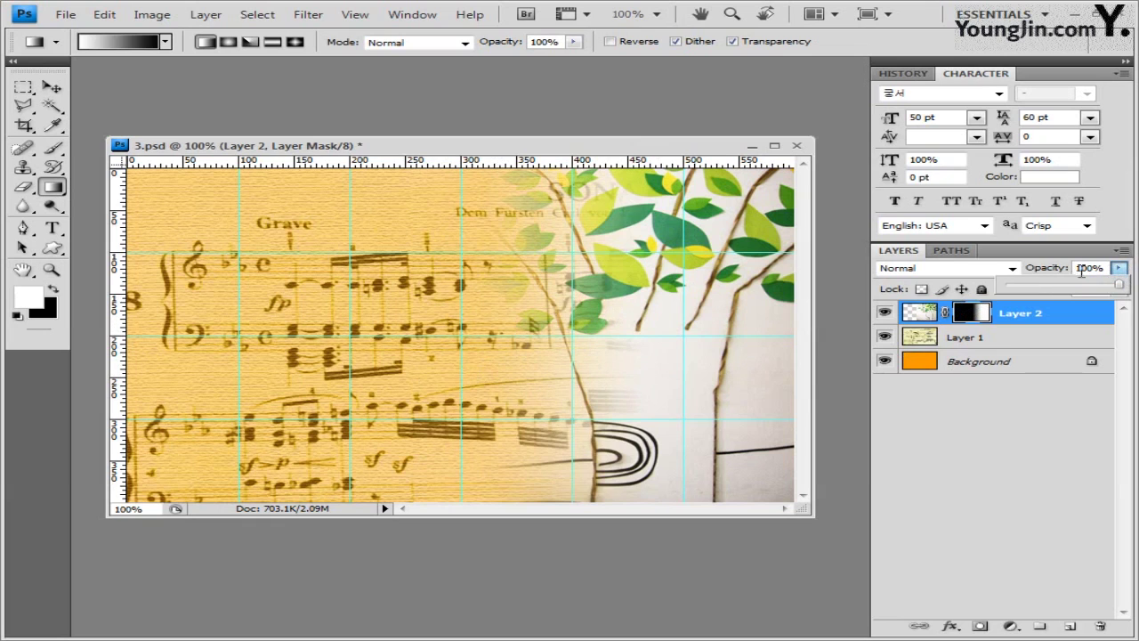
text(70)
key(Return)
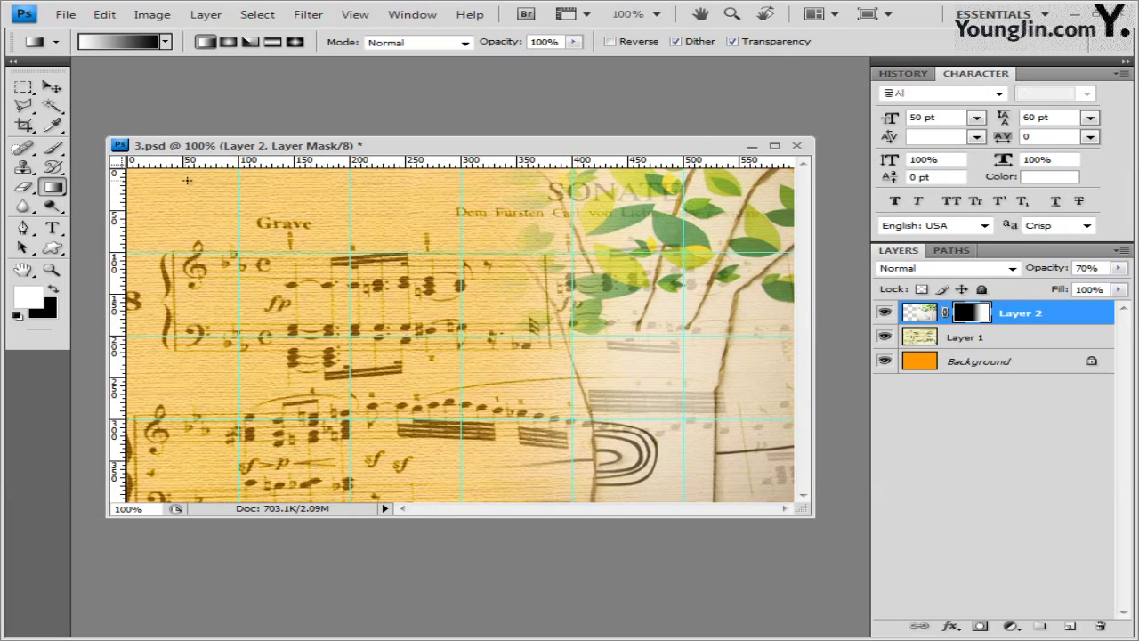
key(v)
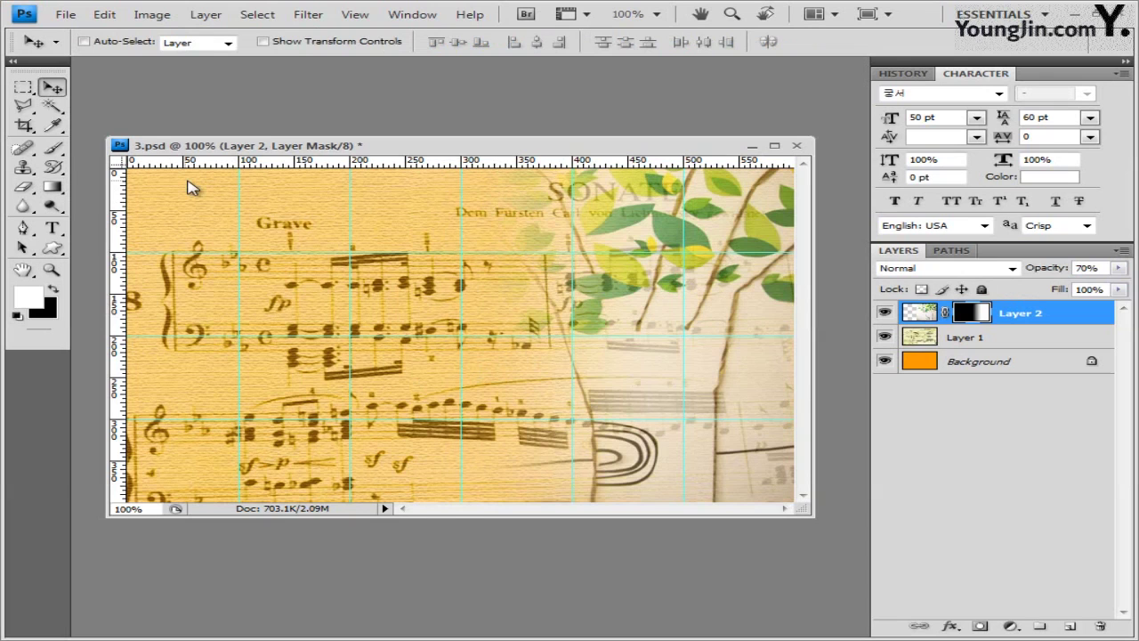
key(alt+Tab)
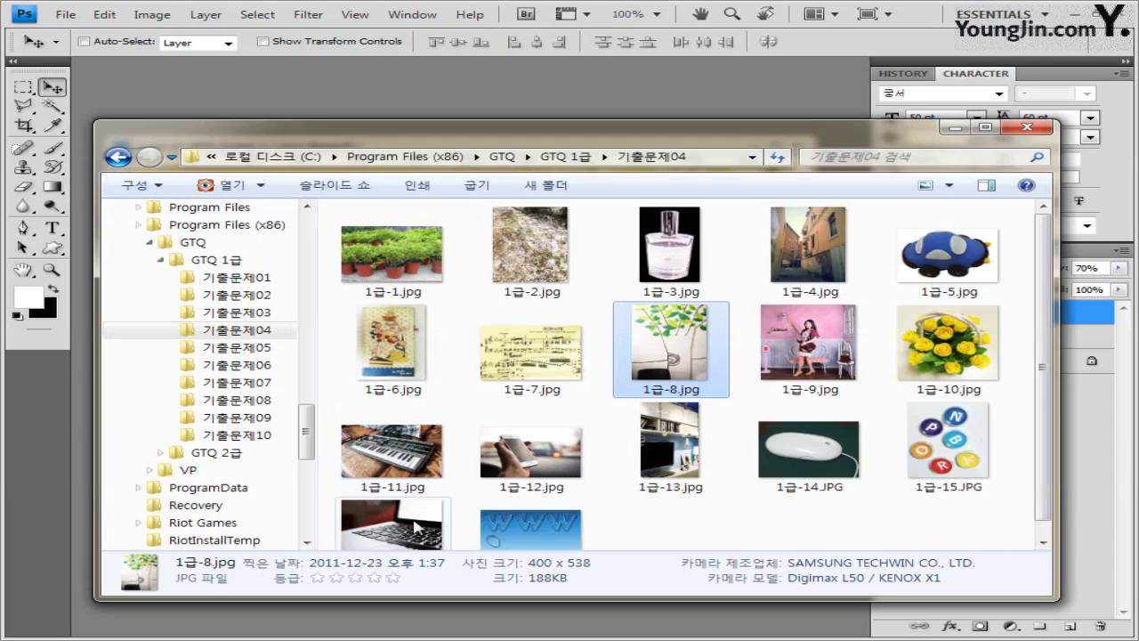
click(814, 381)
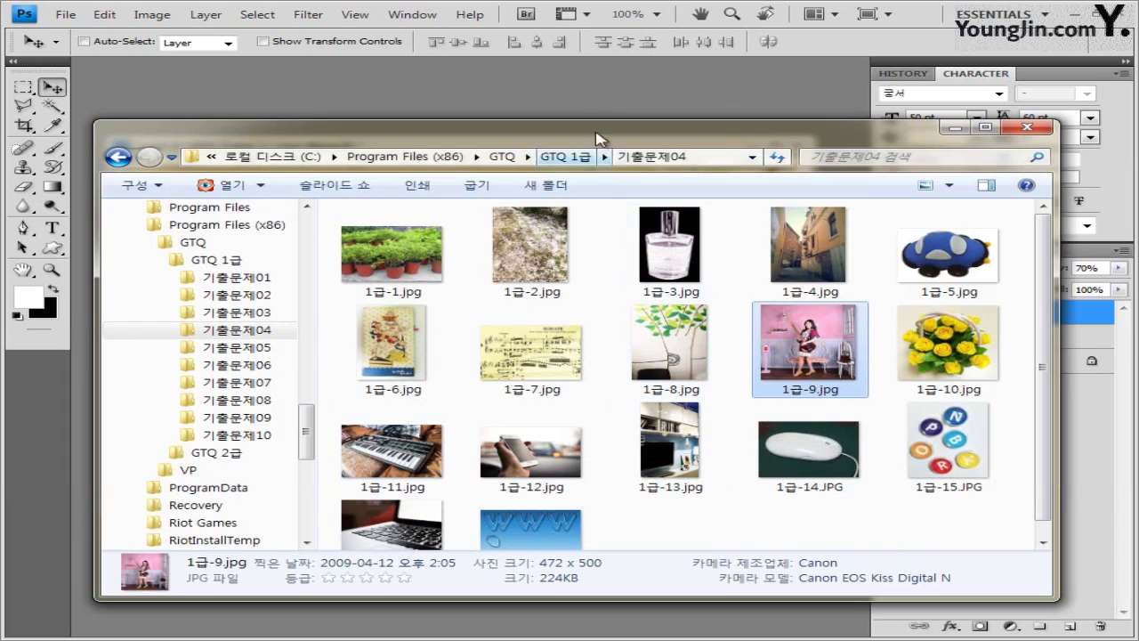
click(597, 101)
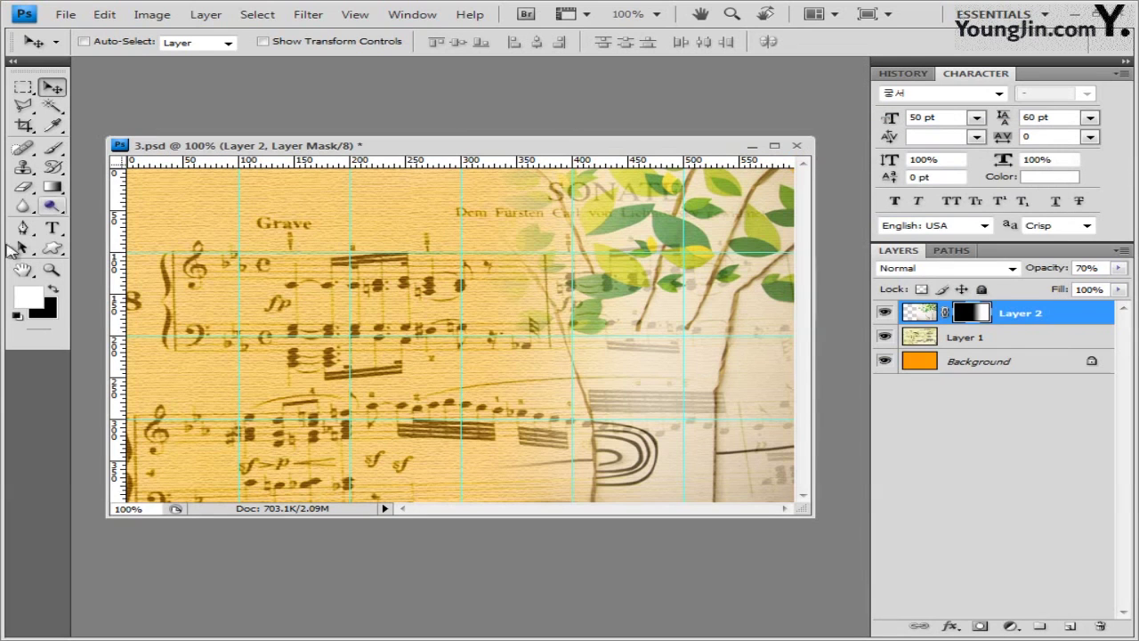
Load the Frames custom shape set and draw its wide stepped-top frame about 470 pixels wide across the middle of the canvas.
click(52, 249)
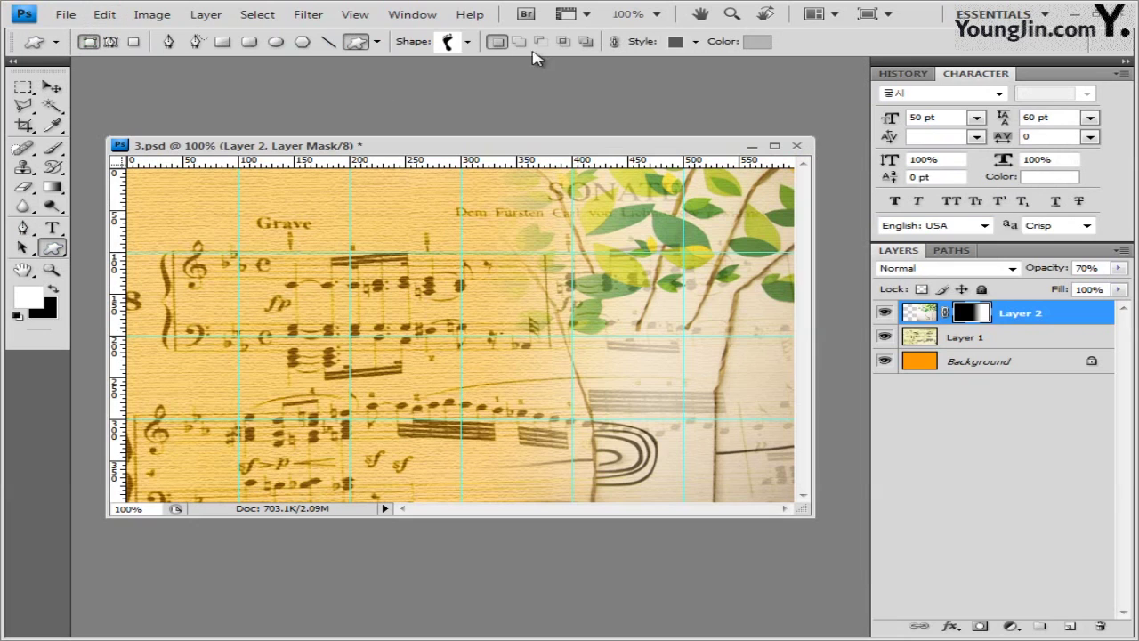
click(469, 43)
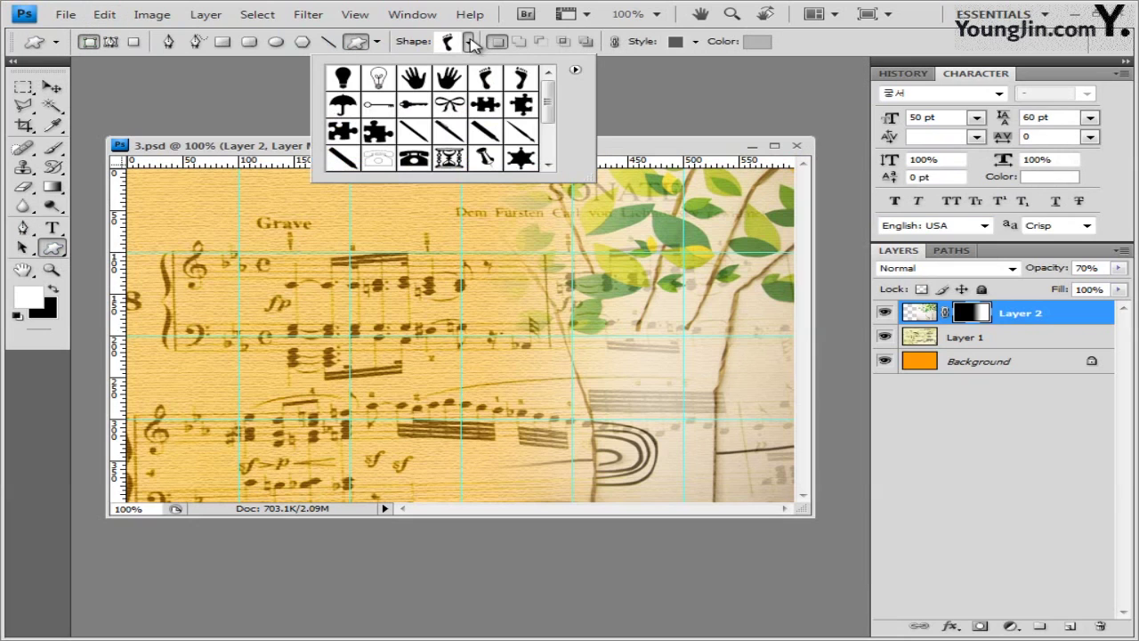
click(576, 70)
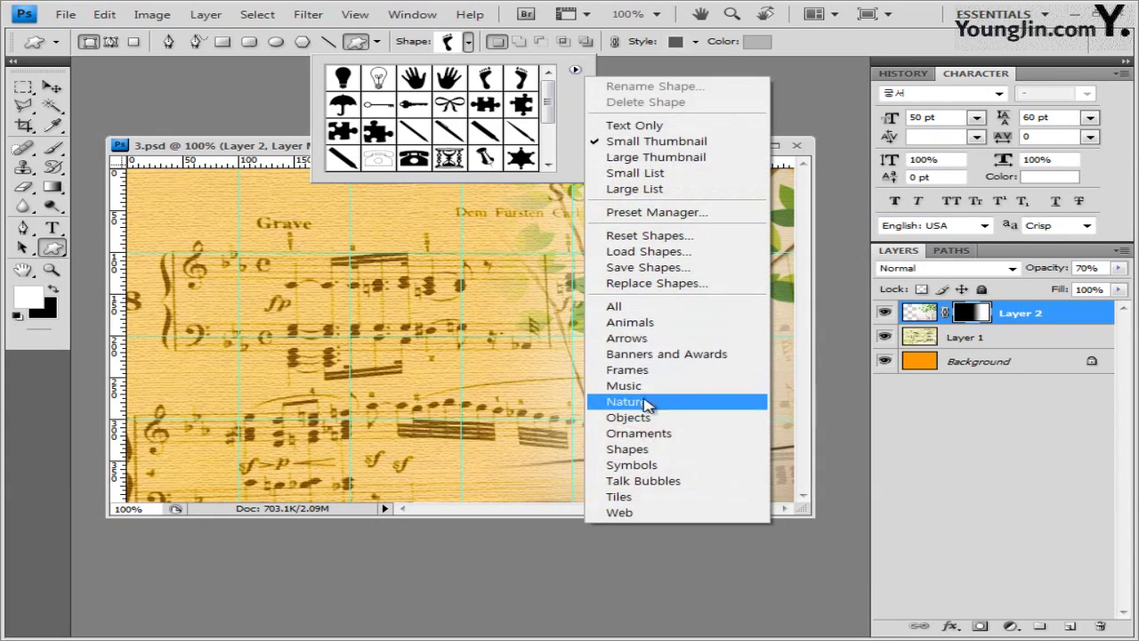
click(659, 366)
click(644, 385)
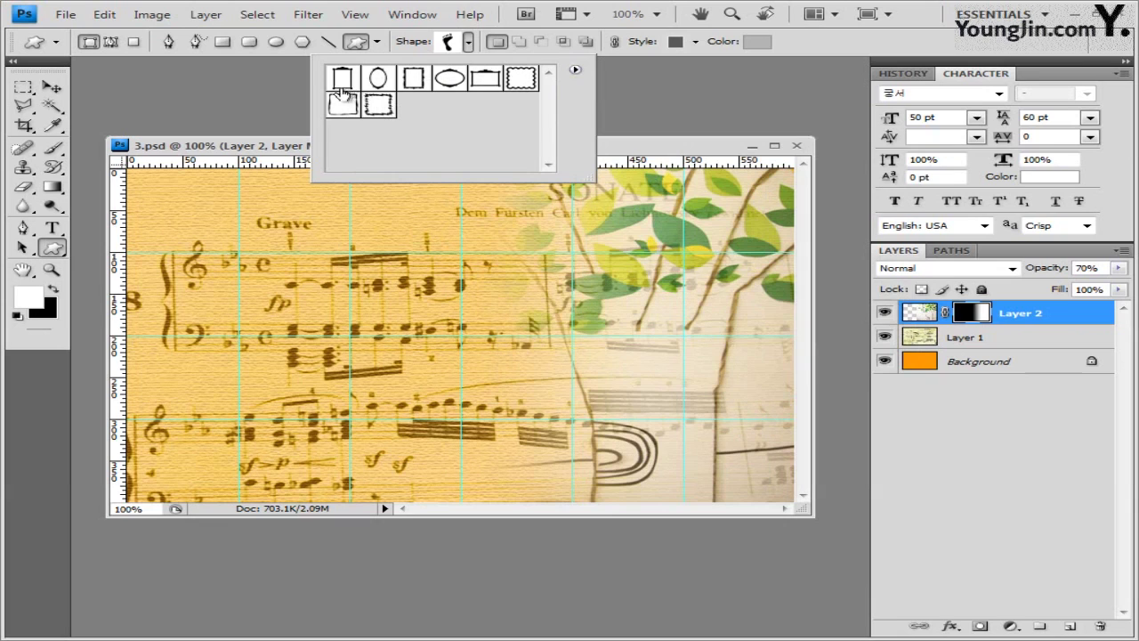
click(488, 82)
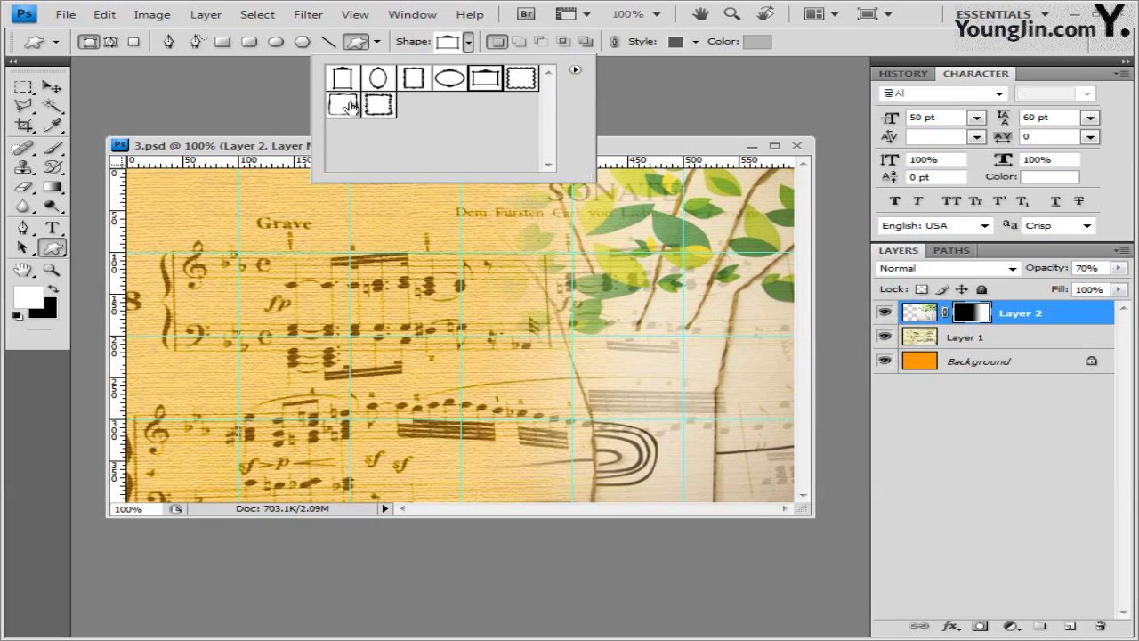
click(293, 149)
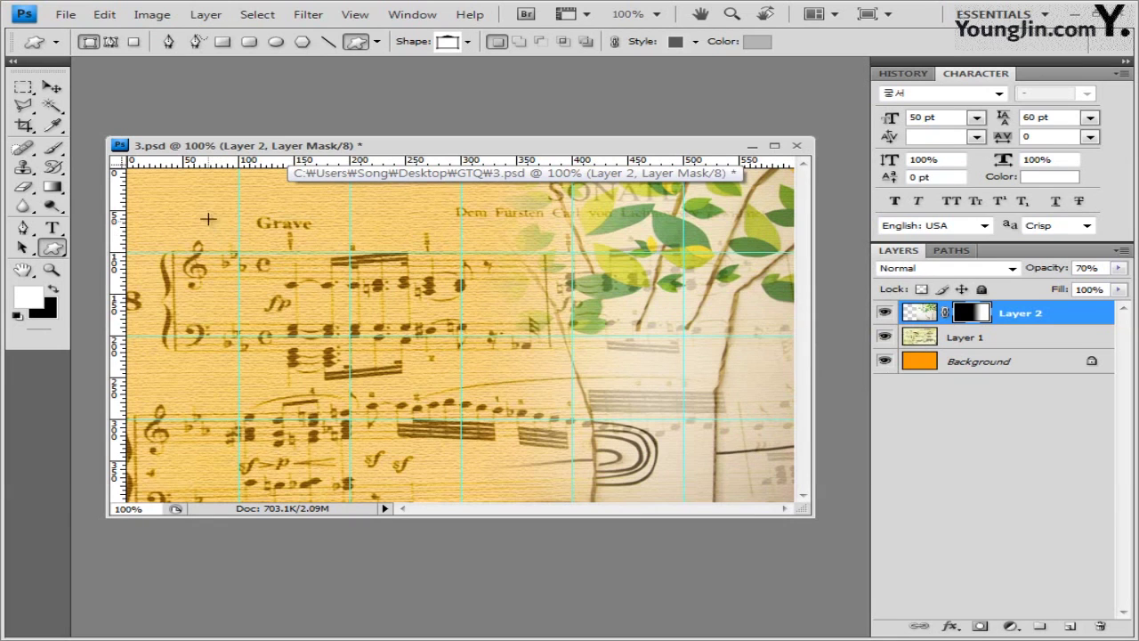
drag(199, 237, 725, 482)
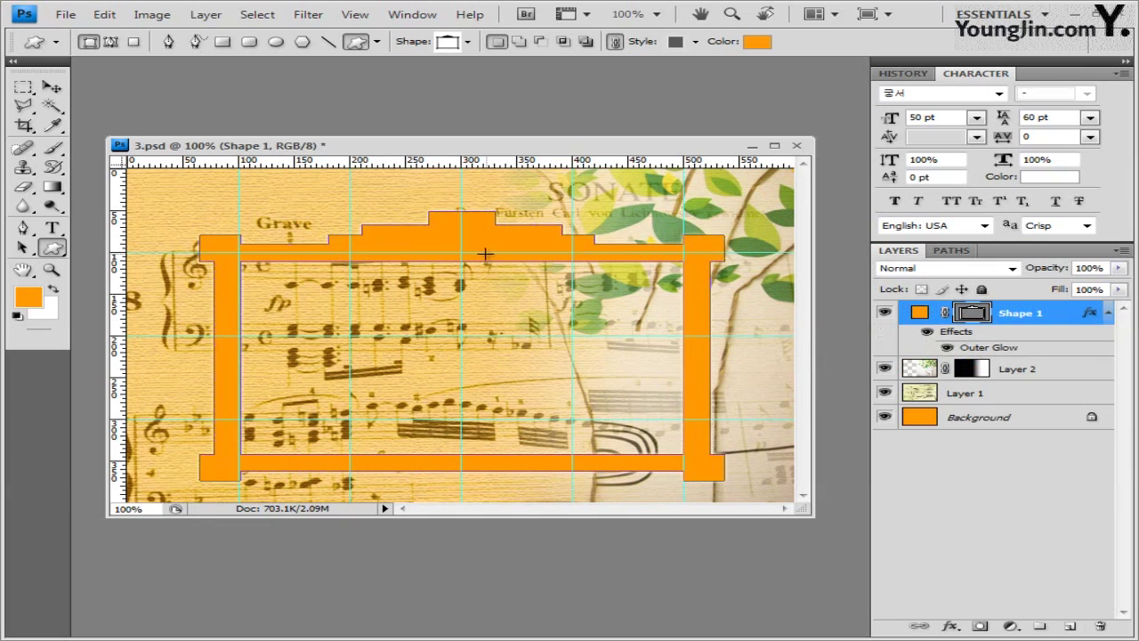
Remove the preset style from the frame shape by applying the no-style option, keeping its layer selected.
click(696, 42)
click(577, 82)
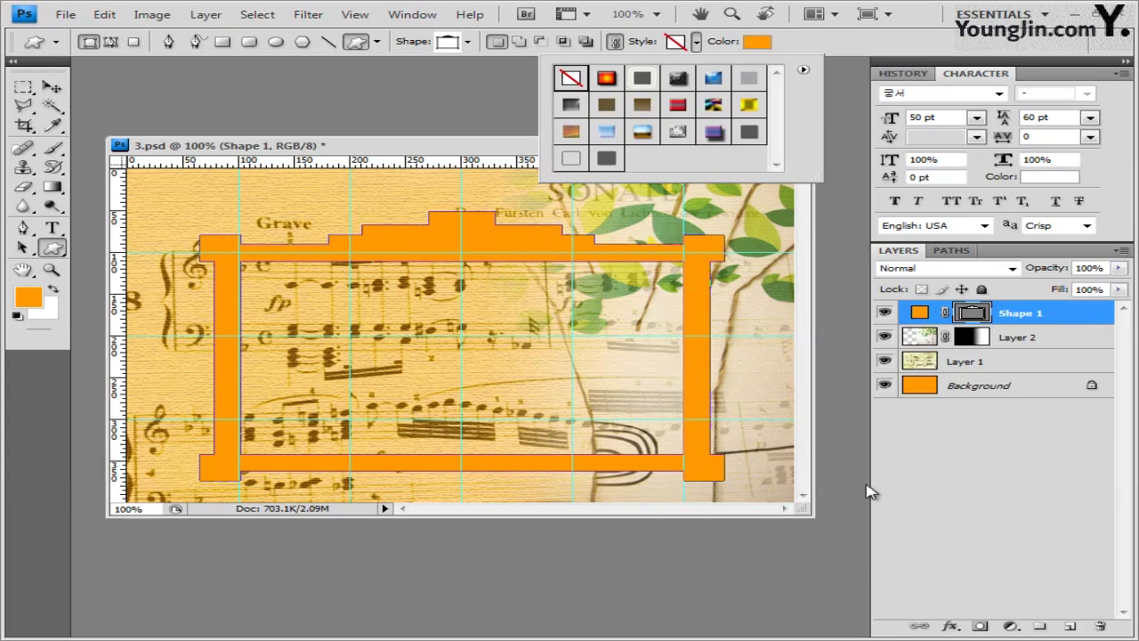
click(1025, 313)
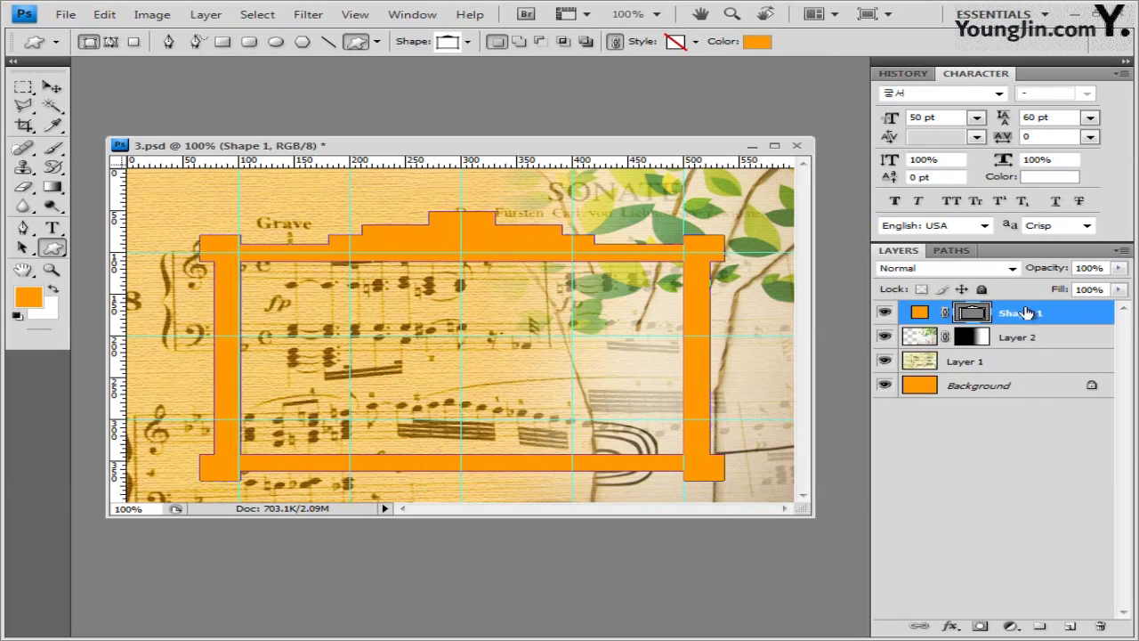
Add a Gradient Overlay to the frame shape and set the gradient's starting color stop to 006600.
click(950, 626)
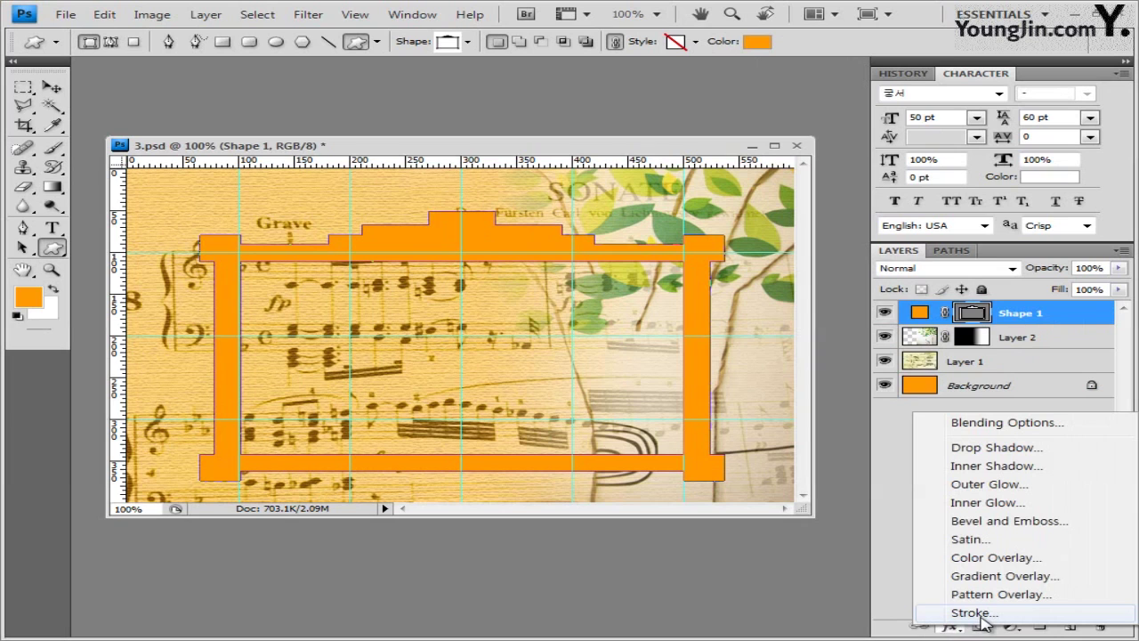
click(1005, 576)
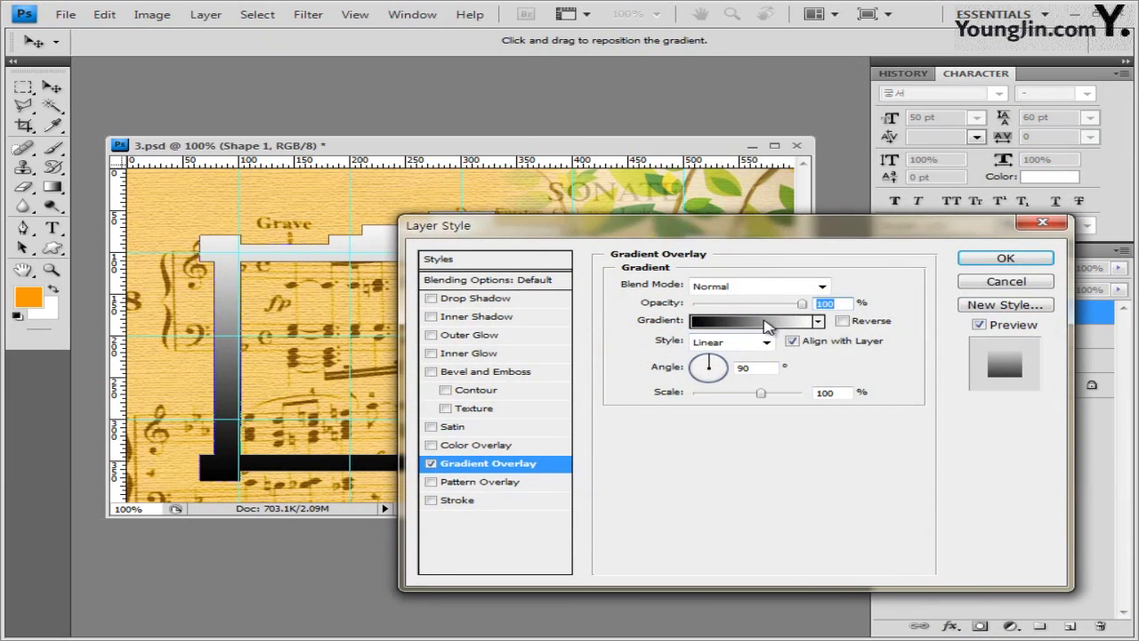
click(764, 321)
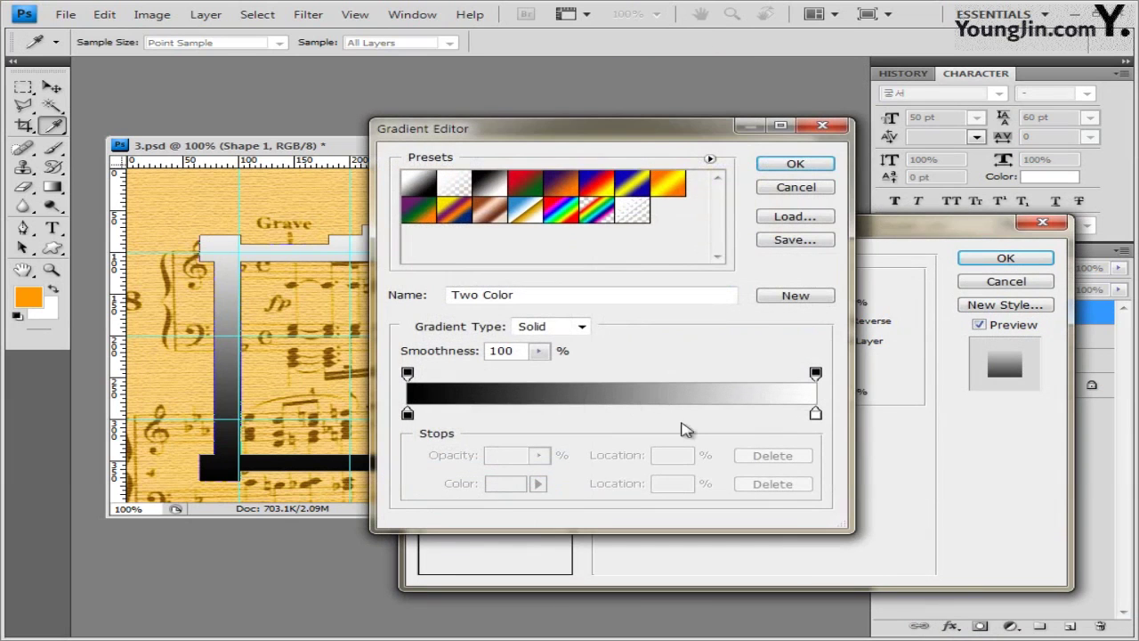
click(407, 414)
double_click(407, 414)
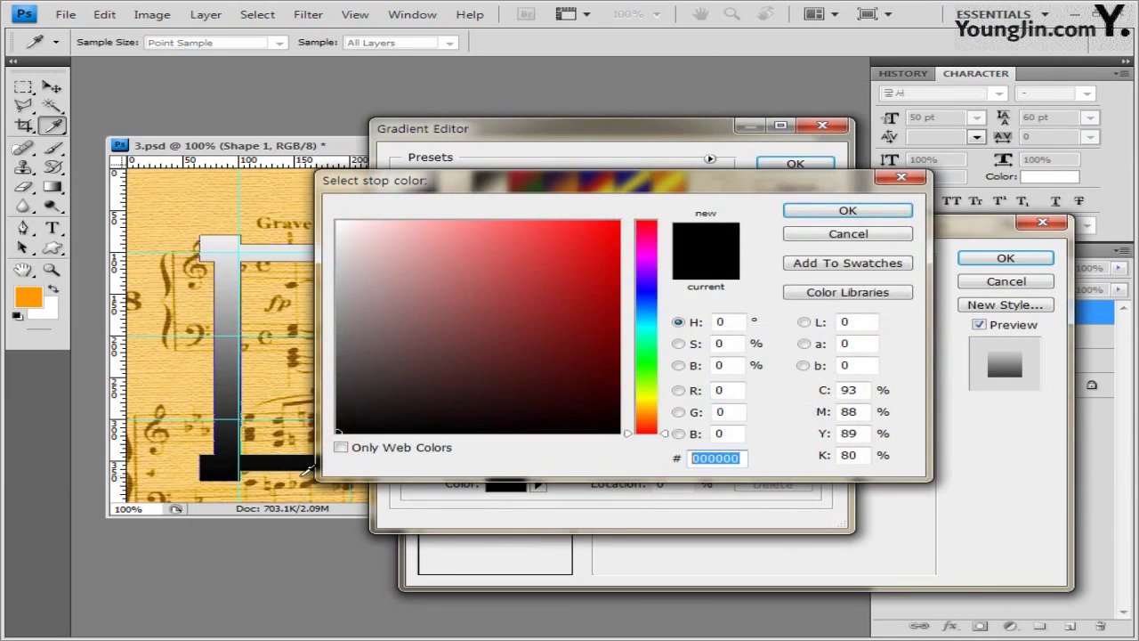
text(006600)
key(Return)
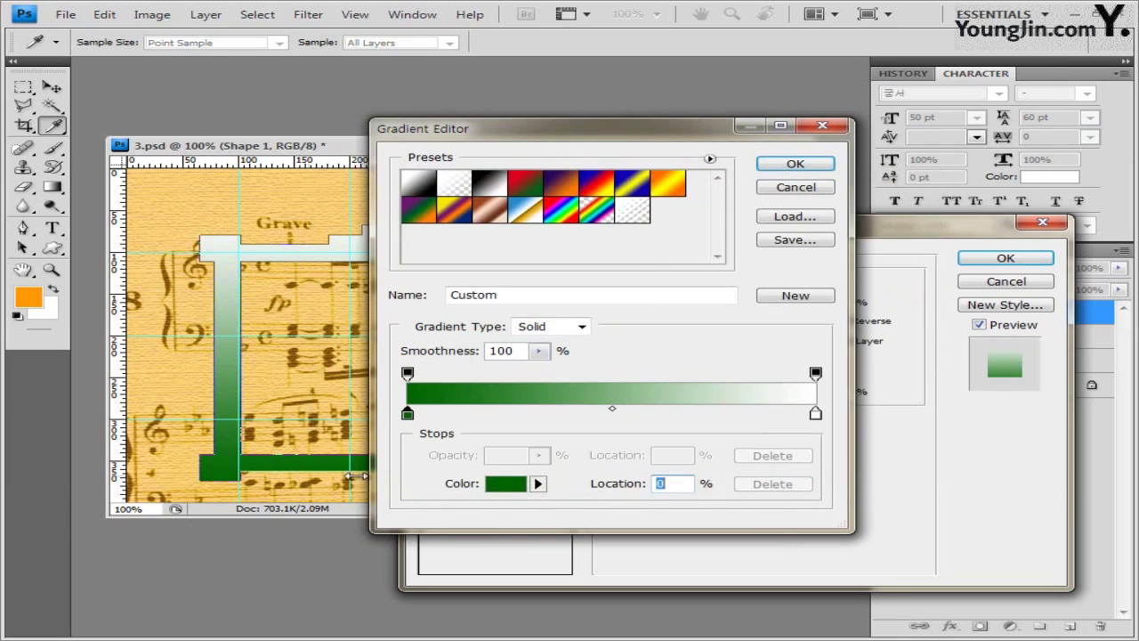
Set the overlay gradient's ending color stop to ffff00 and add an Inner Shadow with default settings to the frame shape.
double_click(816, 413)
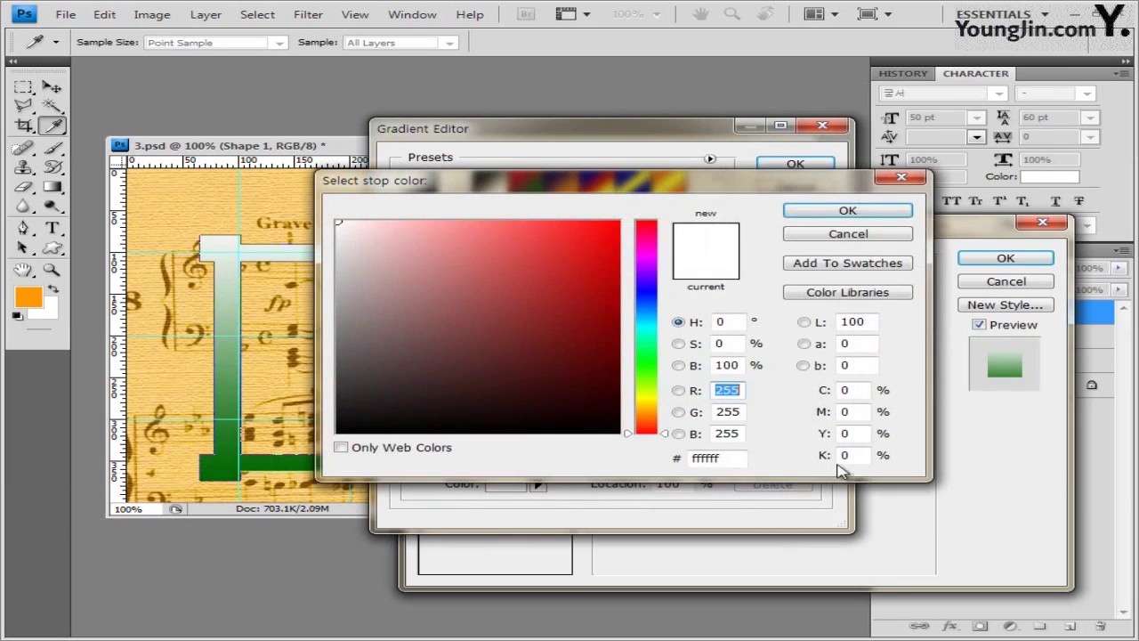
key(Tab)
text(ff)
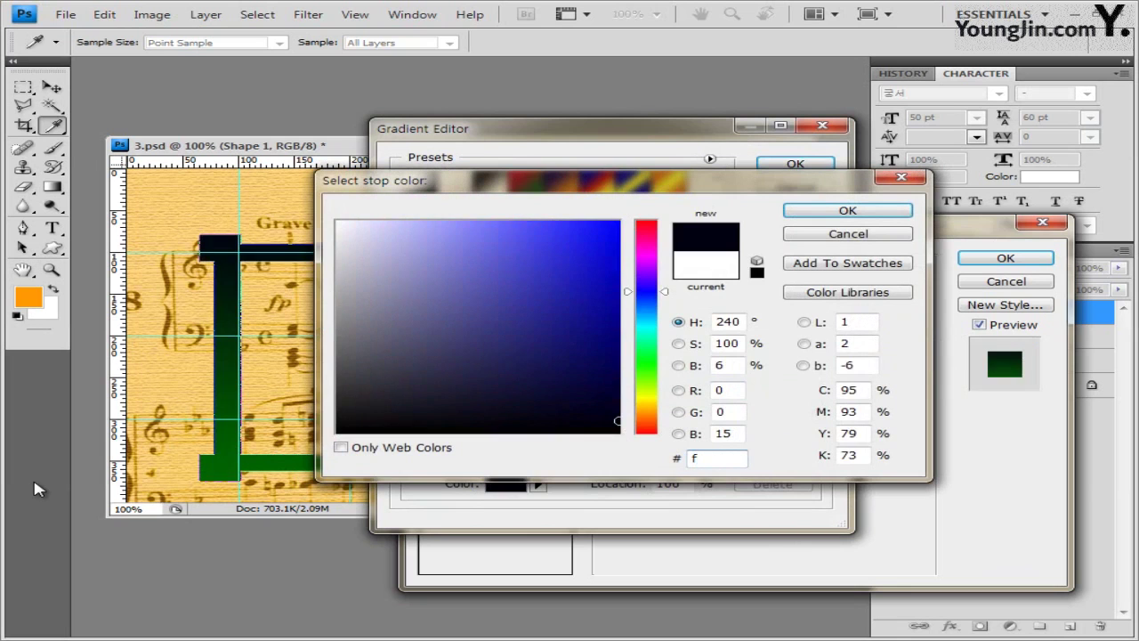
text(ff00)
key(Return)
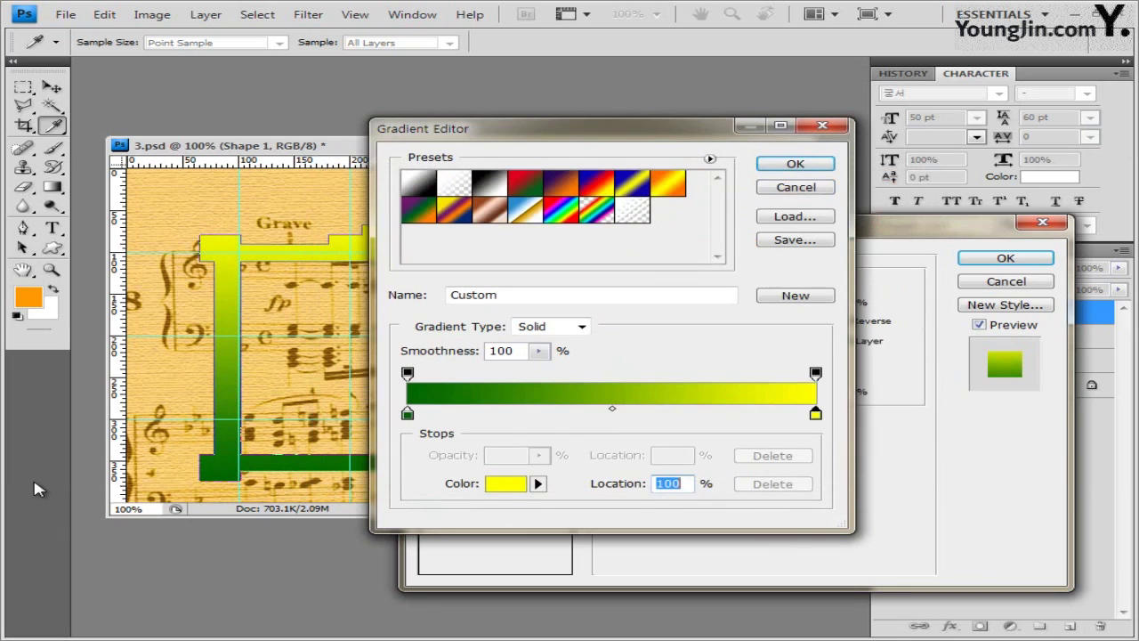
click(791, 165)
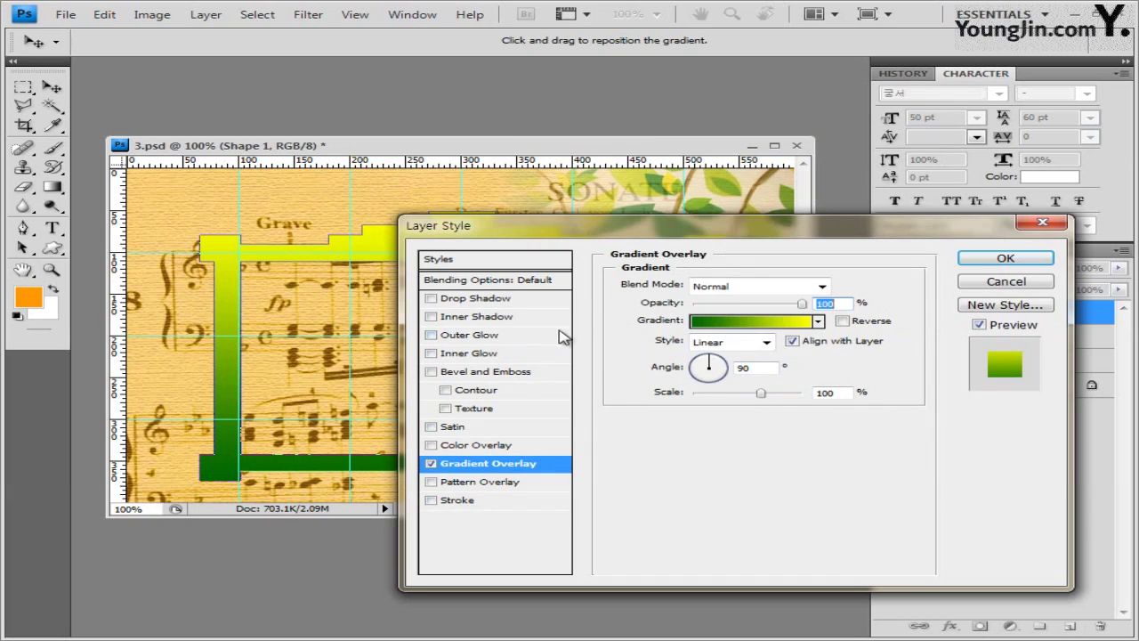
click(496, 326)
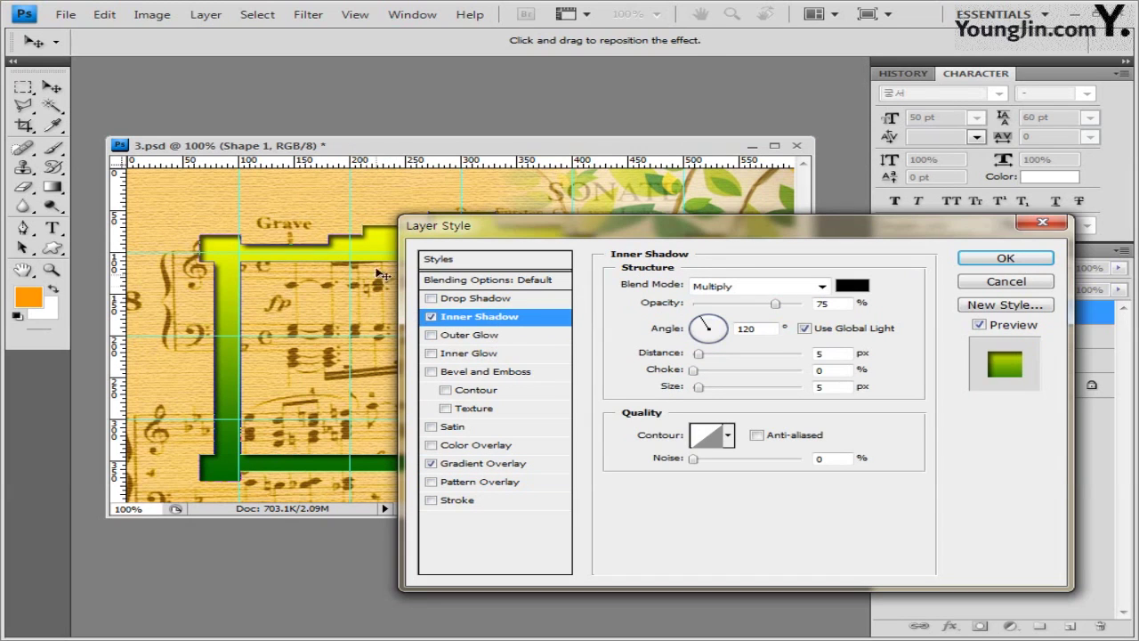
click(1009, 258)
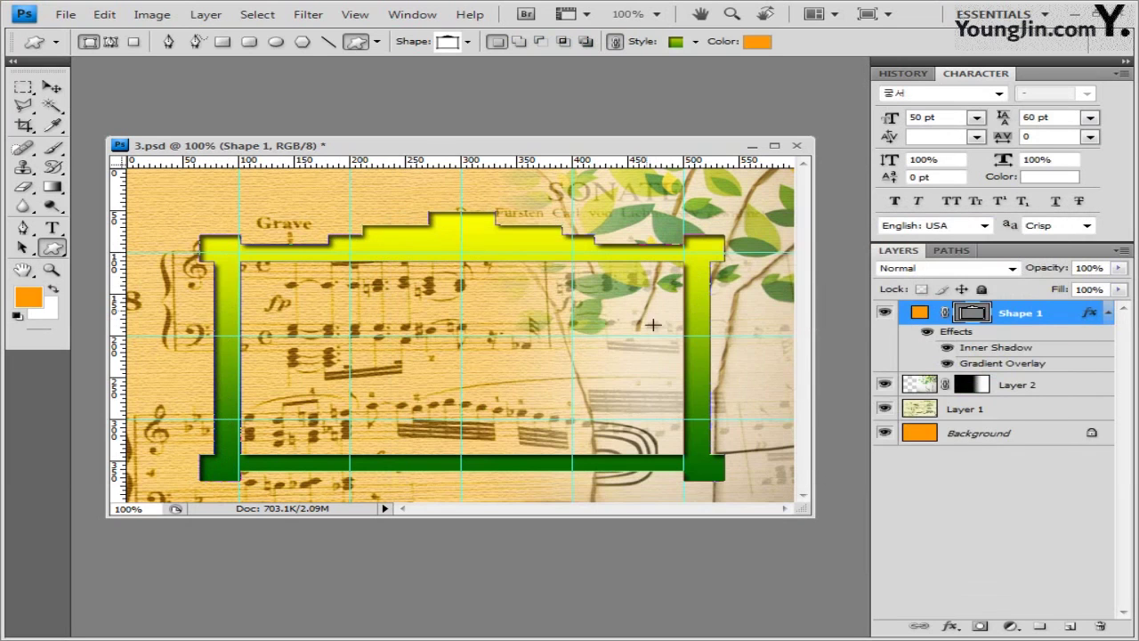
Resize the frame shape to about 490 pixels wide and reduce its height, keeping it across the middle of the canvas.
click(52, 87)
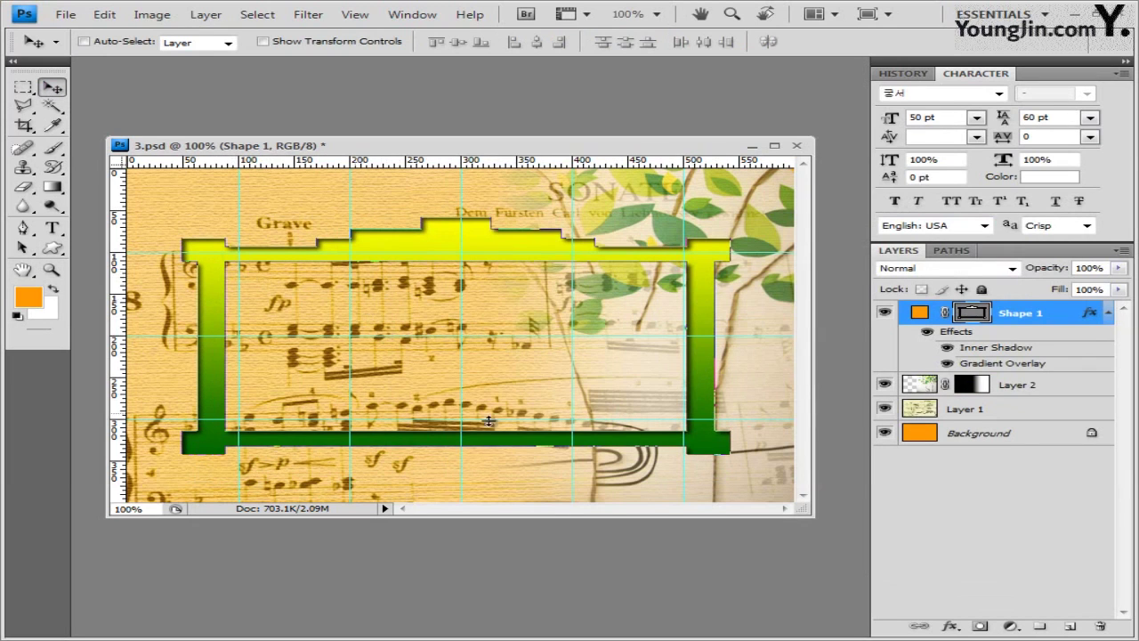
Replace the current custom shapes with the Shapes set for the Custom Shape tool.
click(53, 248)
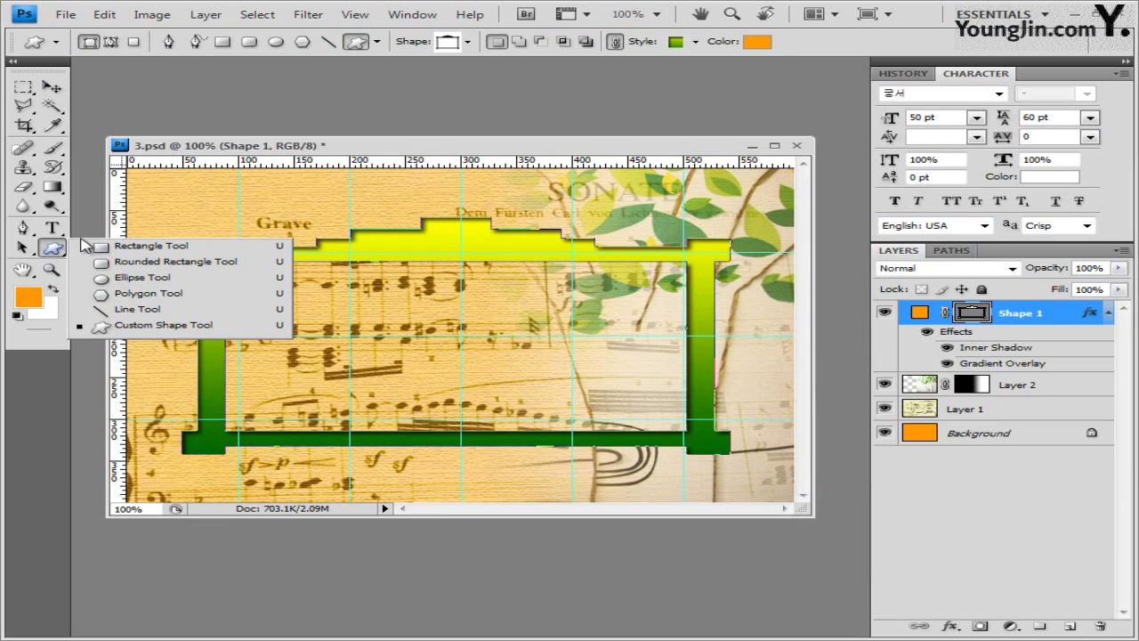
click(59, 252)
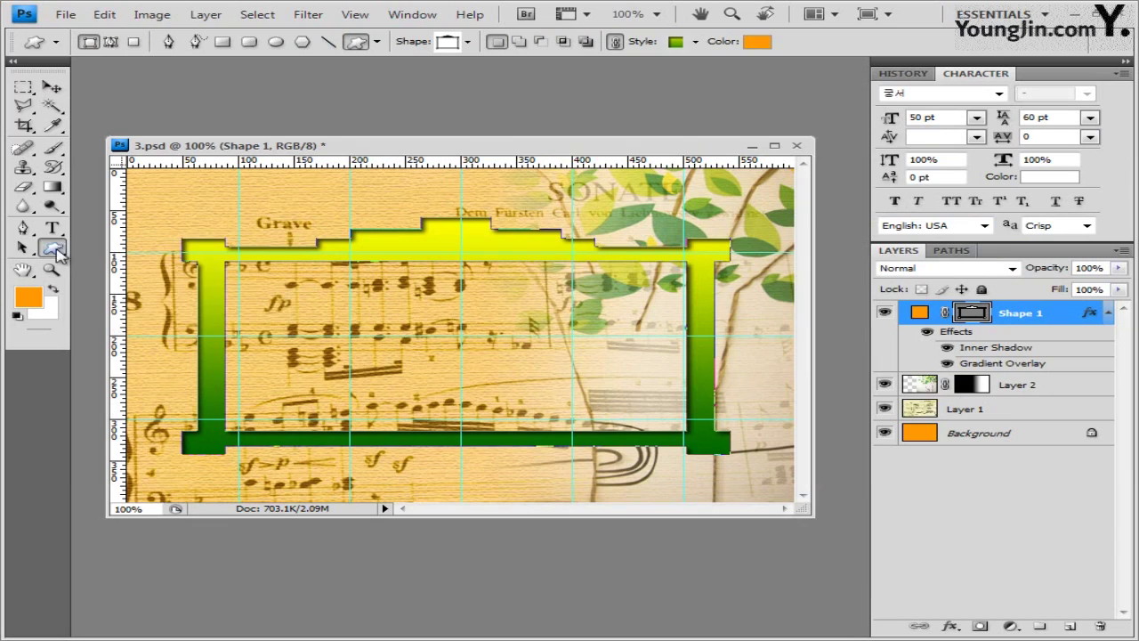
click(54, 249)
click(170, 326)
click(469, 42)
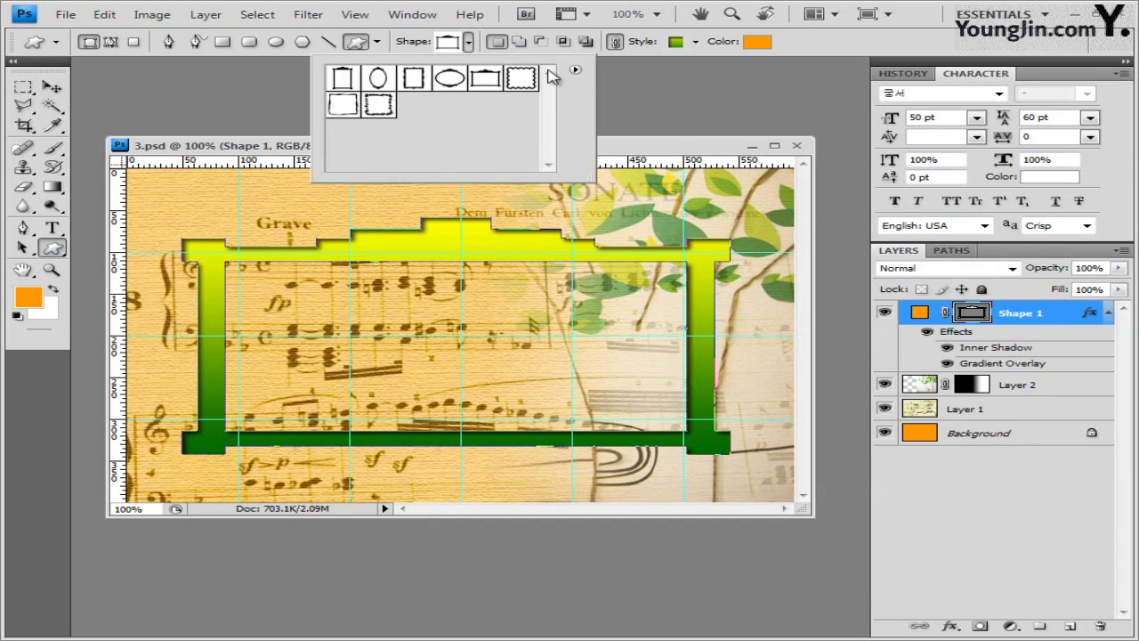
click(576, 73)
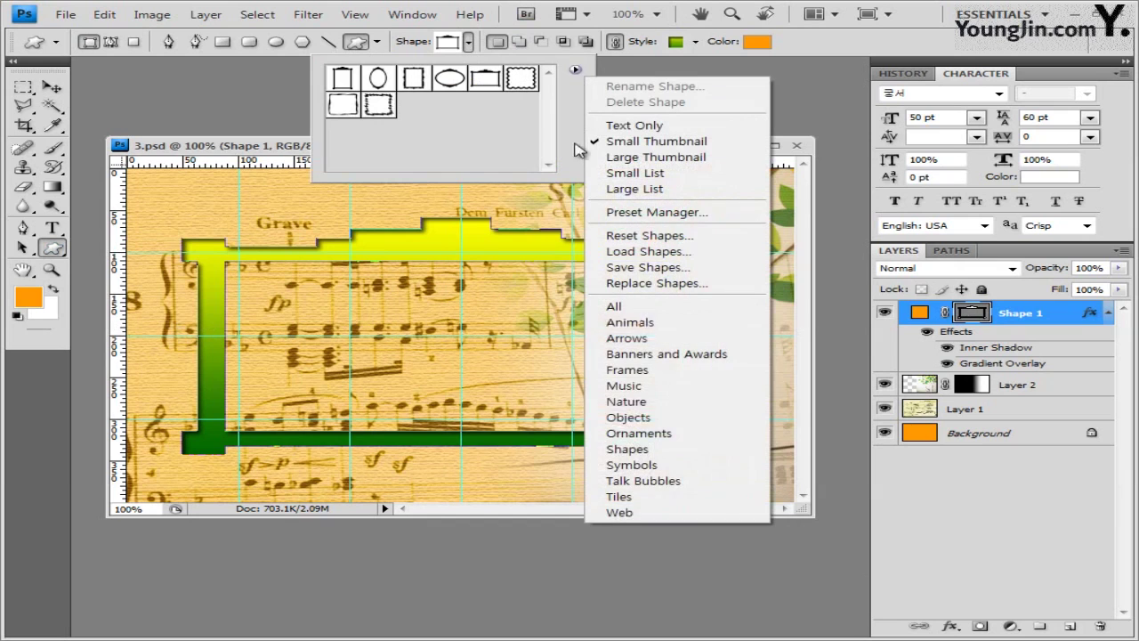
click(659, 451)
click(618, 381)
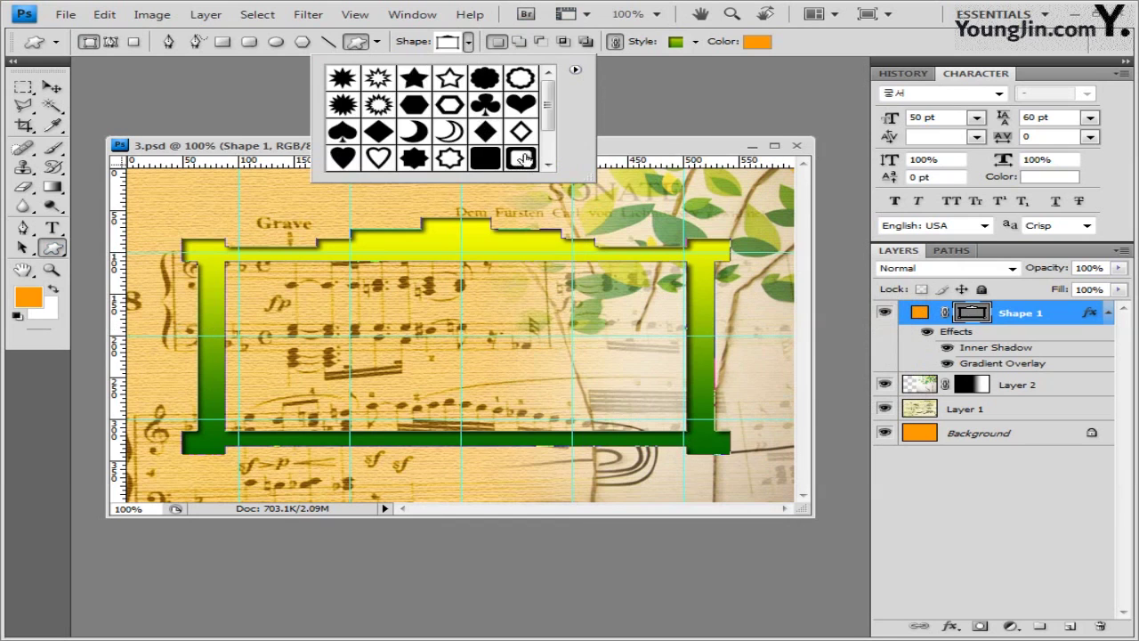
Draw a rectangle about 415 pixels wide with the solid Square custom shape, filling the opening inside the frame.
scroll(525, 151, down, 2)
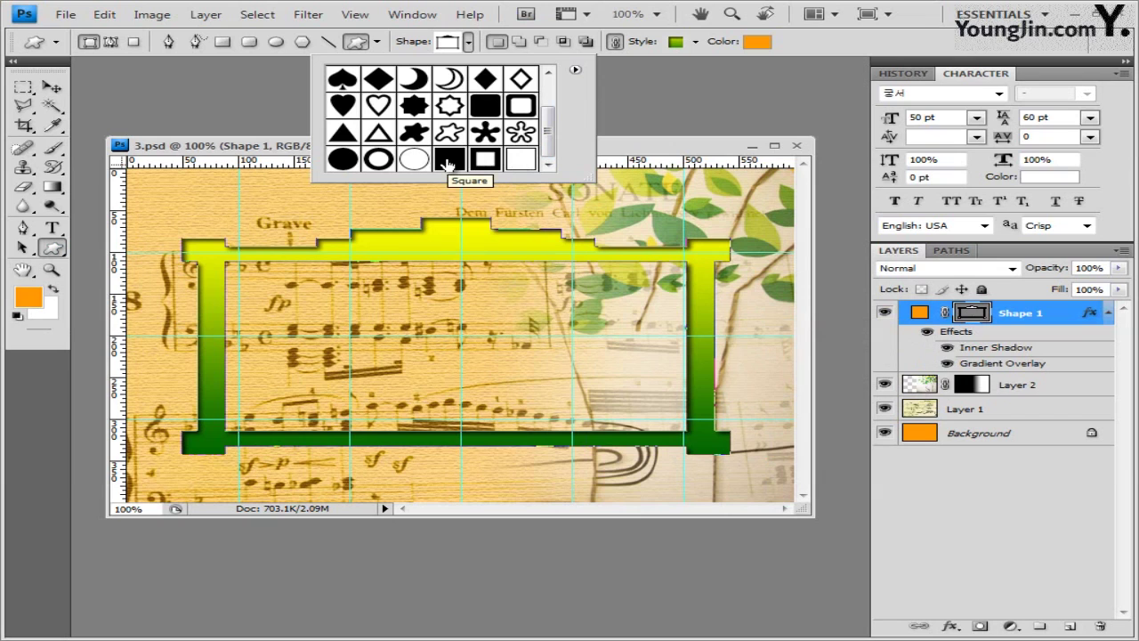
click(448, 163)
click(263, 131)
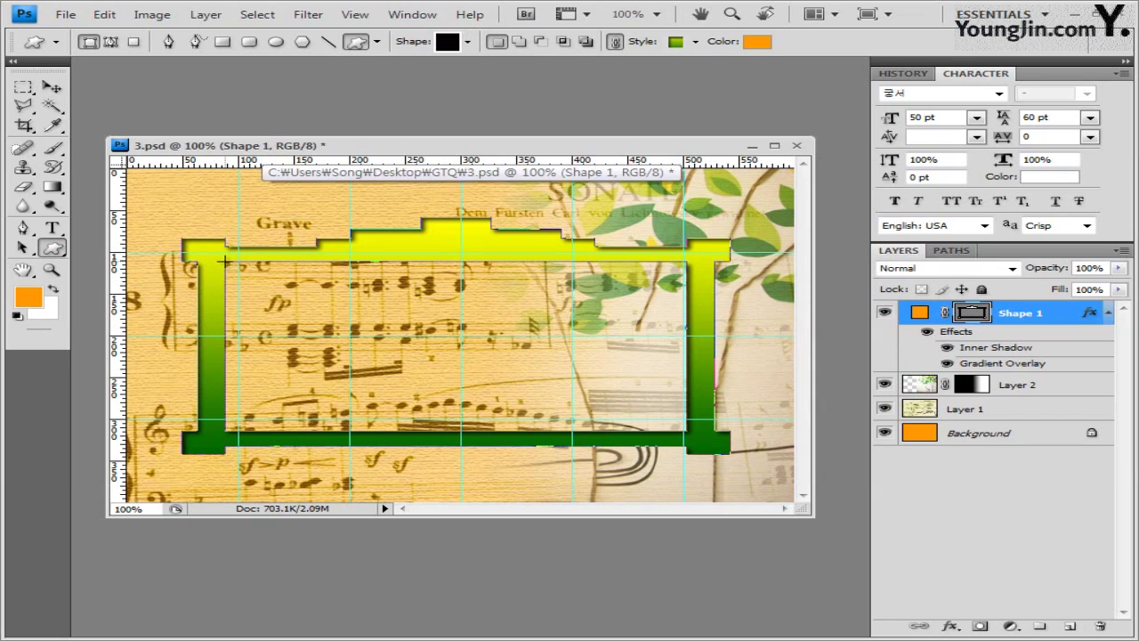
drag(224, 259, 687, 430)
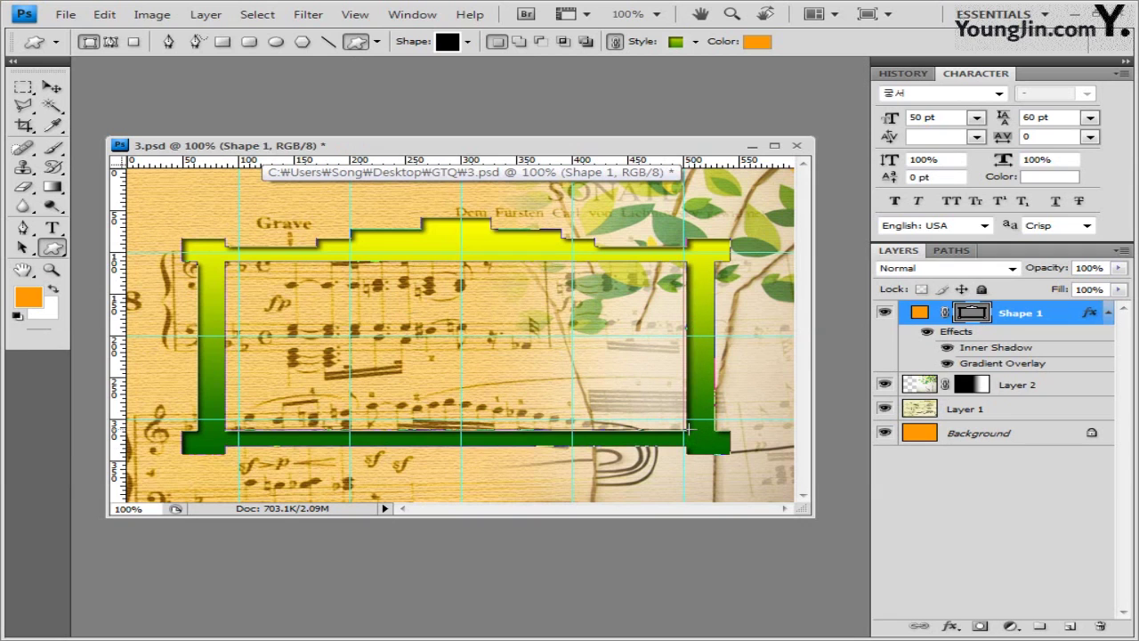
drag(689, 431, 688, 431)
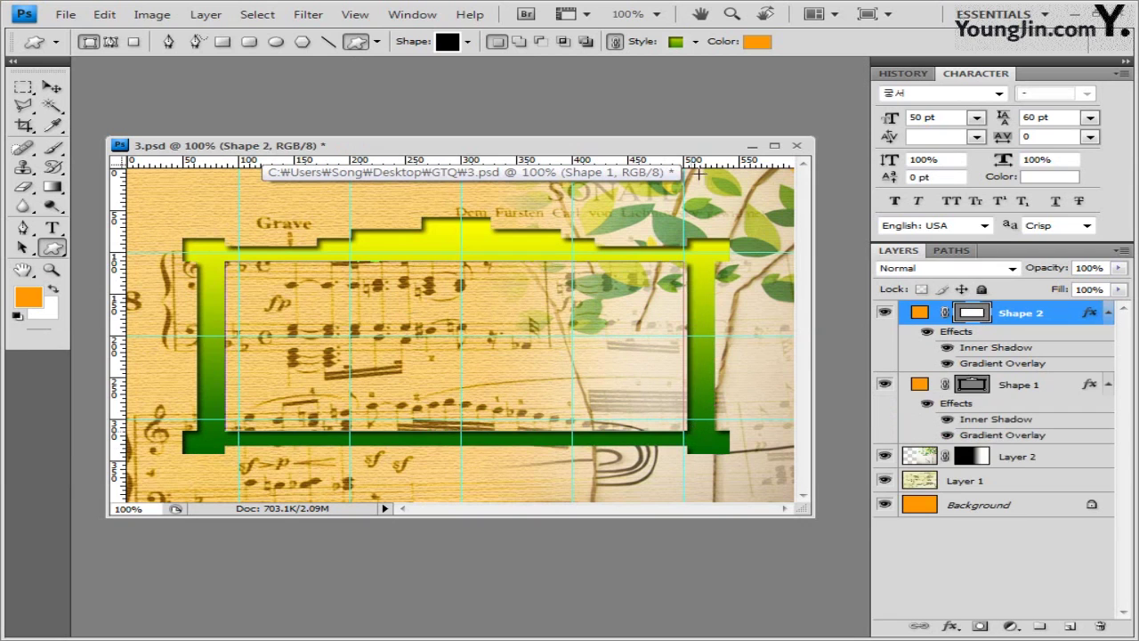
Remove the inherited style from the inner rectangle and add a Drop Shadow with default settings to it.
click(696, 41)
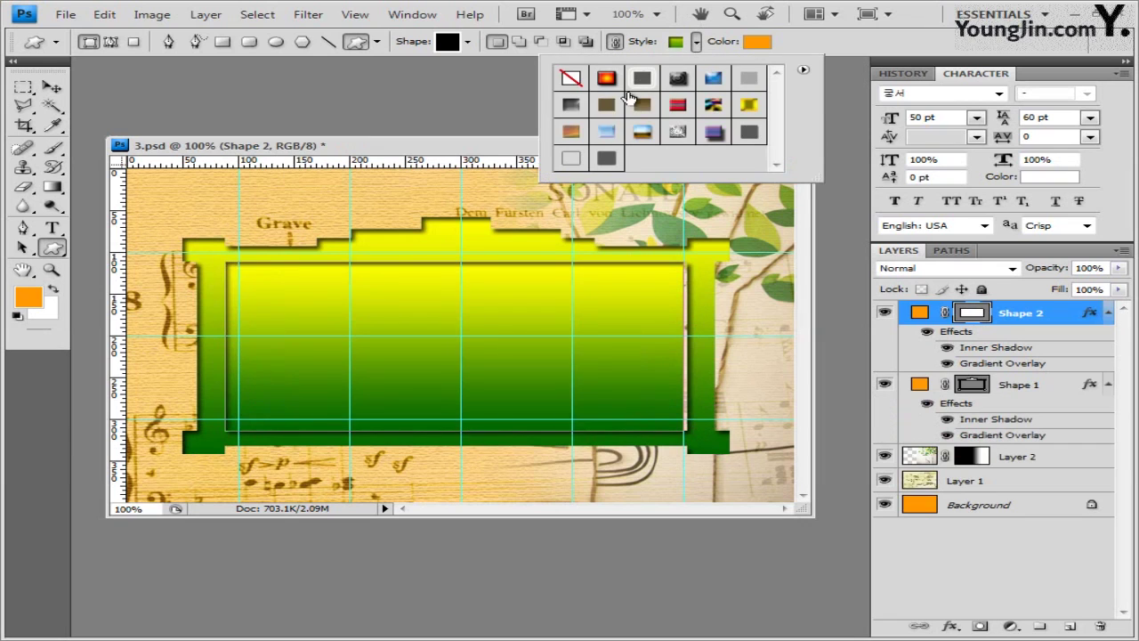
click(571, 79)
click(771, 52)
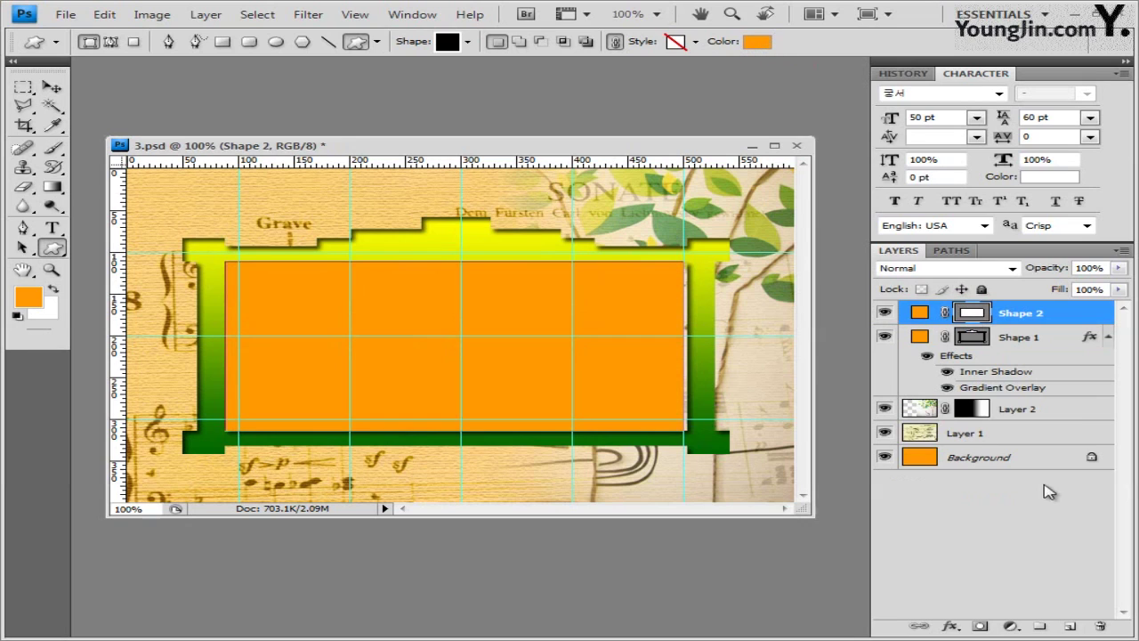
click(950, 626)
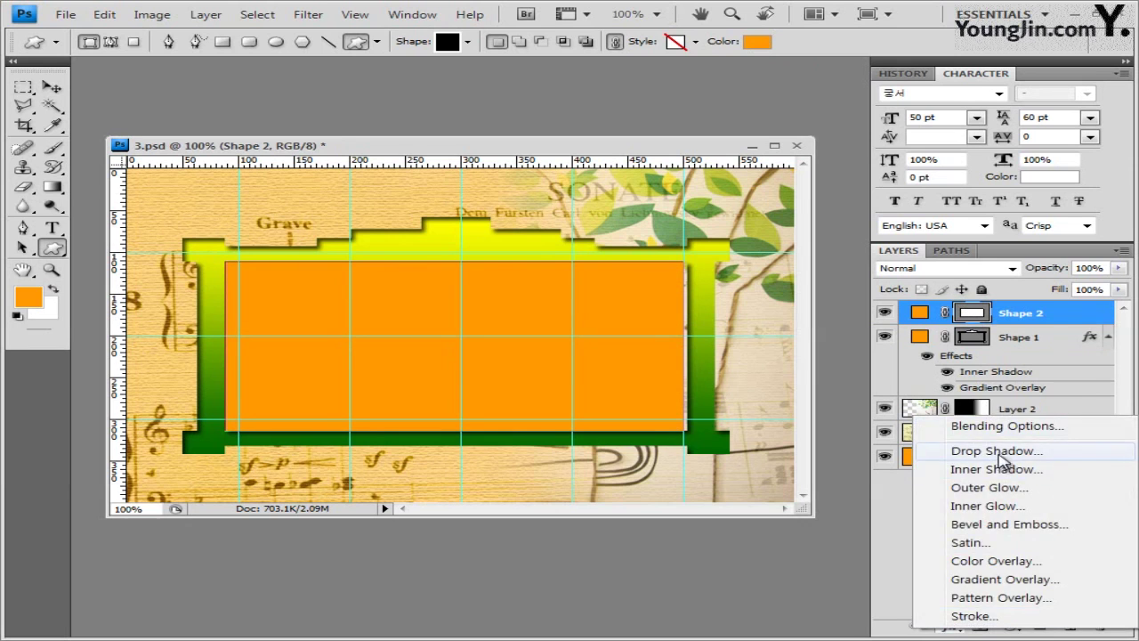
click(941, 451)
click(997, 260)
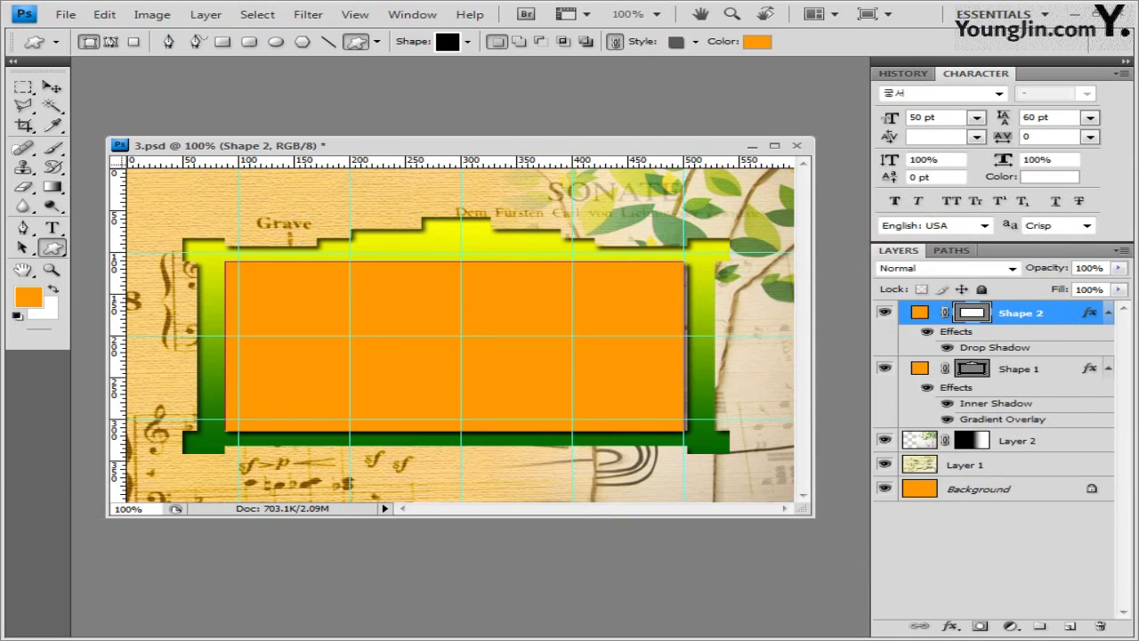
Open 1급-9.jpg from the 기출문제04 folder and copy the whole photo into 3.psd as a new top layer.
key(alt+Tab)
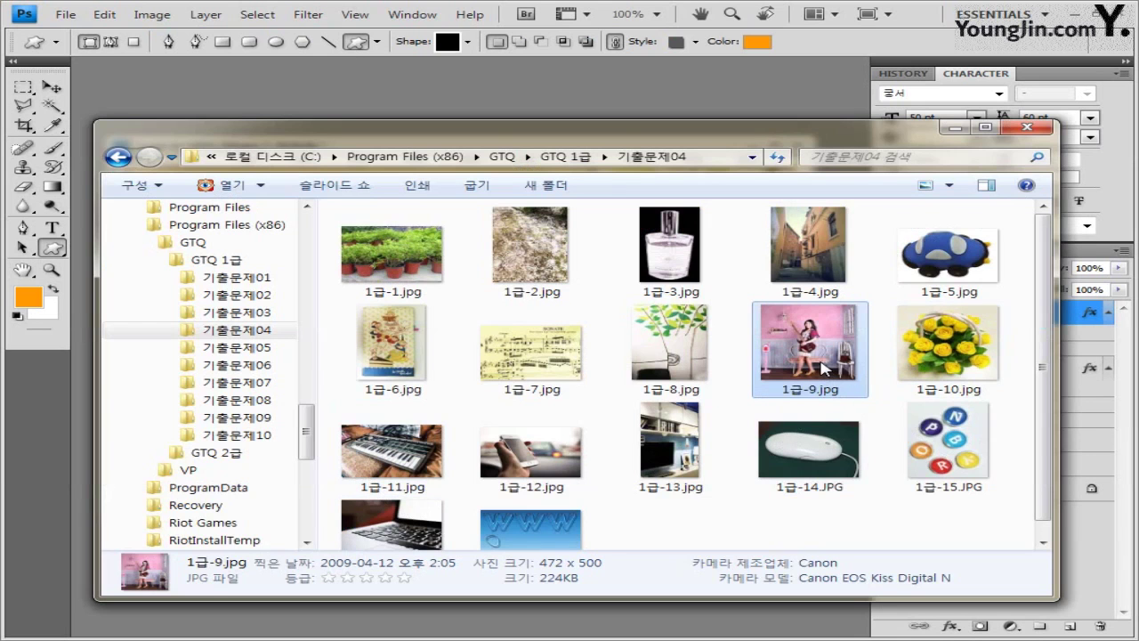
drag(823, 368, 495, 100)
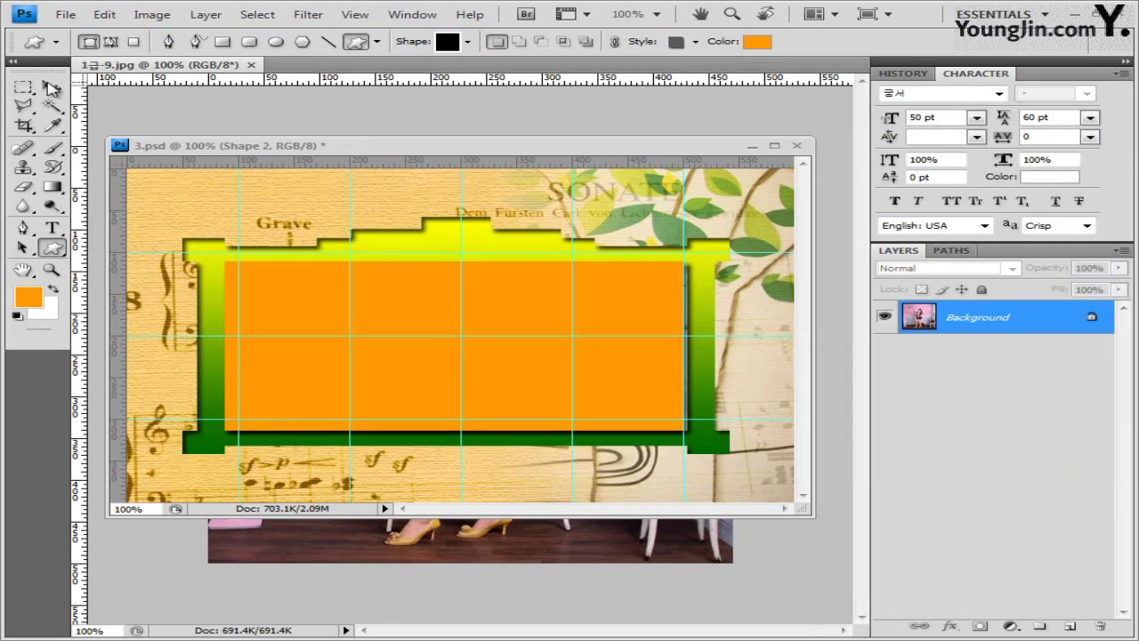
click(51, 87)
mouse_move(189, 65)
mouse_down()
mouse_move(189, 131)
mouse_move(241, 110)
mouse_move(191, 77)
mouse_up()
key(ctrl+a)
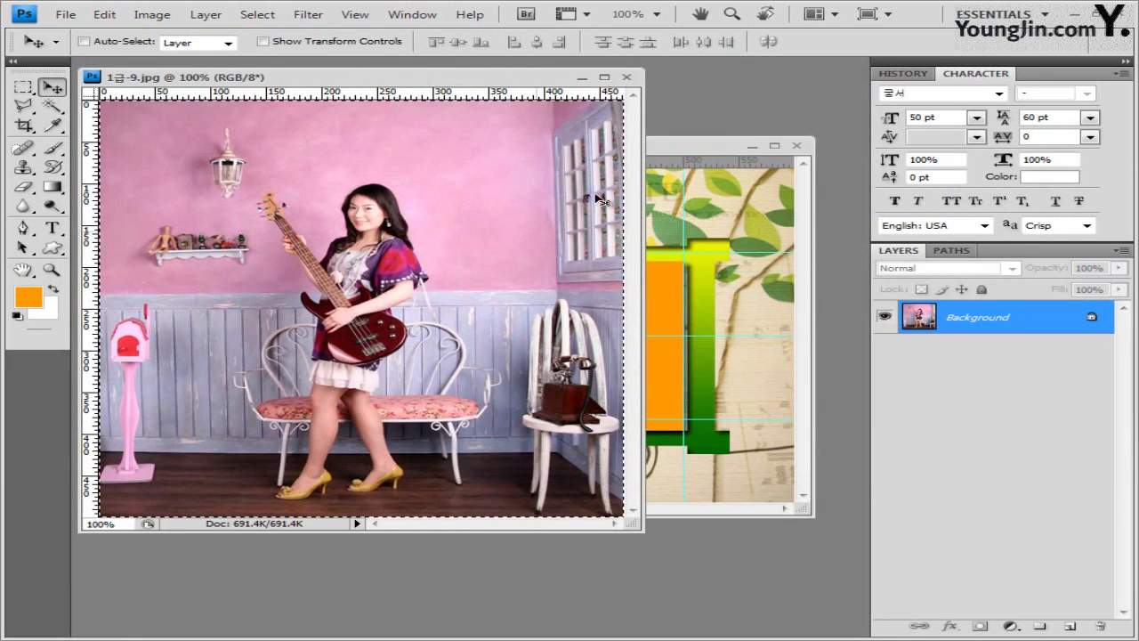
click(627, 80)
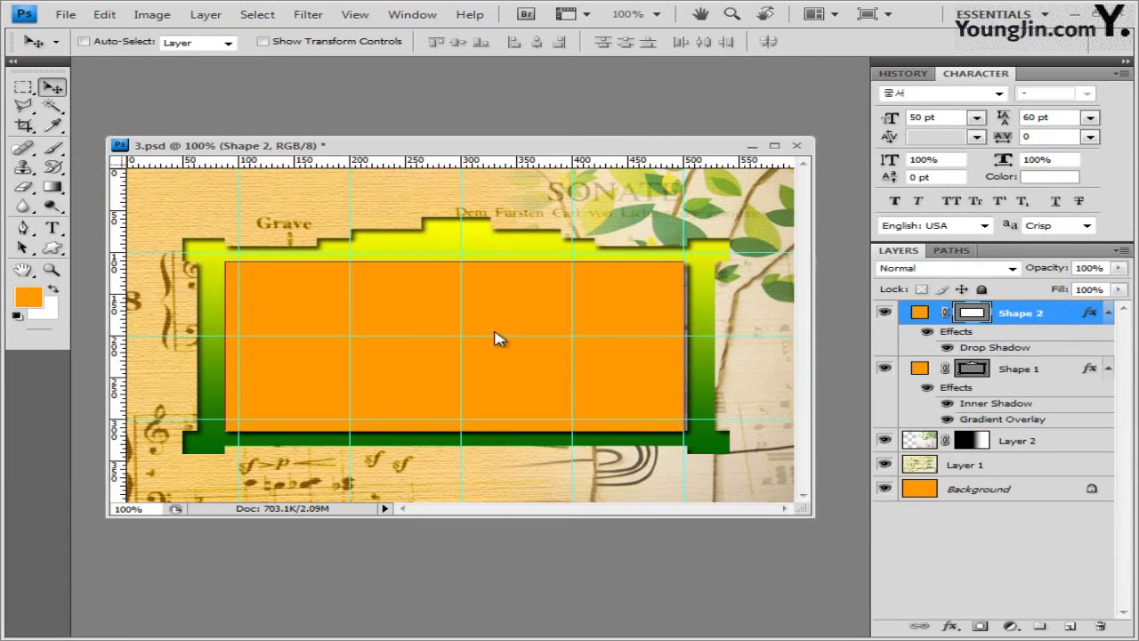
key(ctrl+v)
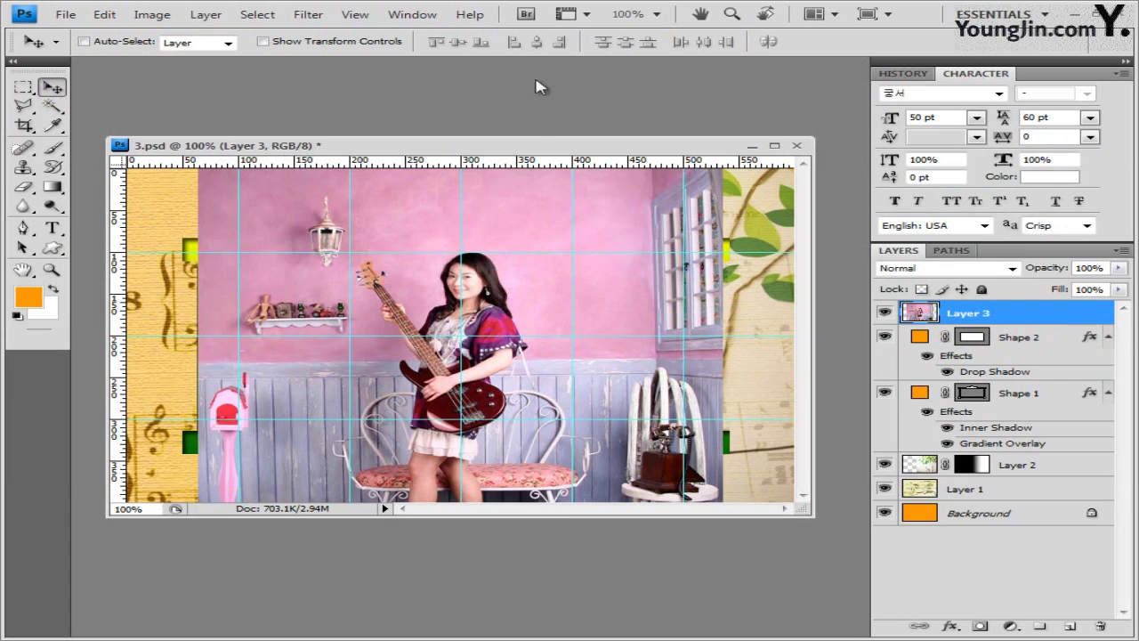
Apply the Film Grain filter to the pasted guitarist photo with Grain 4, Highlight Area 0 and Intensity 10.
click(307, 15)
mouse_move(394, 138)
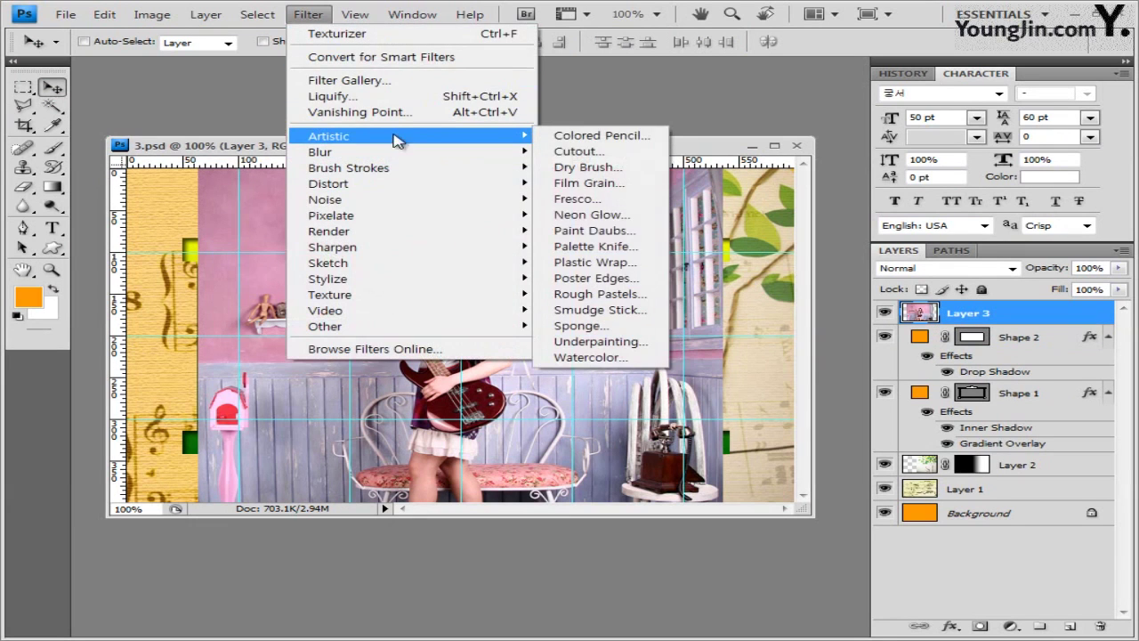
click(626, 192)
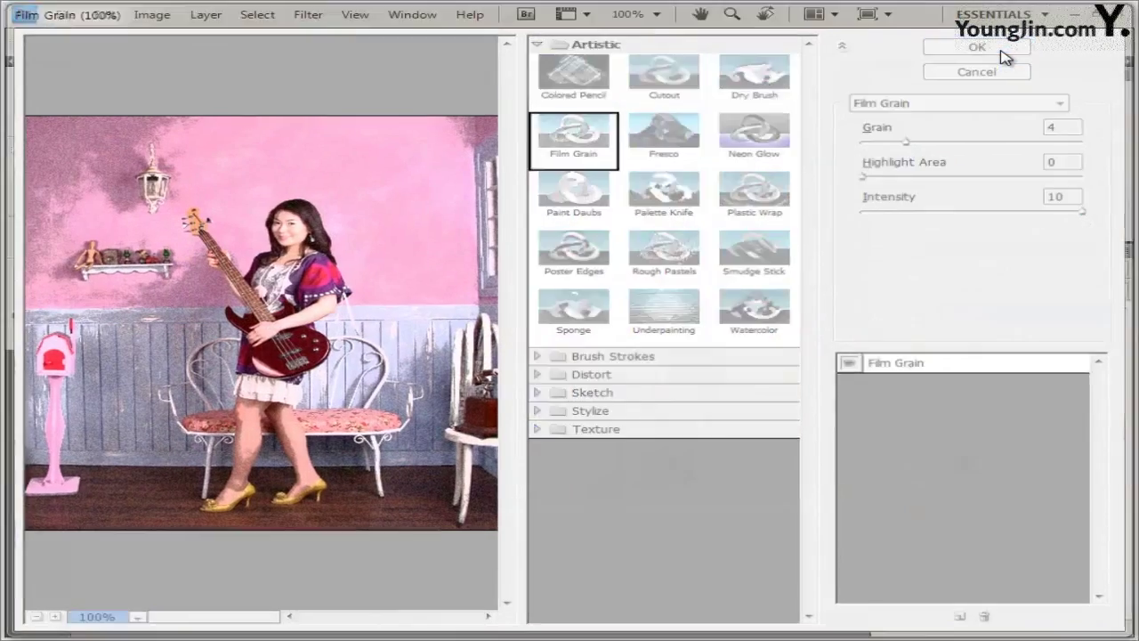
click(1000, 50)
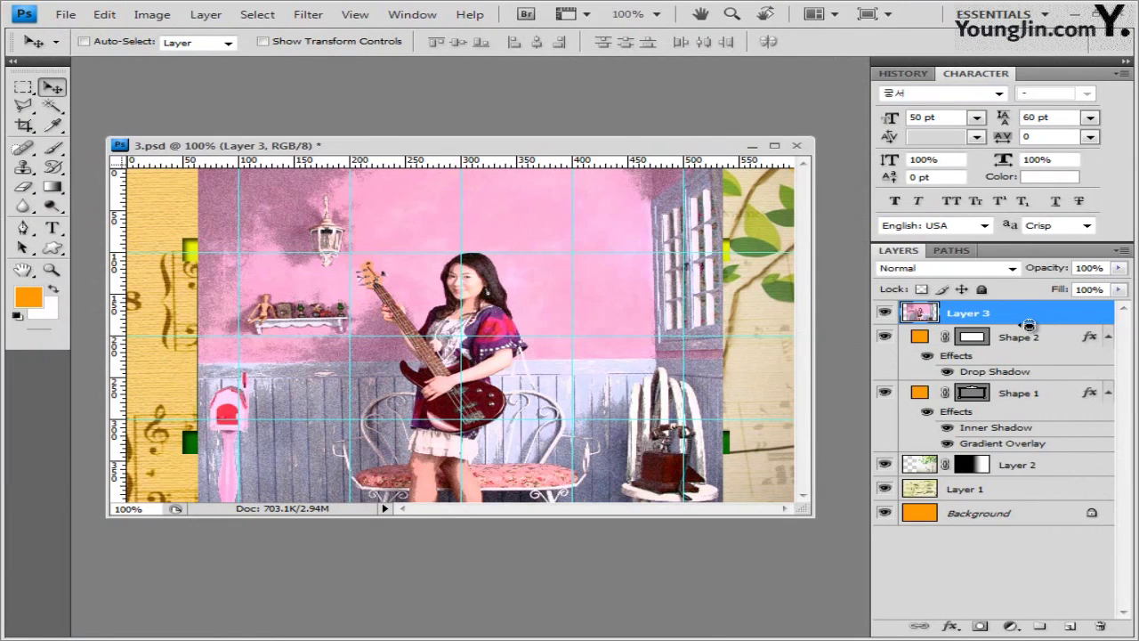
Clip the guitarist photo to the inner rectangle and adjust its placement so the guitarist fits inside the frame.
alt+click(1020, 326)
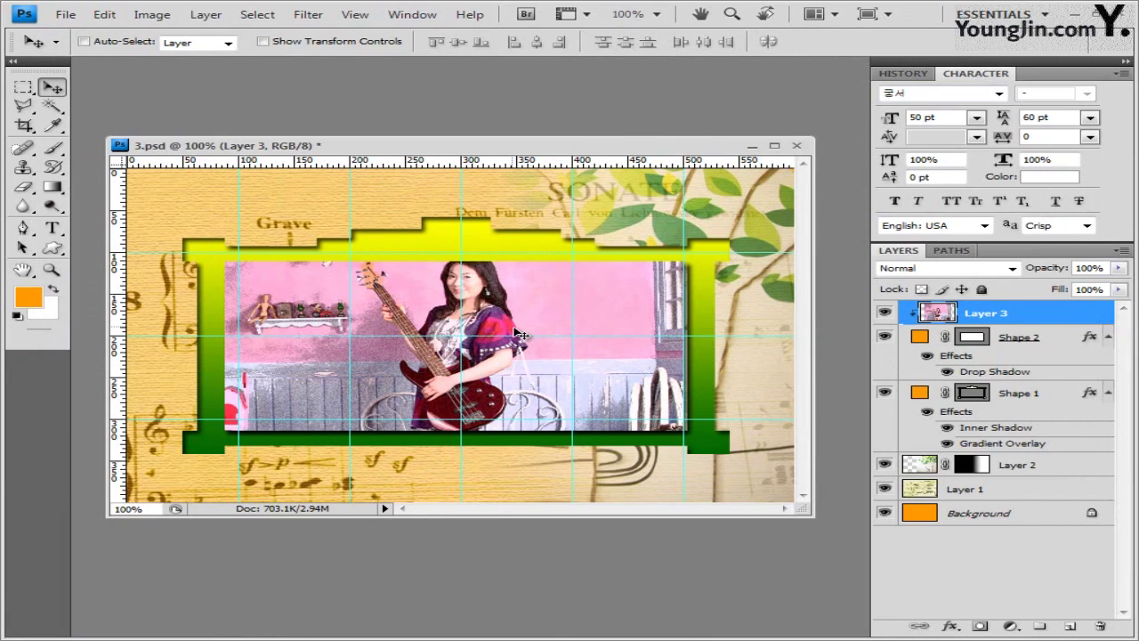
drag(520, 334, 512, 336)
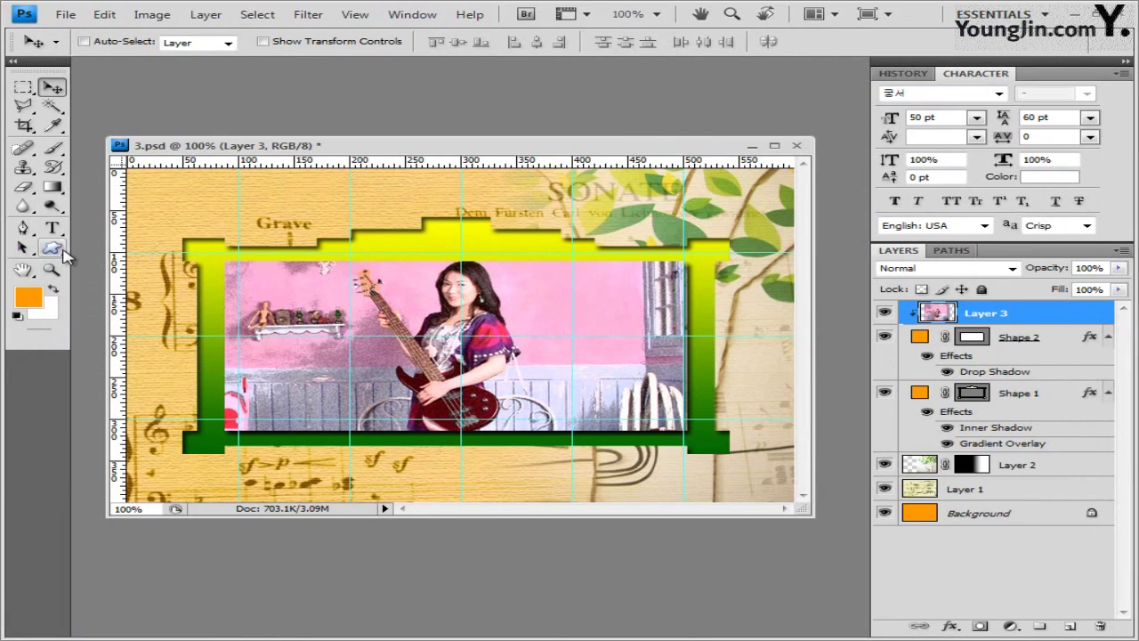
Reload the Shapes custom shape set and draw its solid scalloped circle about 115 pixels wide over the frame's upper-right corner.
click(55, 250)
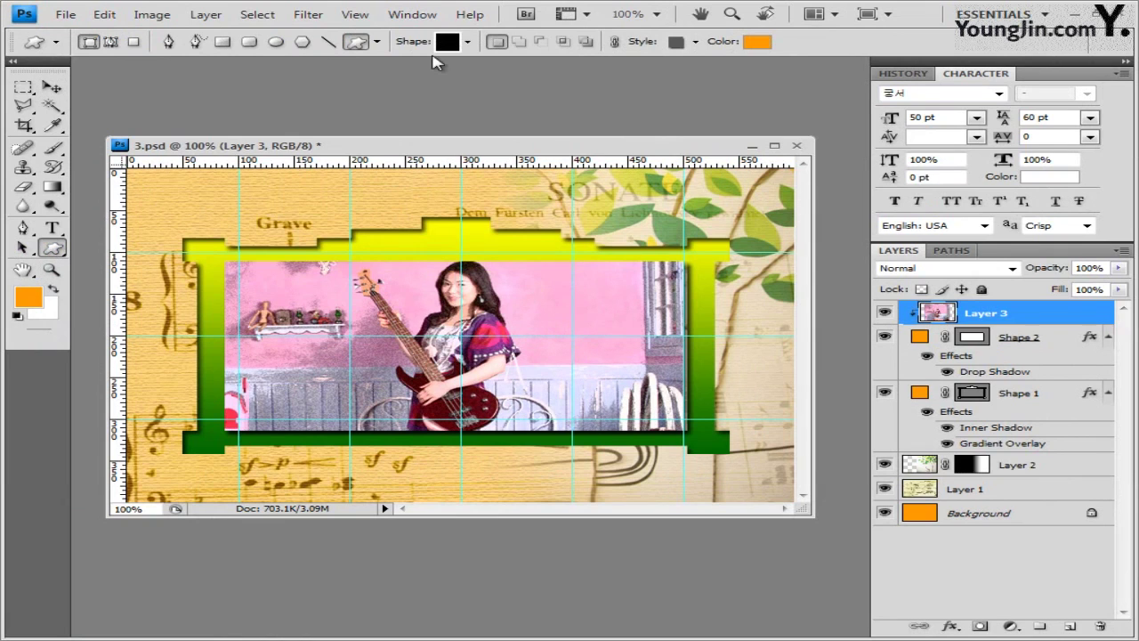
click(468, 42)
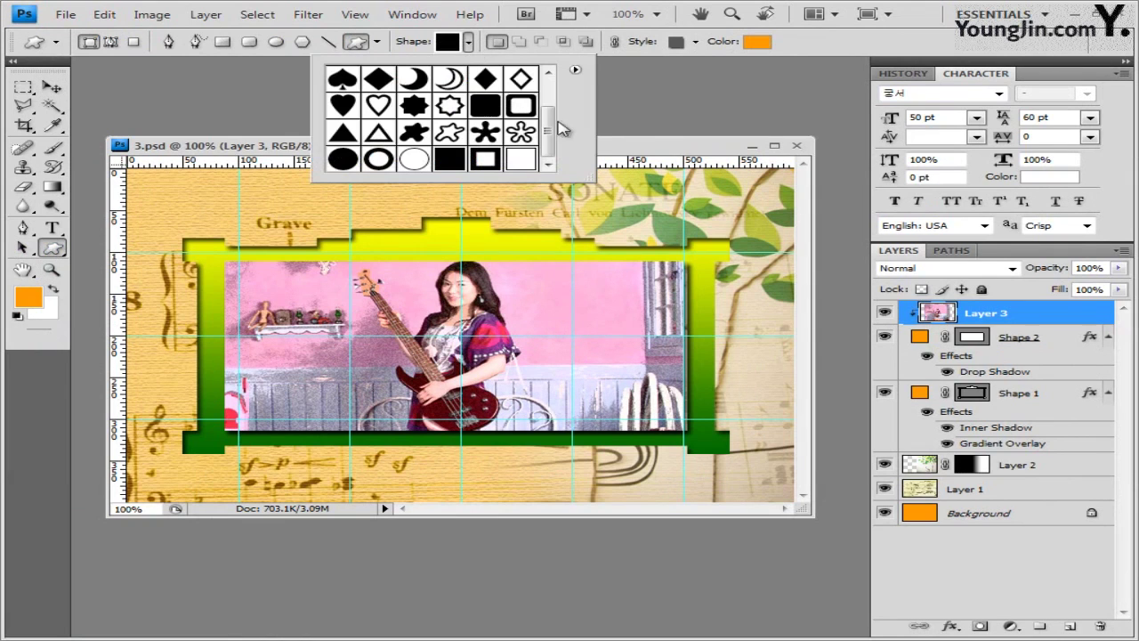
click(575, 69)
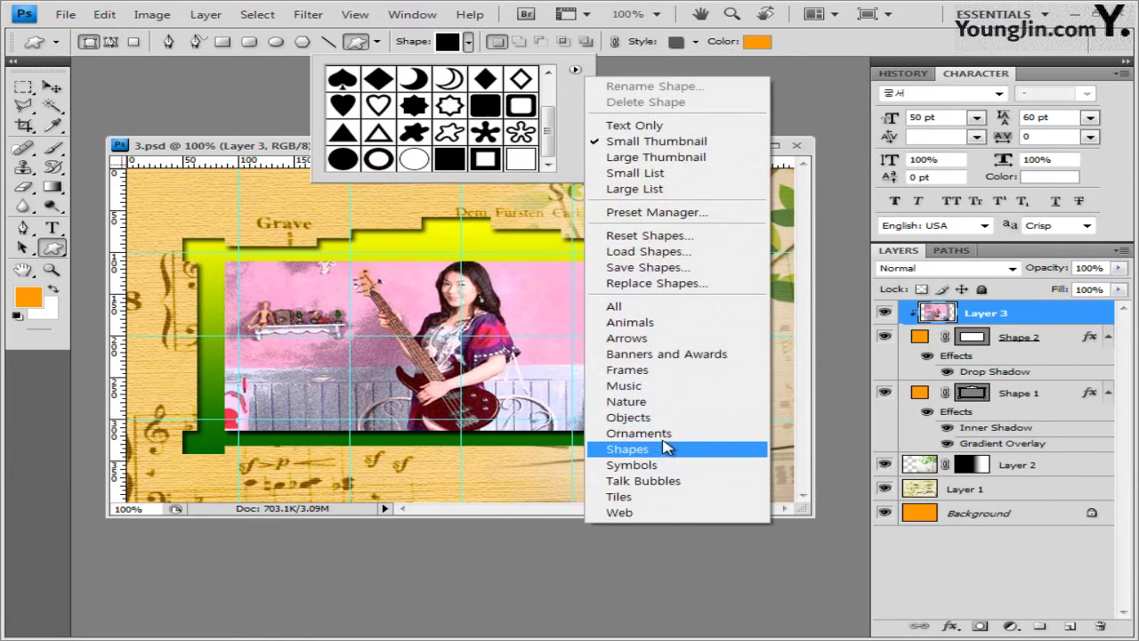
click(623, 449)
click(618, 380)
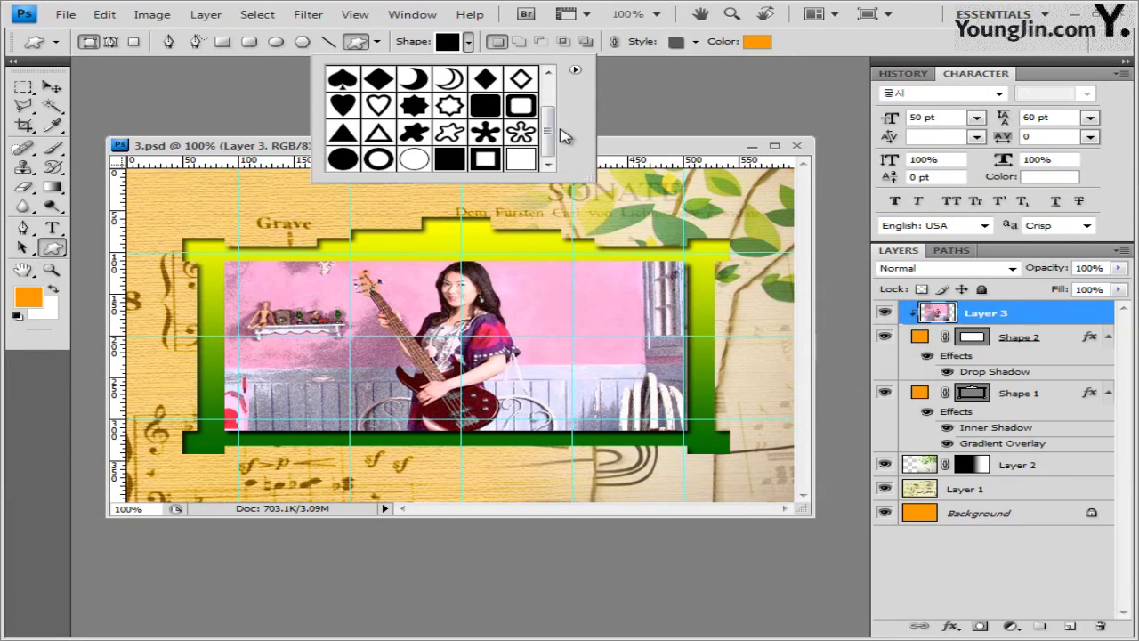
scroll(561, 131, up, 2)
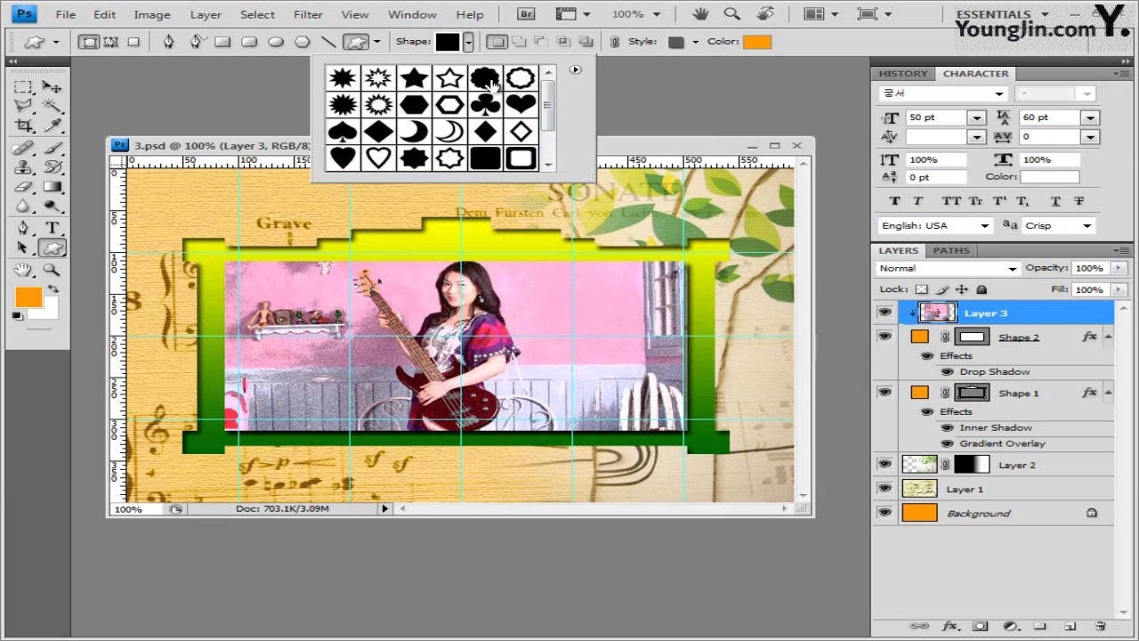
click(486, 80)
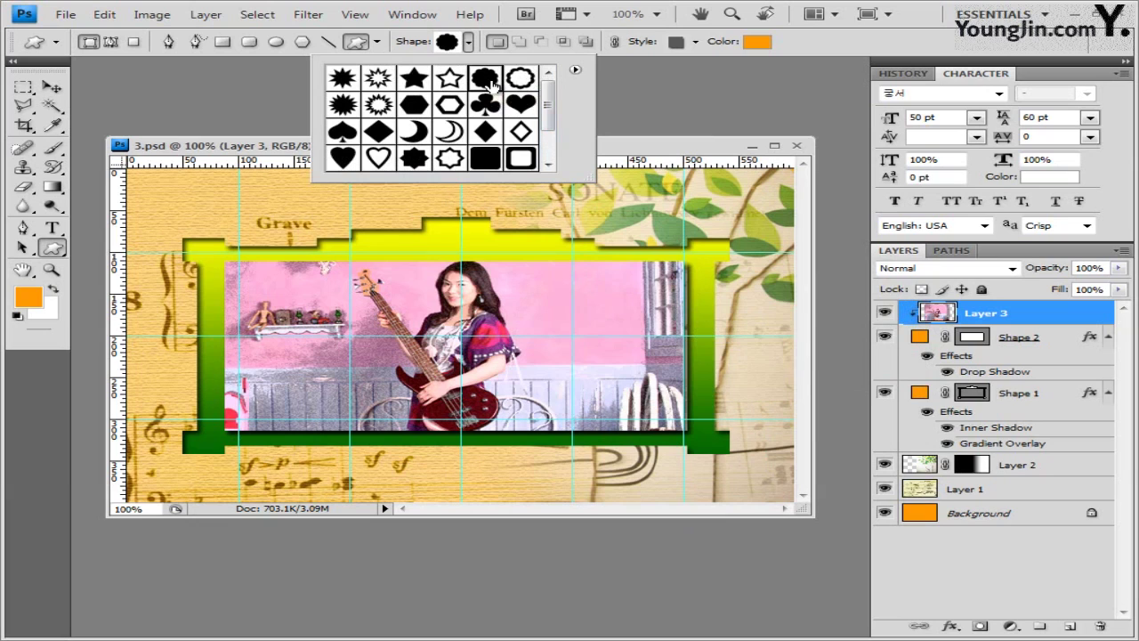
click(632, 151)
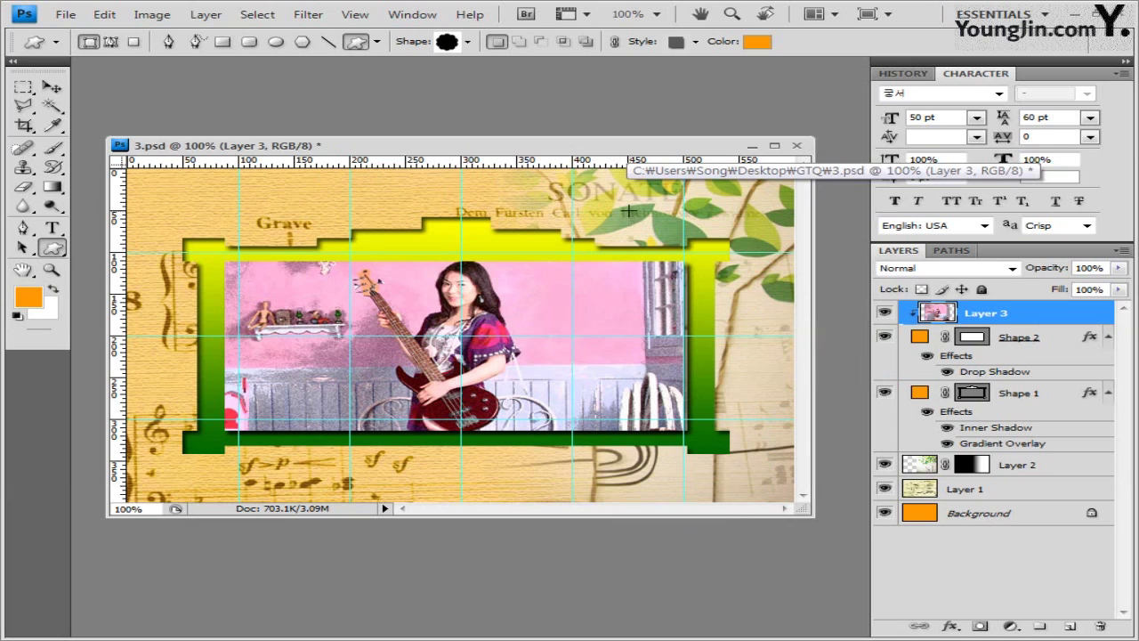
drag(629, 211, 755, 352)
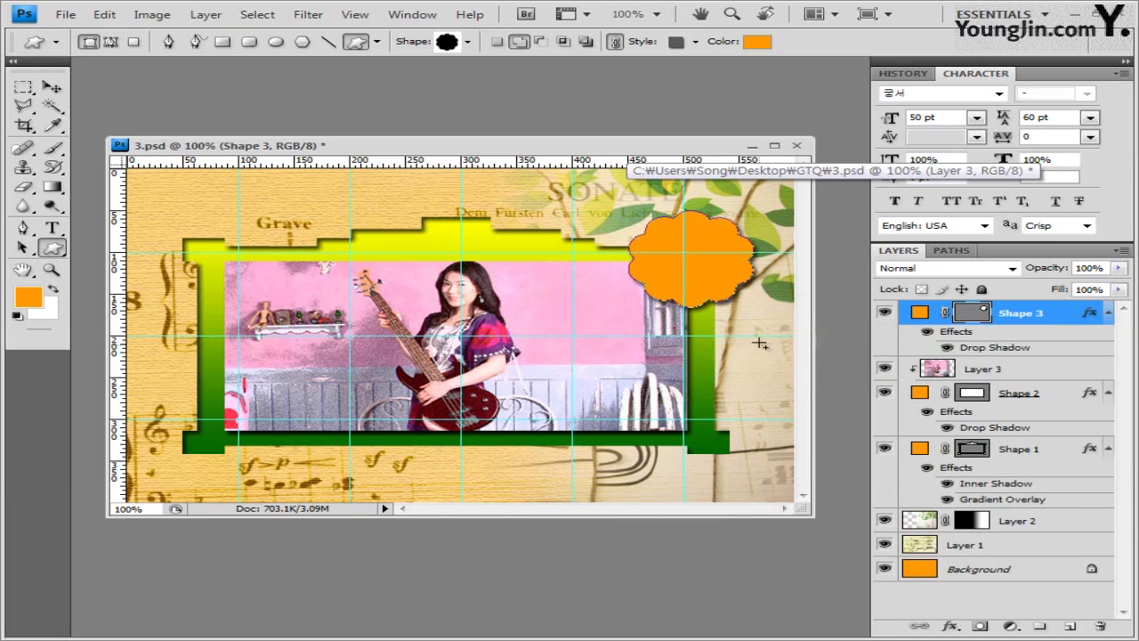
Remove the preset style from the scalloped circle shape and set its fill colour to fd3f9f.
click(696, 42)
click(573, 78)
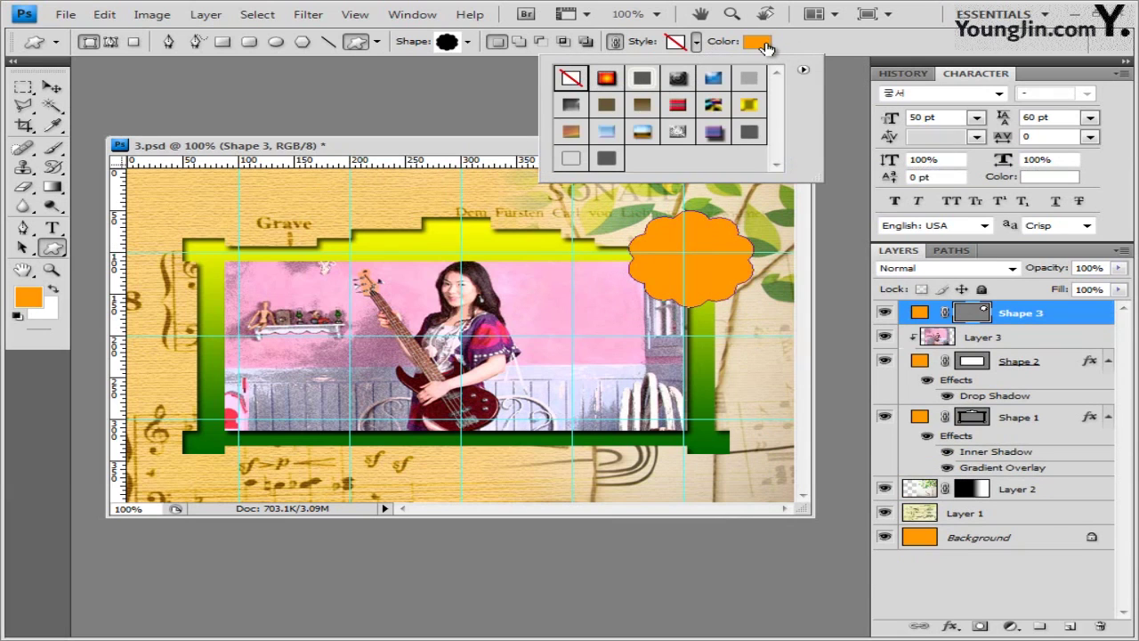
click(761, 42)
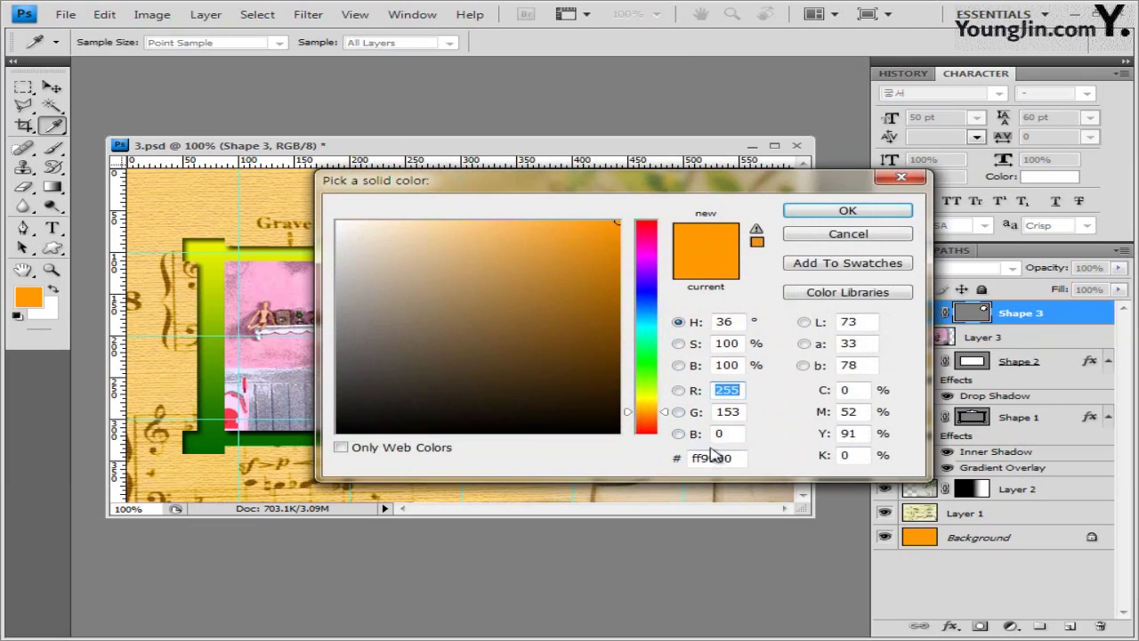
click(736, 458)
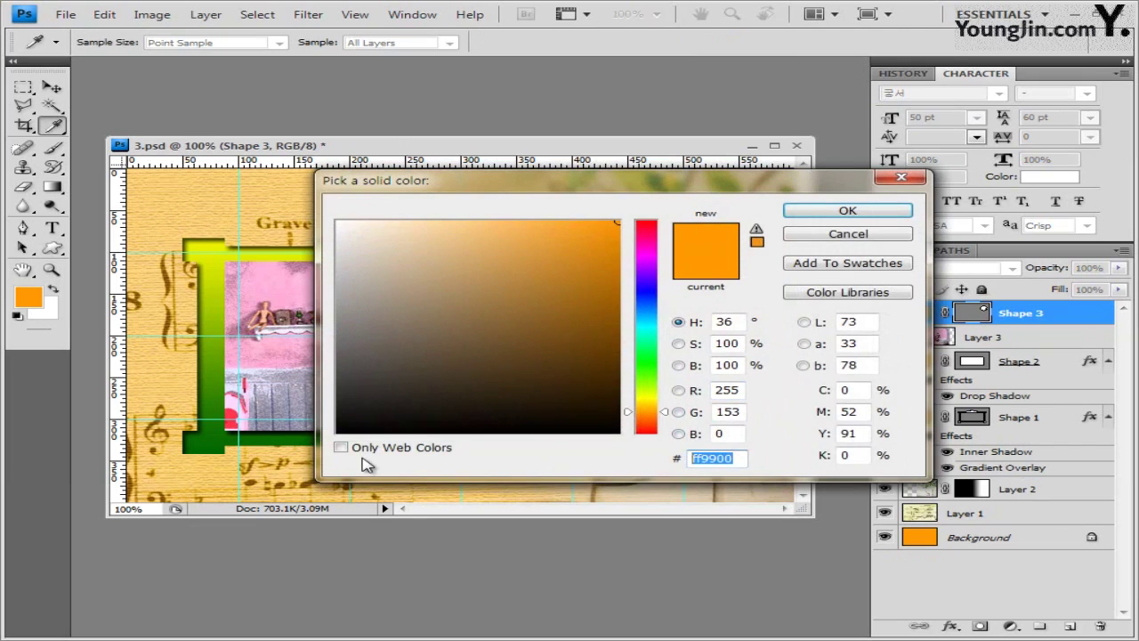
text(fd3f9f)
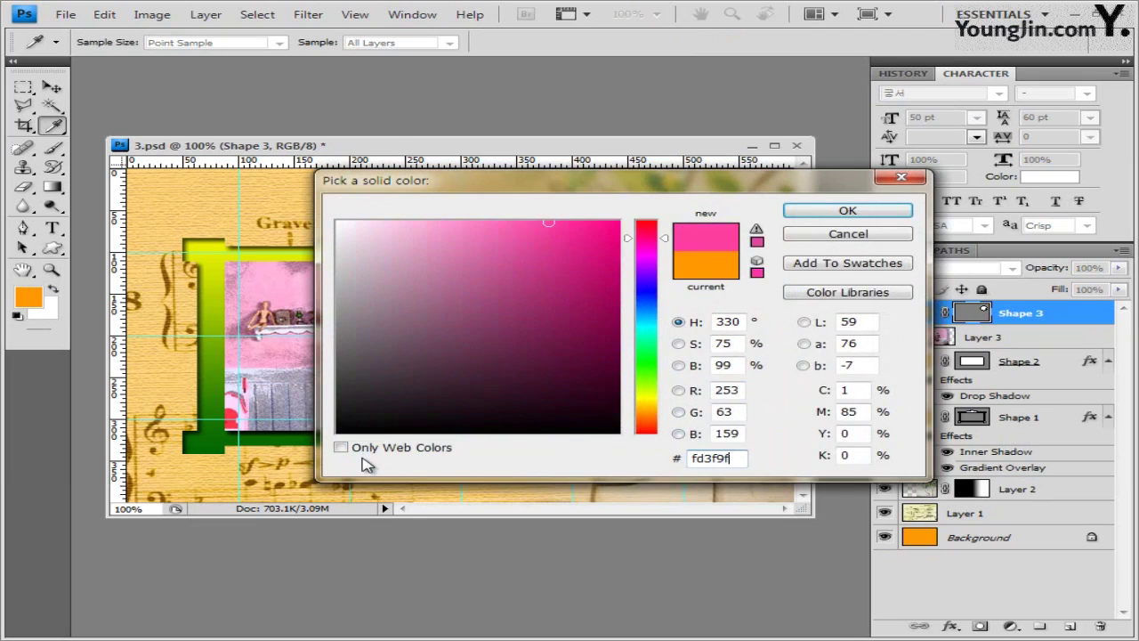
click(867, 218)
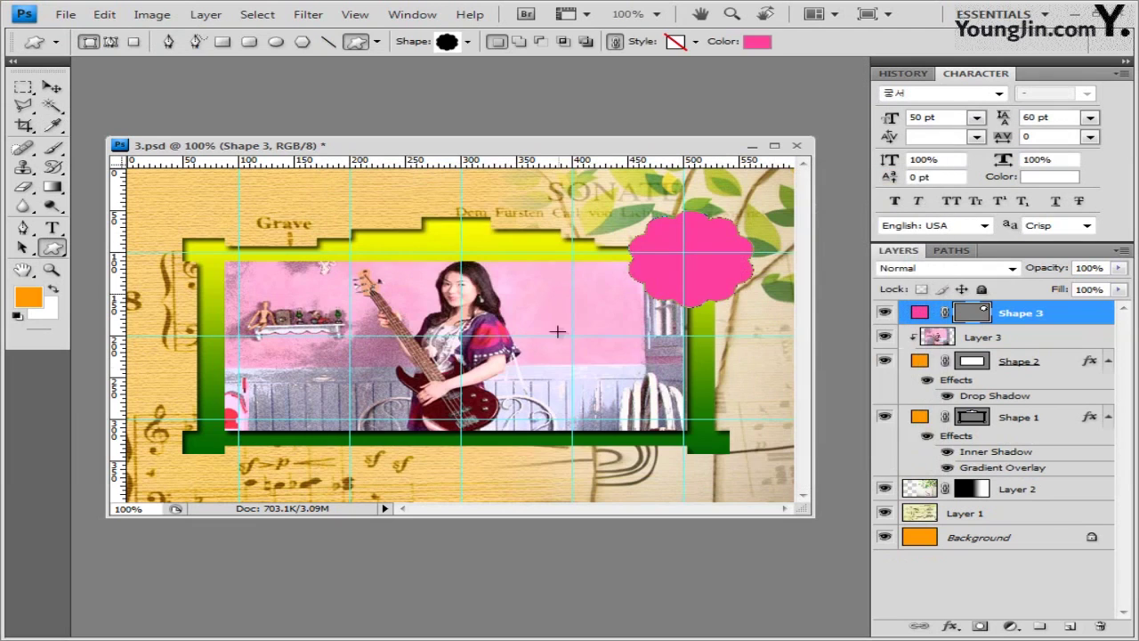
Add a default Inner Glow to the scalloped circle and enlarge it to about 137 pixels wide over the frame's upper-right corner.
click(951, 628)
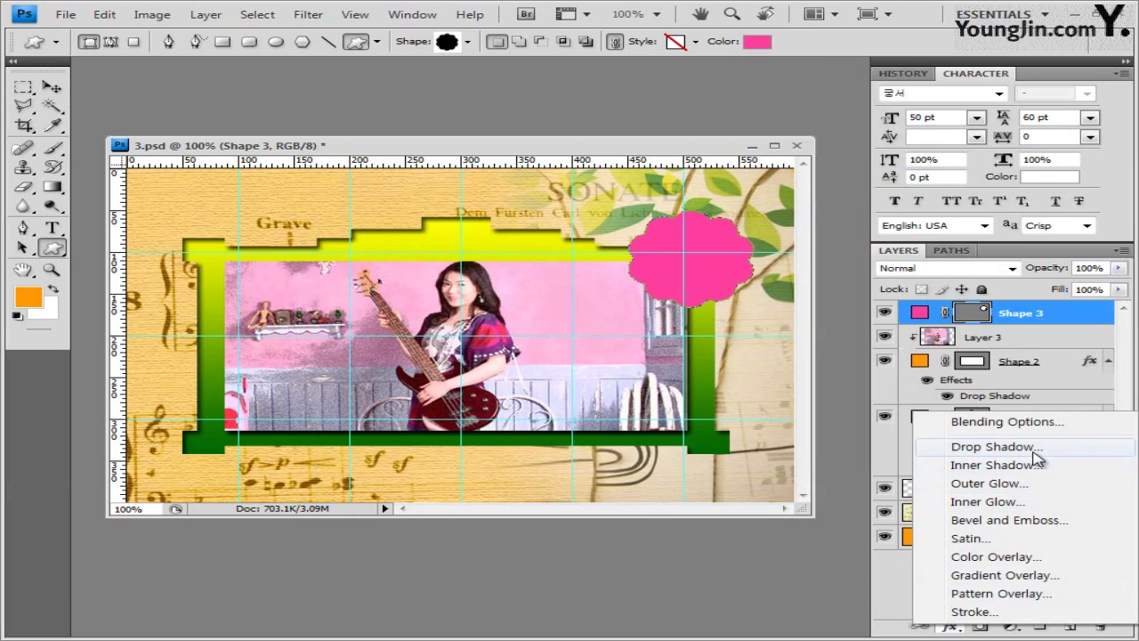
click(986, 502)
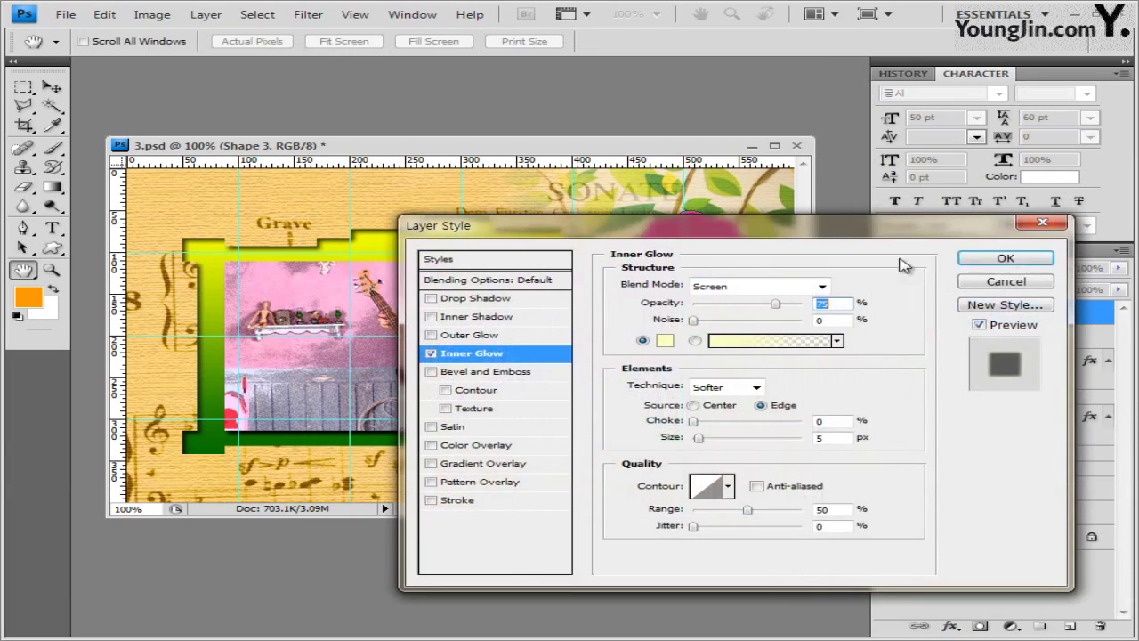
click(1006, 258)
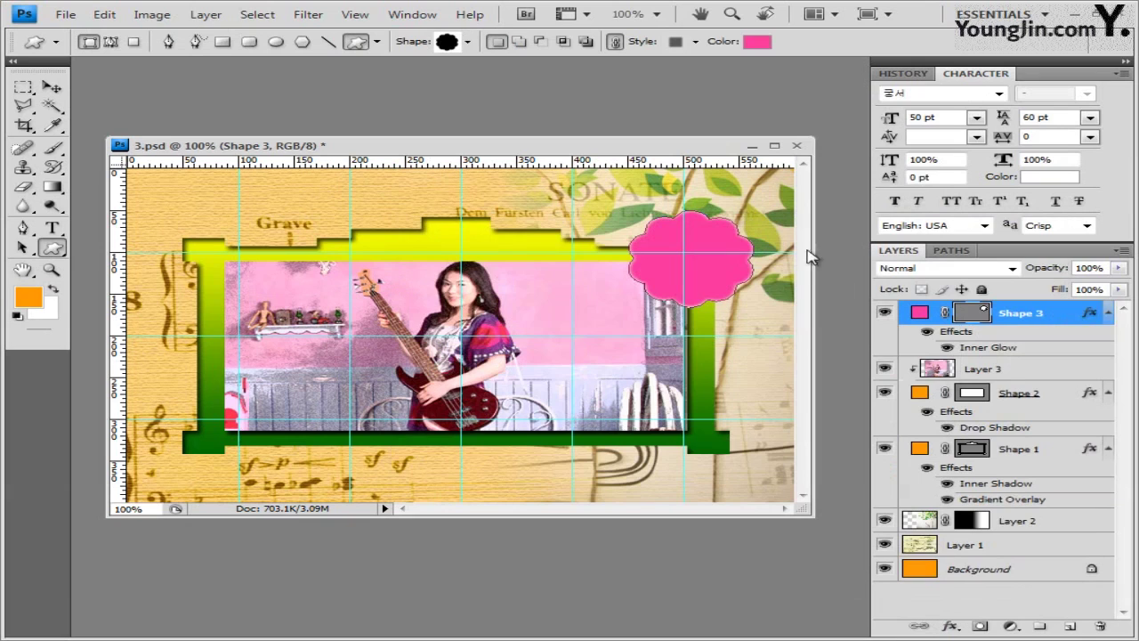
key(ctrl+t)
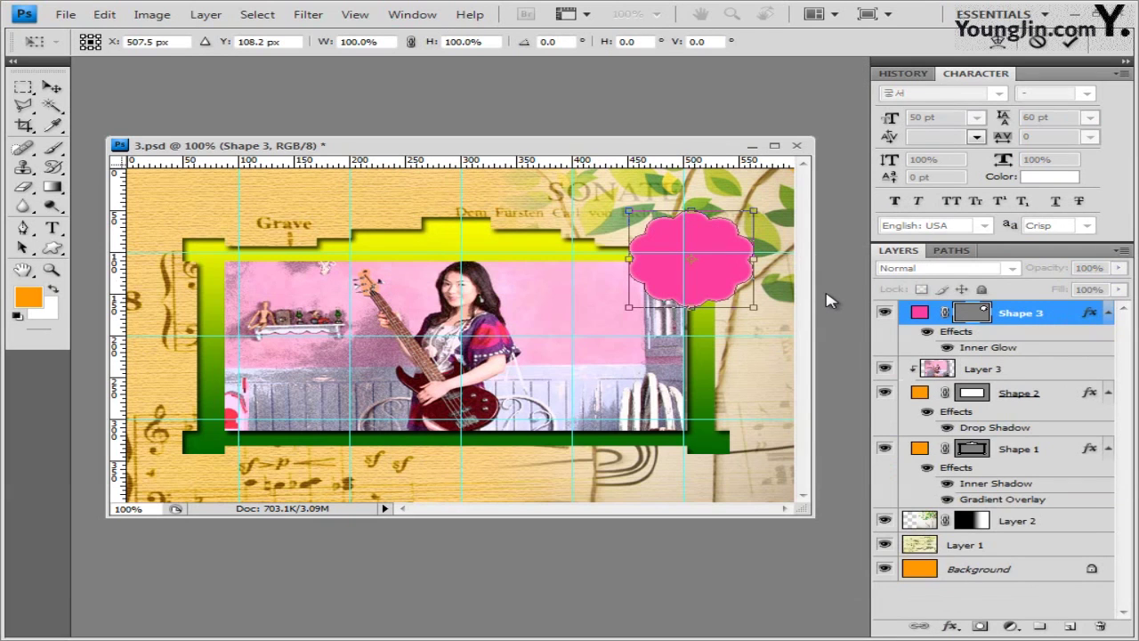
key(Escape)
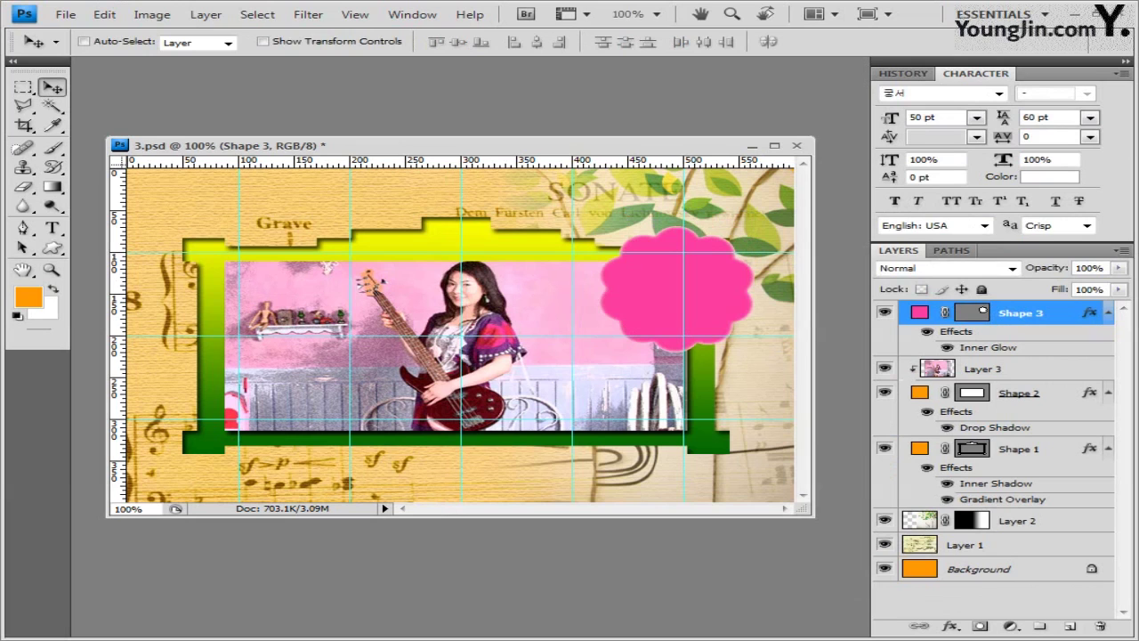
Load the Music custom shape set and draw its treble clef about 45 × 107 pixels to the guitarist's left inside the frame.
click(52, 248)
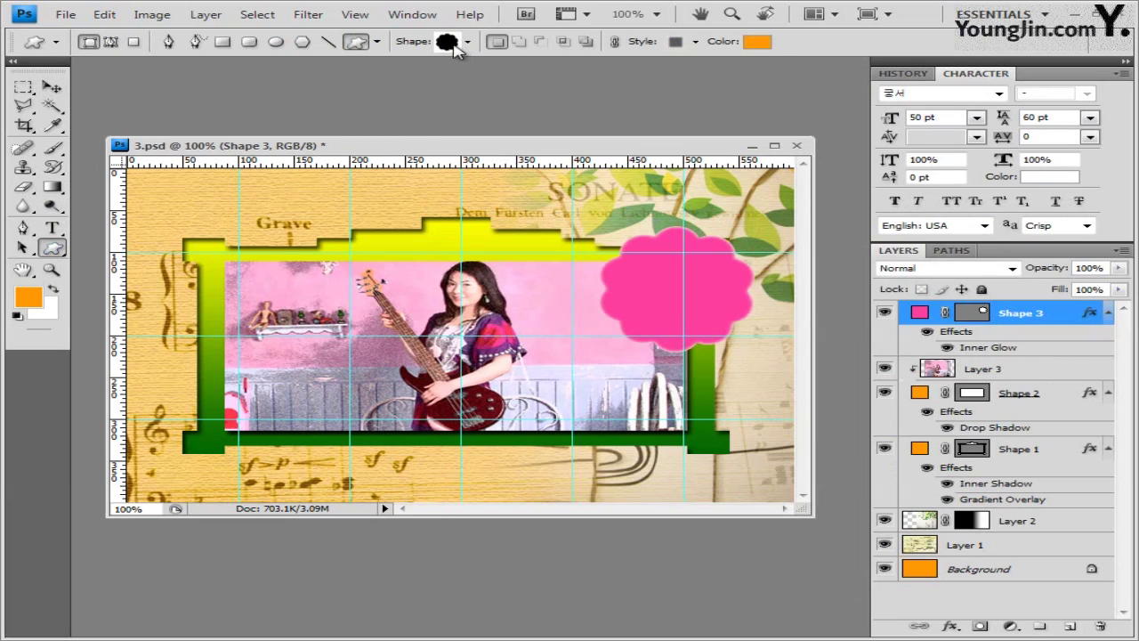
click(466, 42)
click(575, 69)
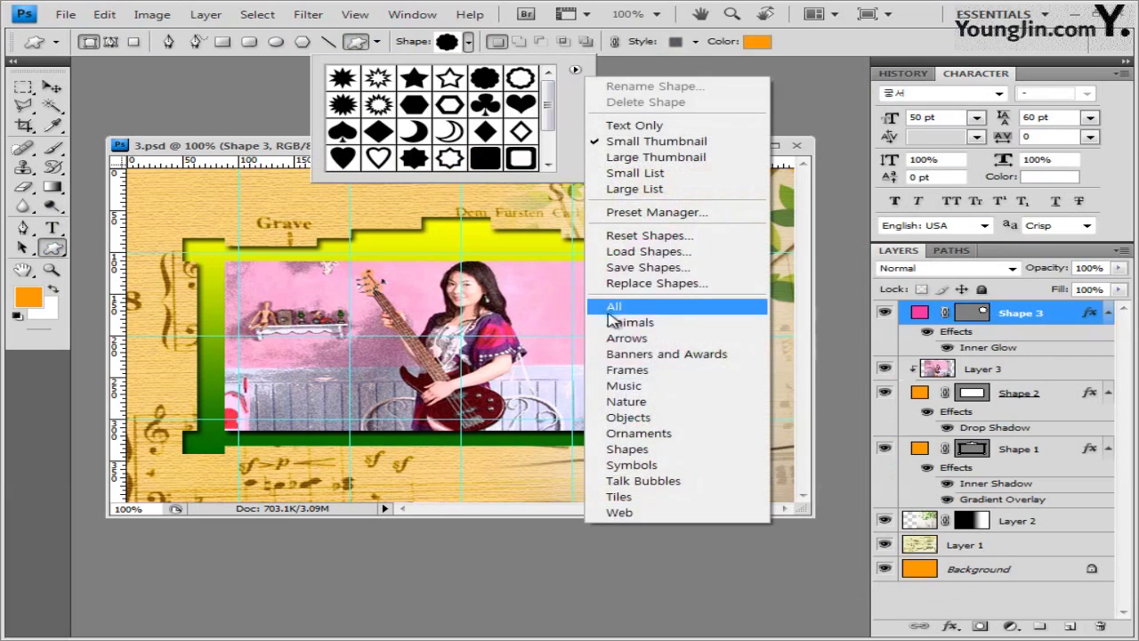
click(625, 387)
click(615, 379)
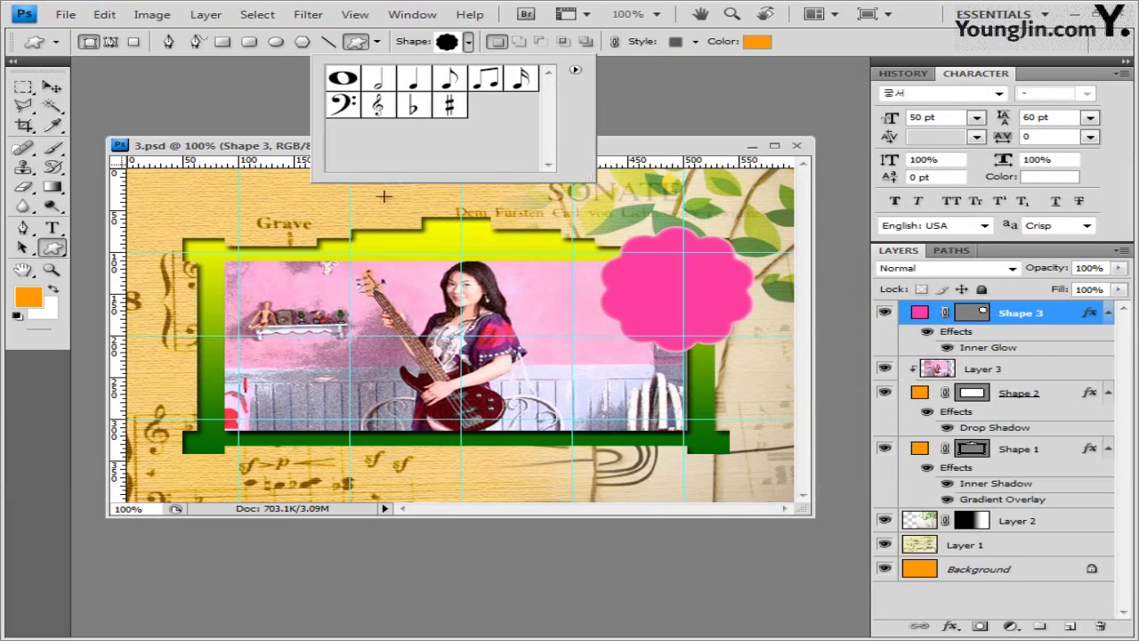
click(378, 105)
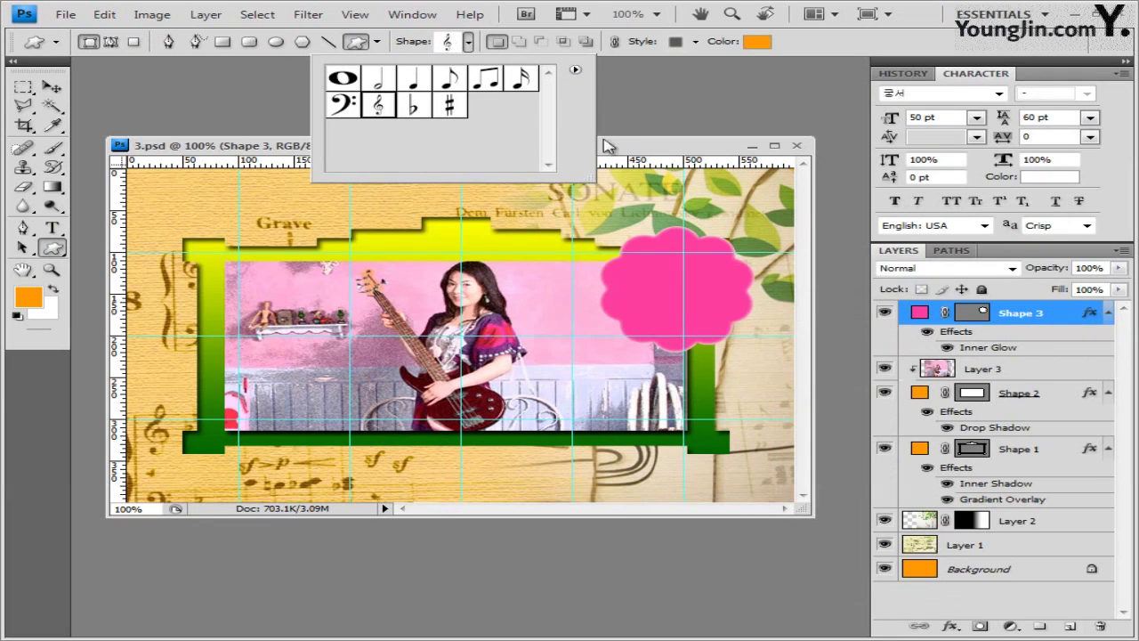
click(275, 366)
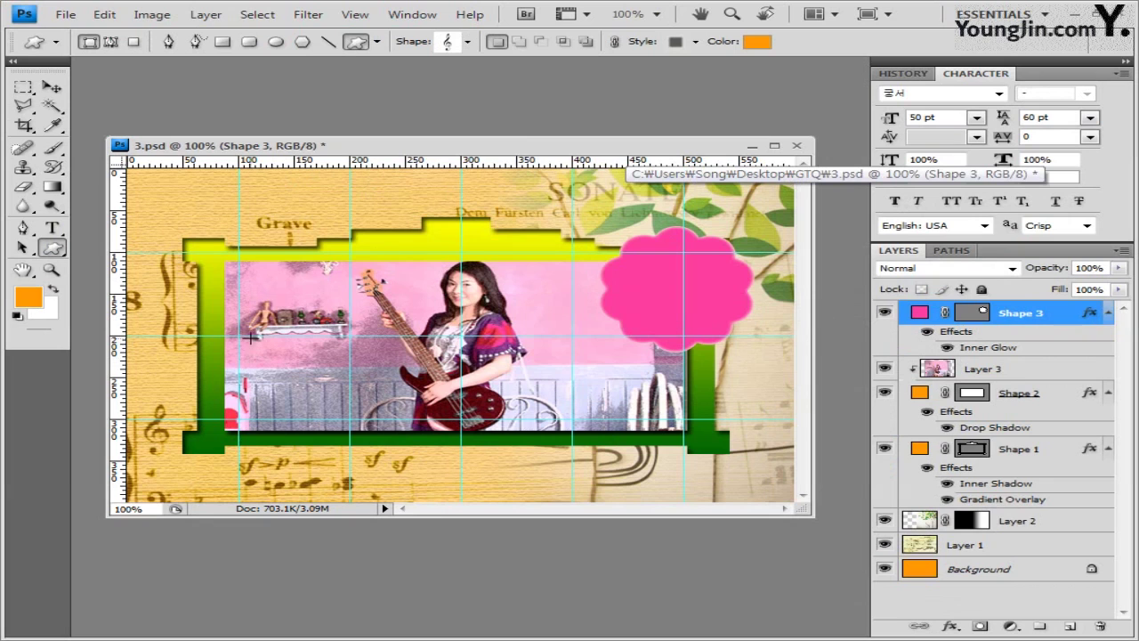
drag(264, 299, 314, 418)
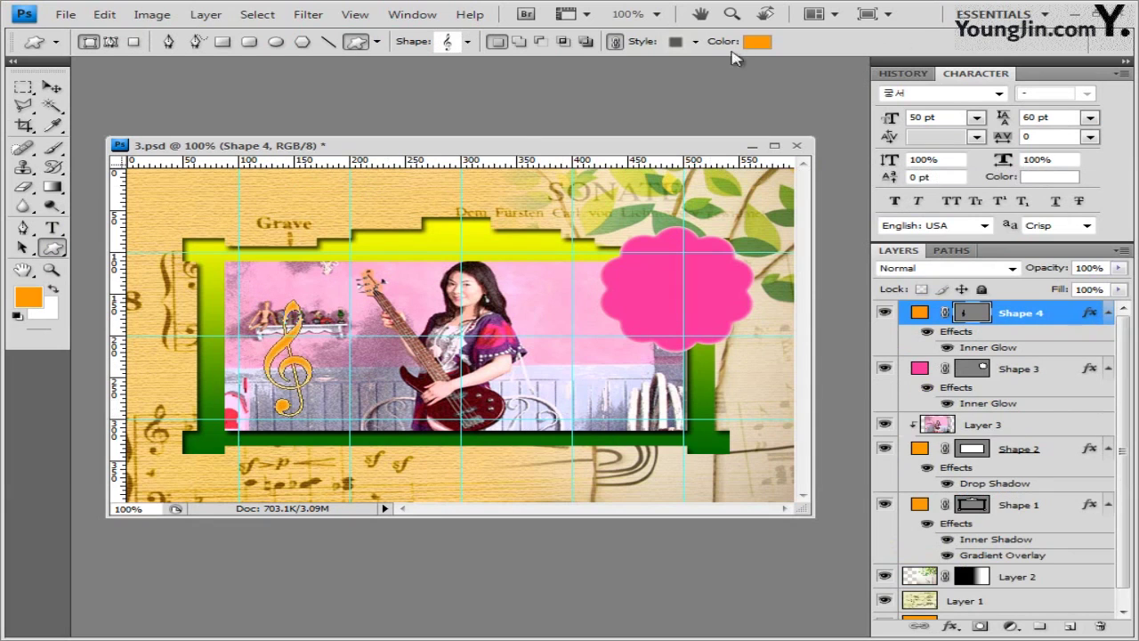
Remove the inherited style from the treble clef shape and set its fill colour to be005e.
click(696, 41)
click(574, 78)
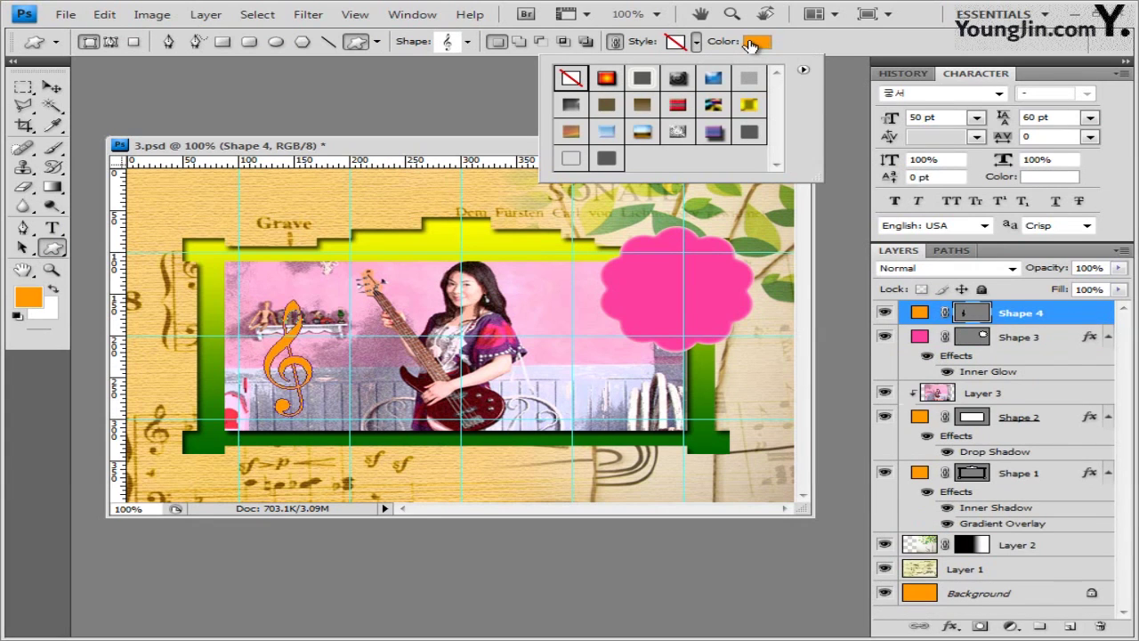
click(752, 46)
click(743, 457)
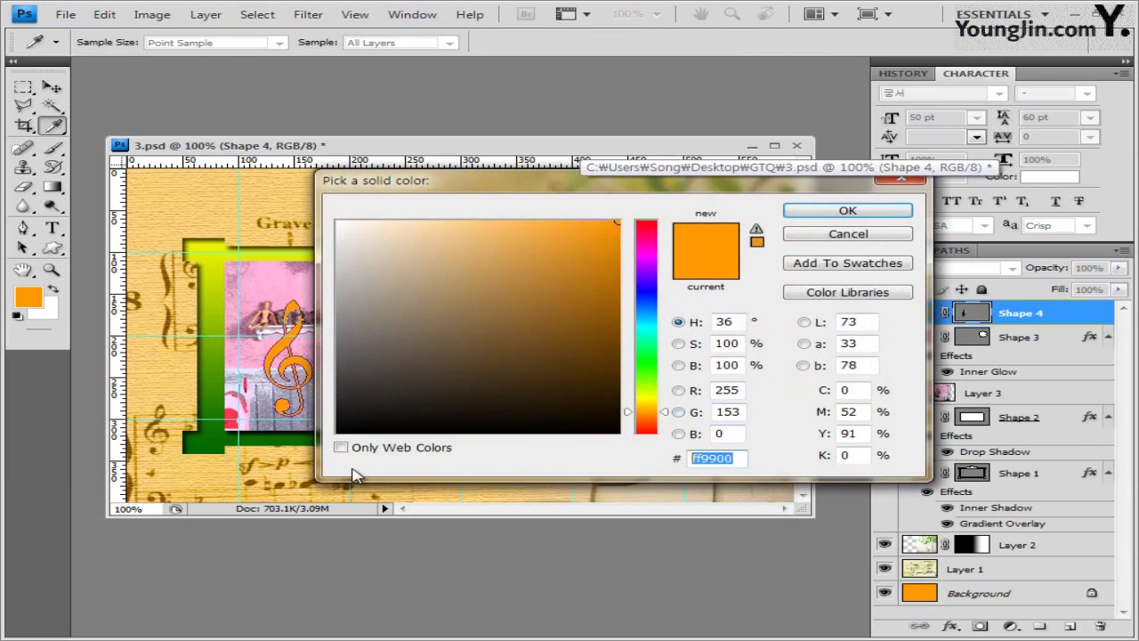
text(be005)
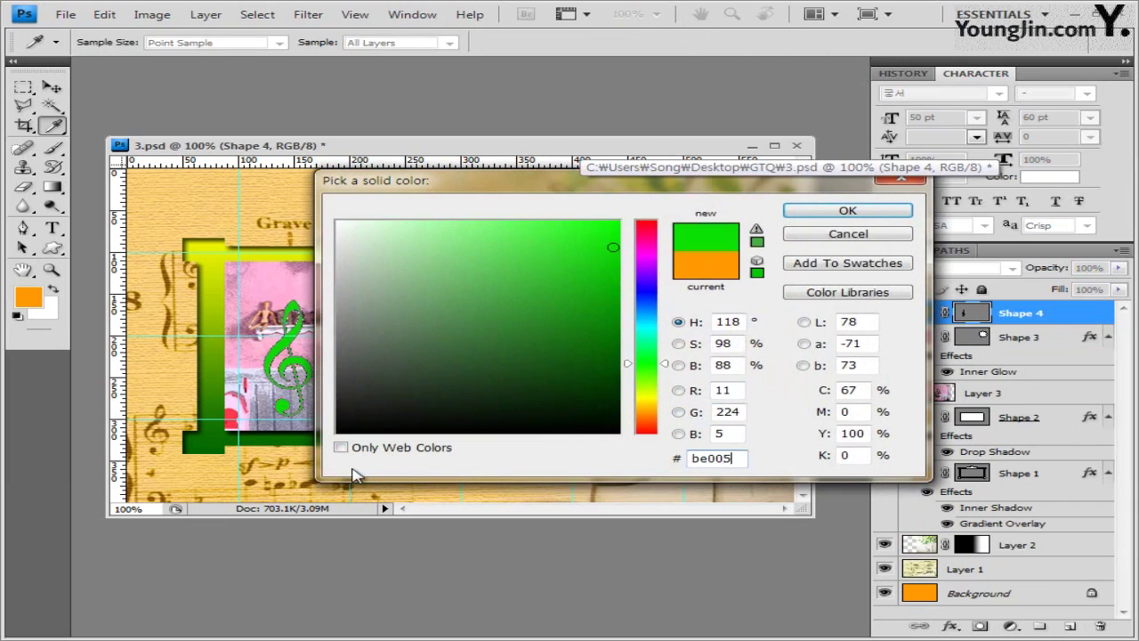
text(e)
click(880, 212)
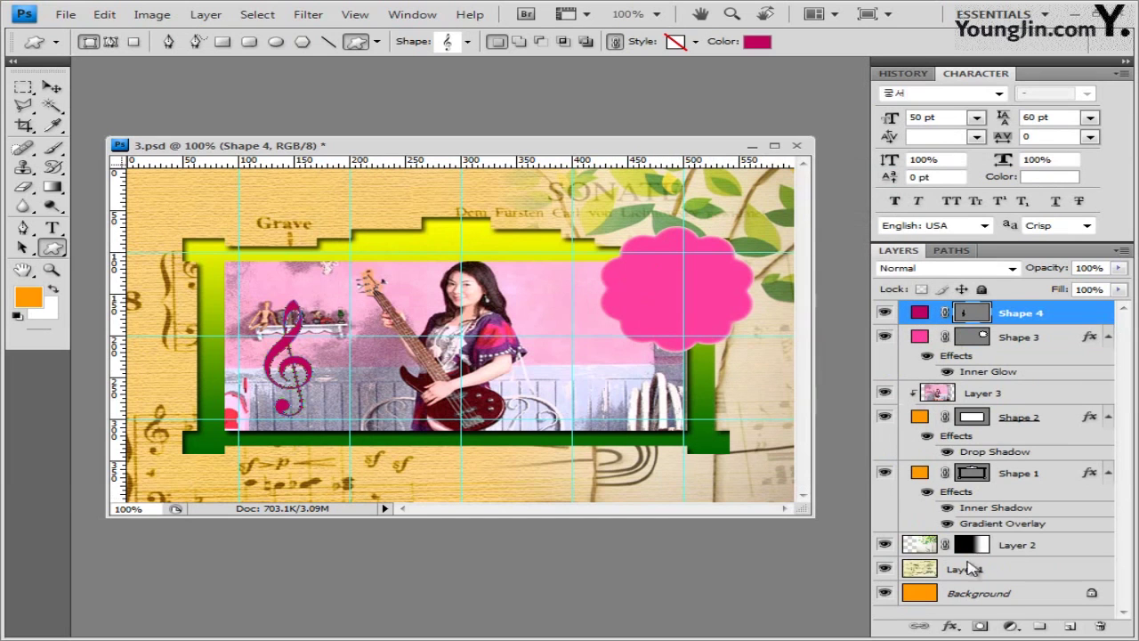
Add a white (ffffff) outside Stroke layer style to the treble clef.
click(950, 625)
click(988, 606)
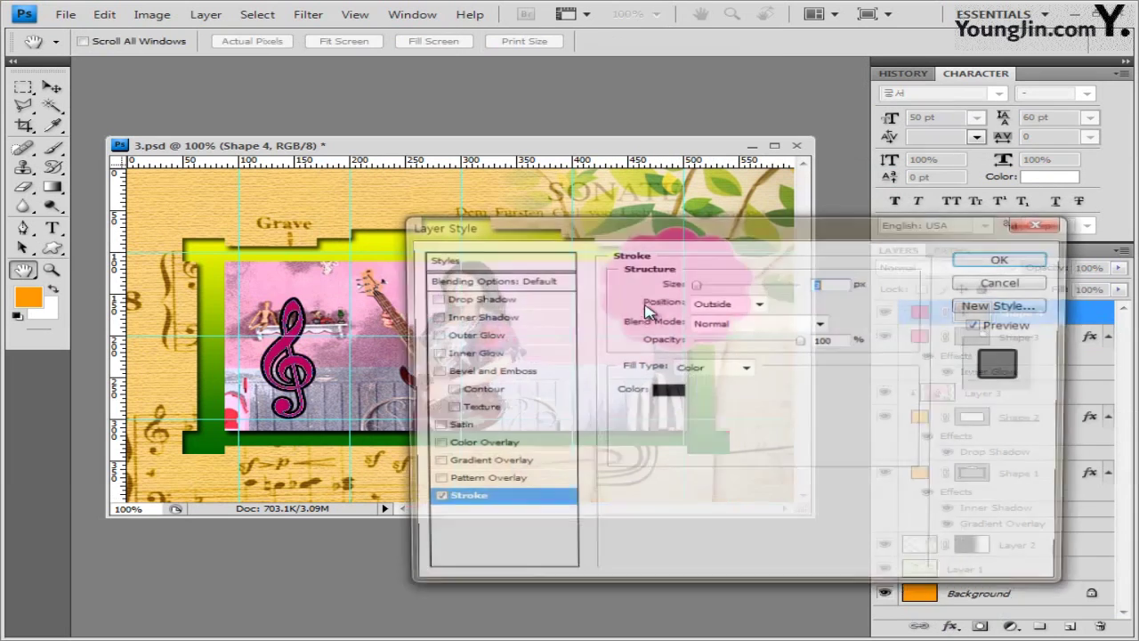
click(659, 403)
click(339, 224)
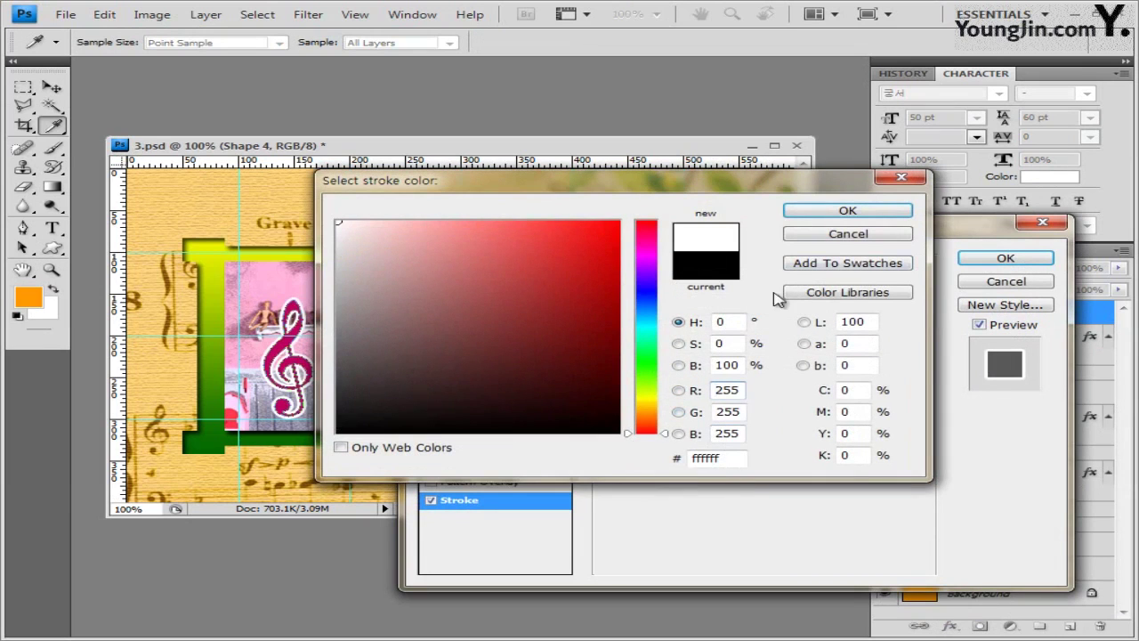
click(868, 214)
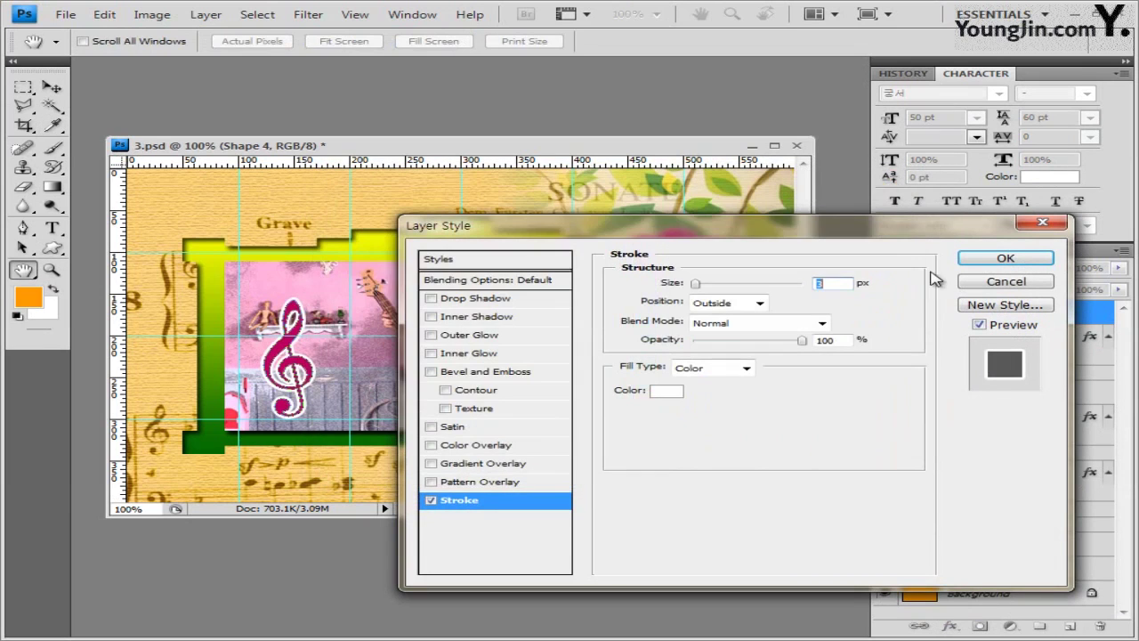
click(990, 260)
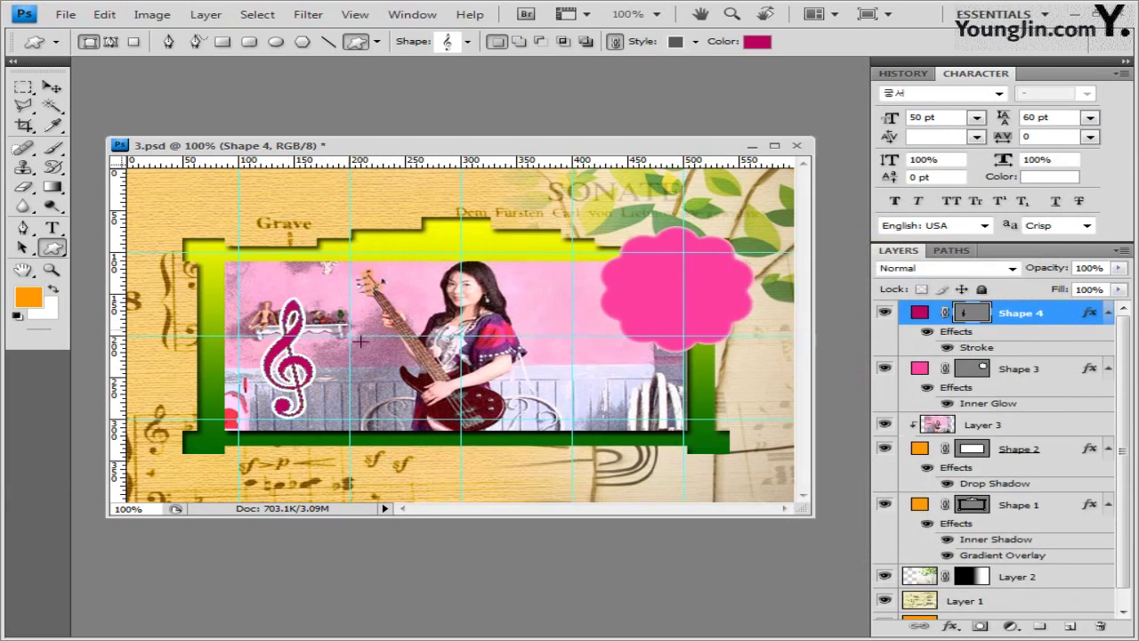
Rotate the treble clef about 11° counterclockwise, scale it up slightly and shift it about 12 pixels left.
key(ctrl+t)
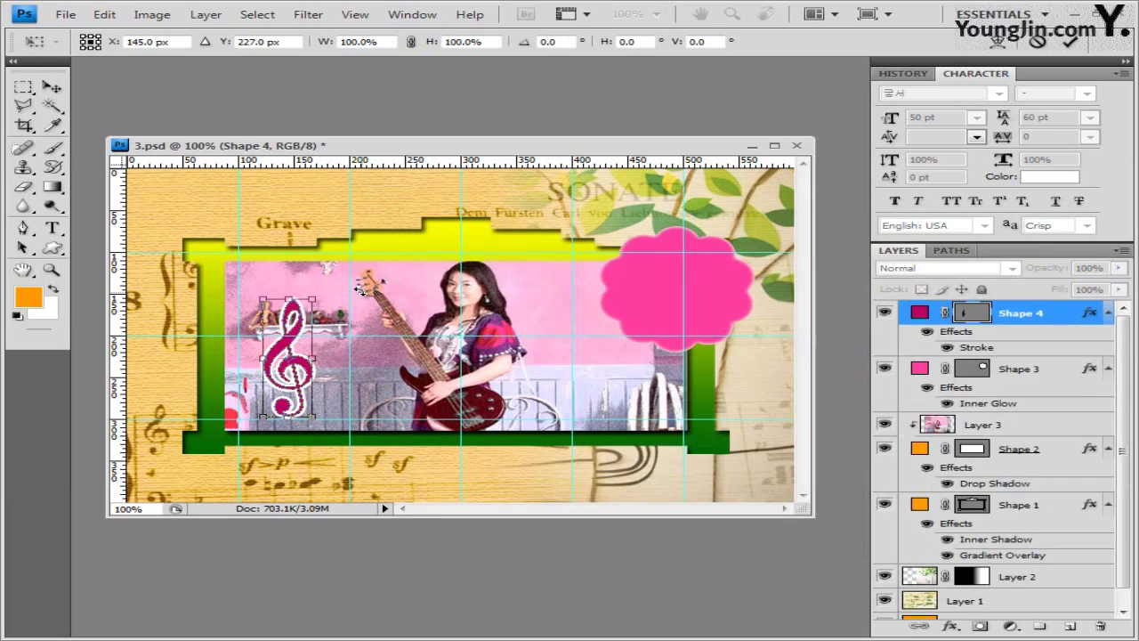
drag(362, 289, 342, 268)
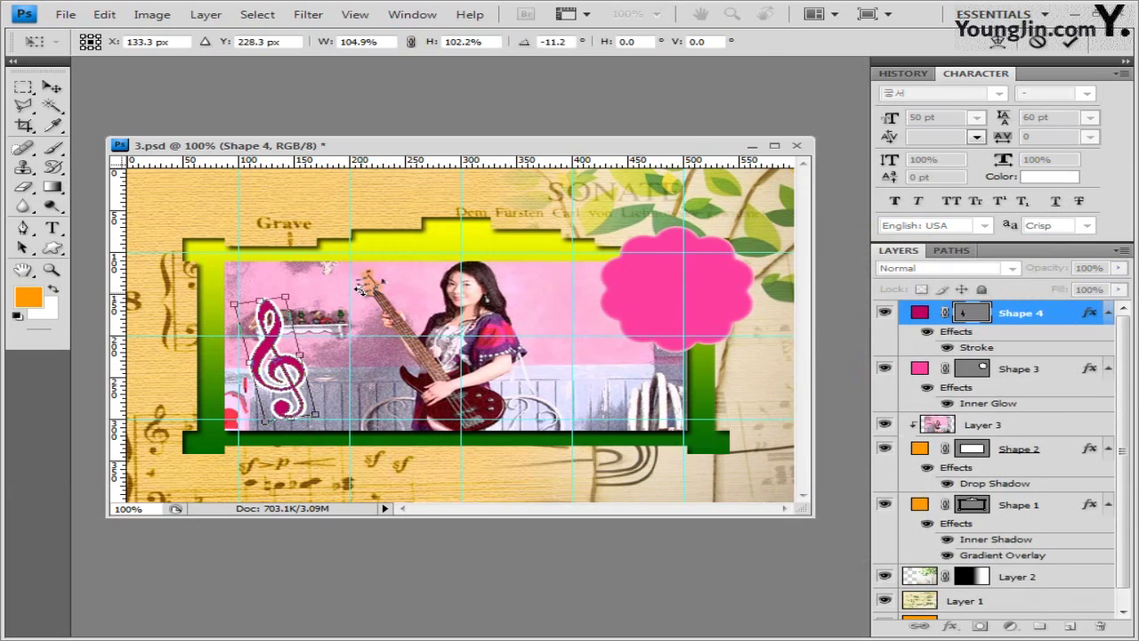
key(Return)
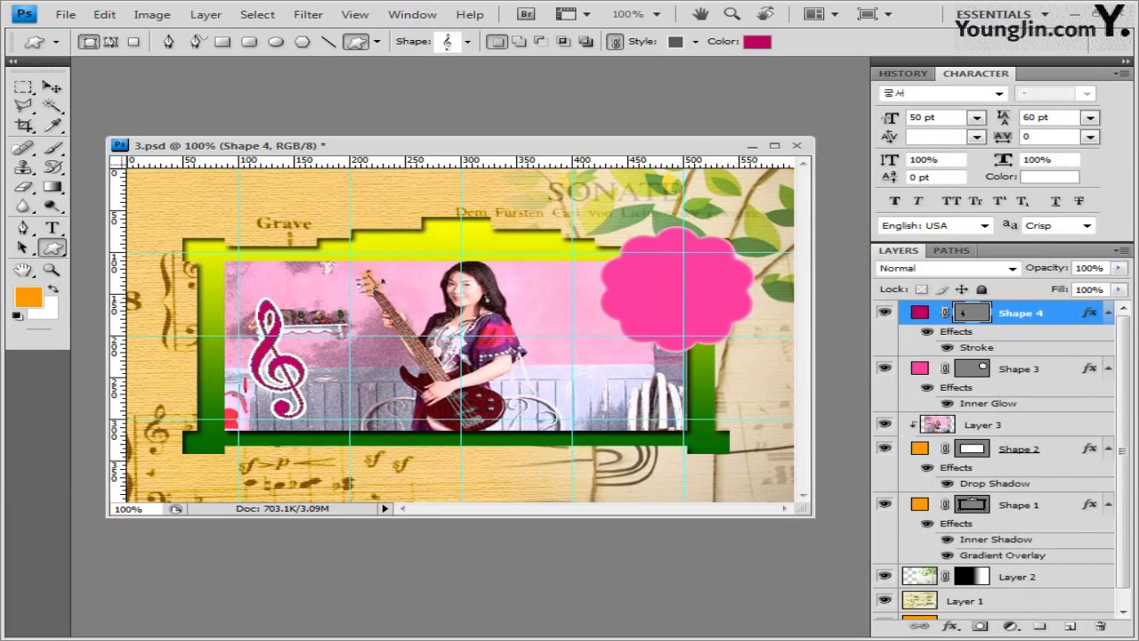
Open 1급-10.jpg from the 기출문제04 folder and place it in a floating window beside 3.psd.
key(alt+Tab)
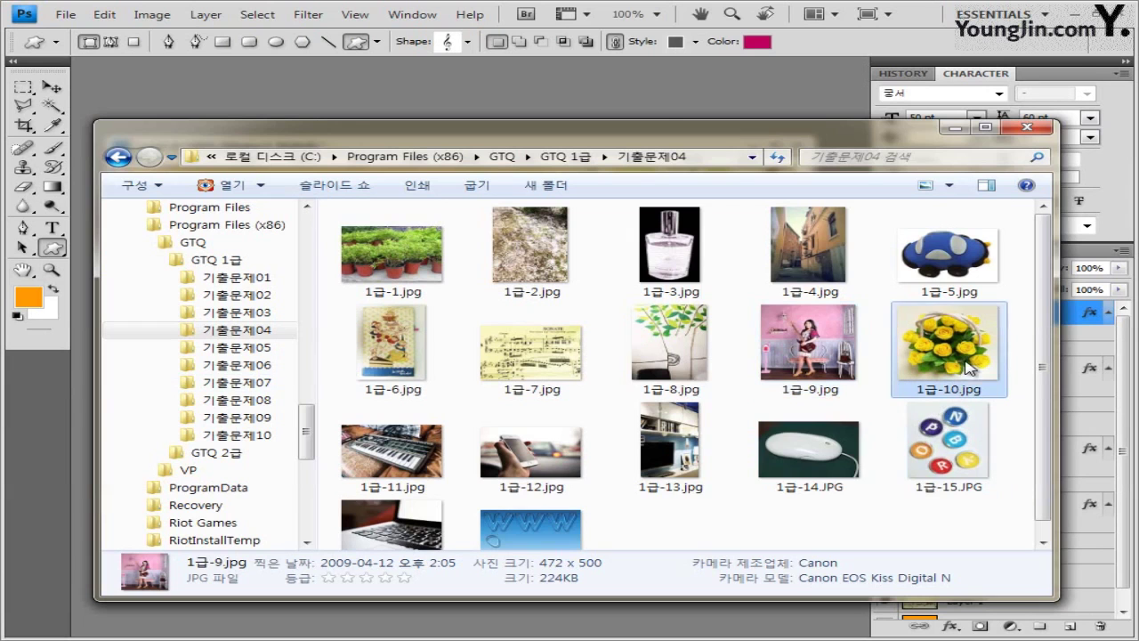
drag(970, 367, 501, 107)
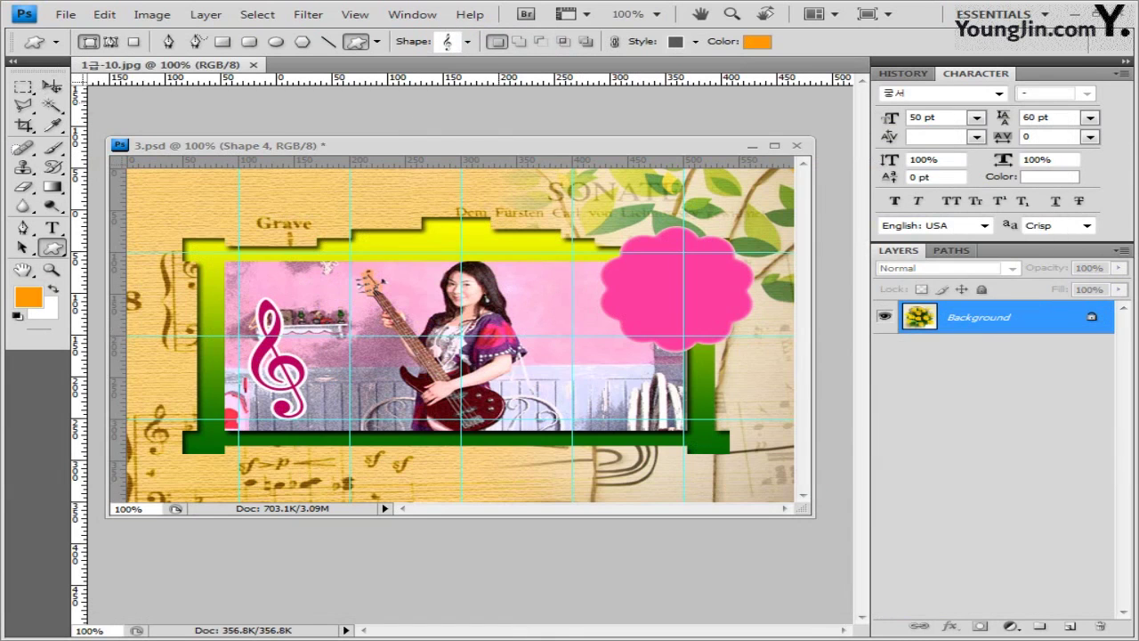
click(51, 86)
drag(156, 68, 213, 105)
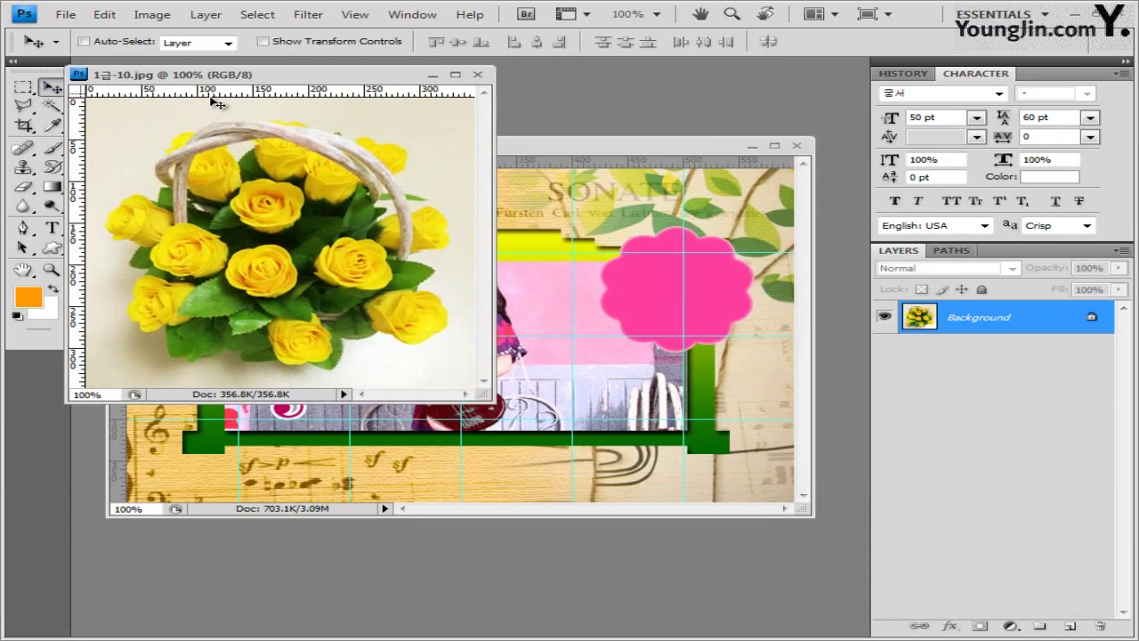
drag(181, 78, 204, 79)
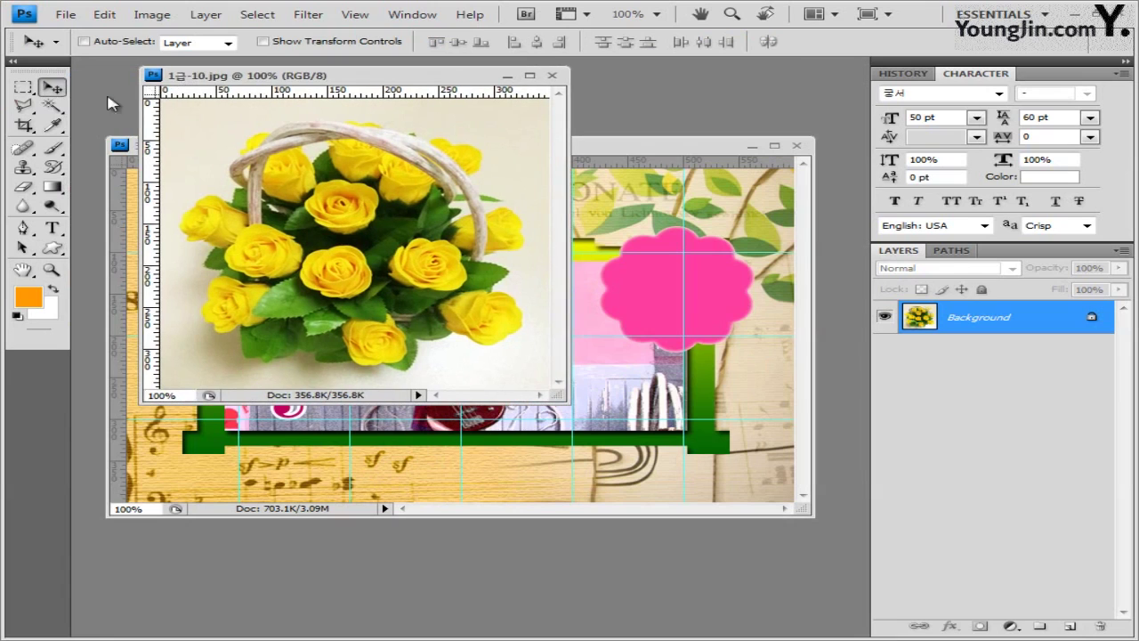
Try selecting the photo's light background with the Magic Wand at tolerances of 32 and 20.
drag(51, 105, 98, 121)
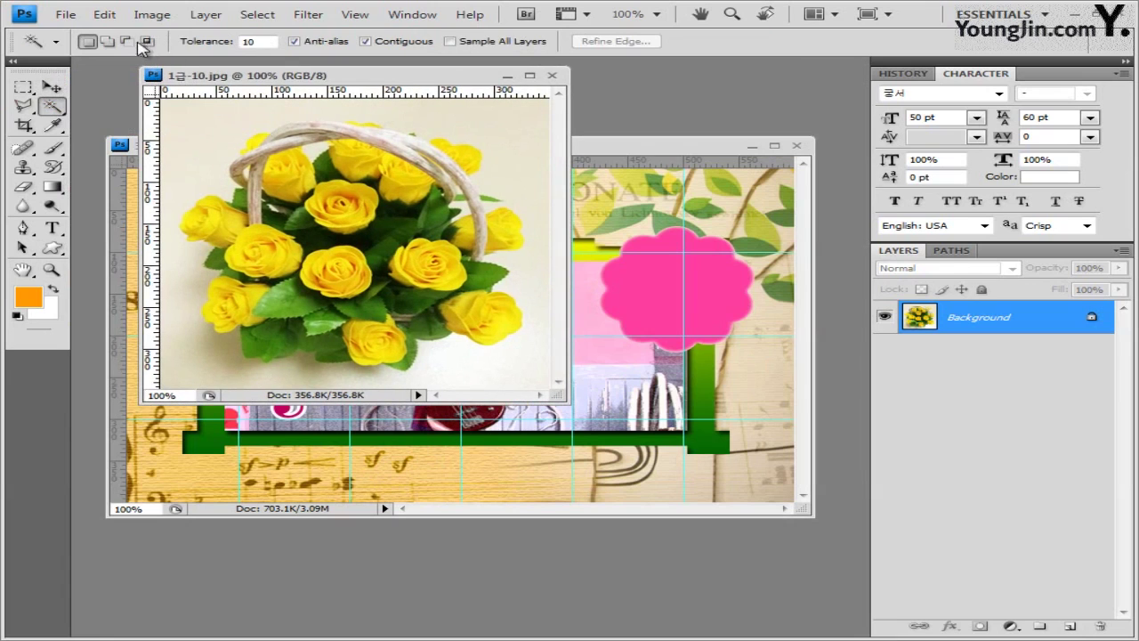
click(253, 41)
key(Return)
click(245, 117)
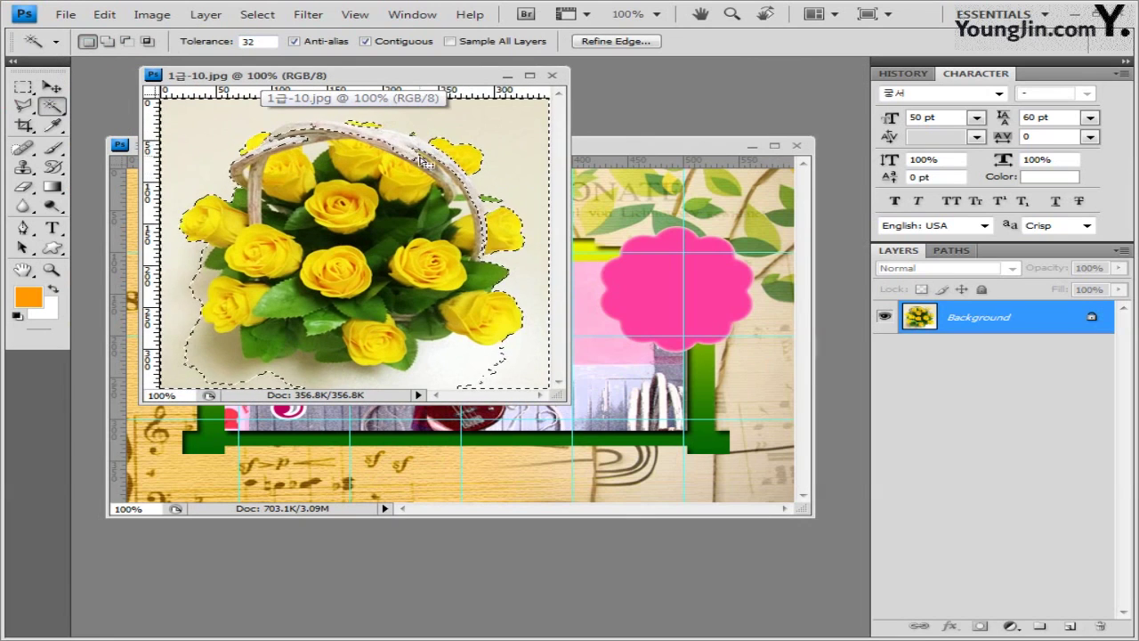
click(127, 42)
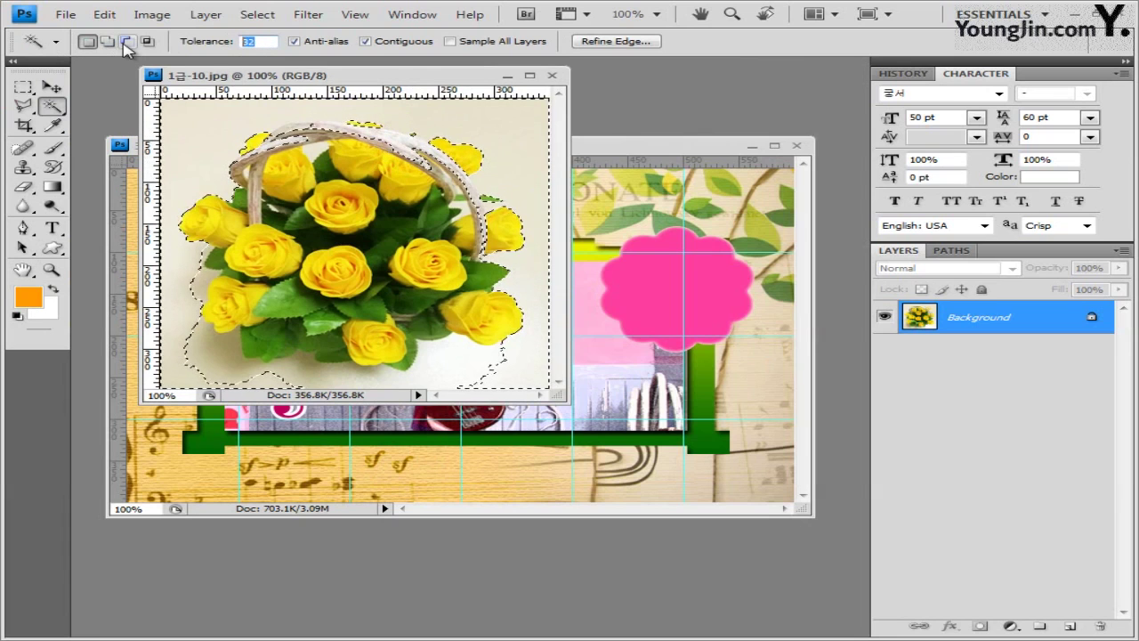
text(20)
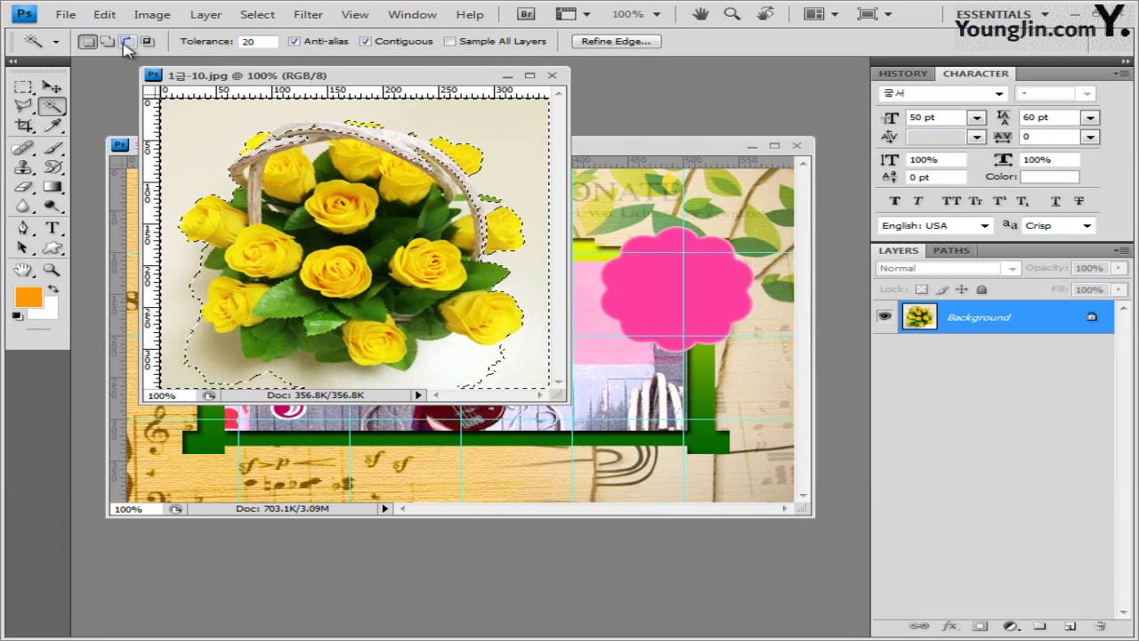
click(261, 110)
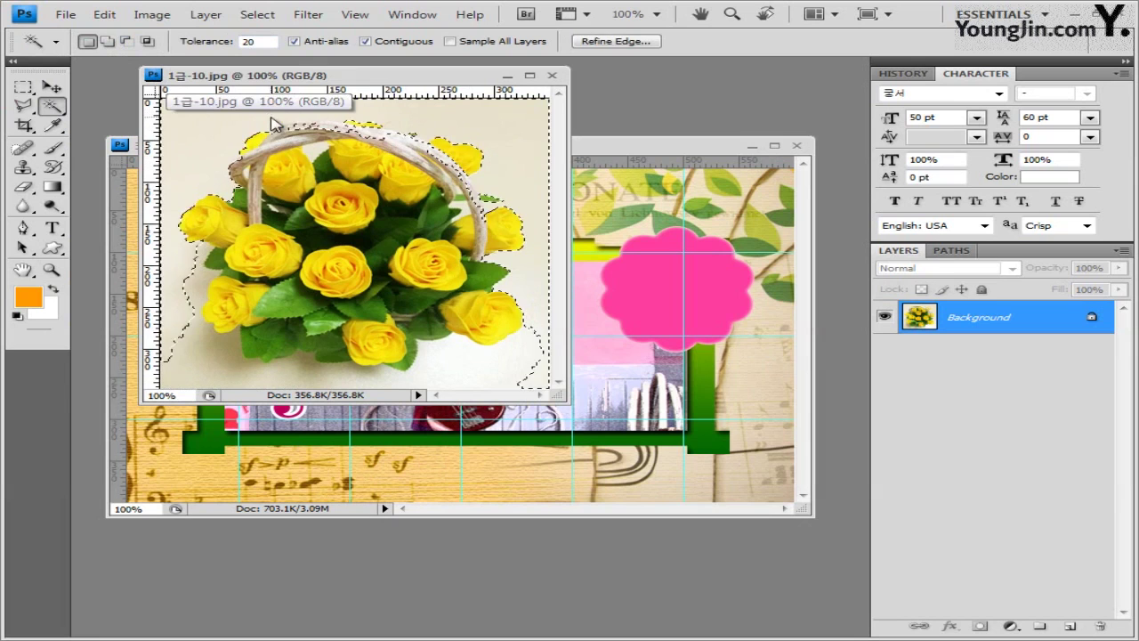
Select the whole background around the basket with the Magic Wand at tolerance 10, adding the remaining areas, and invert the selection.
key(Return)
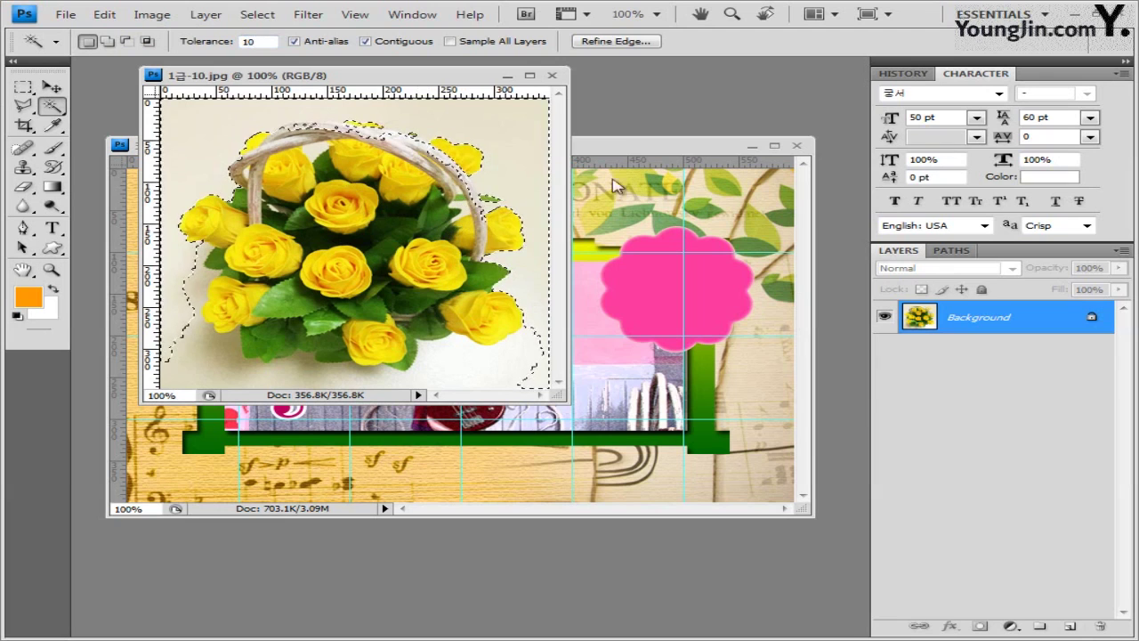
key(ctrl+d)
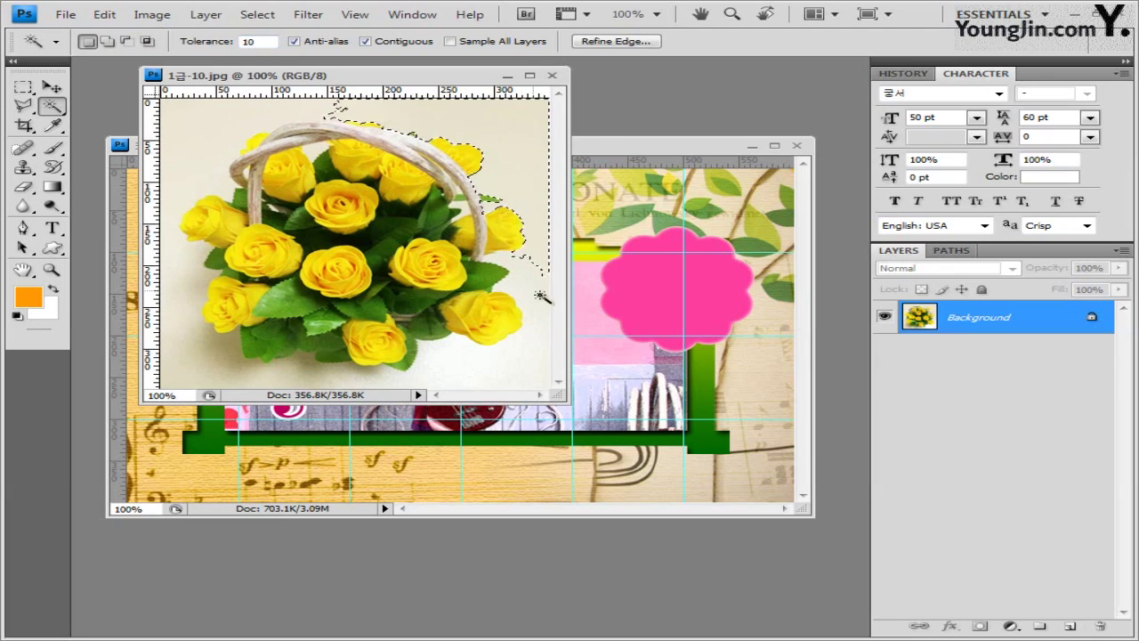
key(shift)
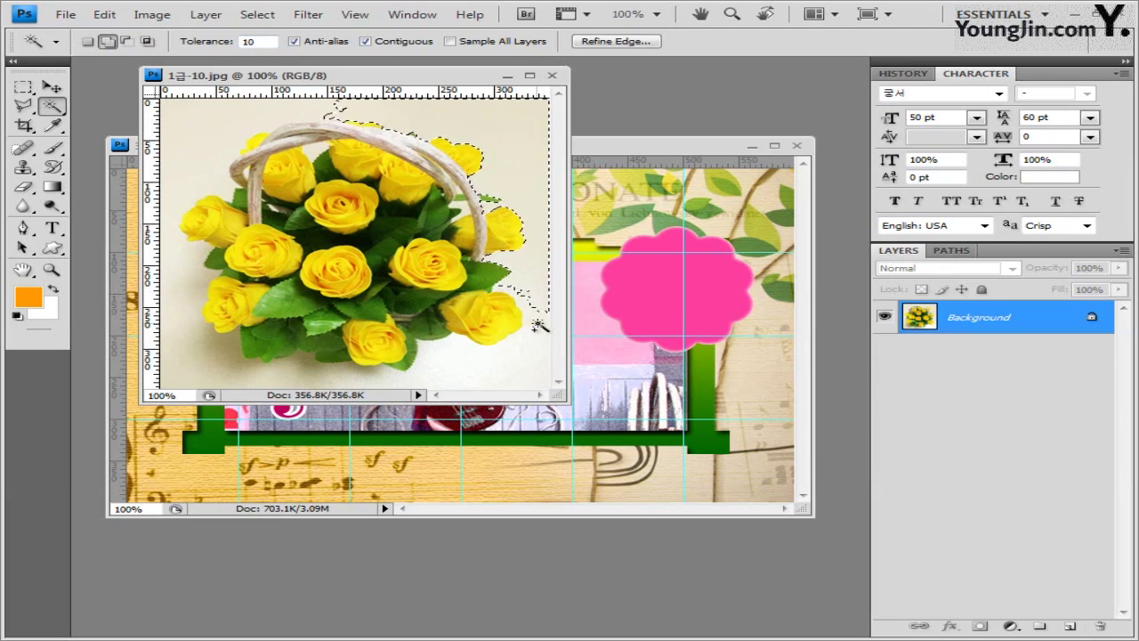
click(478, 355)
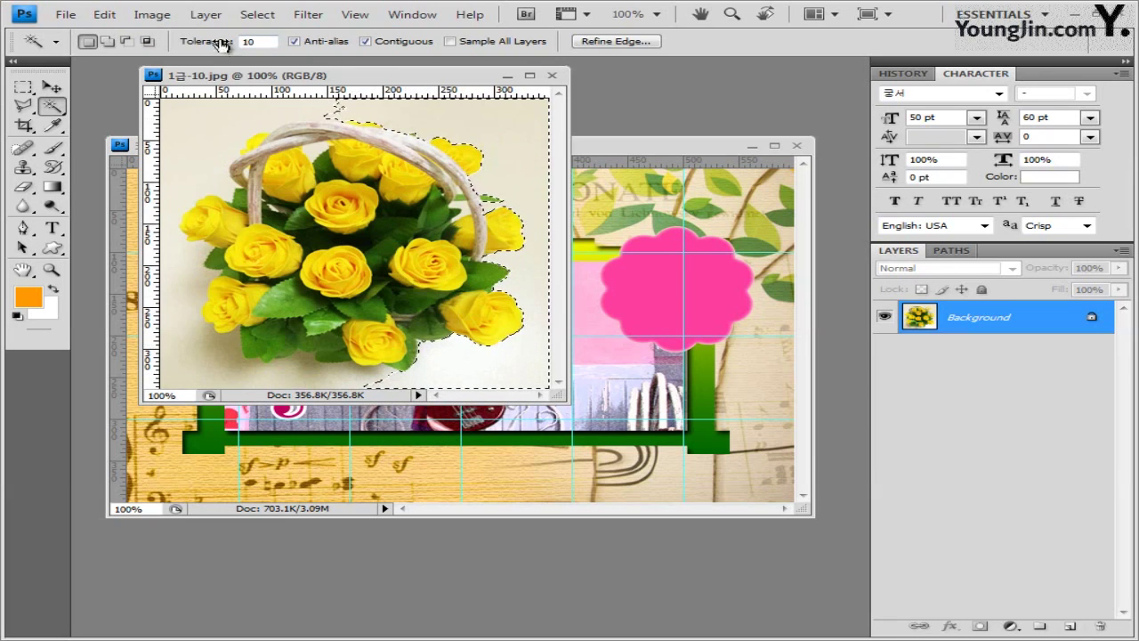
shift+click(363, 381)
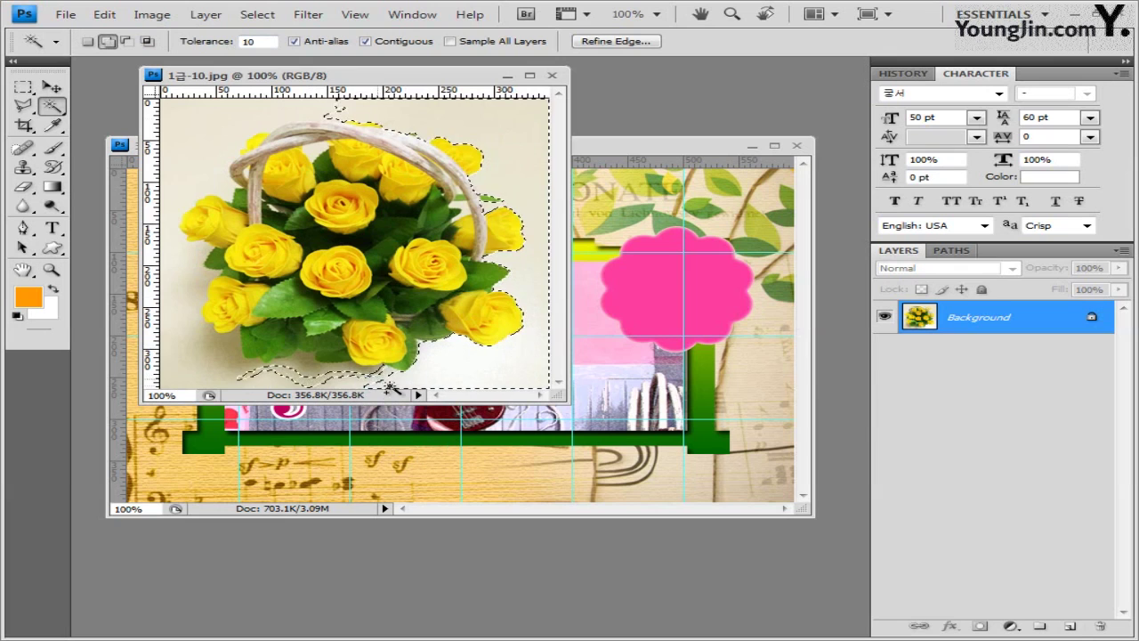
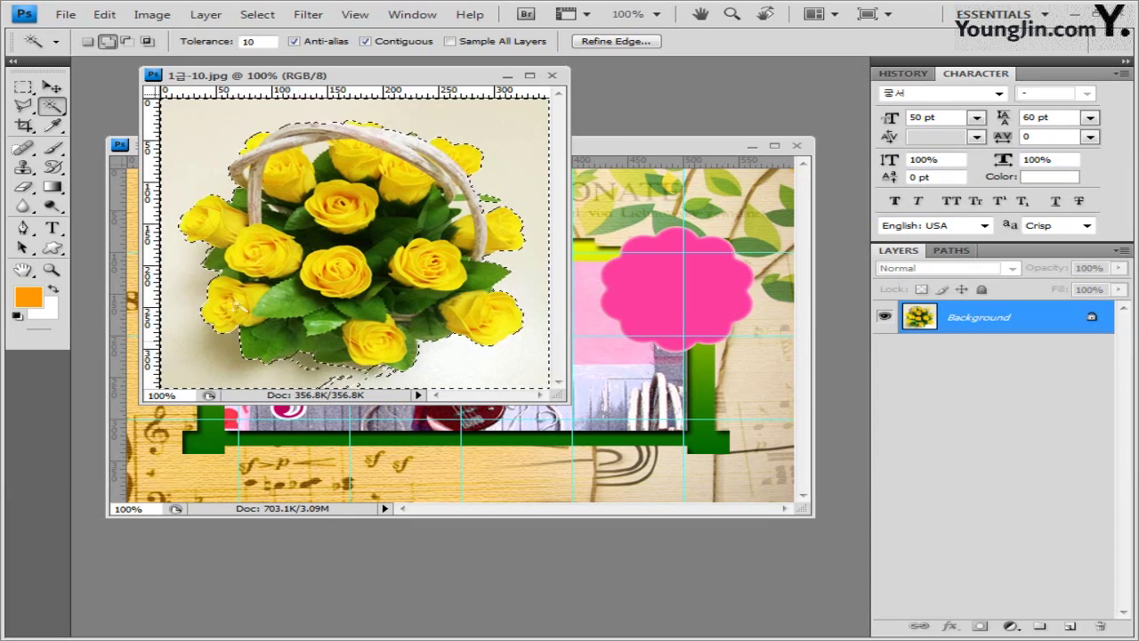
drag(53, 107, 154, 107)
drag(236, 112, 169, 121)
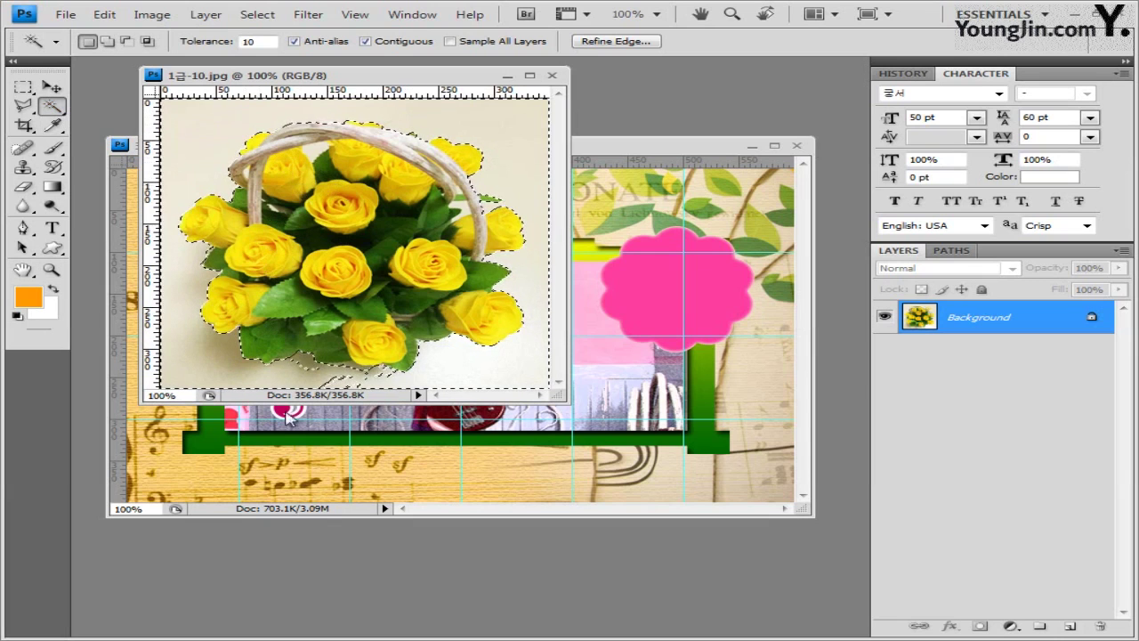
key(shift)
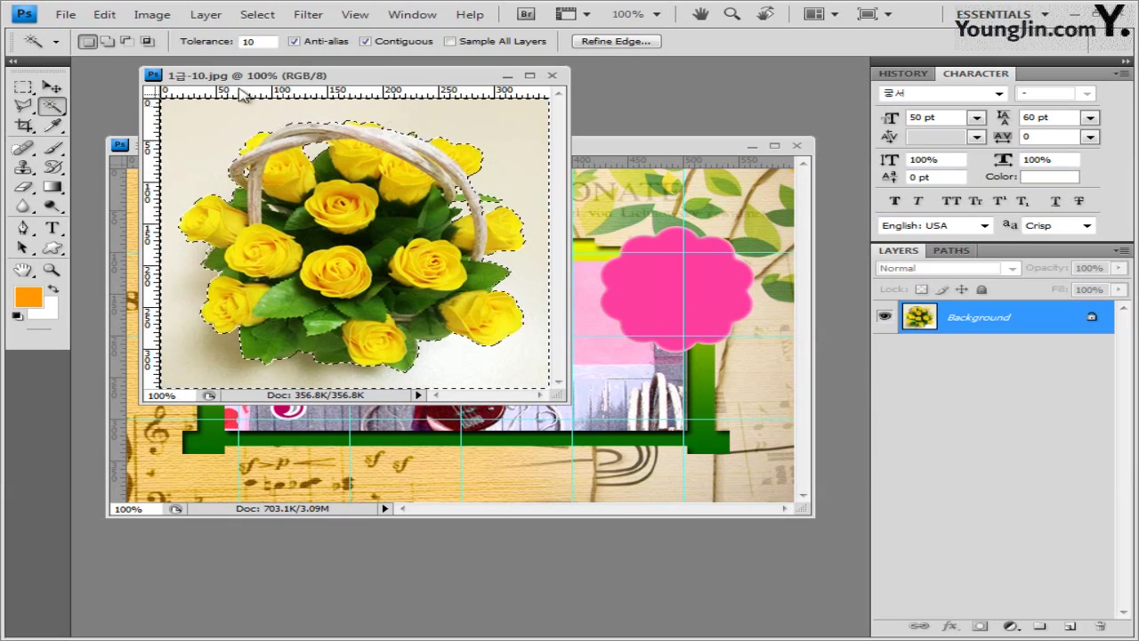
click(256, 16)
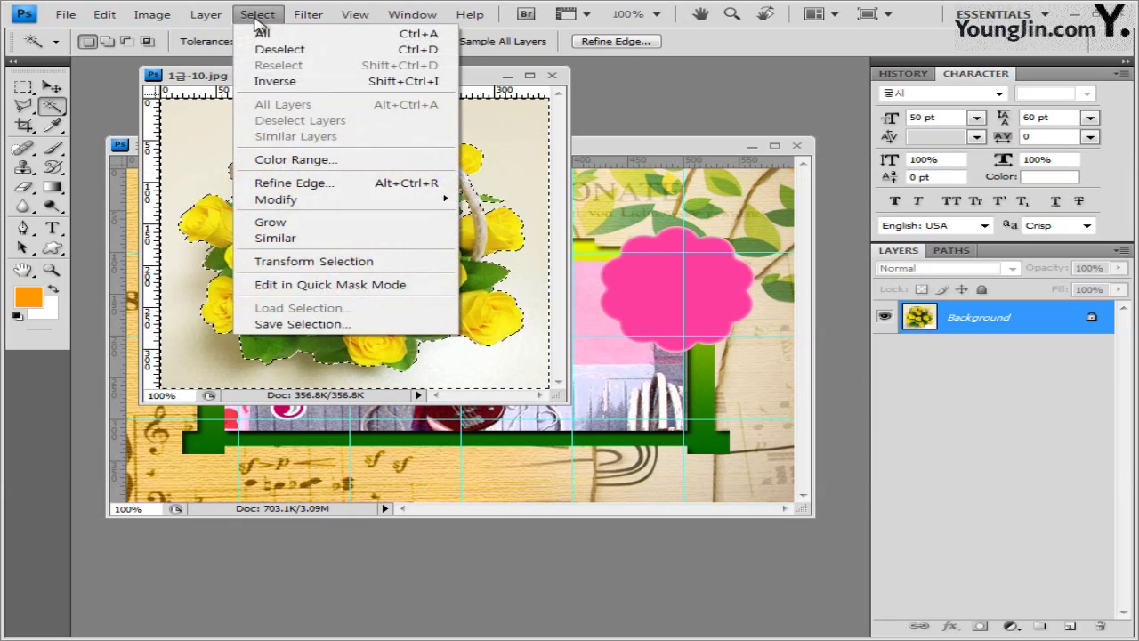
click(297, 83)
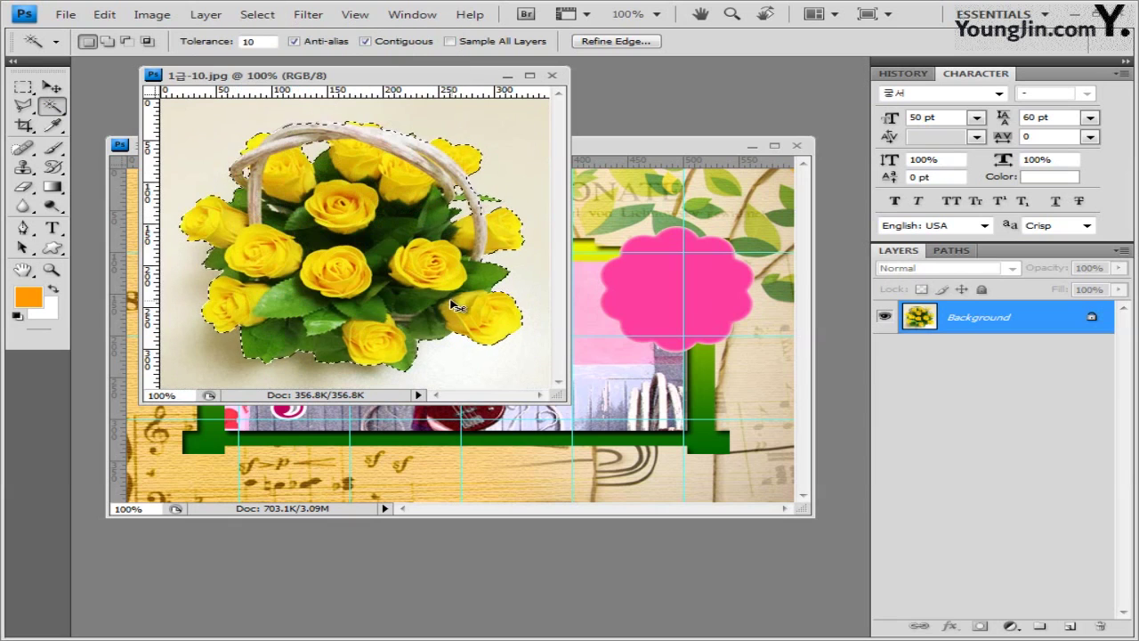
Copy the selected rose basket into 3.psd, close 1급-10.jpg, and place the basket in the canvas's lower-right corner.
click(552, 74)
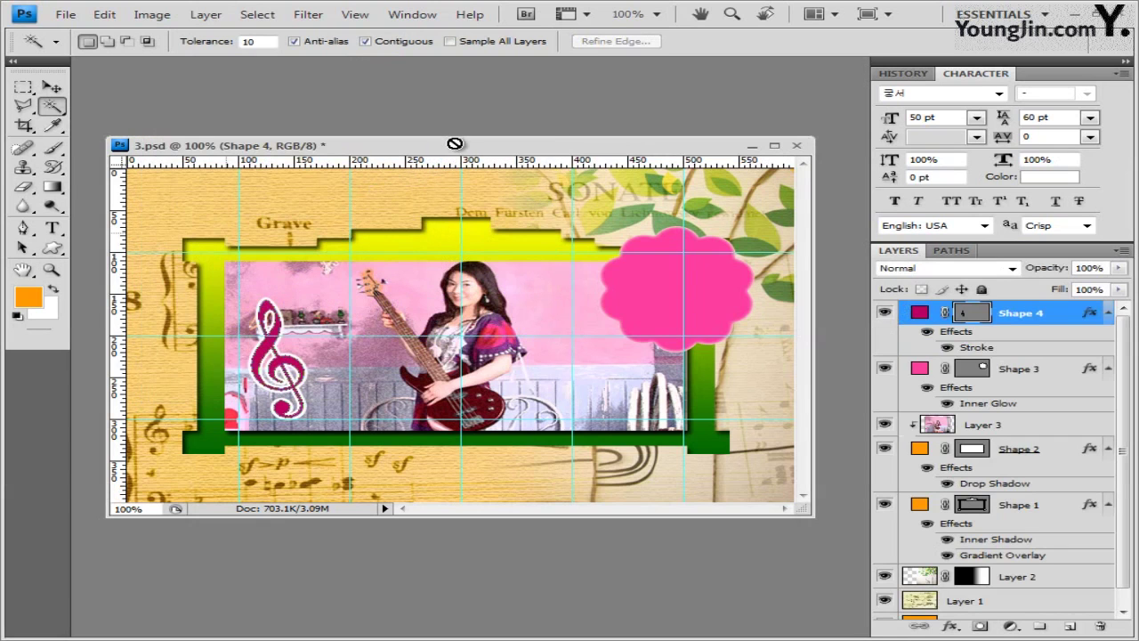
key(ctrl+v)
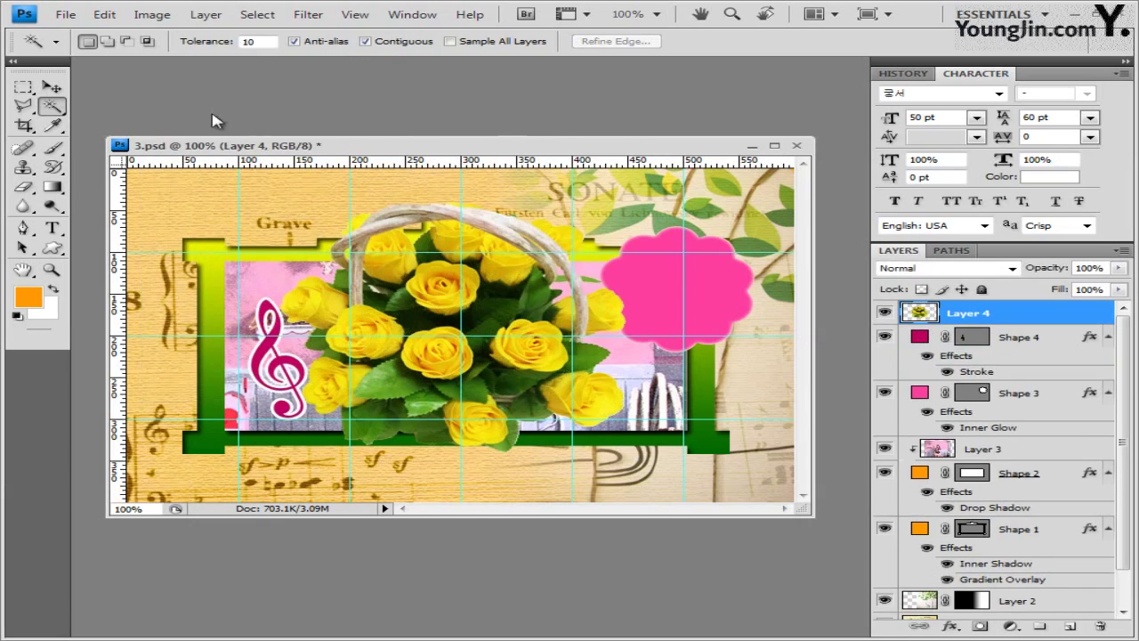
key(v)
drag(417, 292, 616, 377)
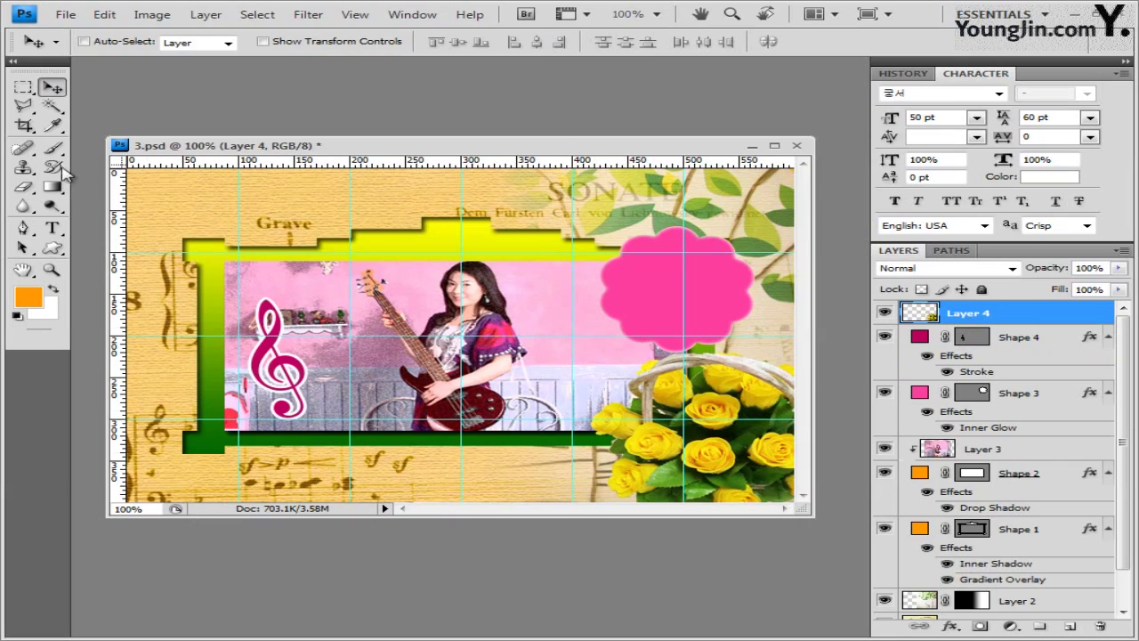
Select the yellow roses of the pasted basket with the Magic Wand at tolerance 70, adding each bloom to the selection.
click(52, 105)
double_click(254, 41)
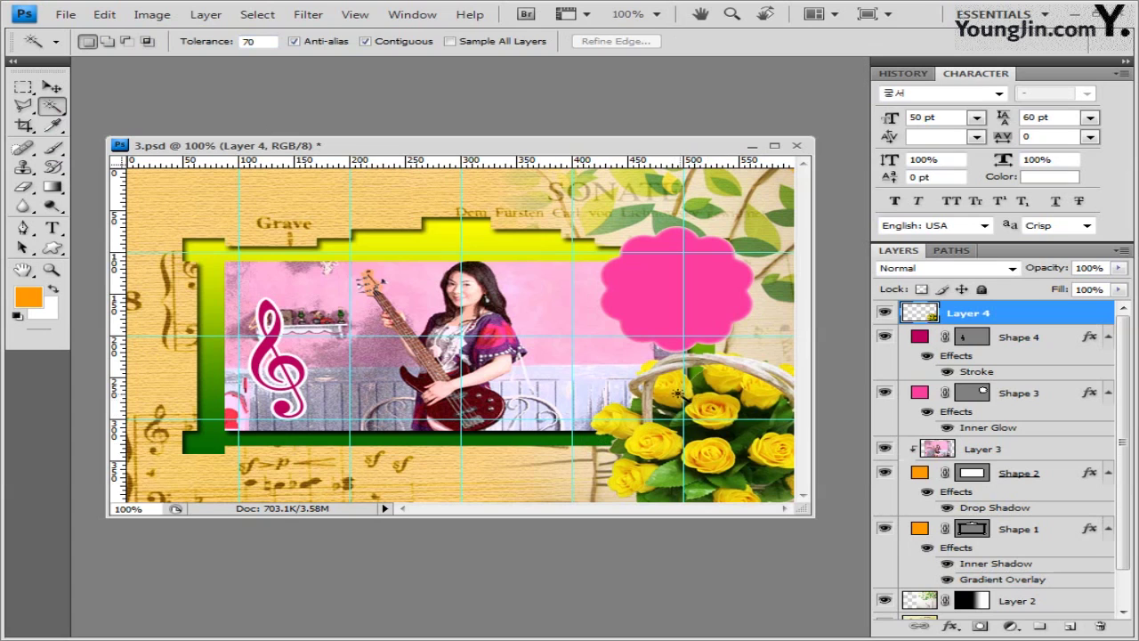
click(676, 393)
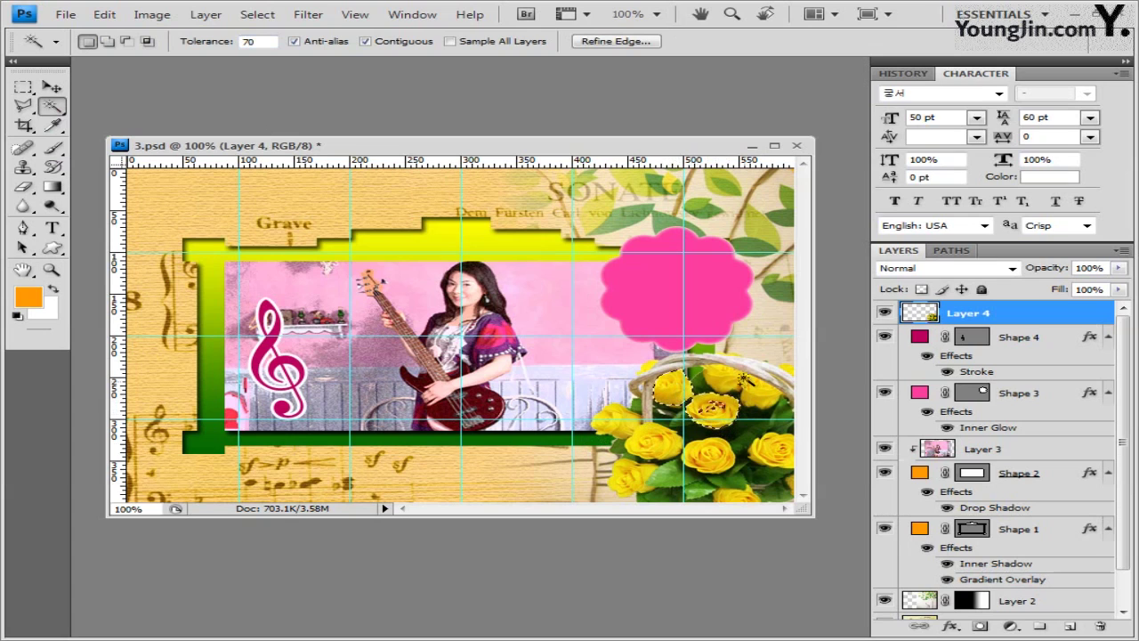
shift+click(726, 379)
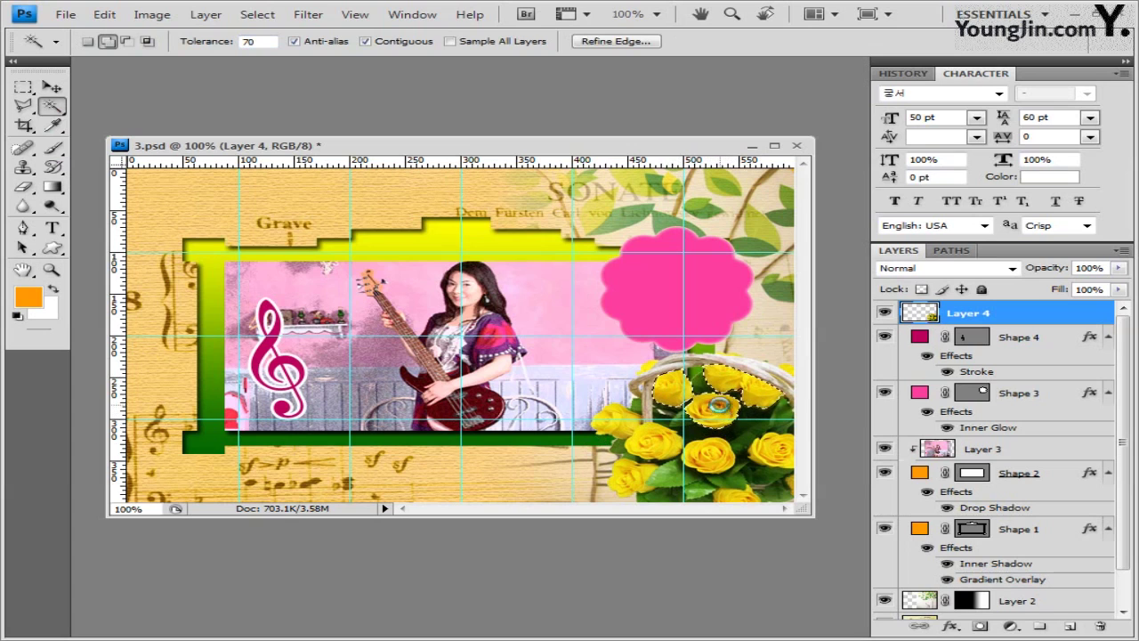
click(772, 450)
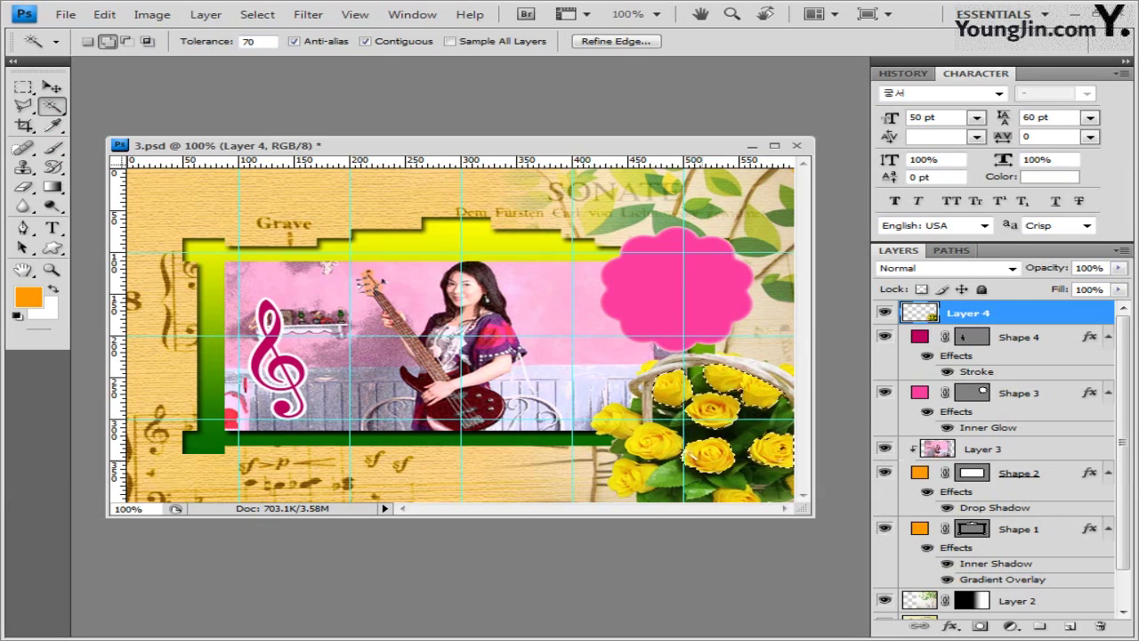
click(616, 431)
click(638, 483)
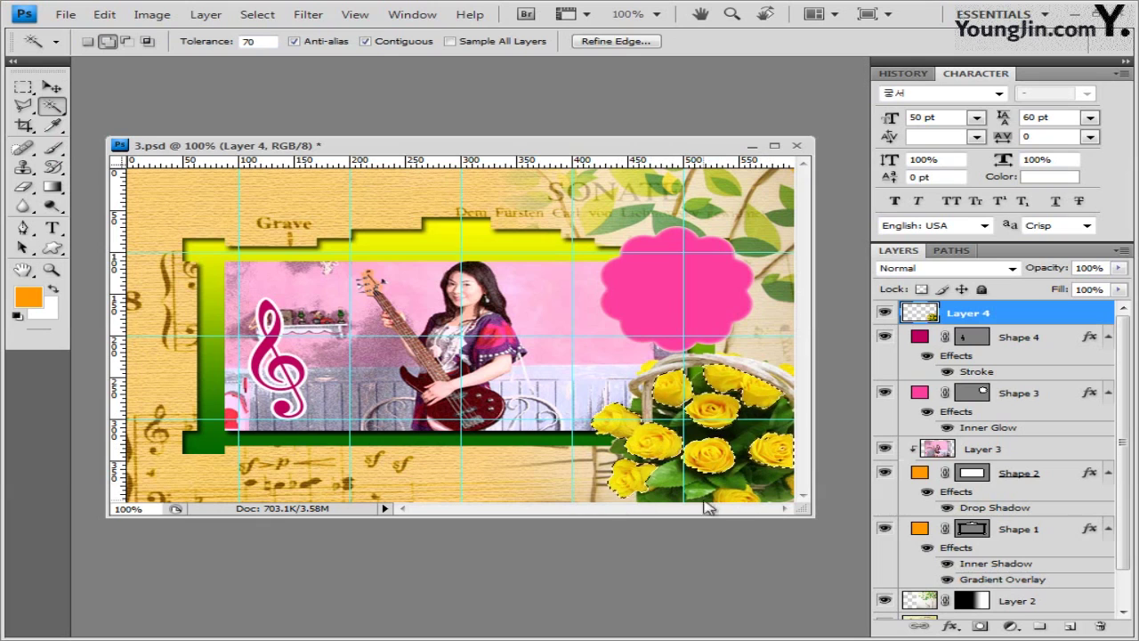
click(737, 494)
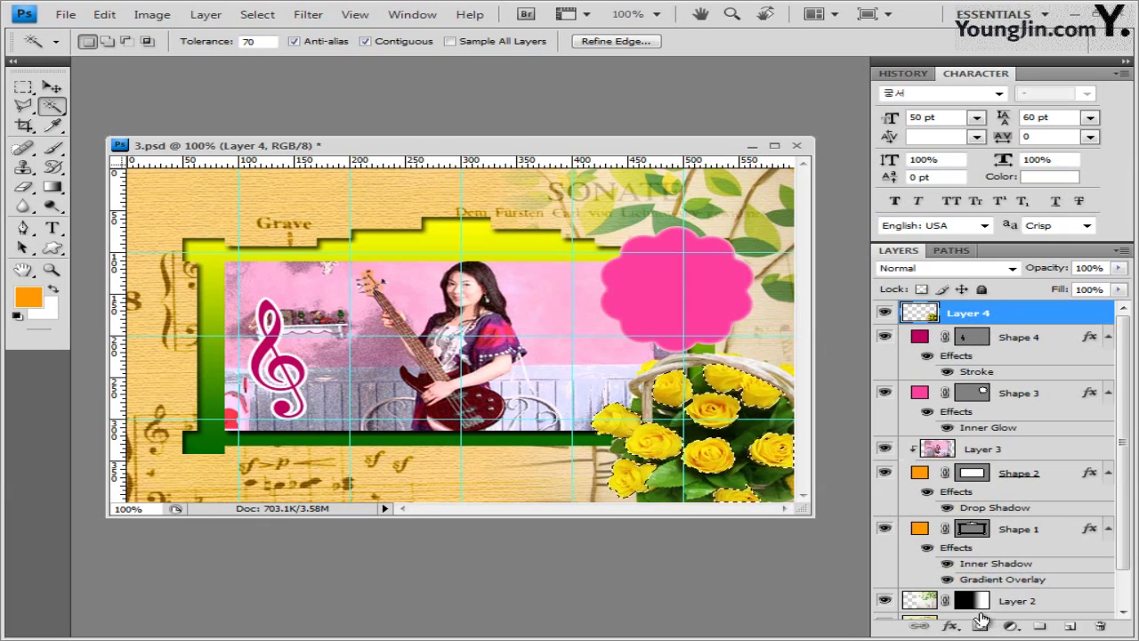
Recolour the selected roses red with a Hue/Saturation adjustment layer using Colorize, hue 360 and saturation about 60.
click(1011, 626)
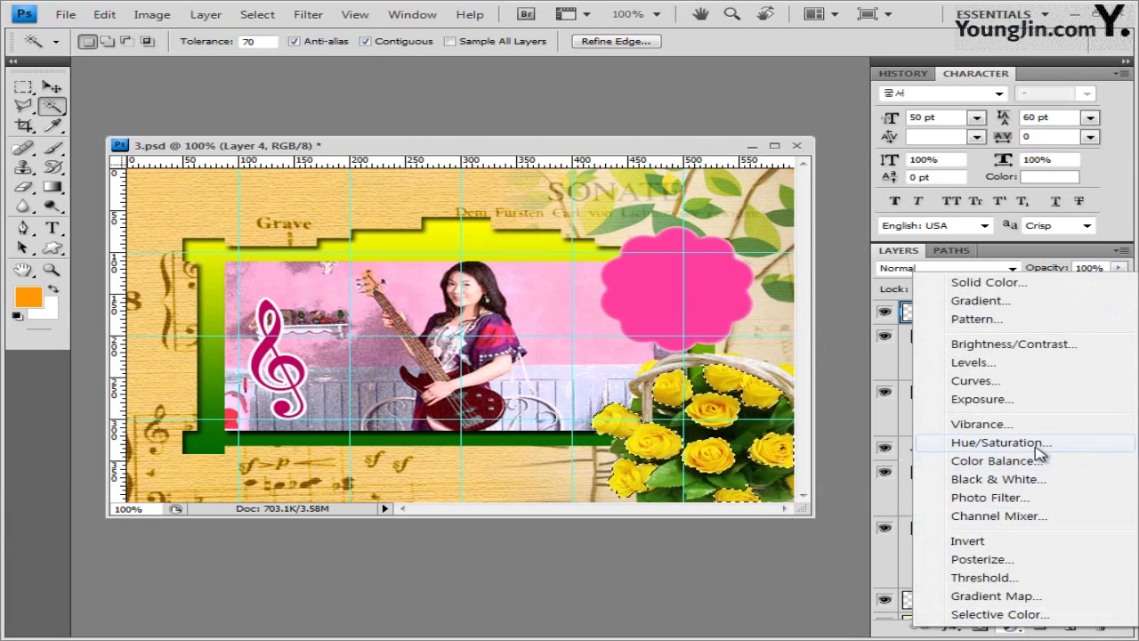
click(1038, 445)
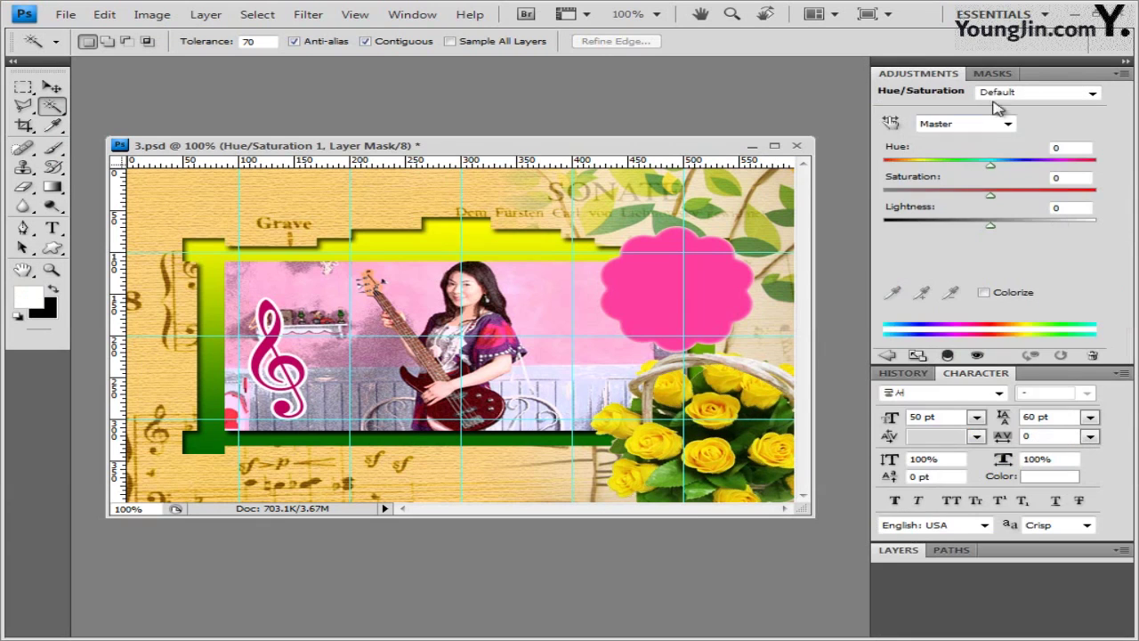
click(985, 293)
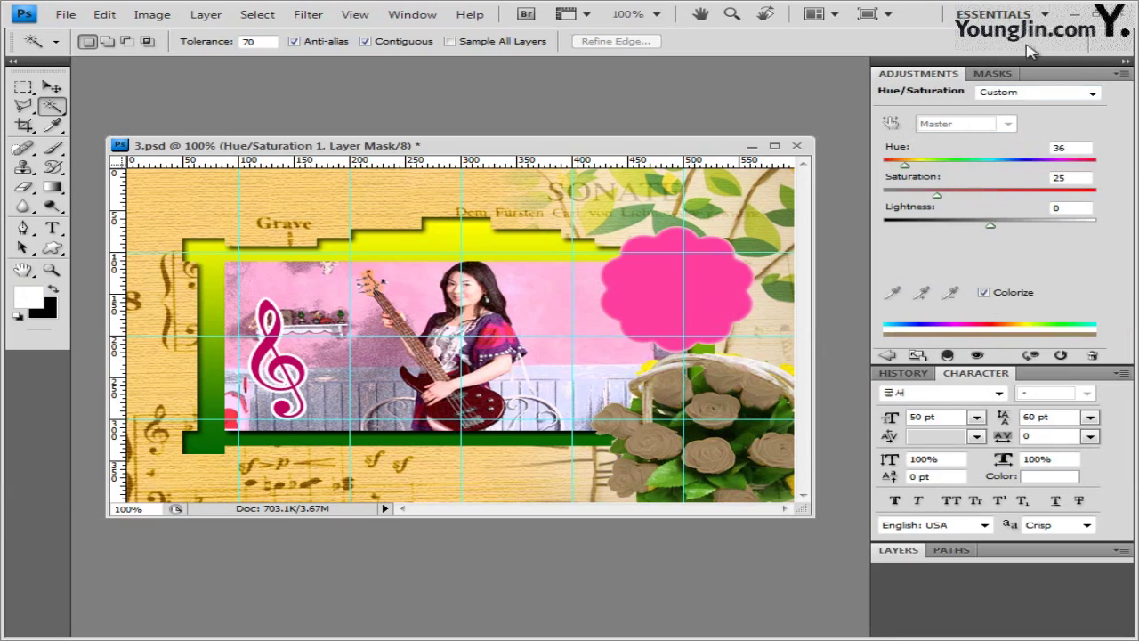
drag(906, 168, 1101, 168)
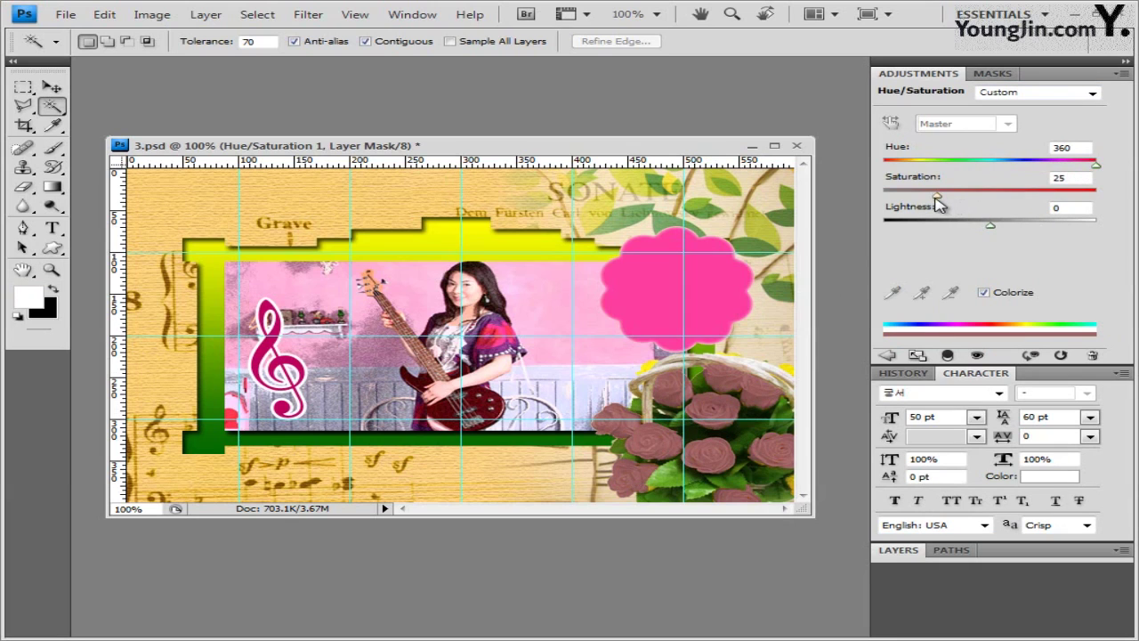
drag(938, 198, 1017, 199)
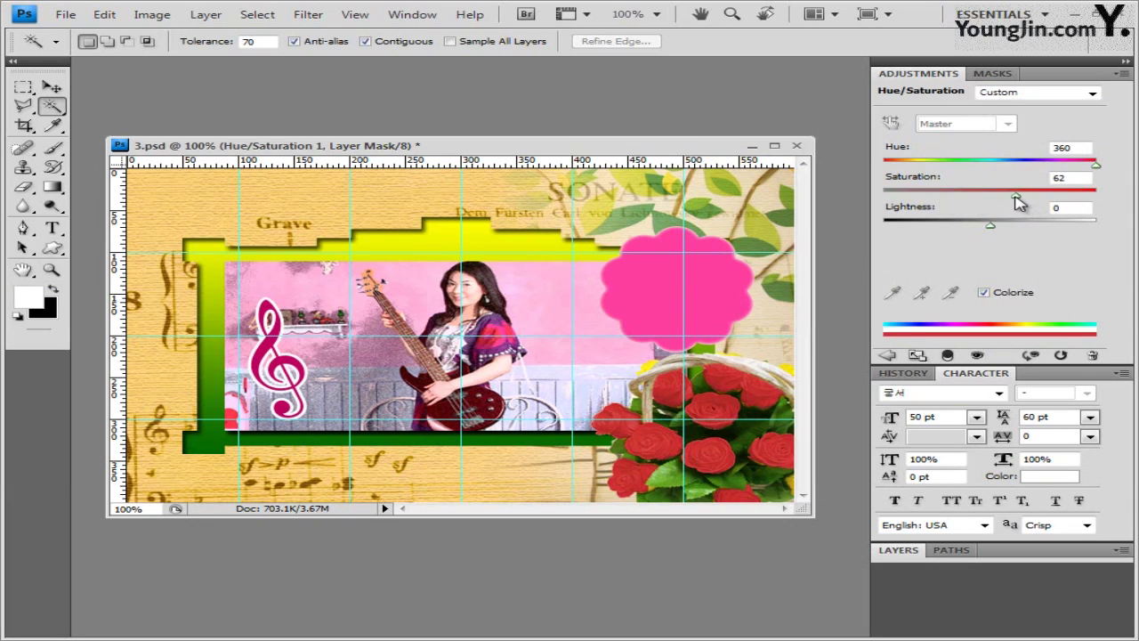
drag(1015, 197, 1011, 197)
click(1124, 74)
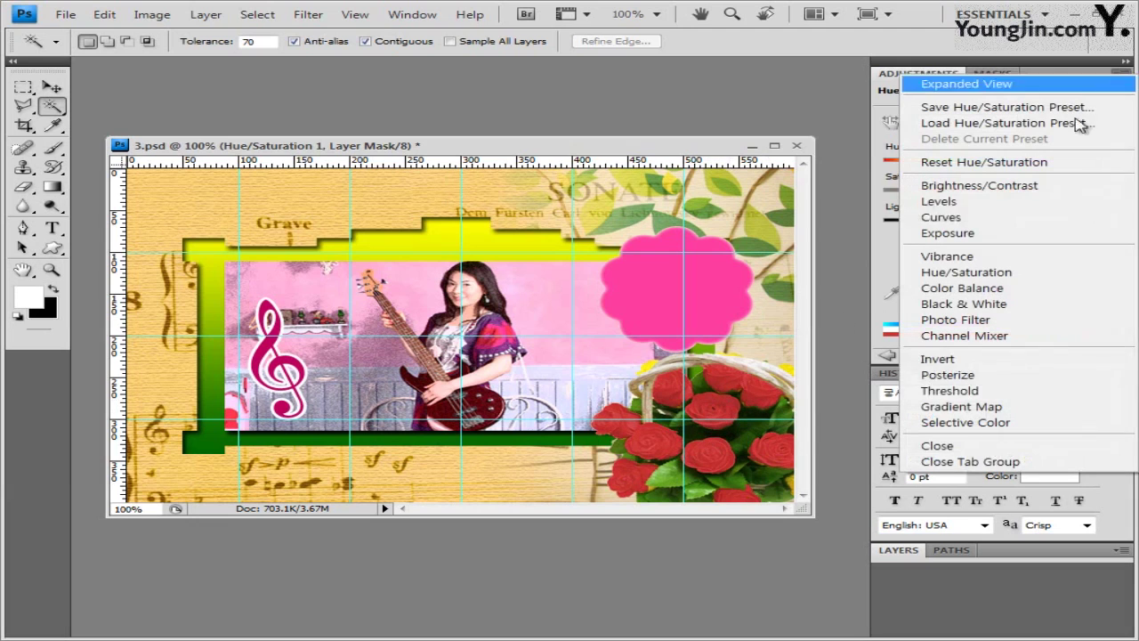
click(1033, 465)
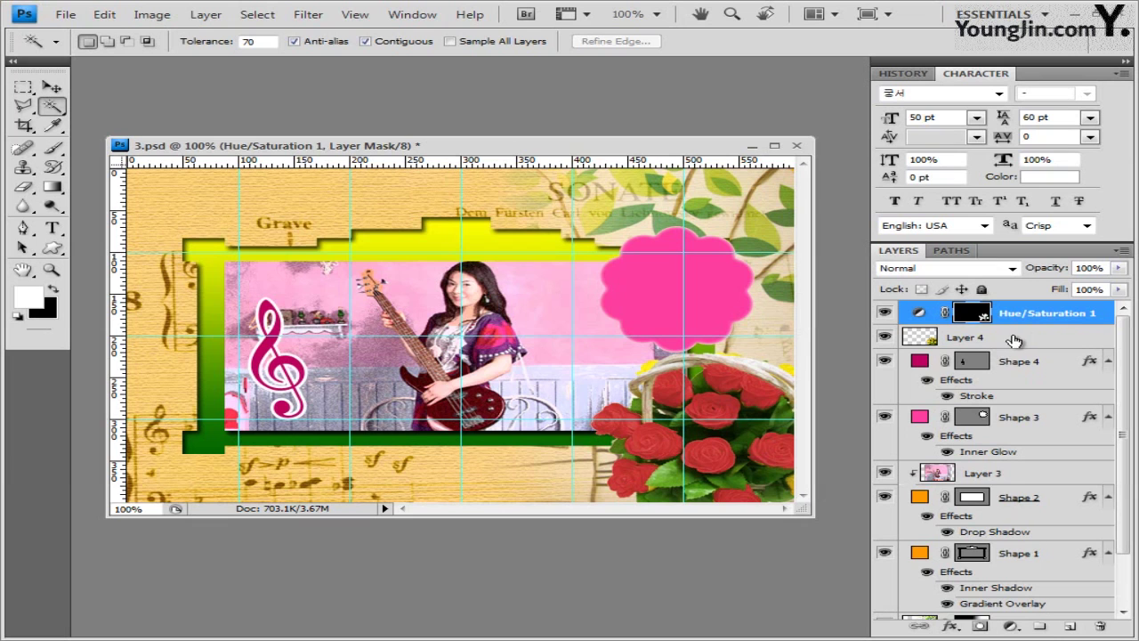
Add a Drop Shadow layer style with the default settings to the Hue/Saturation adjustment layer.
click(948, 625)
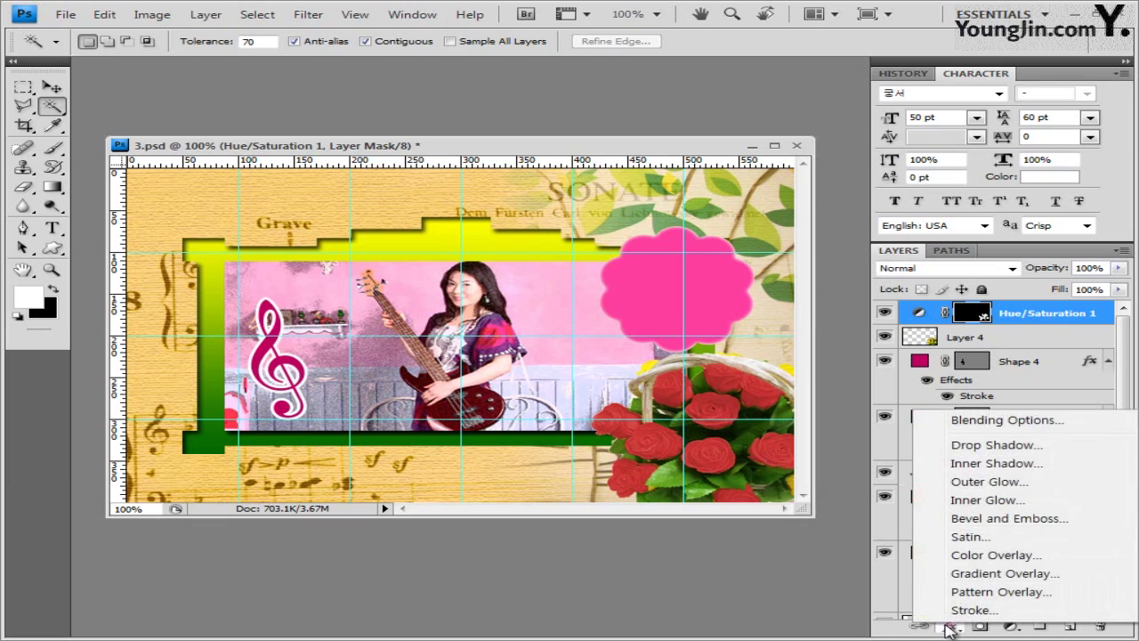
click(1009, 448)
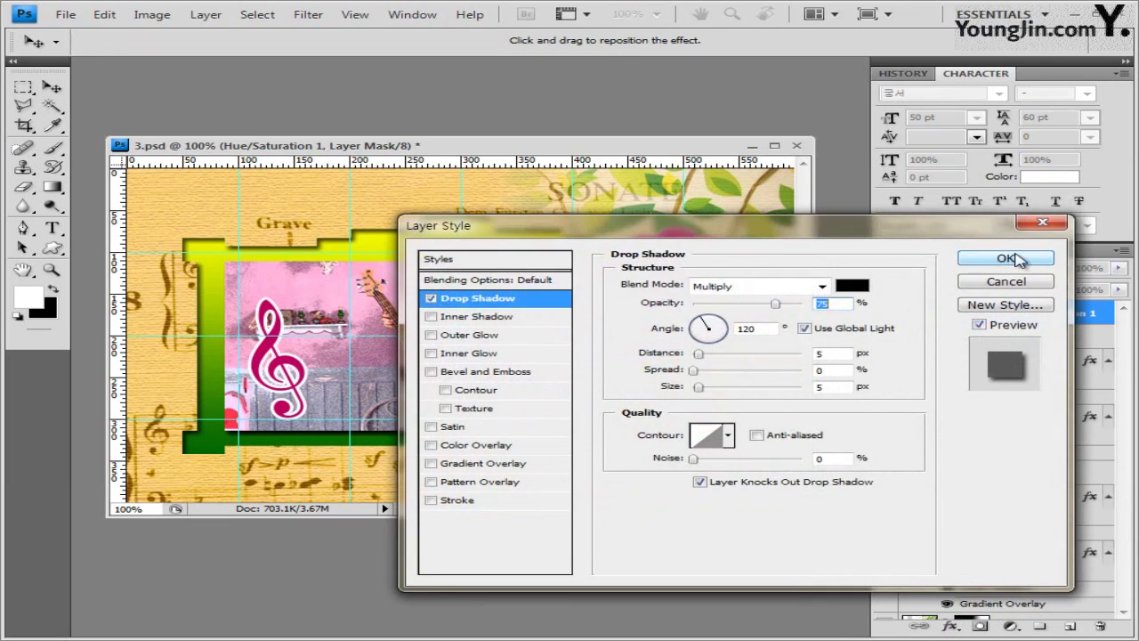
click(1005, 258)
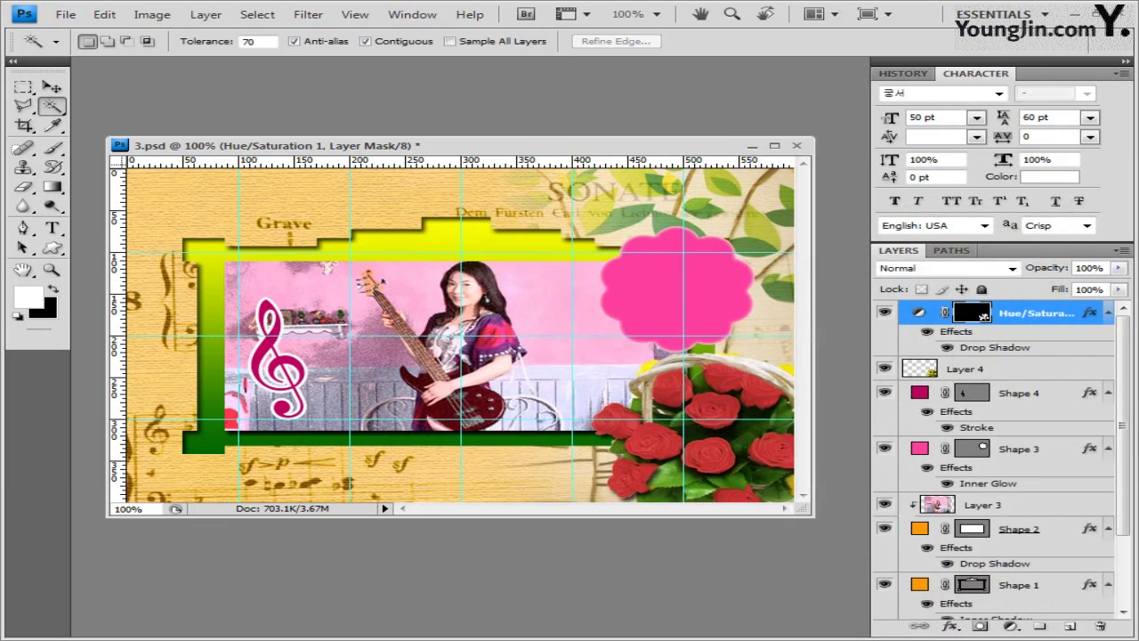
Open 1급-11.jpg from the 기출문제04 folder and float it as its own window over 3.psd.
key(ctrl+o)
click(423, 472)
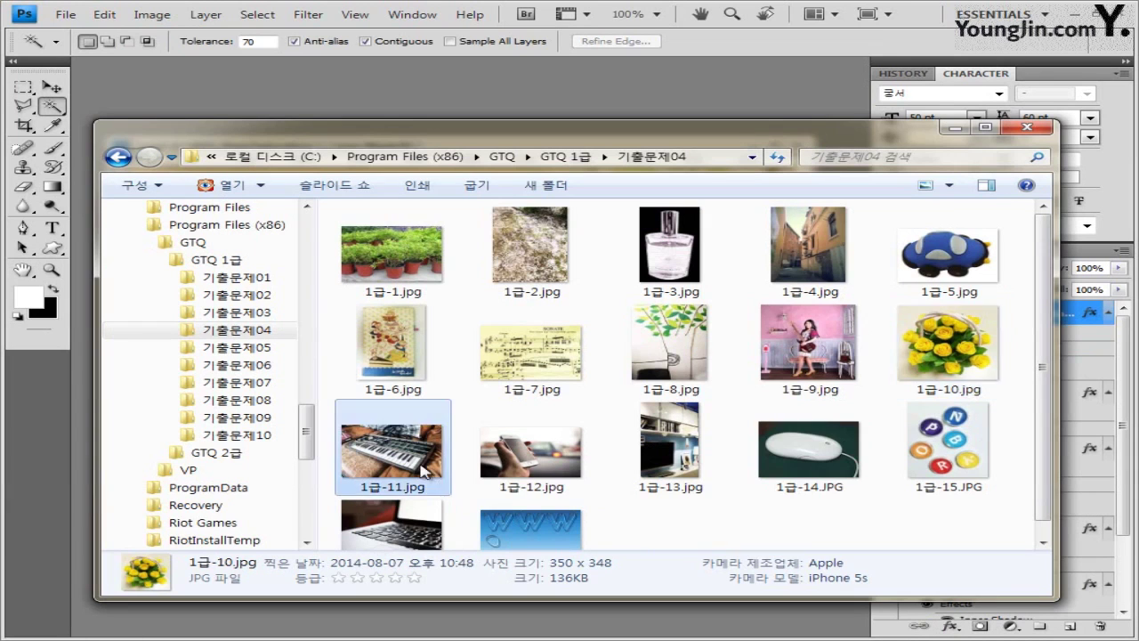
drag(424, 472, 419, 111)
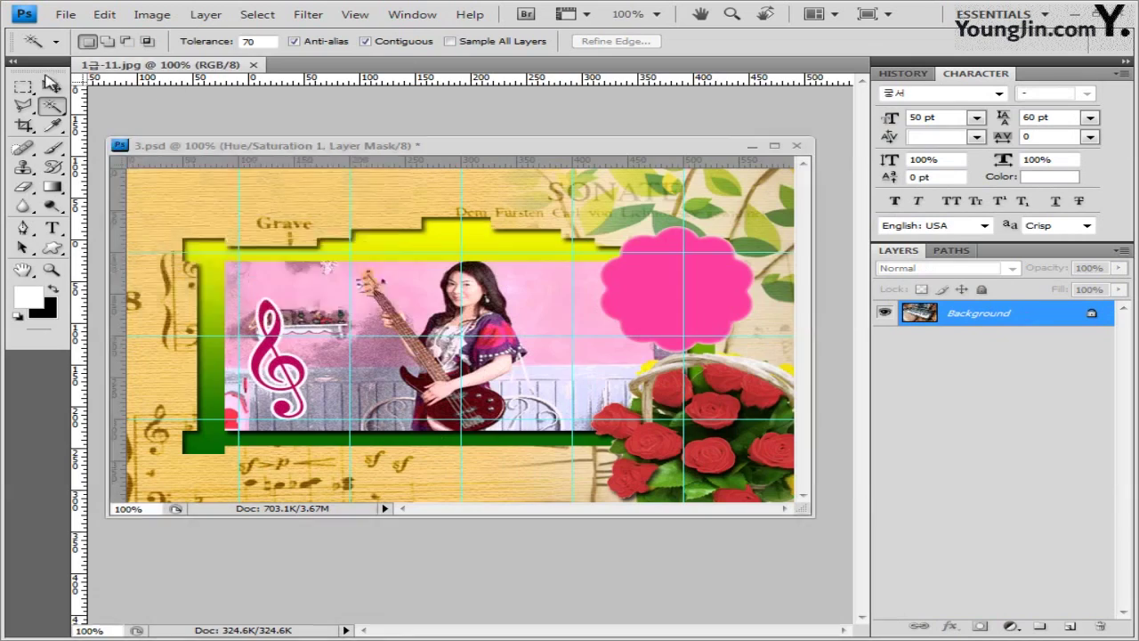
drag(160, 64, 438, 272)
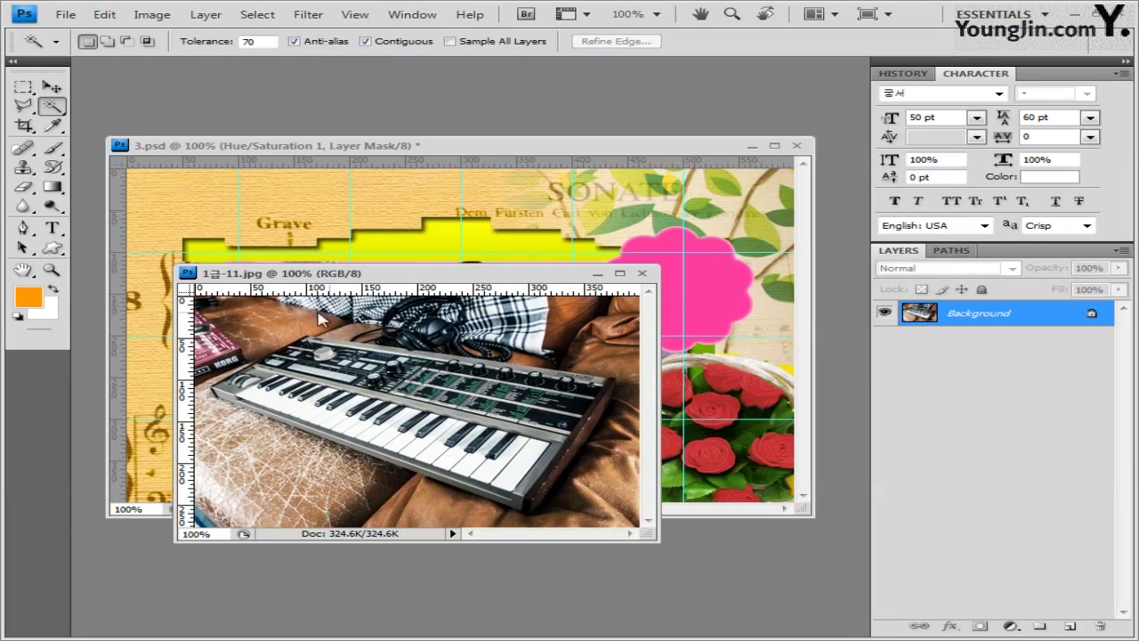
Outline the synthesizer keyboard in 1급-11.jpg with a Polygonal Lasso selection.
click(36, 116)
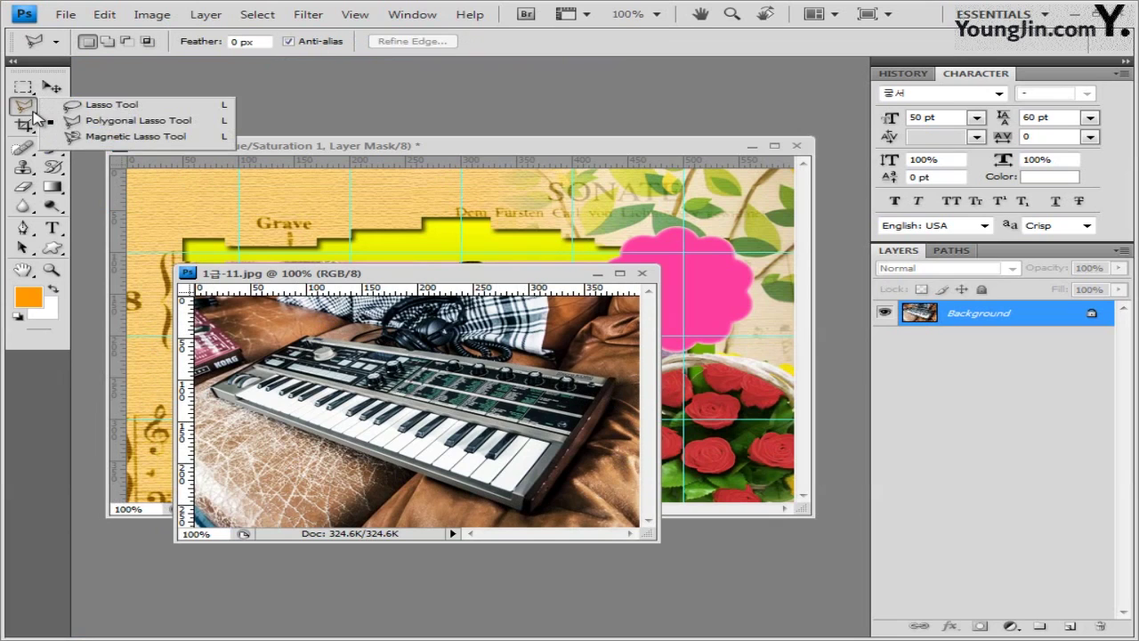
click(114, 123)
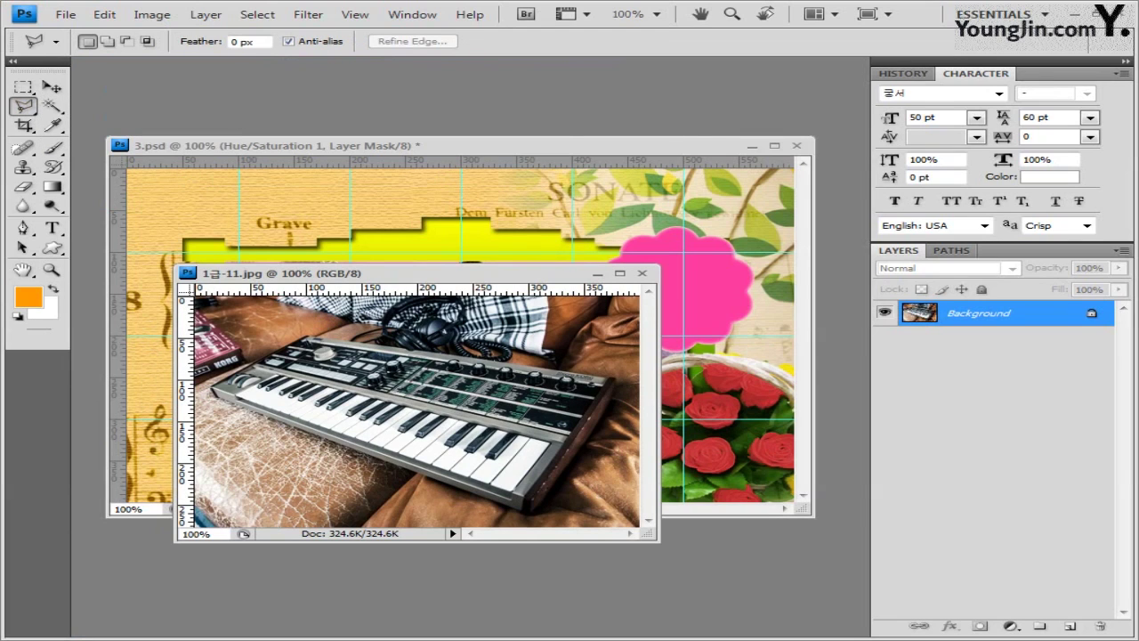
click(308, 339)
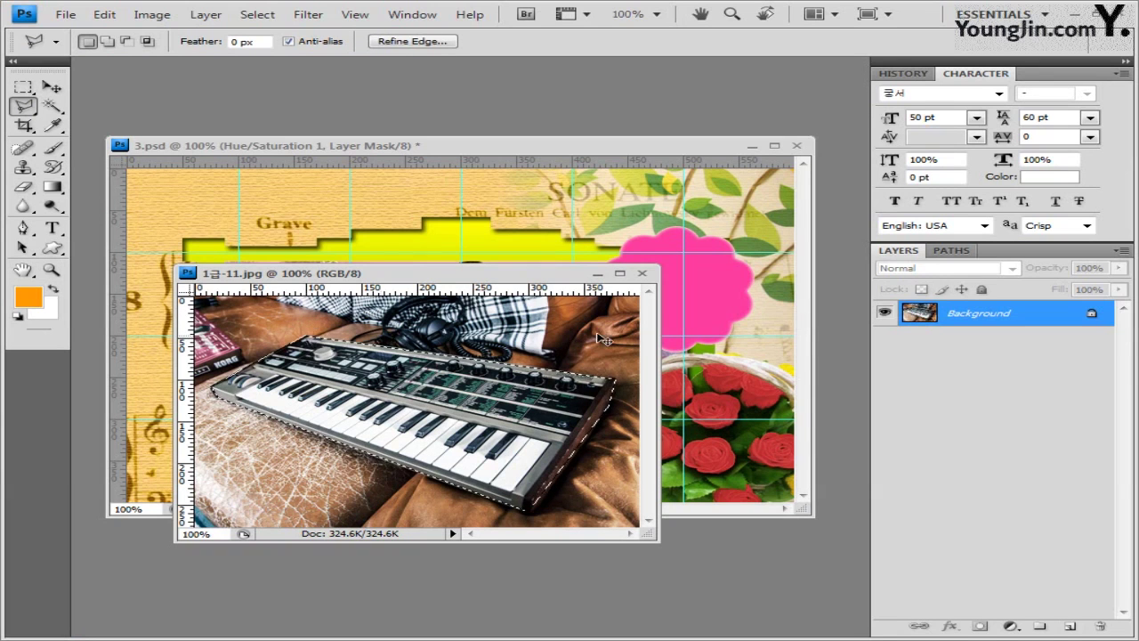
Copy the selected keyboard into 3.psd as a new layer, close 1급-11.jpg, and shift the keyboard slightly down over the frame.
click(464, 144)
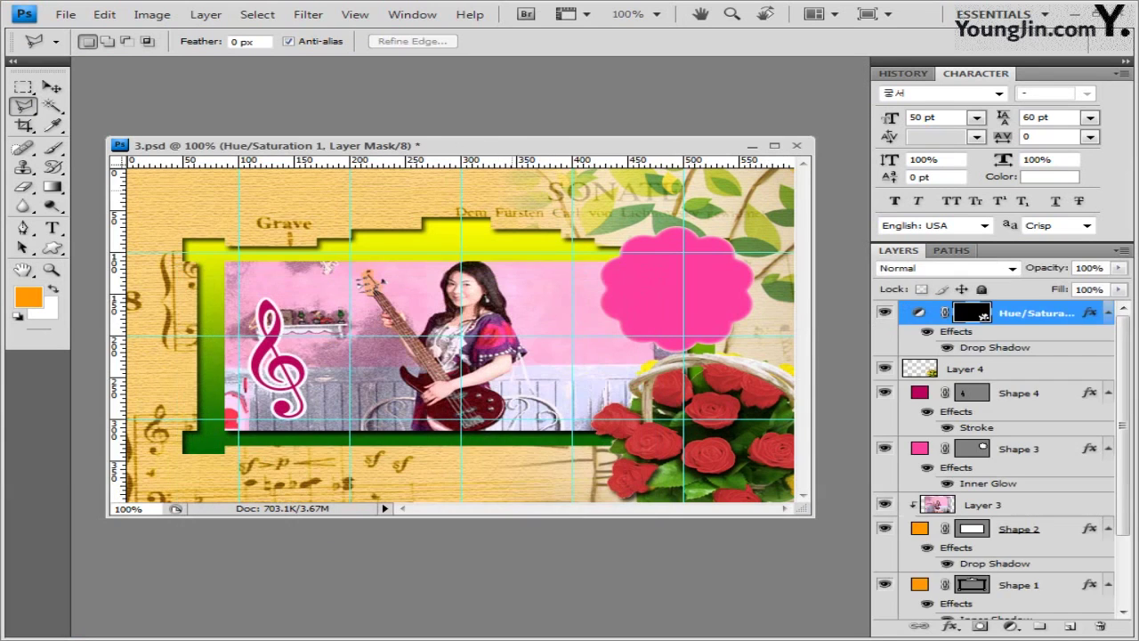
key(ctrl+v)
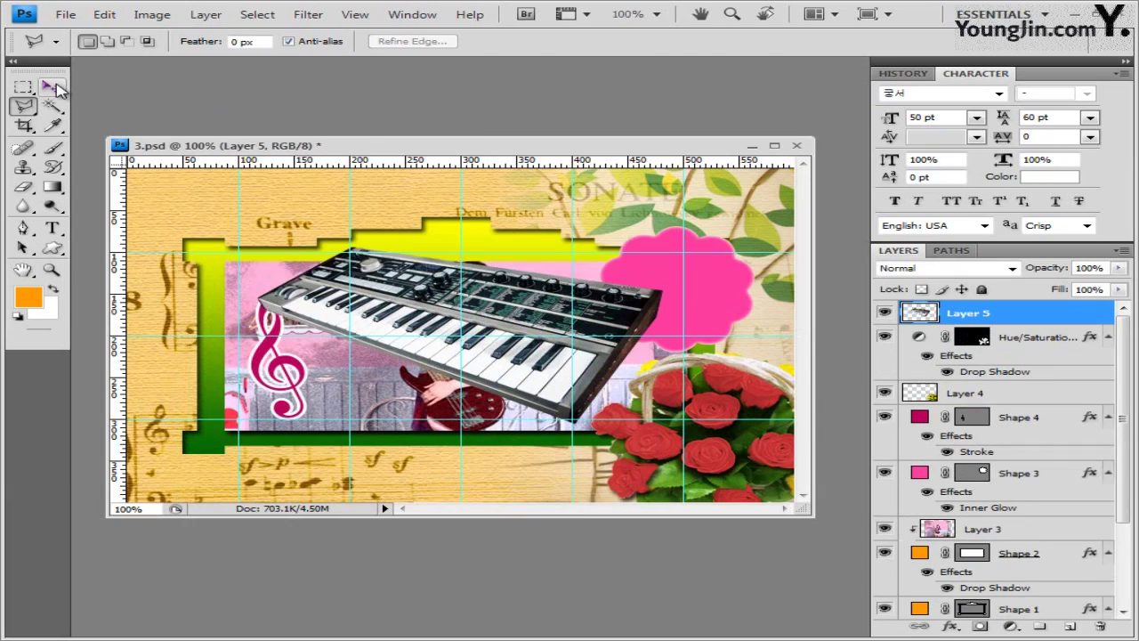
click(53, 86)
drag(512, 325, 482, 332)
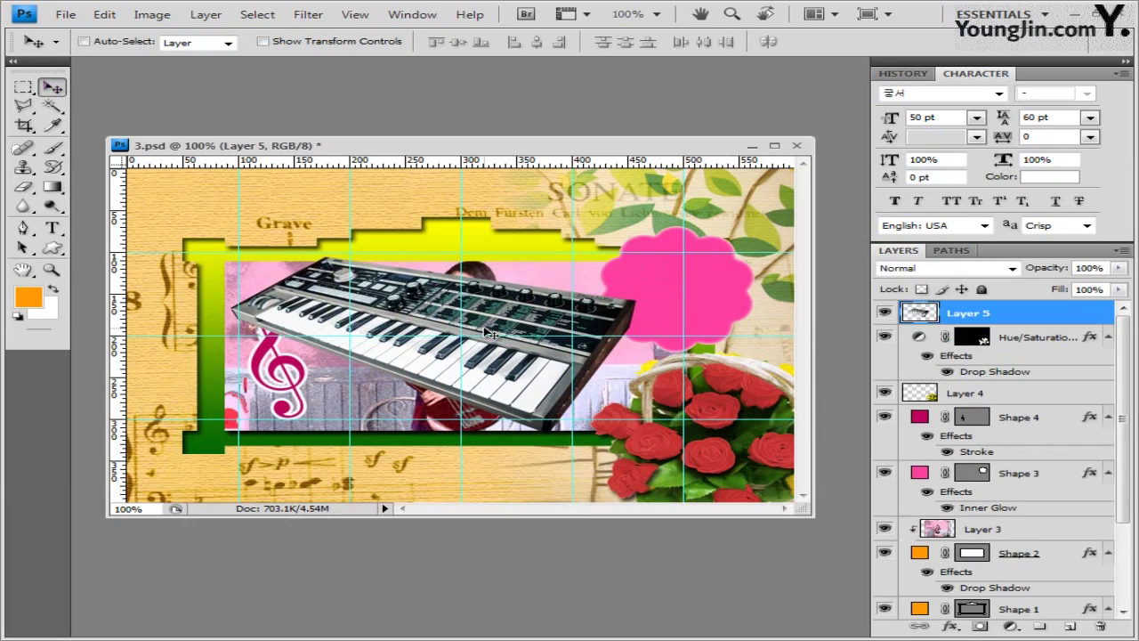
Flip the keyboard horizontally, scale it to about 78.5%, rotate it about 7.3°, and place it in the canvas's lower-left corner.
key(ctrl+t)
right_click(437, 301)
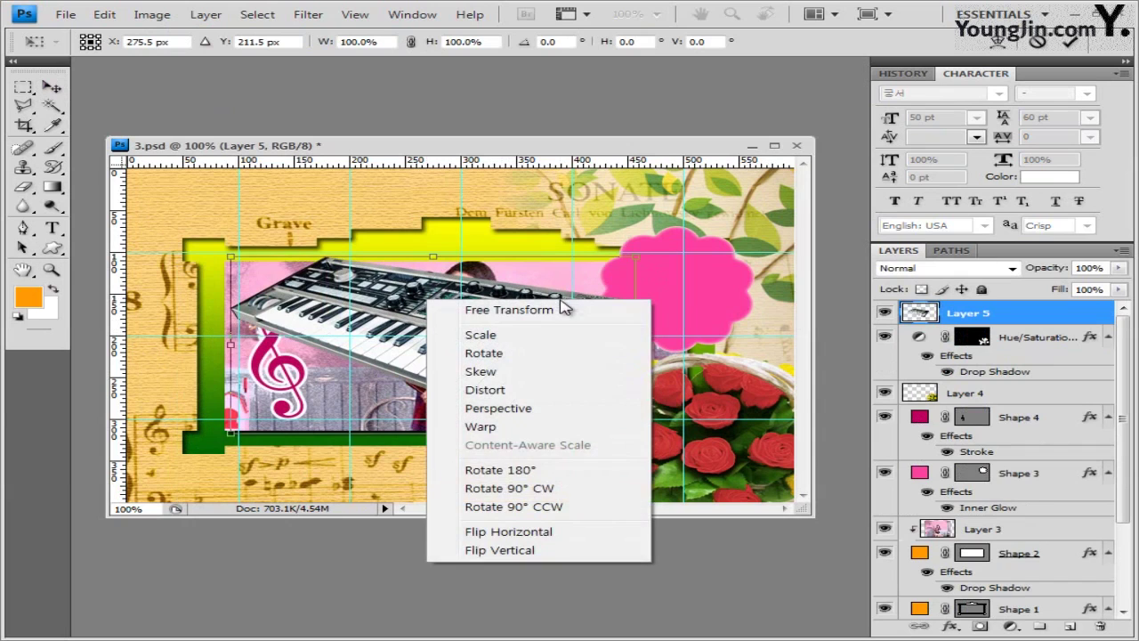
click(573, 540)
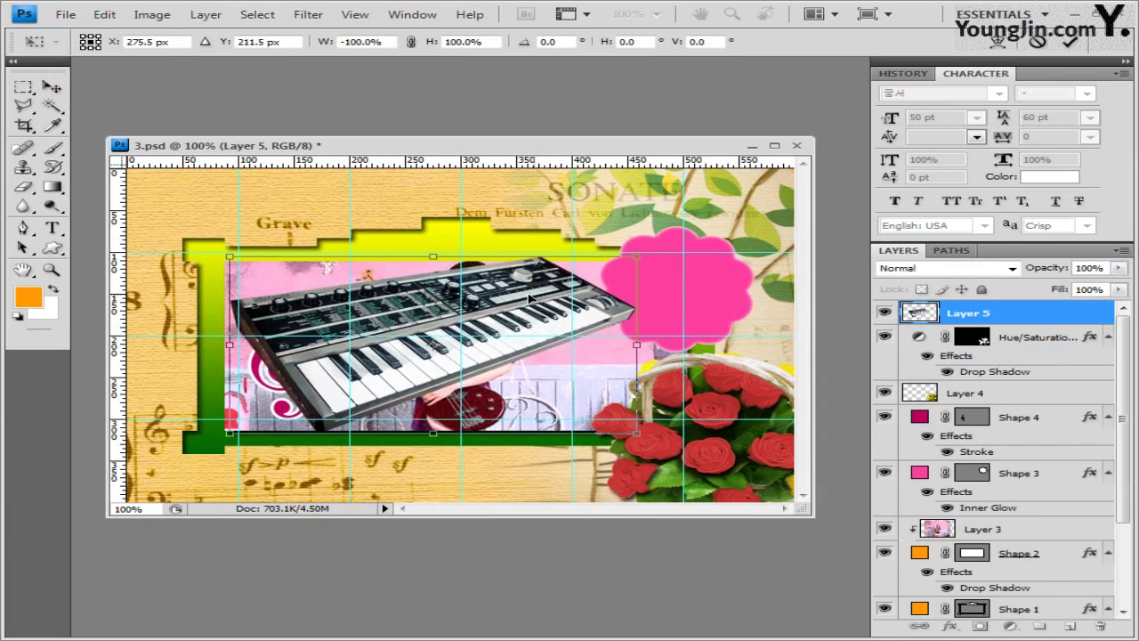
drag(529, 300, 325, 416)
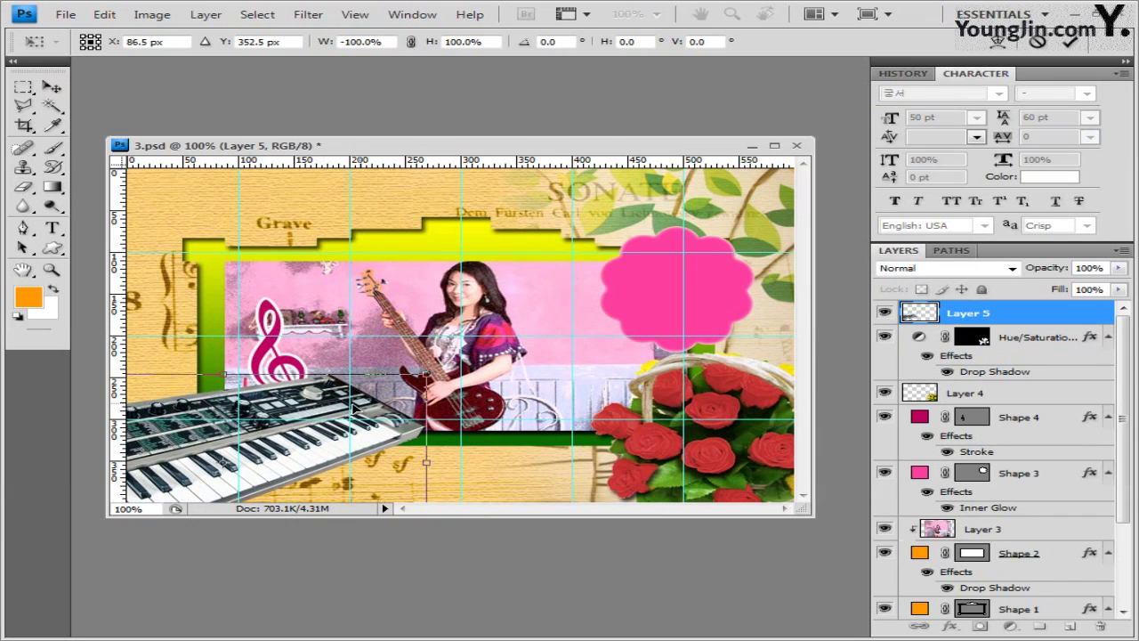
drag(354, 408, 352, 406)
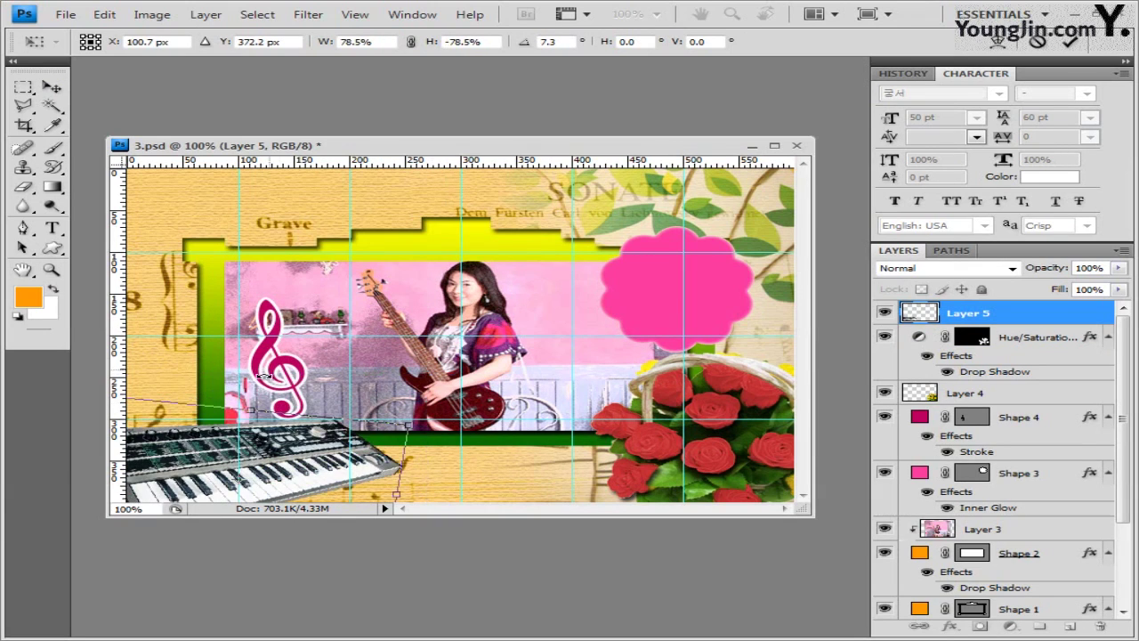
key(Return)
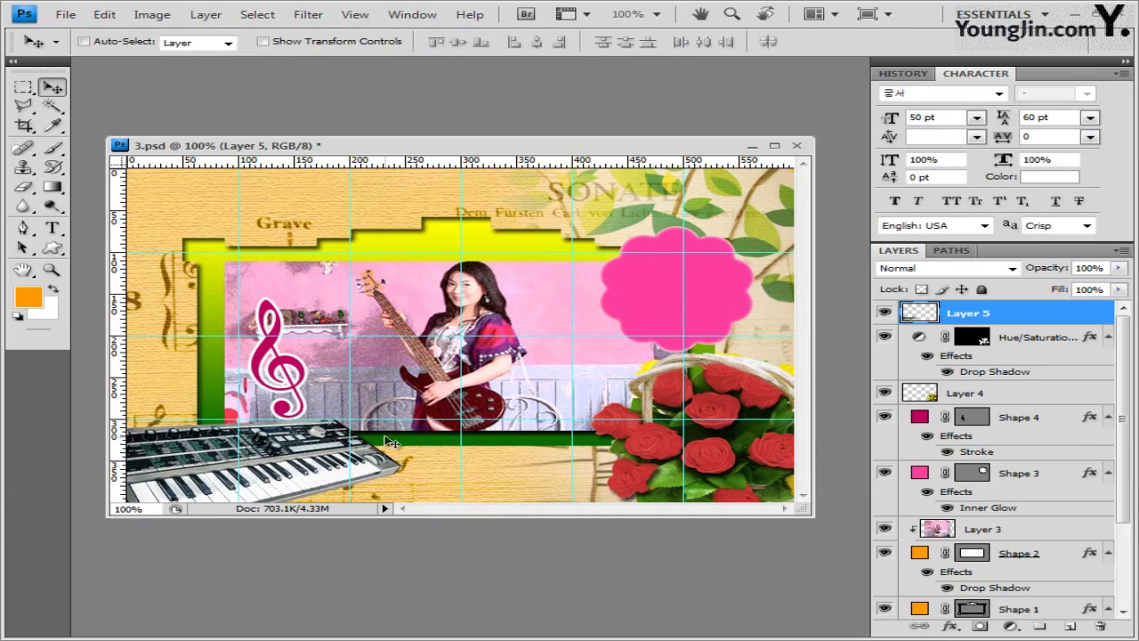
Add an Inner Shadow layer style with the default settings to the keyboard layer.
click(948, 627)
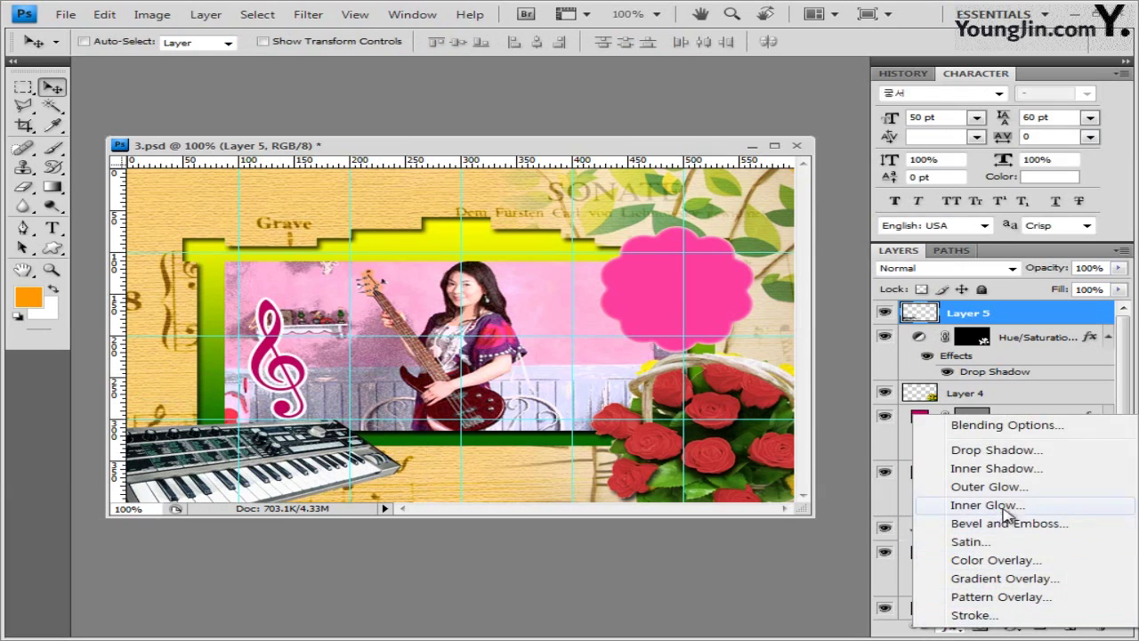
click(966, 467)
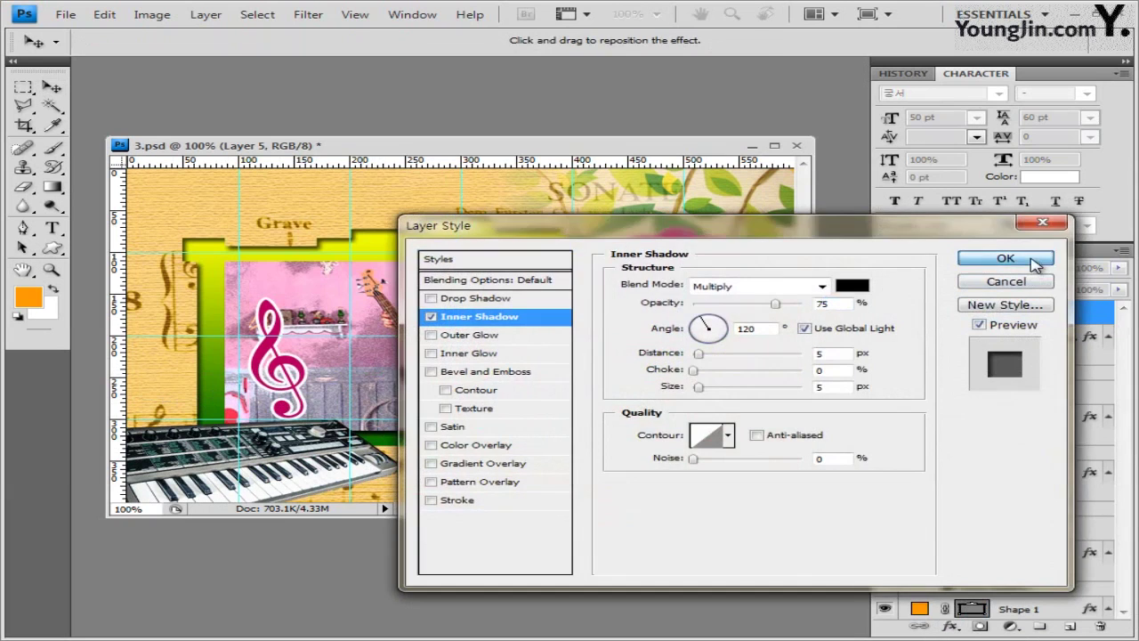
click(1005, 258)
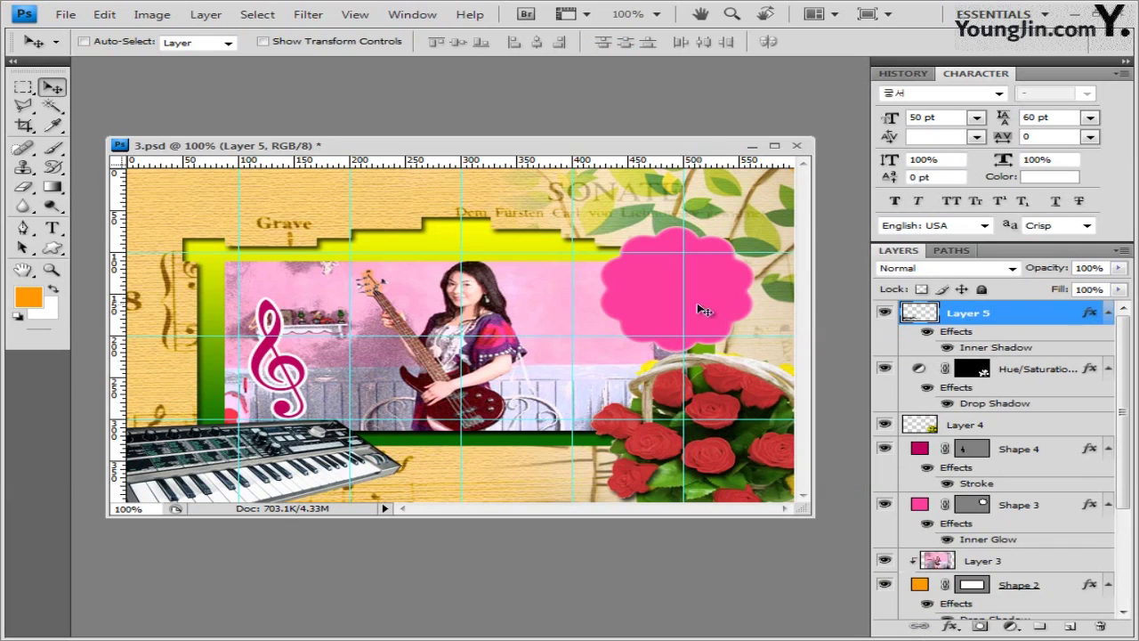
Start a horizontal text line above the frame's upper-left corner with the font 굴림 at 35 pt.
click(51, 228)
click(114, 228)
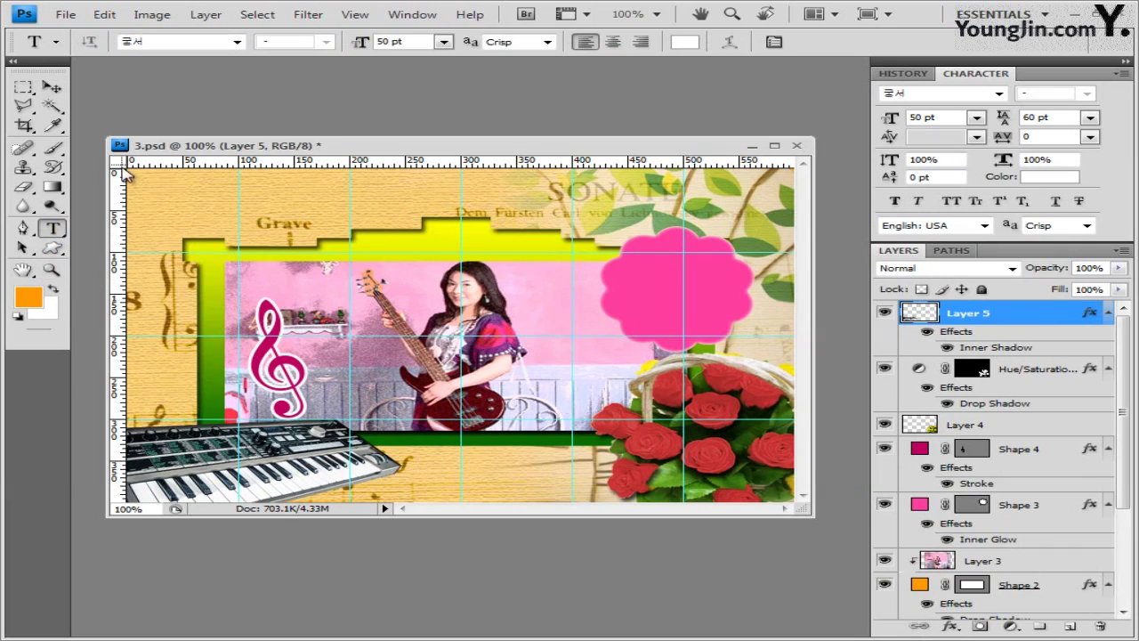
click(204, 216)
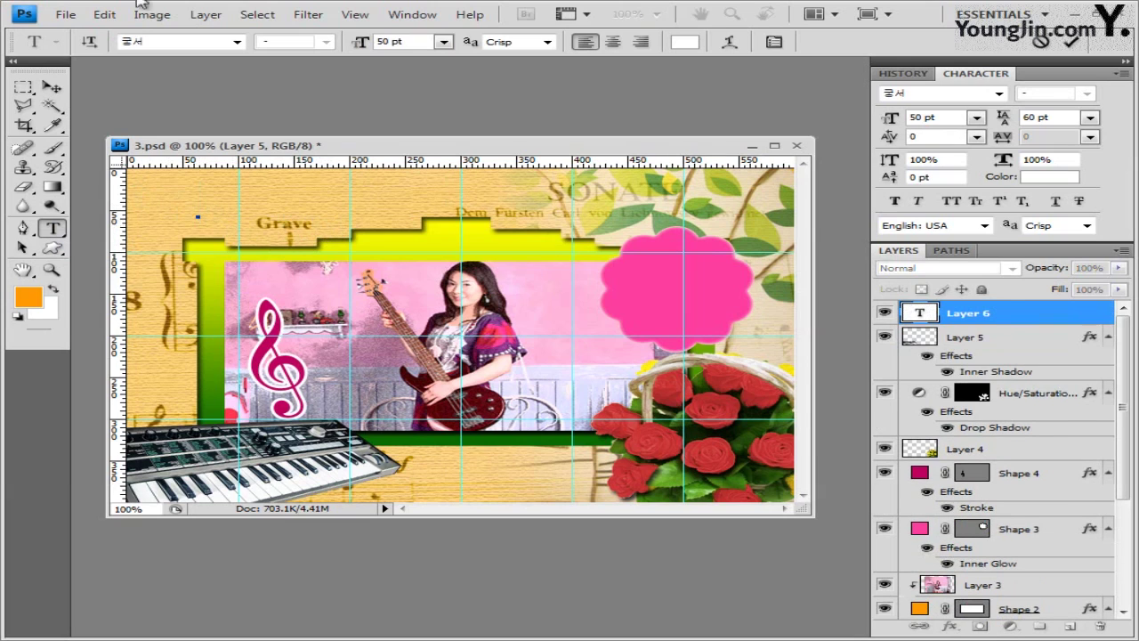
click(238, 44)
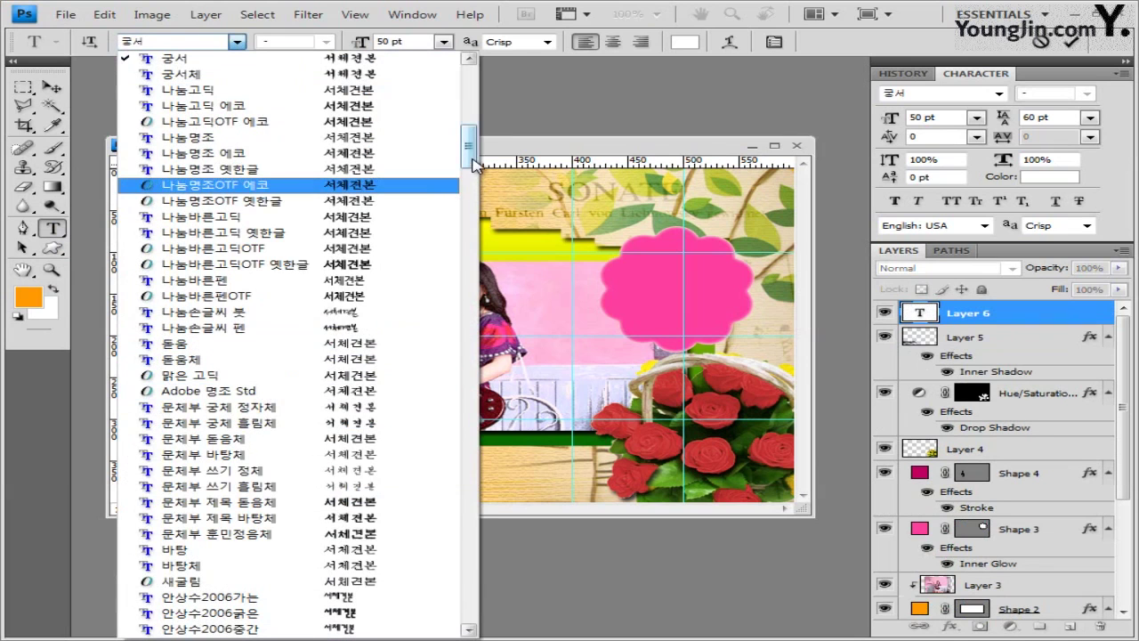
scroll(293, 187, up, 3)
click(310, 96)
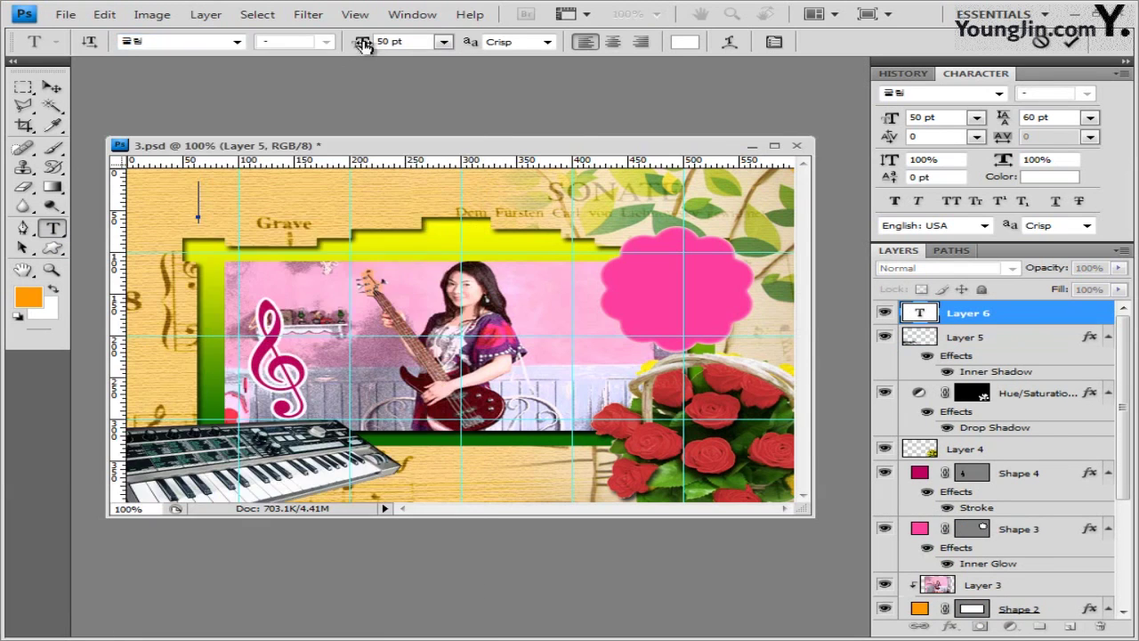
click(360, 45)
Set the text colour to ff9900 and enter the title "2015 음악연주회".
click(684, 41)
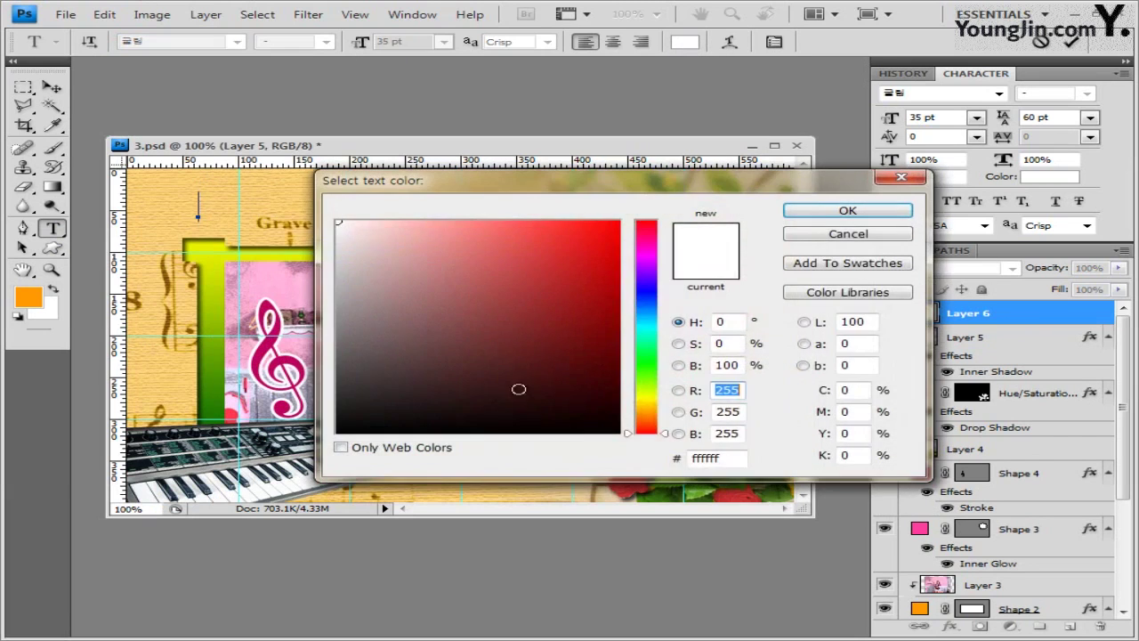
double_click(729, 457)
text(ff9900)
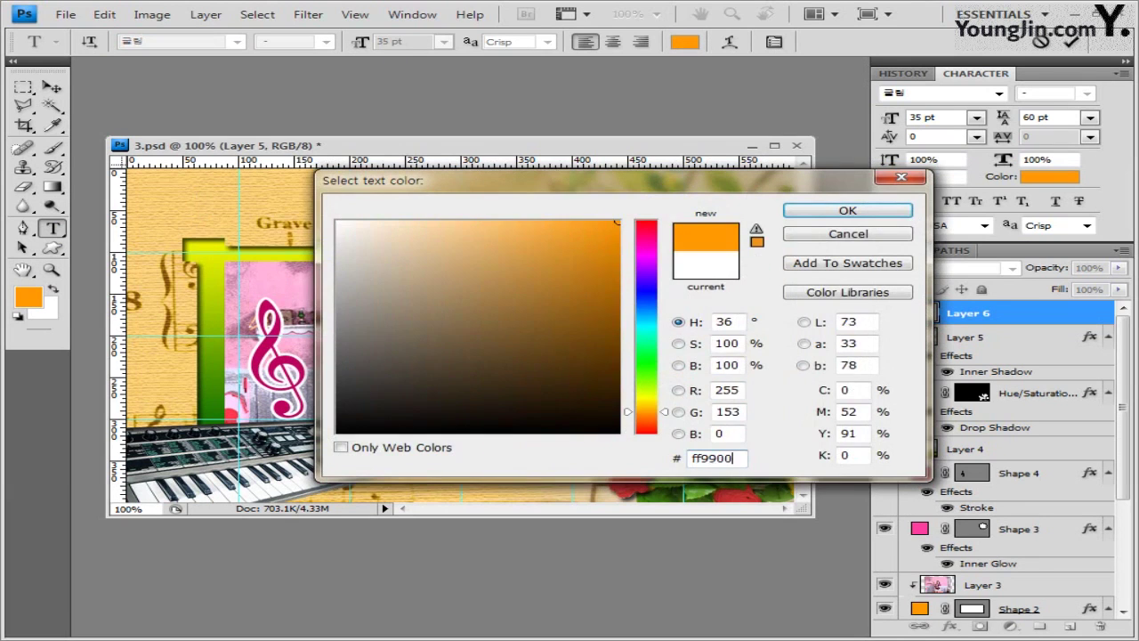
key(Return)
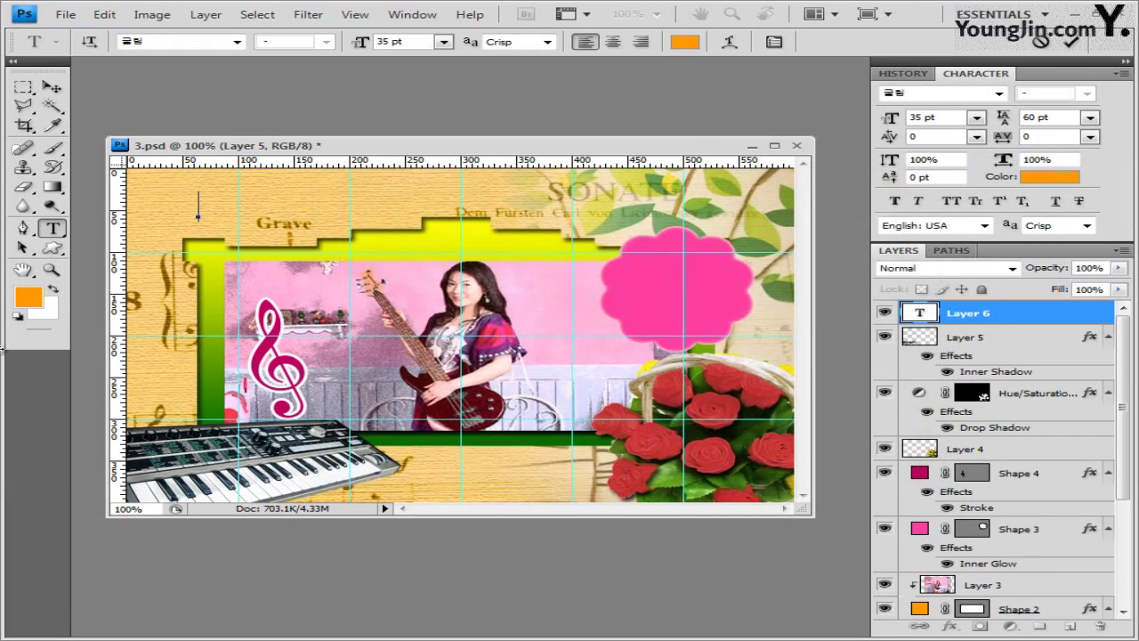
text(2015 음악연주회)
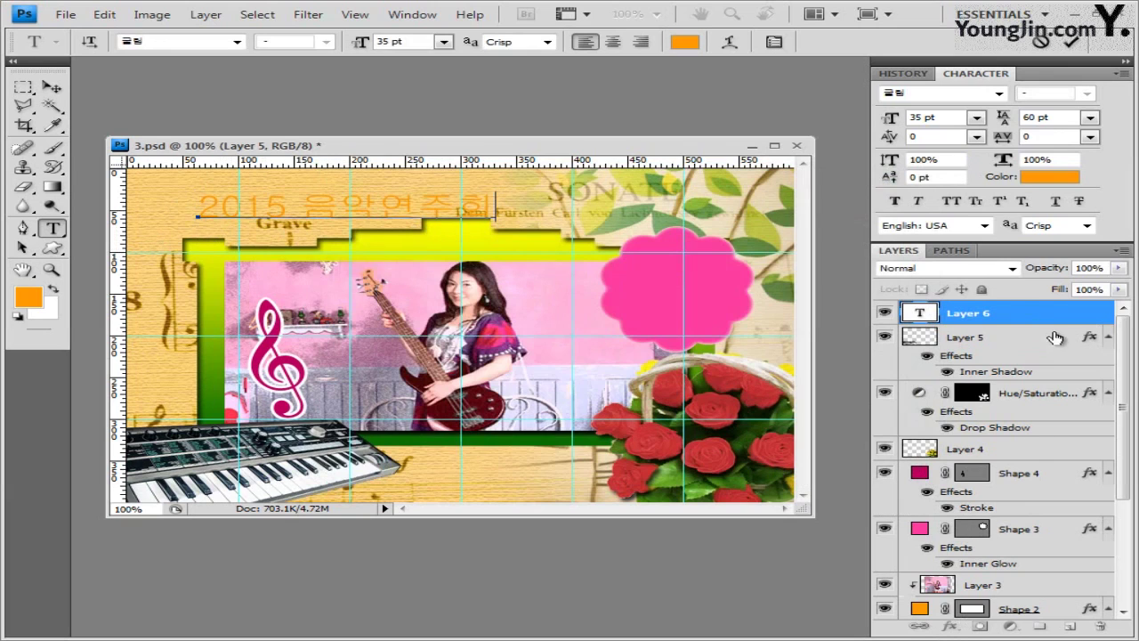
click(1010, 314)
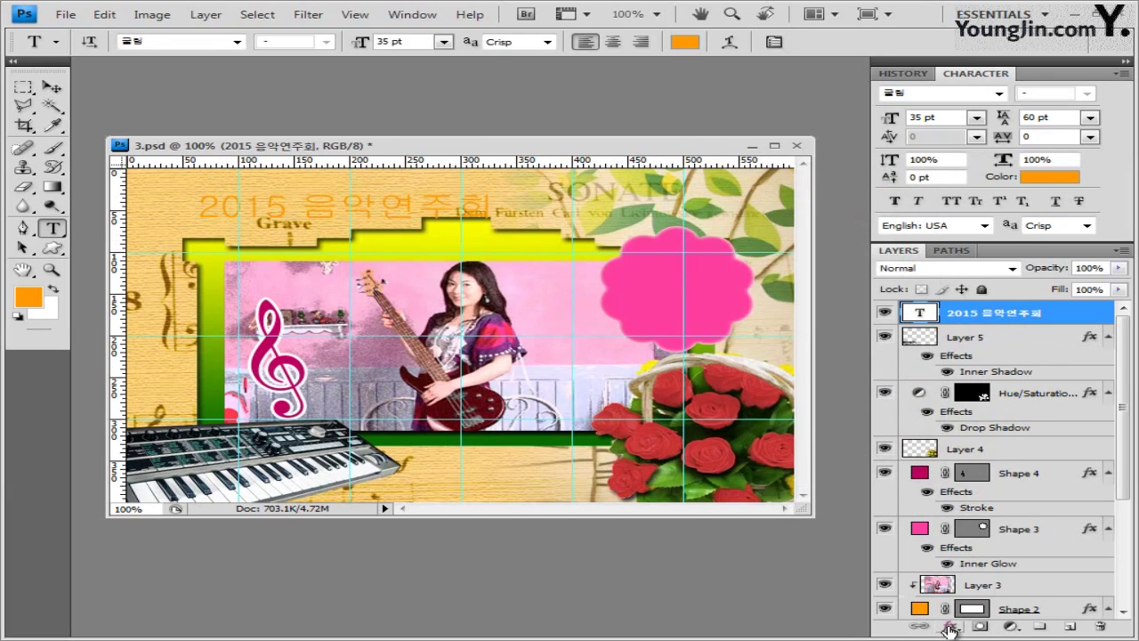
Add a 2 px outside Stroke in colour be003e and a default Drop Shadow to the 2015 음악연주회 text layer.
click(952, 629)
click(980, 612)
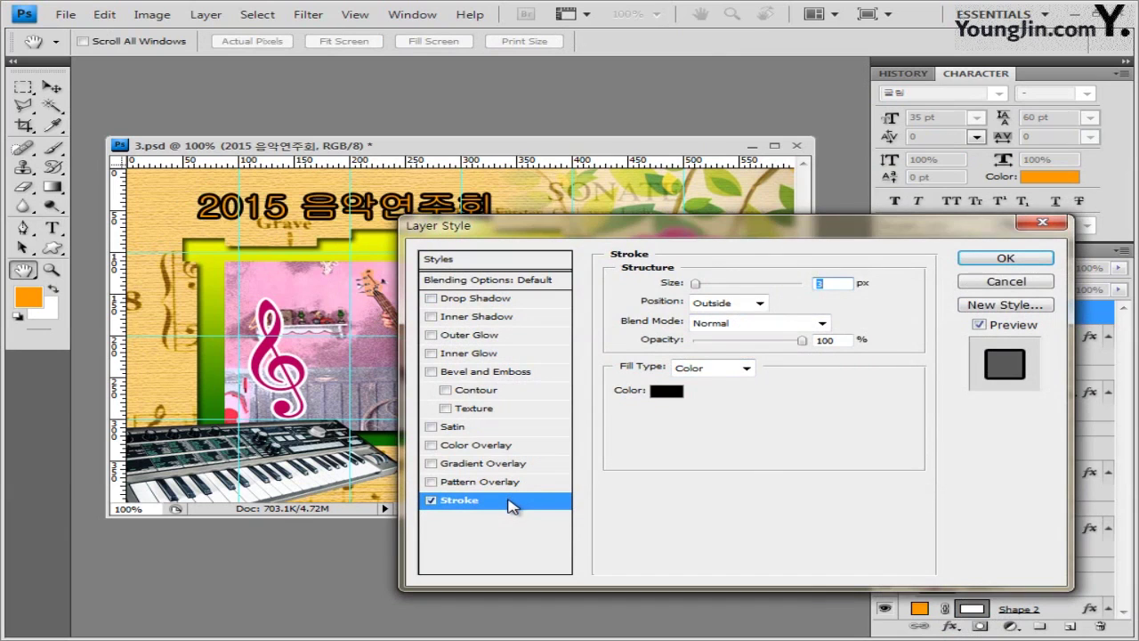
text(2)
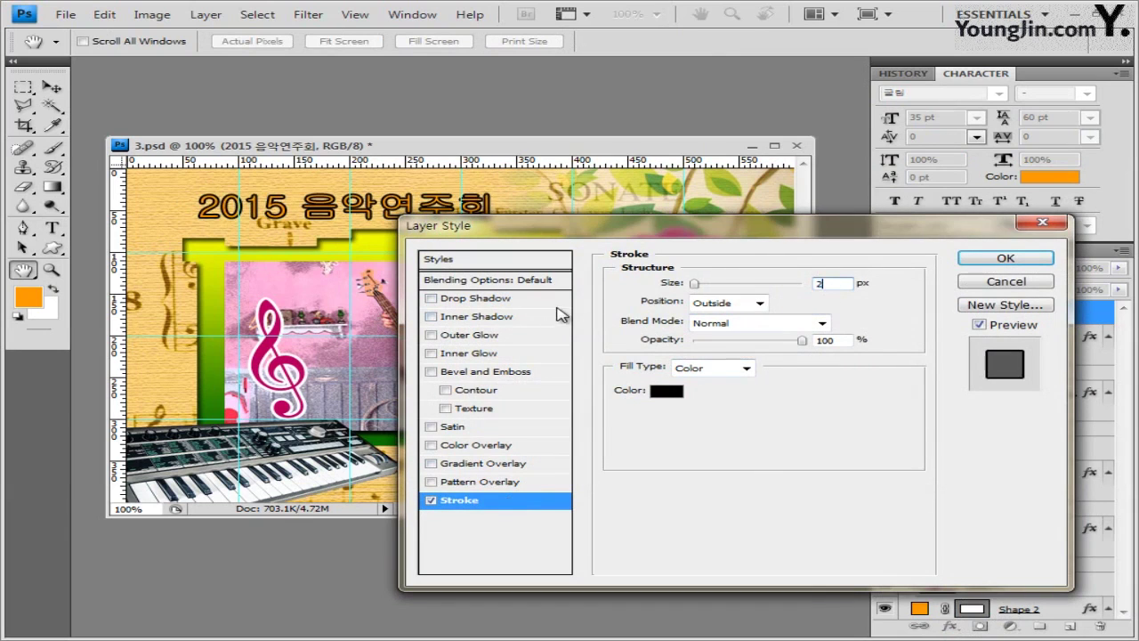
click(668, 394)
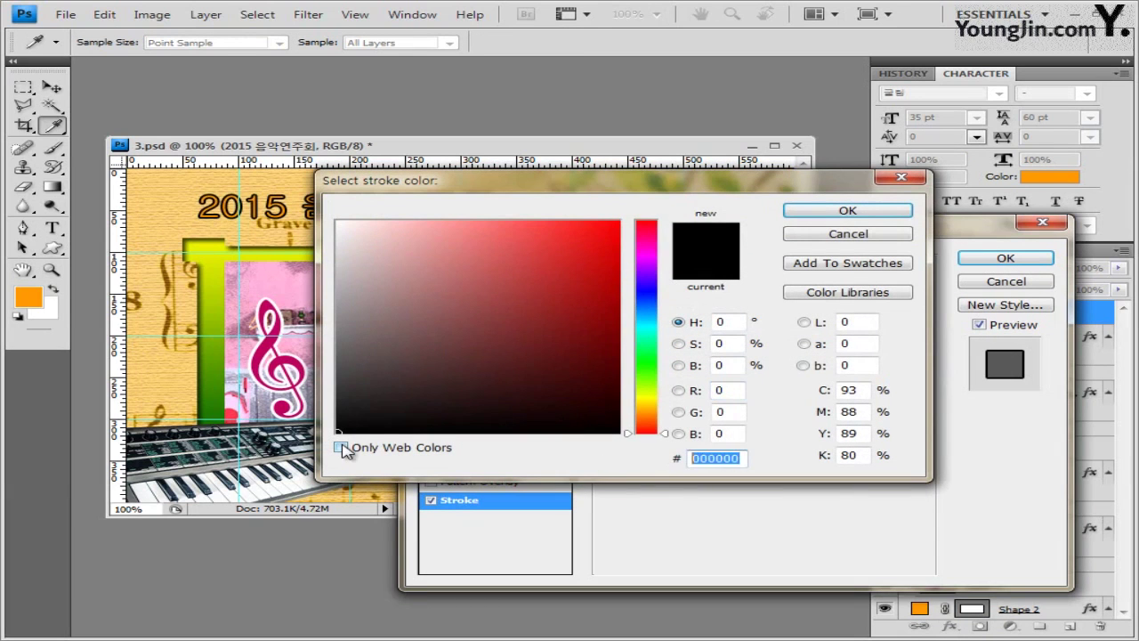
text(be00)
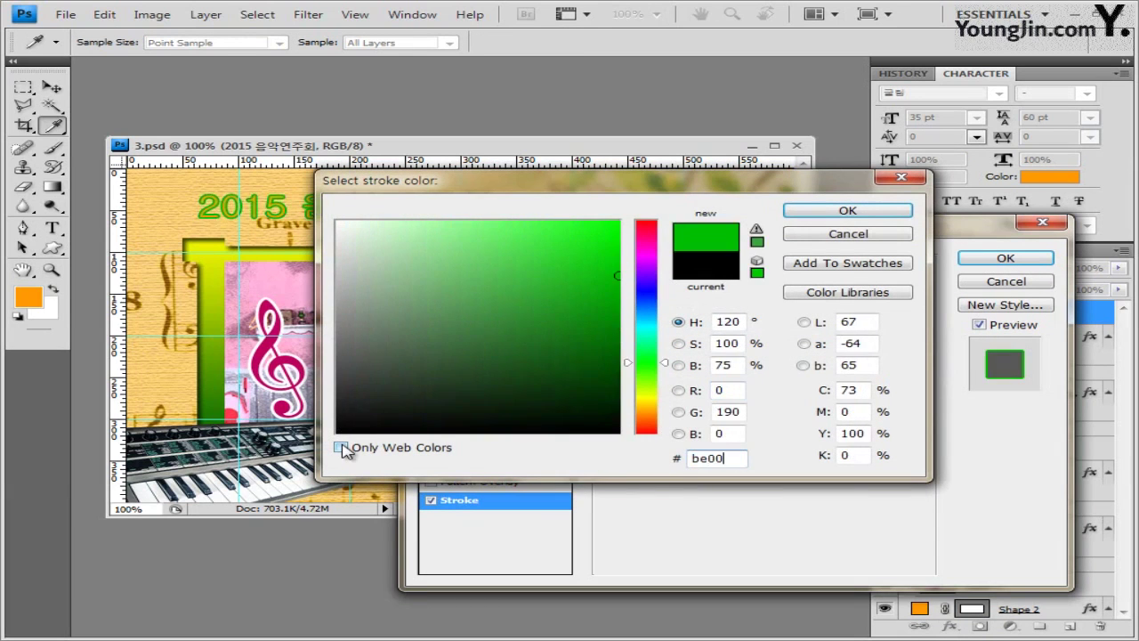
text(3e)
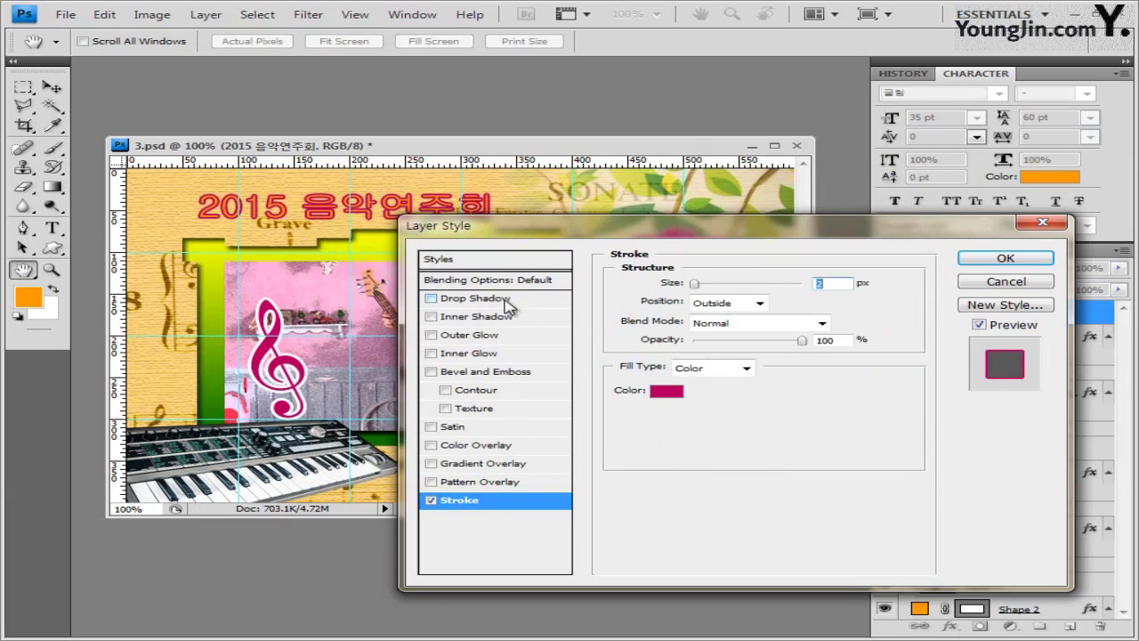
click(507, 301)
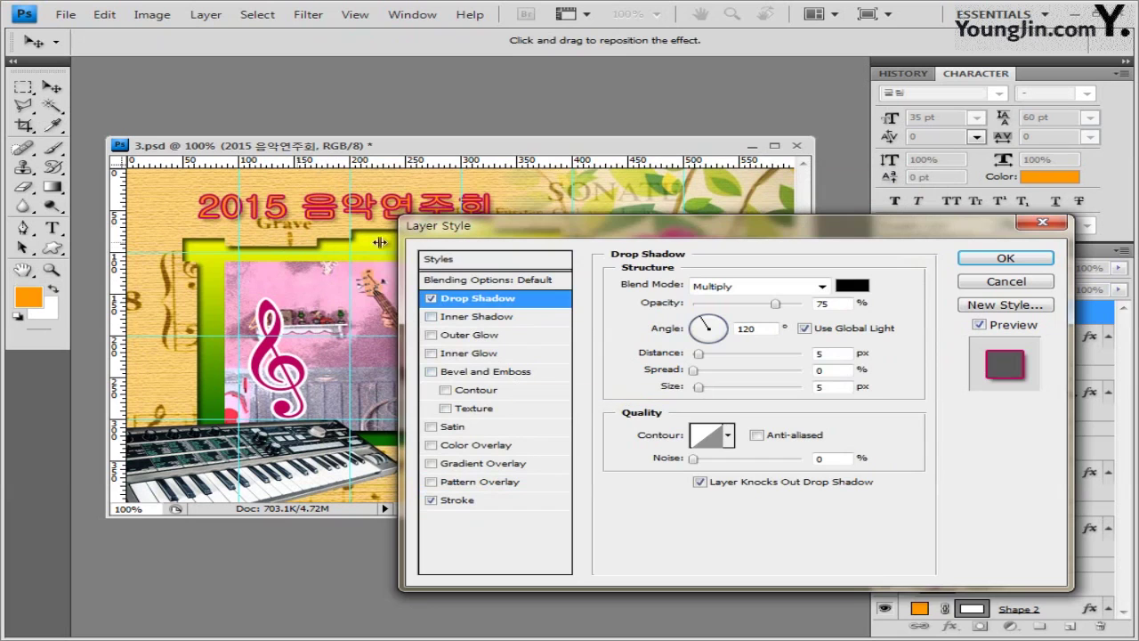
click(1032, 258)
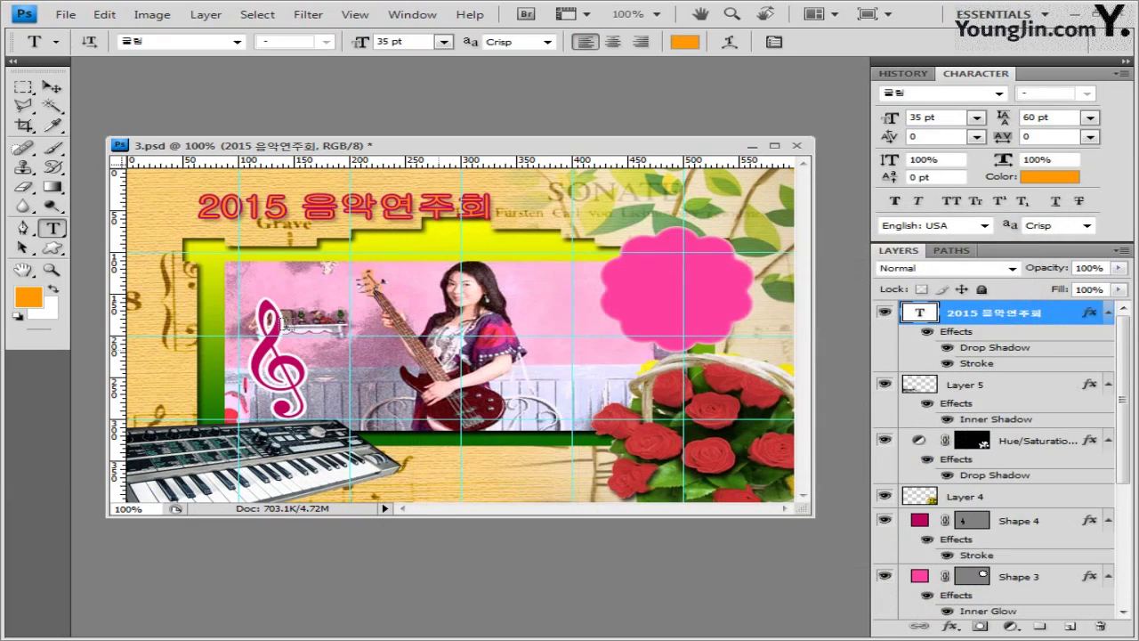
click(697, 46)
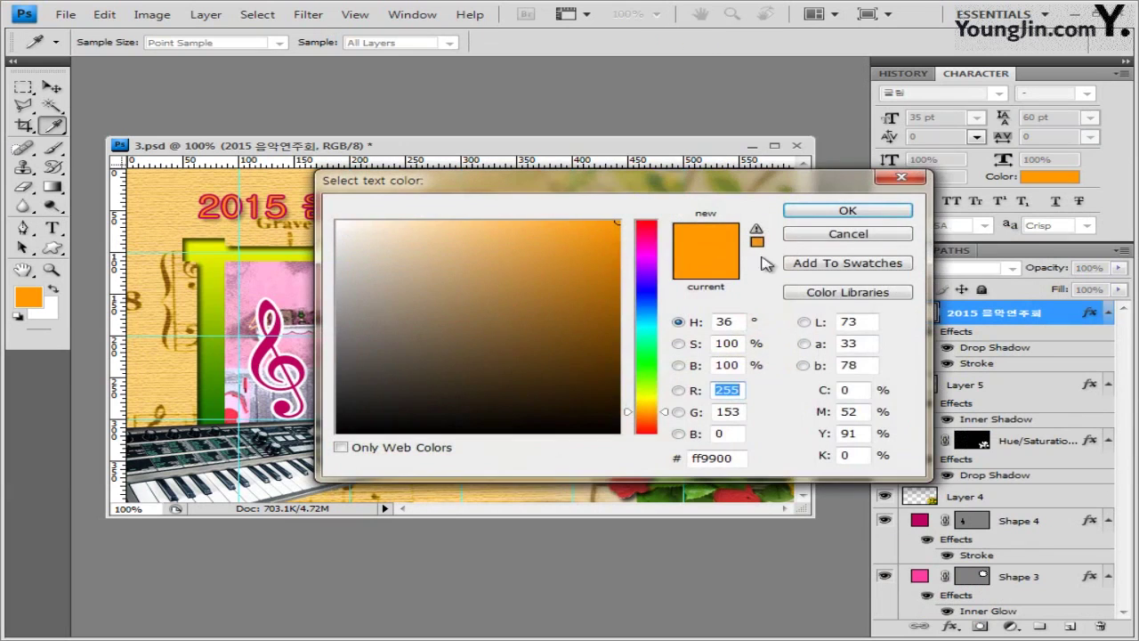
click(837, 240)
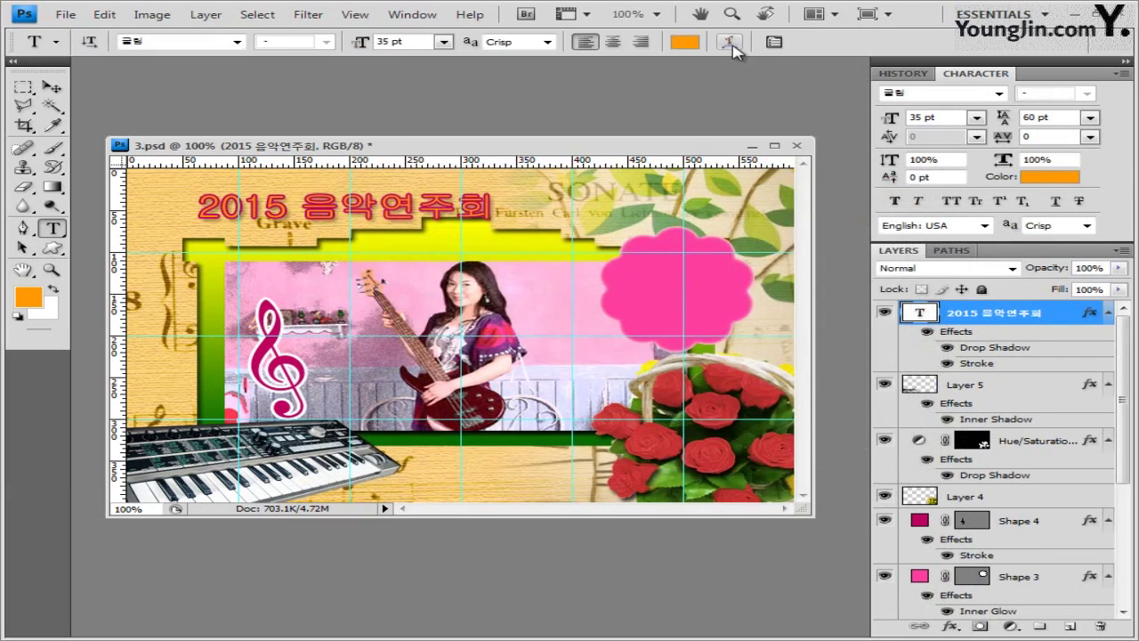
Warp the 2015 음악연주회 title with the horizontal Rise style at a +50% bend and move it slightly up and left.
click(733, 42)
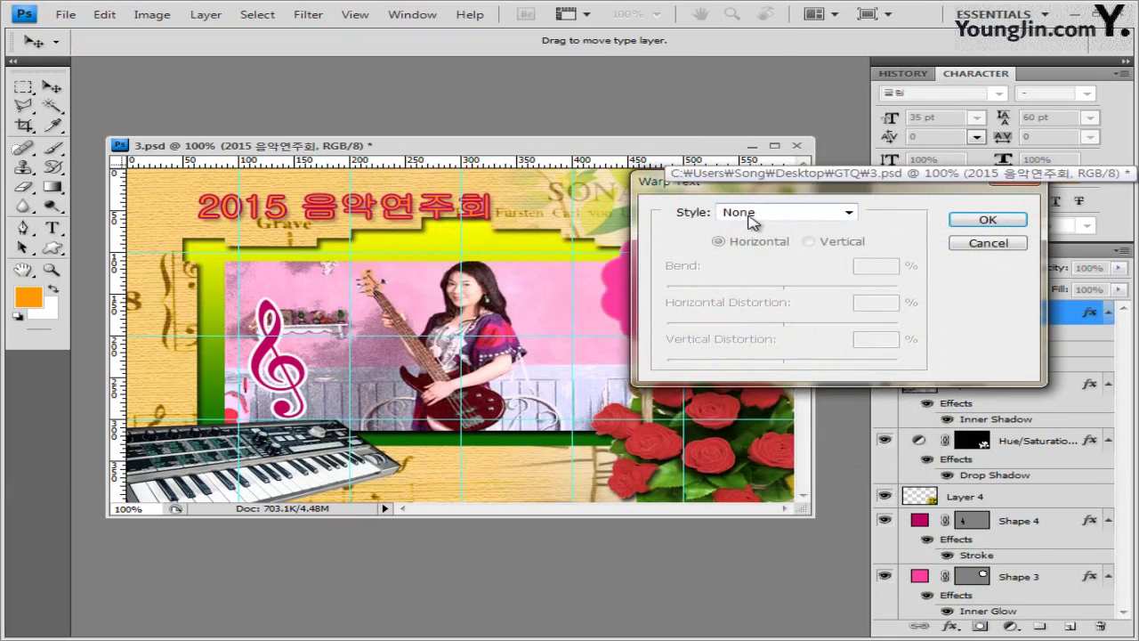
click(756, 215)
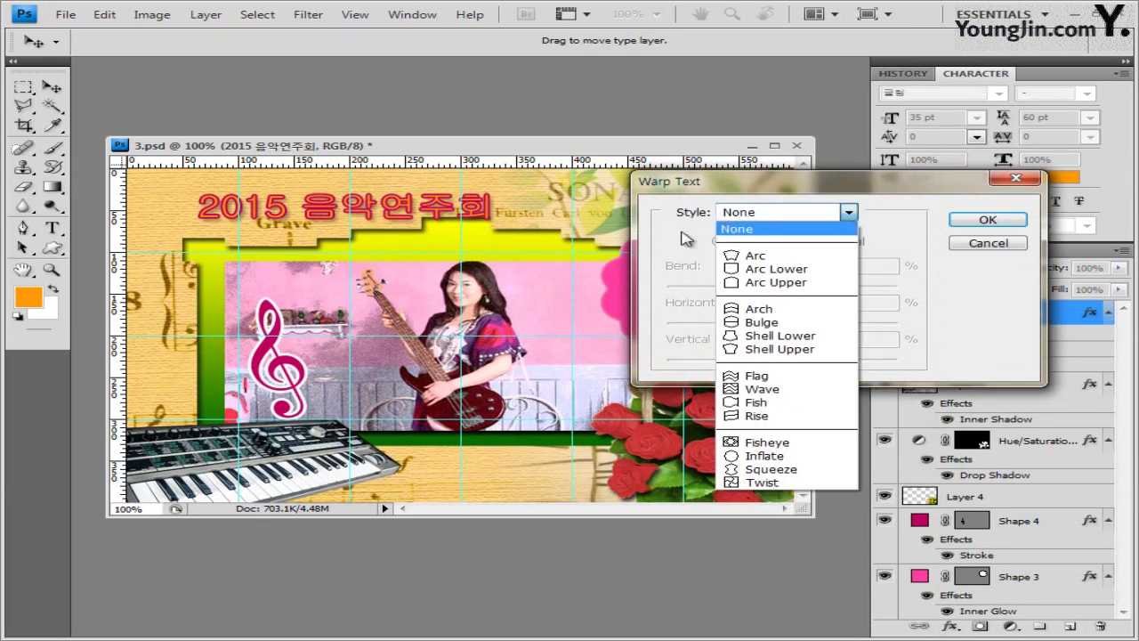
click(761, 418)
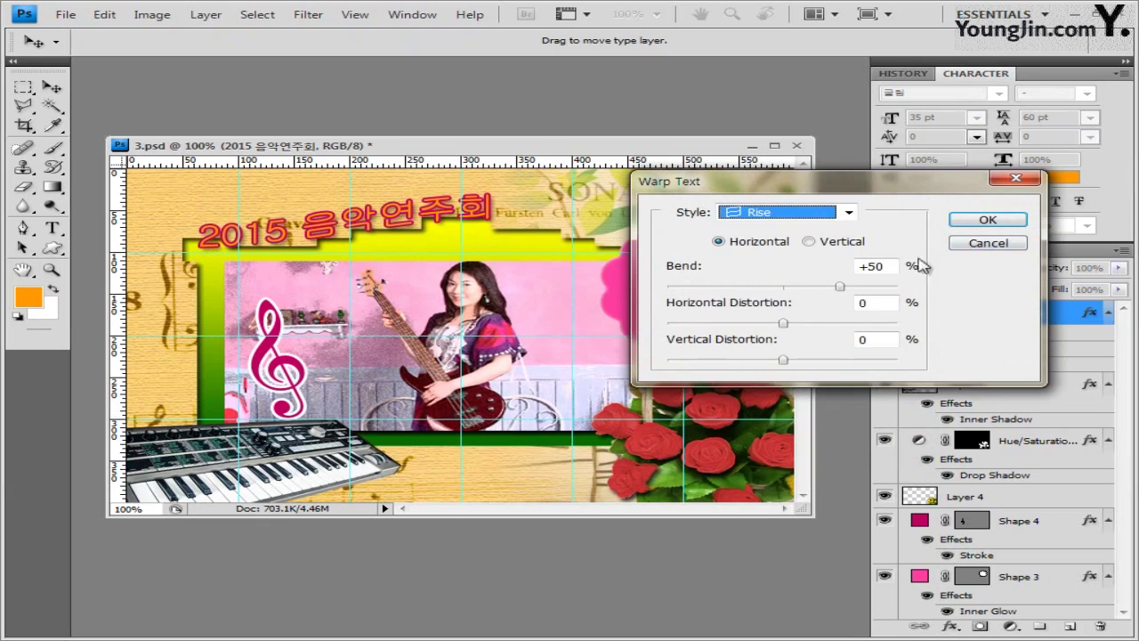
click(990, 222)
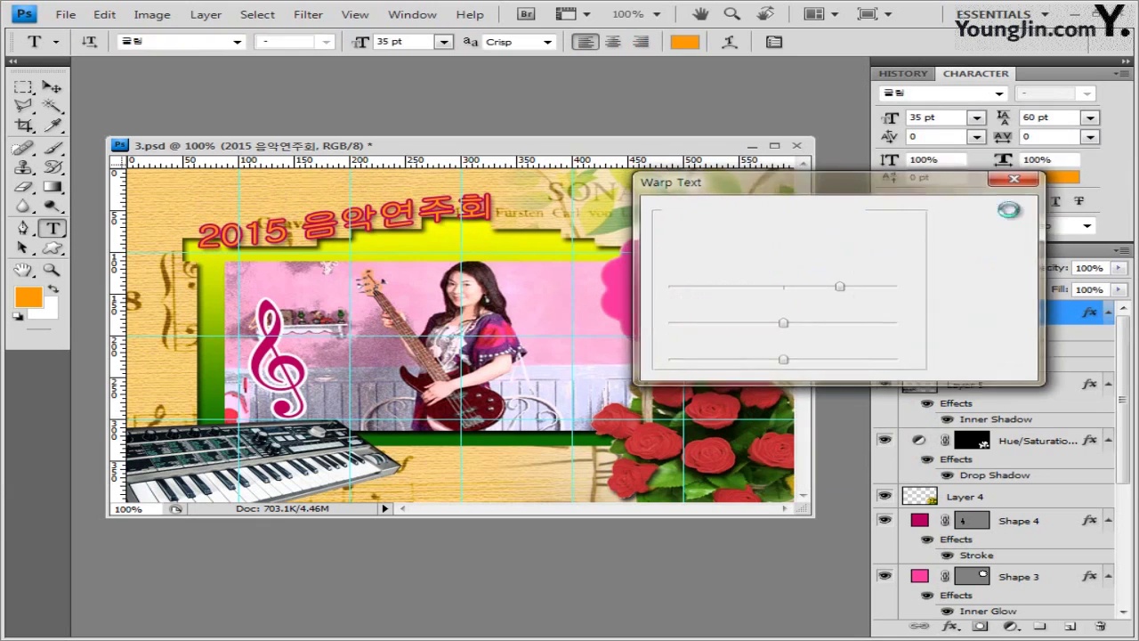
click(51, 87)
drag(285, 237, 223, 226)
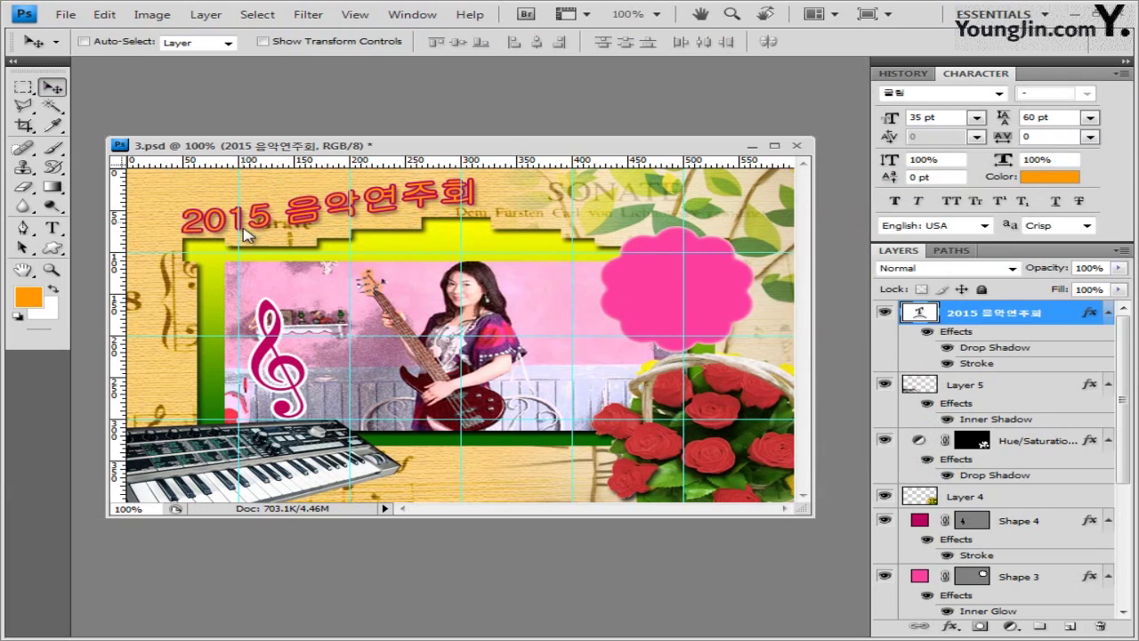
Start a horizontal text line in the canvas's upper-left corner above the title, with the font Arial Regular at 16 pt.
click(54, 229)
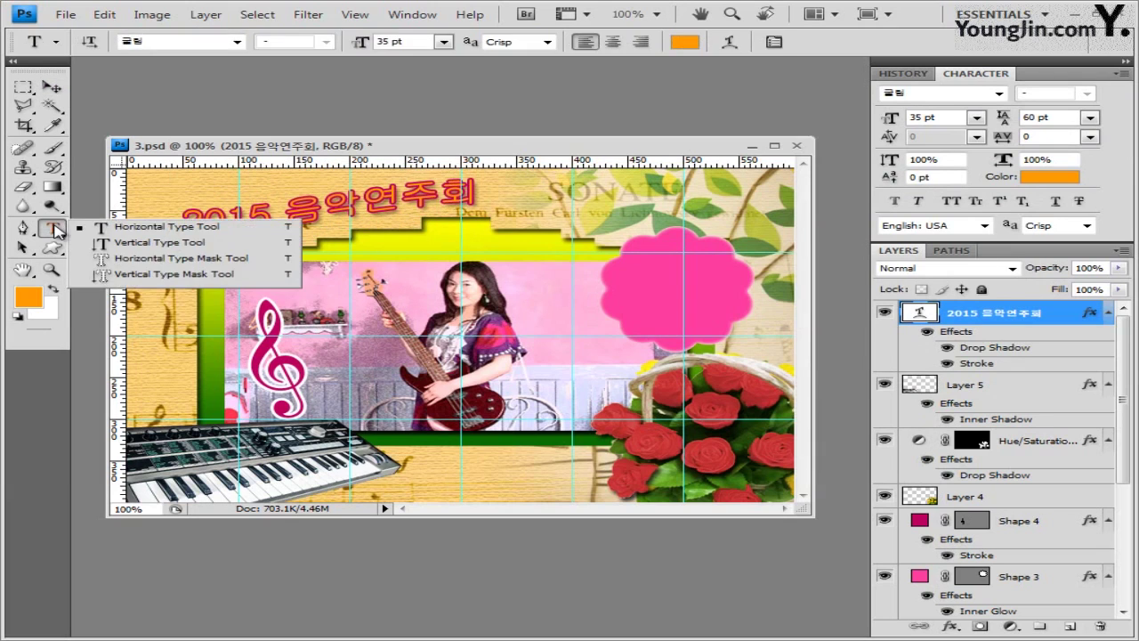
click(82, 229)
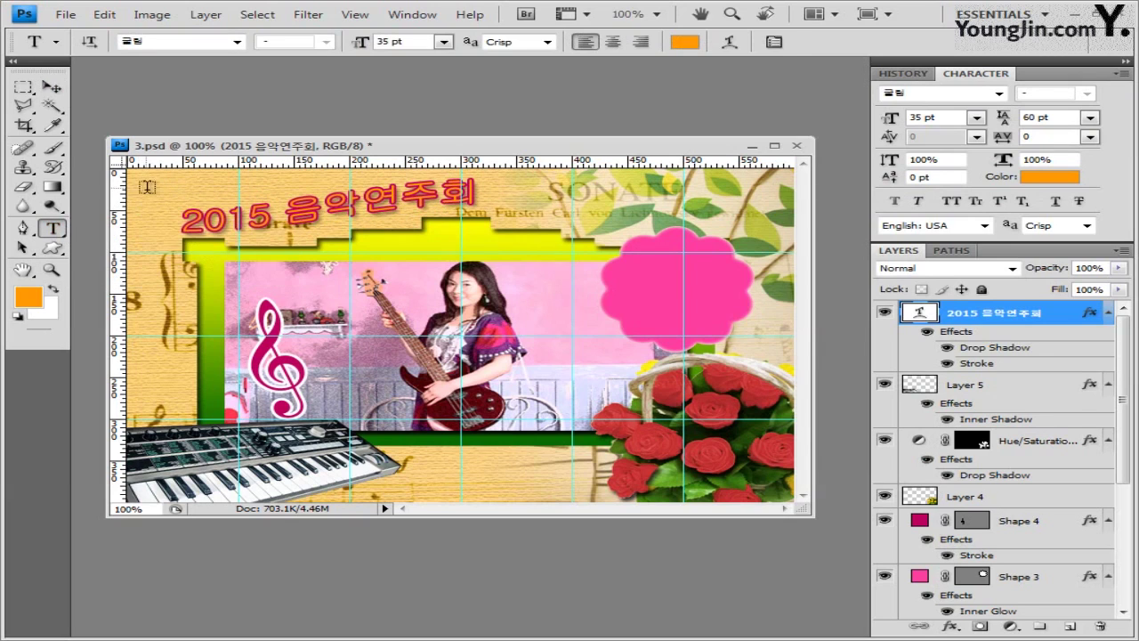
click(147, 187)
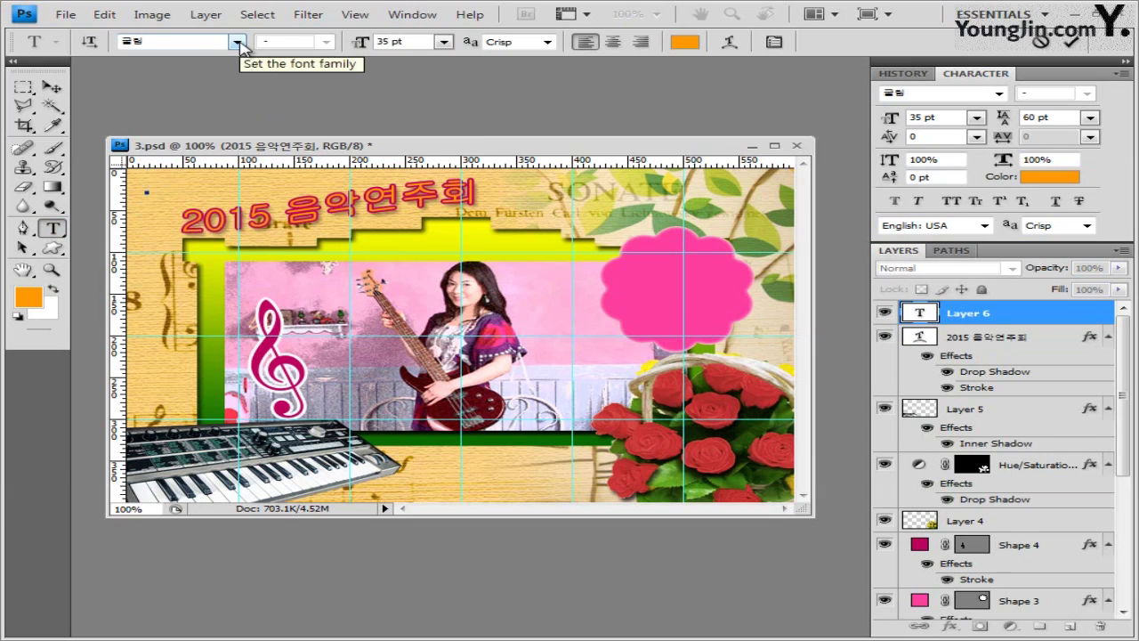
click(236, 41)
scroll(470, 259, down, 1)
click(469, 291)
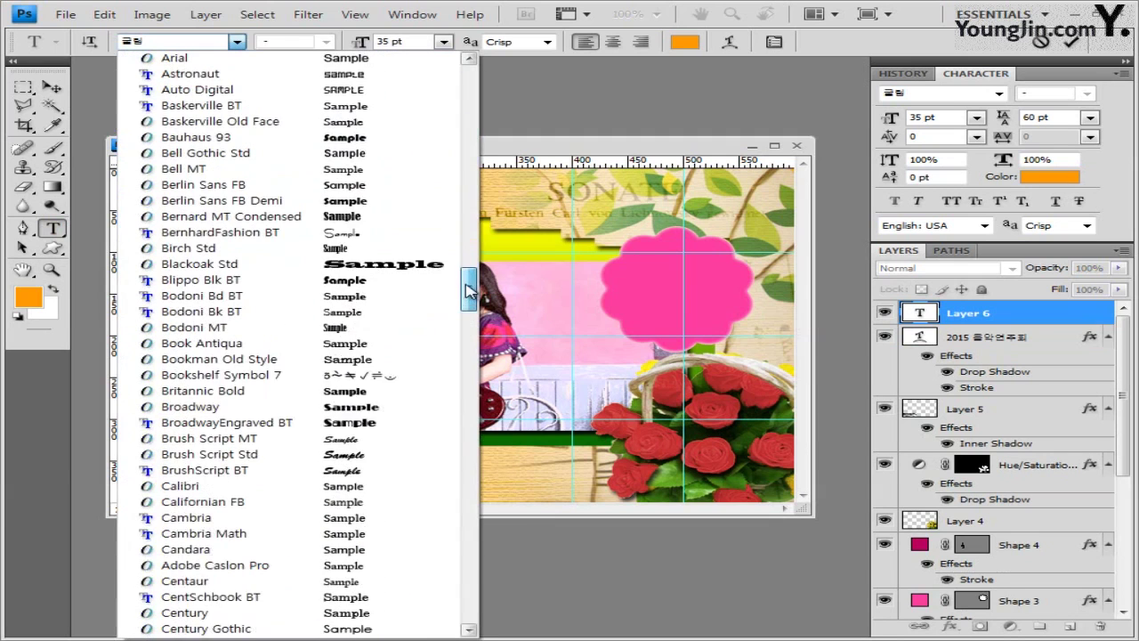
drag(469, 291, 466, 255)
click(258, 267)
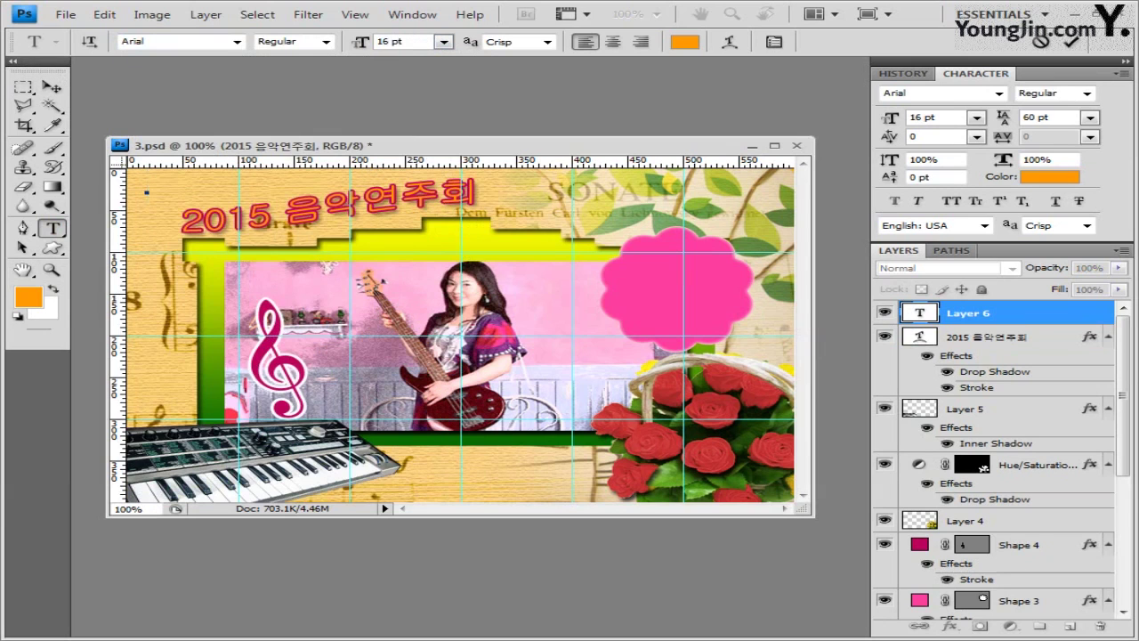
Set the text colour to white (ffffff) and enter the date line "2015.07.17.07PM".
click(684, 42)
click(338, 223)
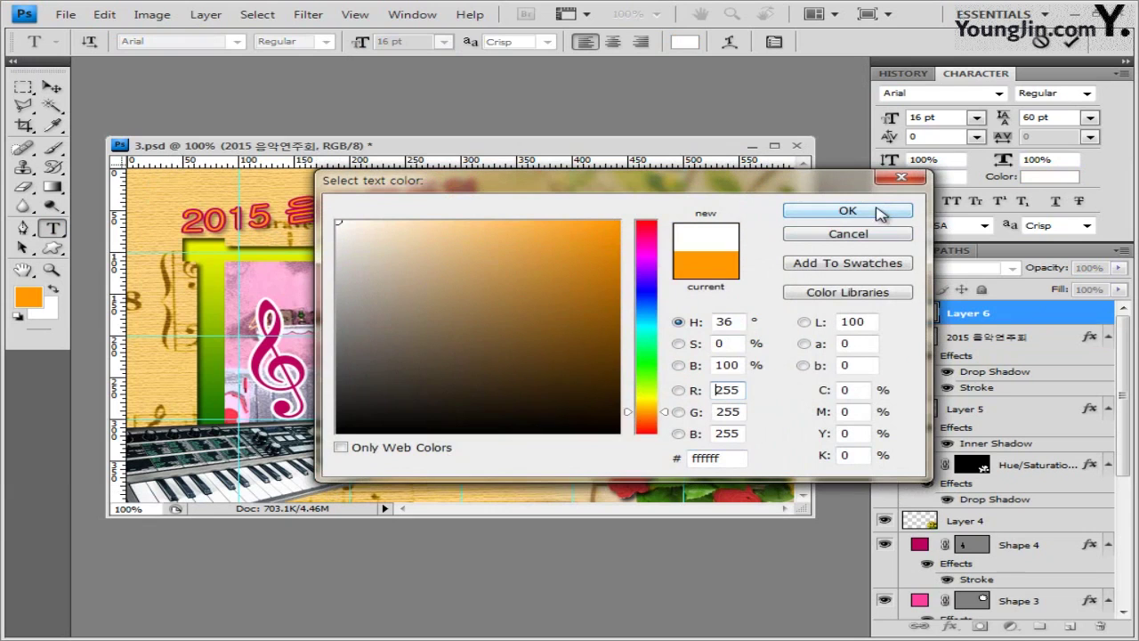
click(808, 212)
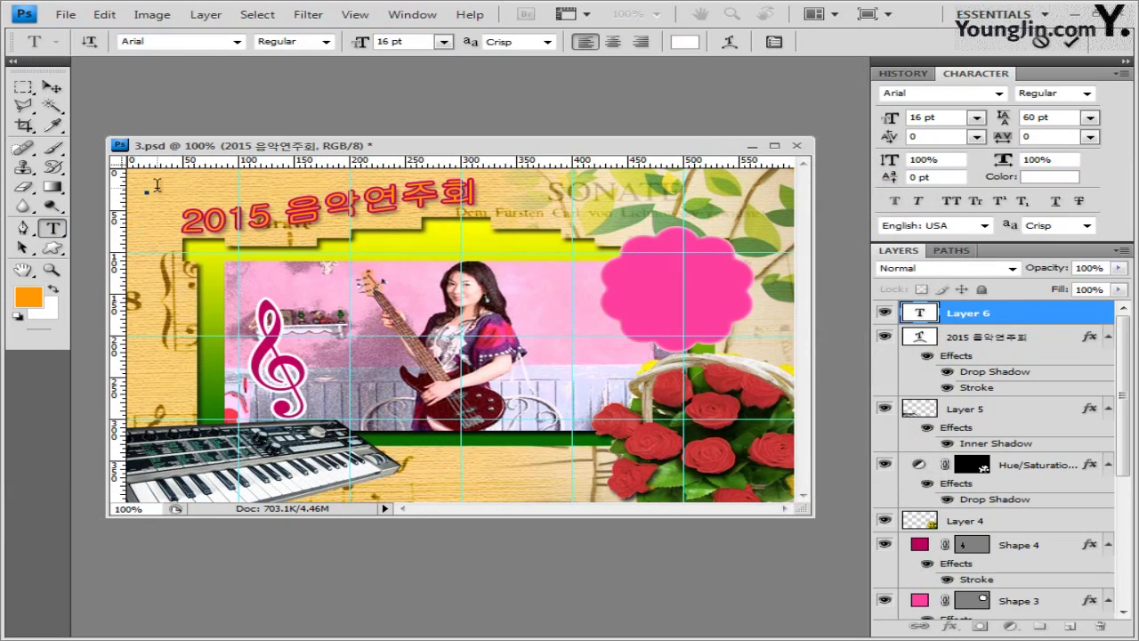
text(2015.07.17.07PM)
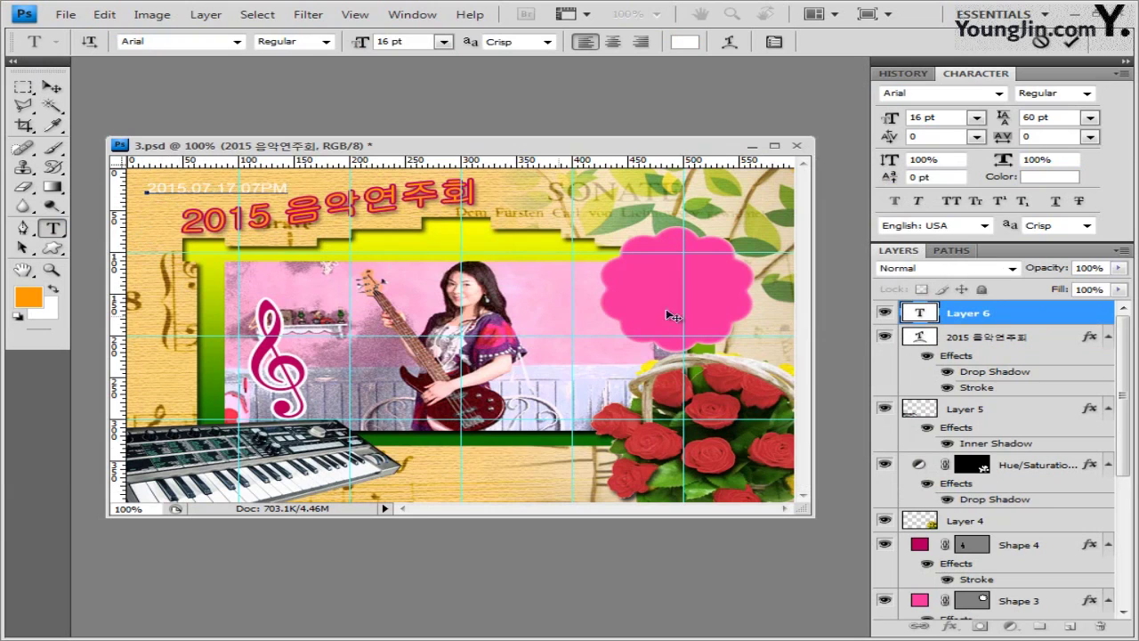
click(1003, 315)
Add a 2 px outside Stroke in colour cb8b00 and a default Drop Shadow to the 2015.07.17.07PM text layer.
click(951, 626)
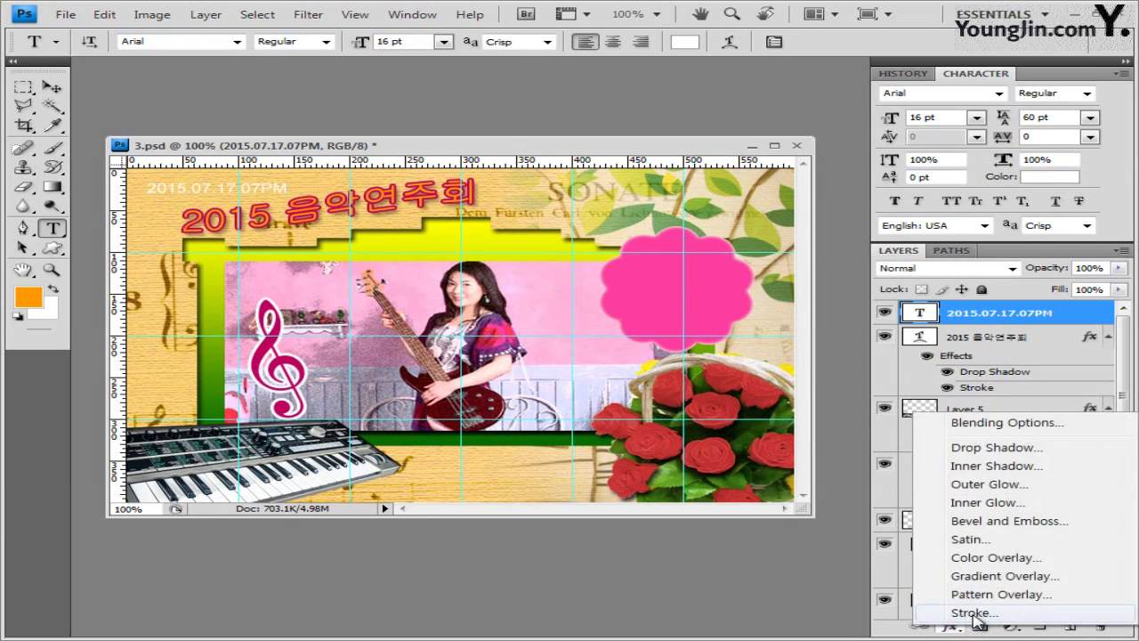
click(975, 614)
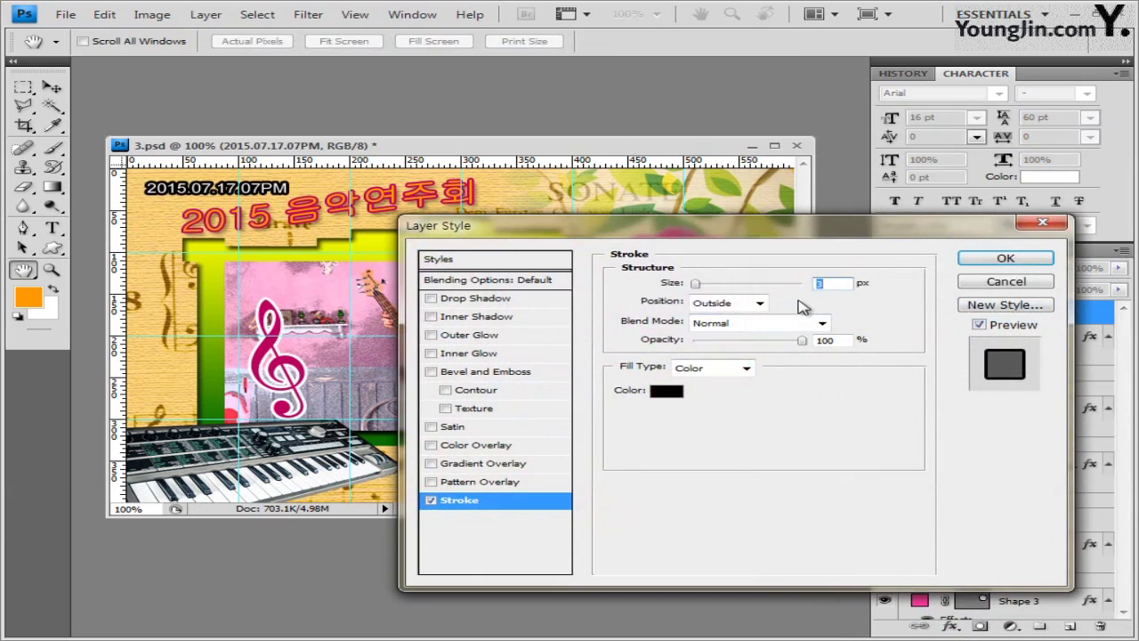
click(668, 390)
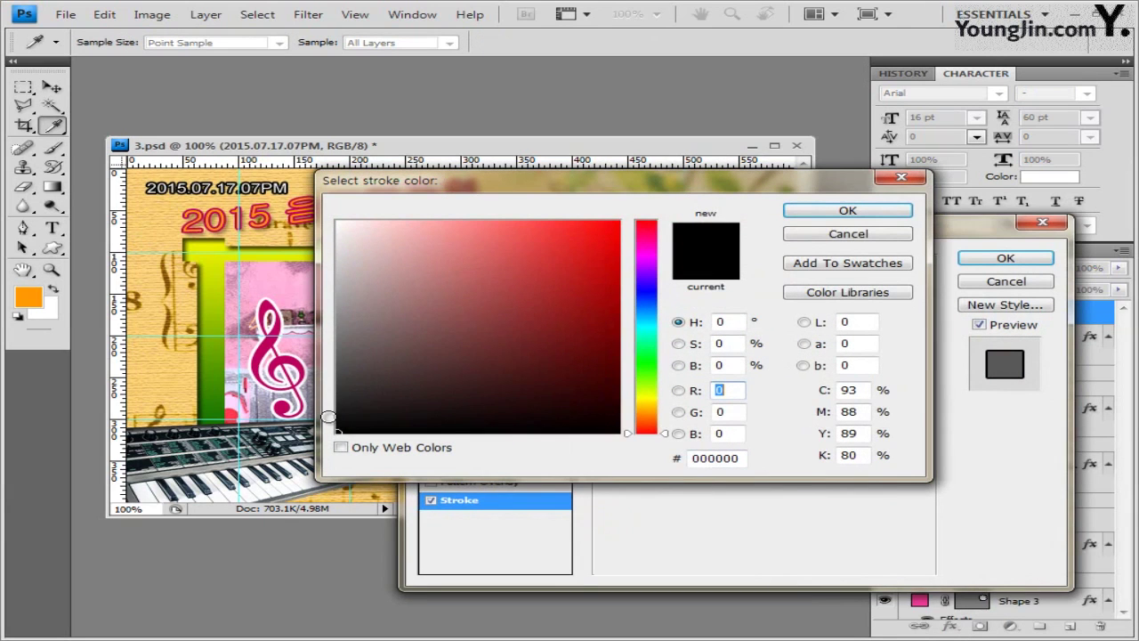
text(800)
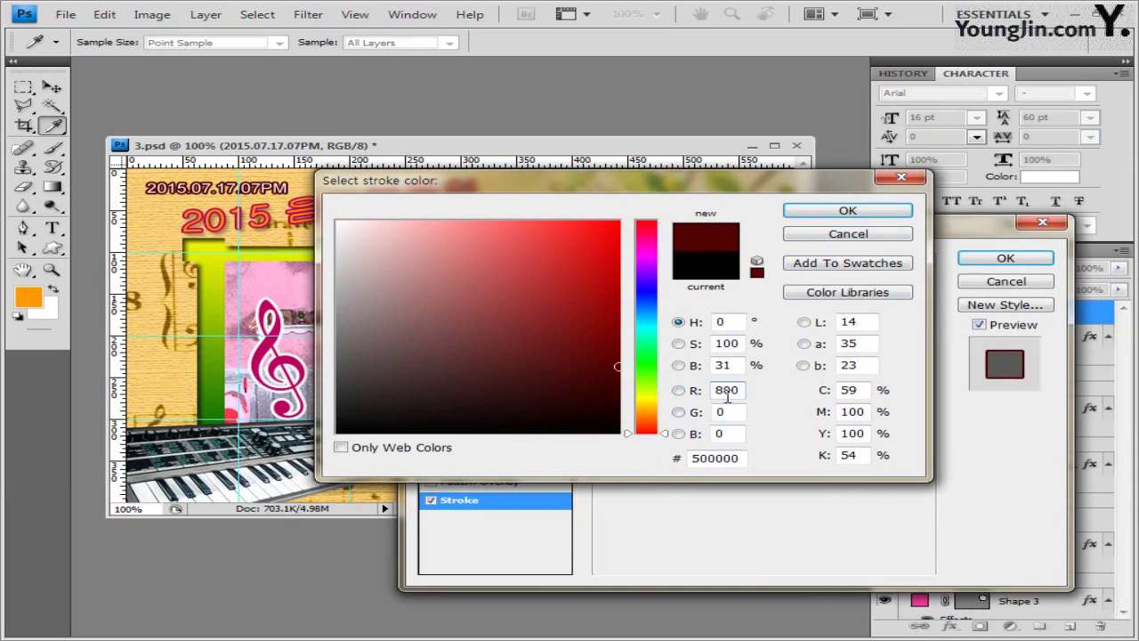
click(740, 458)
key(Return)
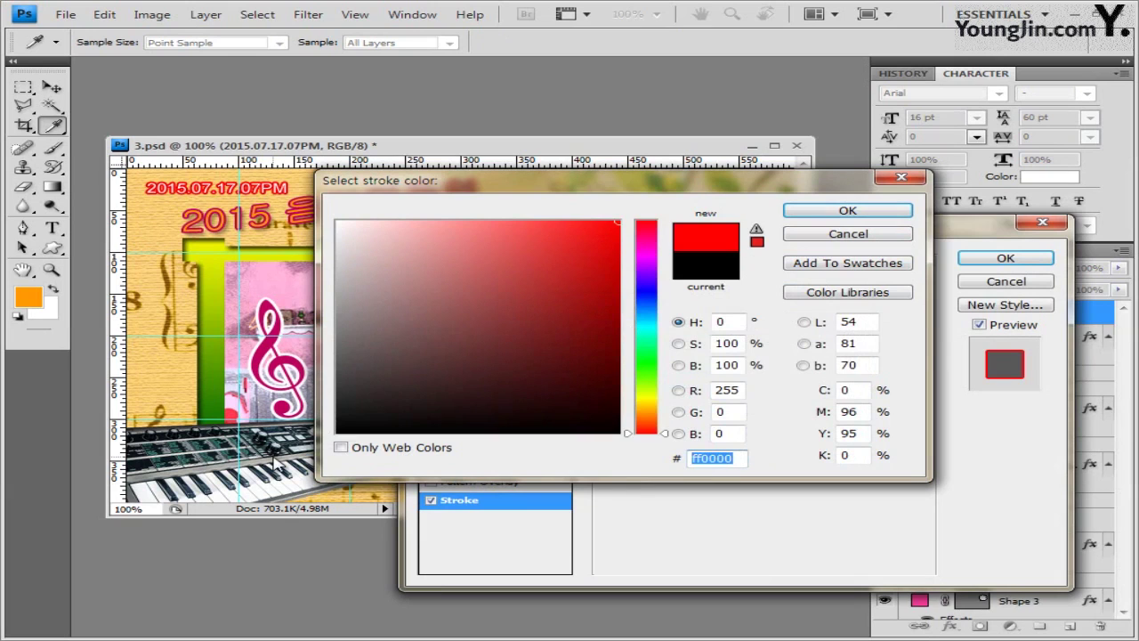
text(cb8b00)
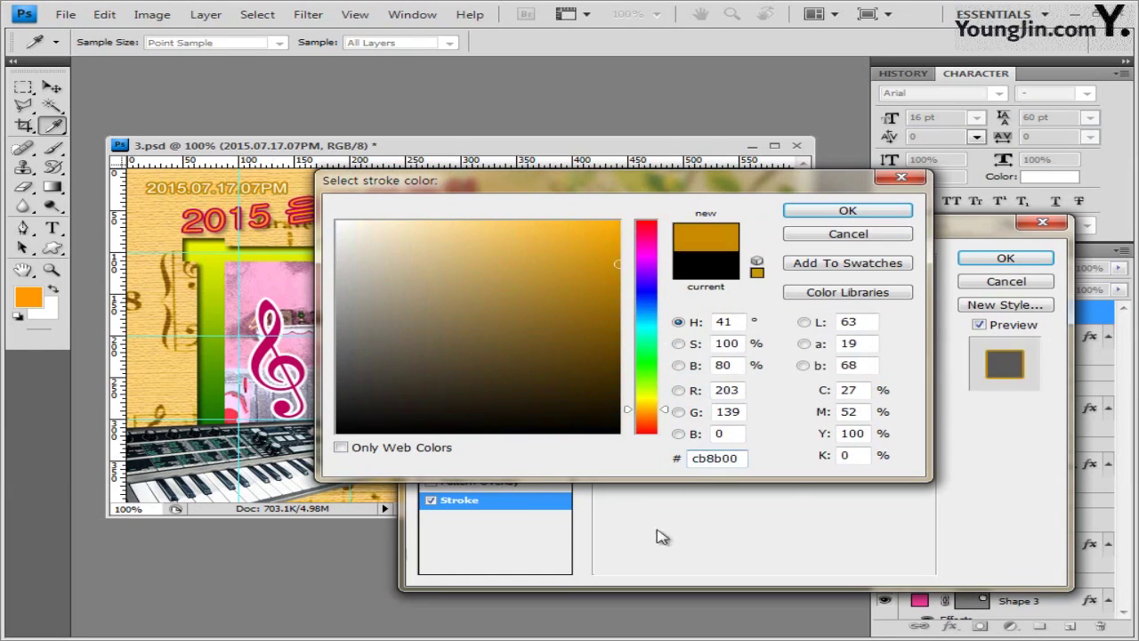
click(873, 220)
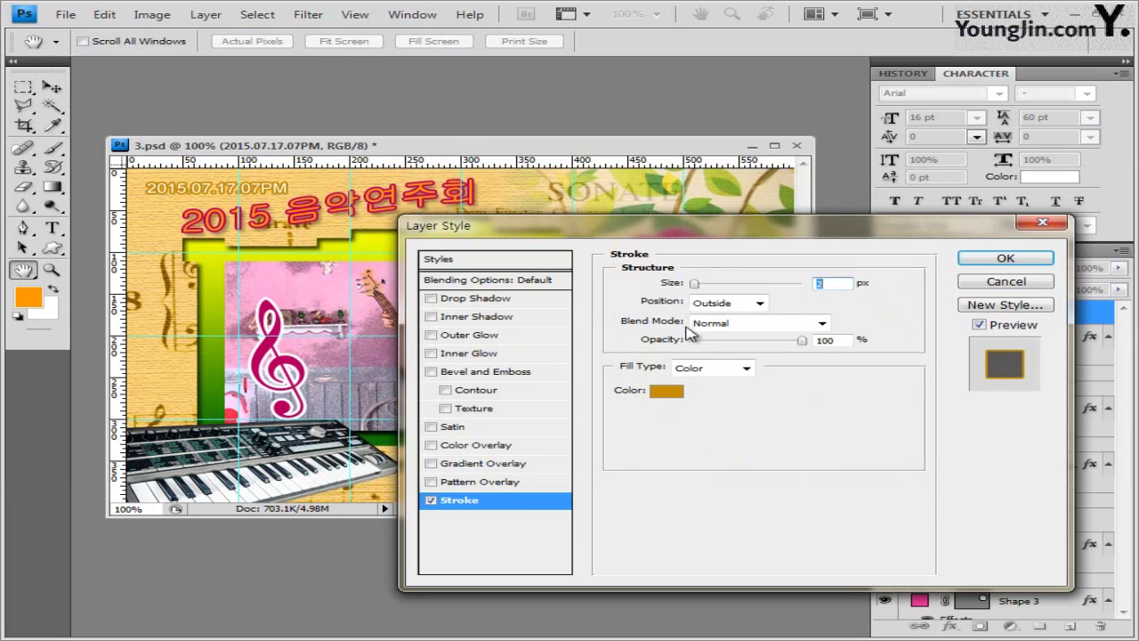
click(480, 301)
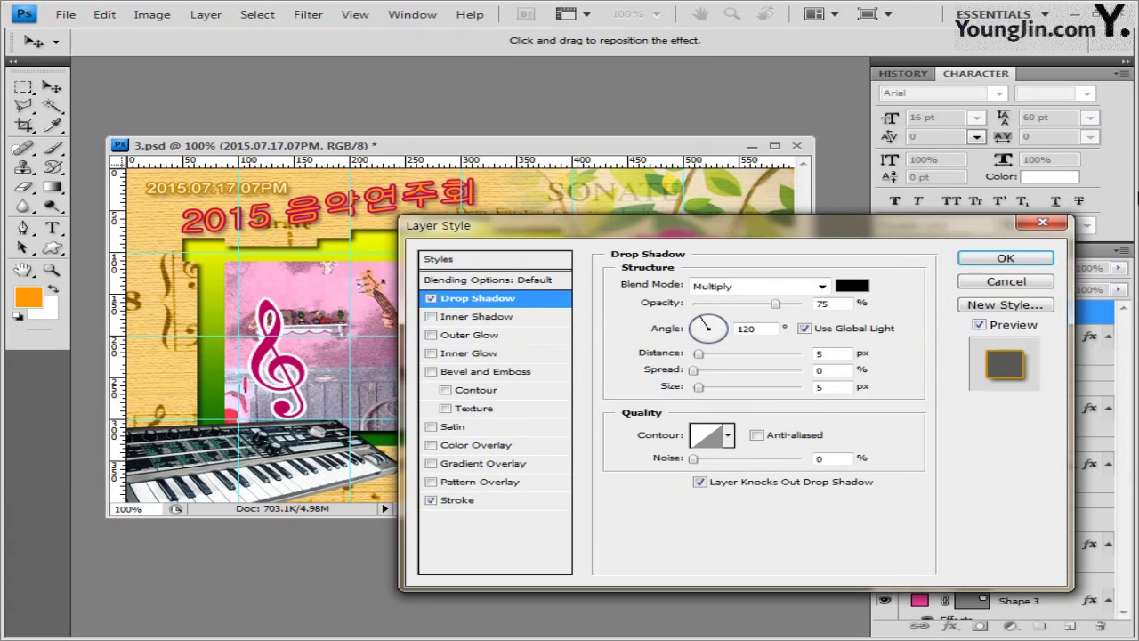
click(1014, 260)
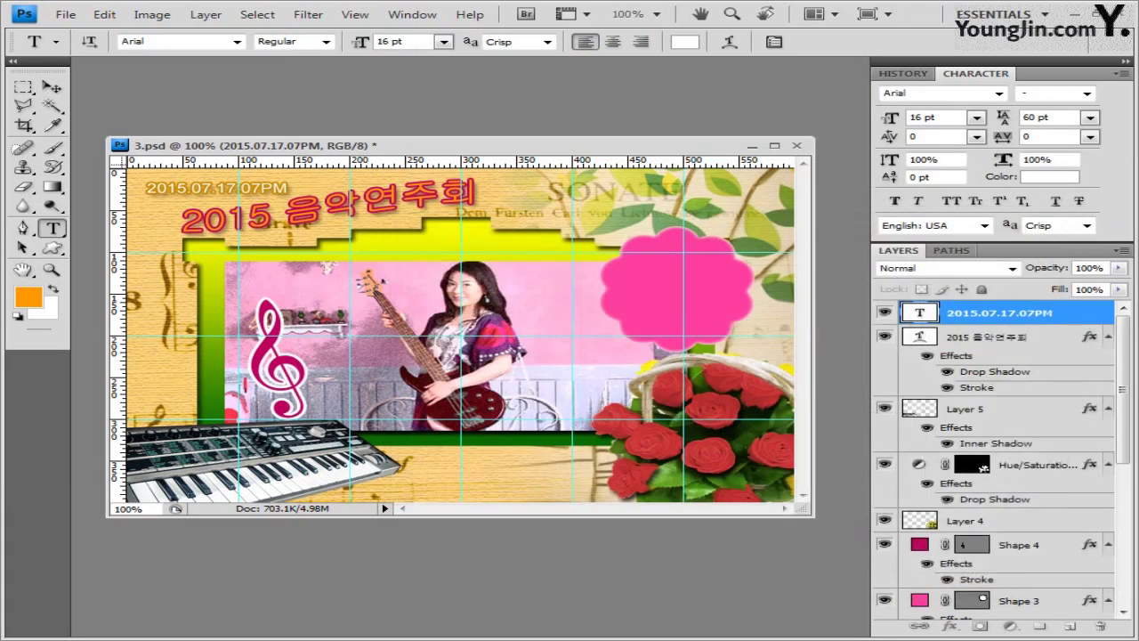
Nudge the 2015.07.17.07PM text a few pixels left and up, away from the title.
click(52, 88)
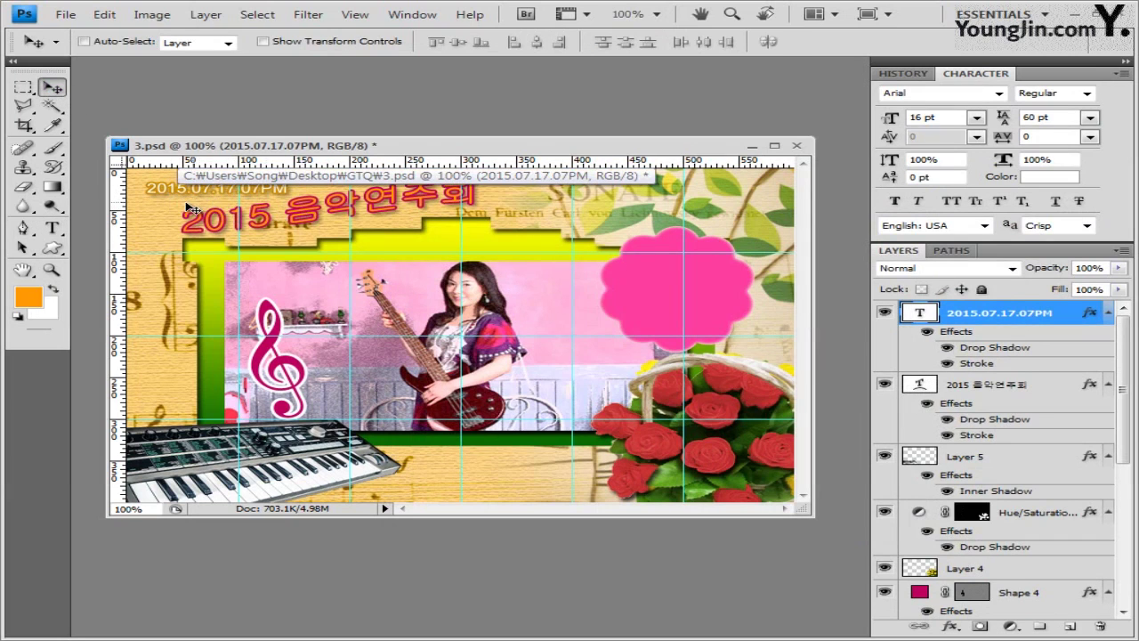
key(Left)
key(Left)
key(Left)
key(Left)
key(Up)
key(Up)
key(Up)
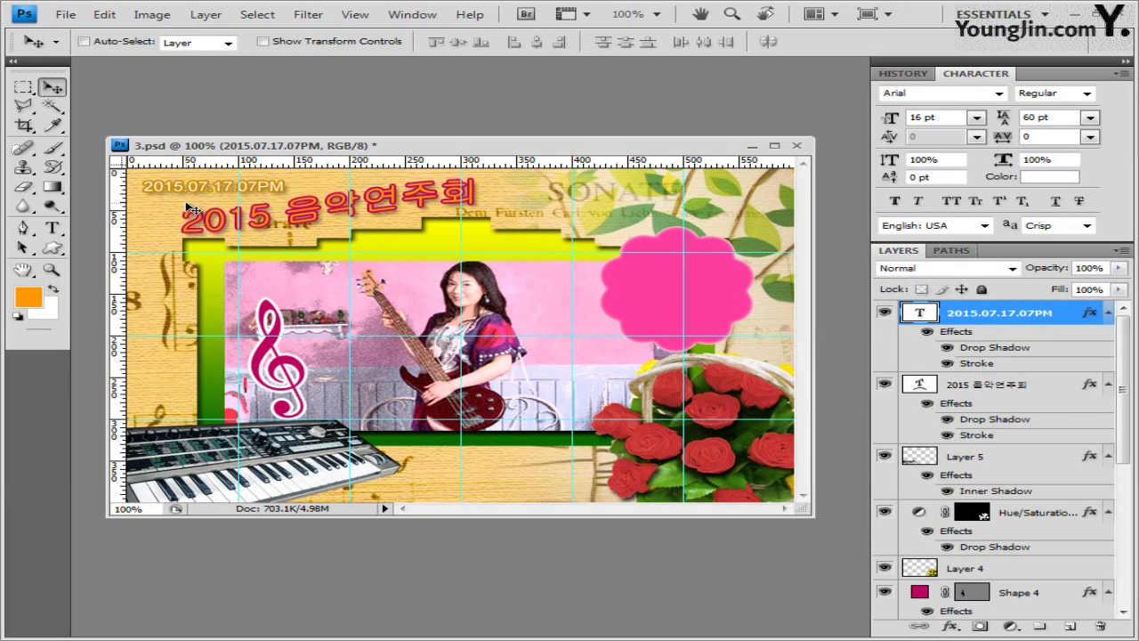
Start a centre-aligned horizontal text inside the pink flower shape with the font Arial Bold at 25 pt.
click(52, 228)
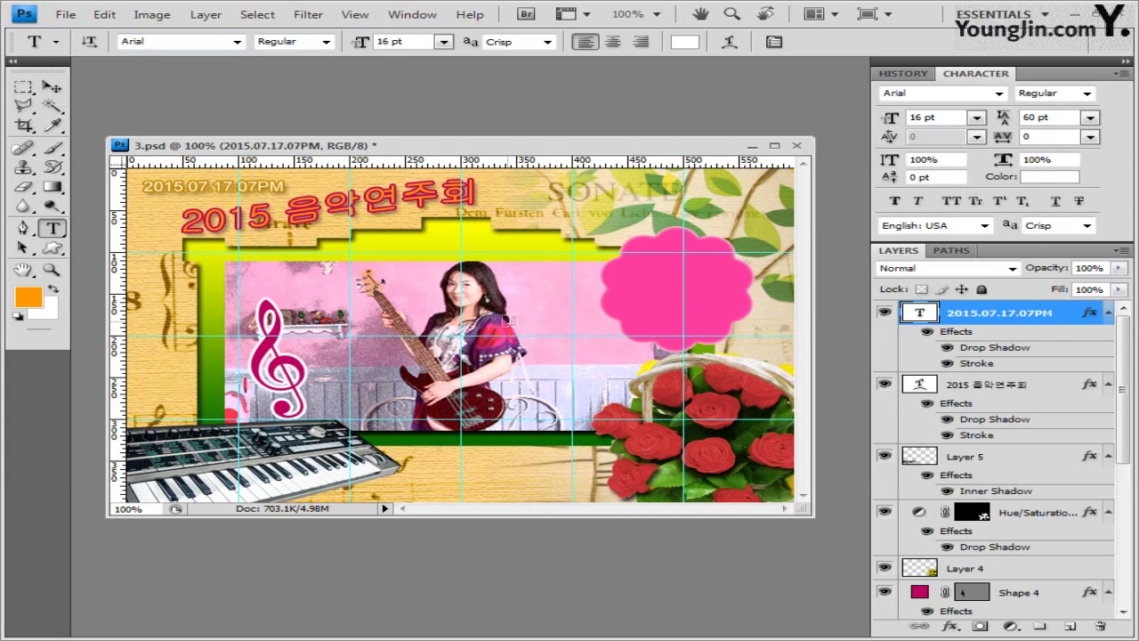
click(649, 272)
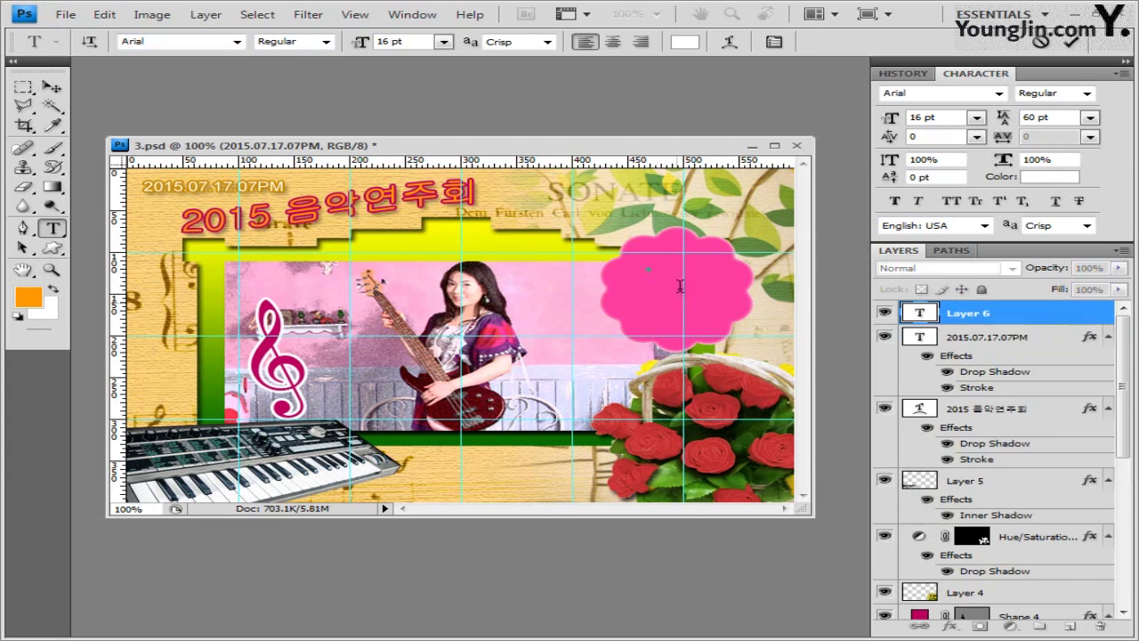
click(327, 42)
click(322, 153)
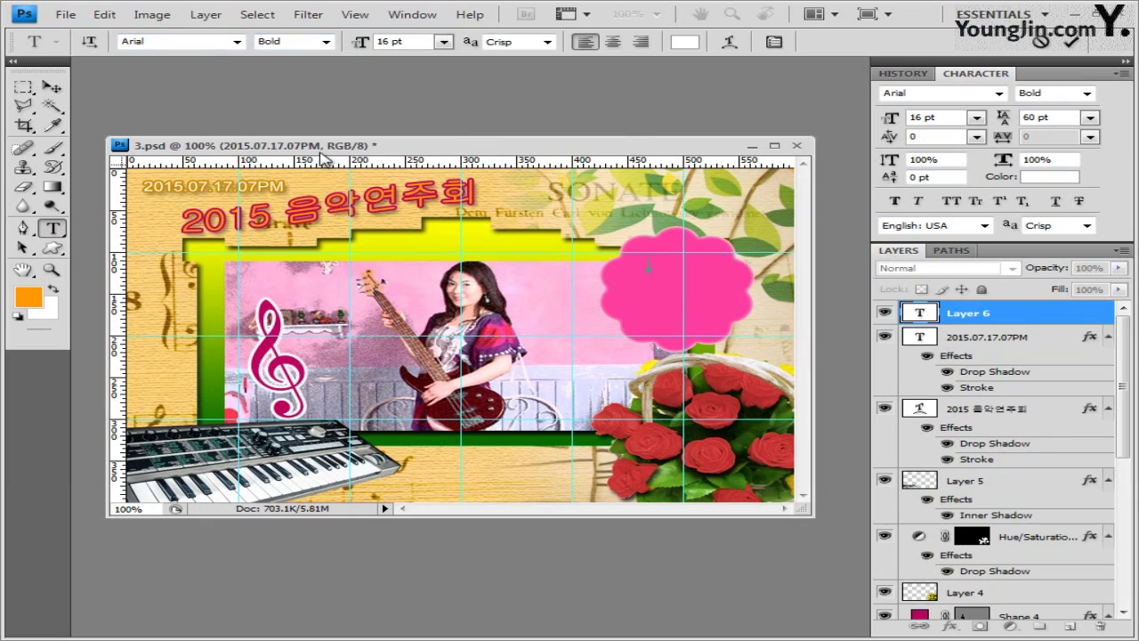
click(445, 42)
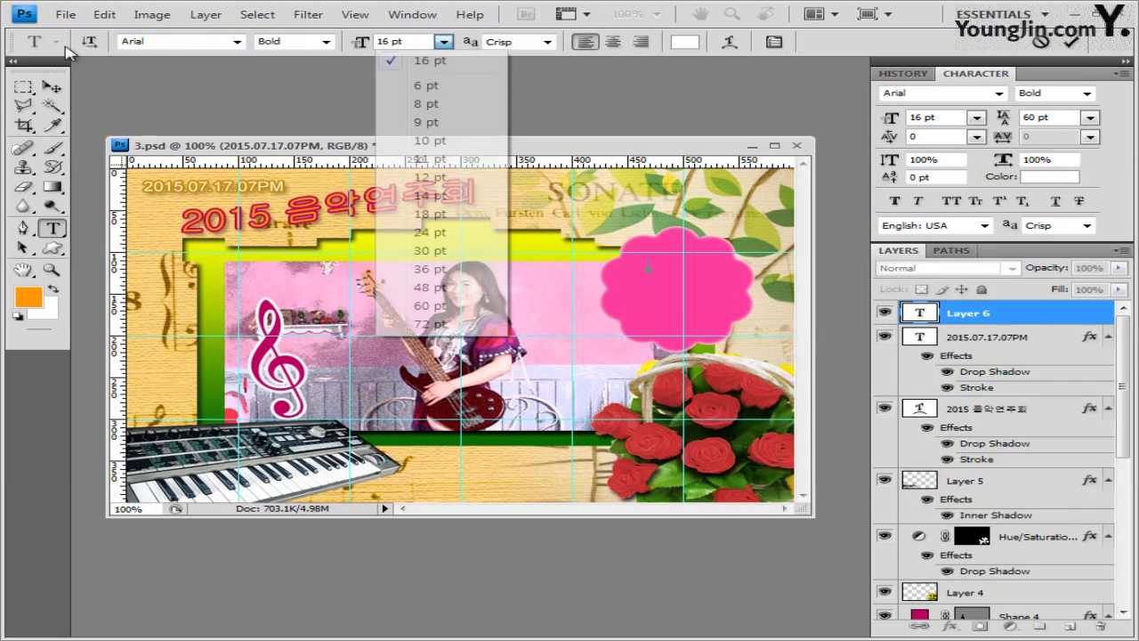
key(Down)
key(Down)
key(Return)
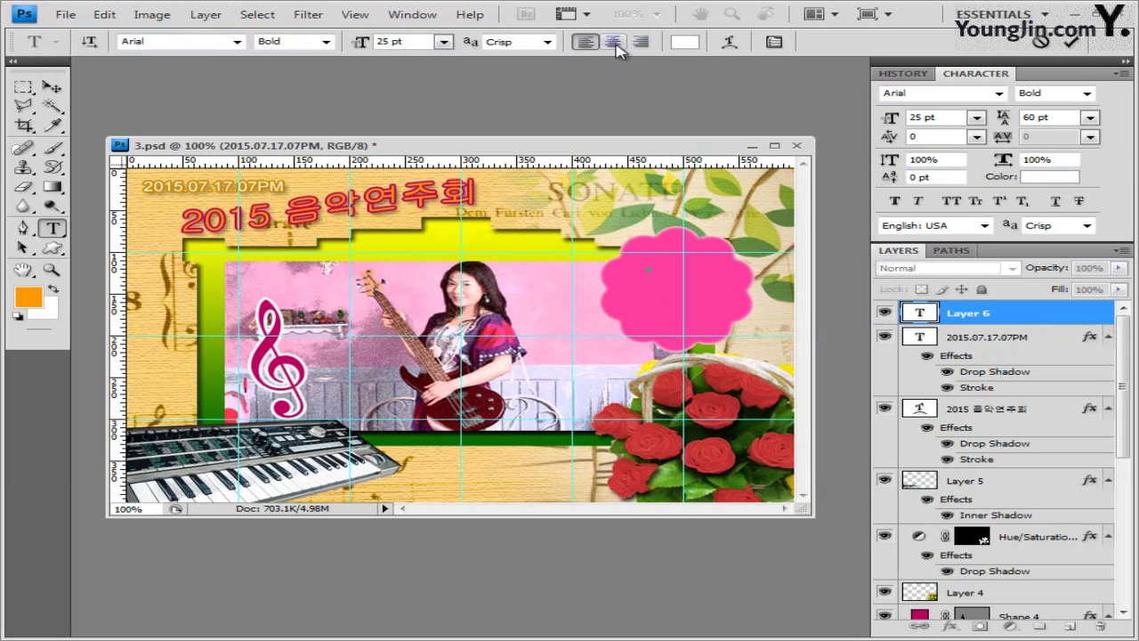
click(614, 43)
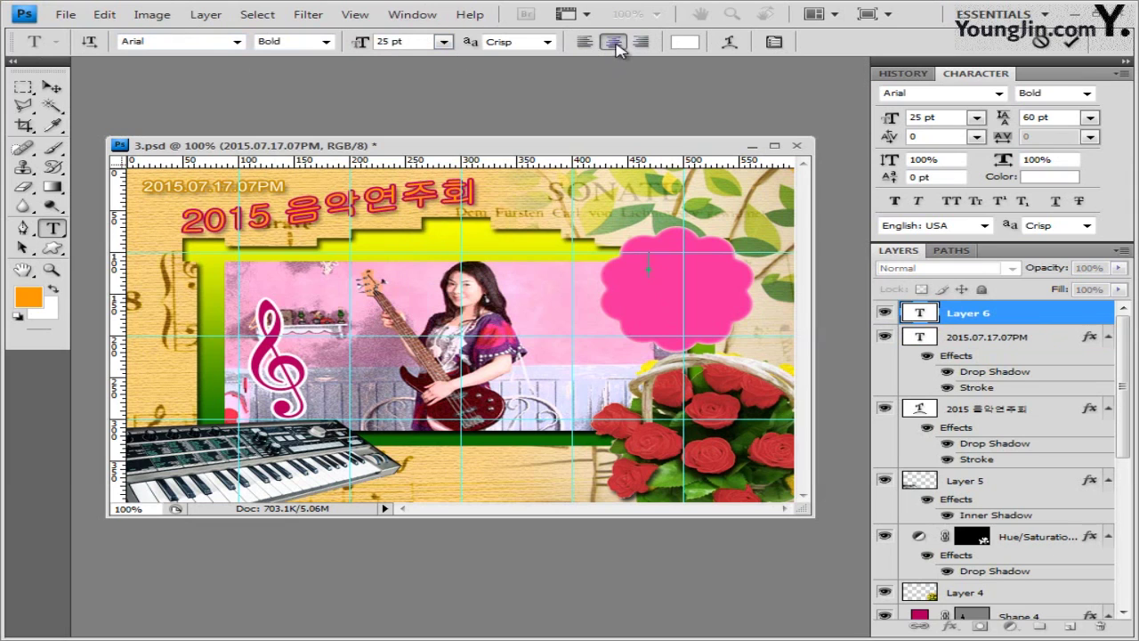
Keep the text colour white (ffffff) and enter "Music Concert" on two lines over the pink flower shape.
click(691, 42)
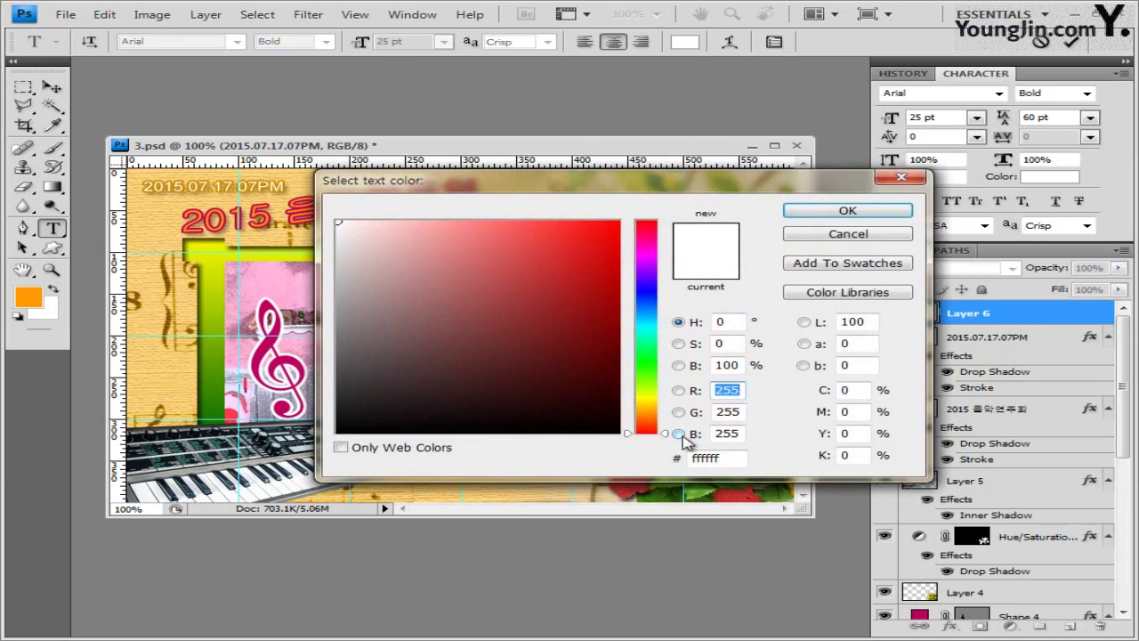
click(880, 212)
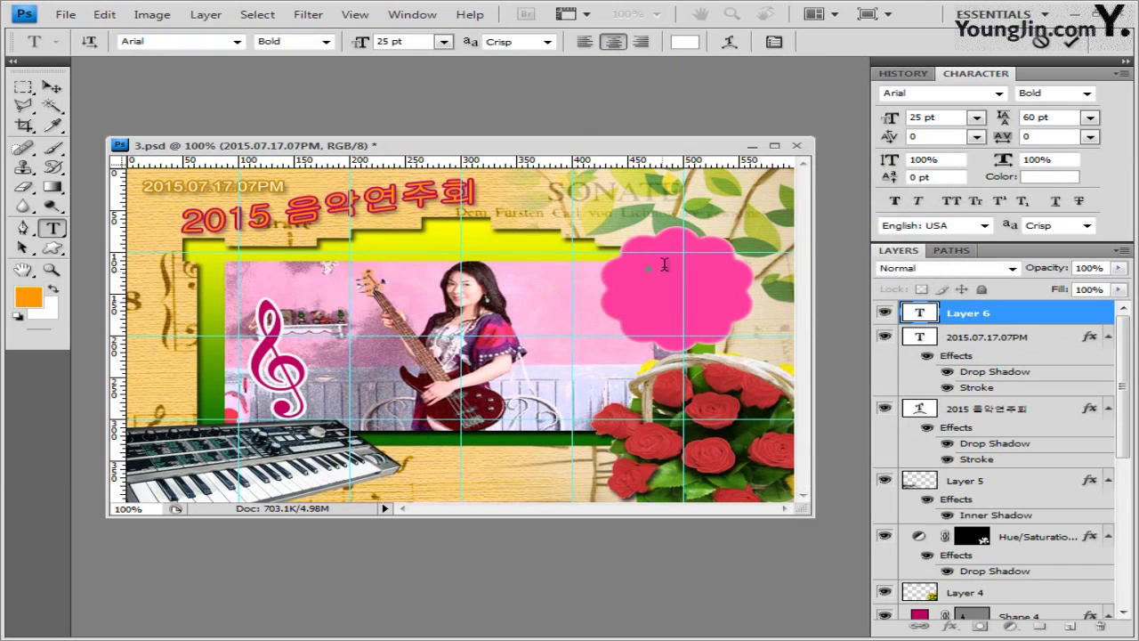
text(Music Concert)
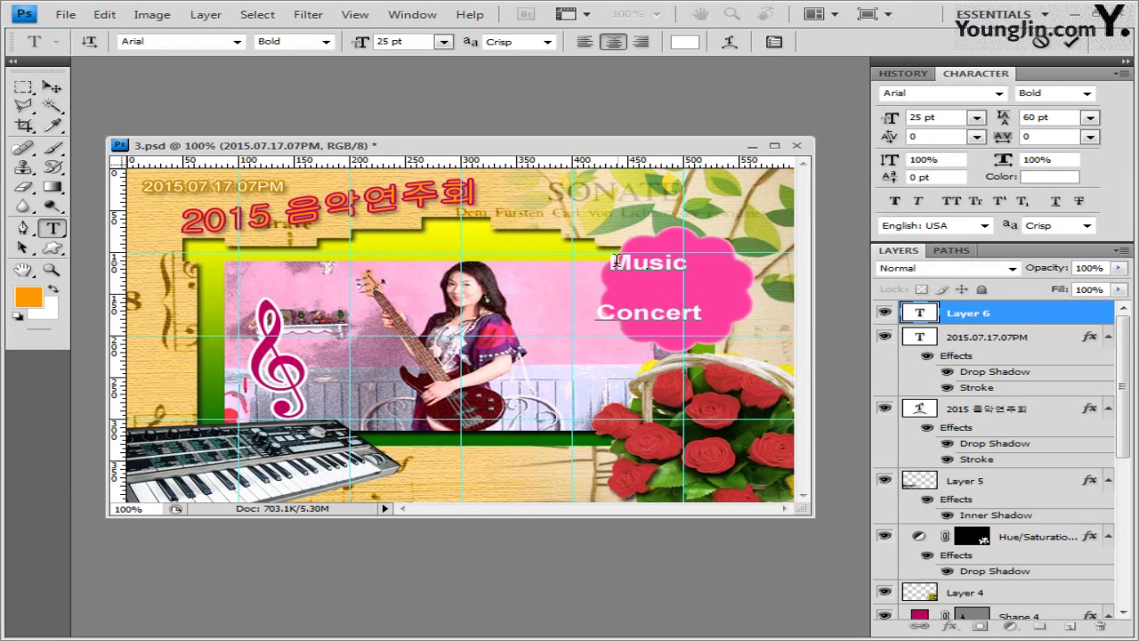
key(ctrl+a)
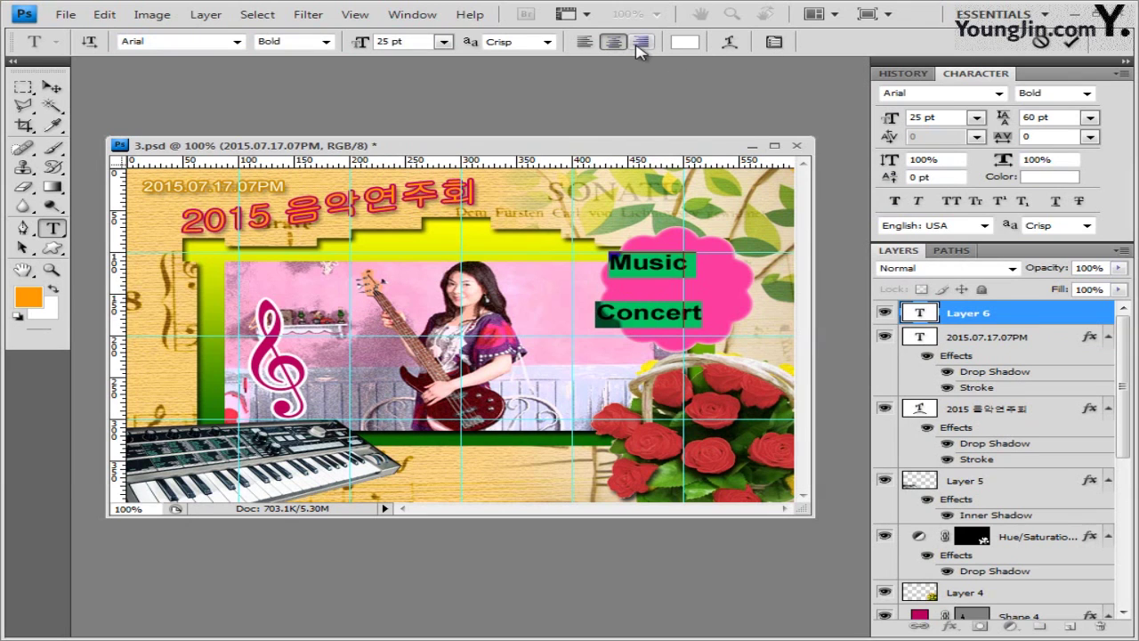
click(1024, 319)
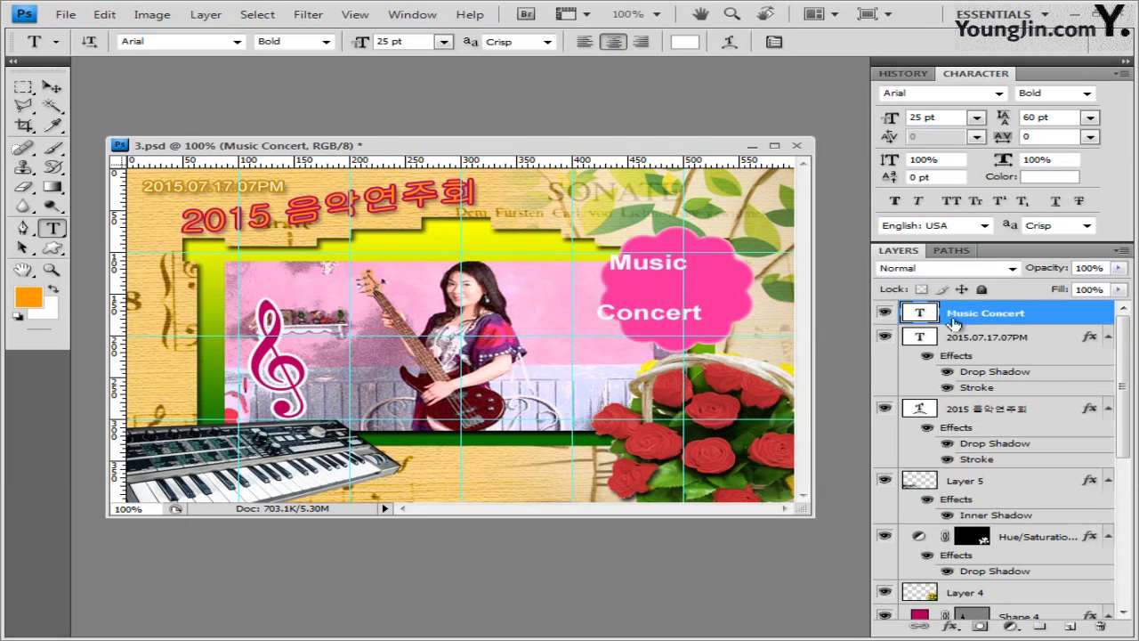
Add a Drop Shadow with the default settings to the Music Concert text layer.
click(950, 626)
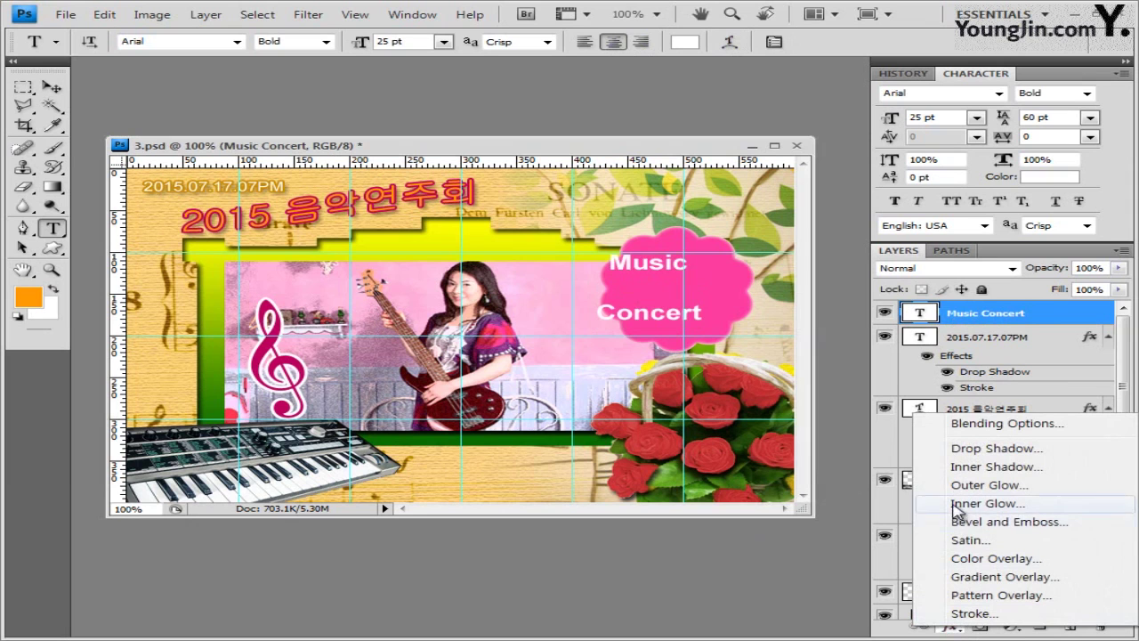
click(998, 449)
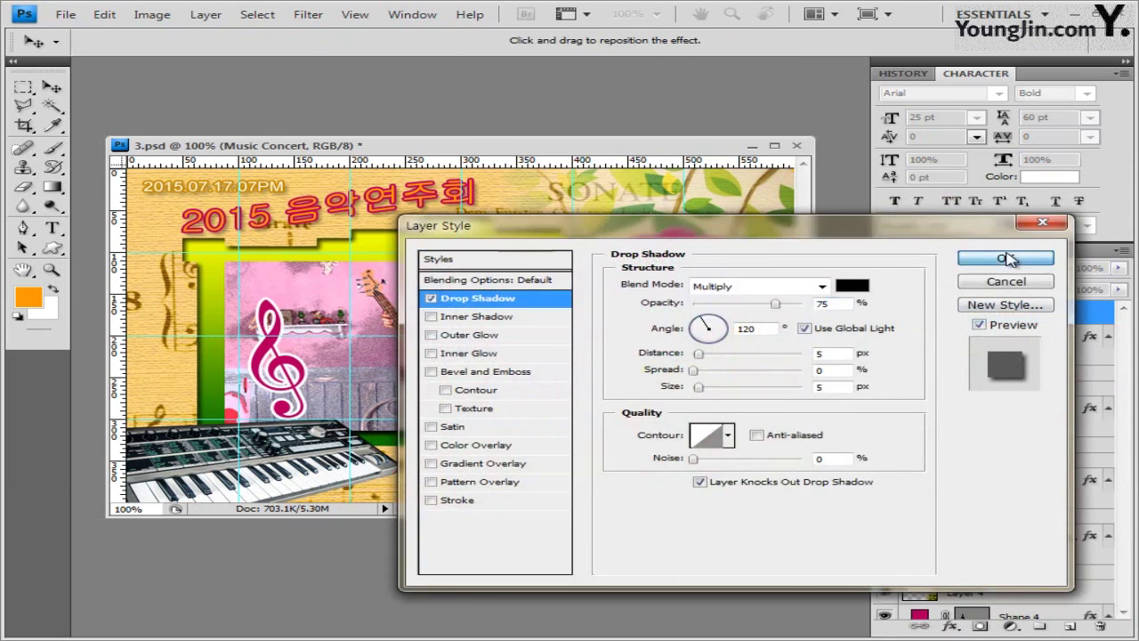
click(1006, 258)
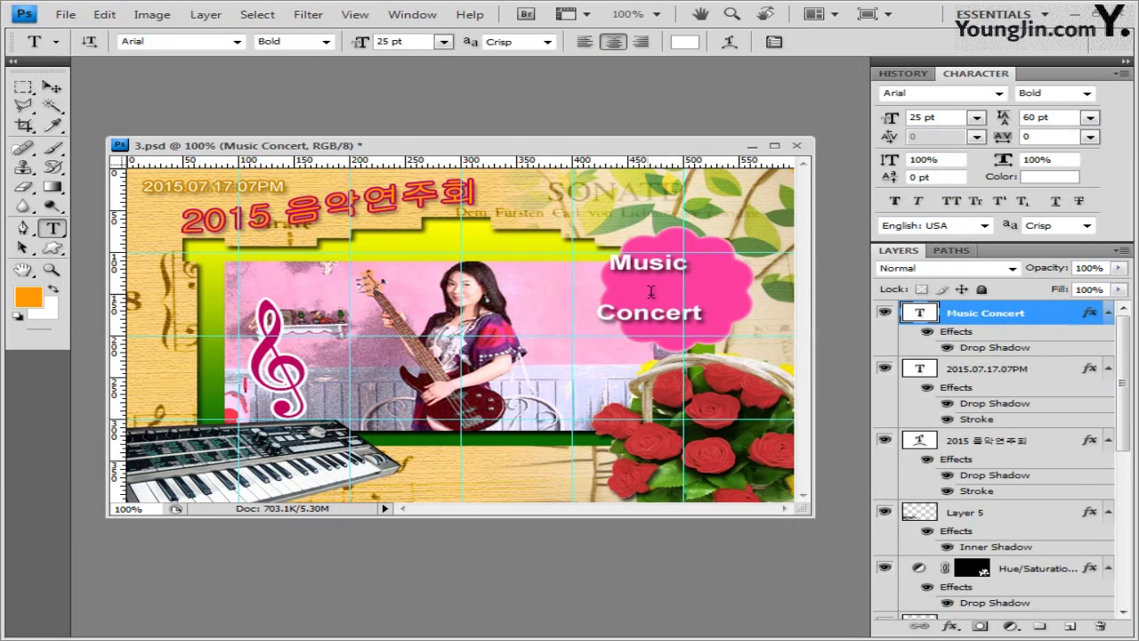
Warp the Music Concert text with the horizontal Bulge style at +50% bend.
click(730, 43)
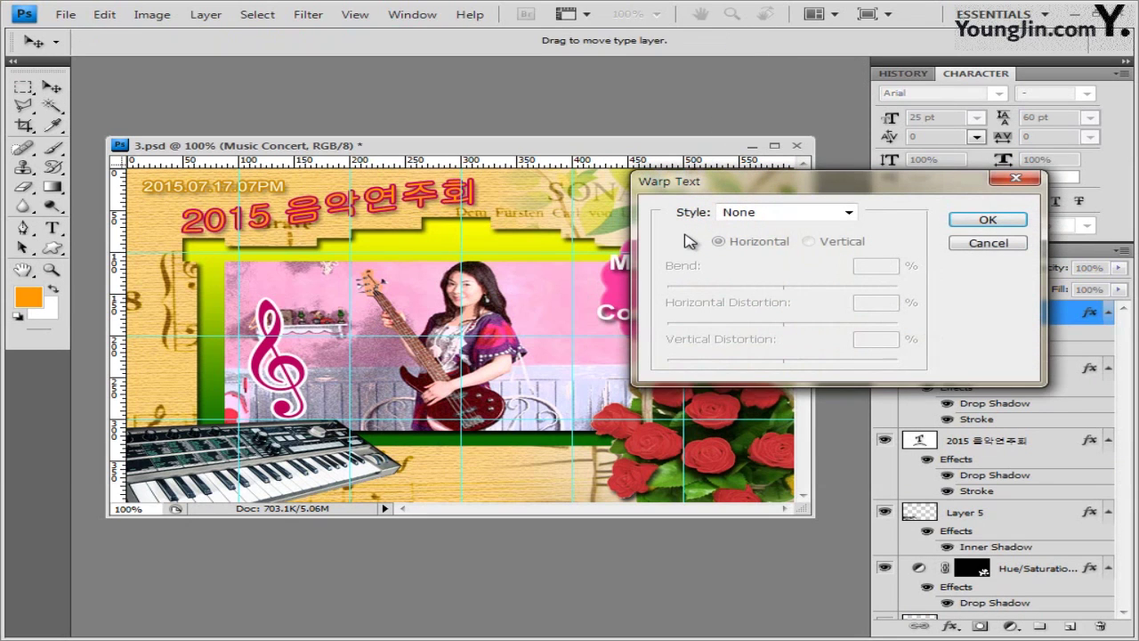
click(822, 215)
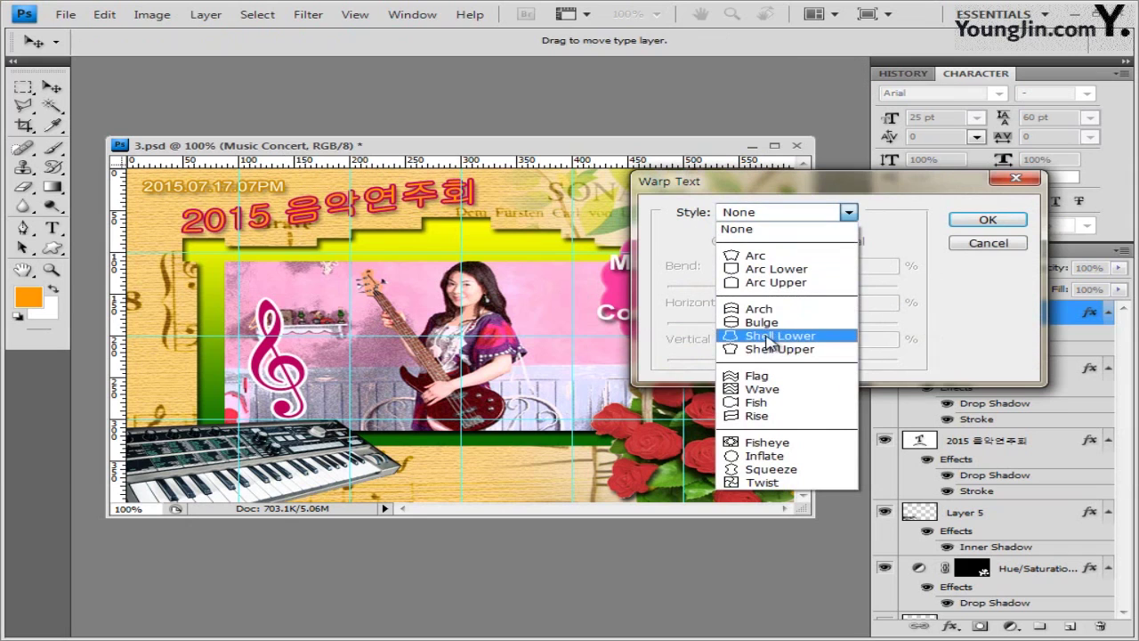
click(764, 322)
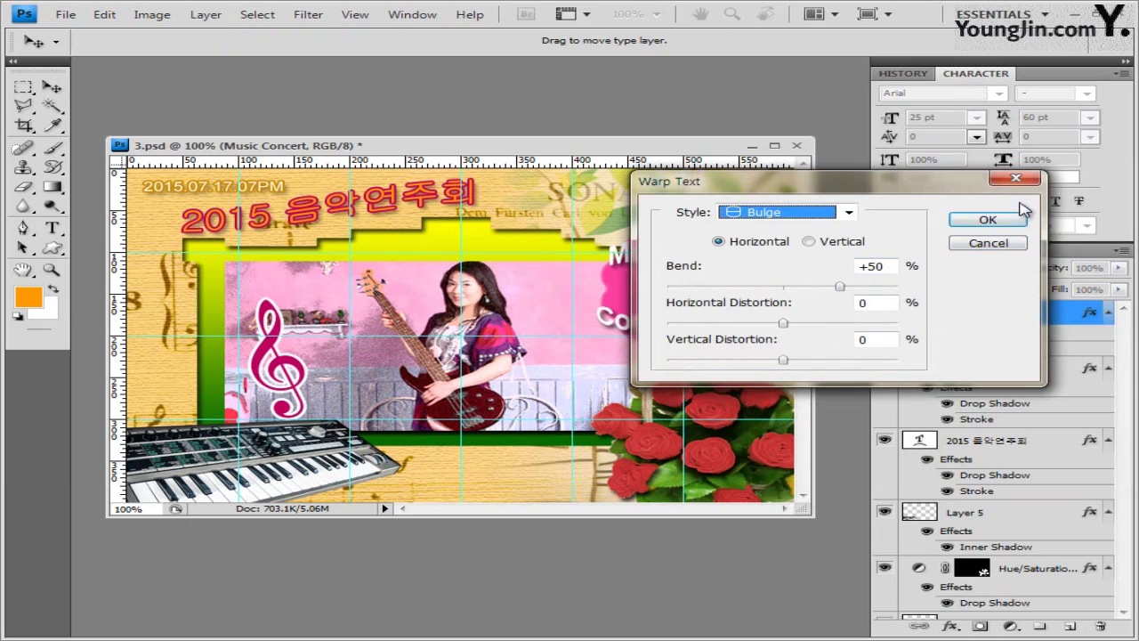
click(1003, 222)
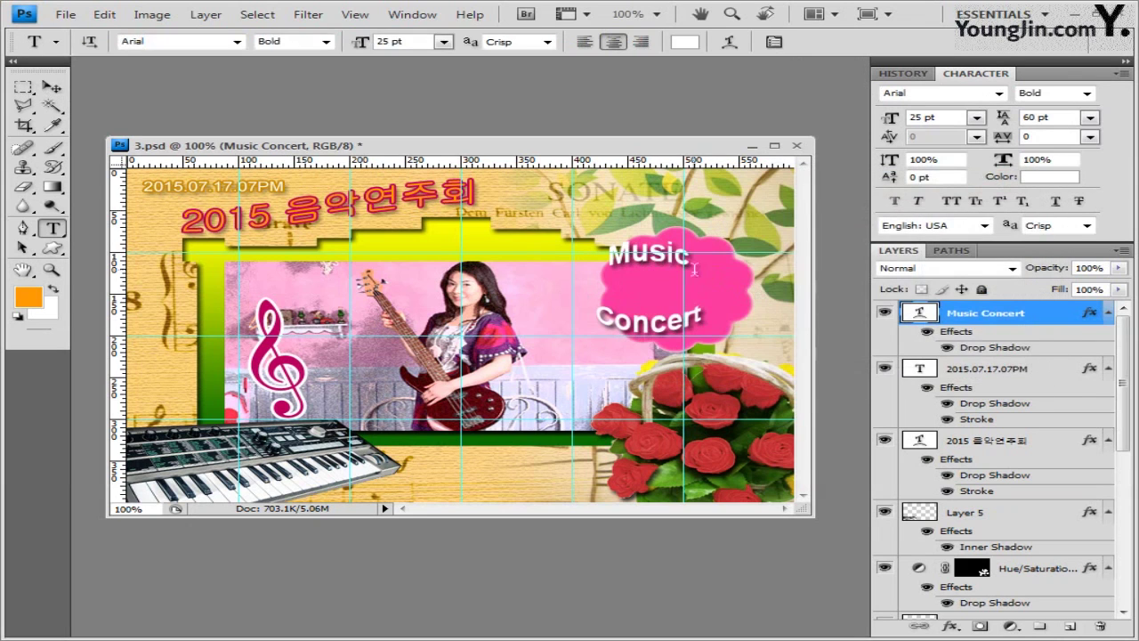
Centre the Music Concert text on the pink flower shape and set its leading to 30 pt.
click(52, 87)
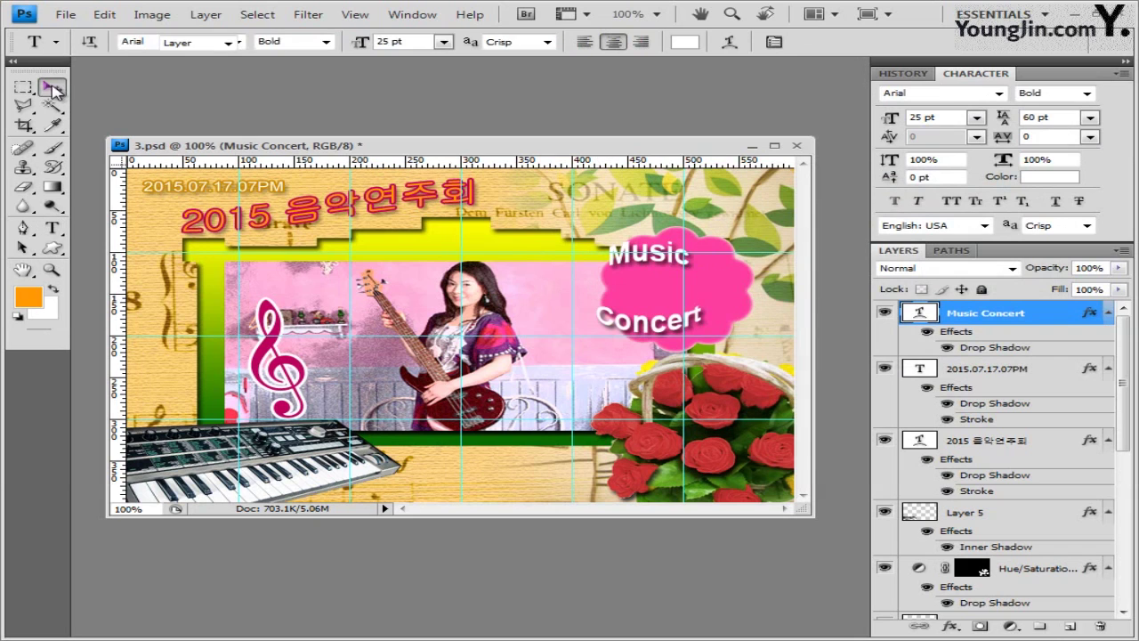
drag(647, 259, 674, 259)
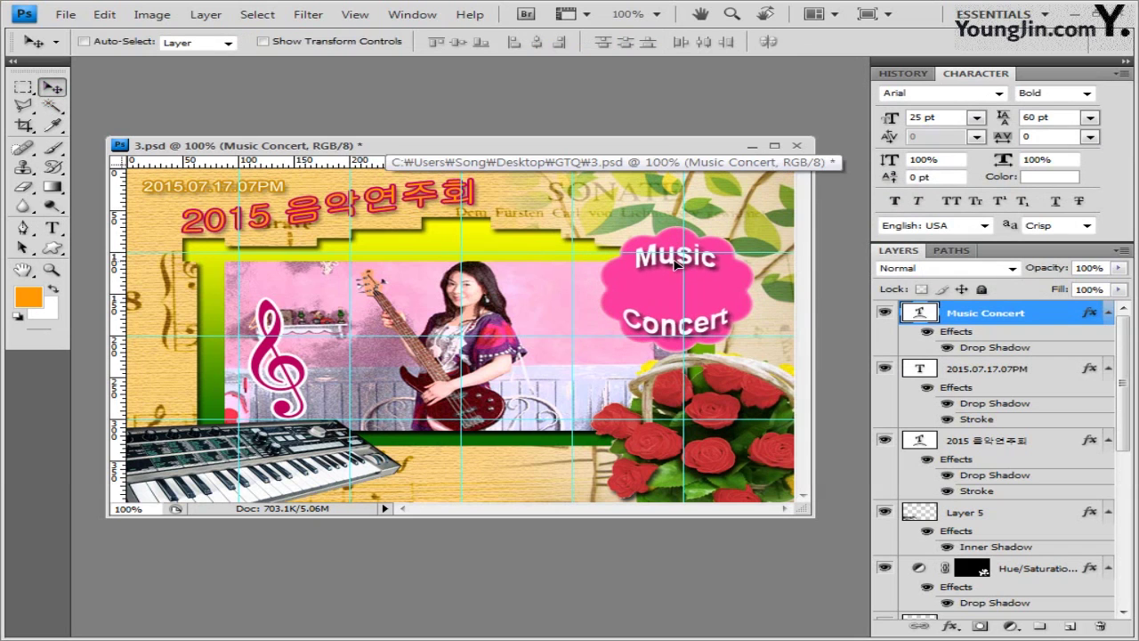
click(1091, 120)
click(1080, 142)
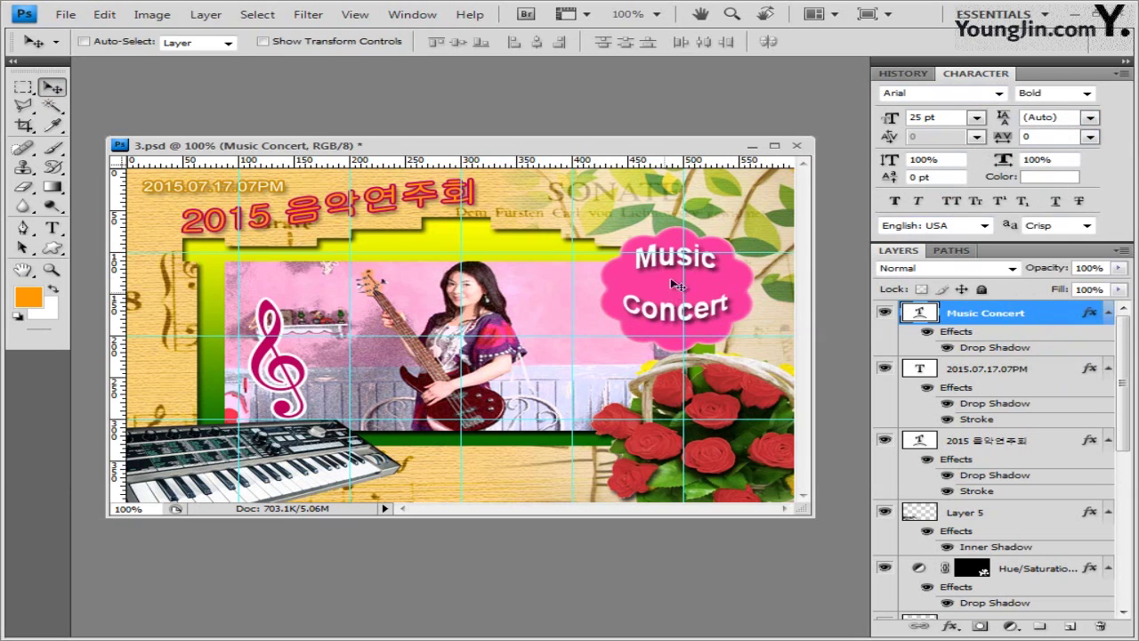
click(1090, 118)
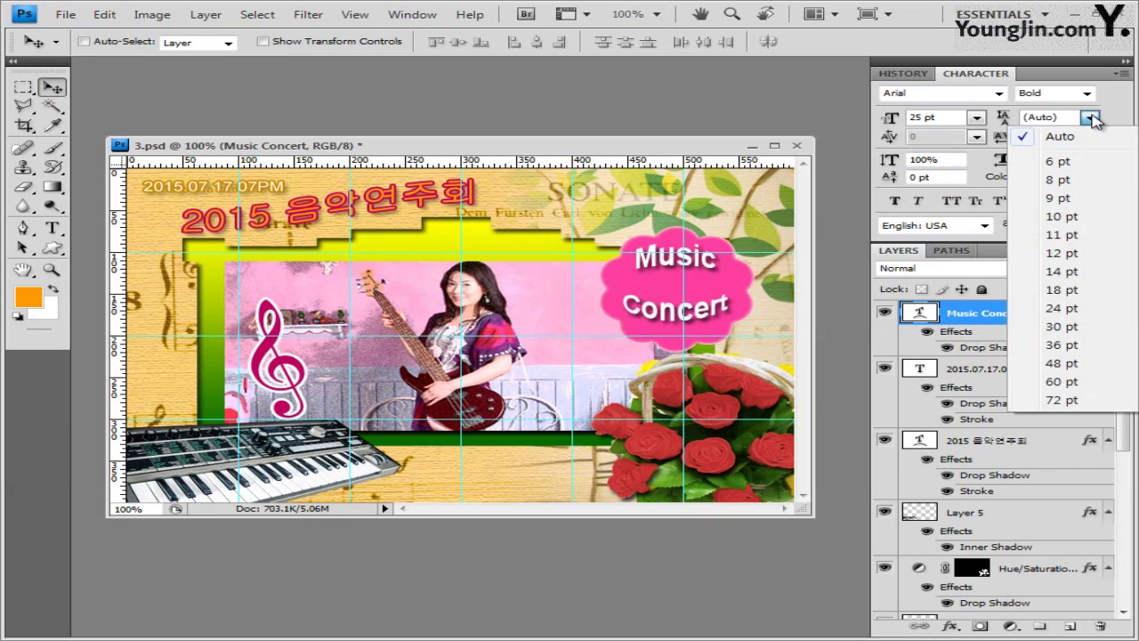
click(1082, 308)
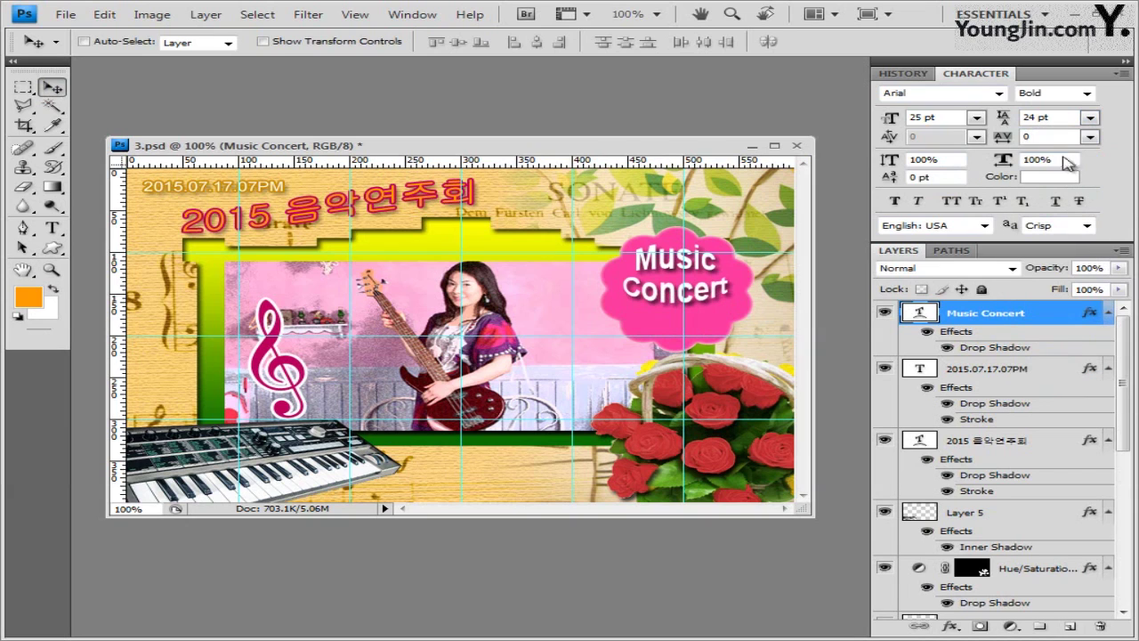
click(1068, 117)
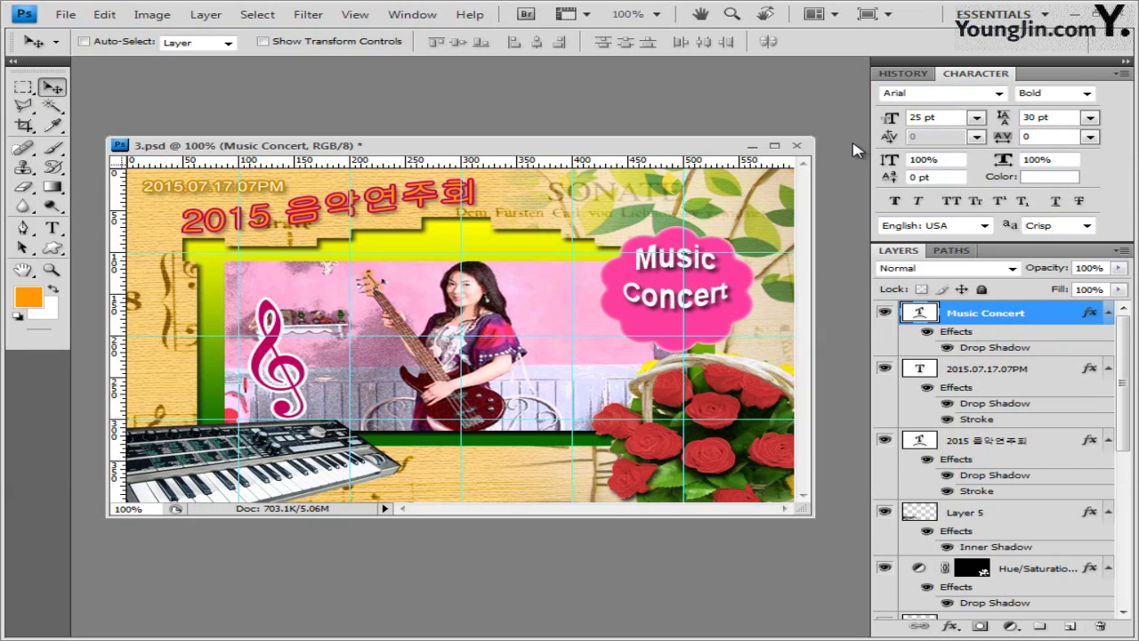
drag(675, 306, 680, 309)
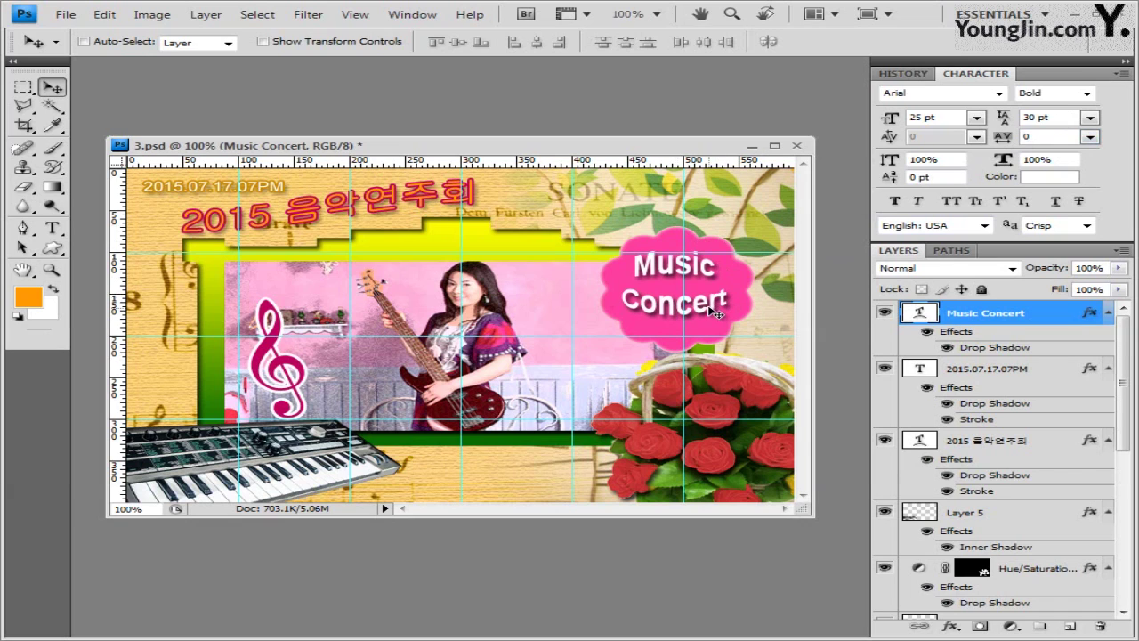
drag(715, 312, 713, 316)
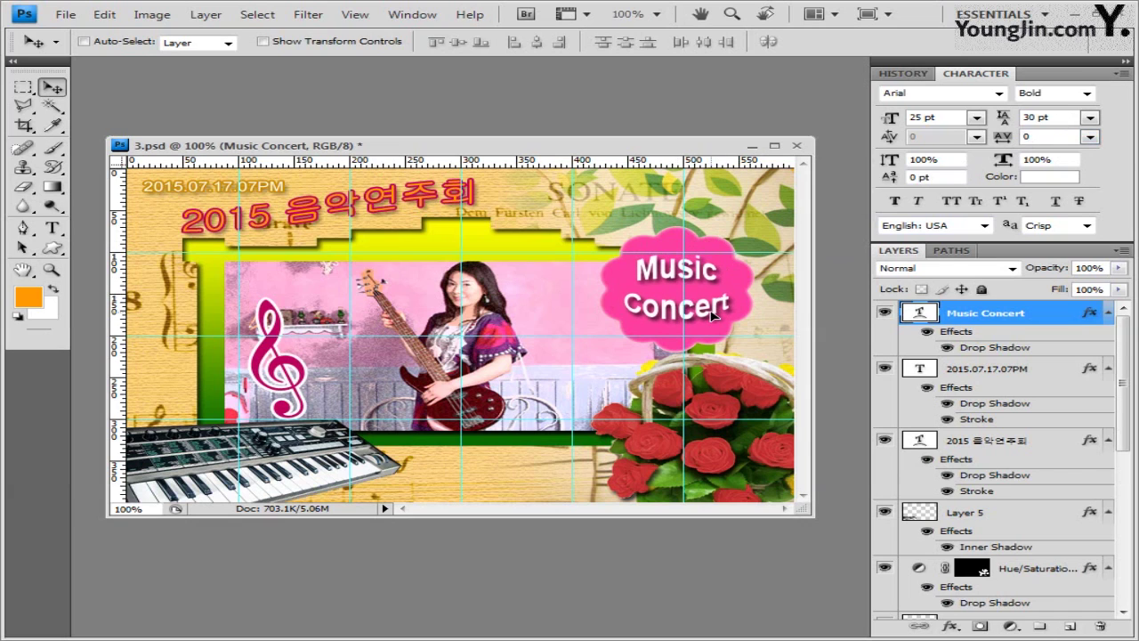
Add the white text "연주CD증정 이벤트" in 굴림 at 30 pt along the lower edge of the image, between the keyboard and the roses.
click(57, 229)
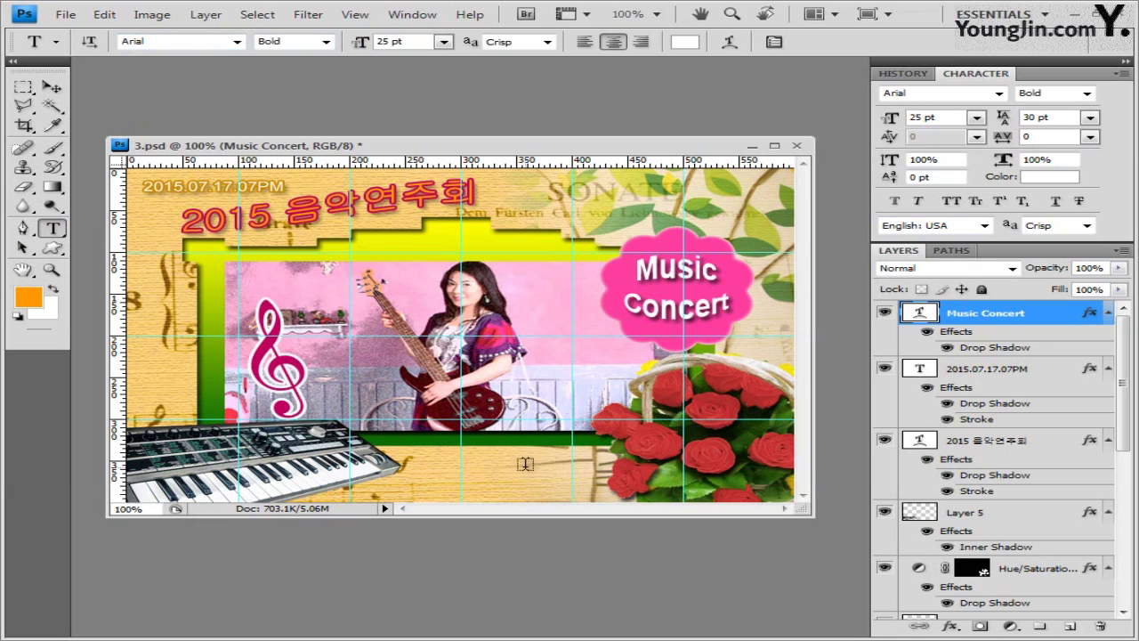
click(442, 486)
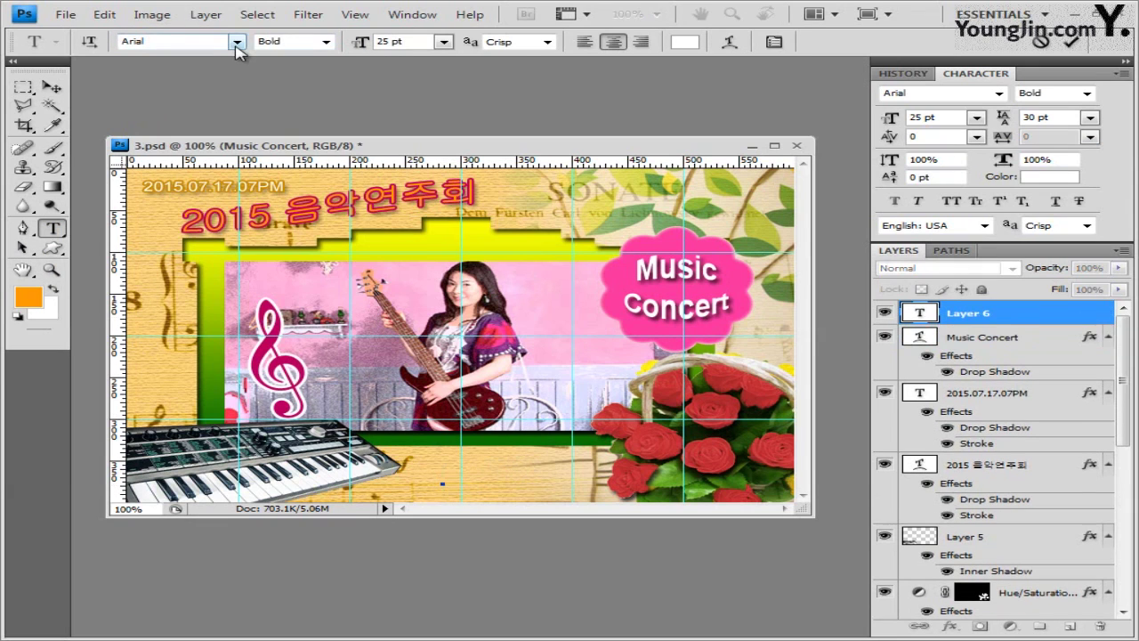
click(237, 42)
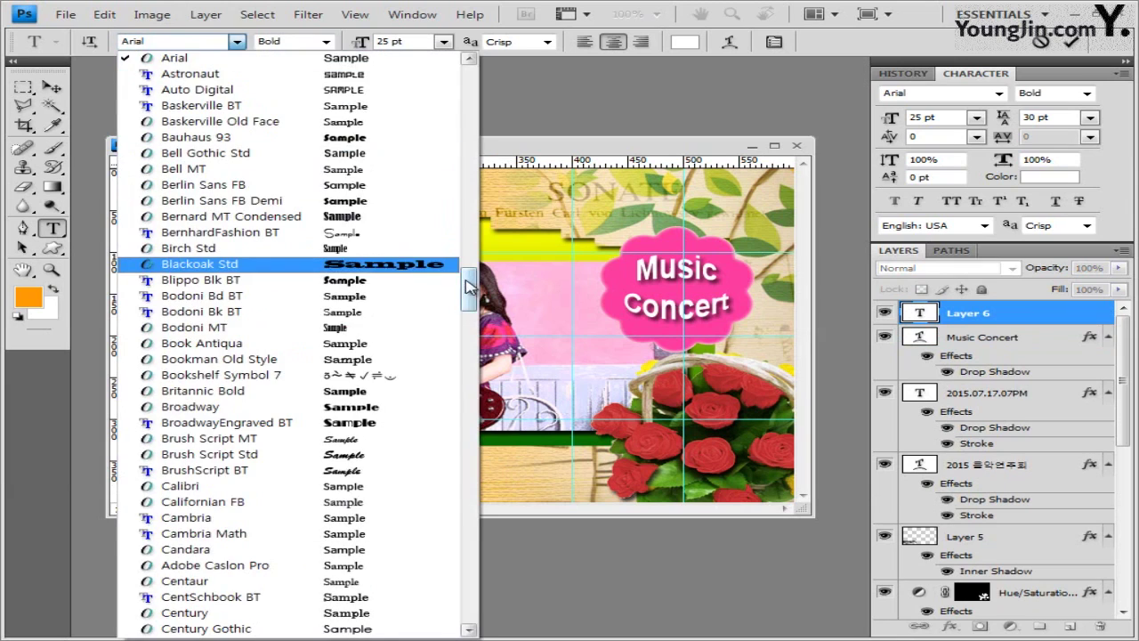
drag(469, 65, 470, 125)
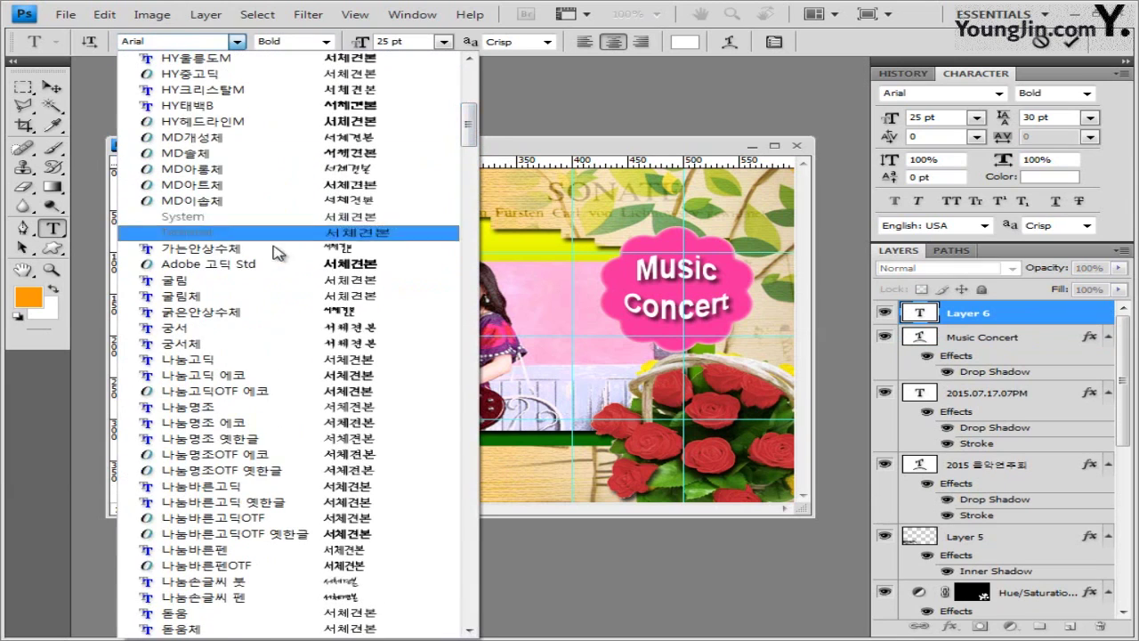
click(275, 282)
click(425, 41)
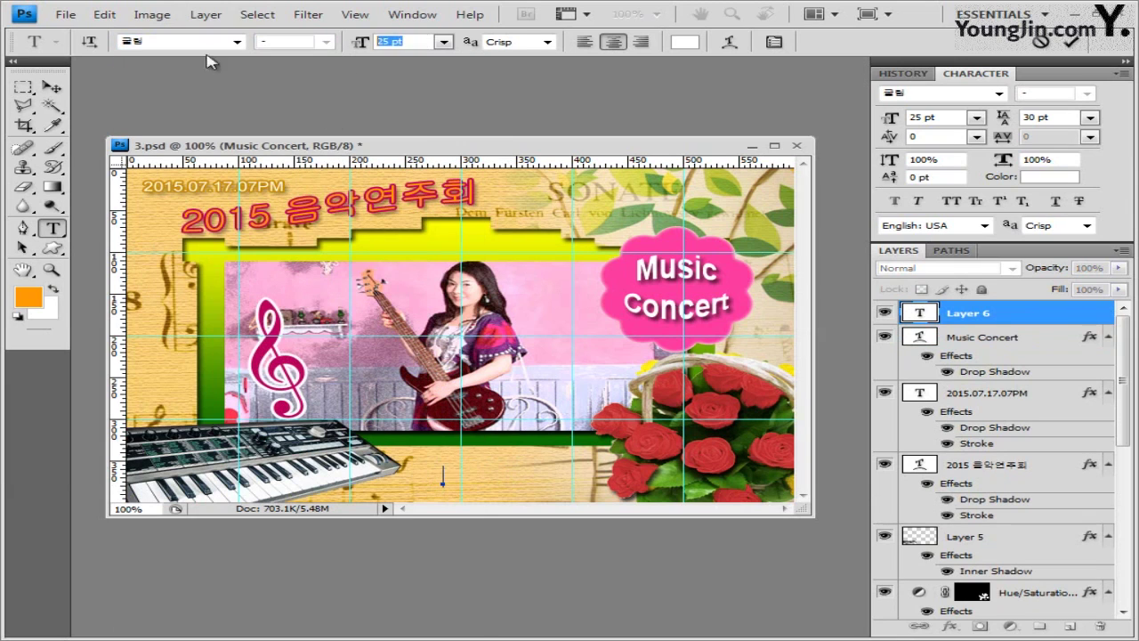
text(30)
text(CD 증정 이벤트)
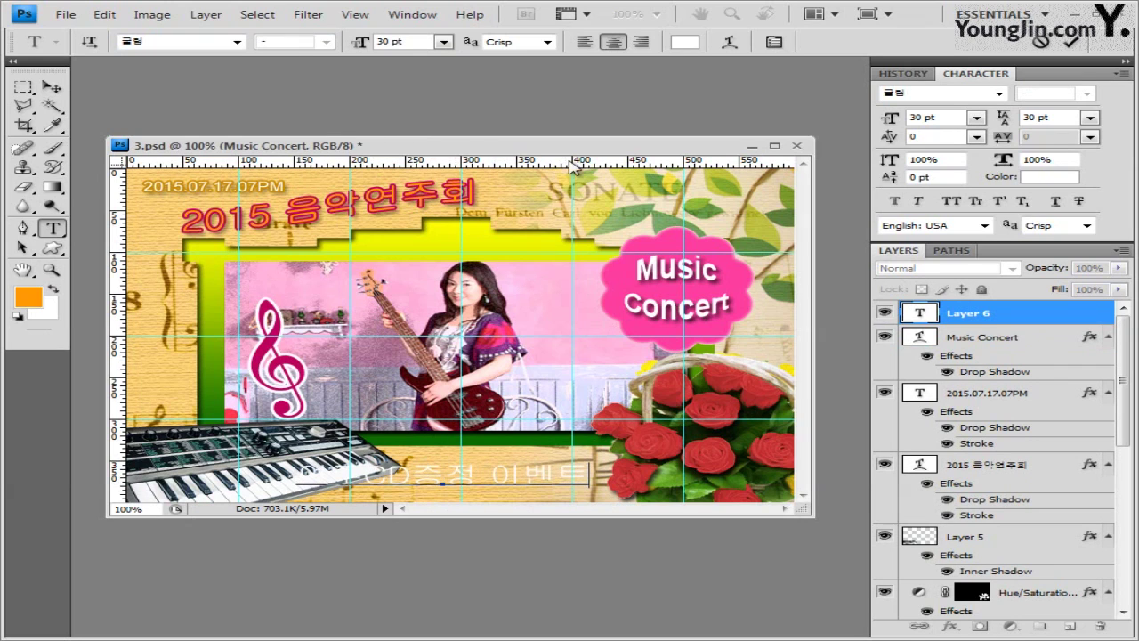
click(979, 322)
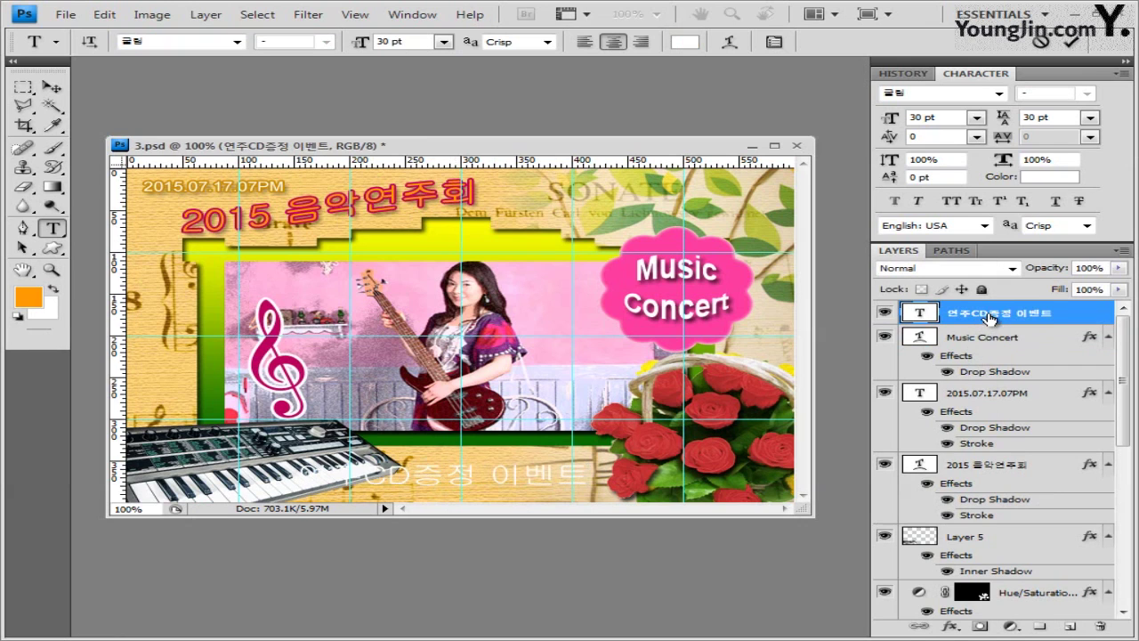
Add a 2 px outside Stroke in colour 096200 to the 연주CD증정 이벤트 text layer.
click(957, 628)
click(934, 605)
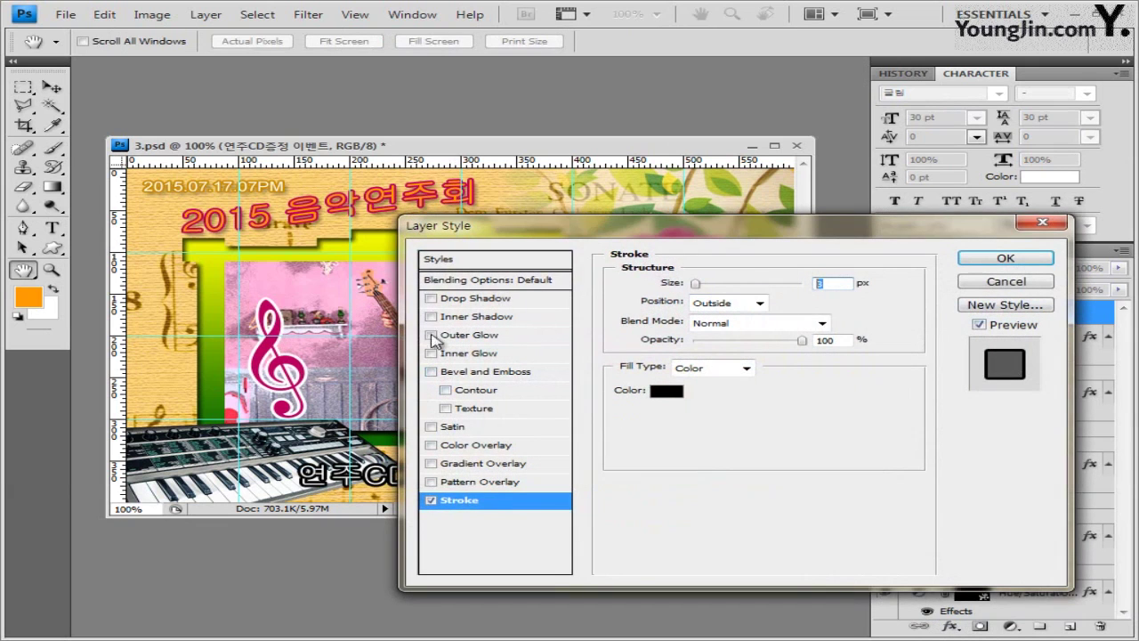
text(2)
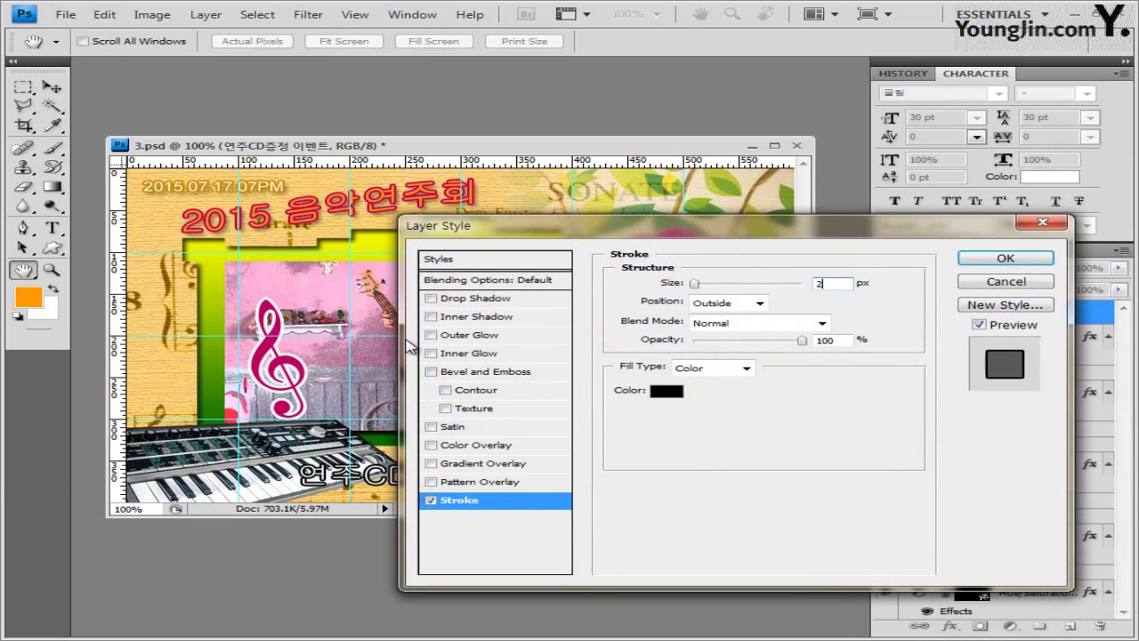
click(668, 391)
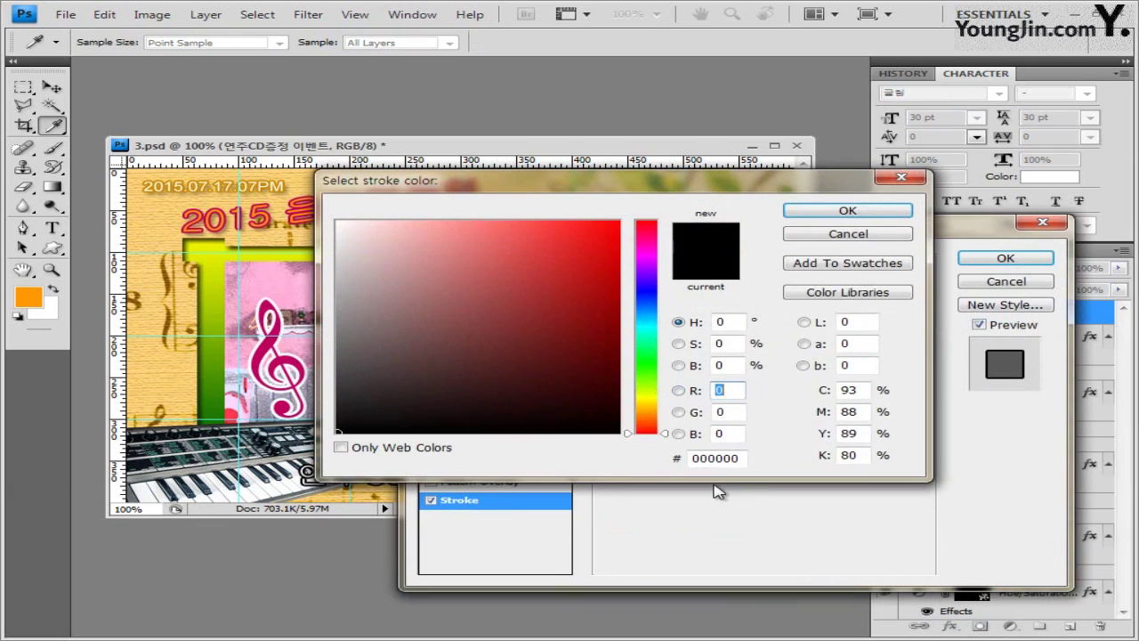
click(735, 458)
text(09)
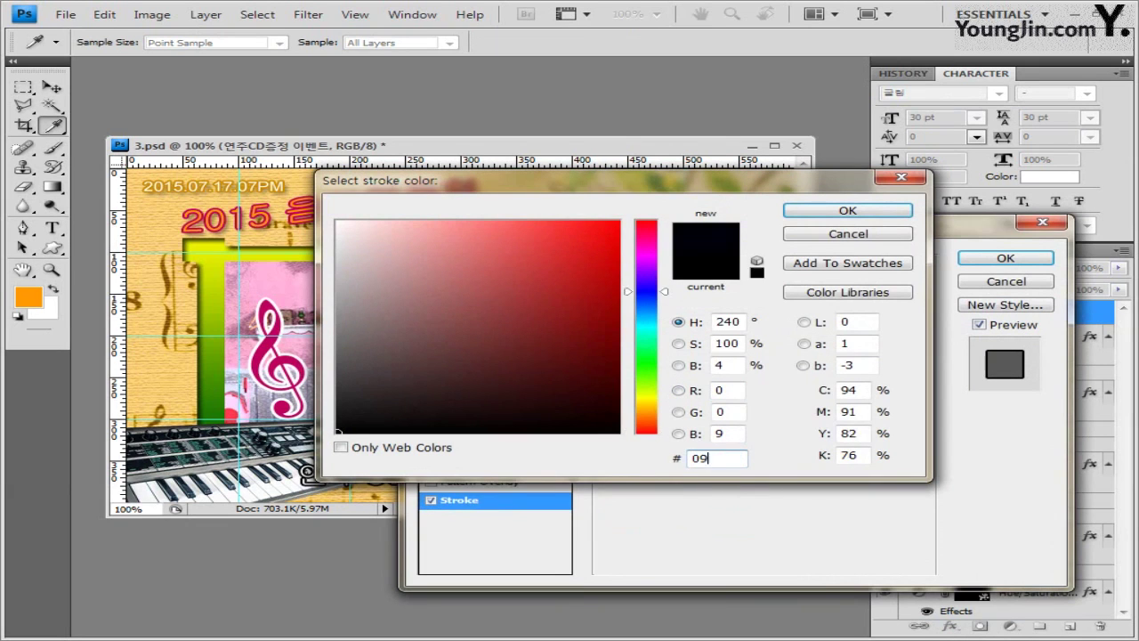
key(BackSpace)
text(96200)
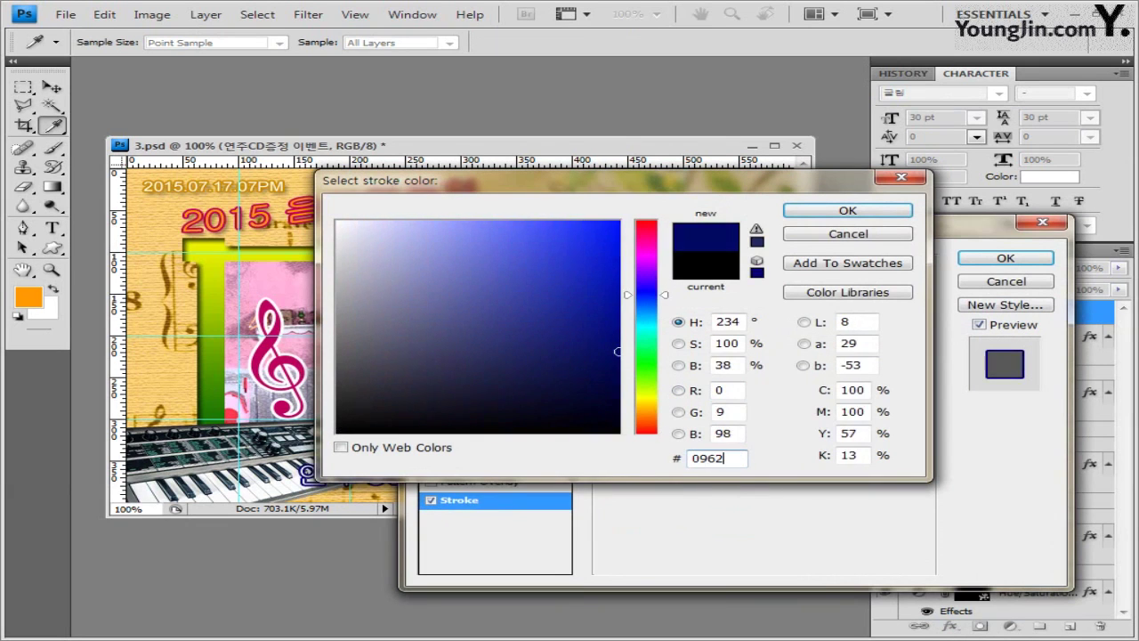
click(850, 214)
Add a default Drop Shadow to the 연주CD증정 이벤트 text and move it right, clear of the keyboard and partly over the roses.
click(515, 307)
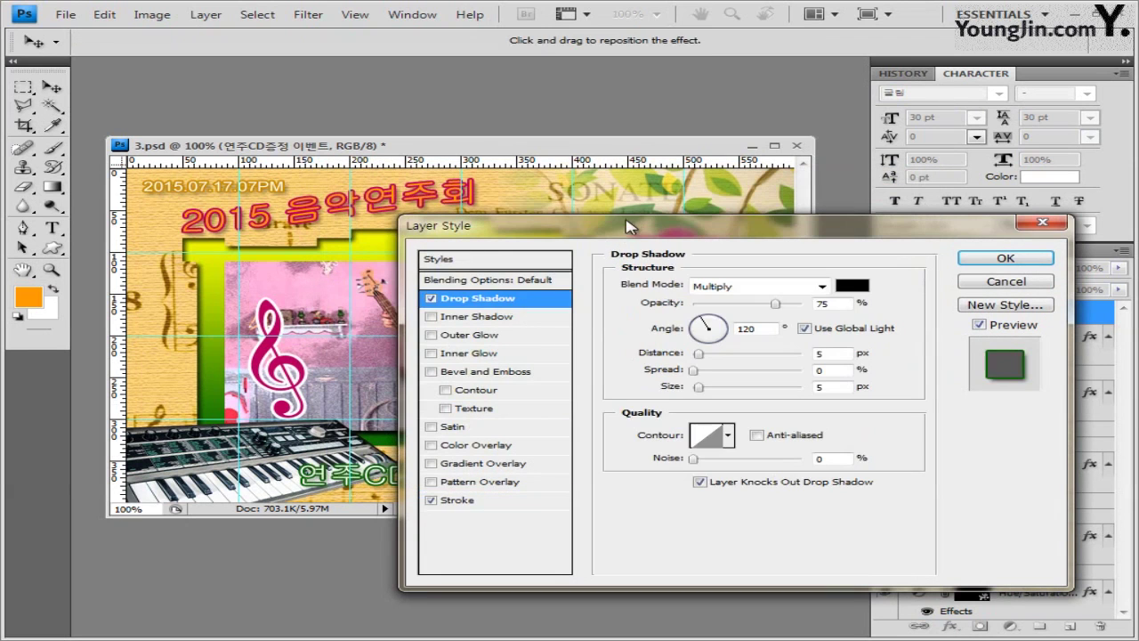
mouse_move(633, 225)
mouse_down()
mouse_move(760, 226)
mouse_move(707, 134)
mouse_move(498, 95)
mouse_up()
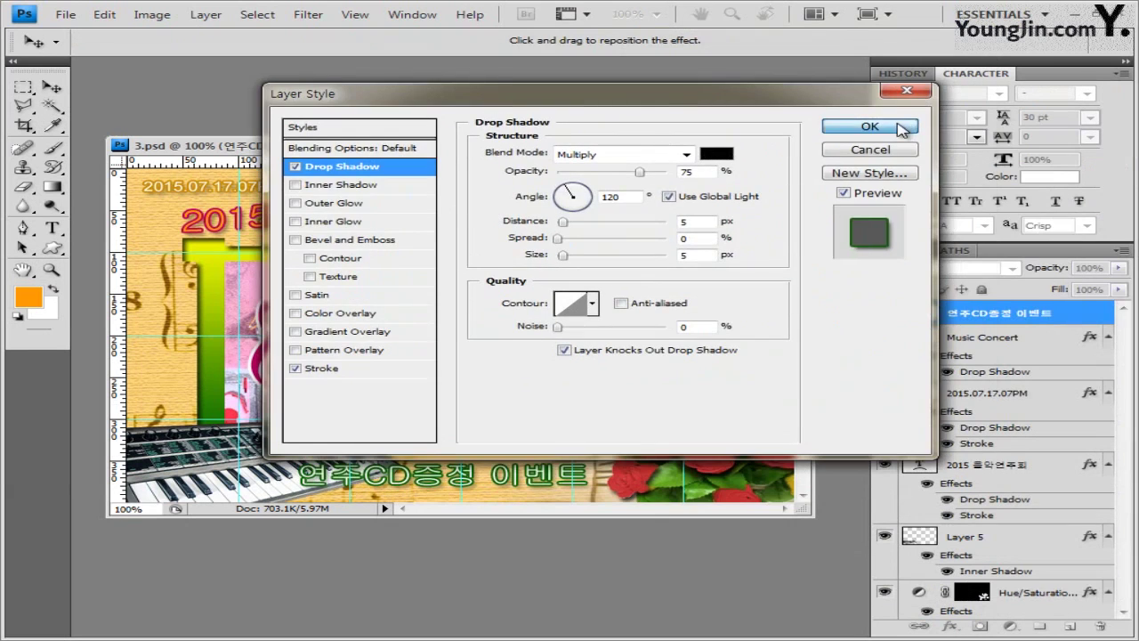
click(899, 127)
click(55, 86)
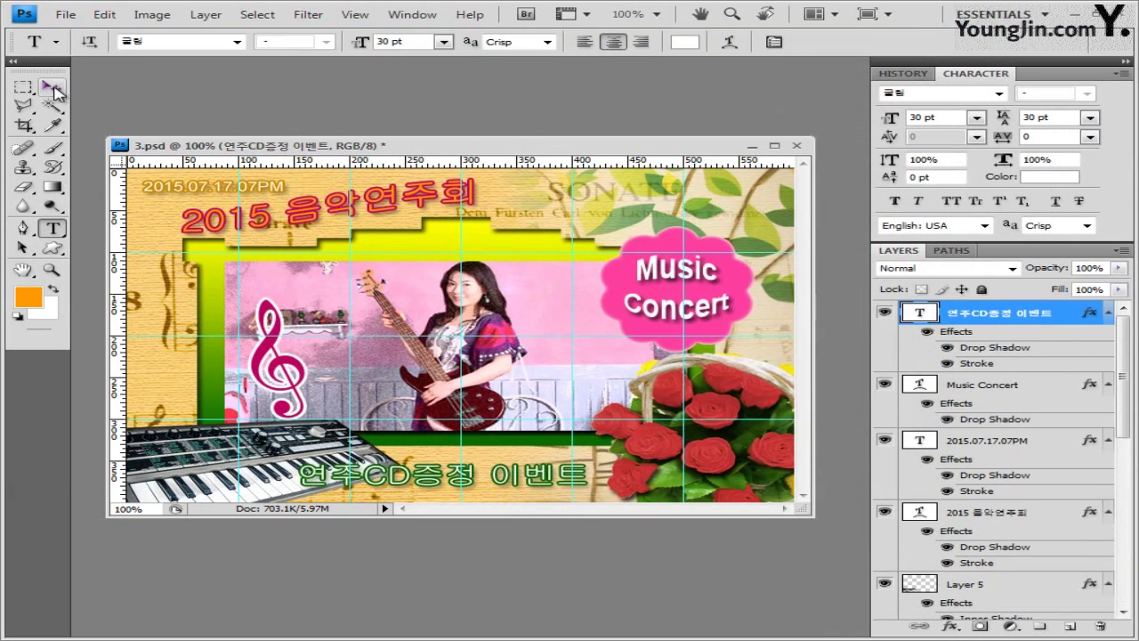
drag(461, 482, 561, 483)
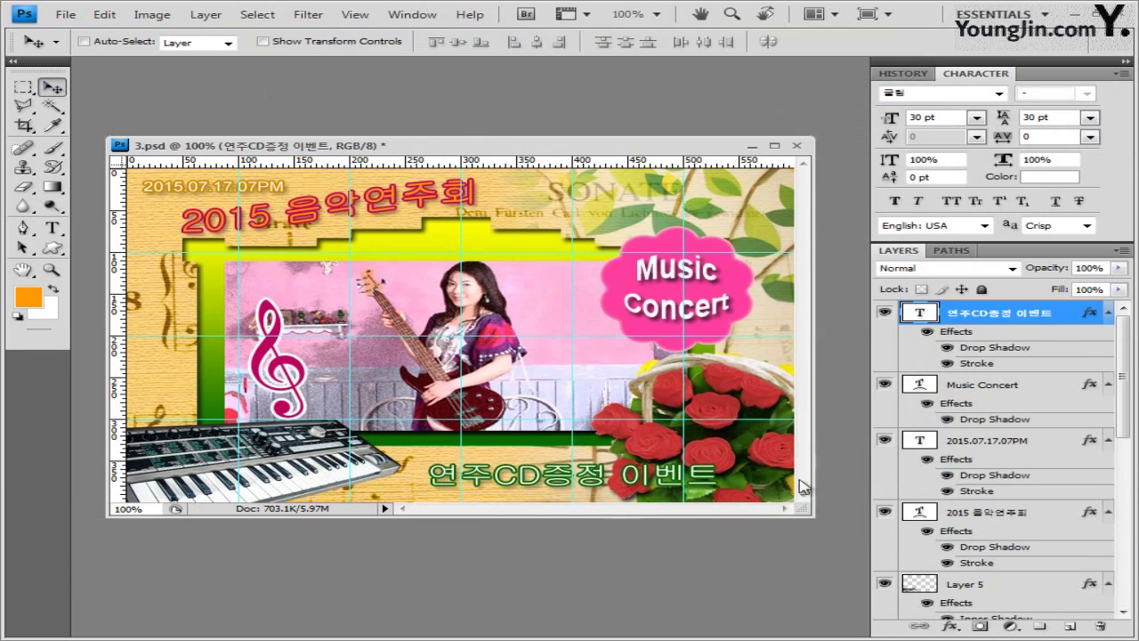
Warp the 연주CD증정 이벤트 text with the horizontal Flag style at +50% bend.
click(51, 227)
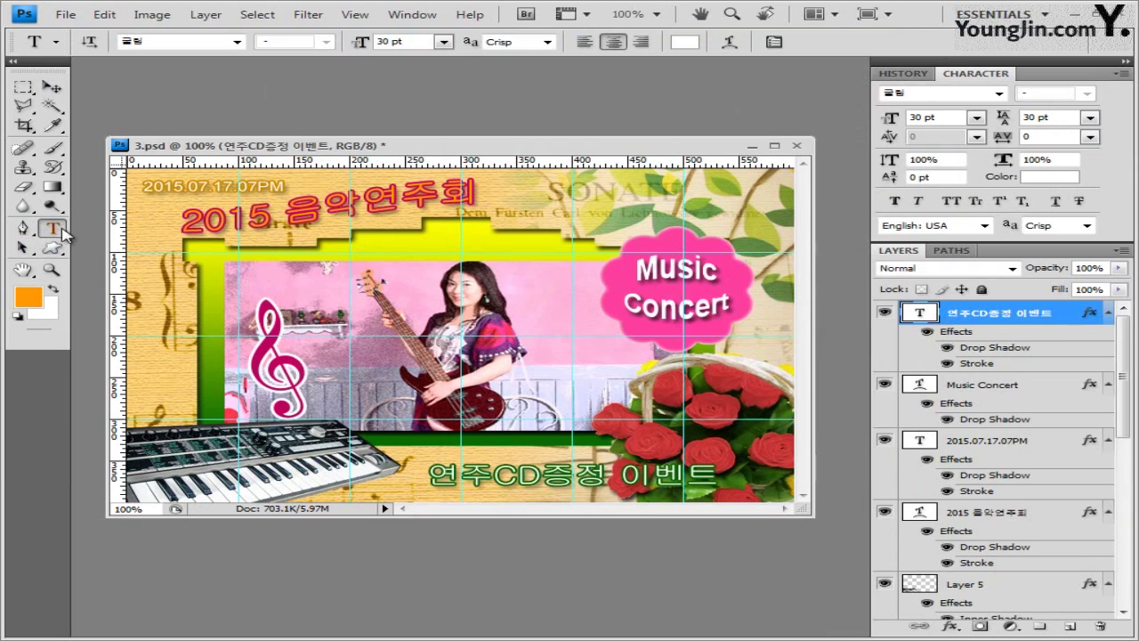
click(730, 41)
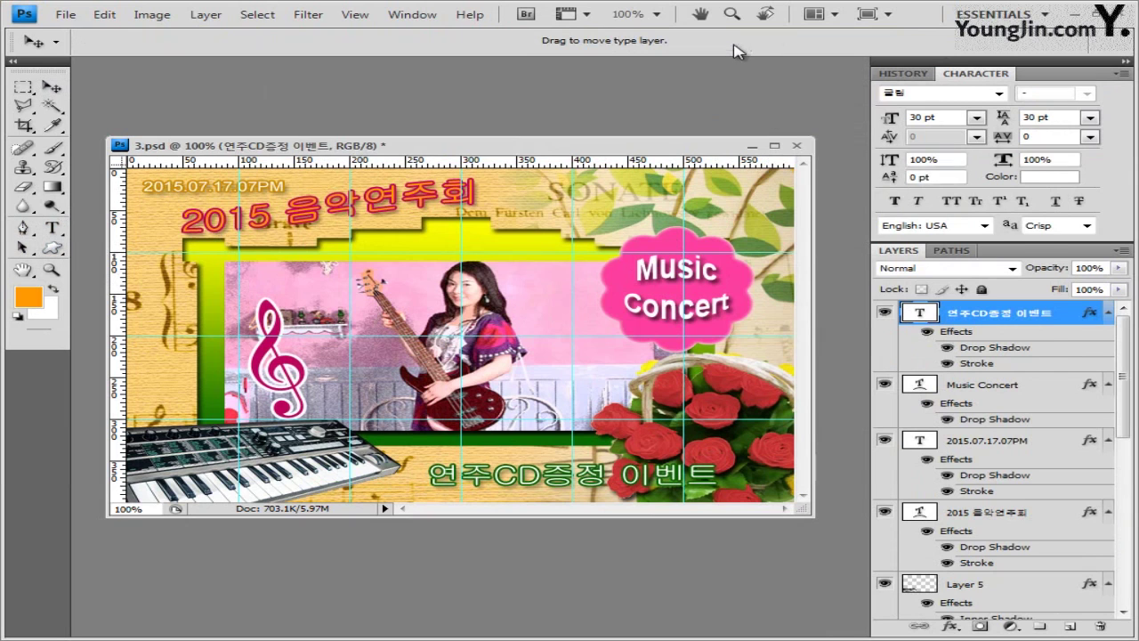
click(816, 212)
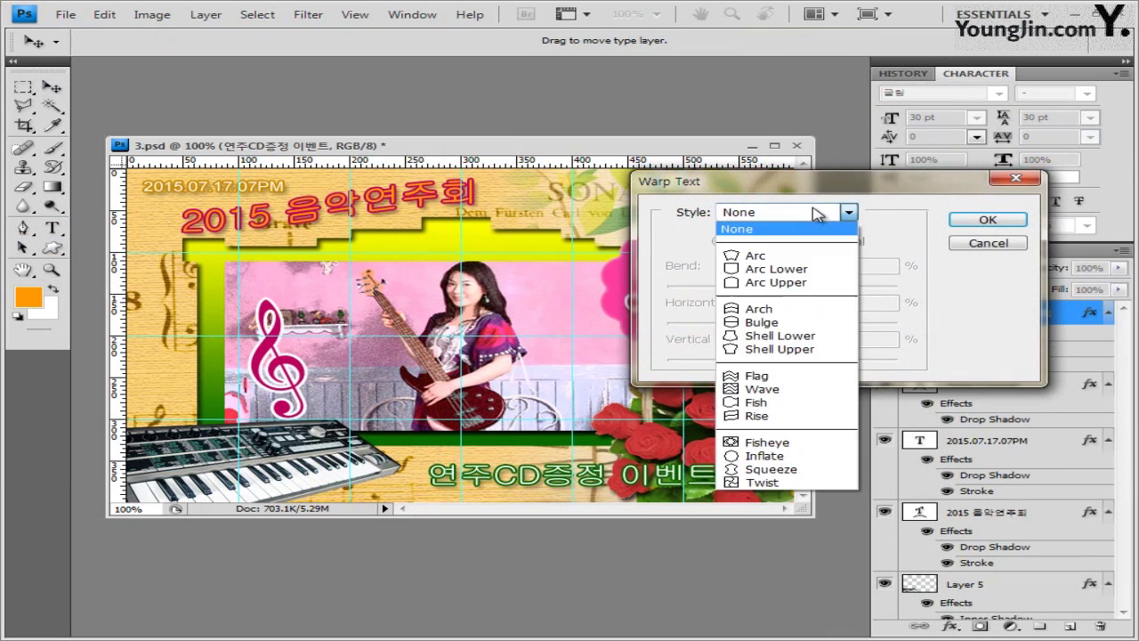
click(797, 375)
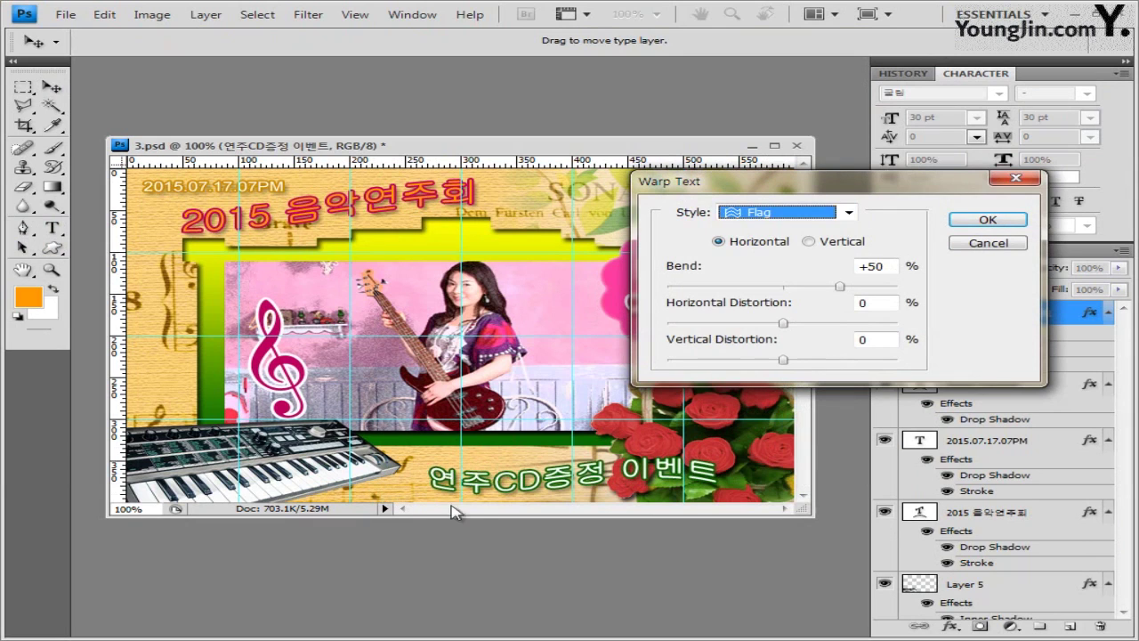
click(988, 220)
Nudge the warped 연주CD증정 이벤트 text slightly right to fine-tune its position between the keyboard and the roses.
click(52, 88)
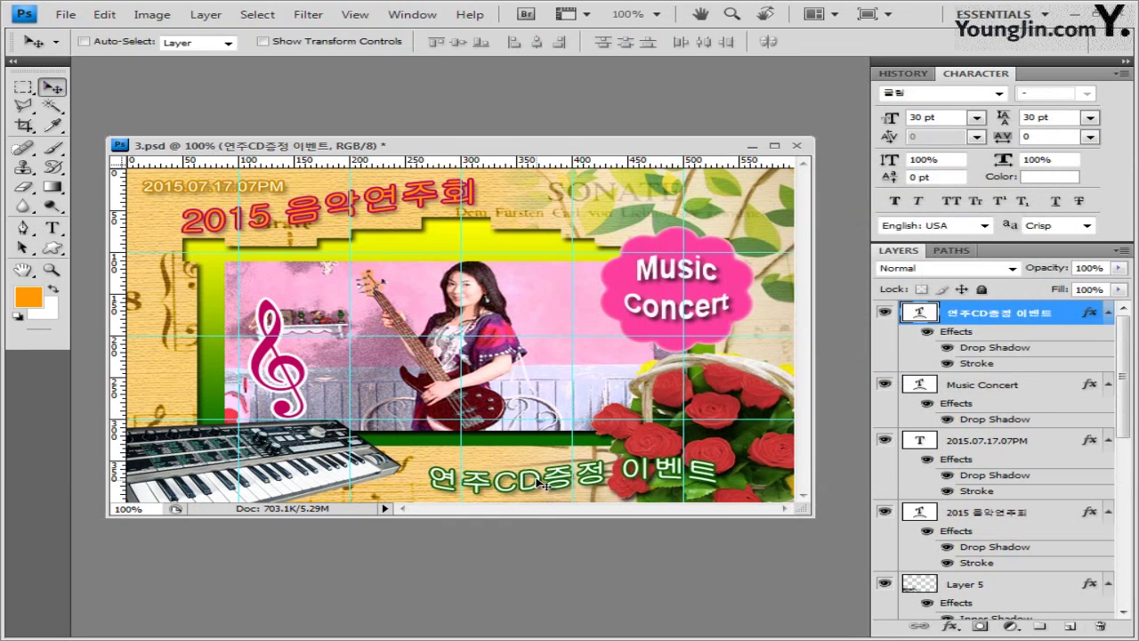
drag(539, 482, 536, 476)
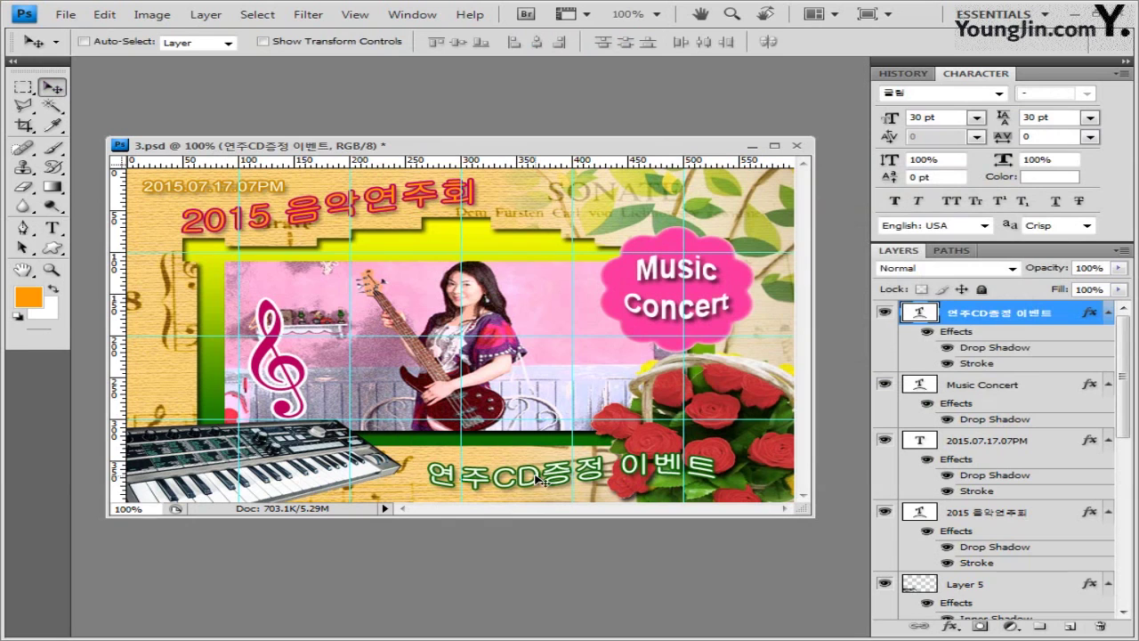
key(Right)
key(Right)
key(Right)
key(Right)
key(Right)
key(Right)
key(Right)
key(Right)
key(Right)
key(Right)
key(Right)
key(Right)
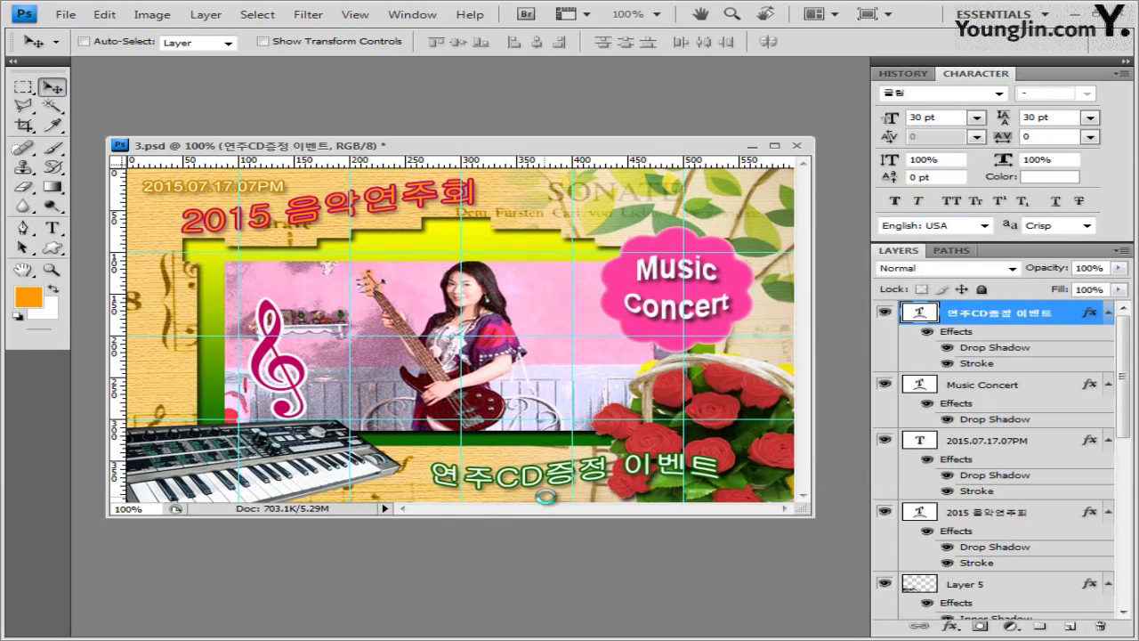
key(Up)
key(Up)
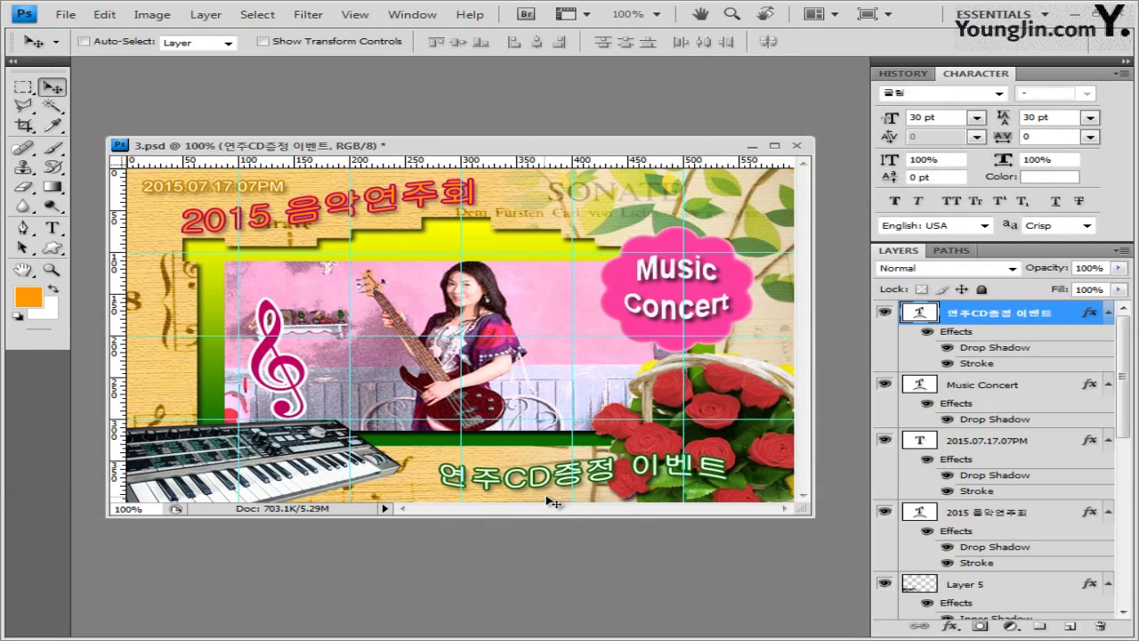
key(Down)
key(Down)
key(Down)
key(Down)
key(Down)
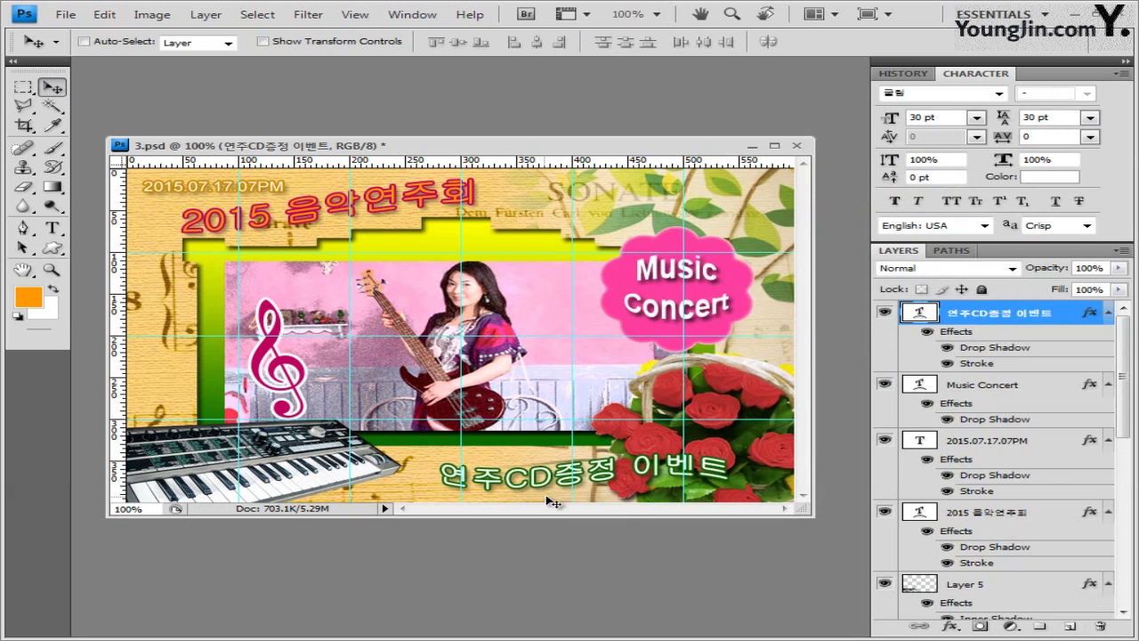
Save 3.psd with Maximize Compatibility enabled and clear all guides from the image.
click(78, 18)
click(105, 221)
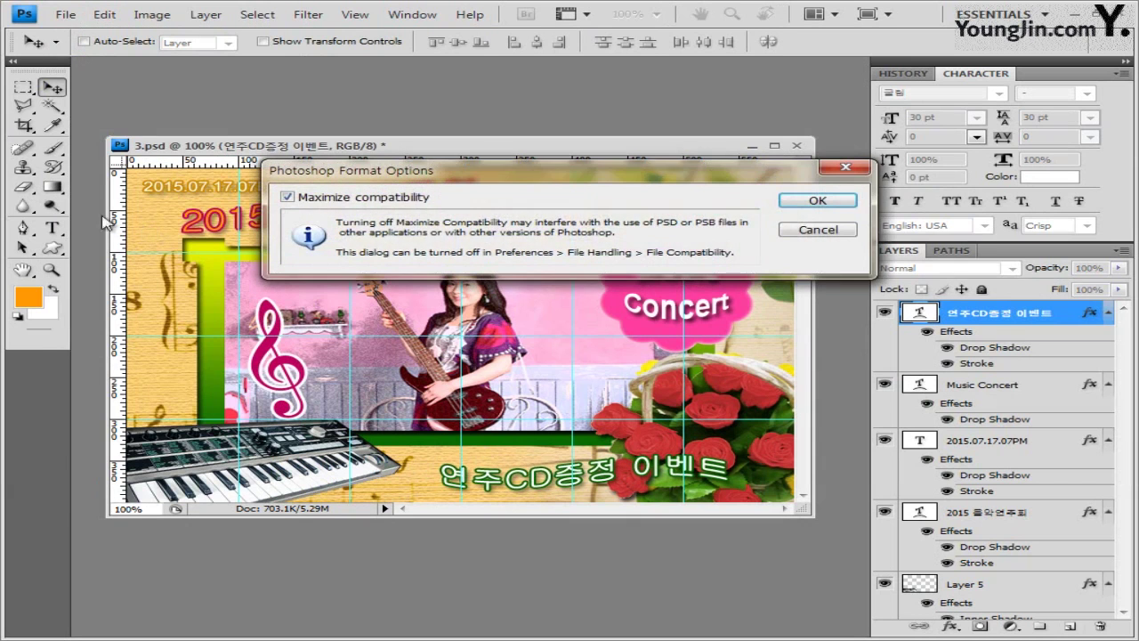
click(815, 201)
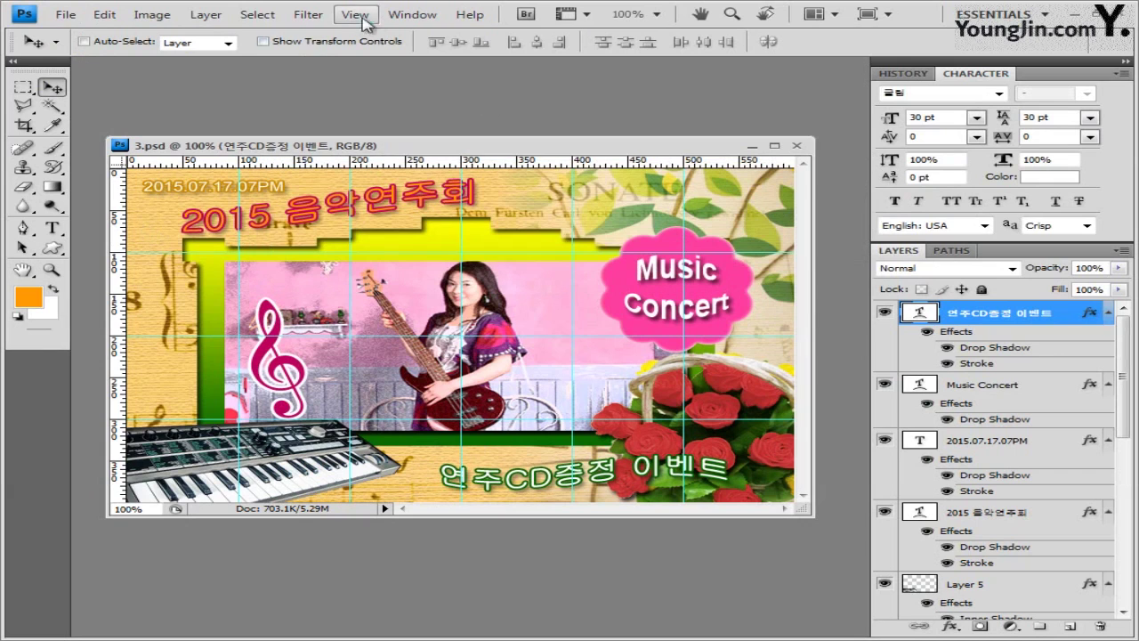
click(372, 18)
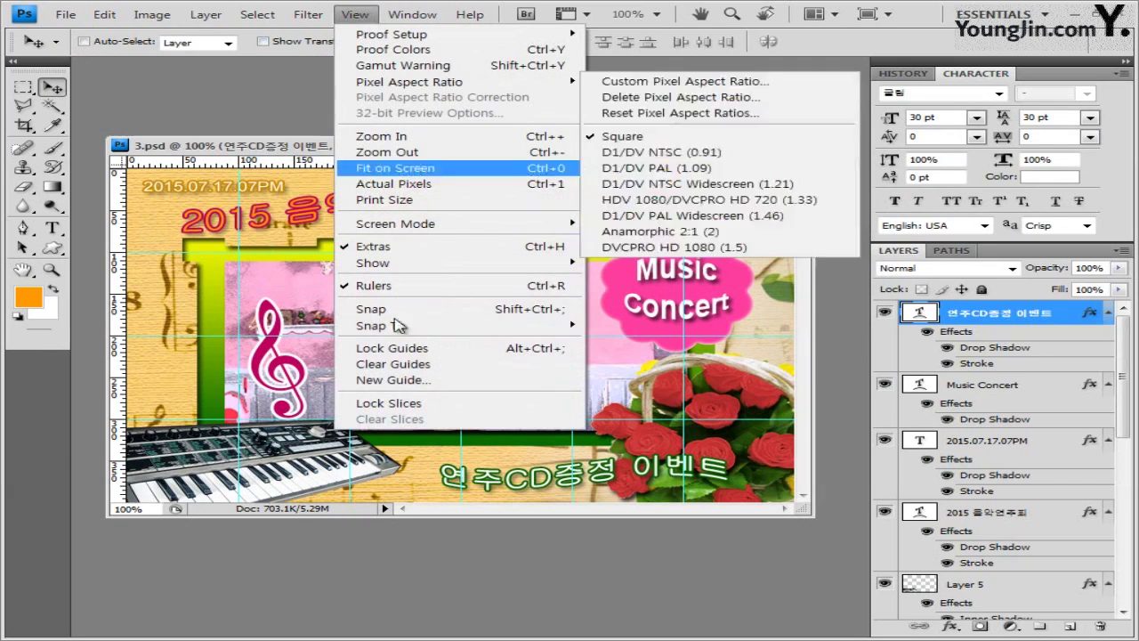
click(459, 365)
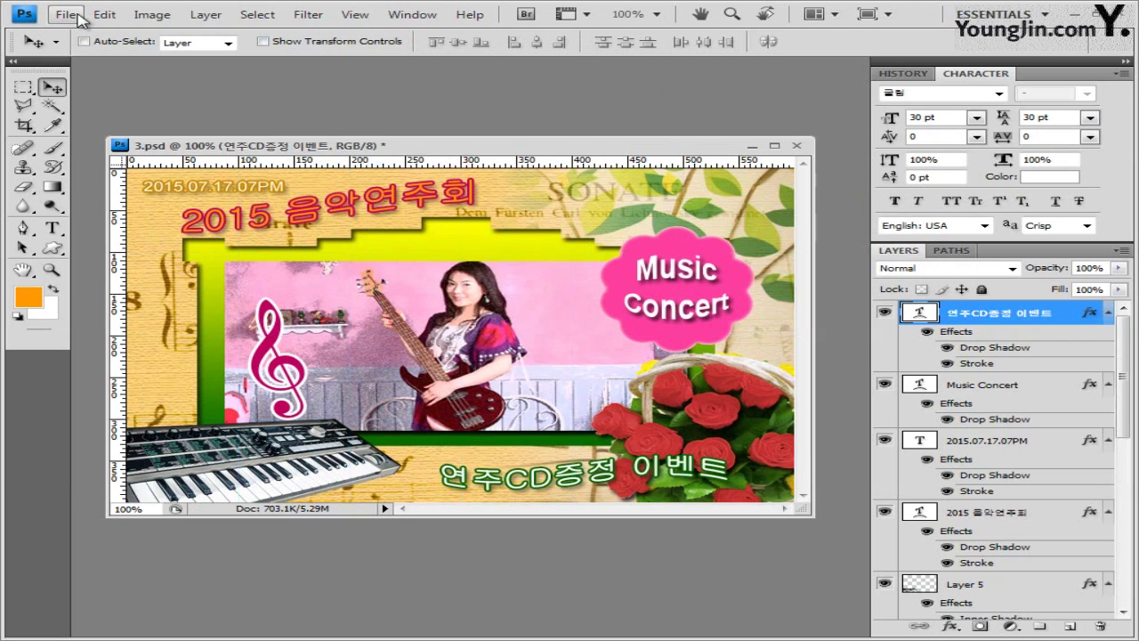
Start a Save As in the GTQ folder, reusing the existing examinee number and name file name with its ending changed to -3.
click(65, 15)
click(124, 246)
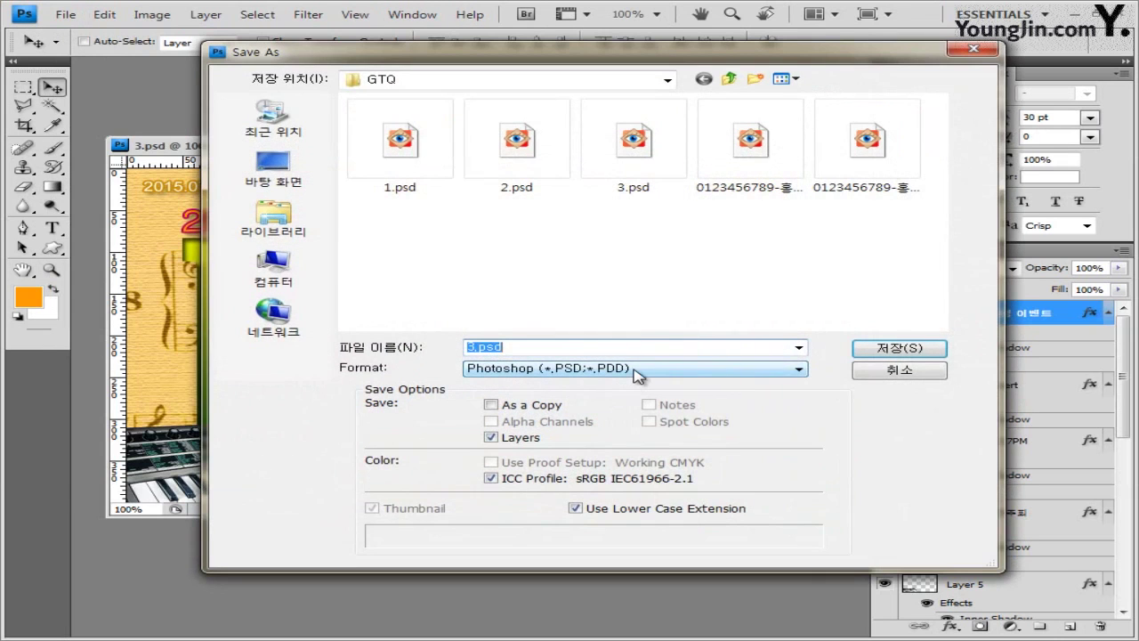
click(785, 79)
click(821, 173)
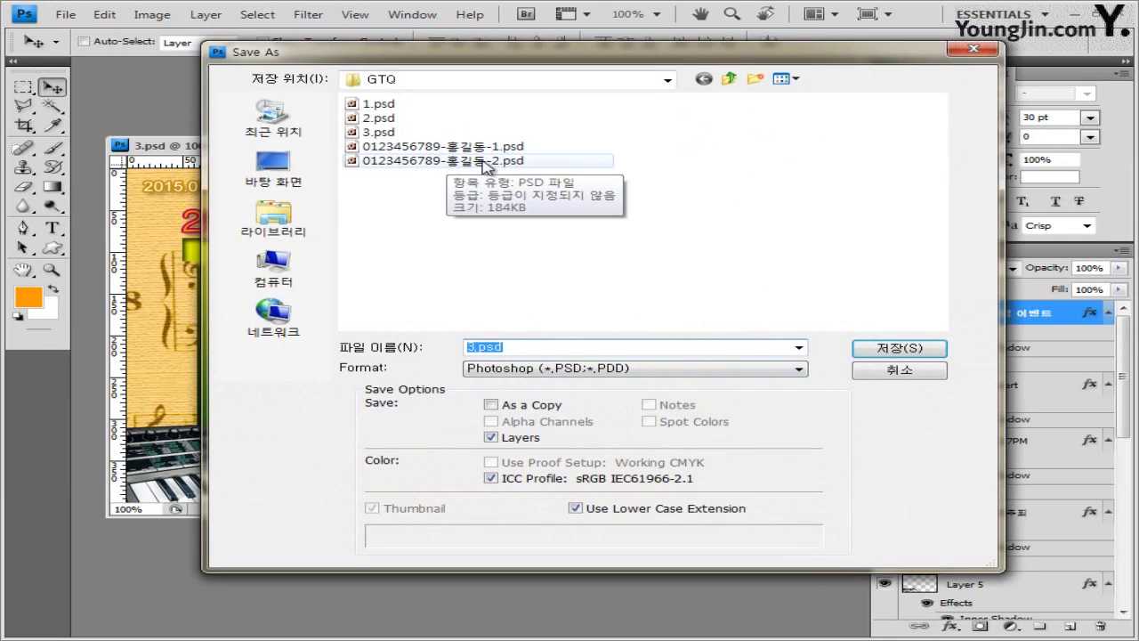
click(519, 167)
drag(467, 346, 589, 346)
click(589, 346)
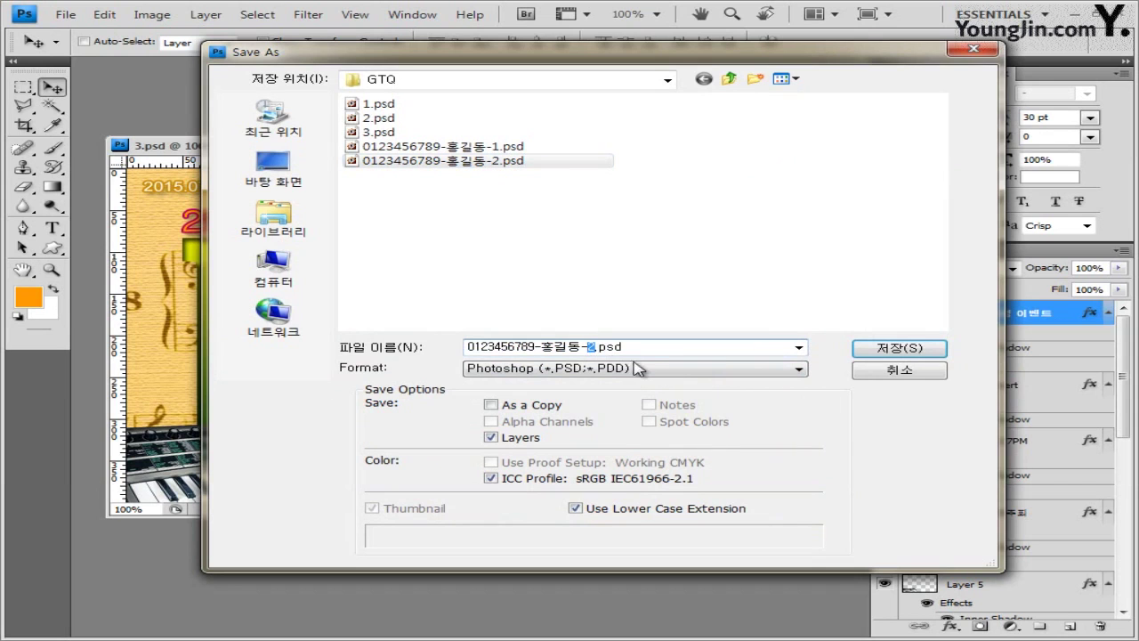
text(3)
Save the copy in JPEG format with quality 8 and the Baseline ("Standard") option.
click(670, 370)
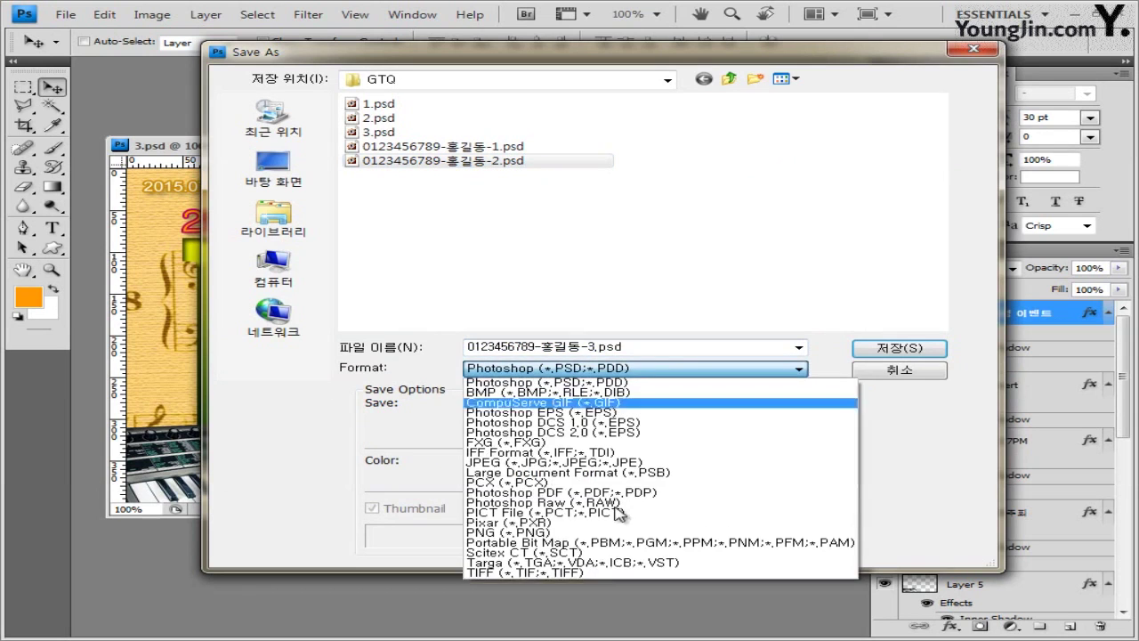
click(637, 462)
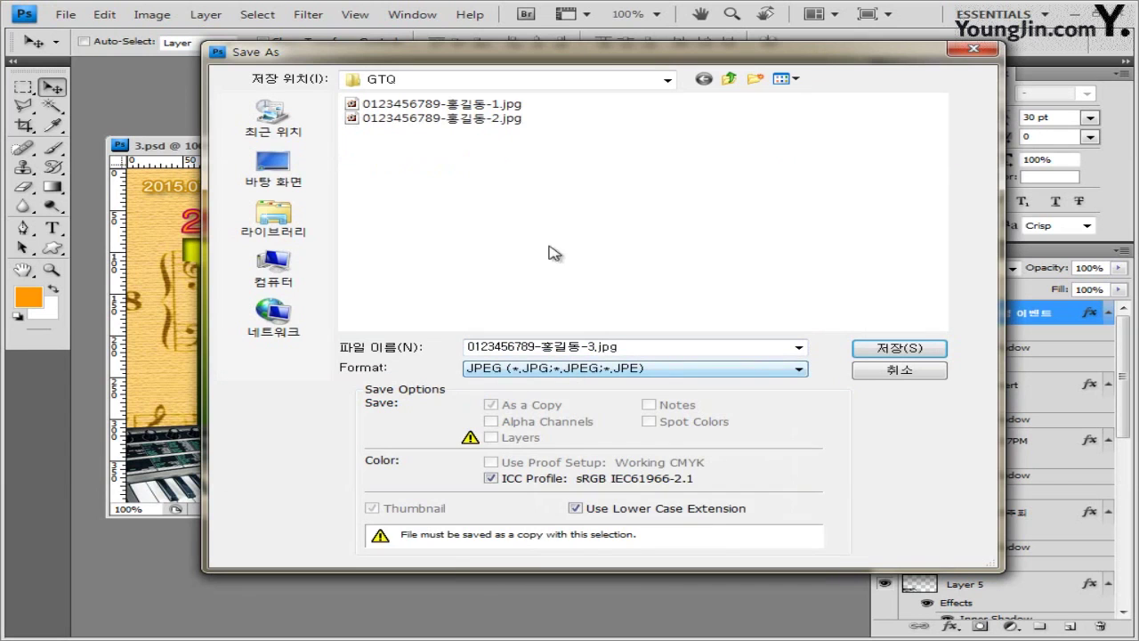
click(601, 347)
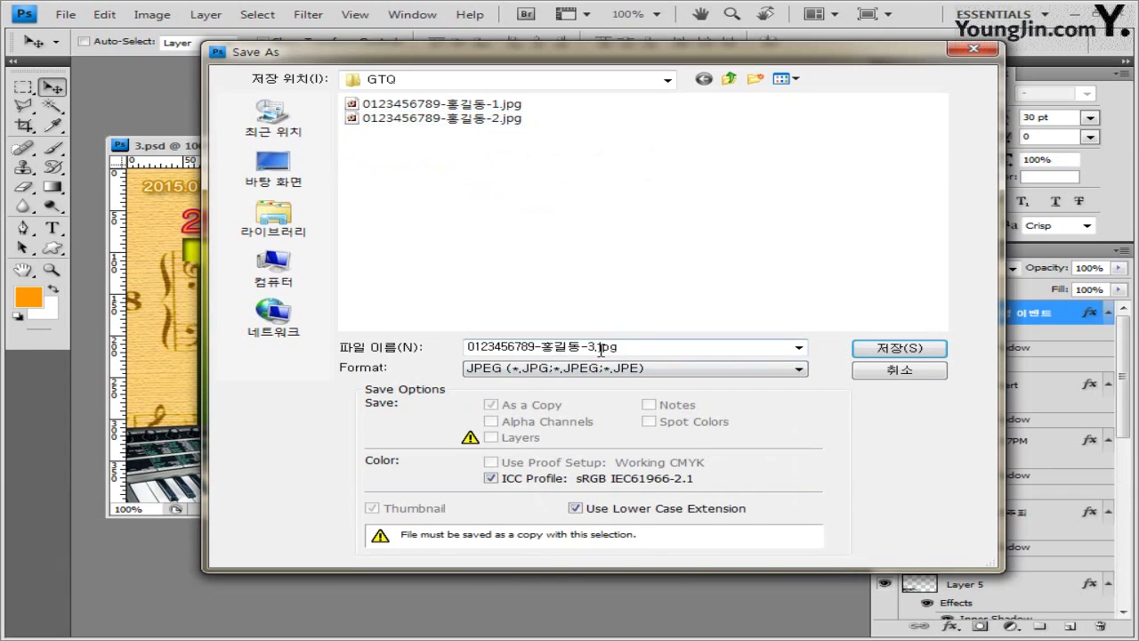
click(897, 348)
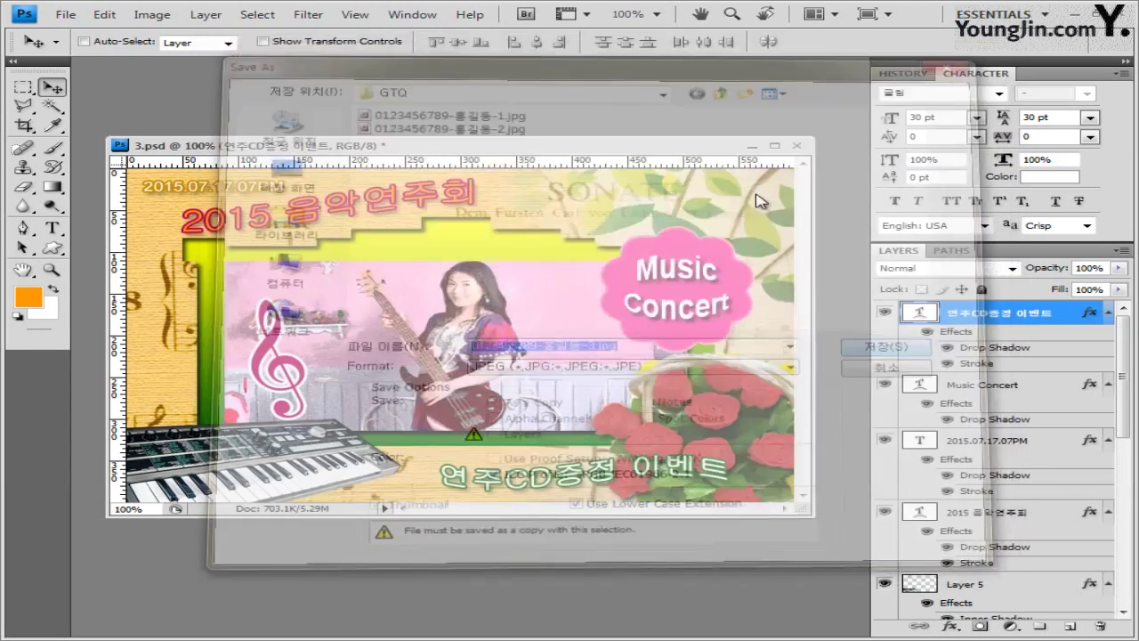
text(8)
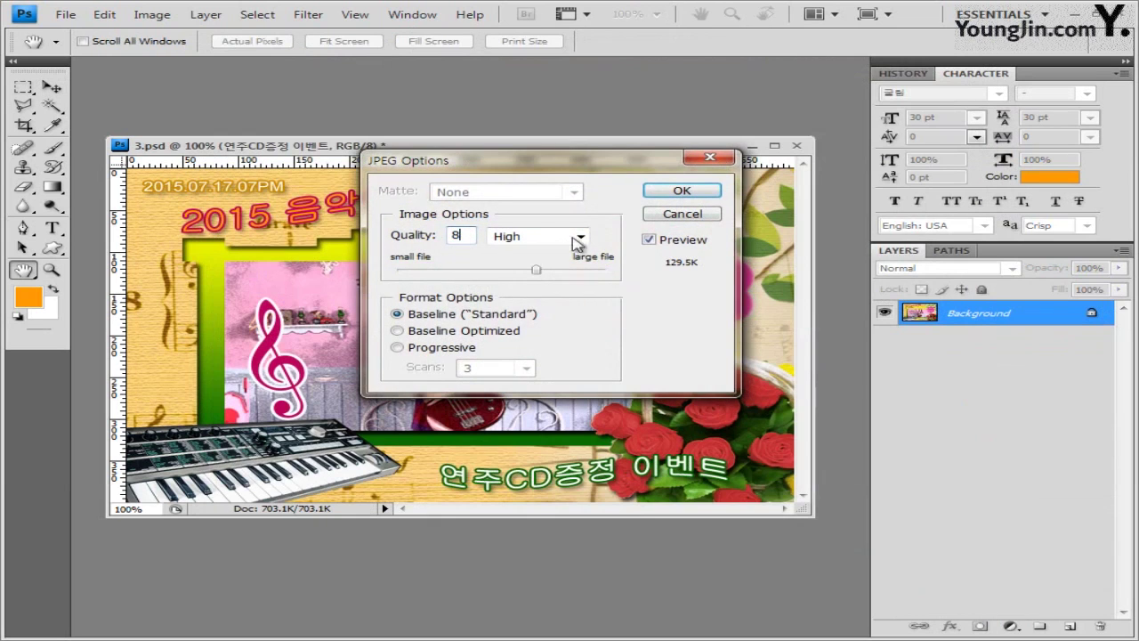
click(682, 191)
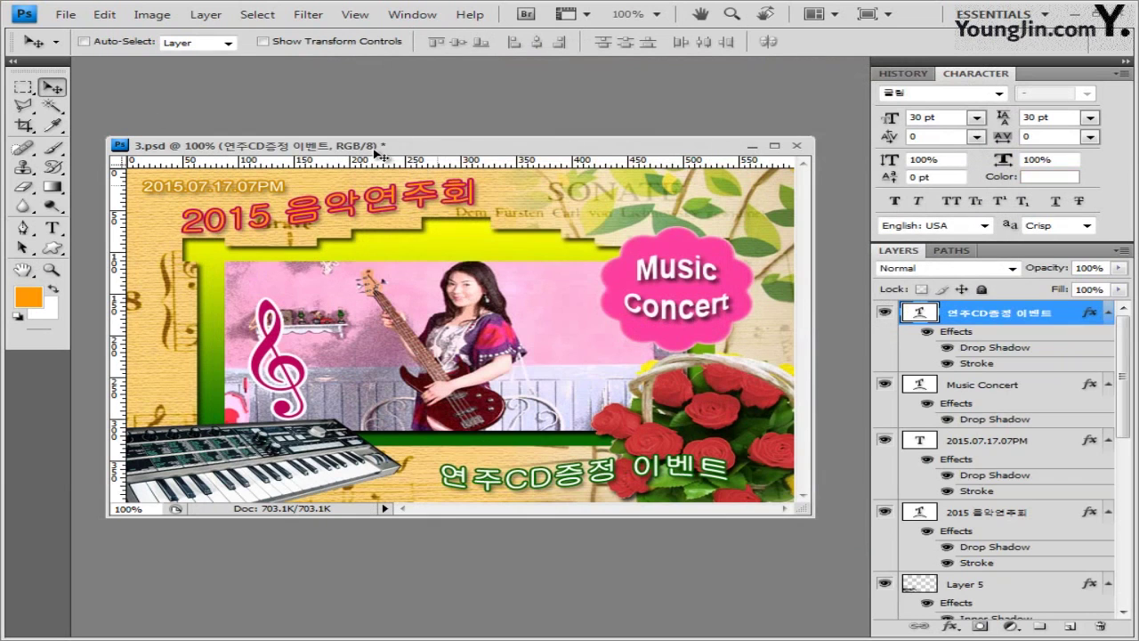
Set the image width to 60 pixels with proportions constrained.
click(152, 15)
click(208, 138)
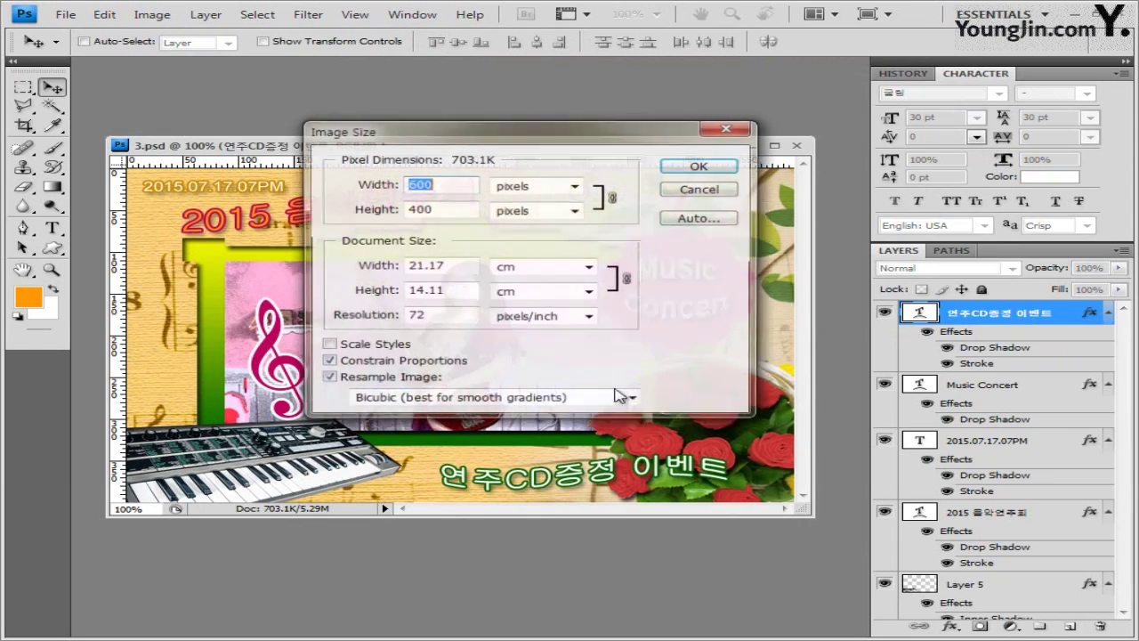
text(60)
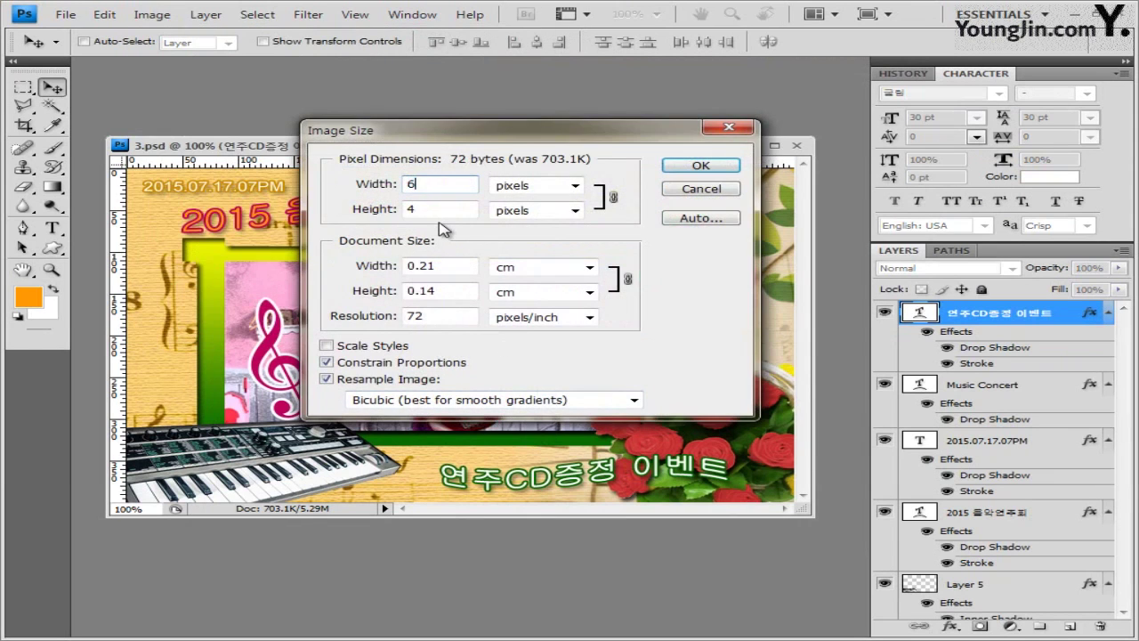
Resize the music concert image to 60 × 40 pixels with proportions constrained.
click(434, 209)
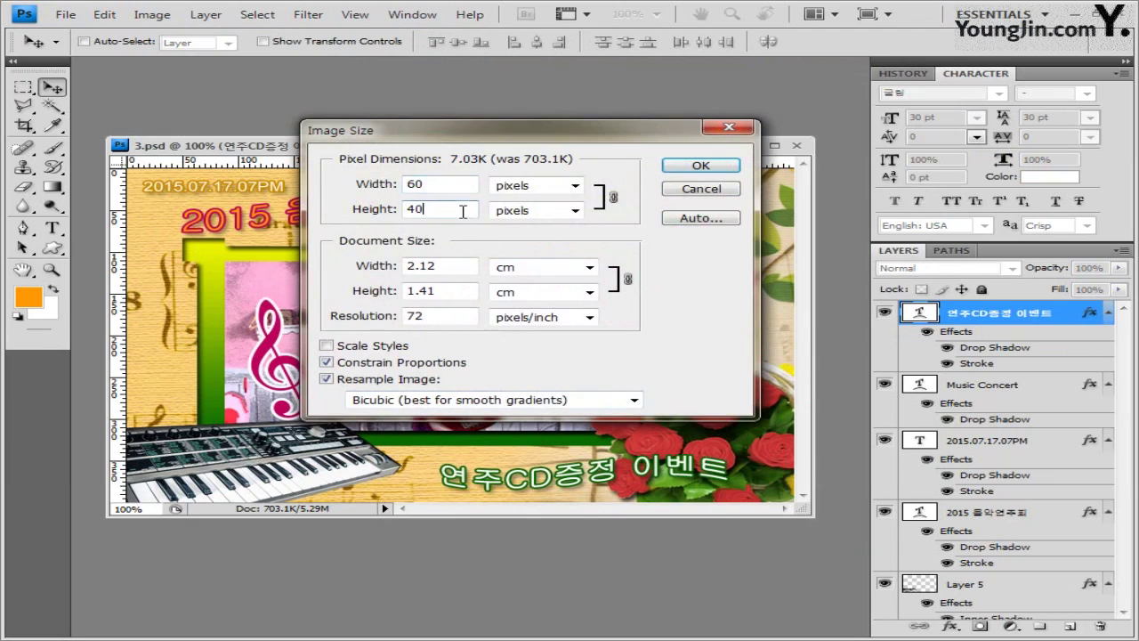
click(705, 170)
Save the reduced image as a PSD in the GTQ folder under the candidate's number and name with suffix -3, and close it.
click(65, 17)
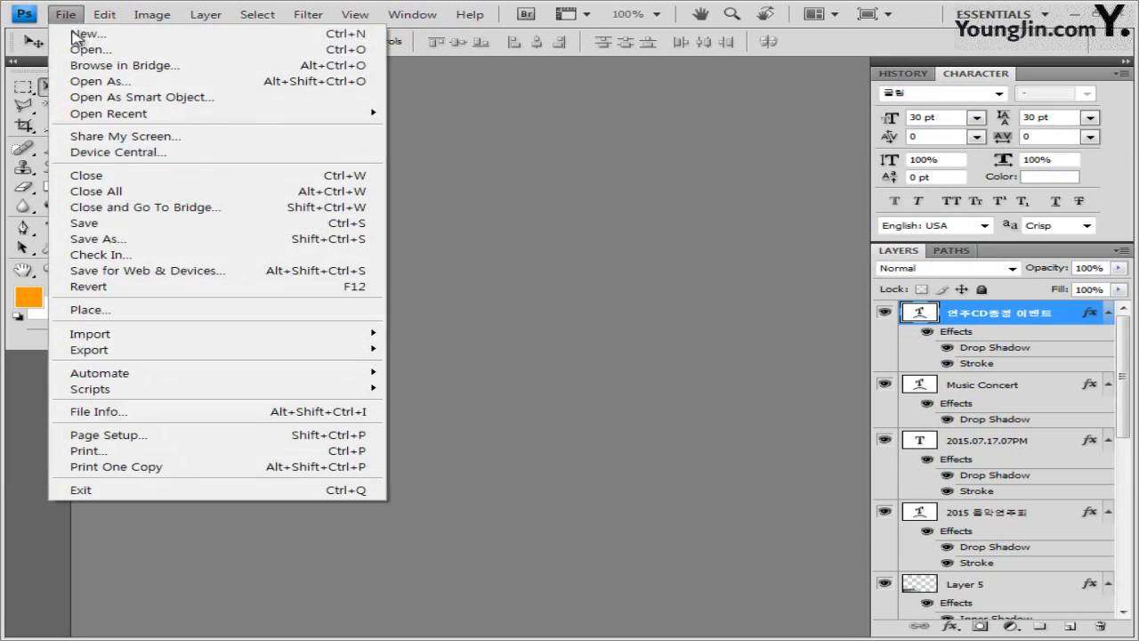
click(140, 243)
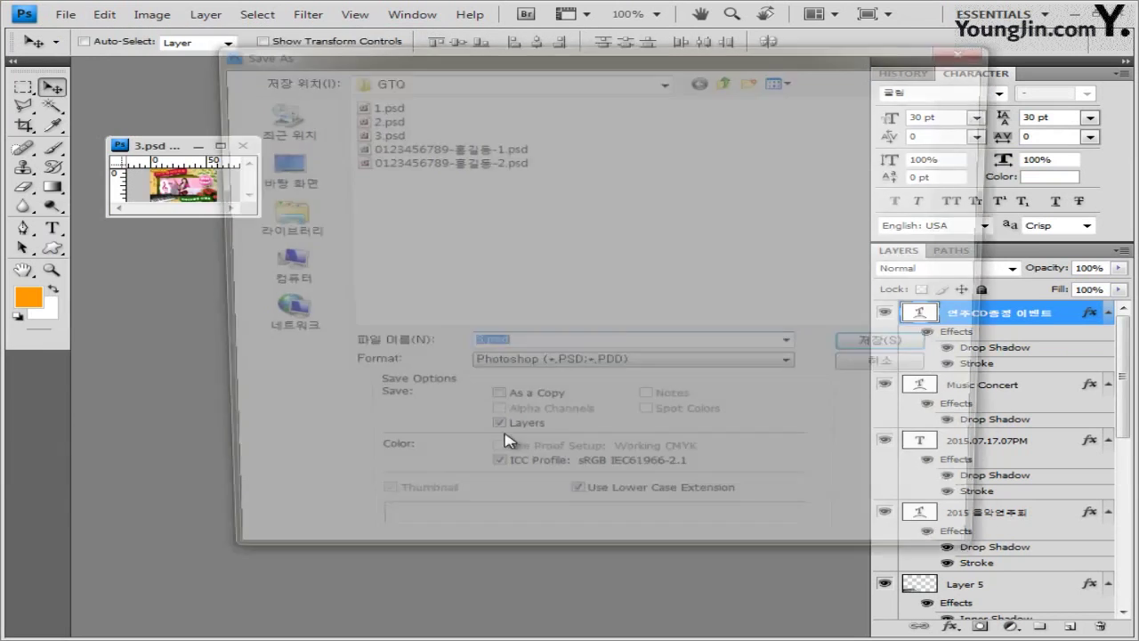
click(510, 164)
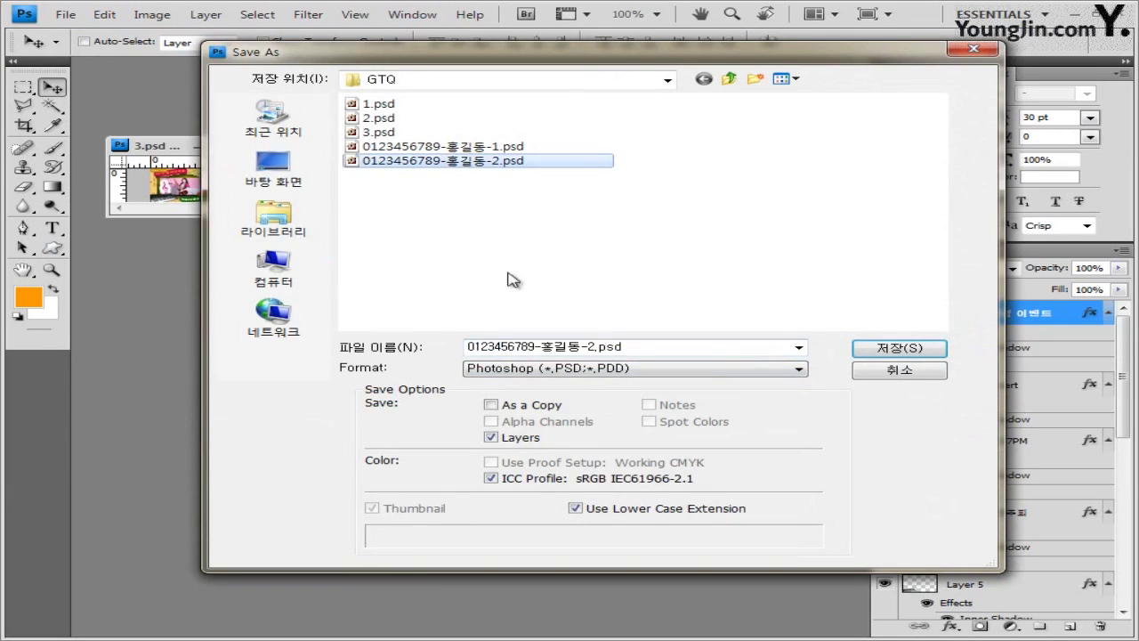
double_click(593, 346)
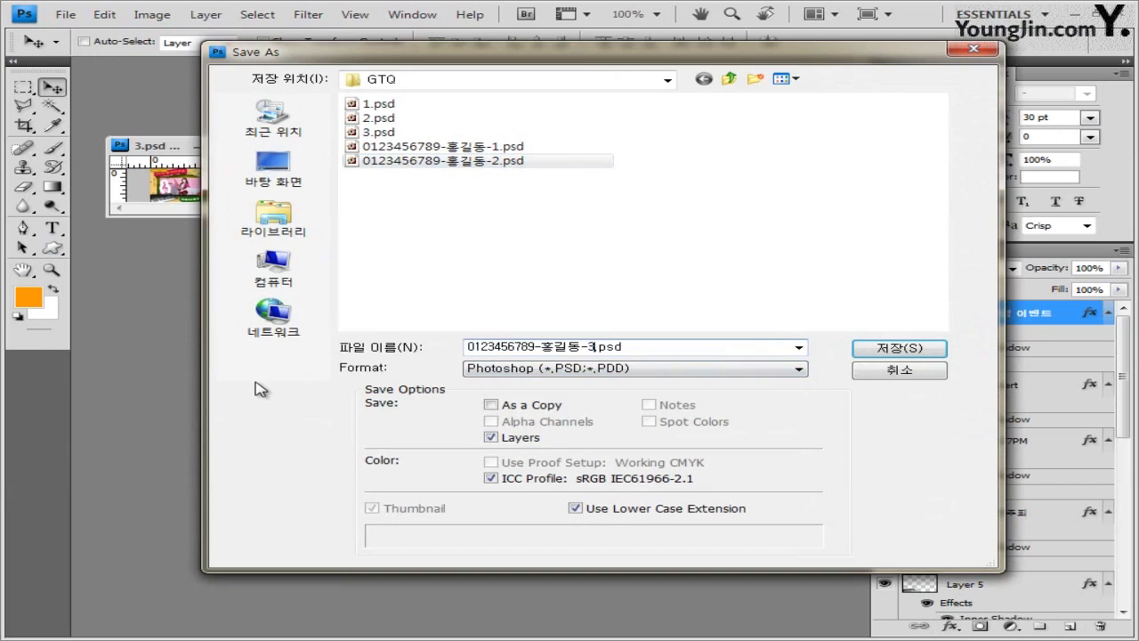
text(3)
click(897, 349)
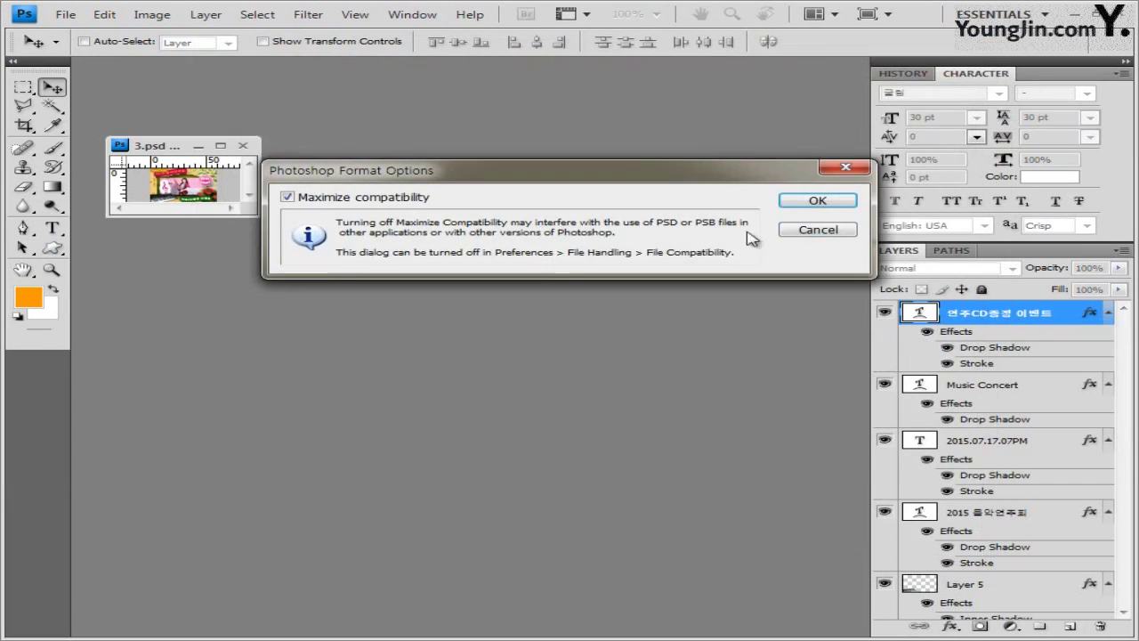
click(818, 200)
click(245, 145)
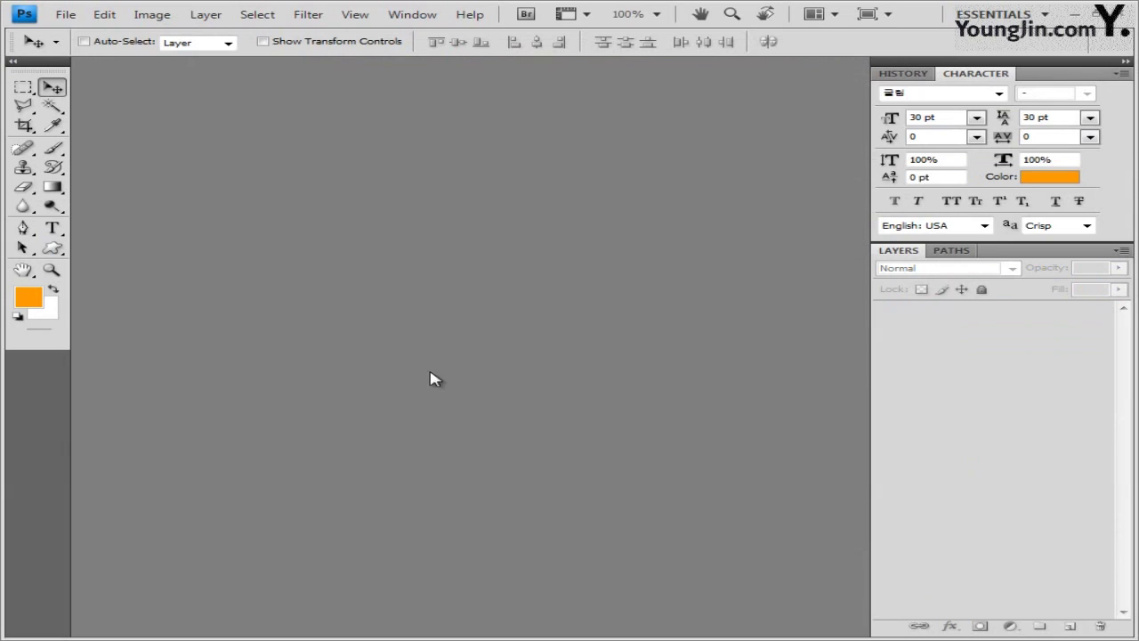
Check the GTQ folder for the submission JPG and PSD files with suffix -3.
double_click(459, 222)
drag(559, 256, 476, 210)
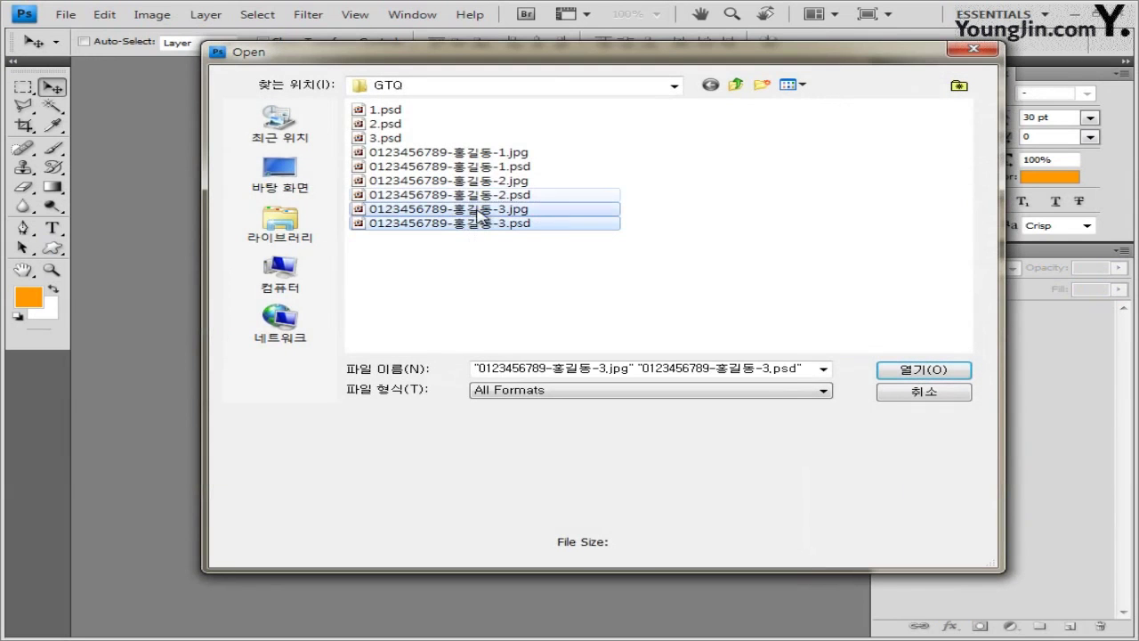
click(939, 394)
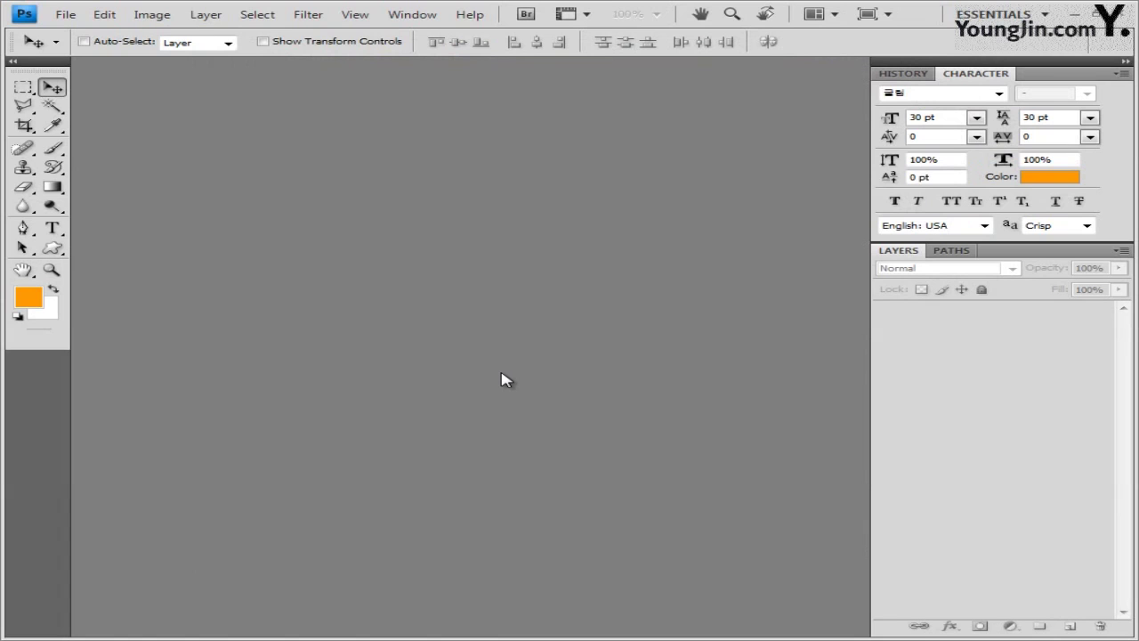
Create a 600 × 400 pixel RGB document at 72 pixels/inch with a white background, and show its grid.
key(ctrl+n)
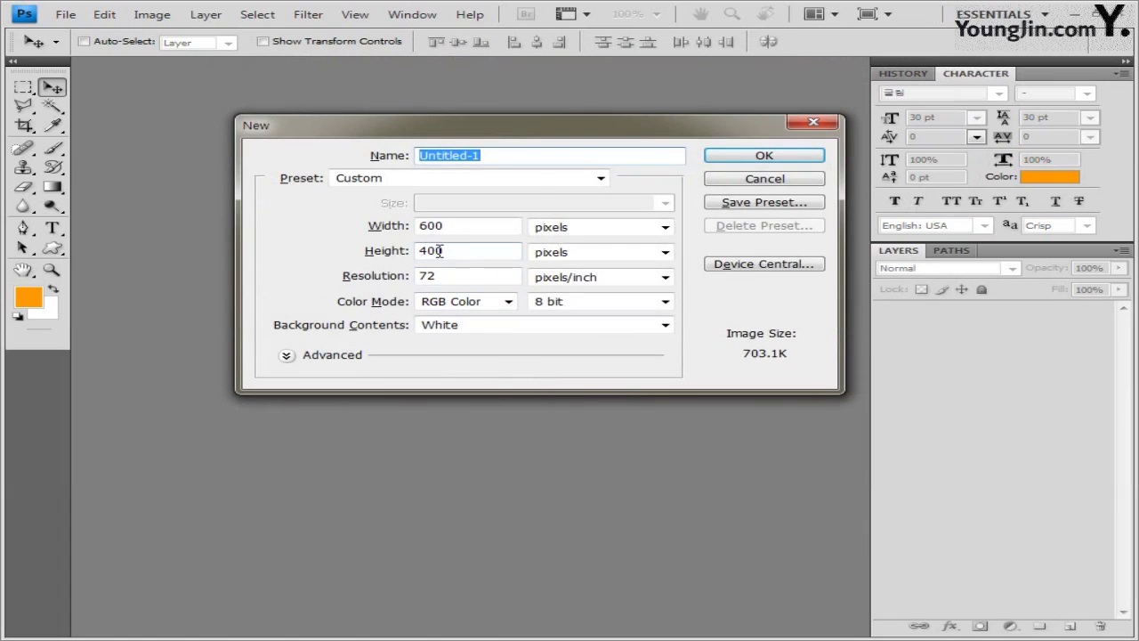
click(397, 281)
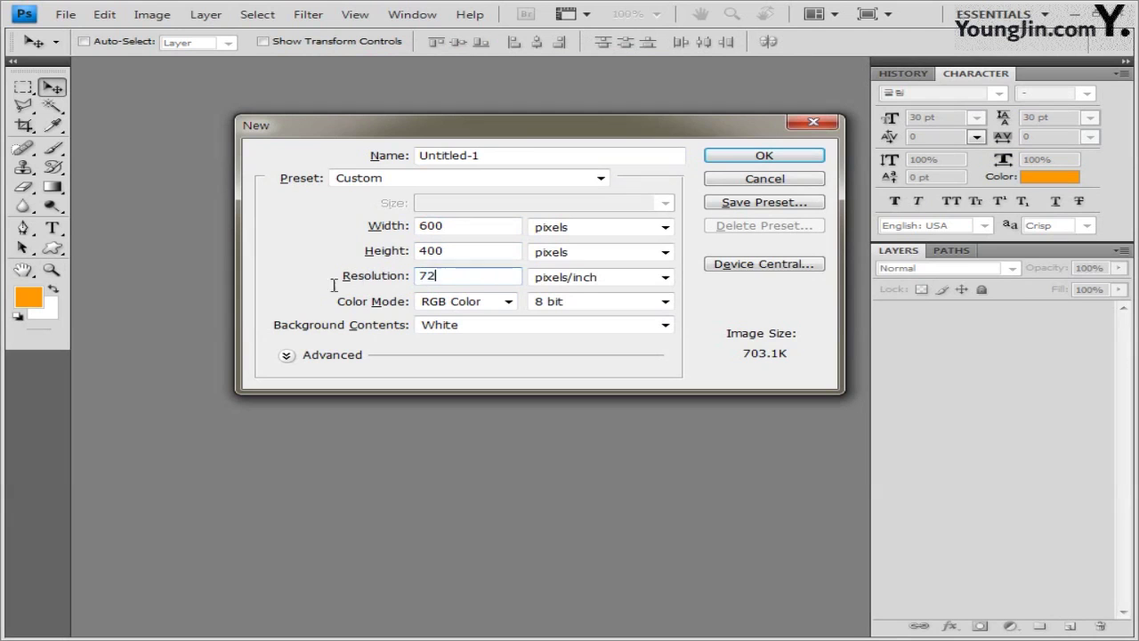
click(798, 157)
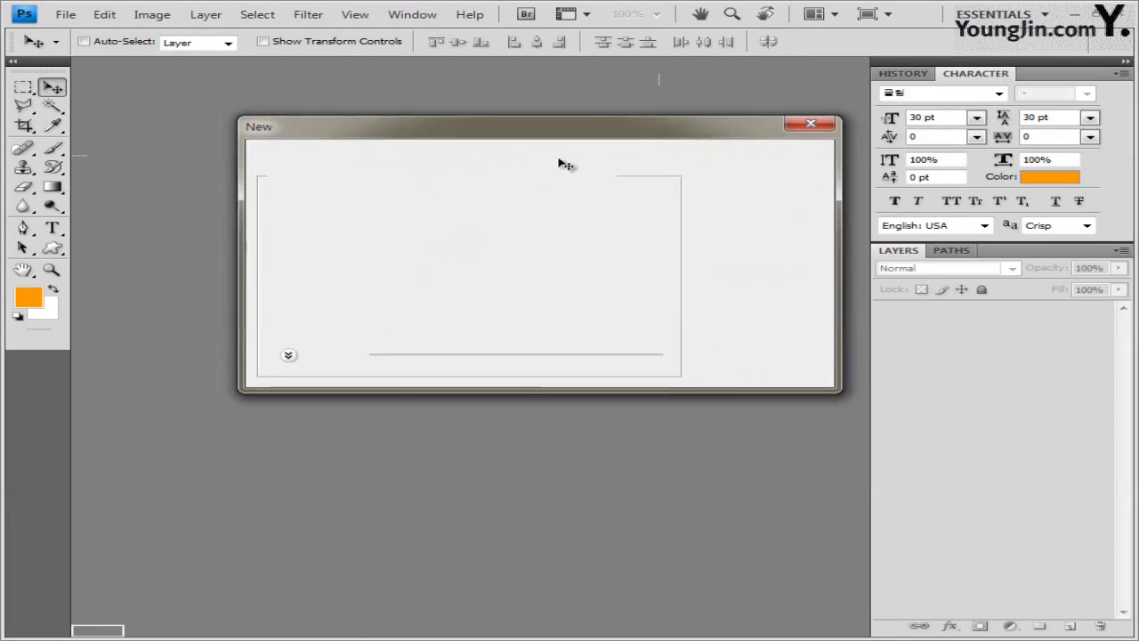
drag(197, 75, 300, 167)
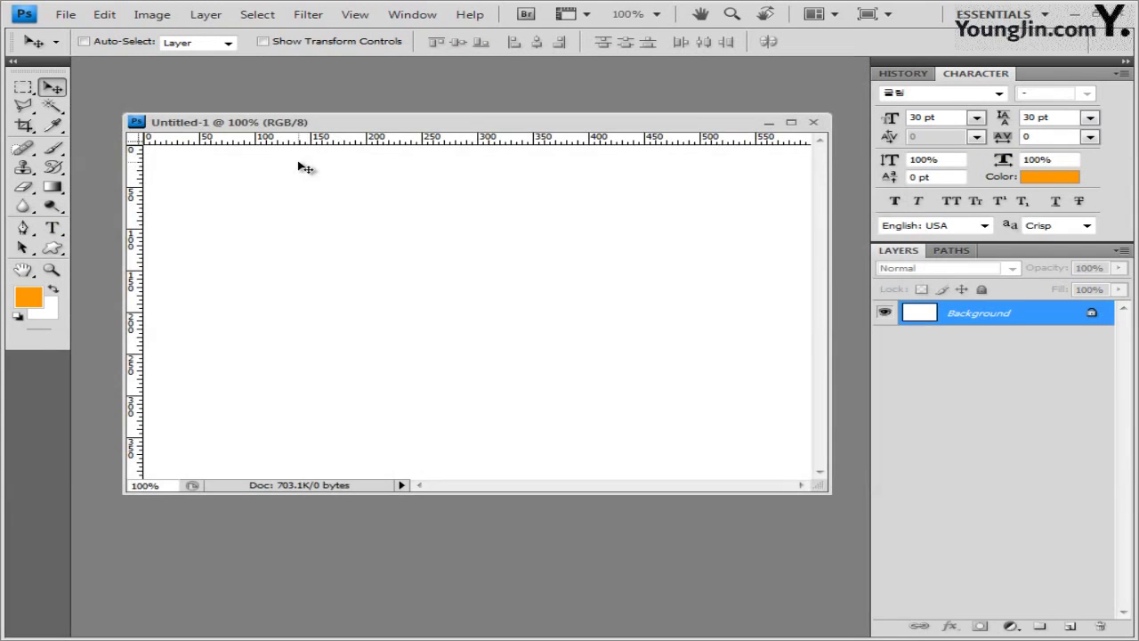
key(ctrl+apostrophe)
Save the new document as 4.psd in the GTQ folder.
click(66, 14)
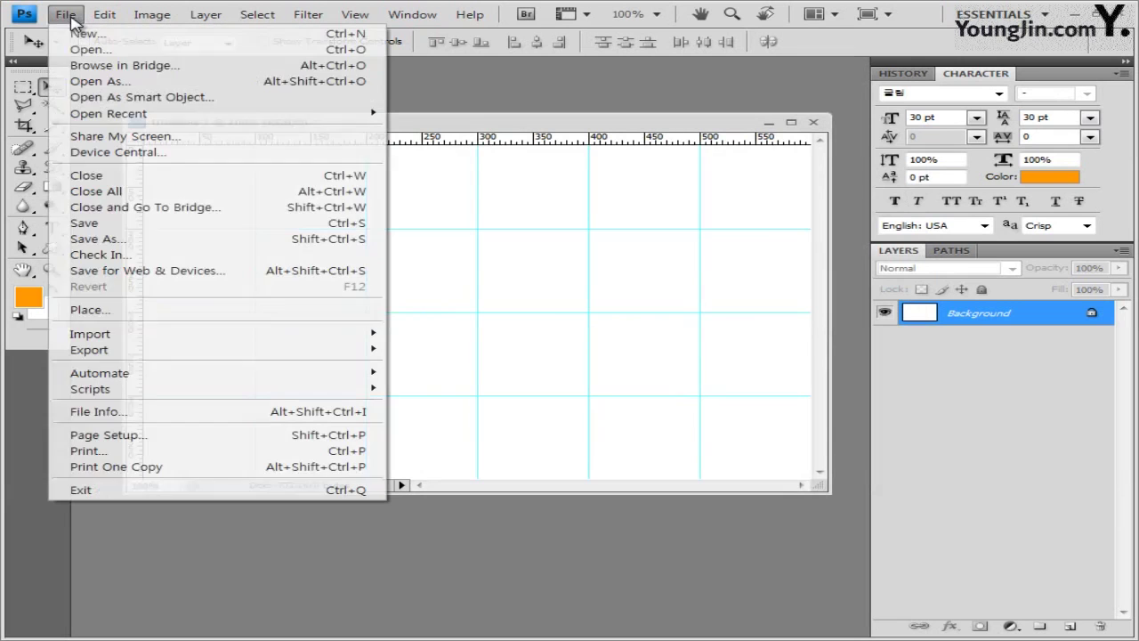
click(116, 223)
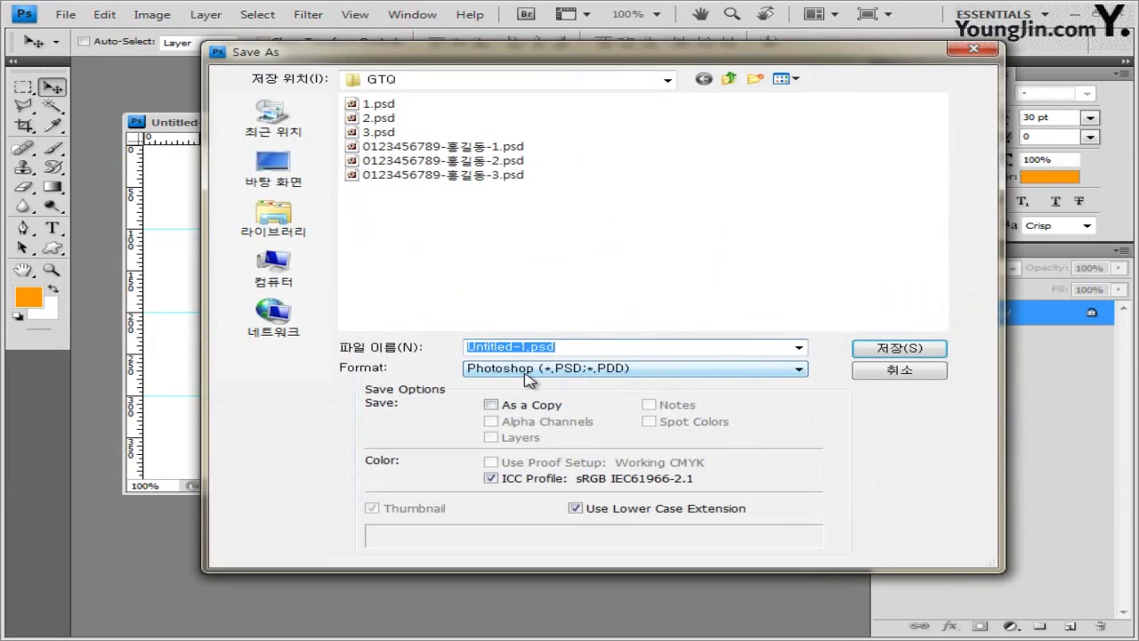
text(4)
key(Return)
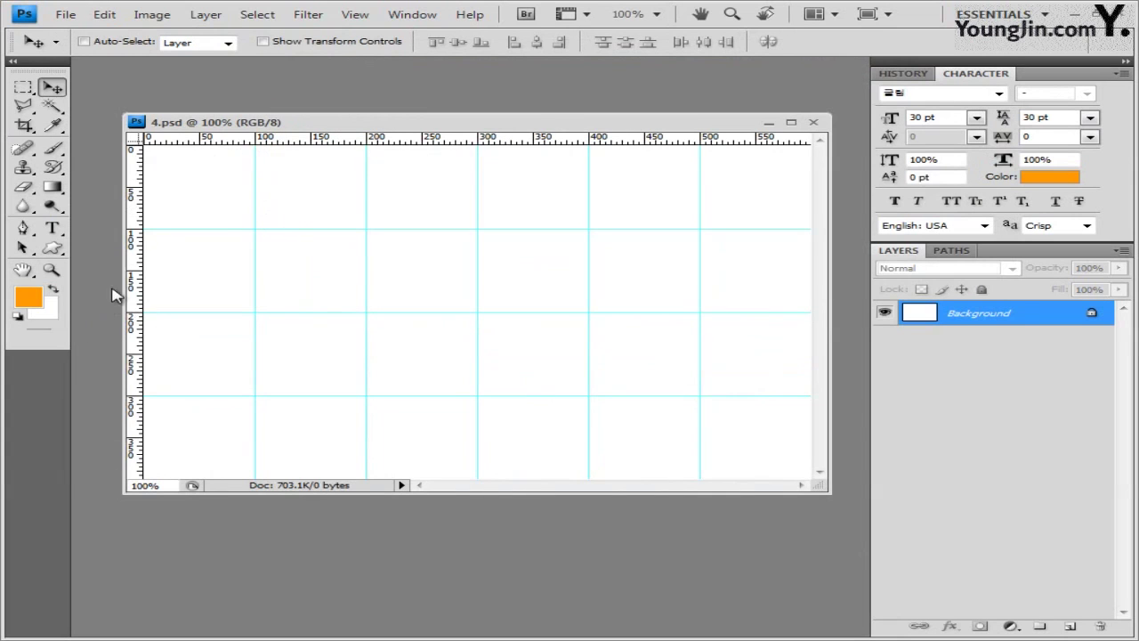
Set the foreground color to #abeeff and the background color to #007cfd.
click(31, 300)
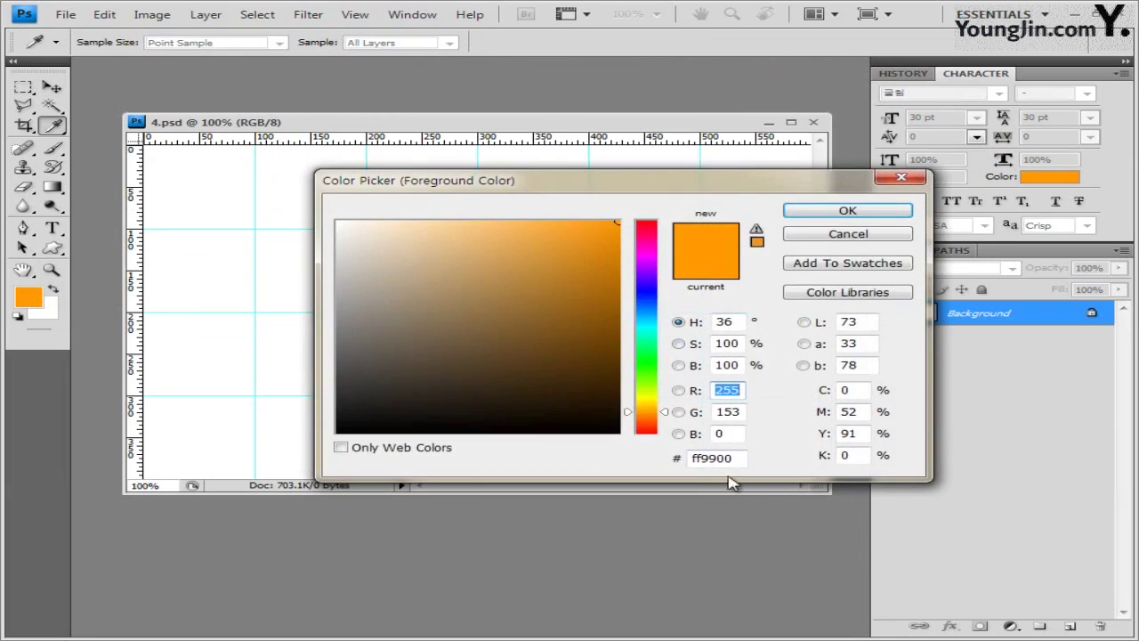
text(abeeff)
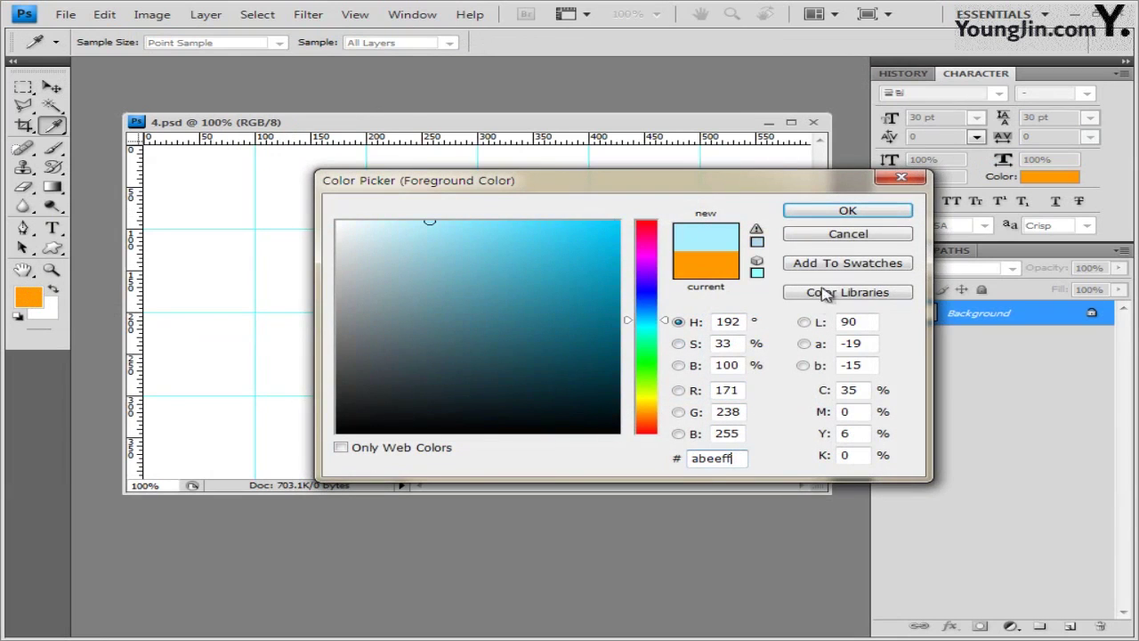
click(849, 211)
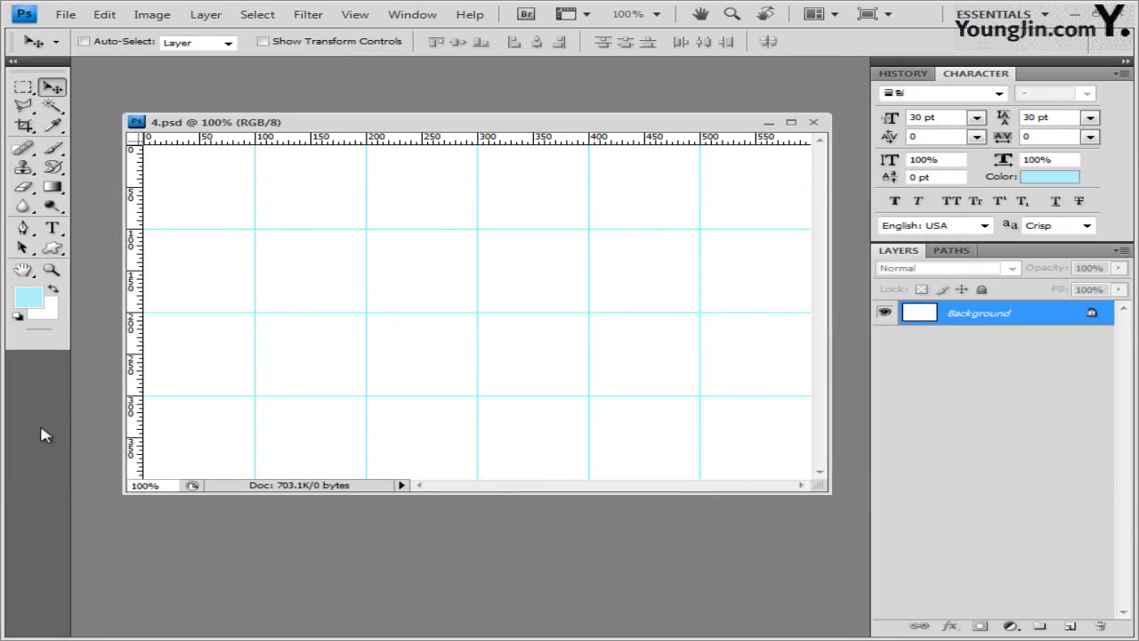
click(46, 312)
double_click(703, 457)
text(007cf2)
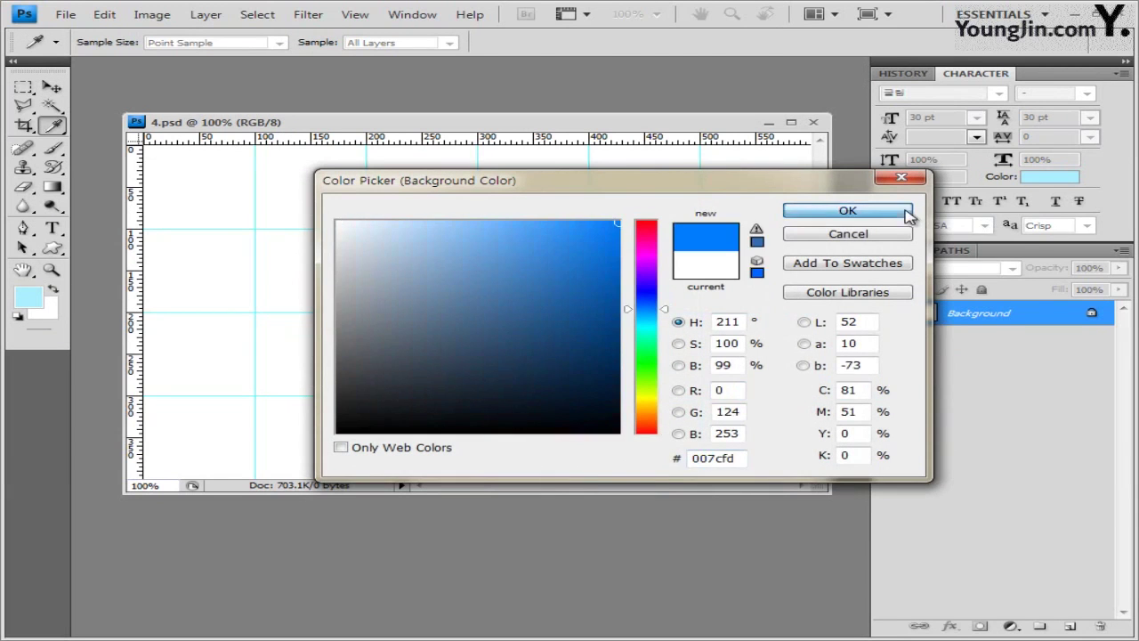
click(841, 212)
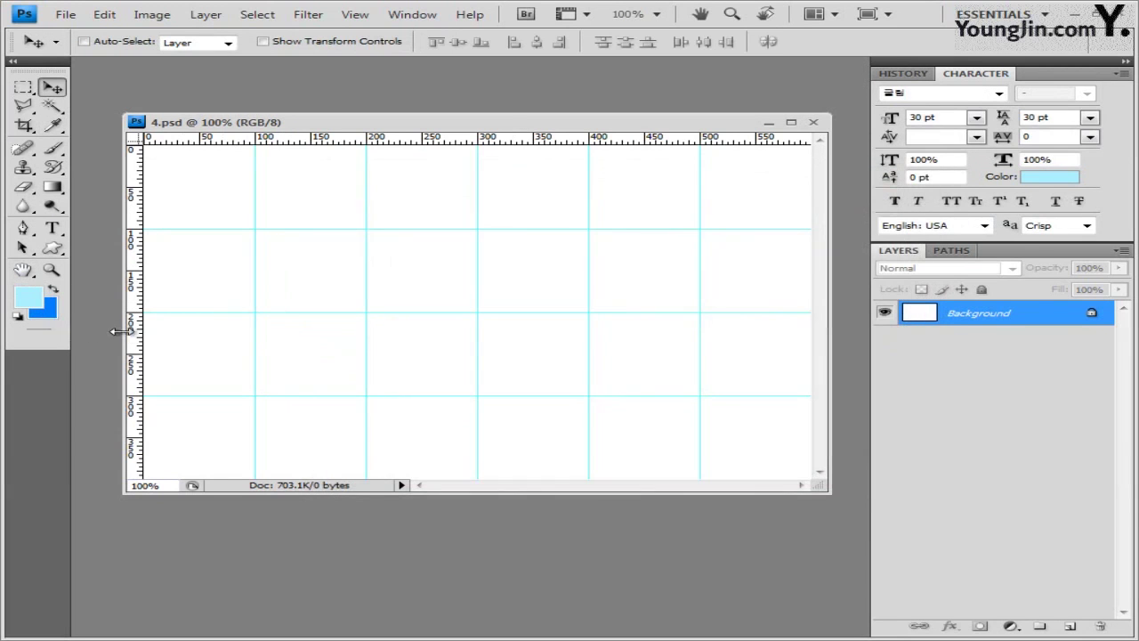
Fill the Background layer with a vertical Foreground to Background linear gradient, light blue at the bottom and deep blue at the top.
click(53, 189)
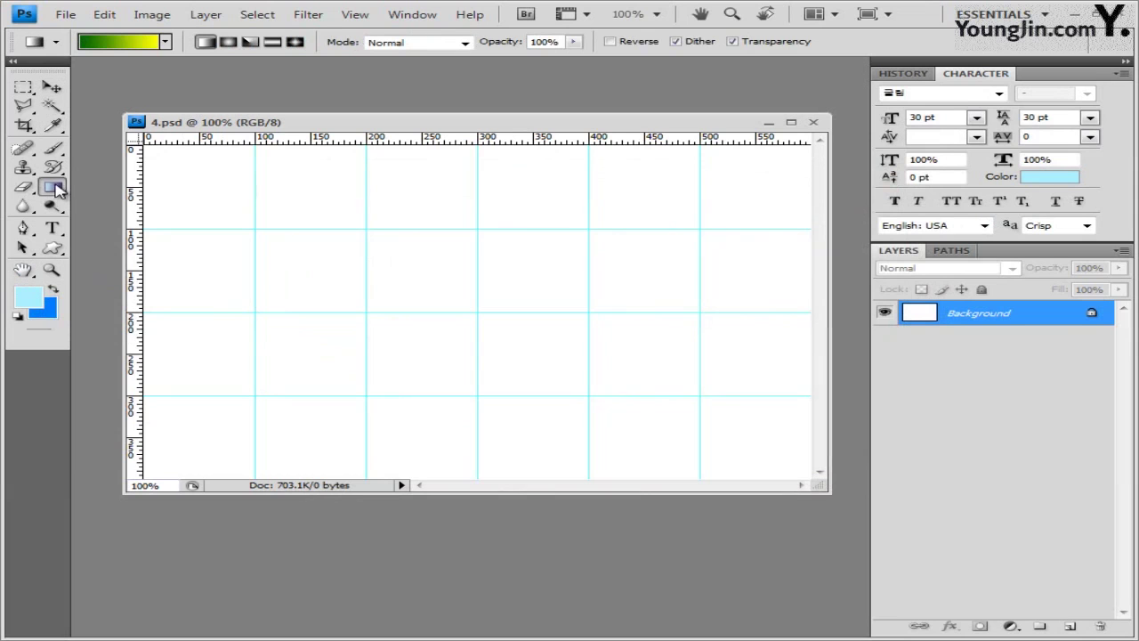
click(138, 42)
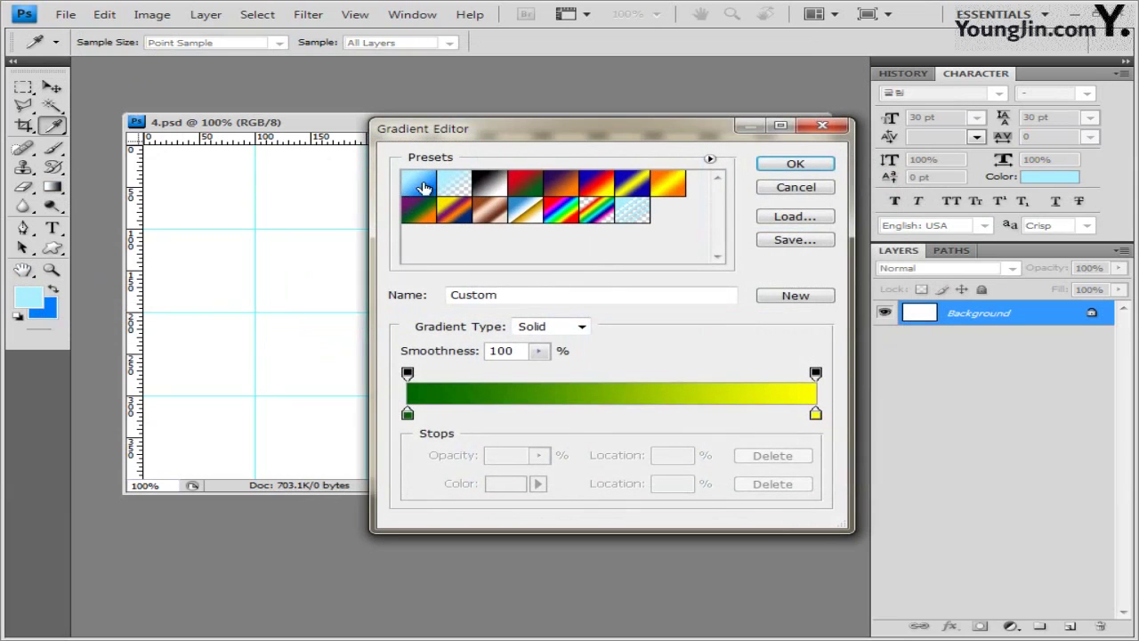
click(419, 184)
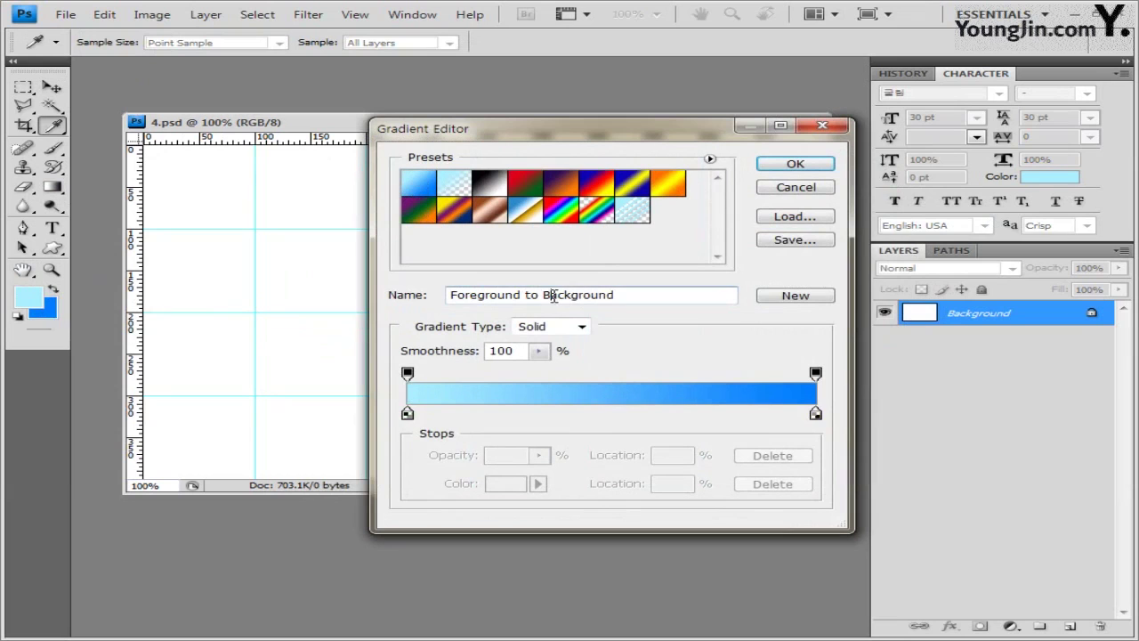
click(826, 169)
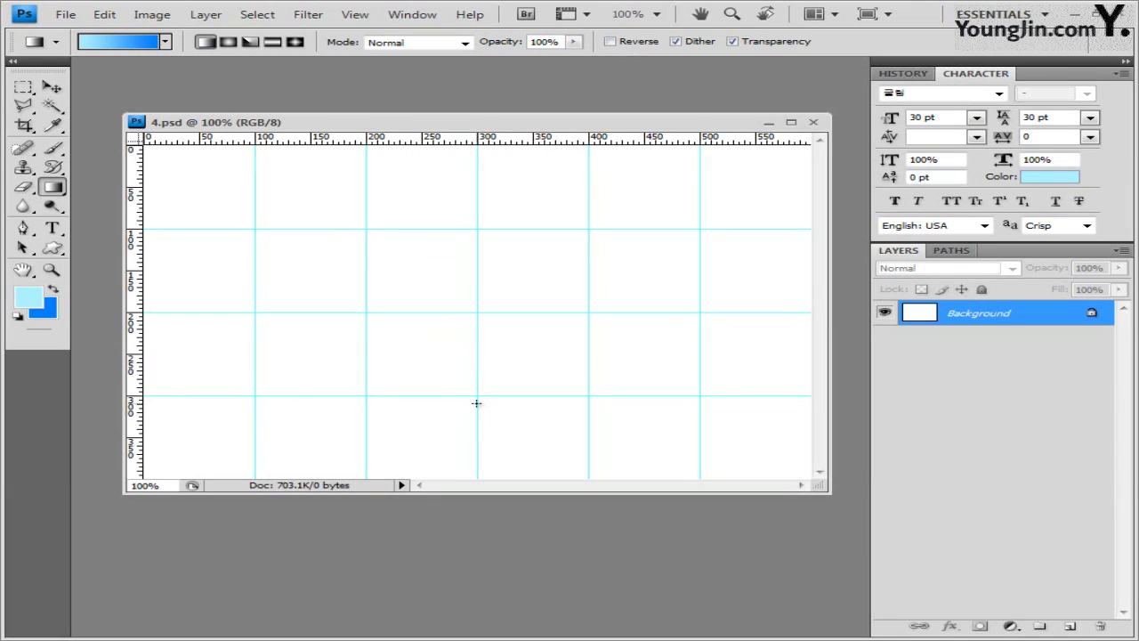
drag(473, 407, 491, 229)
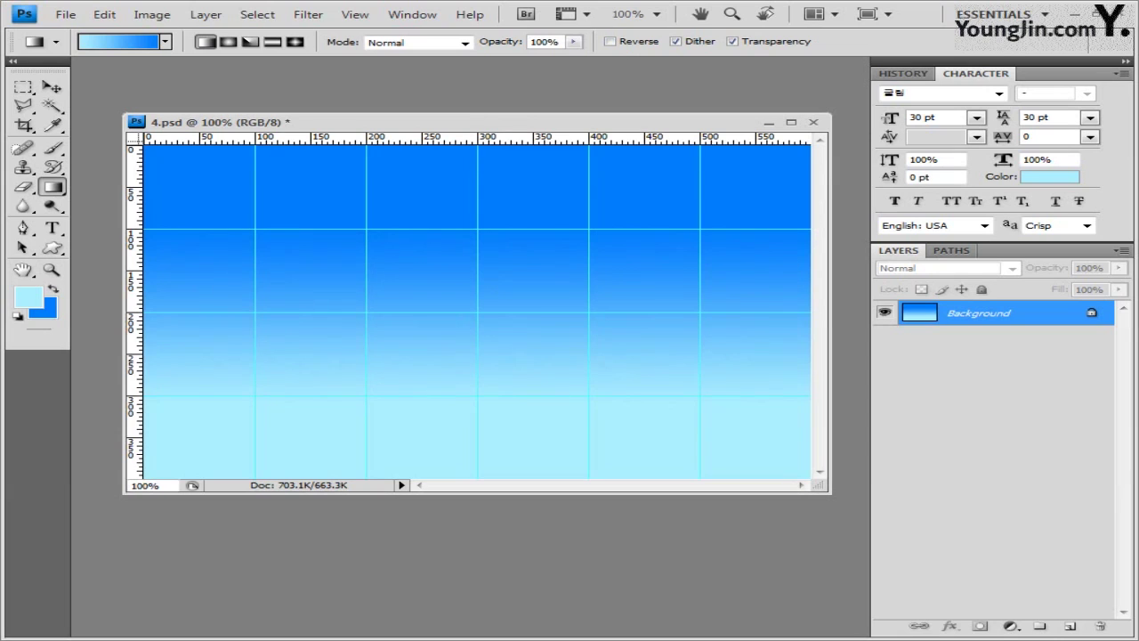
Open 1급-12.jpg from the 기출문제04 folder and float it in its own window.
key(ctrl+o)
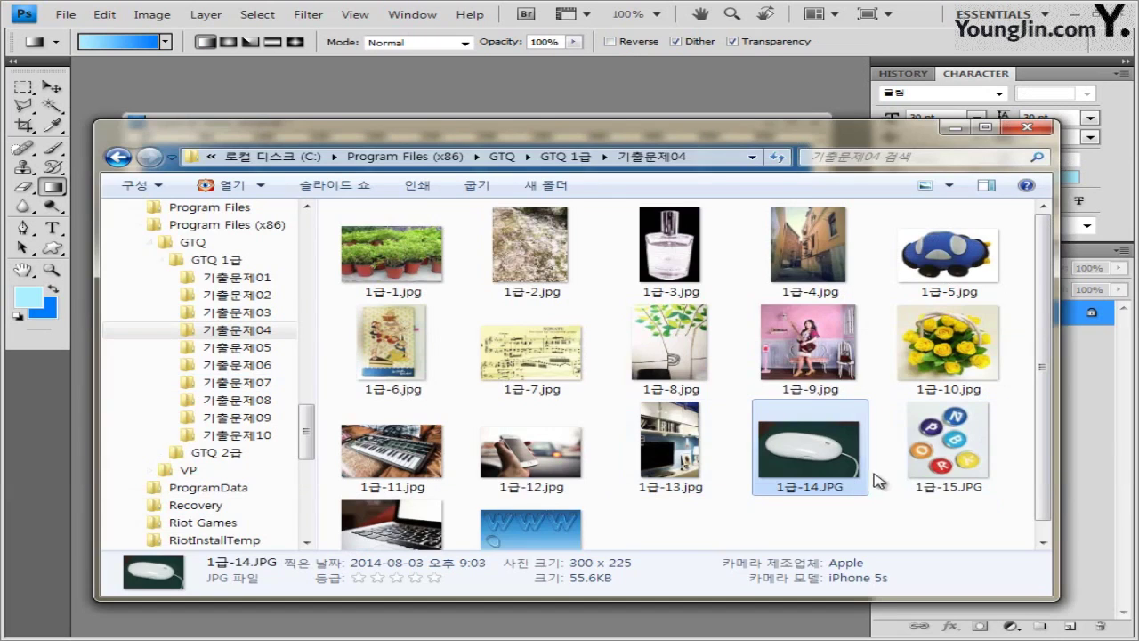
click(505, 480)
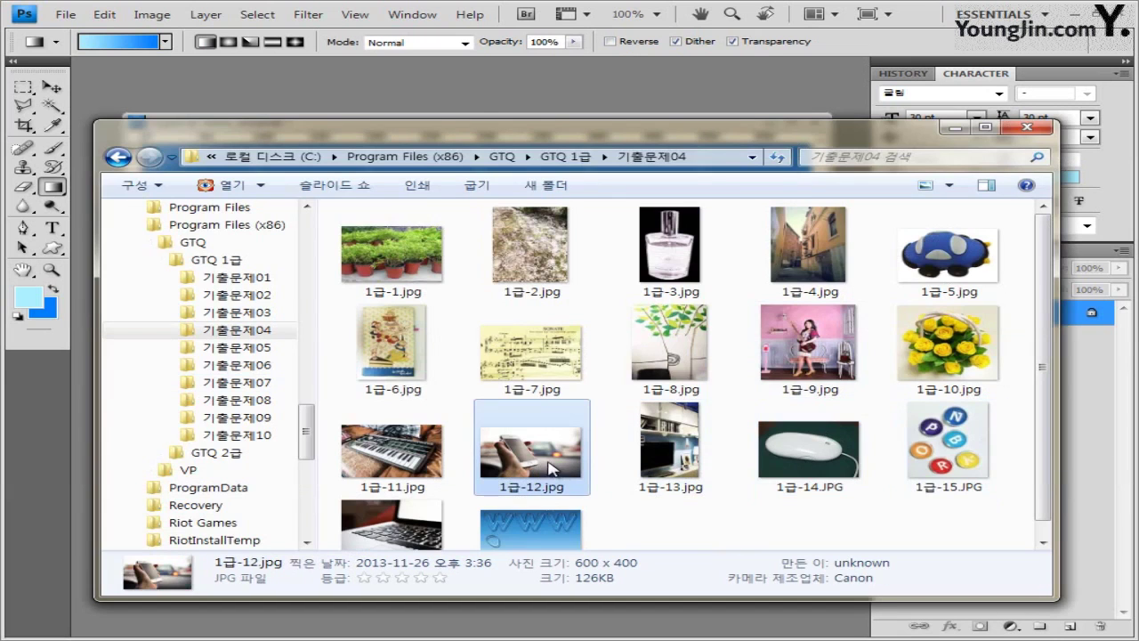
drag(546, 470, 374, 98)
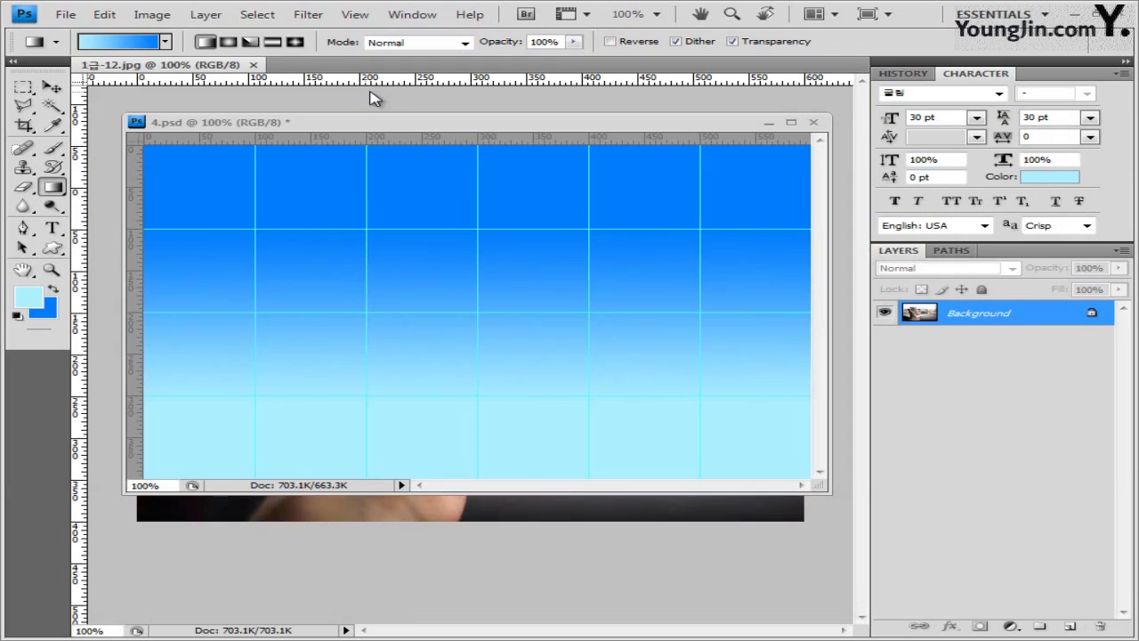
drag(210, 65, 196, 103)
Copy the entire phone photo, close its file and paste it into 4.psd as a new layer.
key(ctrl+a)
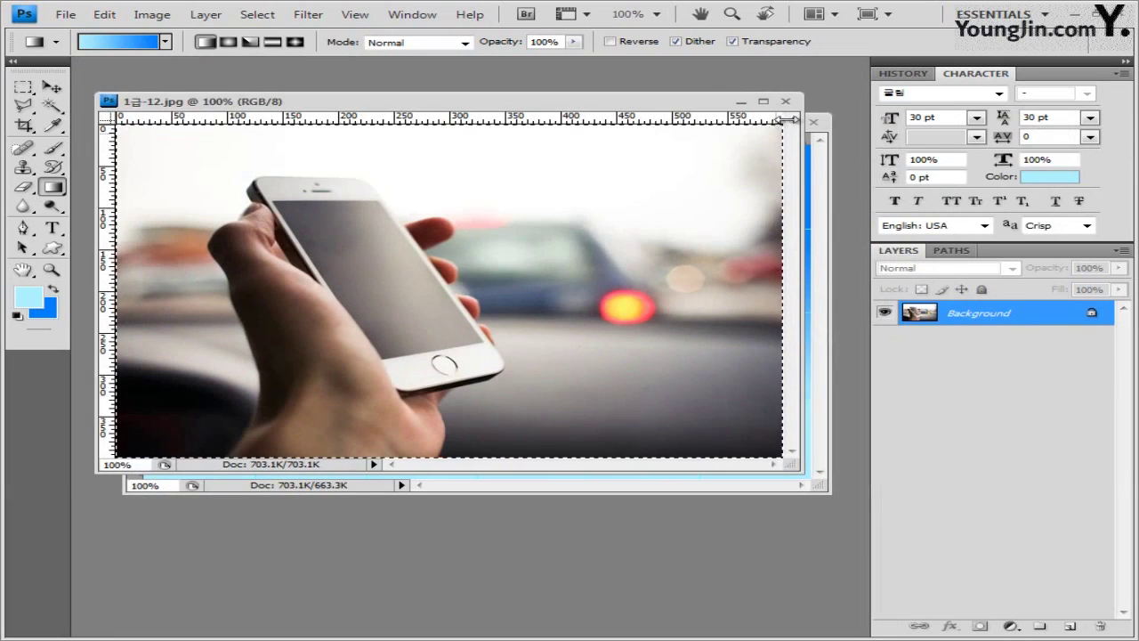
click(785, 101)
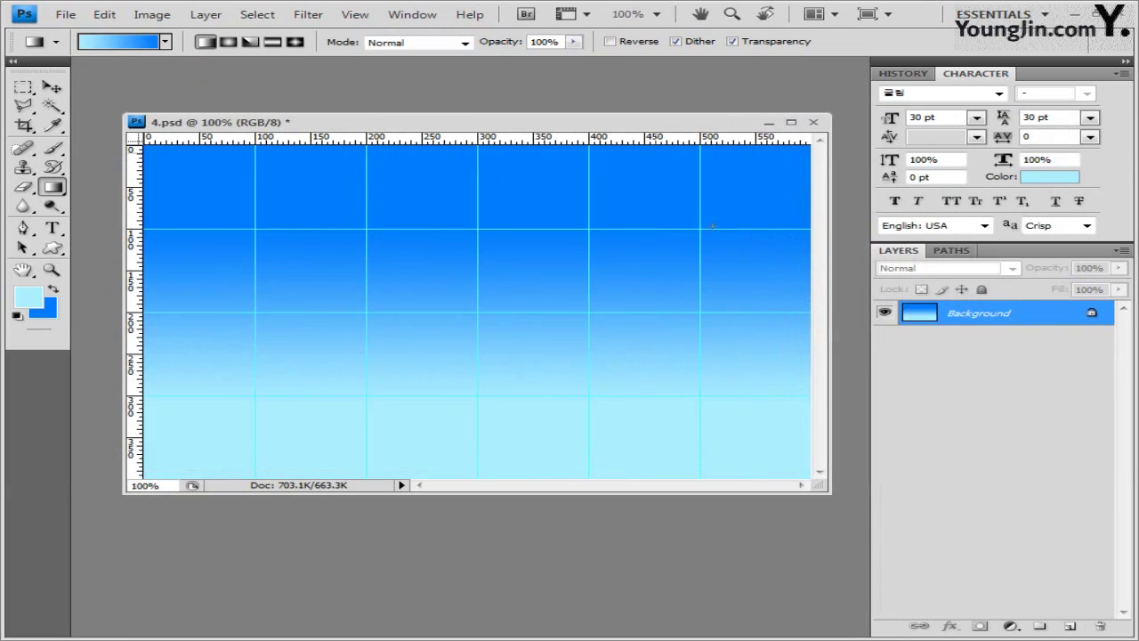
key(ctrl+v)
click(55, 84)
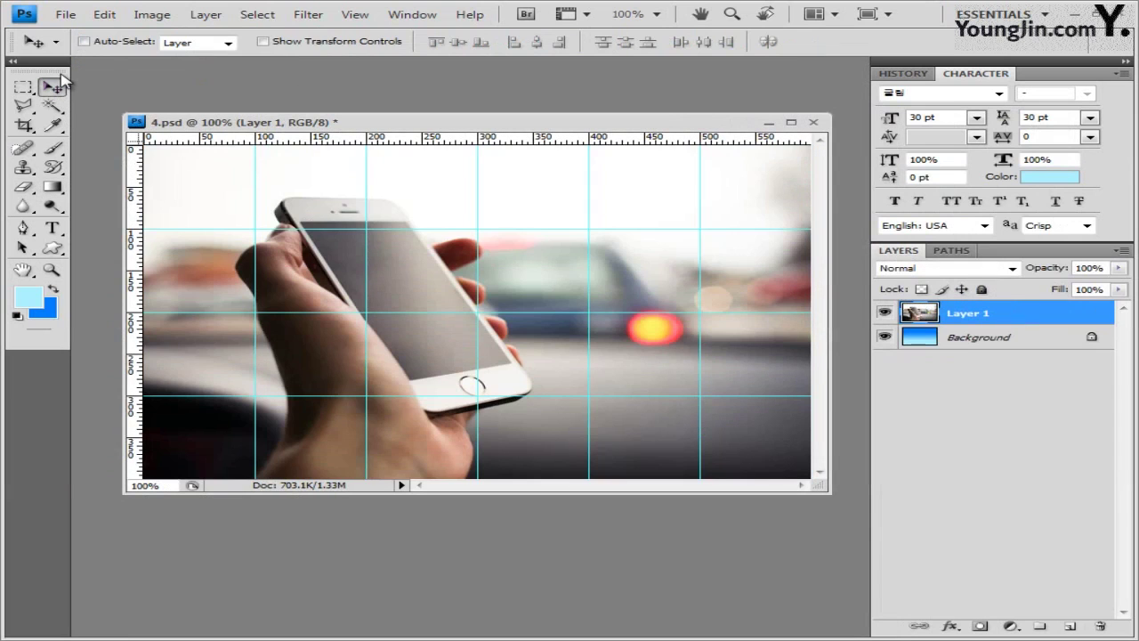
Apply the Texturizer filter to the phone photo with Canvas texture, 100% scaling, relief 4 and Top light, and add a layer mask.
click(307, 15)
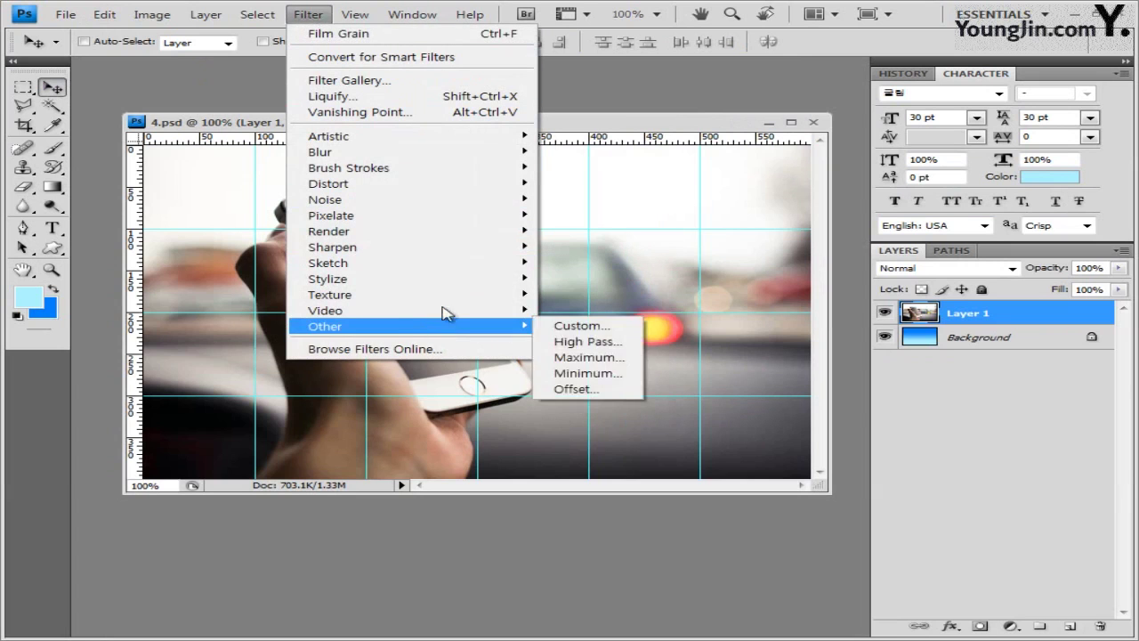
mouse_move(445, 279)
mouse_move(503, 294)
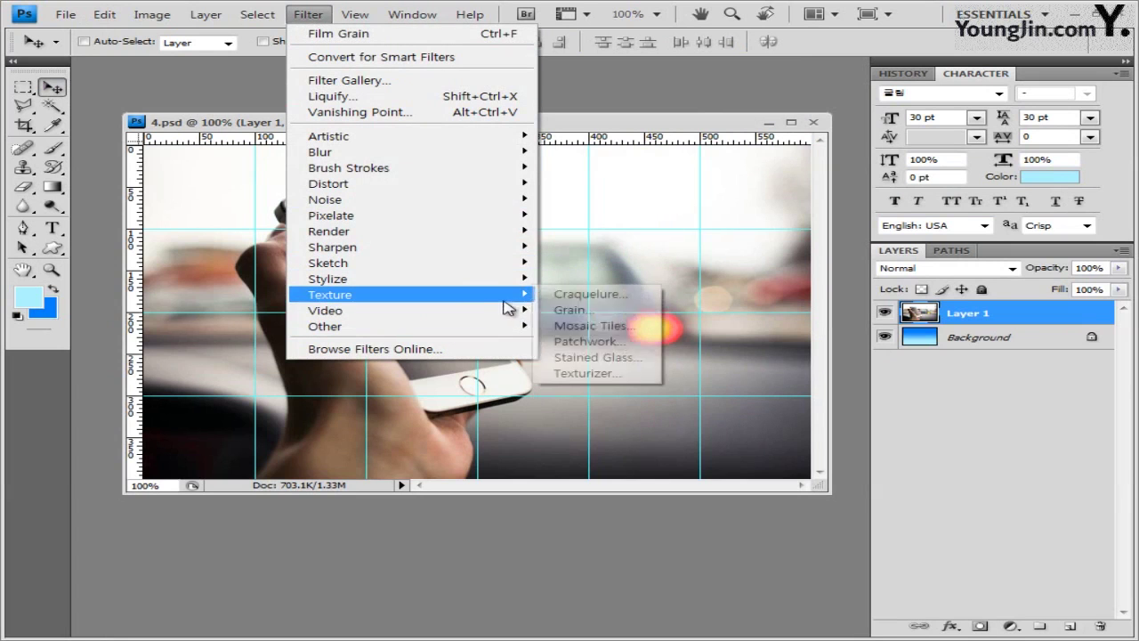
click(614, 354)
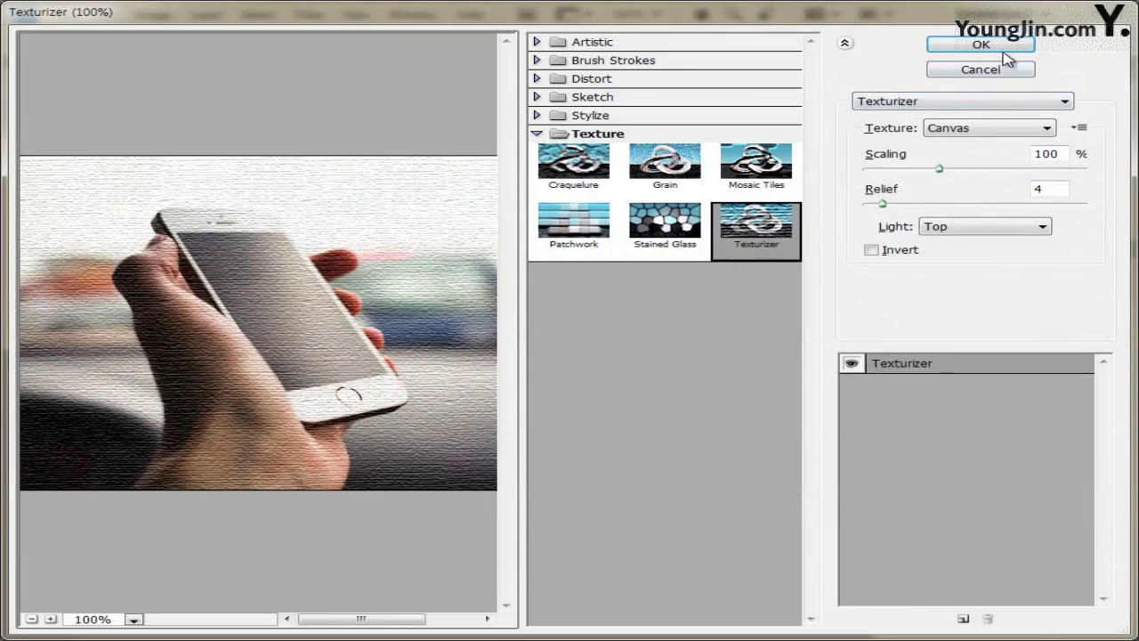
click(1006, 51)
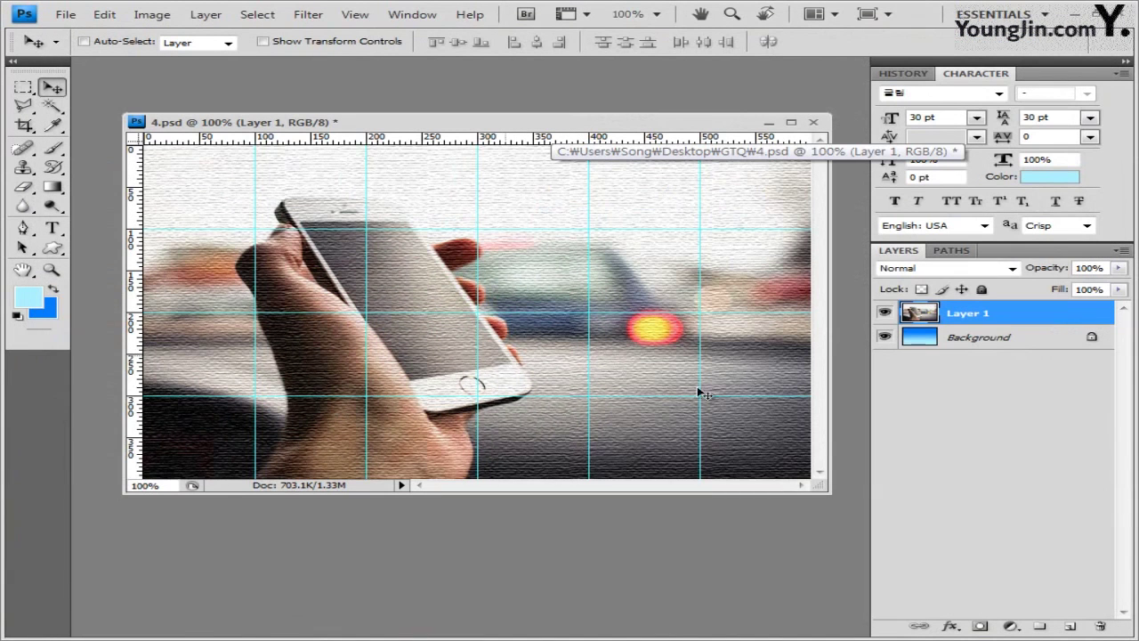
click(980, 626)
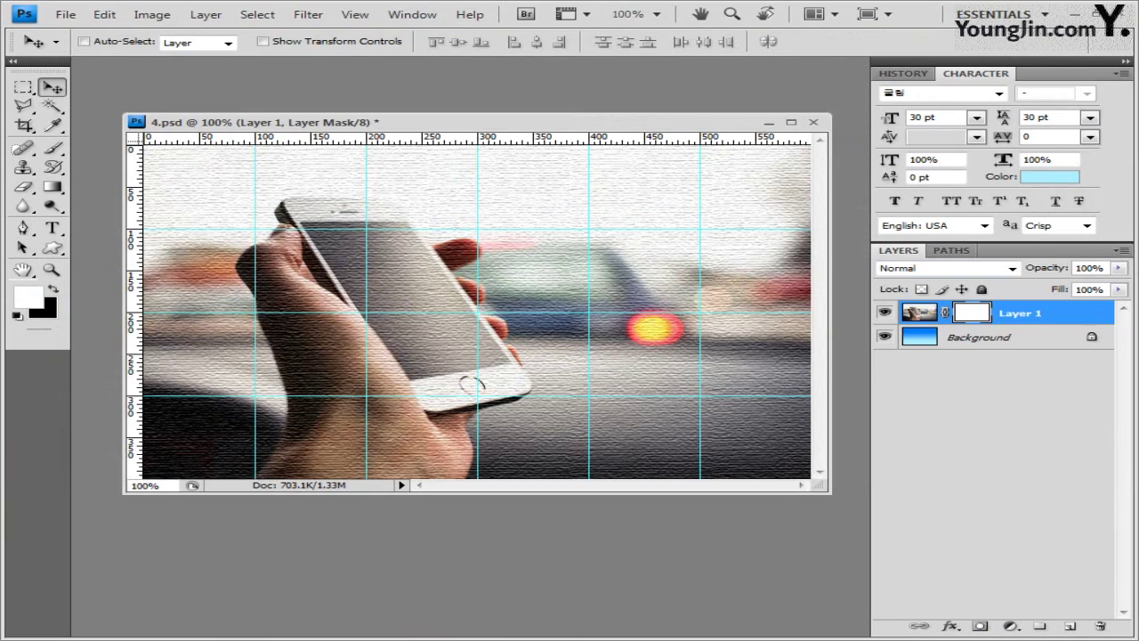
click(28, 296)
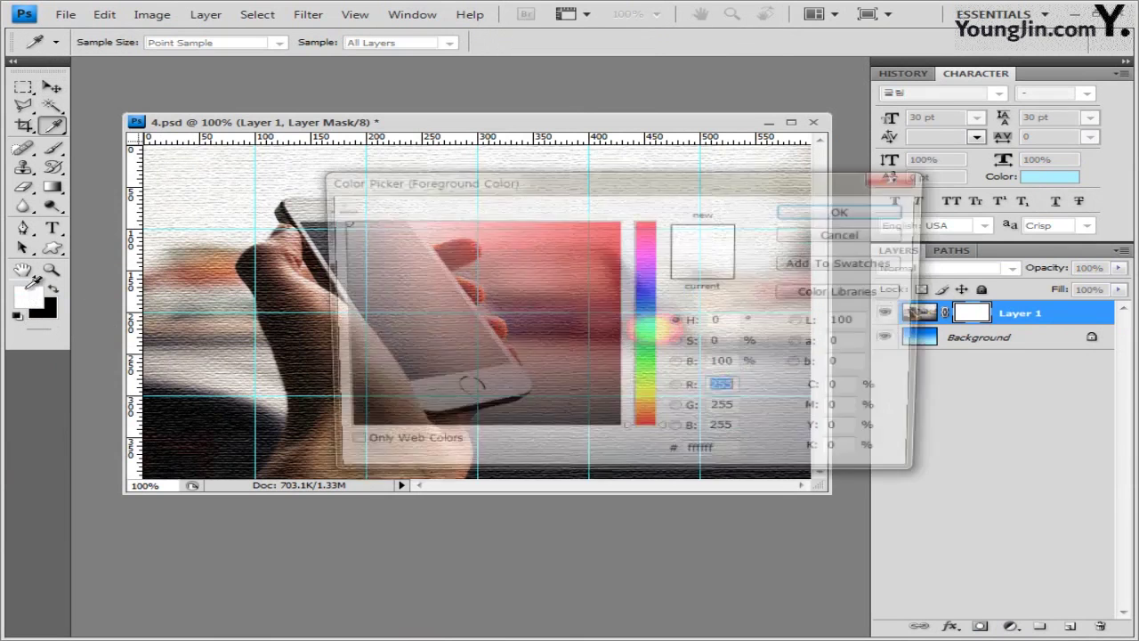
click(860, 234)
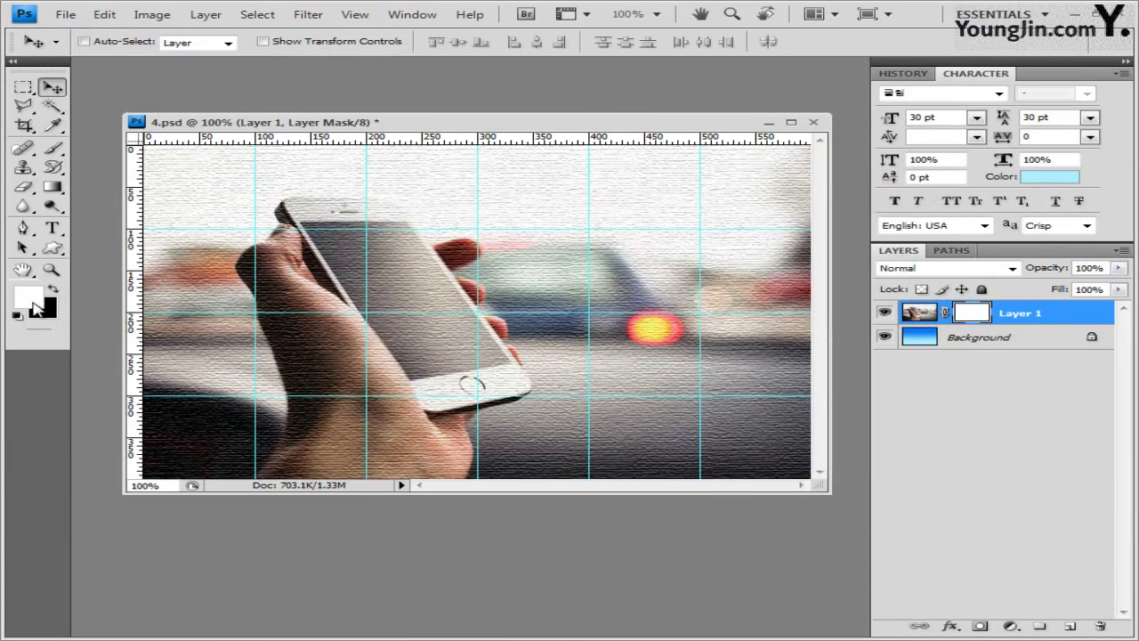
click(42, 308)
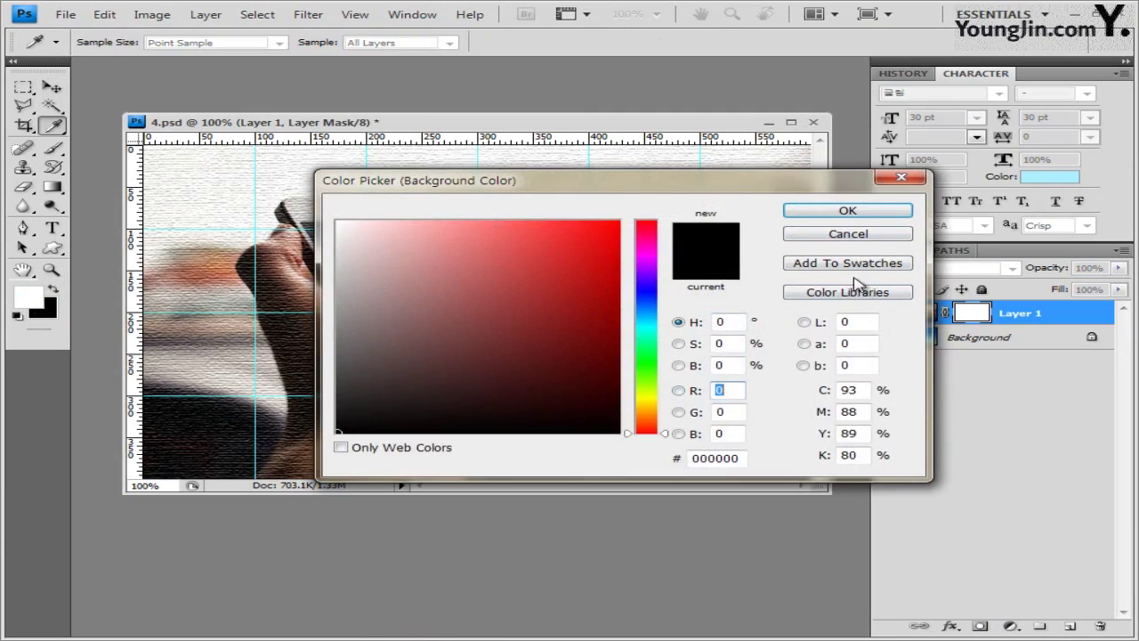
click(860, 235)
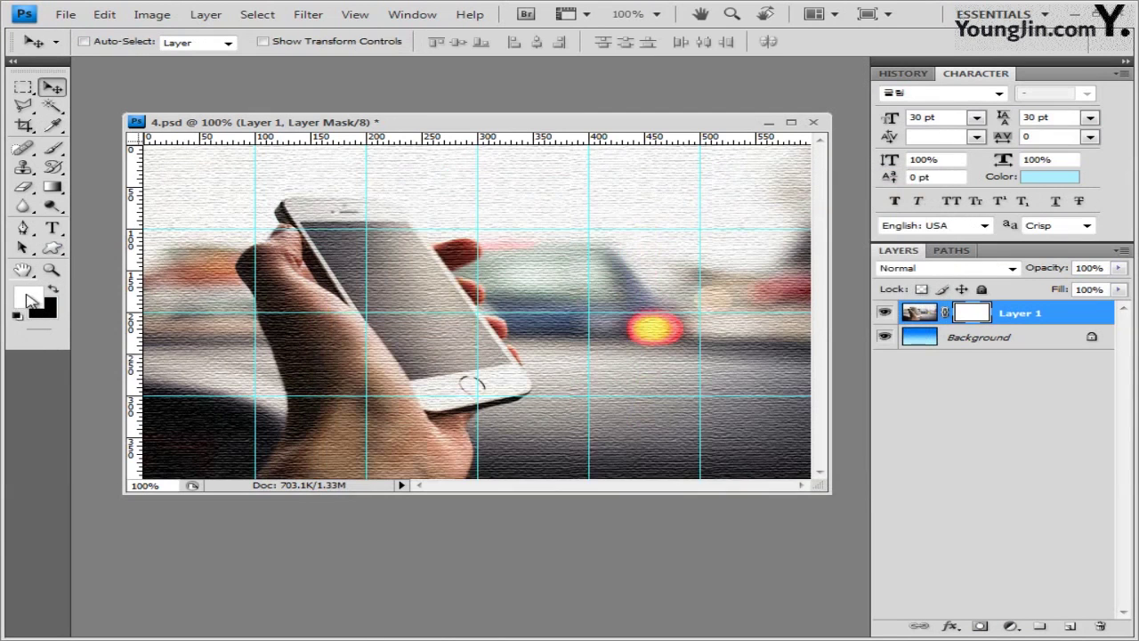
click(56, 291)
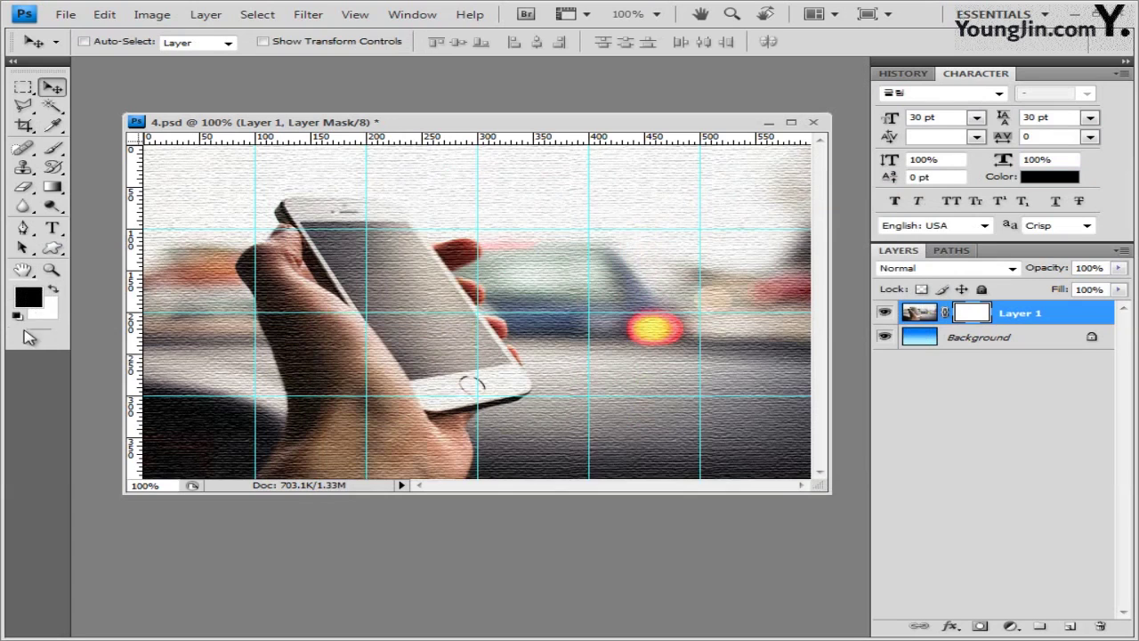
click(55, 290)
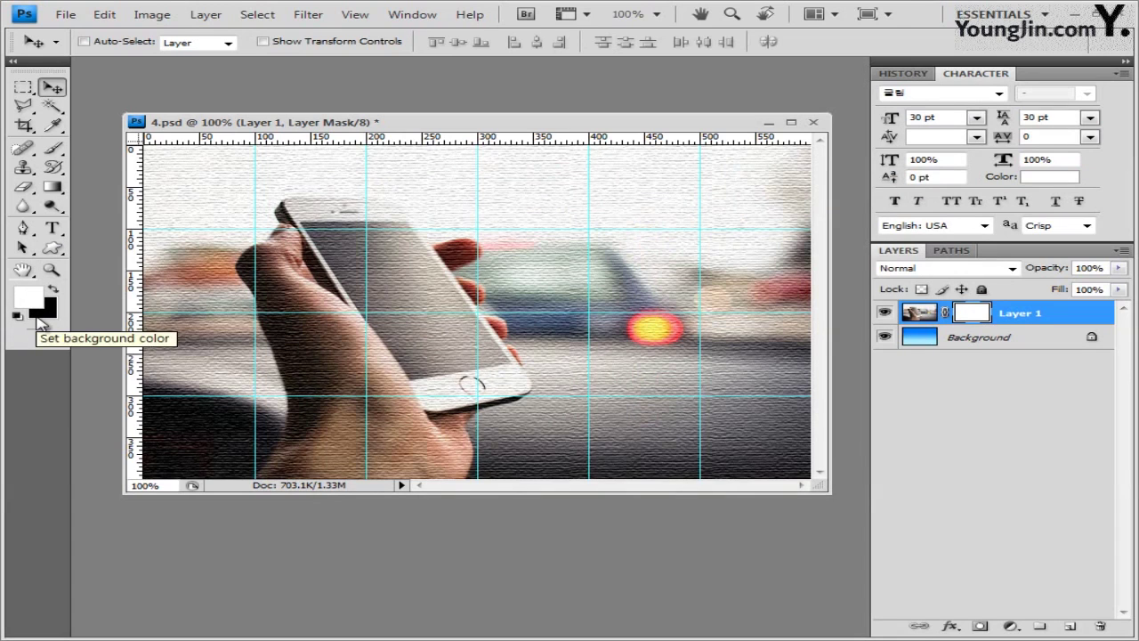
Fill the phone photo's layer mask with a radial Foreground to Background gradient, white at the image center and black toward the upper-right corner.
click(51, 189)
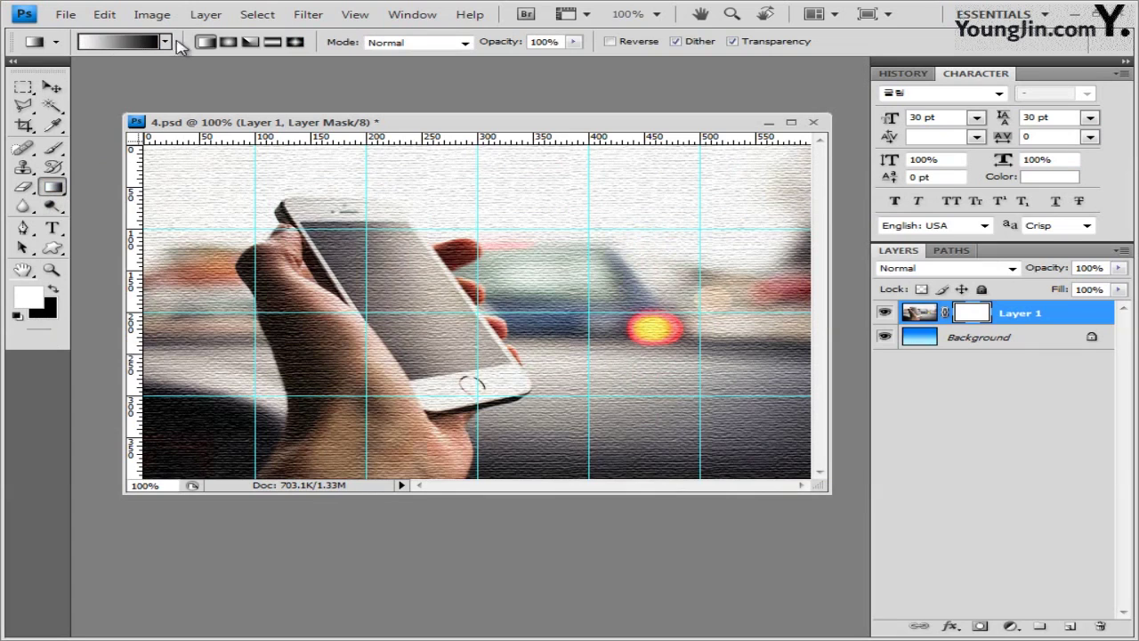
click(166, 42)
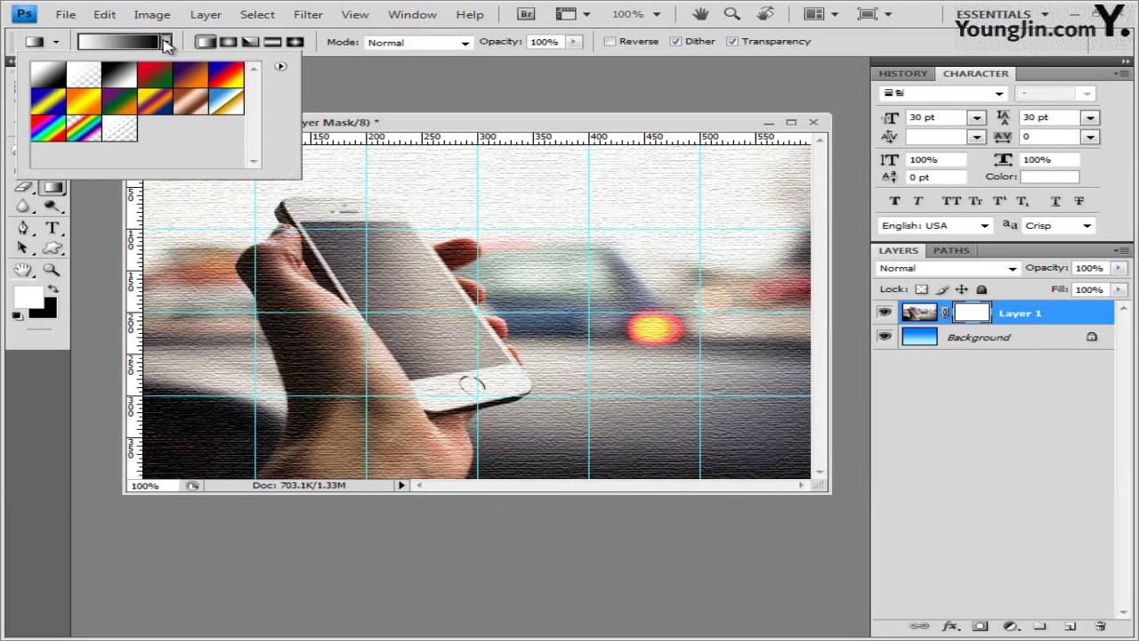
click(53, 81)
click(344, 69)
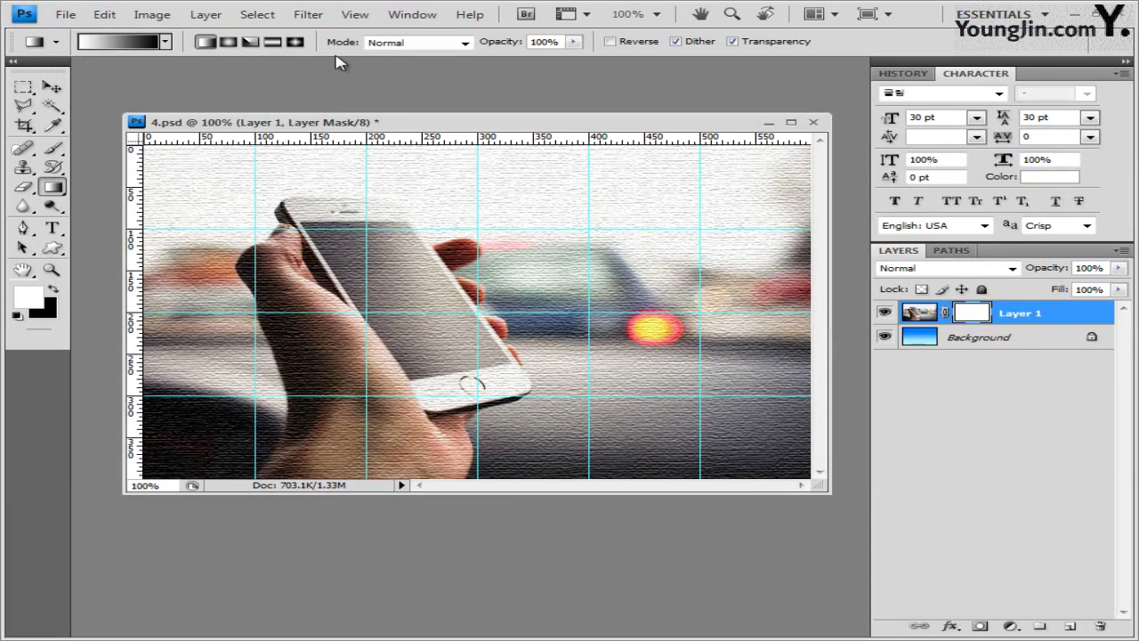
click(229, 44)
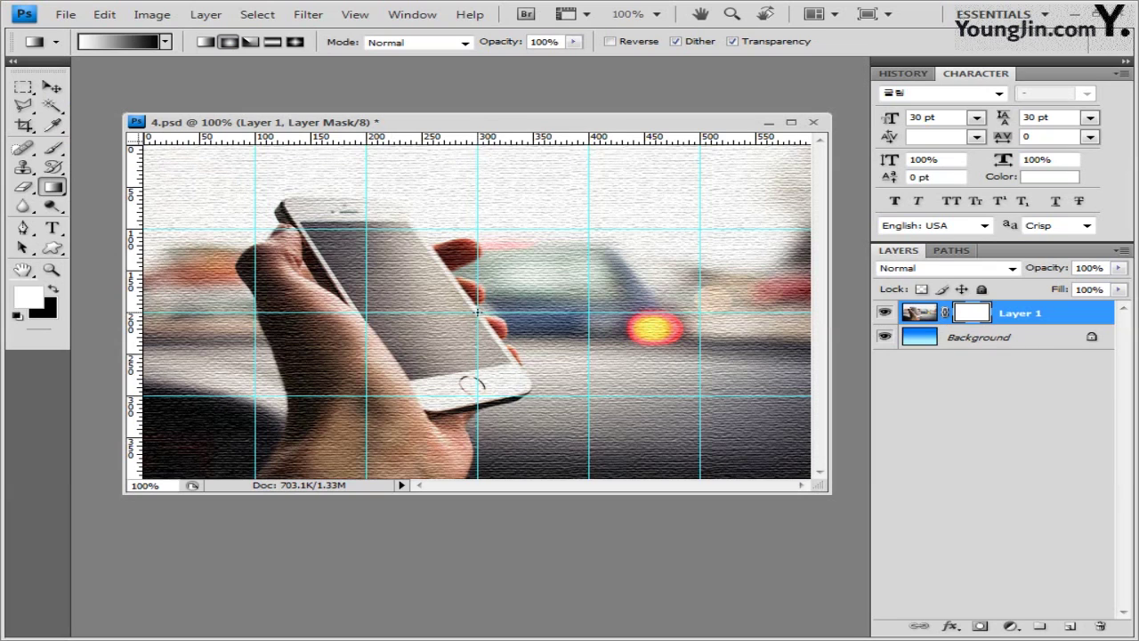
drag(481, 312, 789, 163)
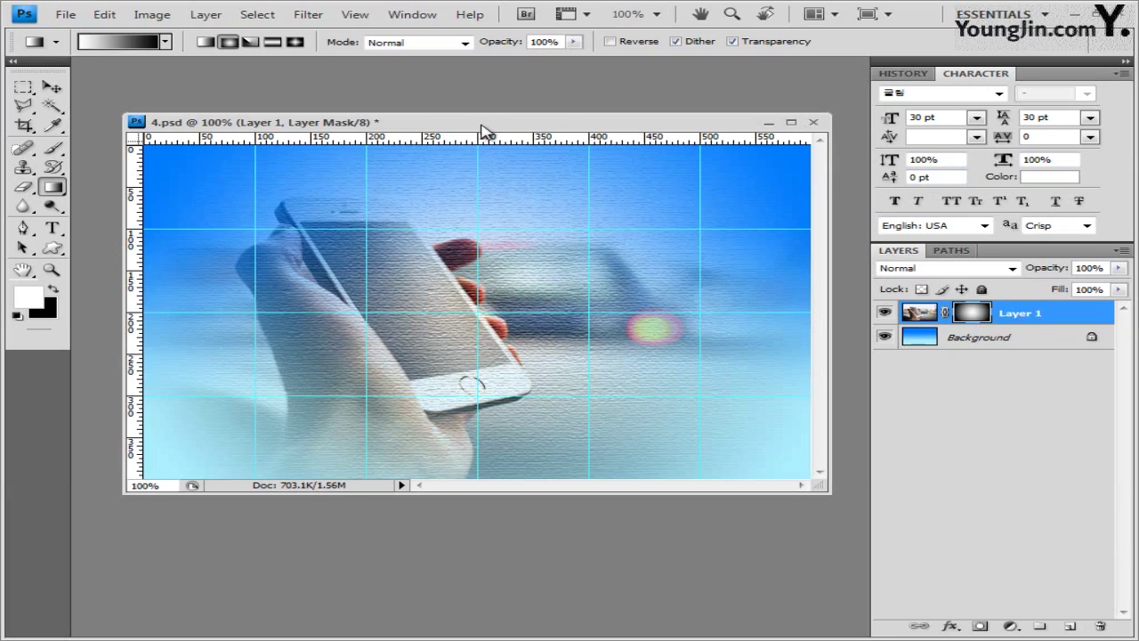
drag(483, 130, 479, 122)
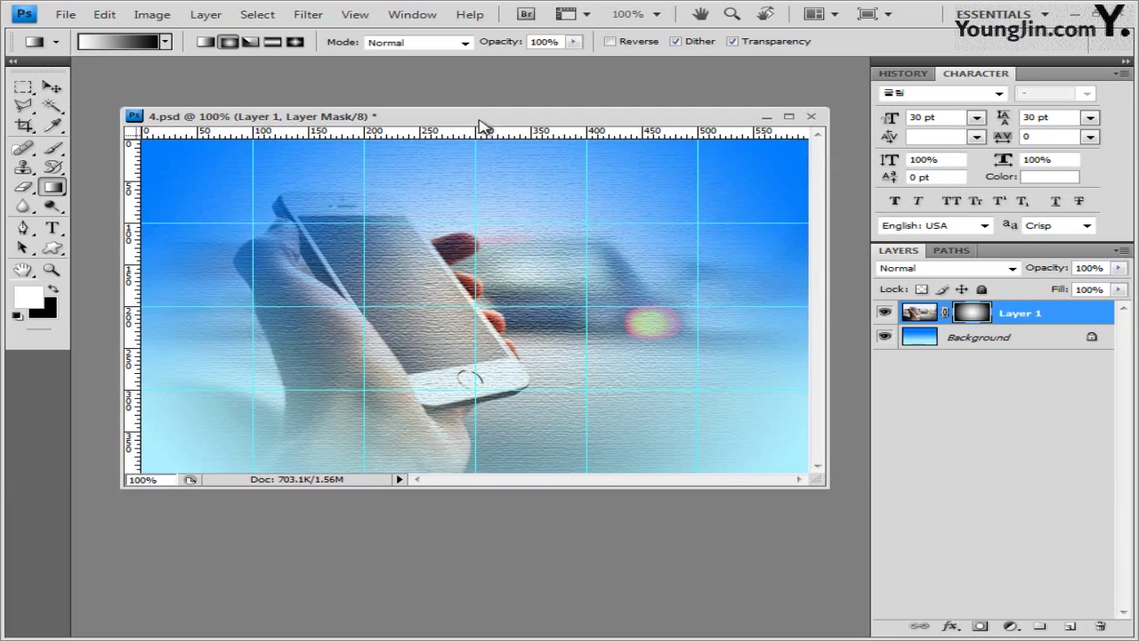
Create a new RGB document 30 pixels wide and 30 pixels high at 72 pixels/inch.
click(67, 14)
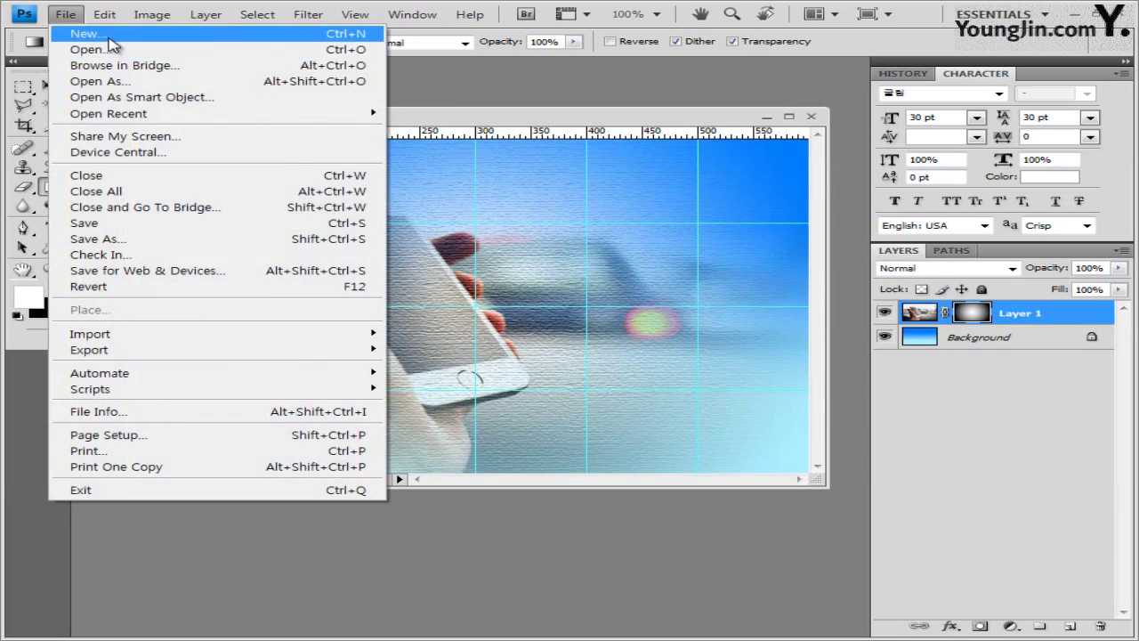
click(73, 27)
drag(519, 226, 208, 226)
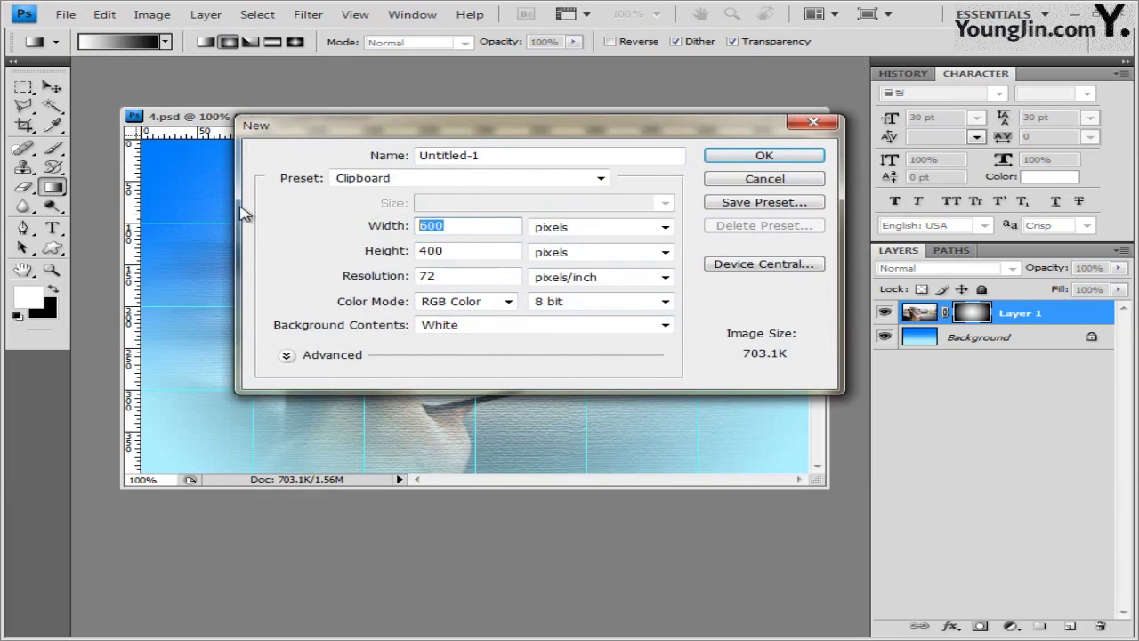
text(30)
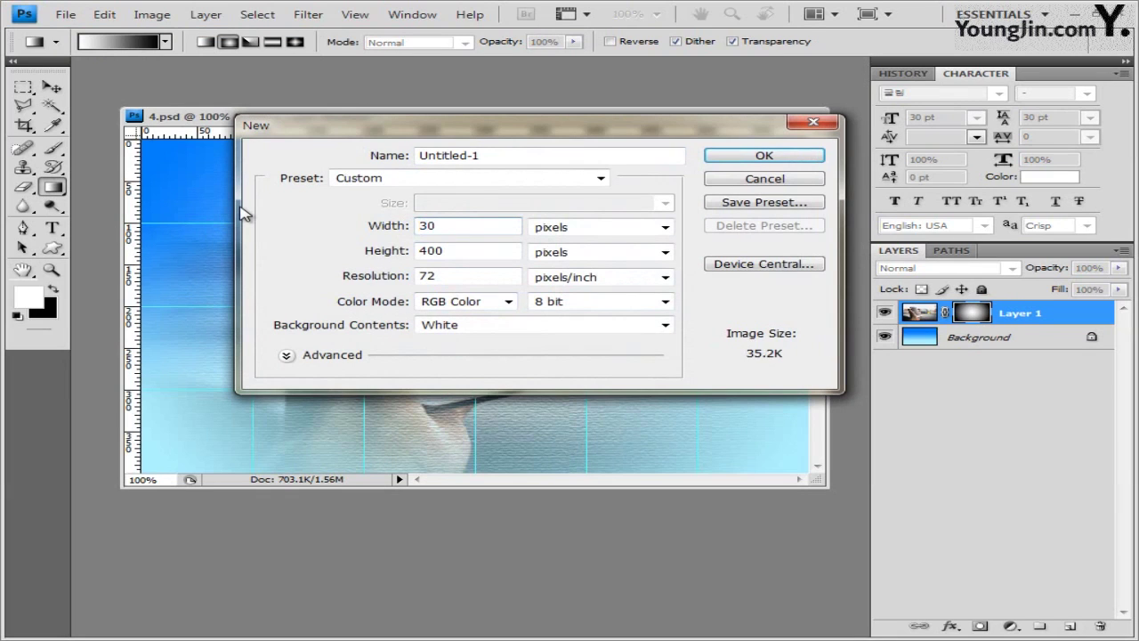
key(Tab)
key(Tab)
text(30)
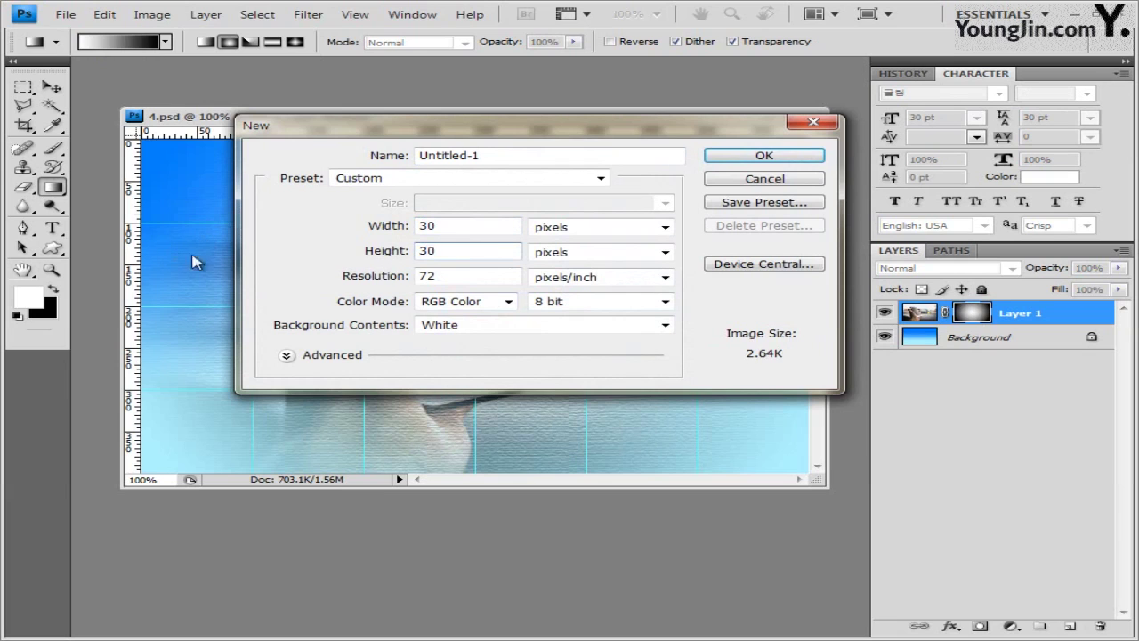
click(764, 156)
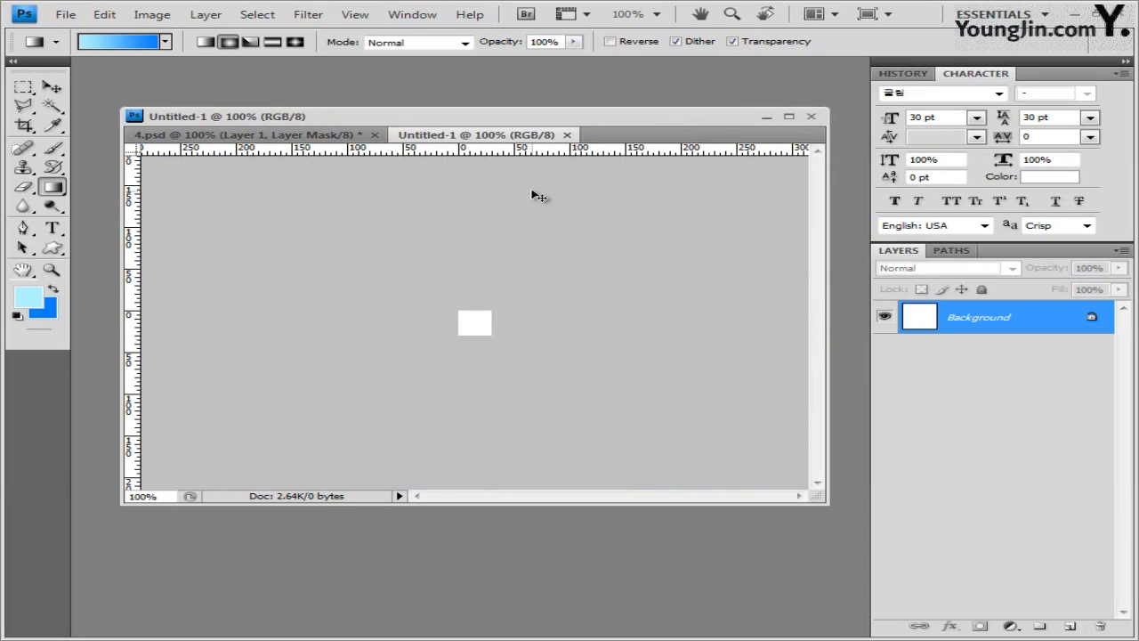
Add one empty layer to the 30 by 30 pixel document and hide its Background layer.
key(ctrl+plus)
key(ctrl+plus)
key(ctrl+plus)
key(ctrl+plus)
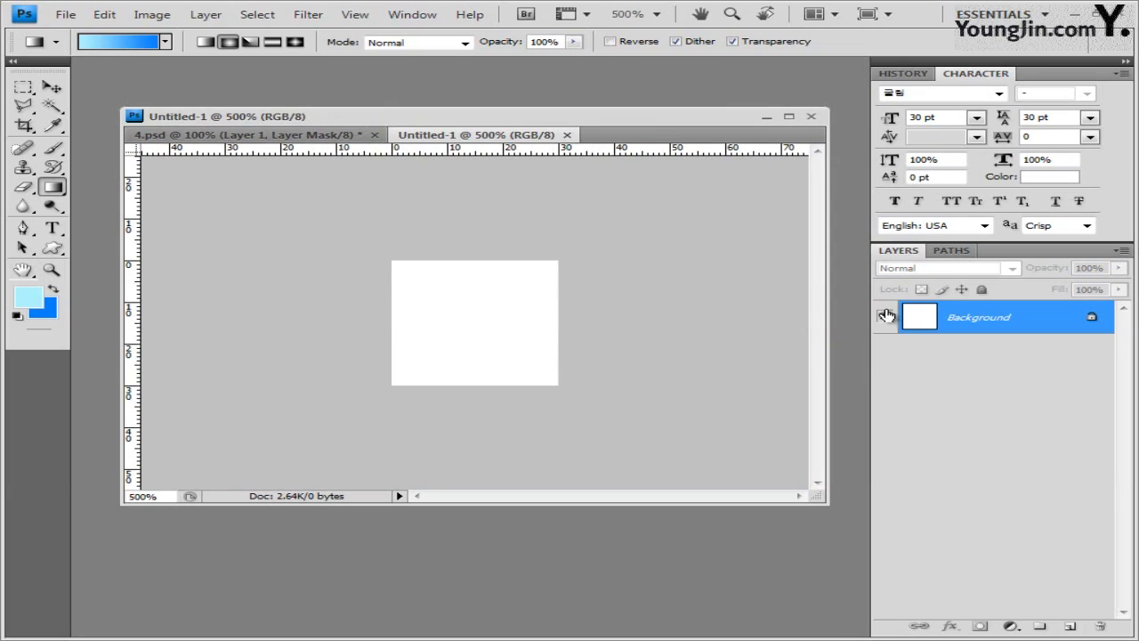
click(1071, 631)
click(1071, 631)
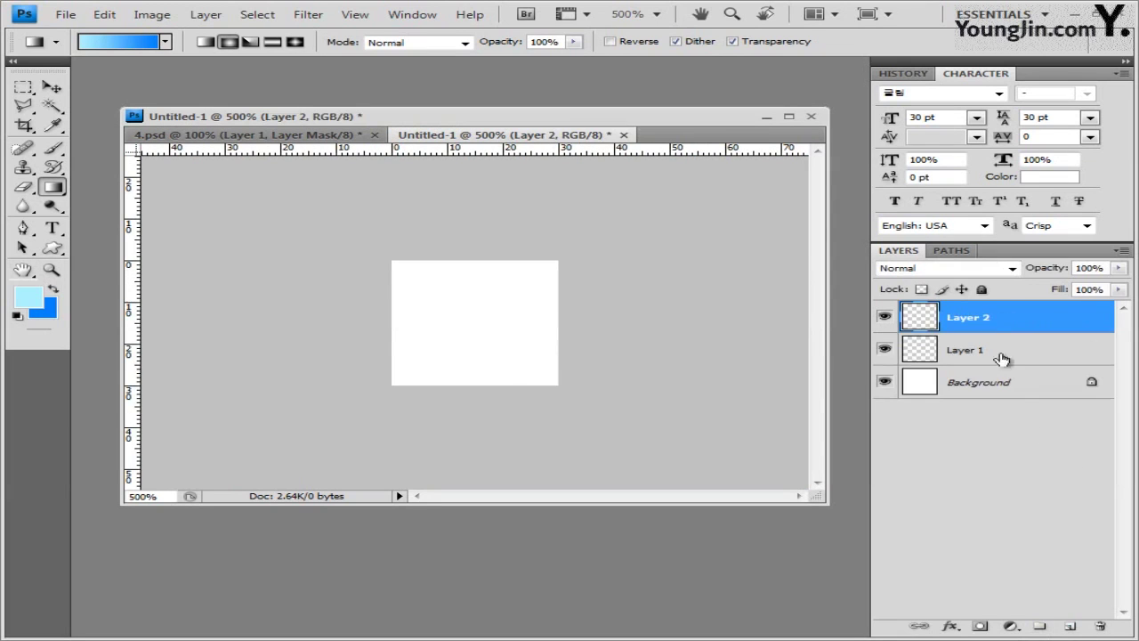
drag(996, 333, 1102, 627)
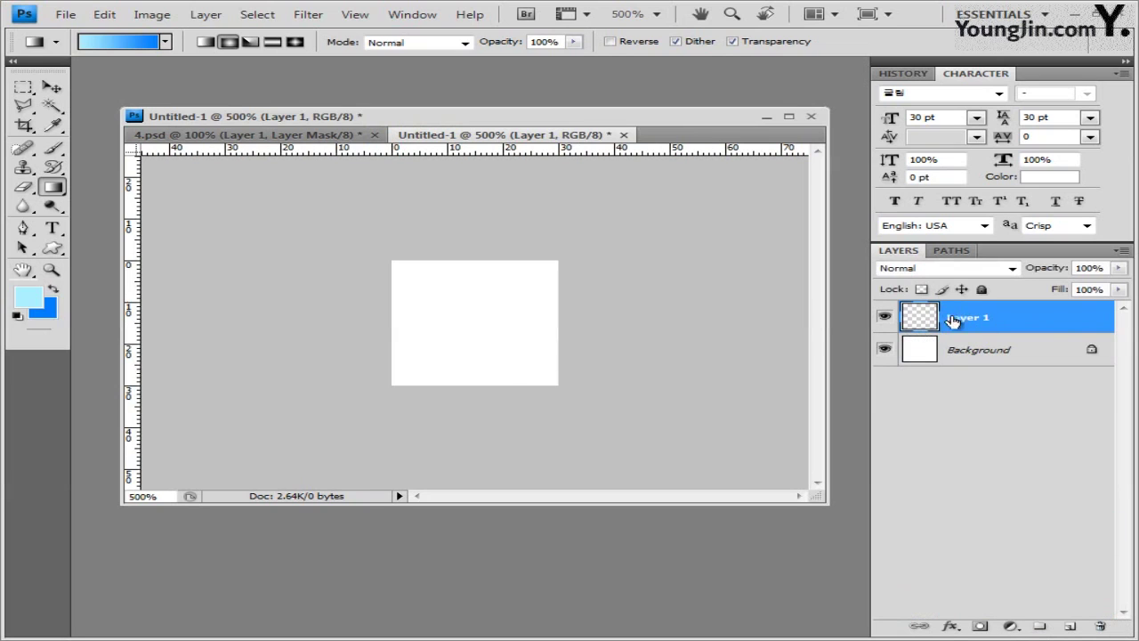
click(884, 351)
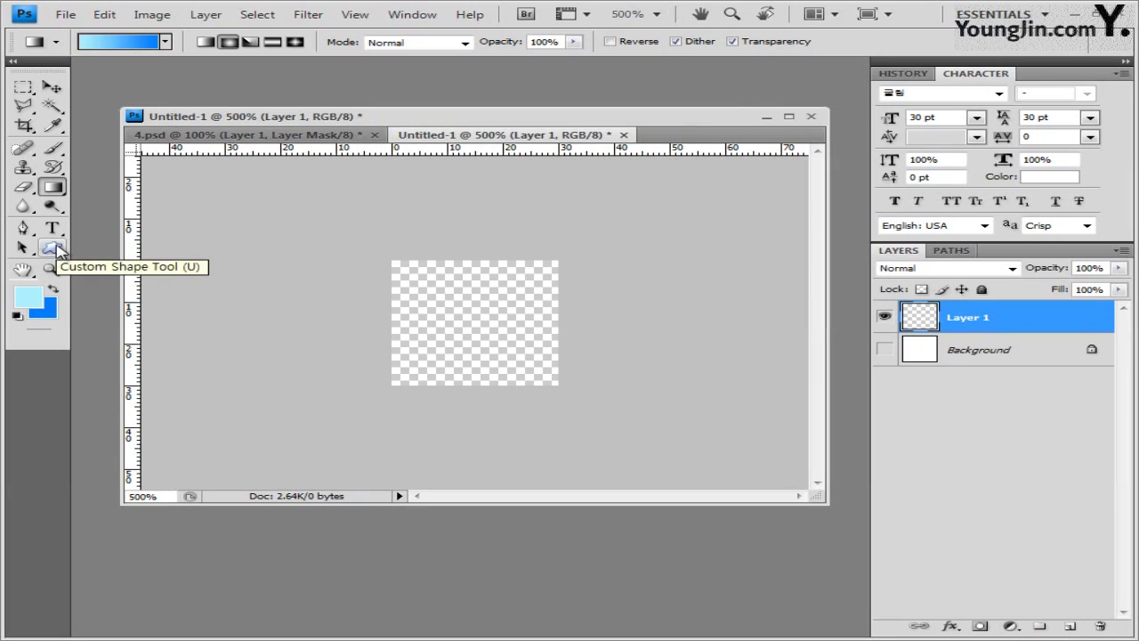
Set the Custom Shape tool to fill pixels, replace its shapes with the Web set and choose the globe shape.
click(54, 249)
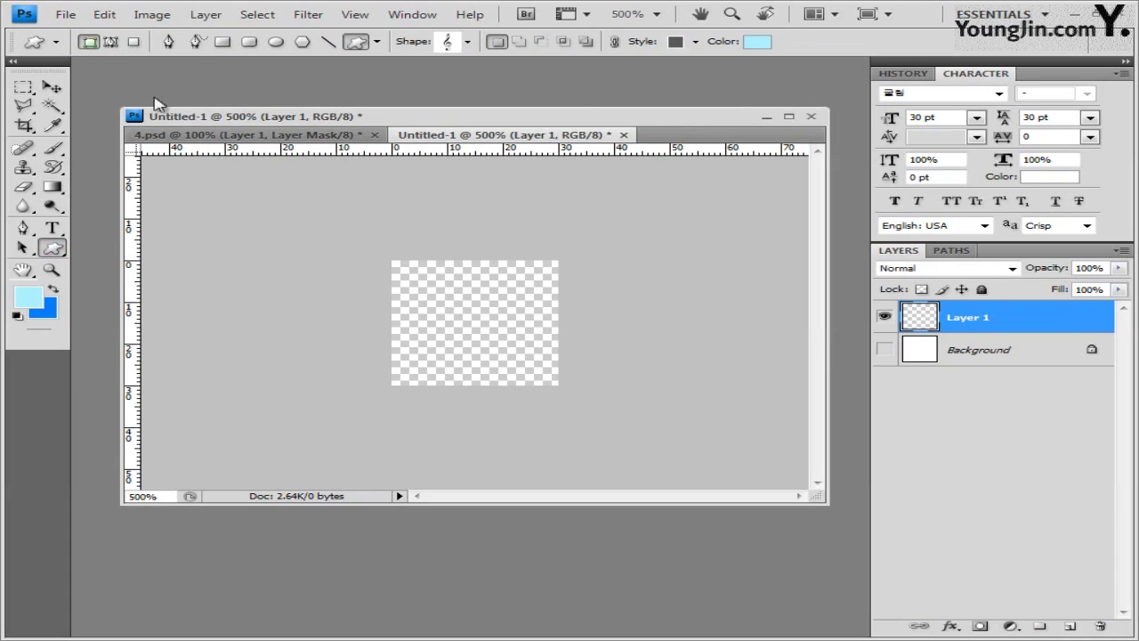
click(132, 41)
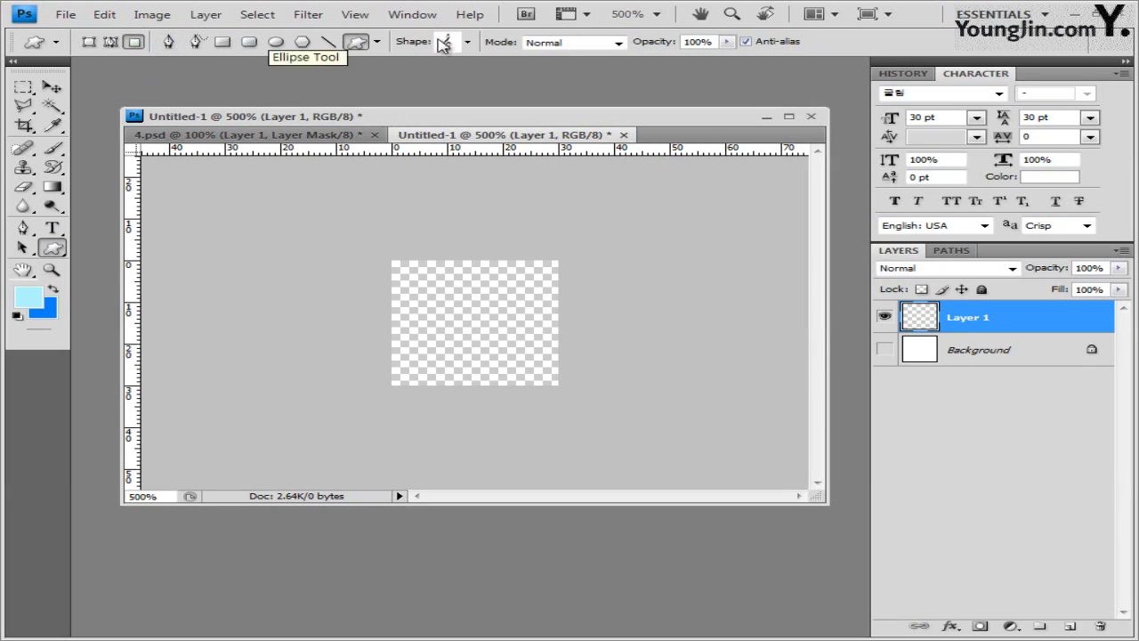
click(468, 41)
click(575, 69)
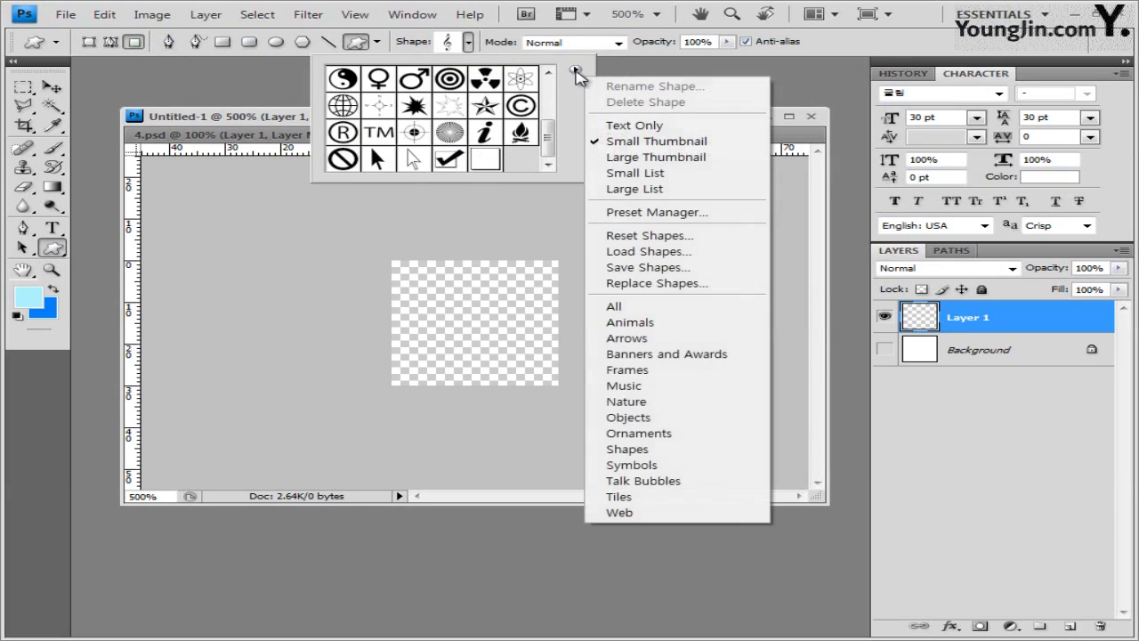
click(641, 513)
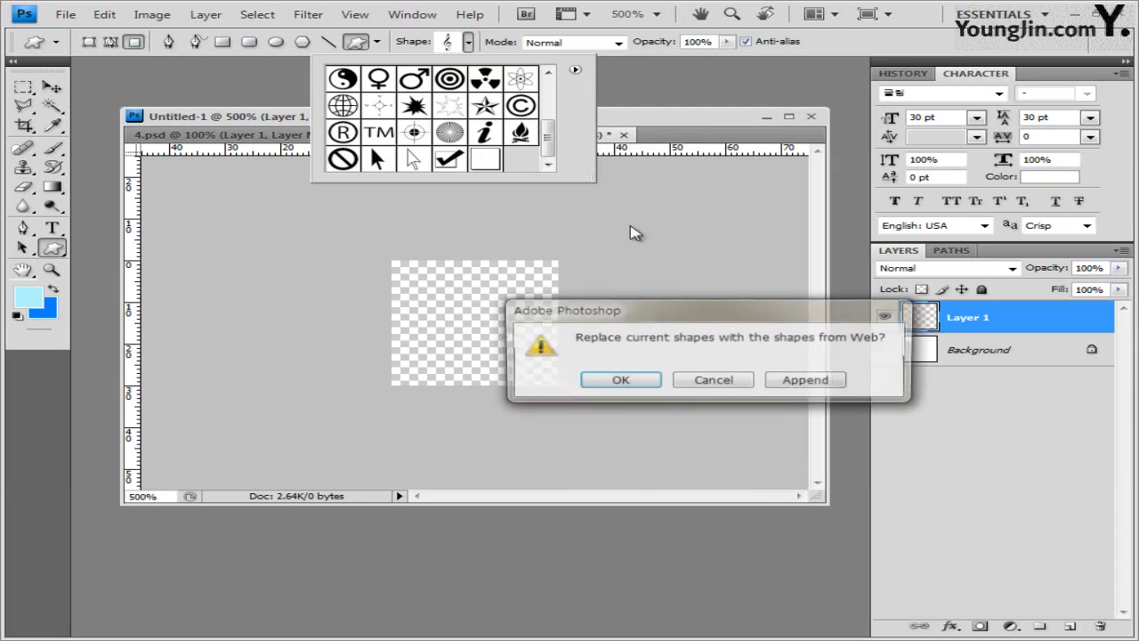
click(643, 387)
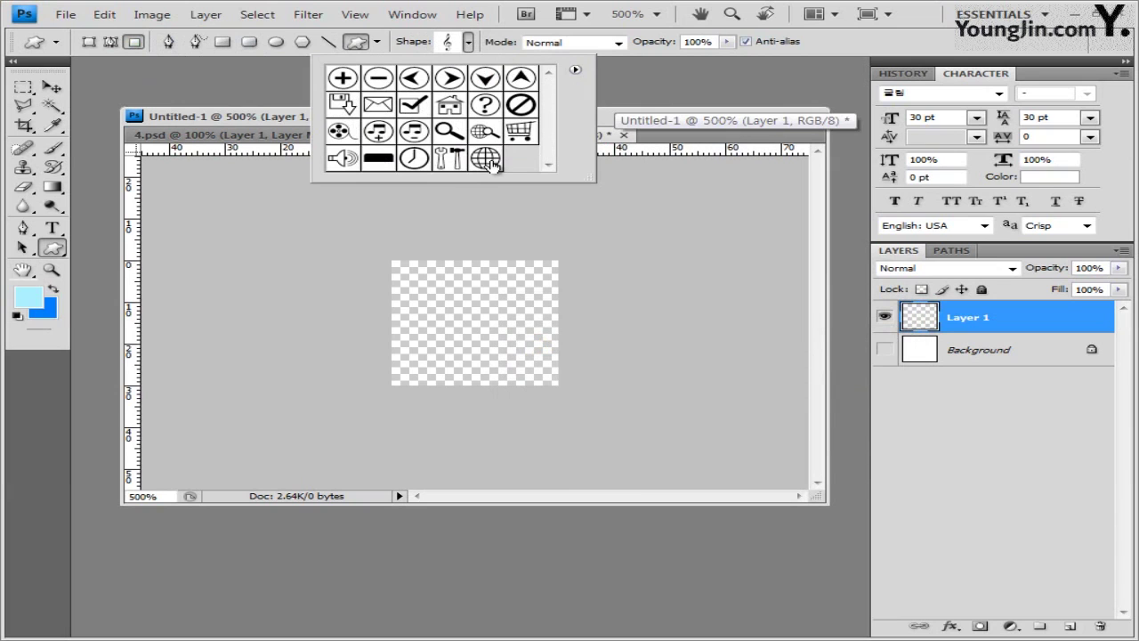
click(491, 163)
click(619, 149)
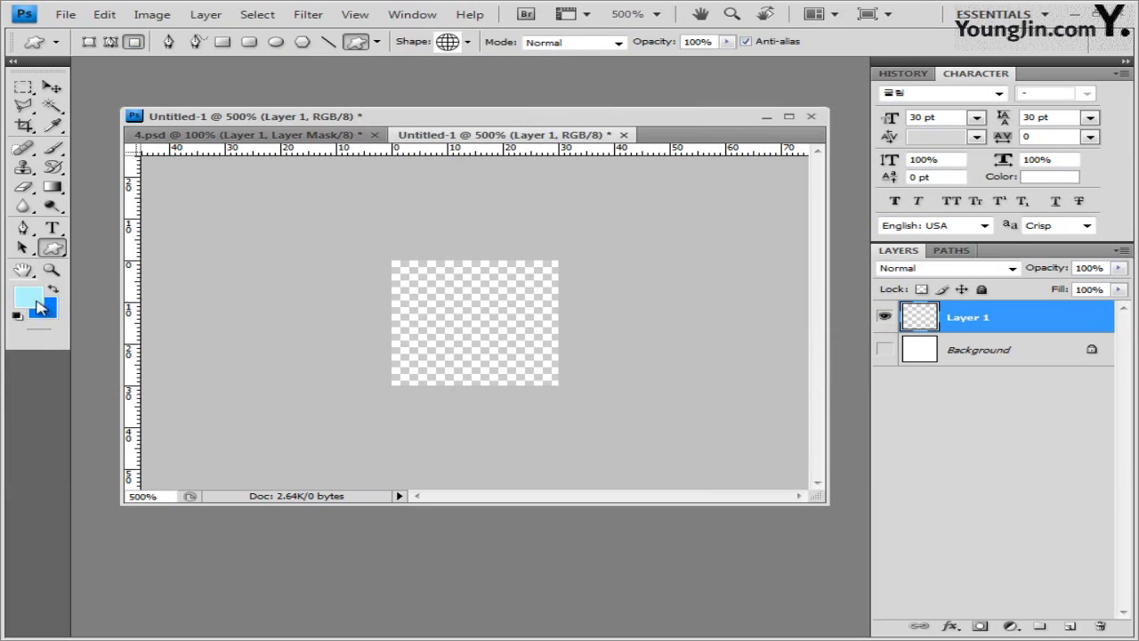
Set the foreground color to #ffffff and draw a globe about 25 pixels wide on Layer 1, nearly filling the canvas.
click(30, 298)
drag(666, 191, 624, 192)
drag(392, 294, 301, 221)
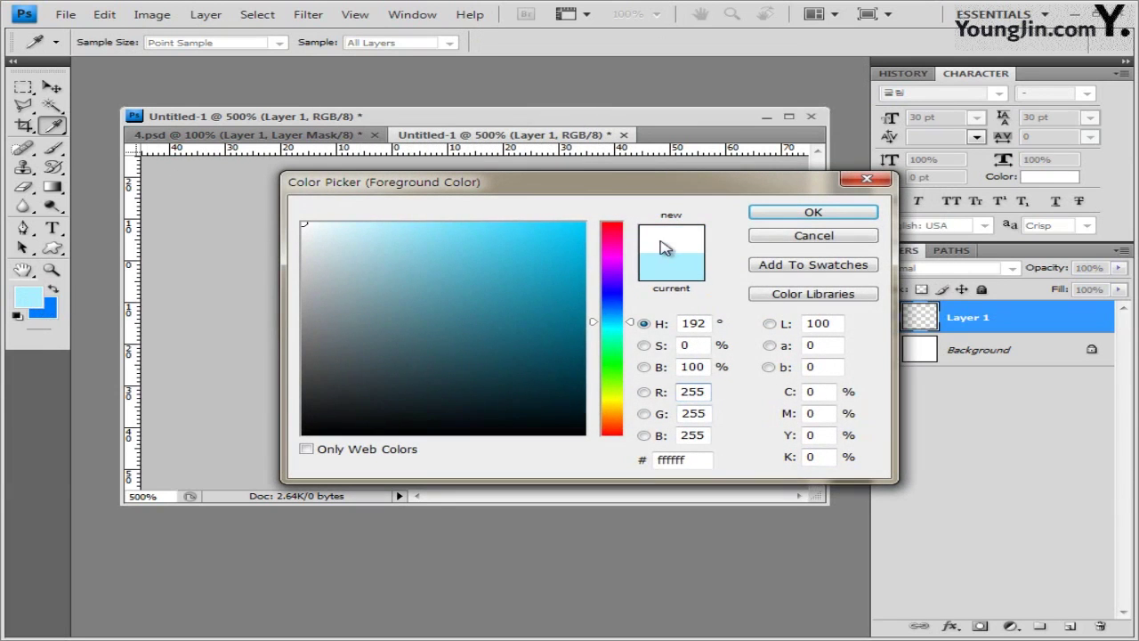
click(813, 213)
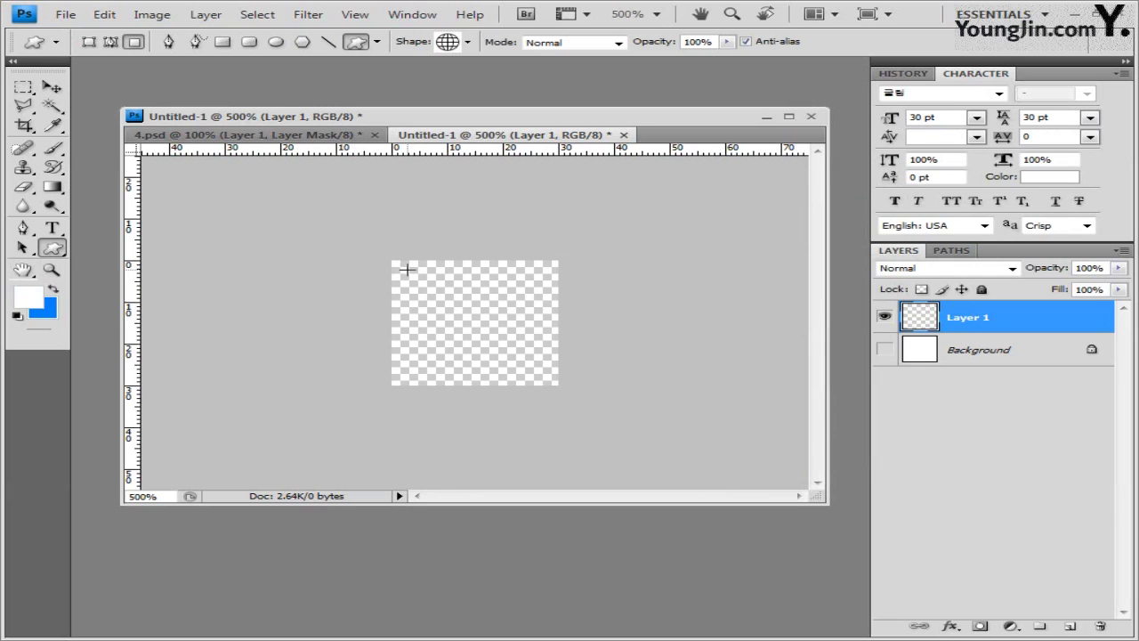
drag(406, 269, 547, 379)
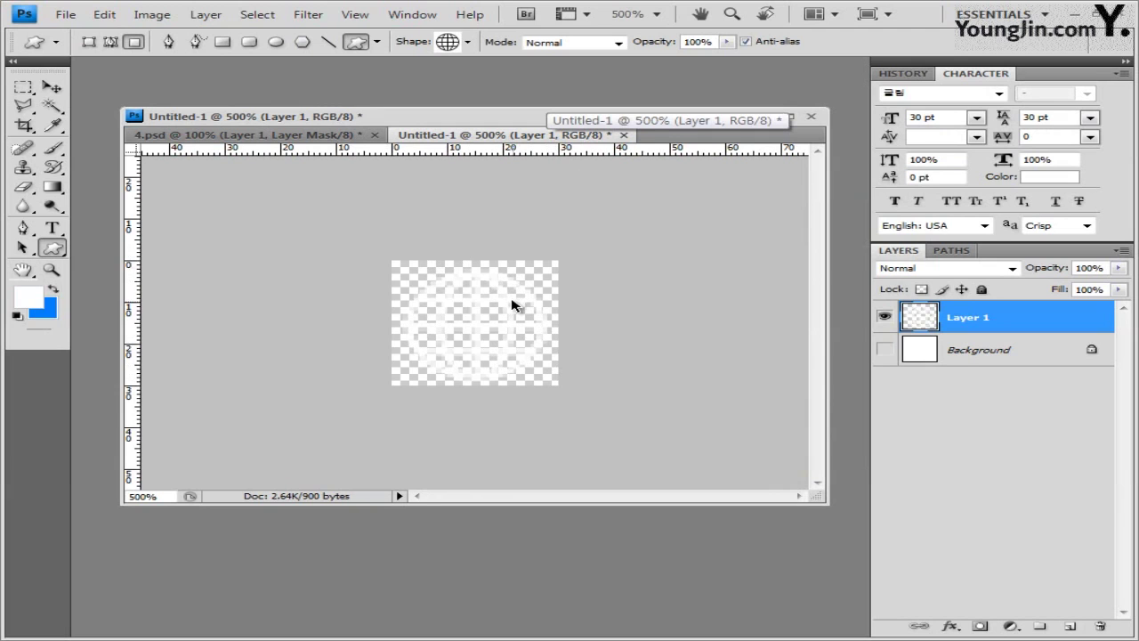
Define the white globe as a pattern named www, and close the 30 by 30 pixel document without saving it.
key(ctrl+1)
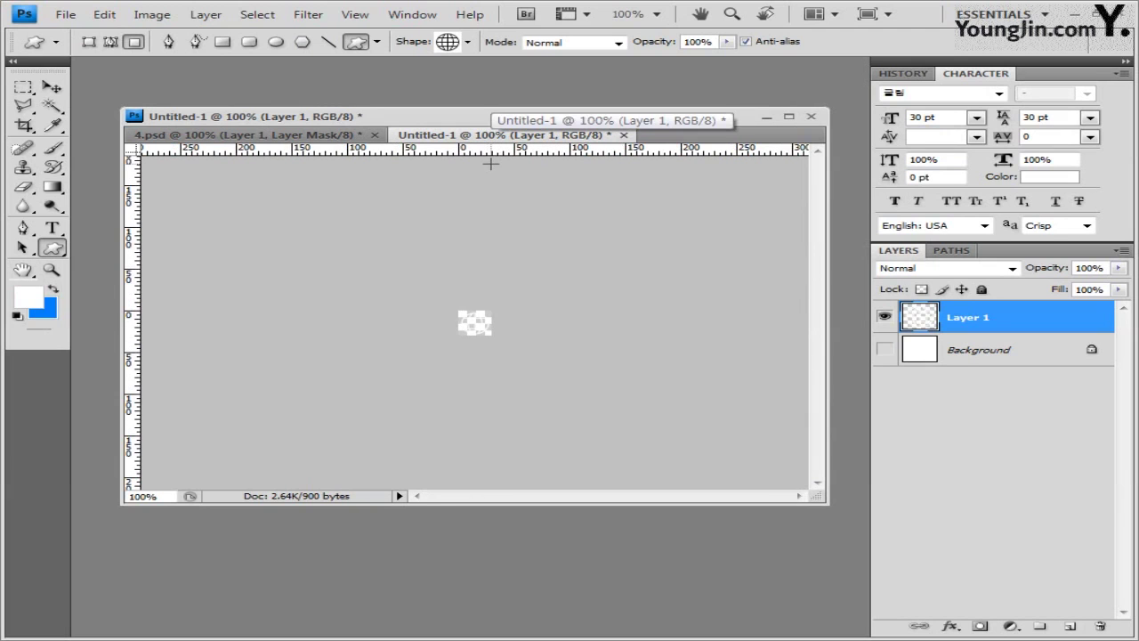
click(105, 15)
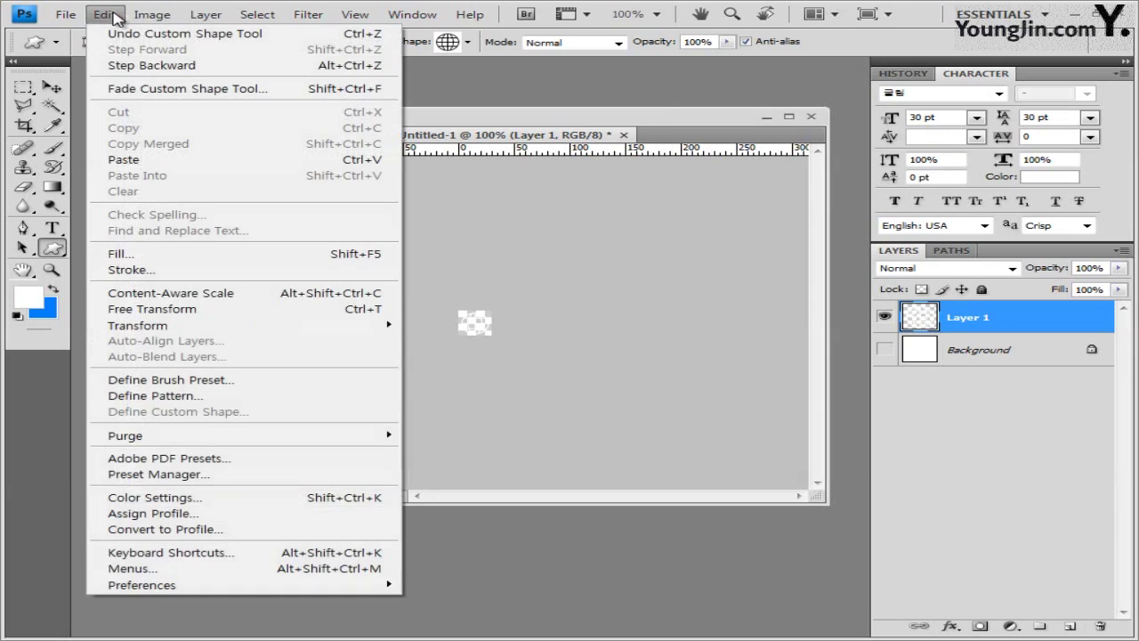
click(189, 402)
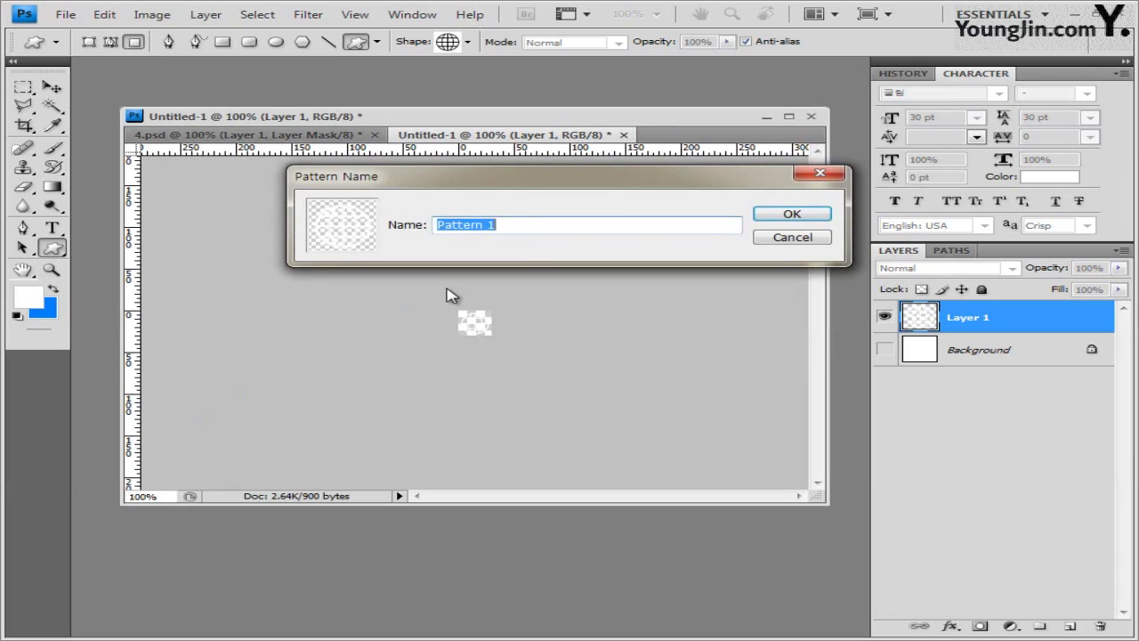
text(www)
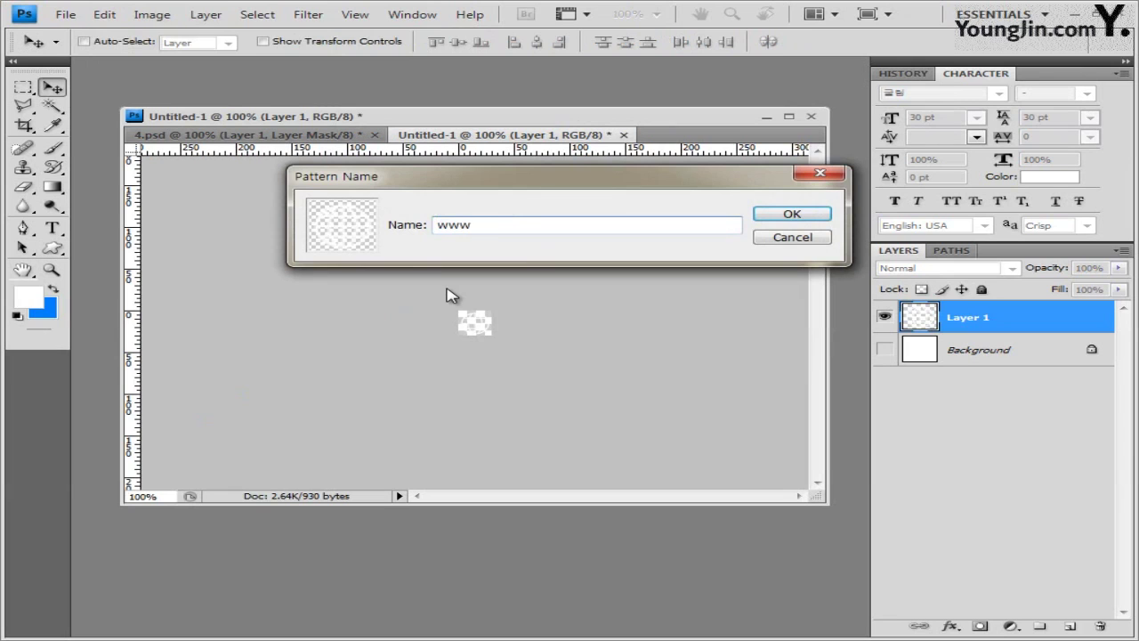
click(801, 215)
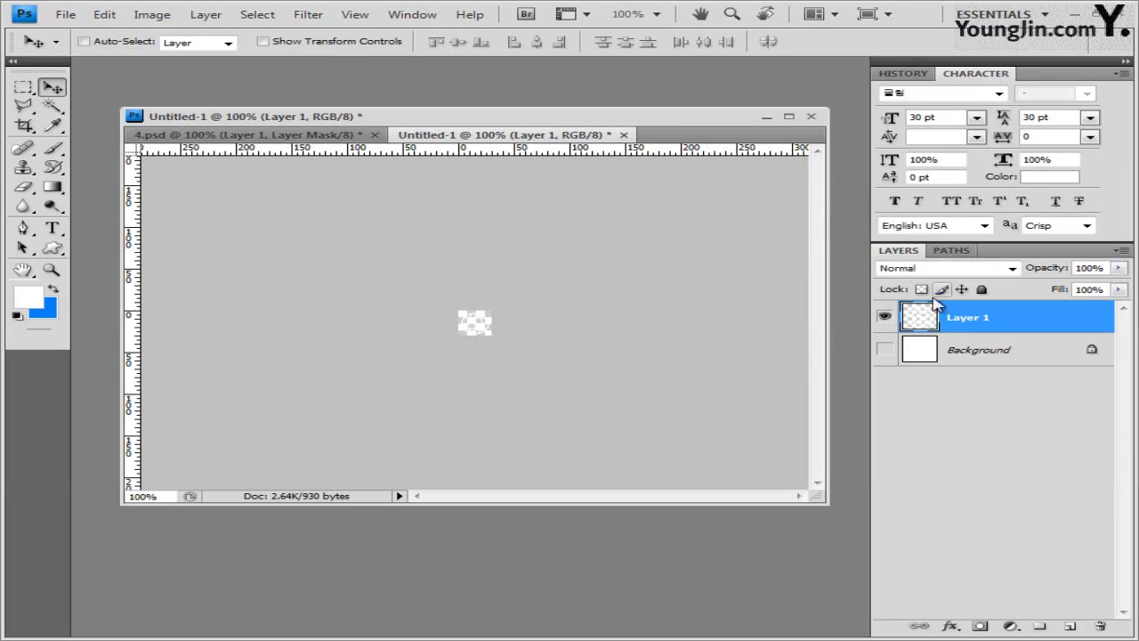
click(626, 135)
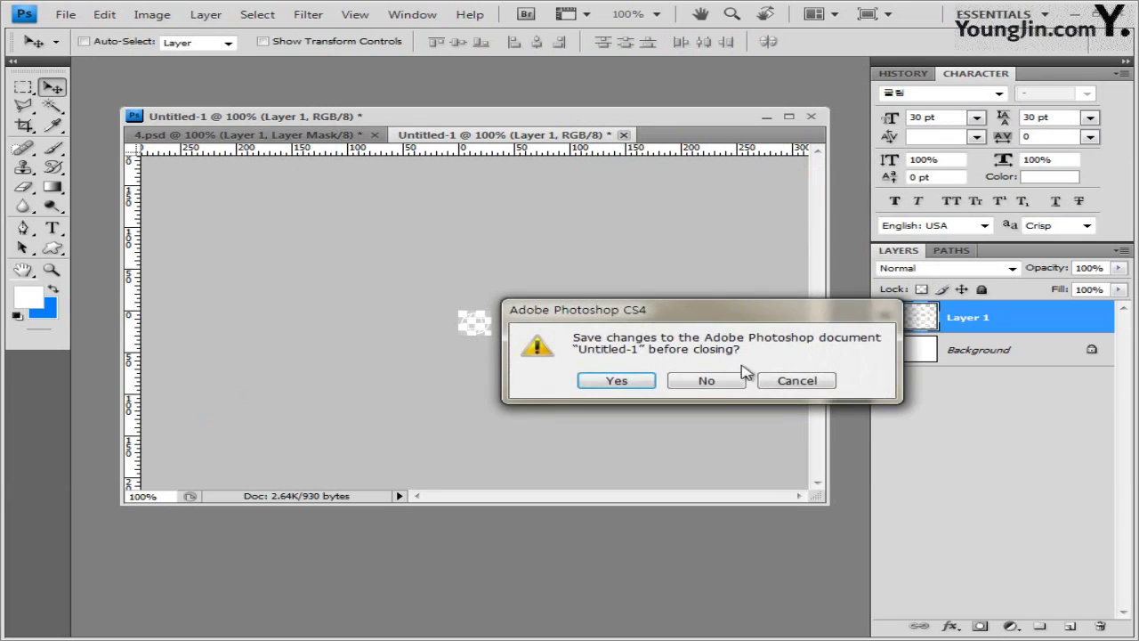
click(727, 385)
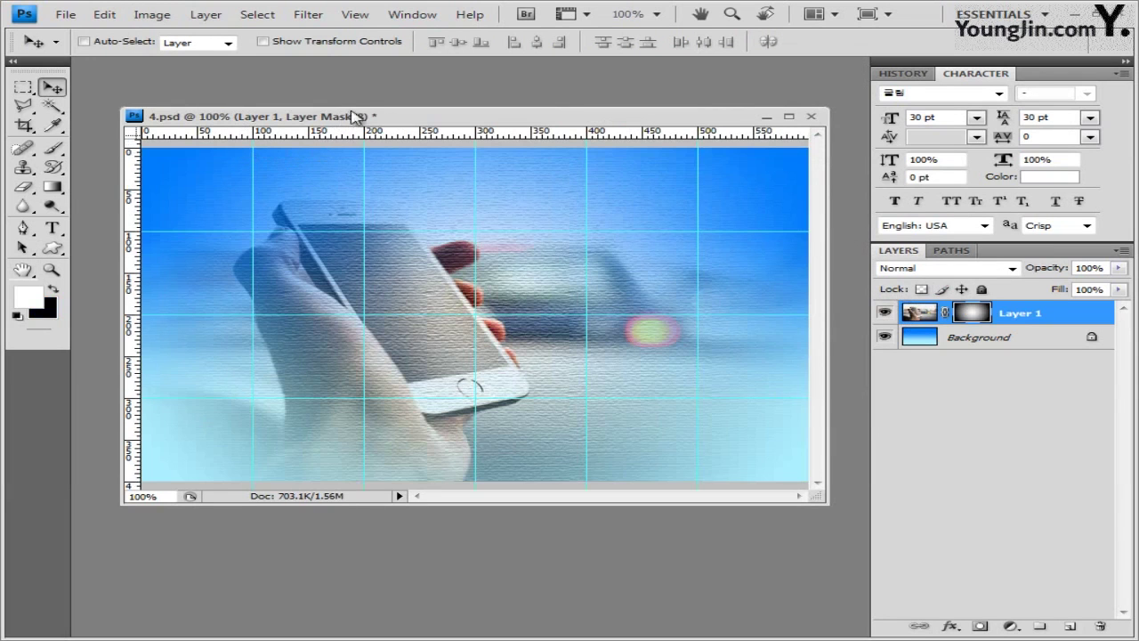
Add an empty layer above Layer 1 in 4.psd, fill it with the custom globe pattern and set its opacity to 40%.
click(1070, 626)
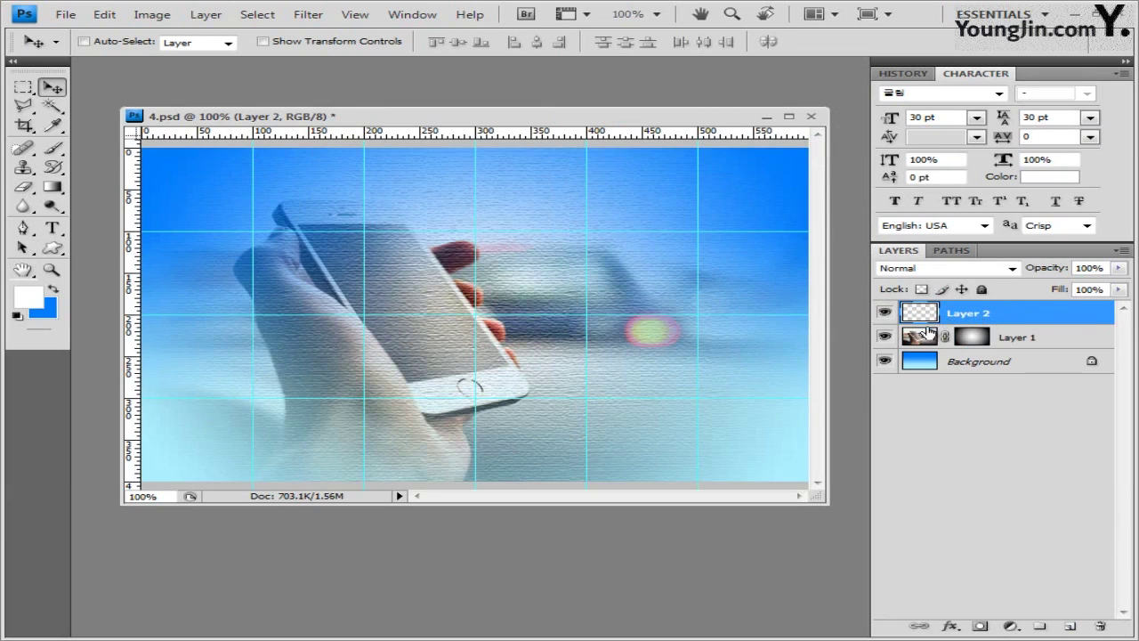
click(125, 27)
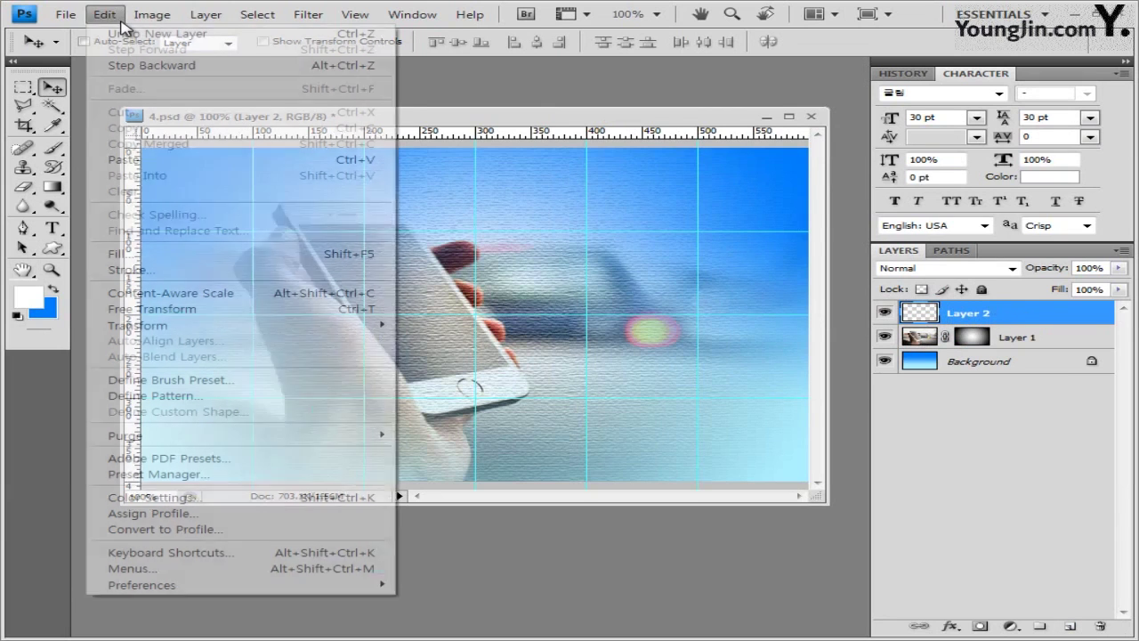
click(154, 252)
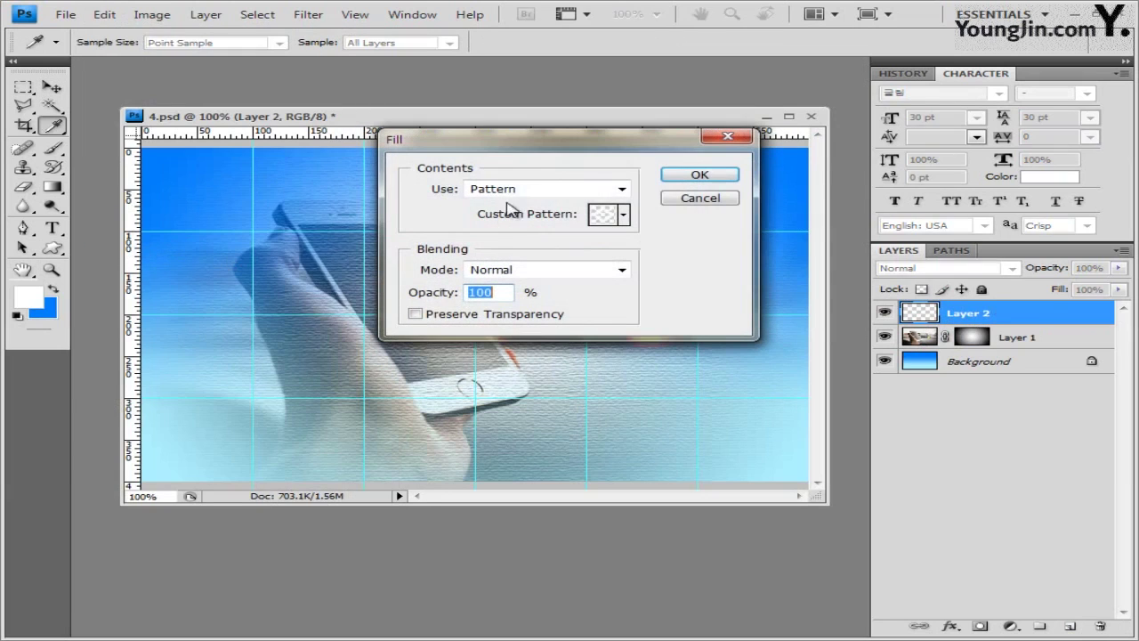
click(624, 215)
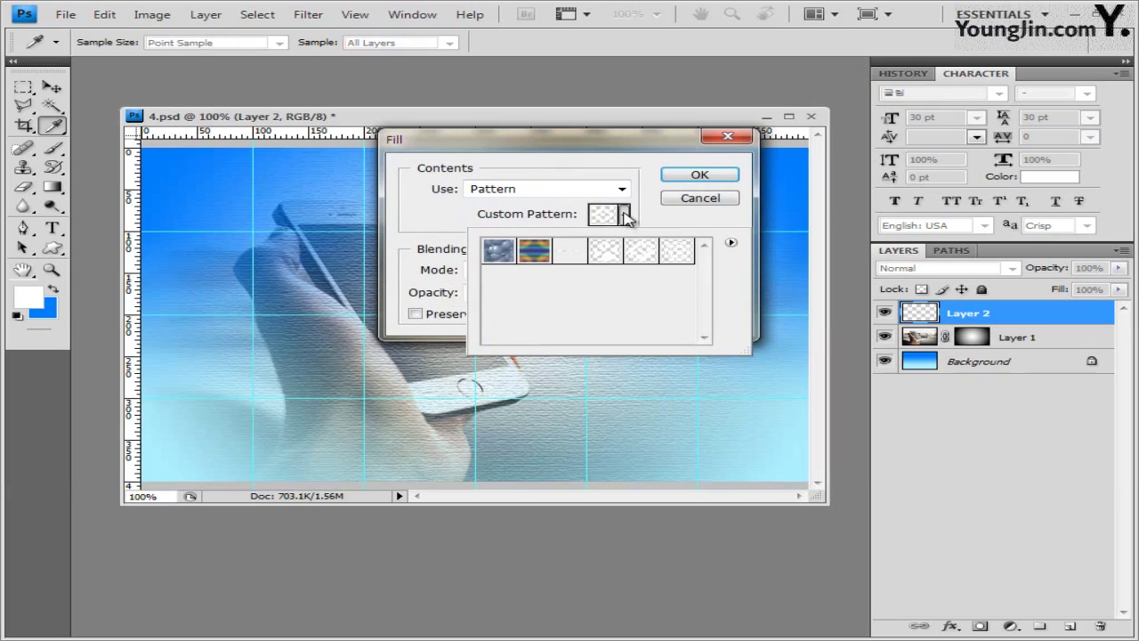
click(678, 252)
click(717, 183)
click(703, 176)
key(v)
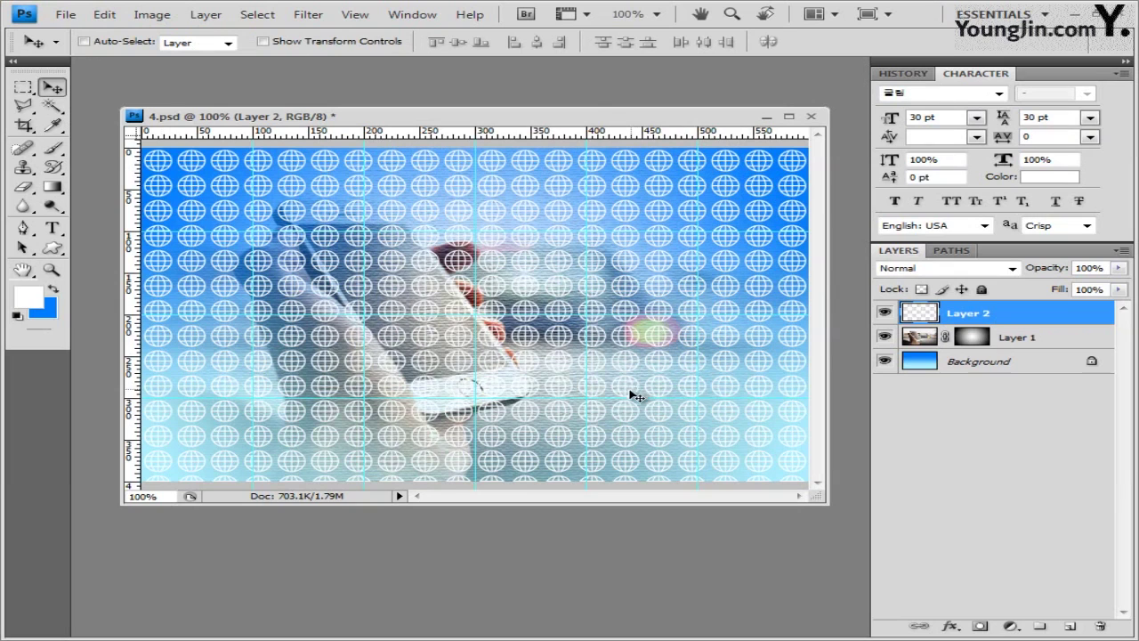
click(1102, 268)
text(40)
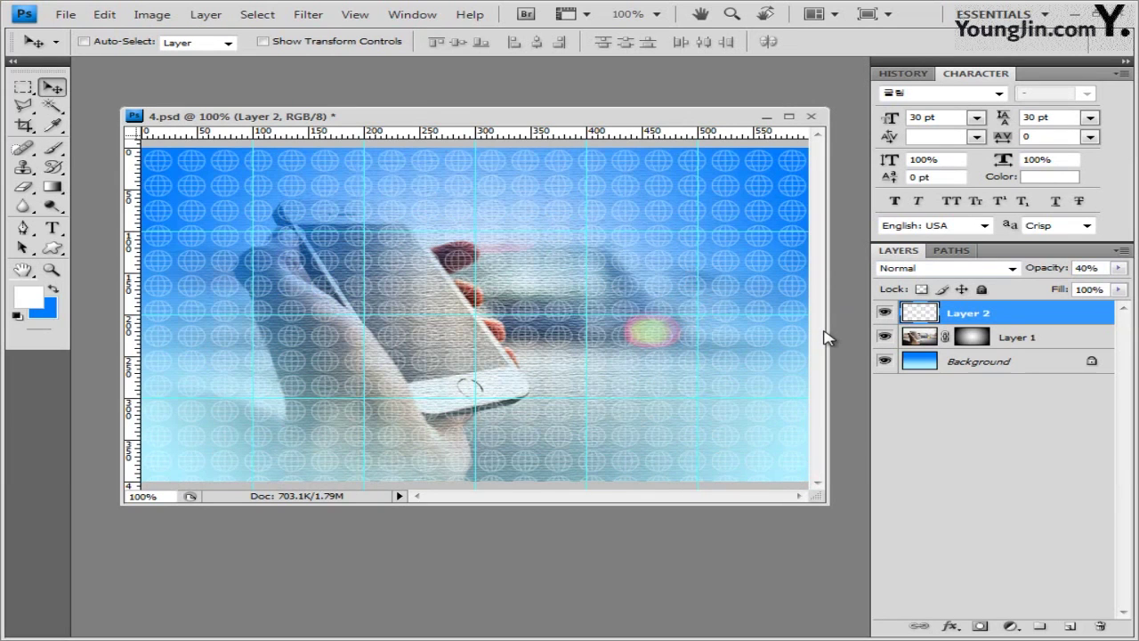
Set the Pen tool to no style and color #001e4b, and draw a wavy-edged shape layer covering the right side of the image.
click(30, 230)
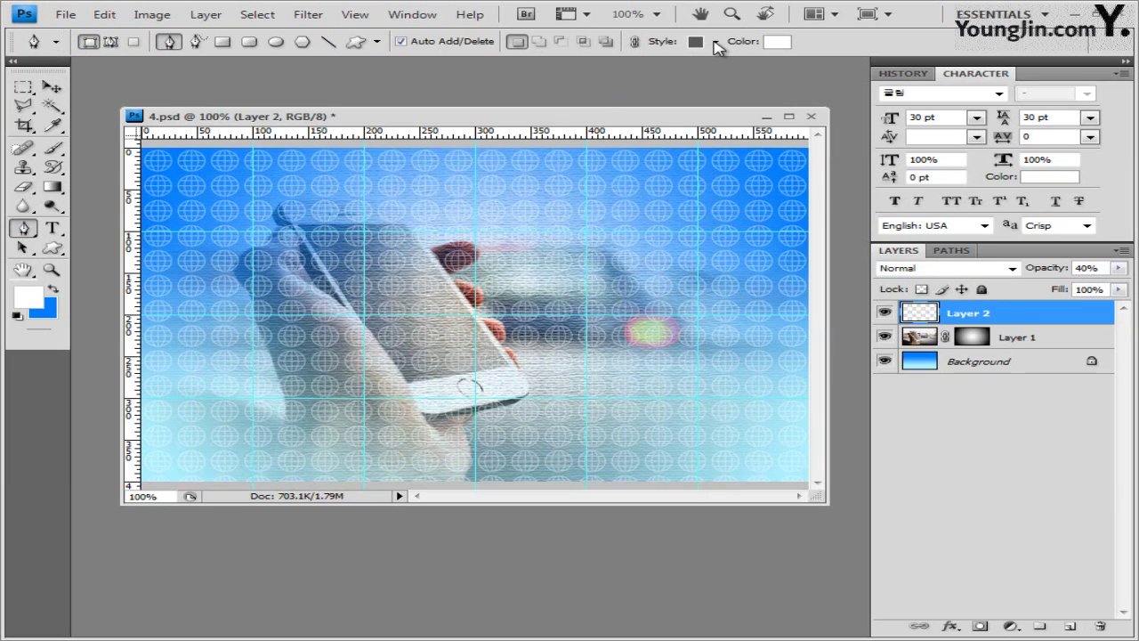
click(716, 43)
click(591, 78)
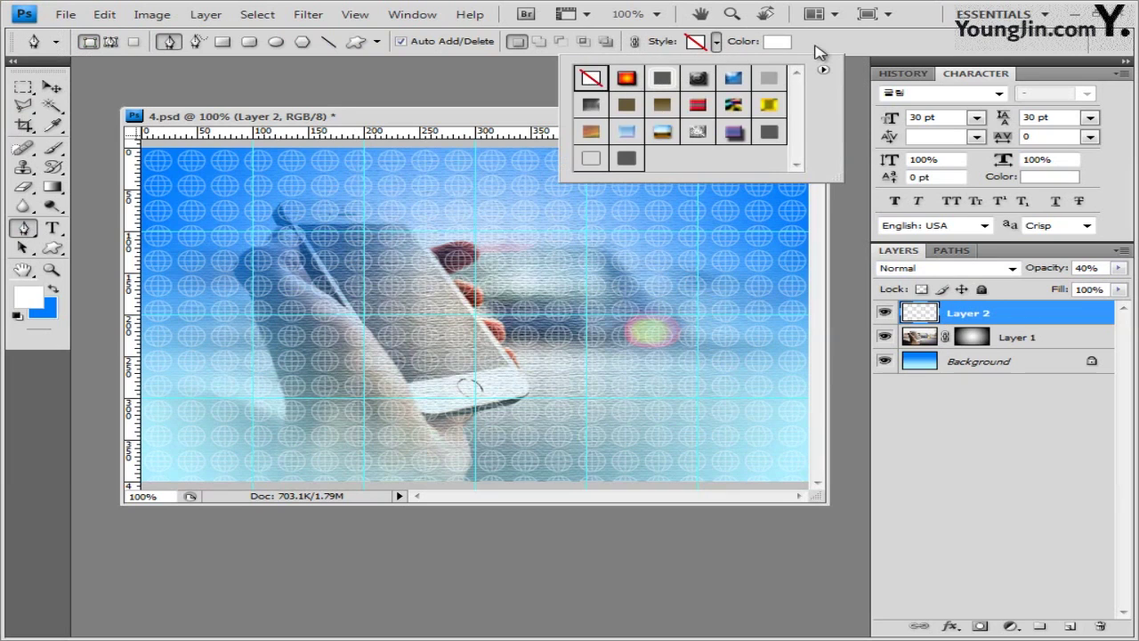
click(819, 46)
click(781, 42)
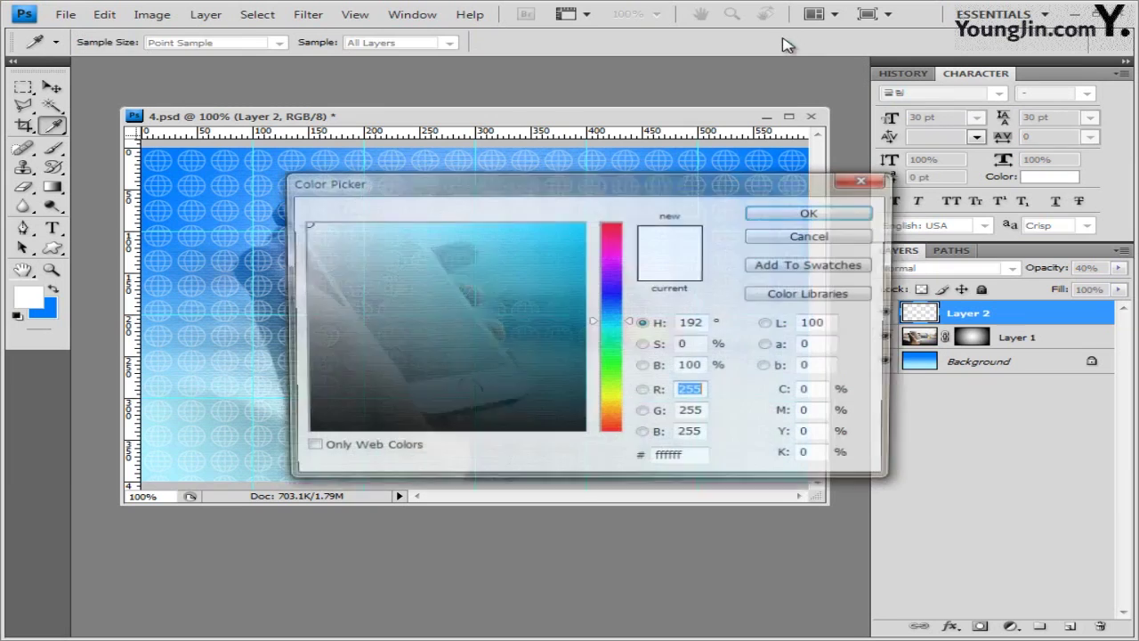
click(694, 460)
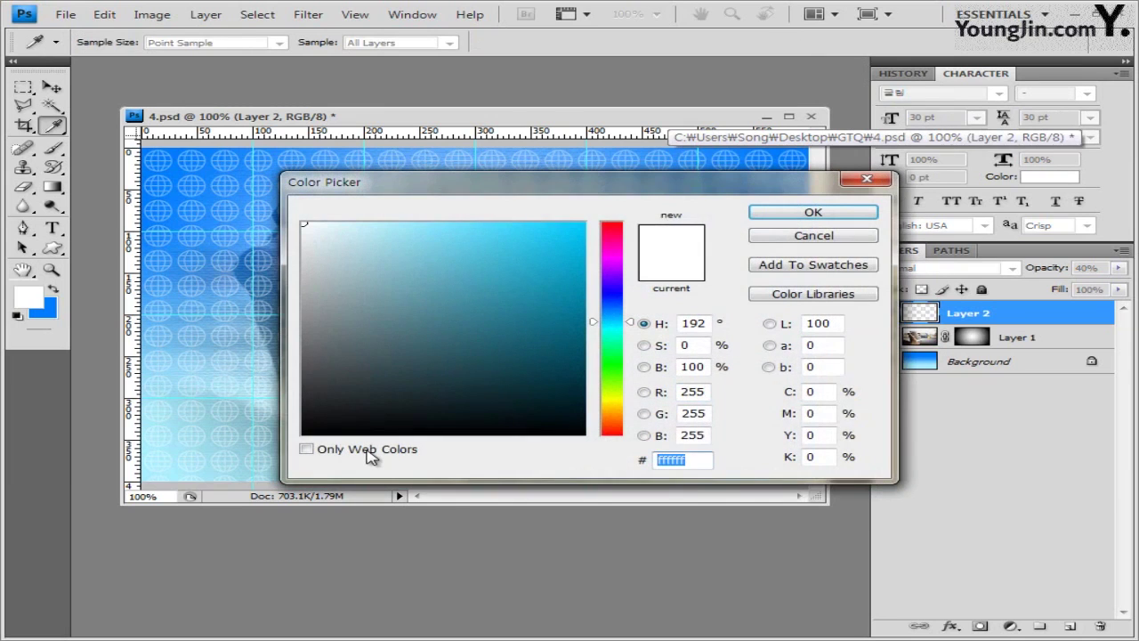
text(001)
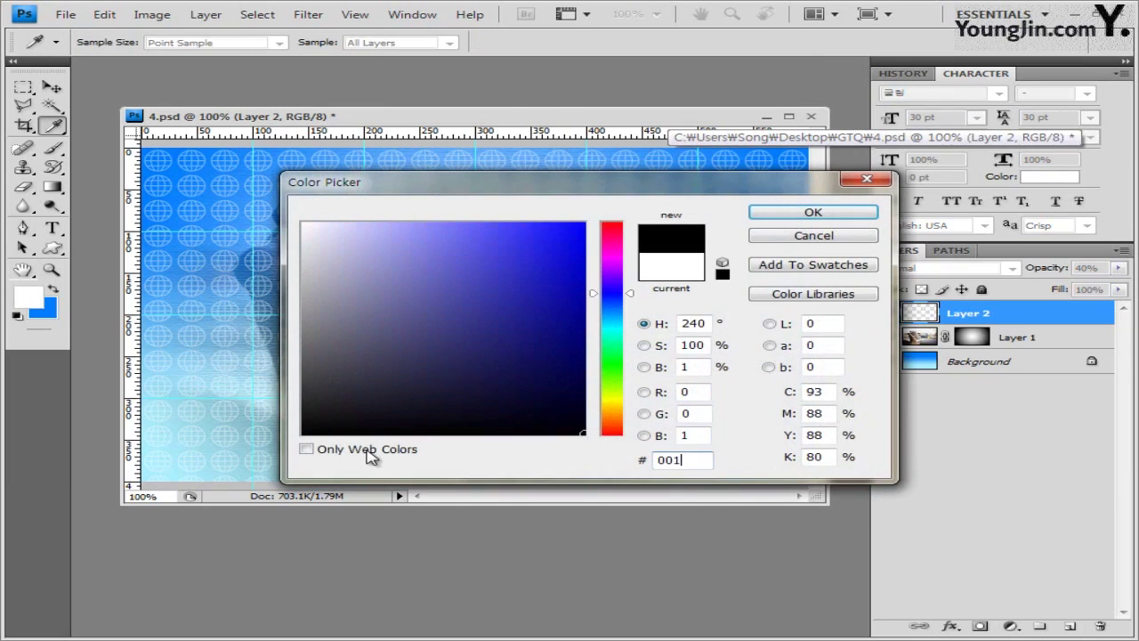
text(e4b)
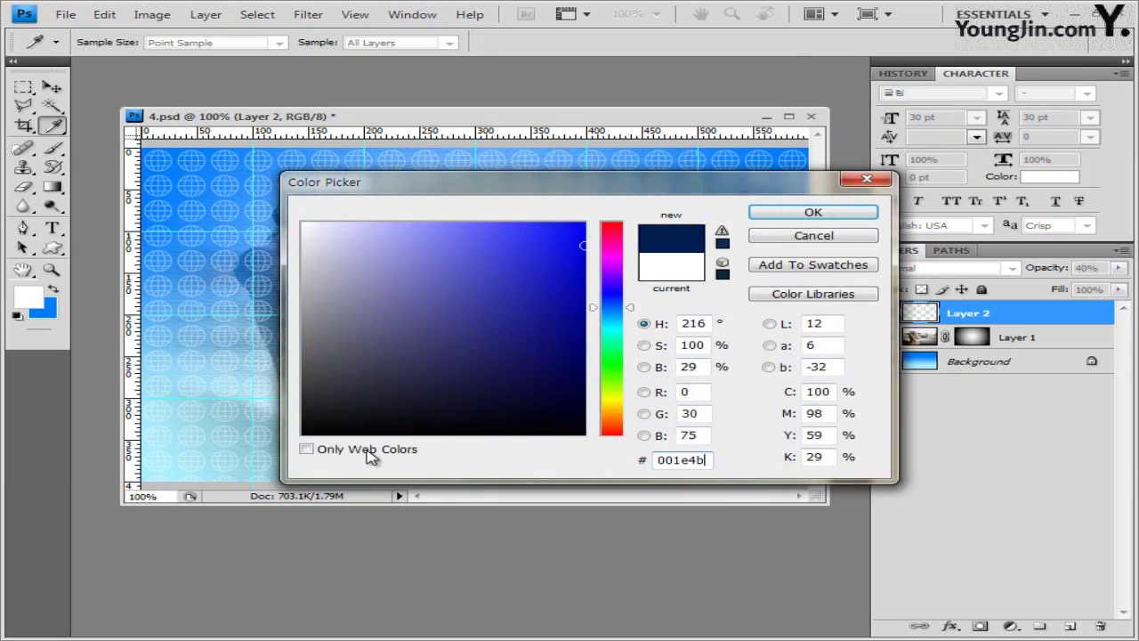
click(828, 218)
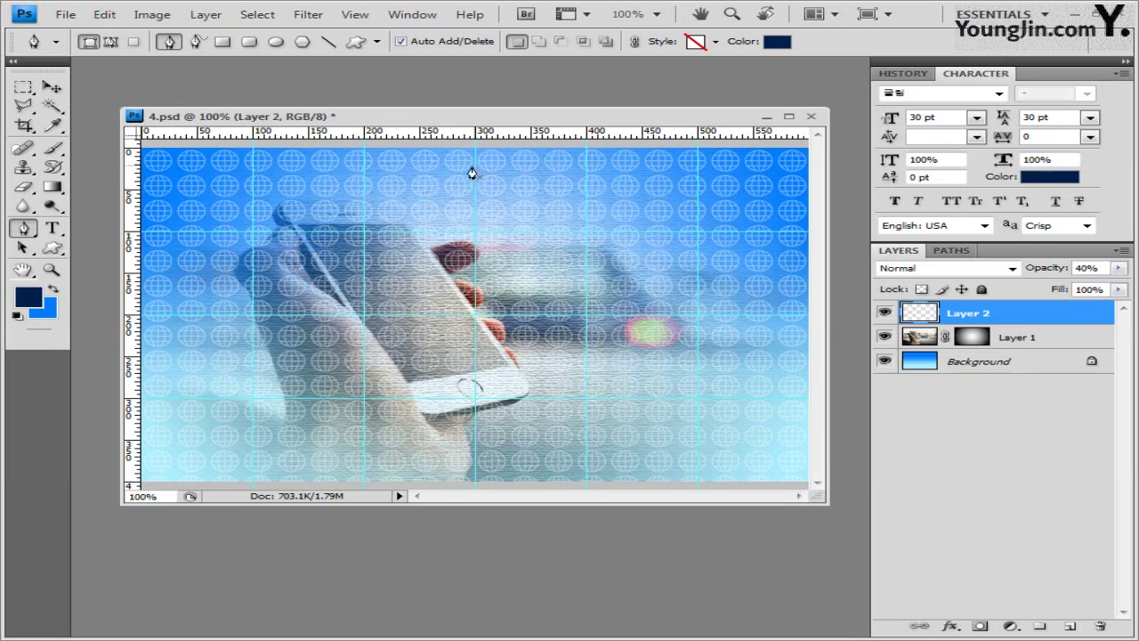
drag(833, 499, 846, 502)
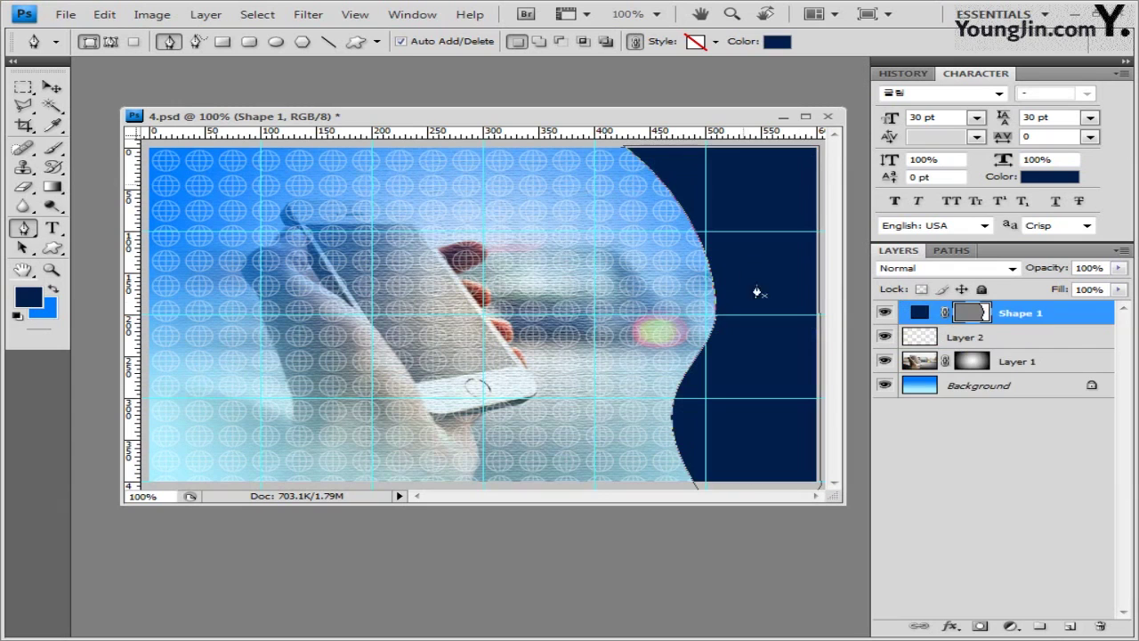
Apply Bevel and Emboss and Drop Shadow to the dark blue shape layer with their default settings.
click(952, 627)
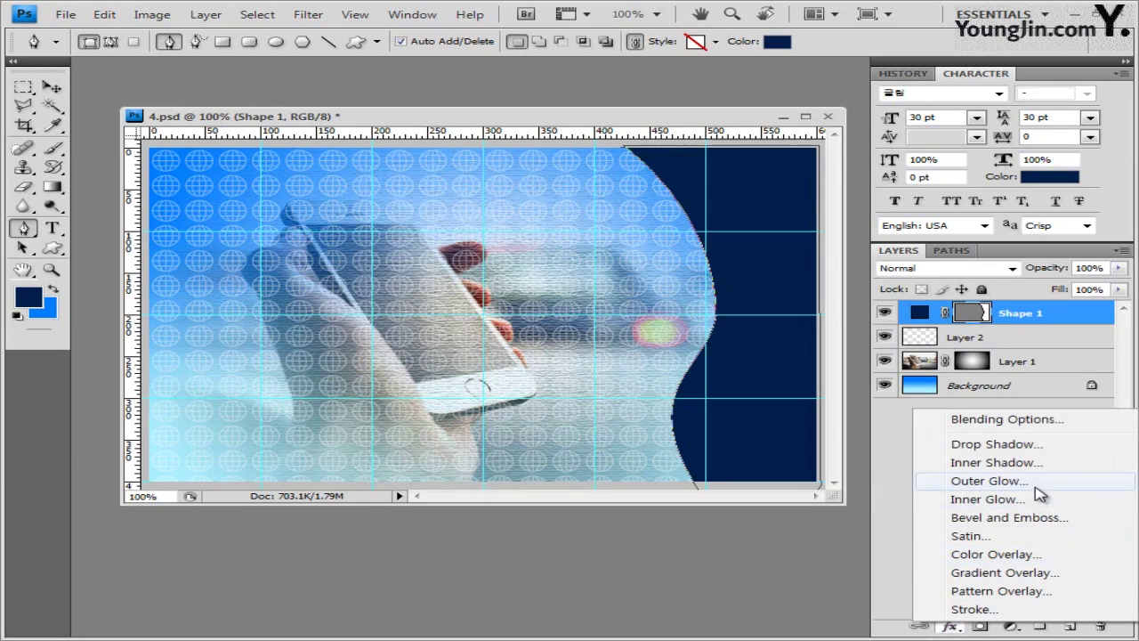
click(1039, 520)
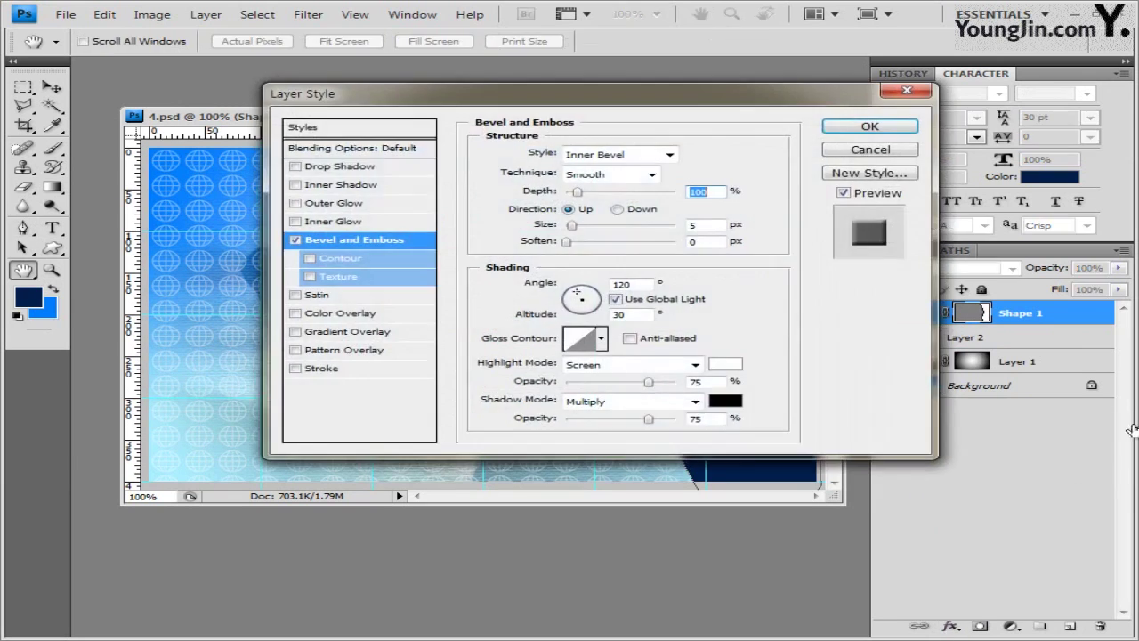
click(388, 168)
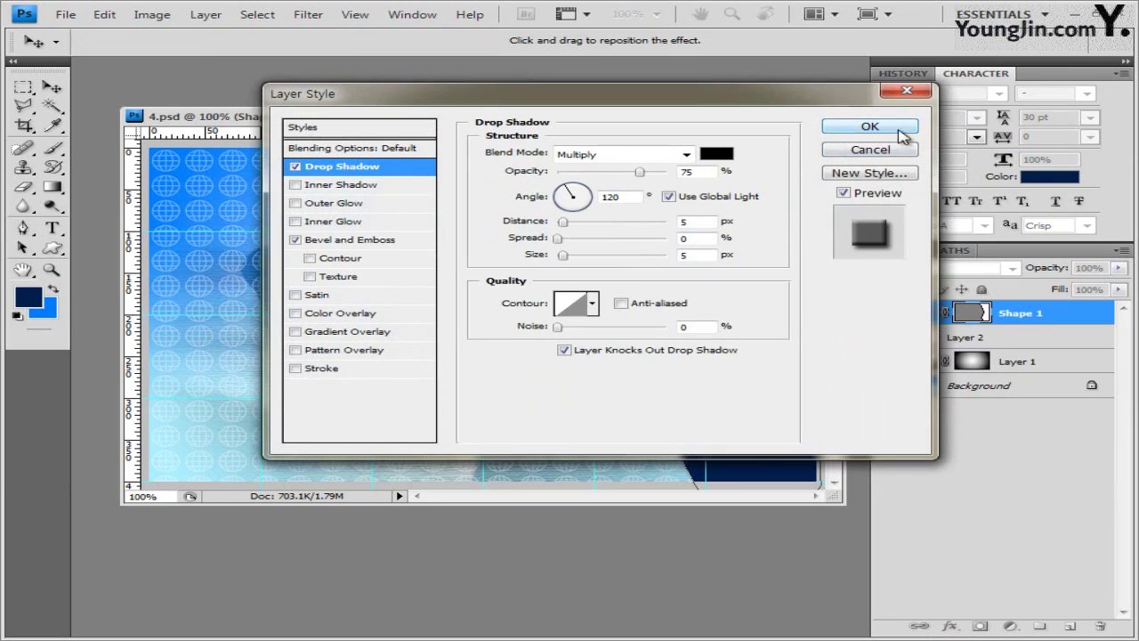
click(869, 127)
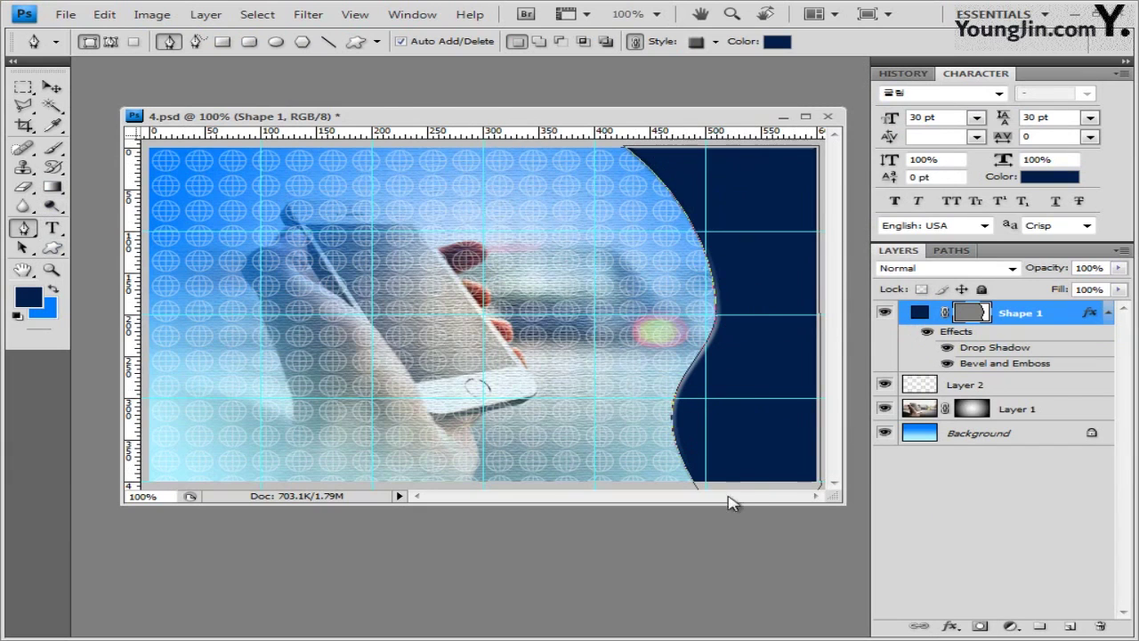
Duplicate the dark blue shape layer about 24 pixels to the right and delete the layer effects from the copy.
click(53, 87)
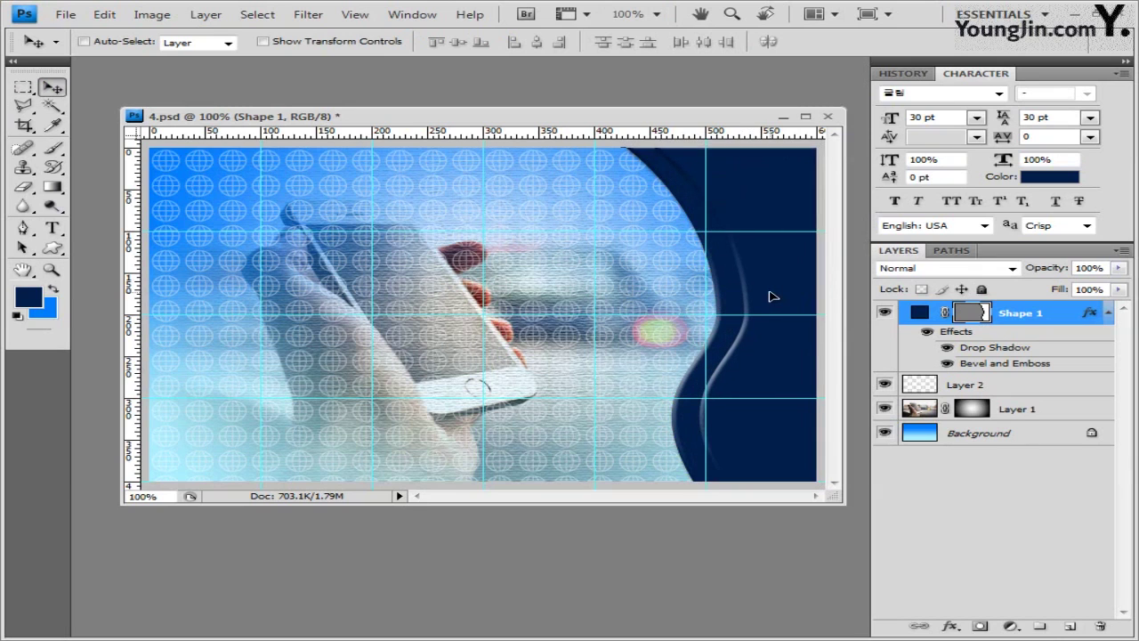
key(ctrl+j)
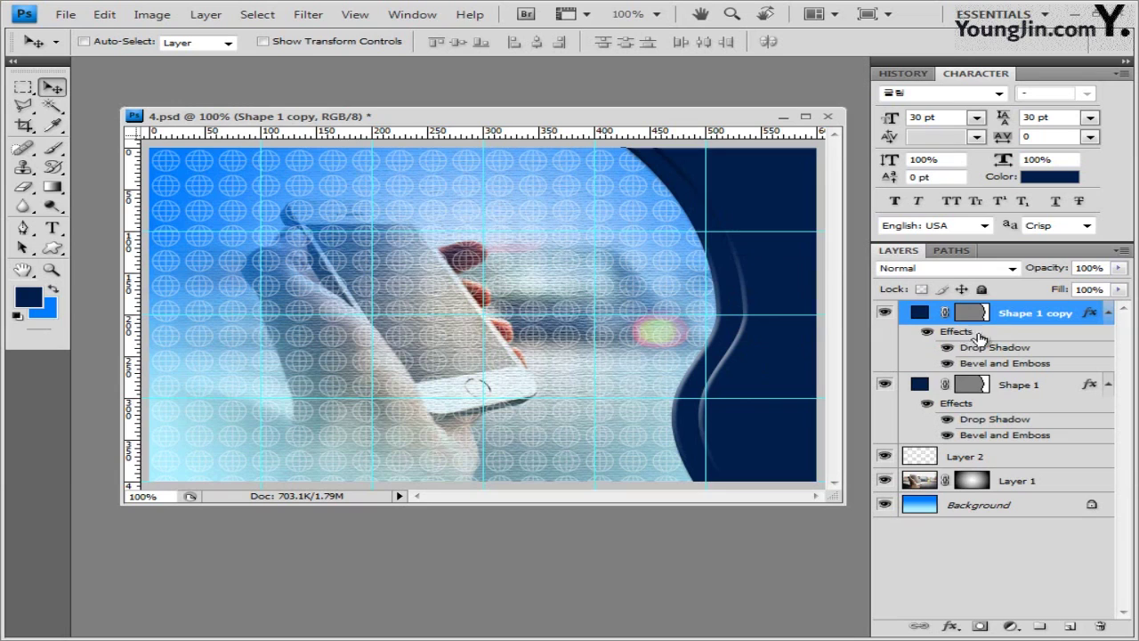
drag(968, 336, 1102, 627)
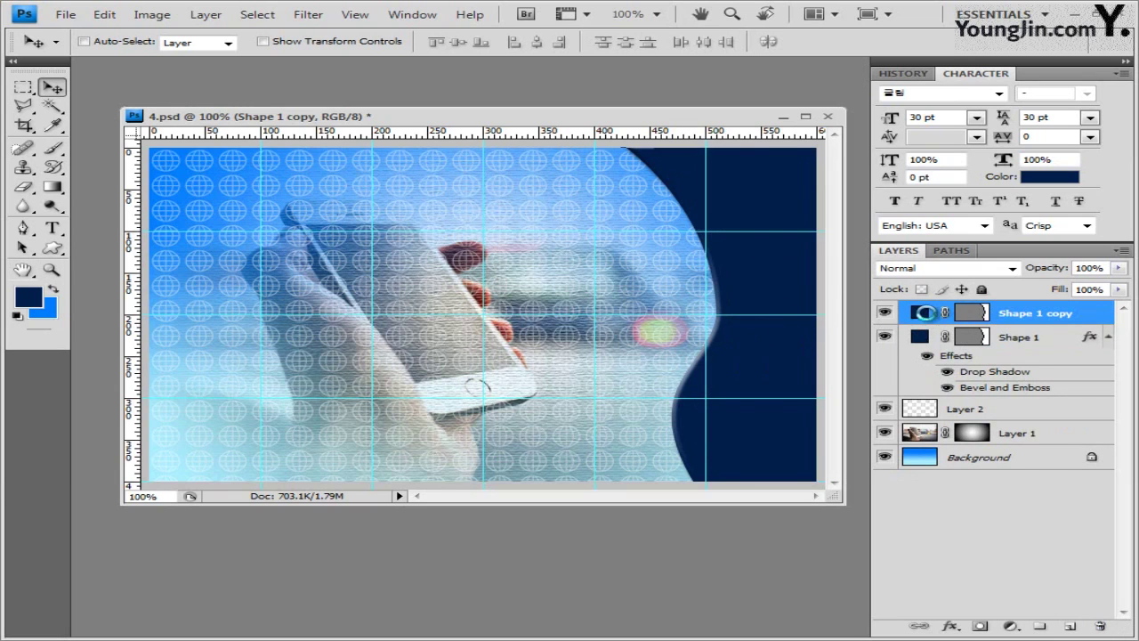
Change the fill color of the Shape 1 copy layer to #ffffff and nudge it about 2 pixels to the right.
double_click(925, 312)
text(ffffff)
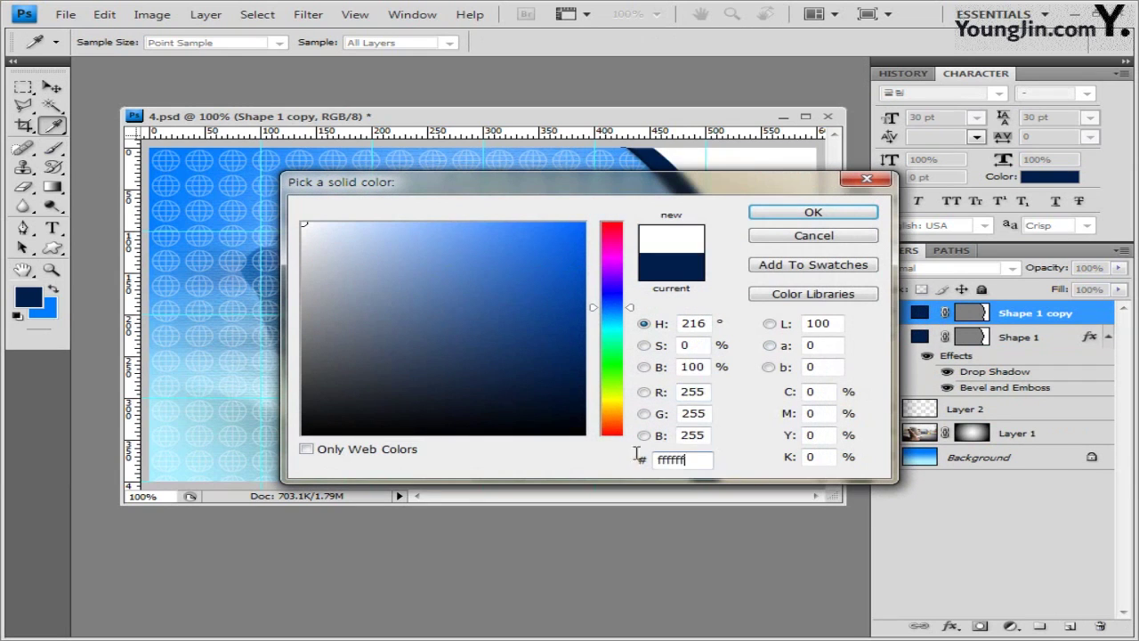
click(828, 215)
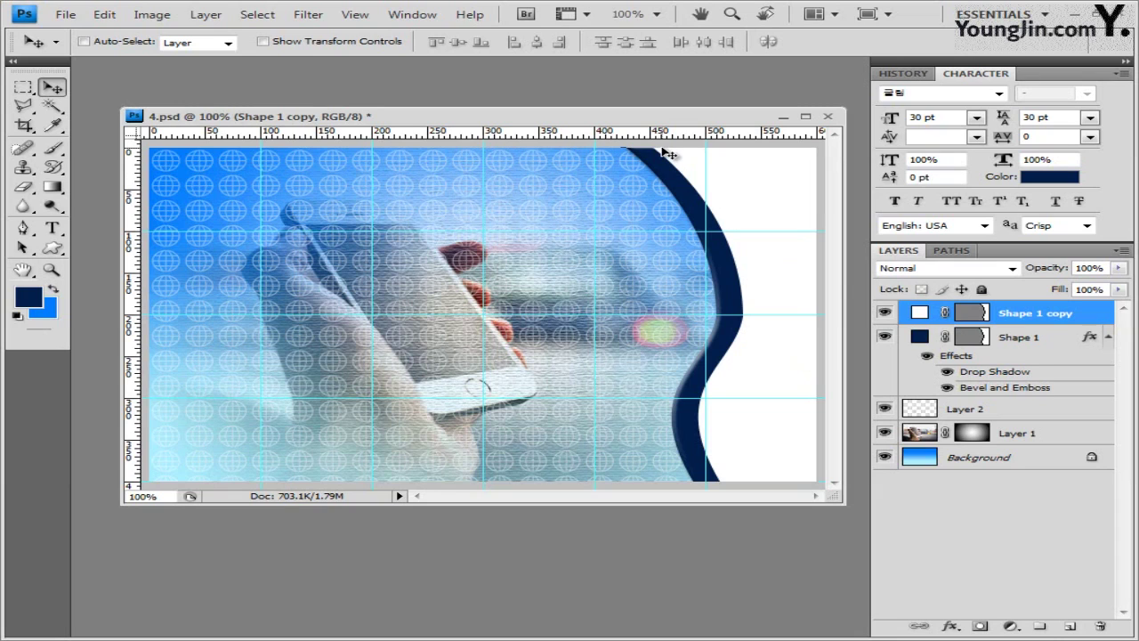
key(Right)
key(Right)
key(Right)
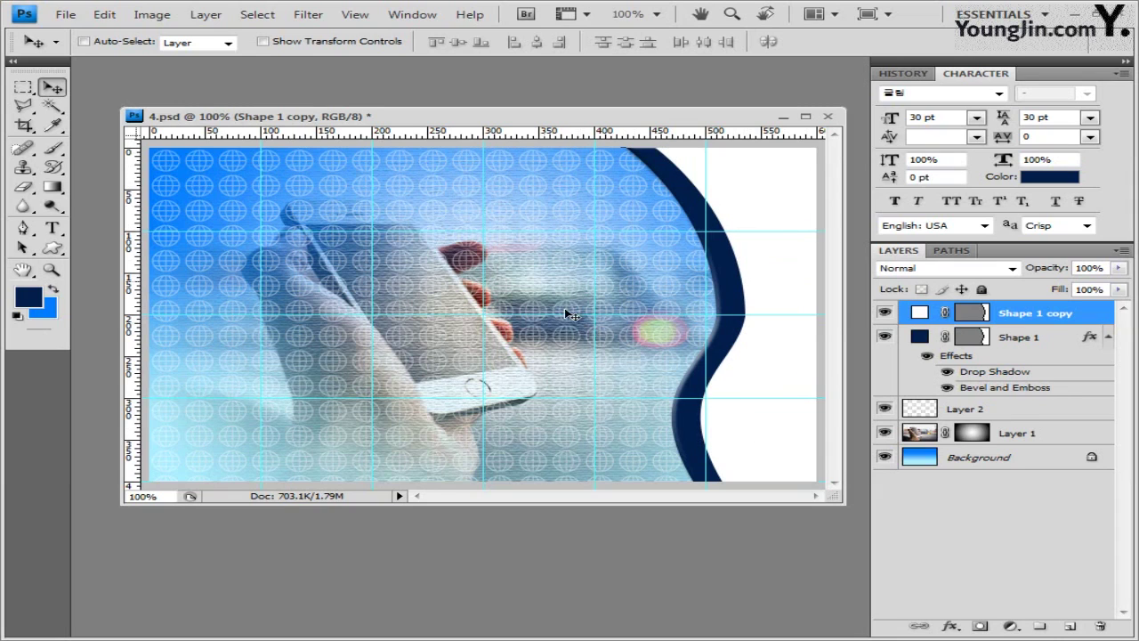
Open 1급-13.jpg from the 기출문제04 folder in Photoshop, select and copy the whole image, and close the file.
key(alt+Tab)
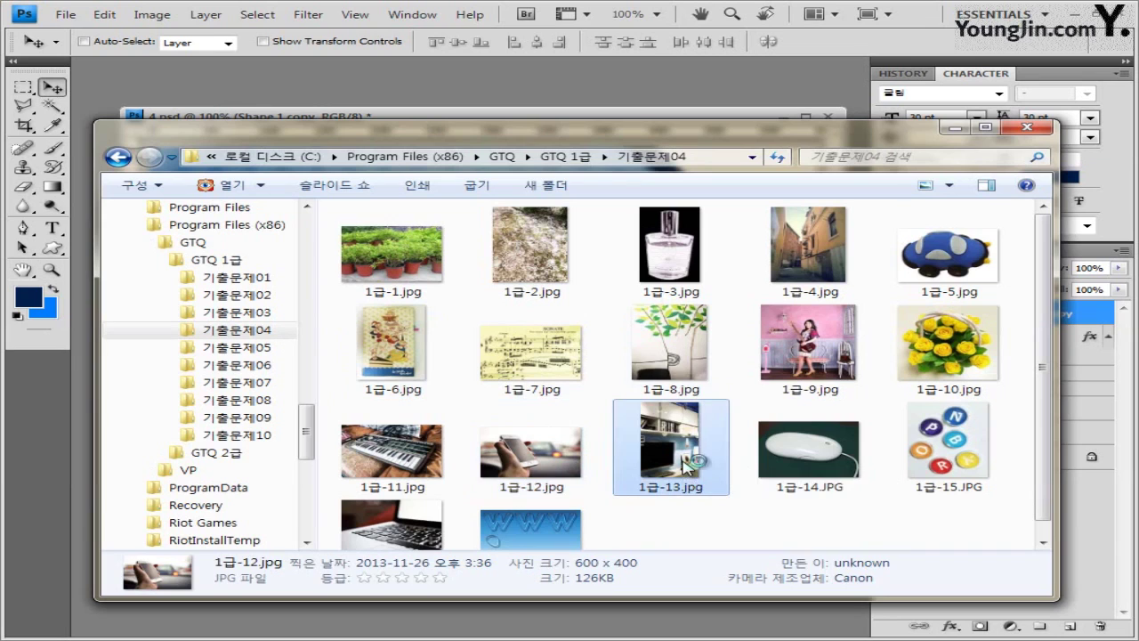
drag(686, 469, 115, 98)
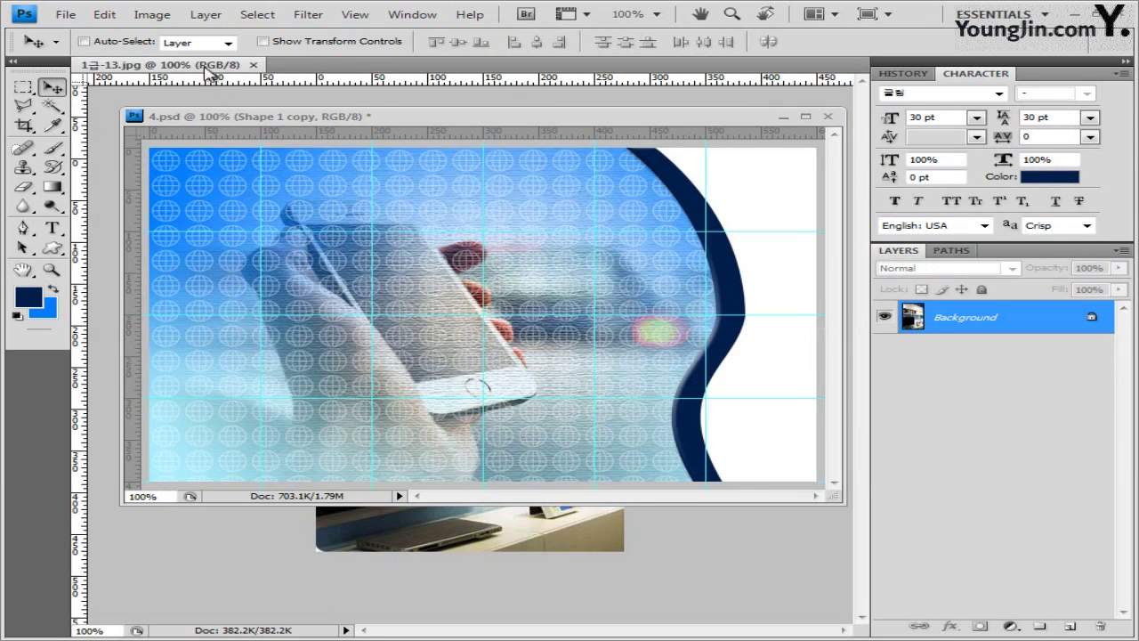
drag(212, 68, 241, 138)
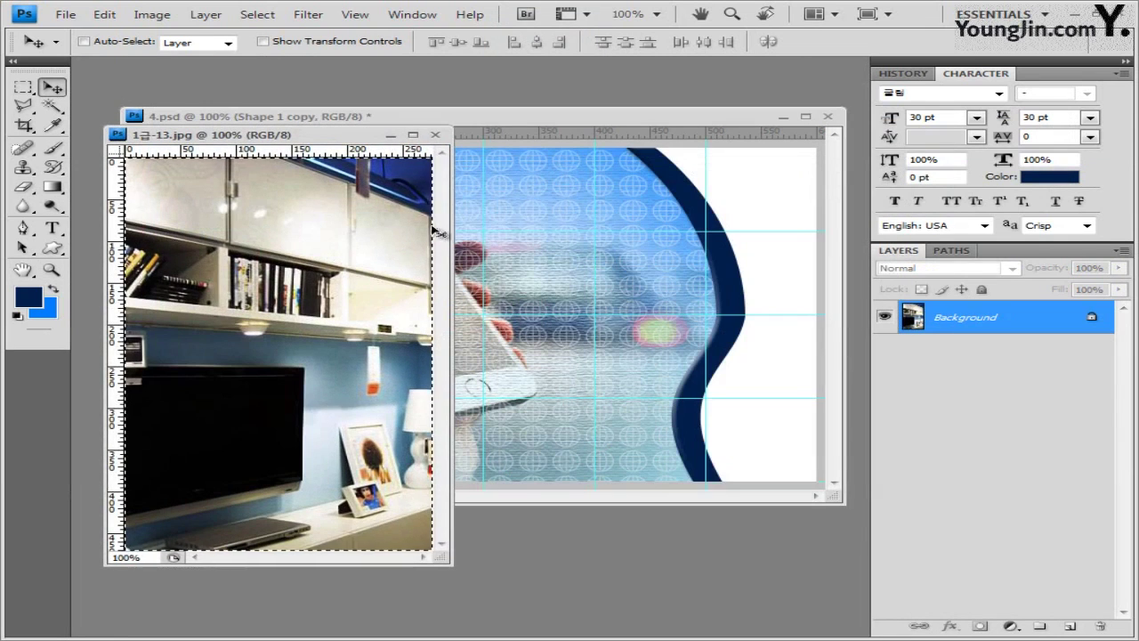
click(435, 134)
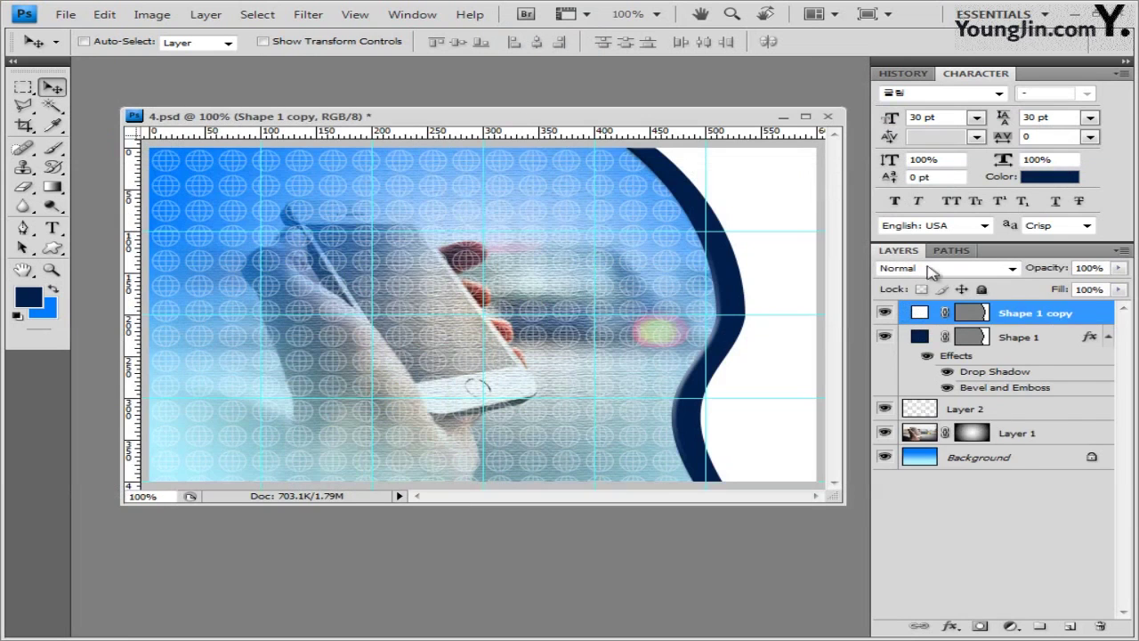
Paste the room photo into 4.psd, move it over the right side of the canvas, and clip it to the Shape 1 copy layer.
key(ctrl+v)
drag(458, 285, 692, 276)
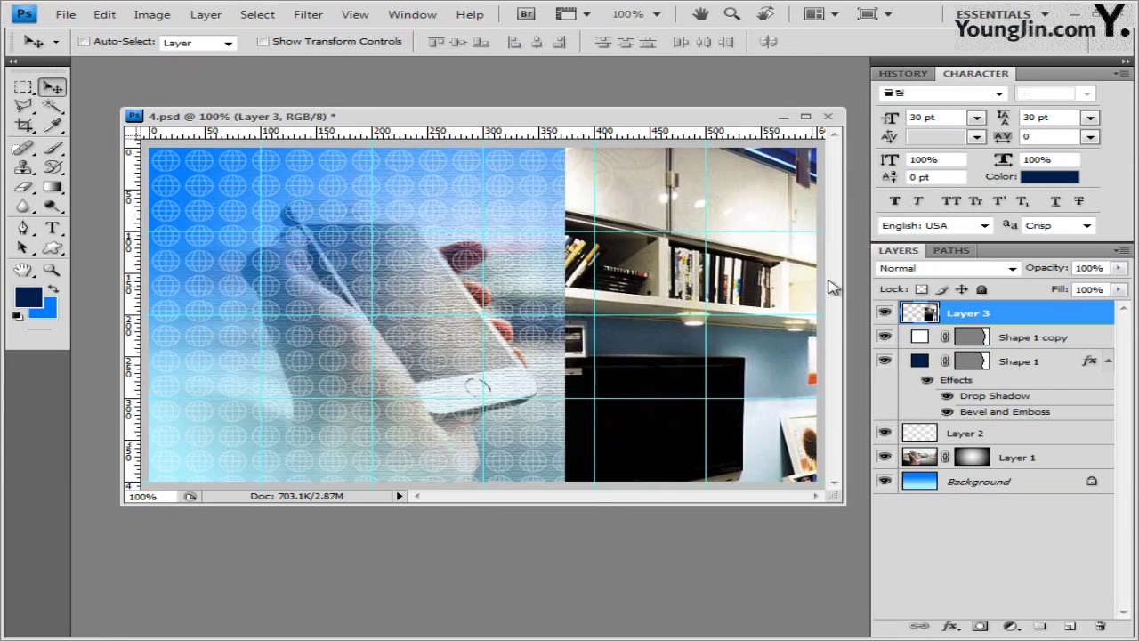
alt+click(1026, 325)
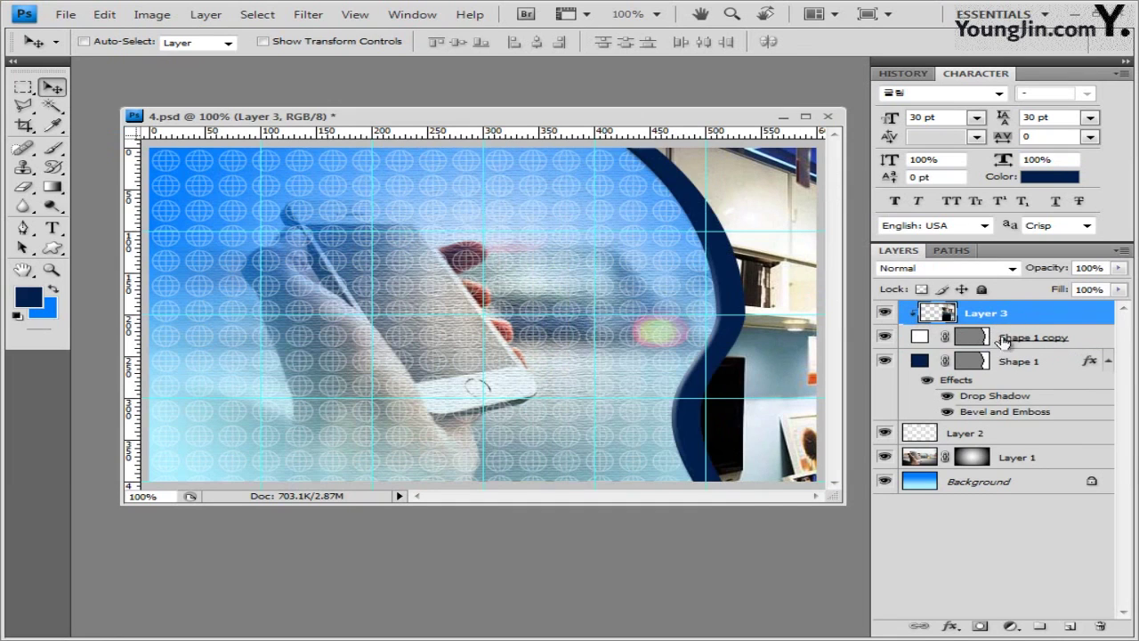
Apply the Facet filter from the Pixelate group to the clipped room photo on Layer 3.
click(307, 21)
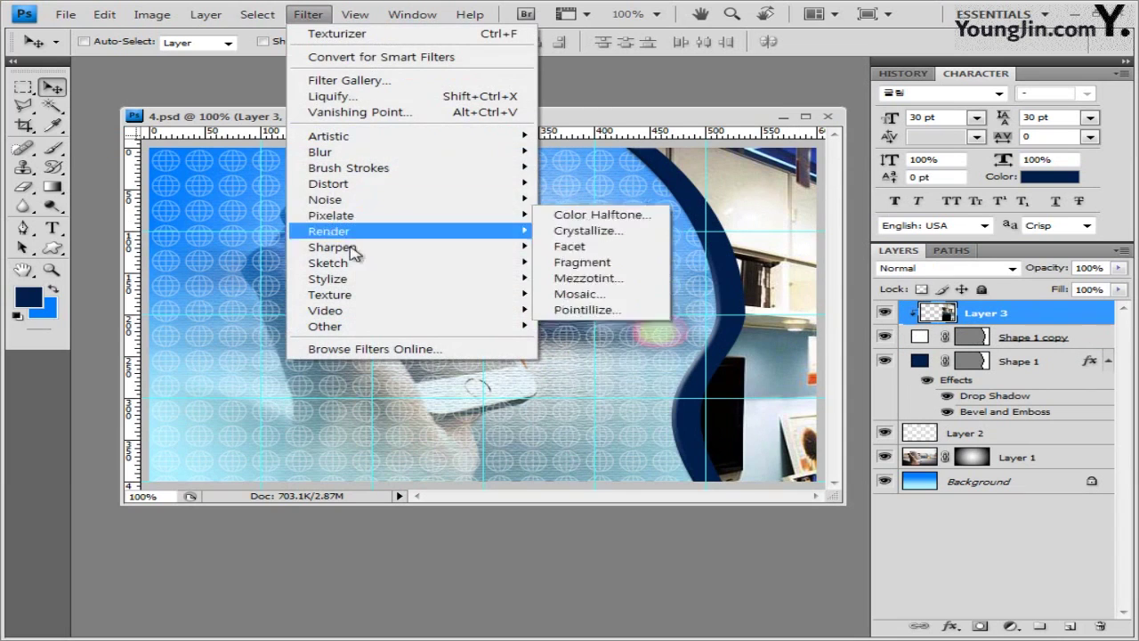
mouse_move(364, 216)
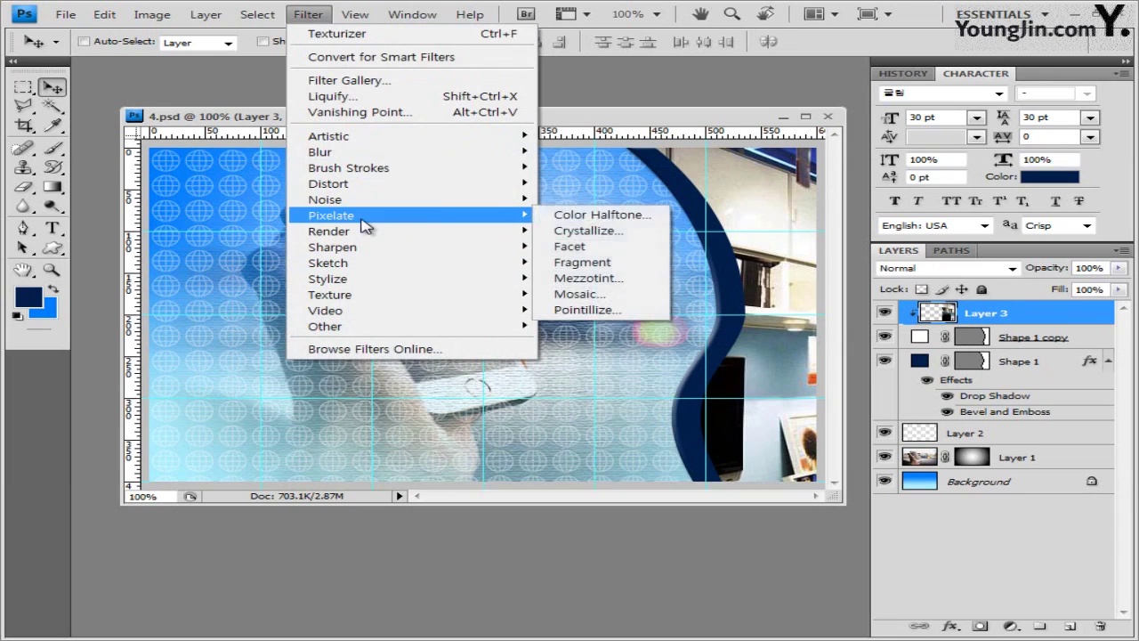
click(642, 246)
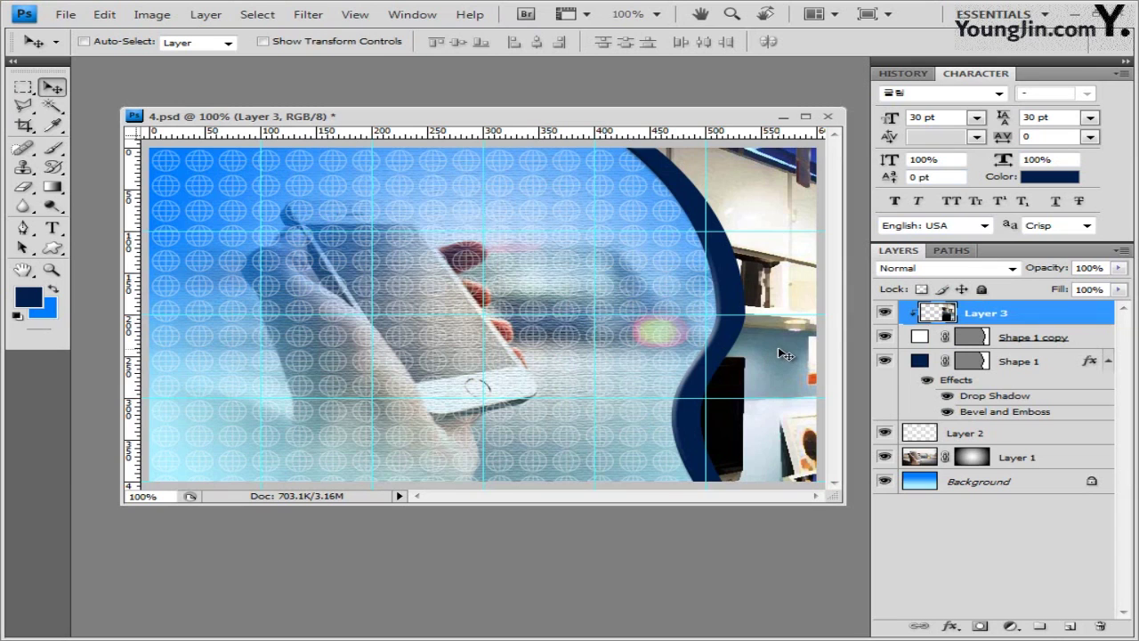
Flip the room photo horizontally and scale it down so the shelves, screen and desk fit inside the wavy shape.
key(ctrl+t)
right_click(766, 290)
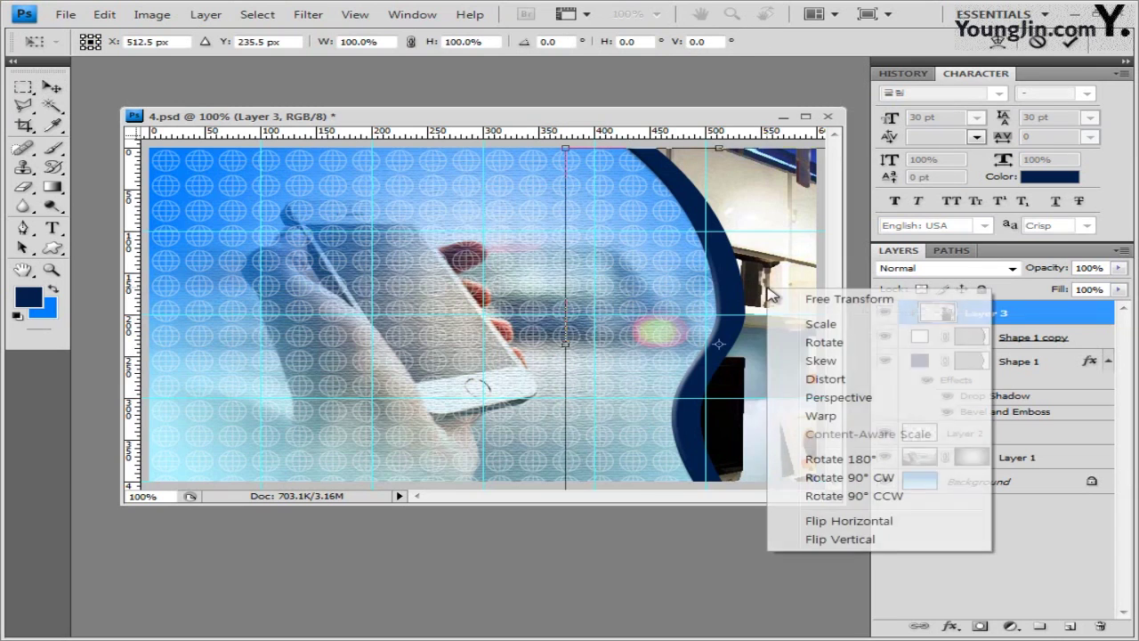
click(838, 522)
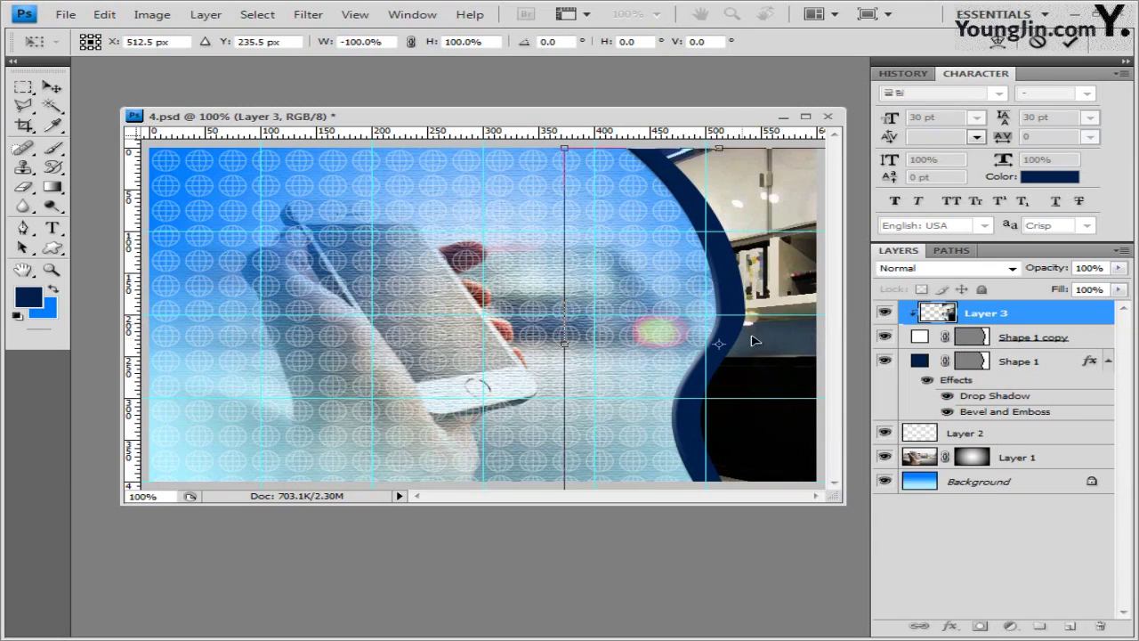
mouse_move(762, 358)
mouse_down()
mouse_move(797, 358)
mouse_move(766, 373)
mouse_up()
key(Return)
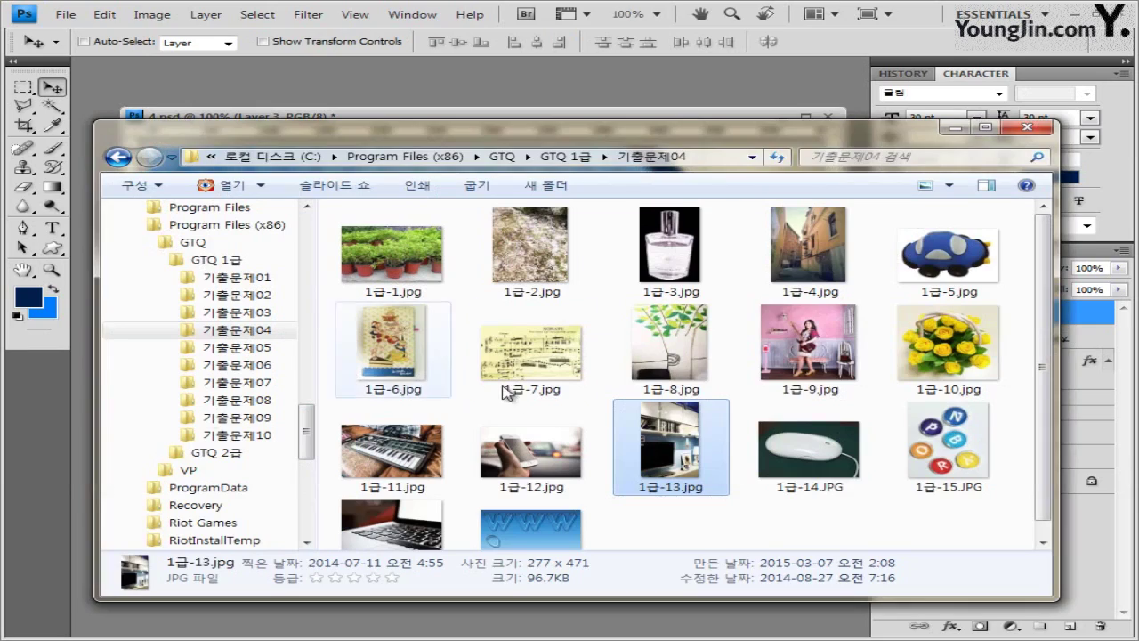
Open 1급-14.JPG from the 기출문제04 folder in Photoshop as a floating document window.
drag(810, 449, 560, 229)
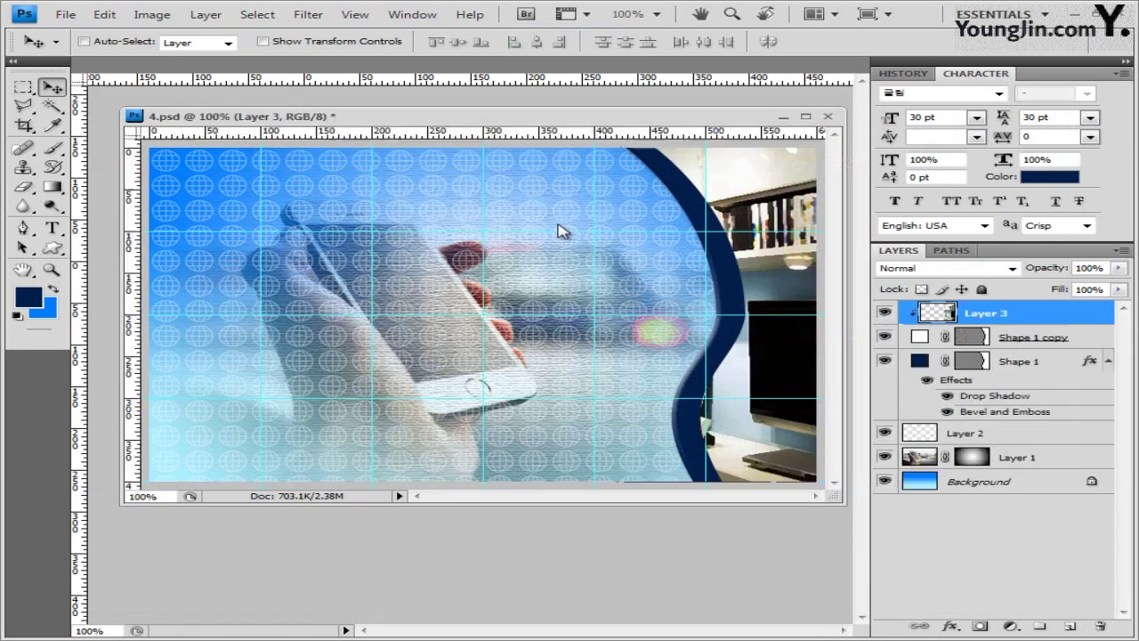
drag(201, 64, 229, 136)
drag(417, 135, 547, 100)
Select the entire background around the white mouse and its cable, including the dark corners, using the Magic Wand with Tolerance 30.
drag(61, 114, 169, 126)
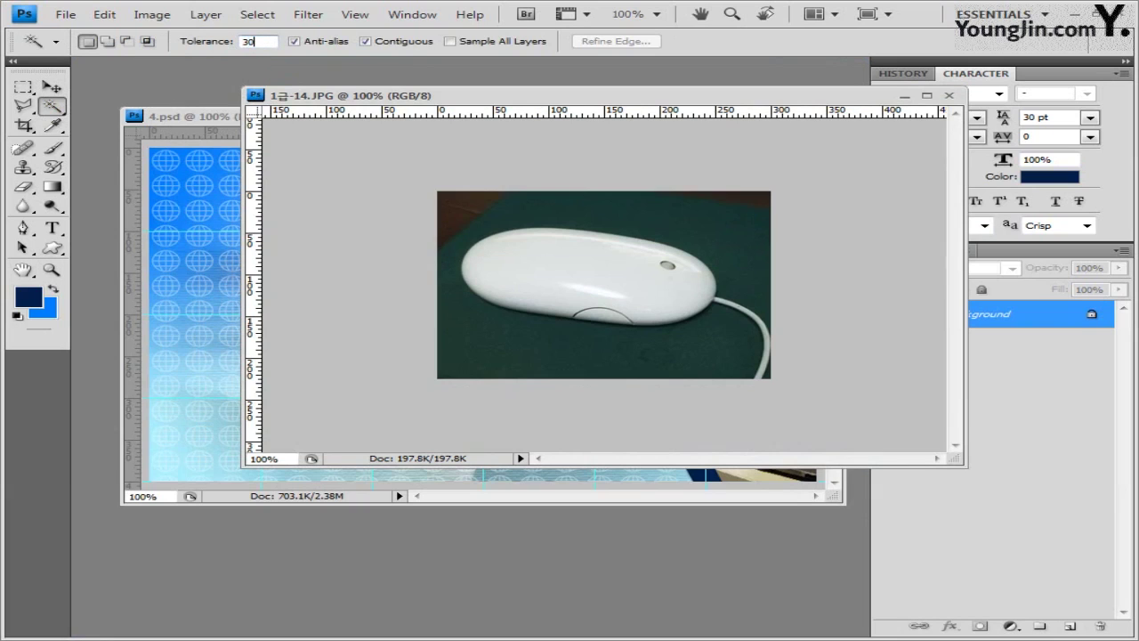
click(727, 234)
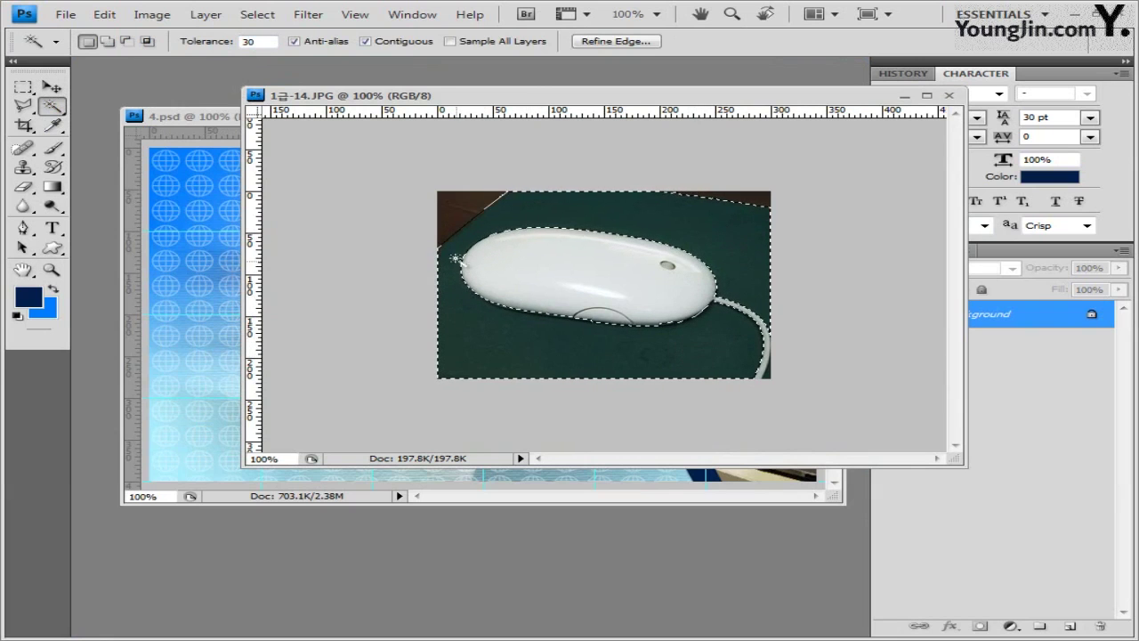
key(shift)
shift+click(469, 210)
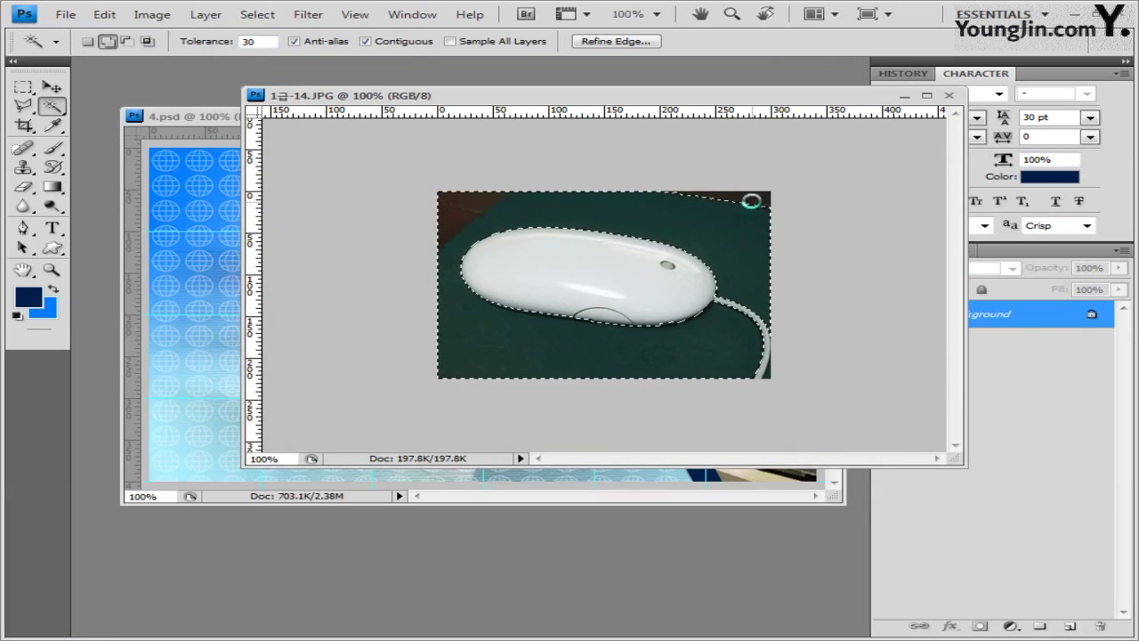
shift+click(767, 373)
Invert the selection to isolate the white mouse and cable, copy it, and close 1급-14.JPG.
click(257, 14)
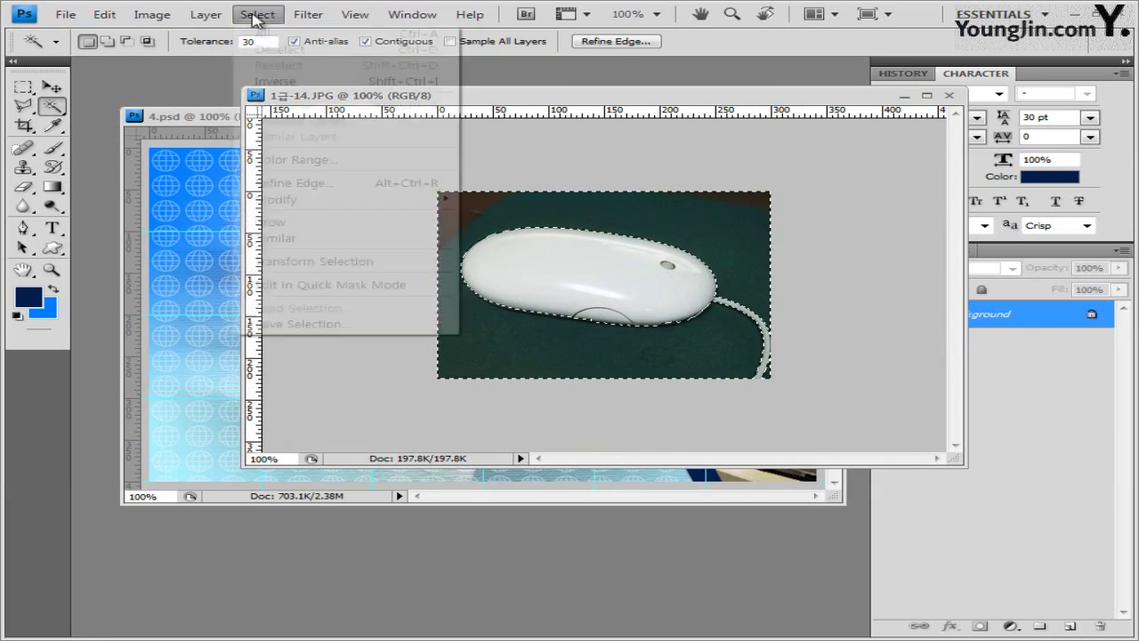
click(267, 81)
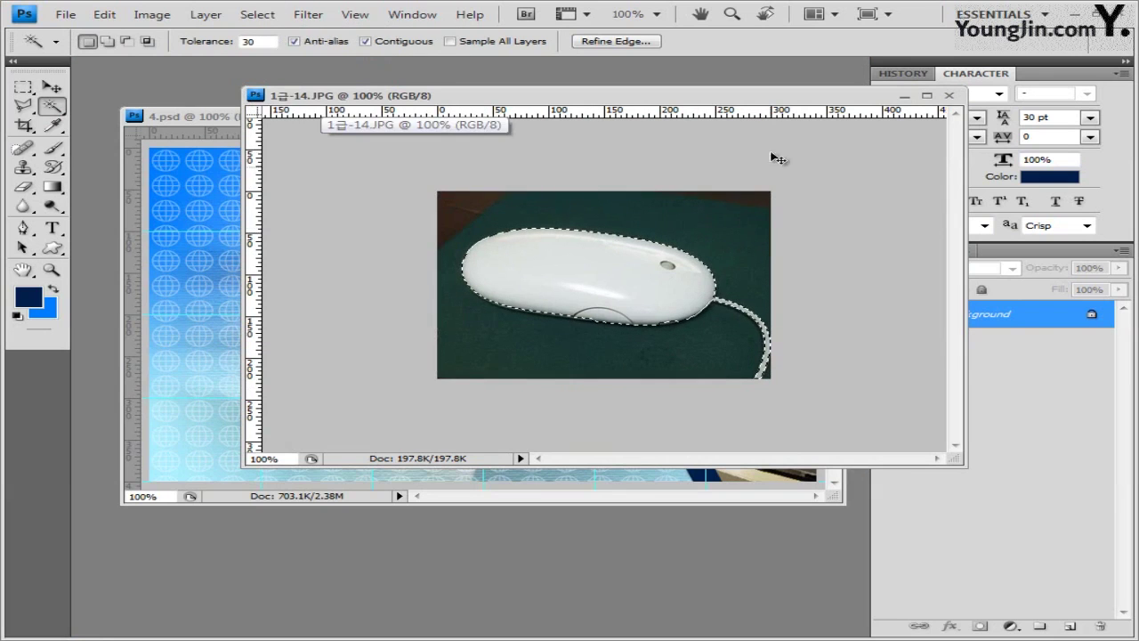
click(948, 96)
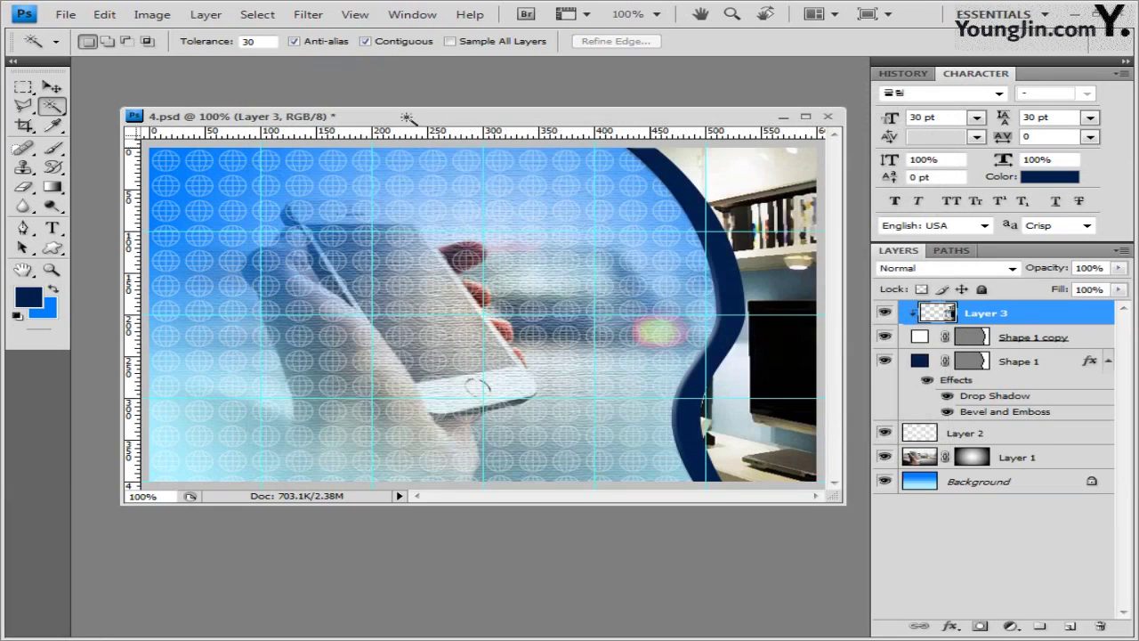
Paste the mouse into 4.psd, shrink it slightly, and place it across the upper part of the dark blue wavy edge.
key(ctrl+v)
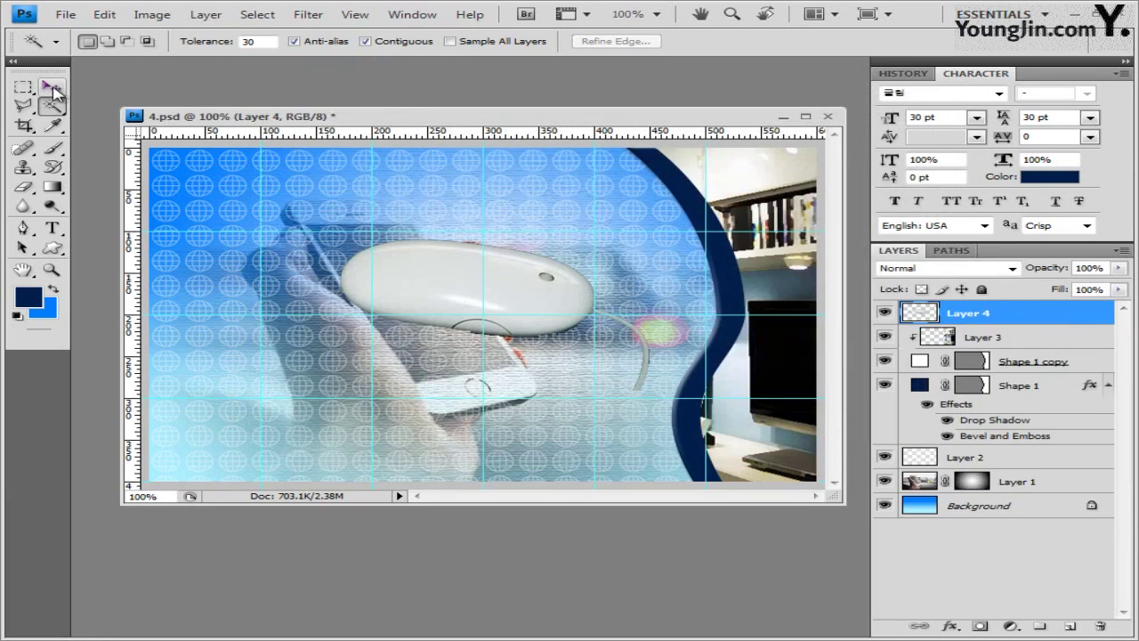
click(51, 86)
drag(539, 294, 676, 218)
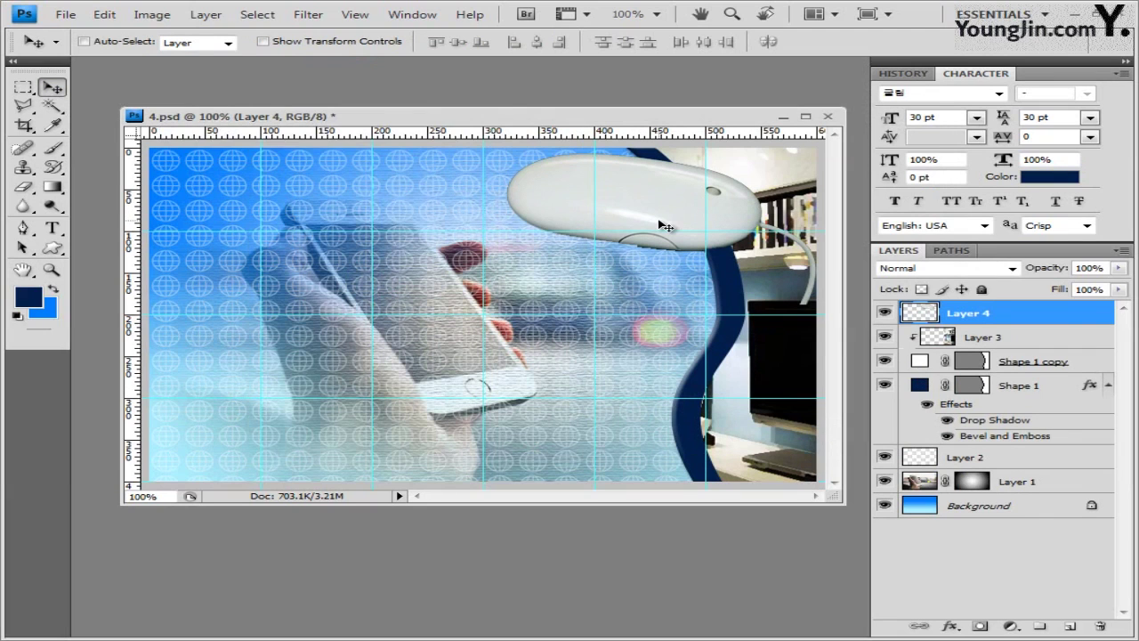
key(ctrl+t)
drag(666, 226, 737, 233)
key(Return)
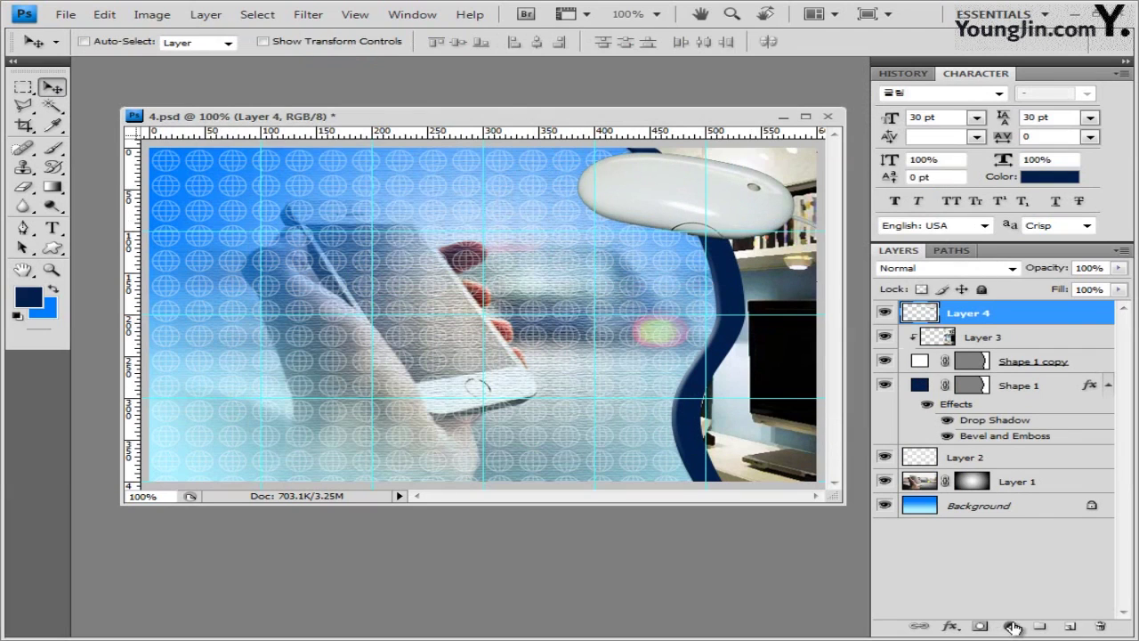
Apply a Drop Shadow with its default settings to the mouse layer.
click(951, 626)
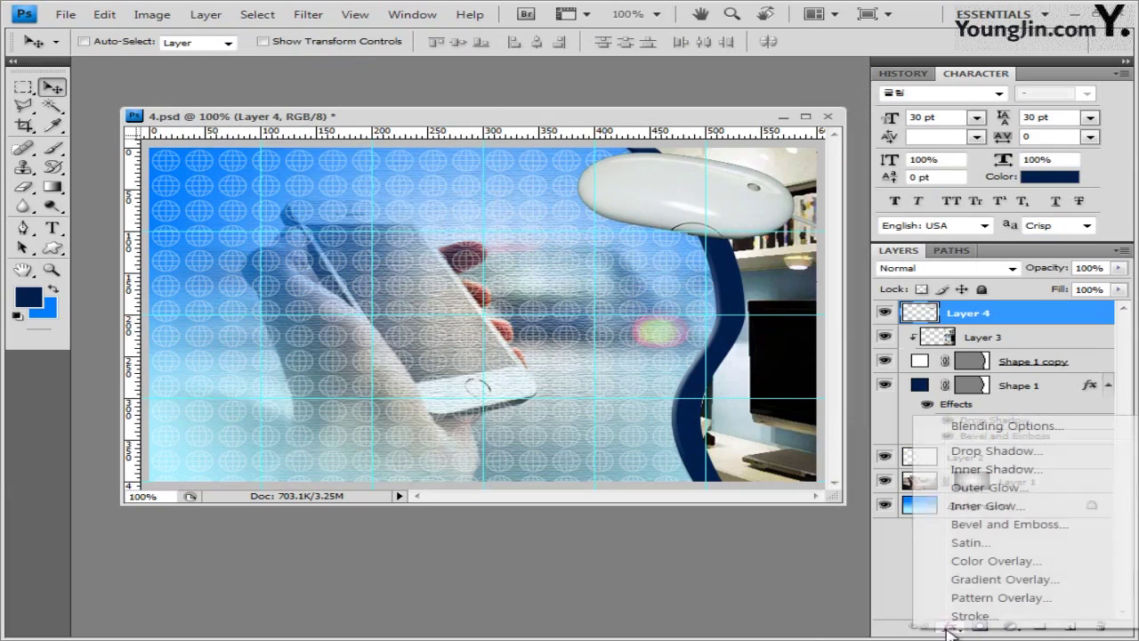
click(1032, 453)
click(869, 122)
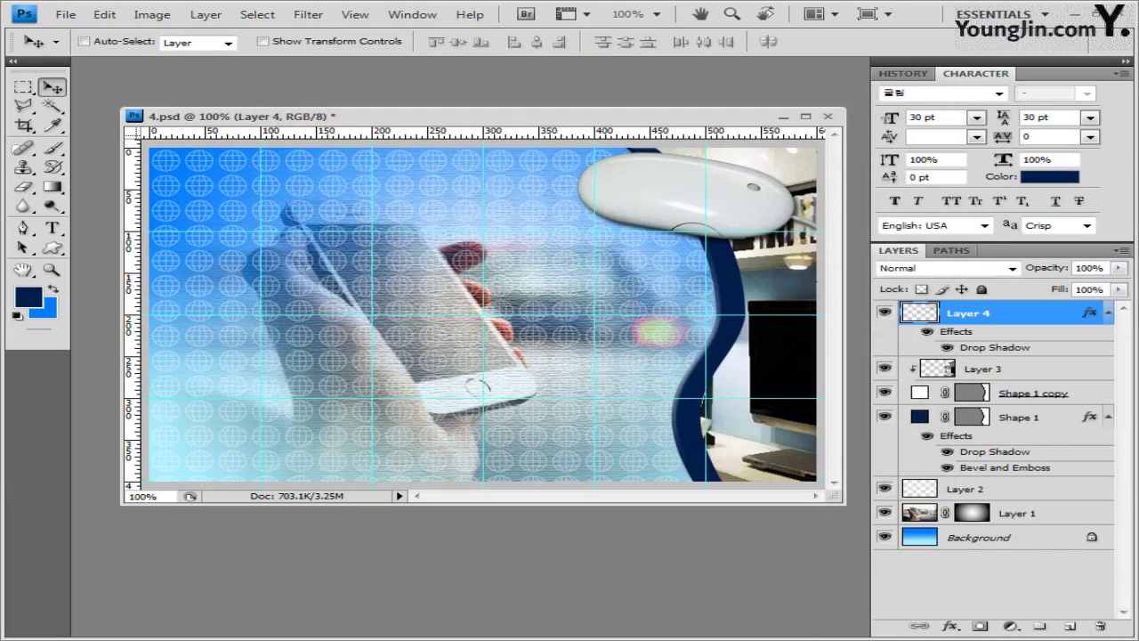
Open 1급-15.JPG from the 기출문제04 folder in Photoshop and place it in a floating window above 4.psd.
key(alt+Tab)
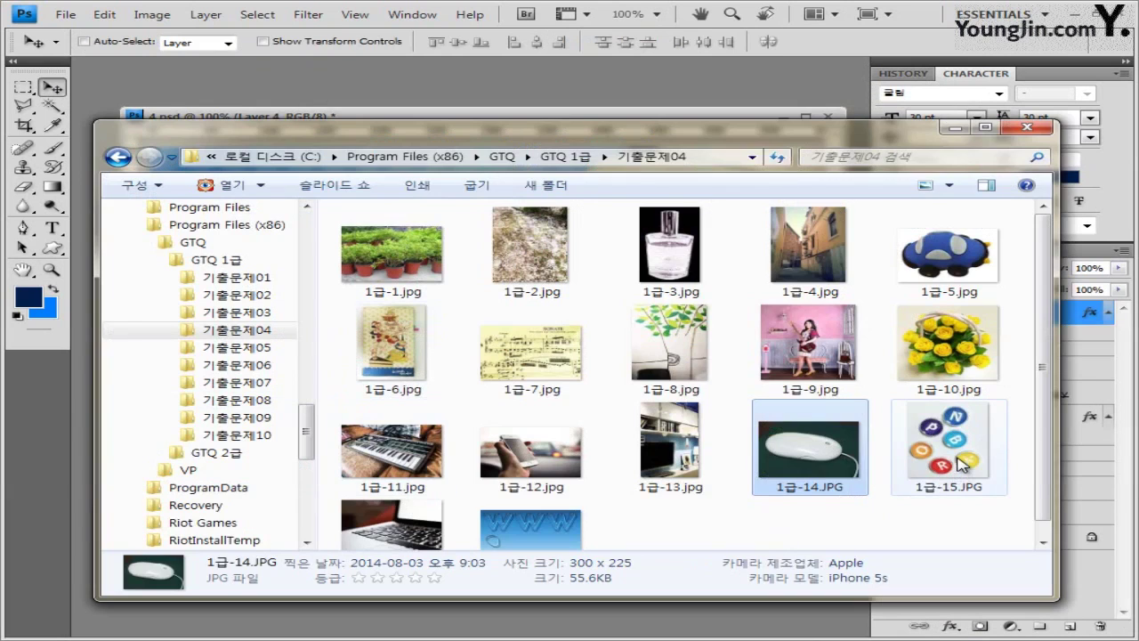
drag(948, 445, 916, 383)
drag(472, 201, 294, 116)
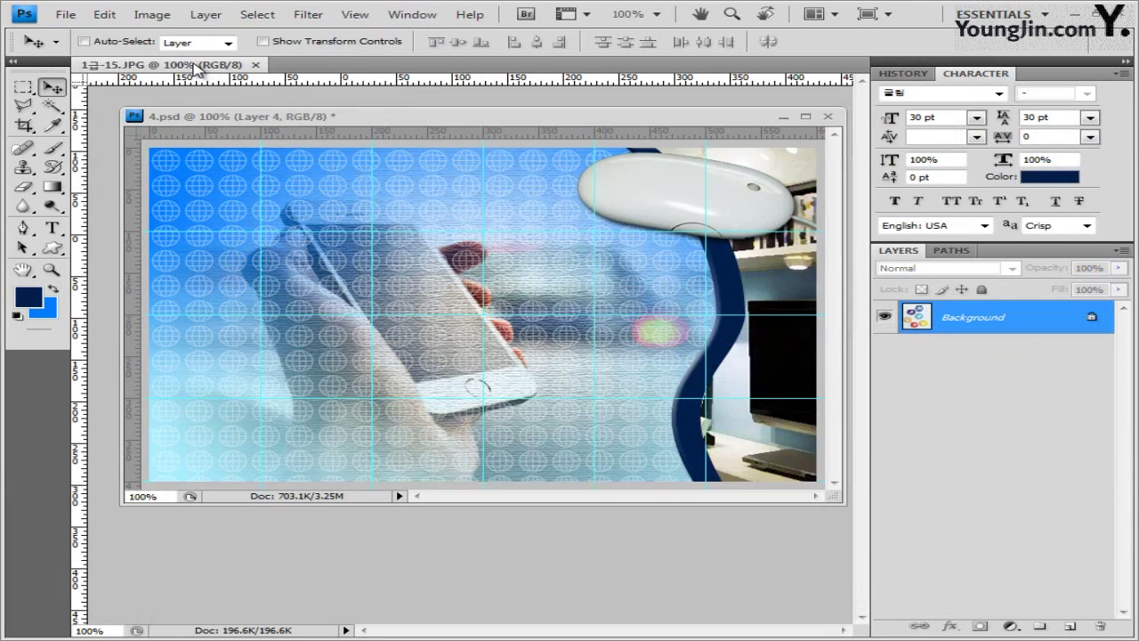
drag(205, 71, 135, 107)
drag(210, 35, 408, 87)
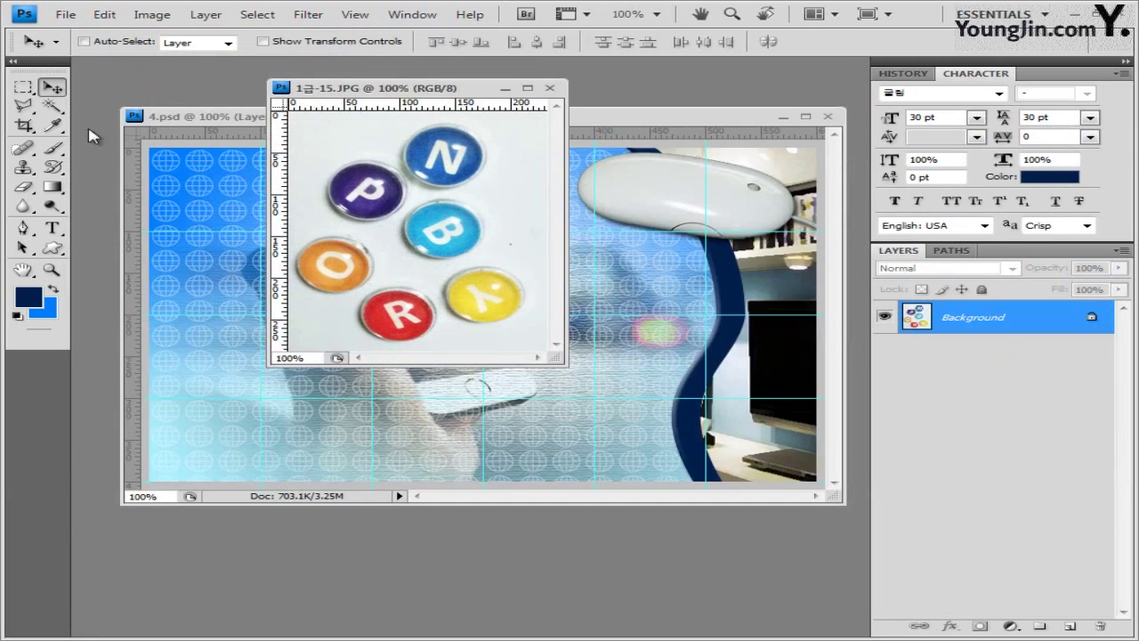
Select the six letter buttons by picking the light background with the Magic Wand at Tolerance 70 and inverting the selection.
click(53, 107)
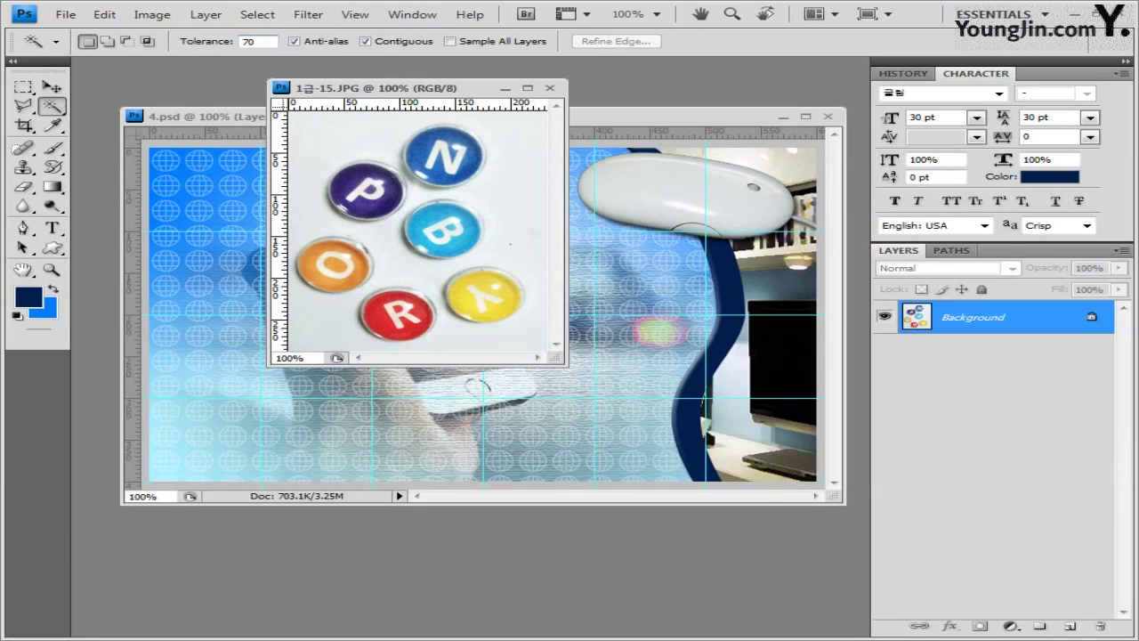
click(370, 141)
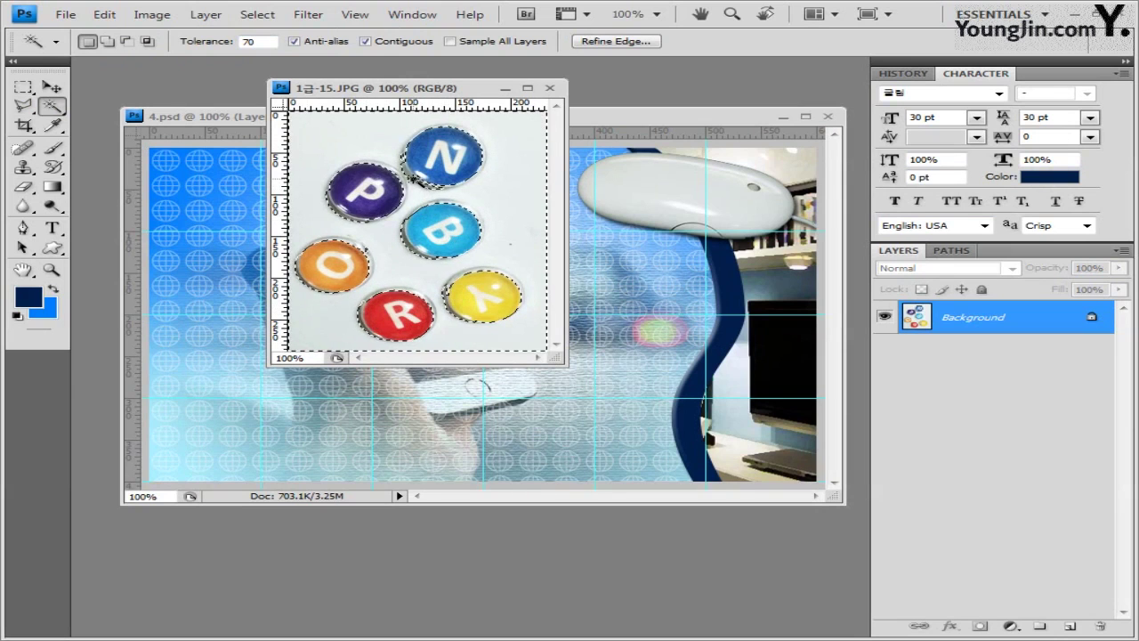
key(shift)
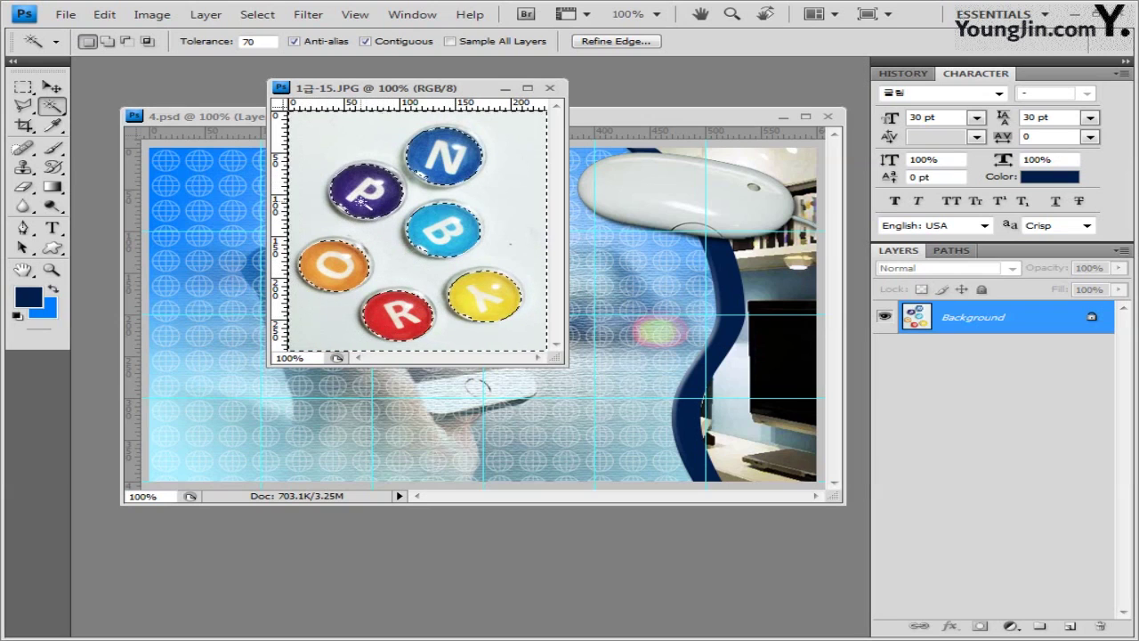
click(260, 16)
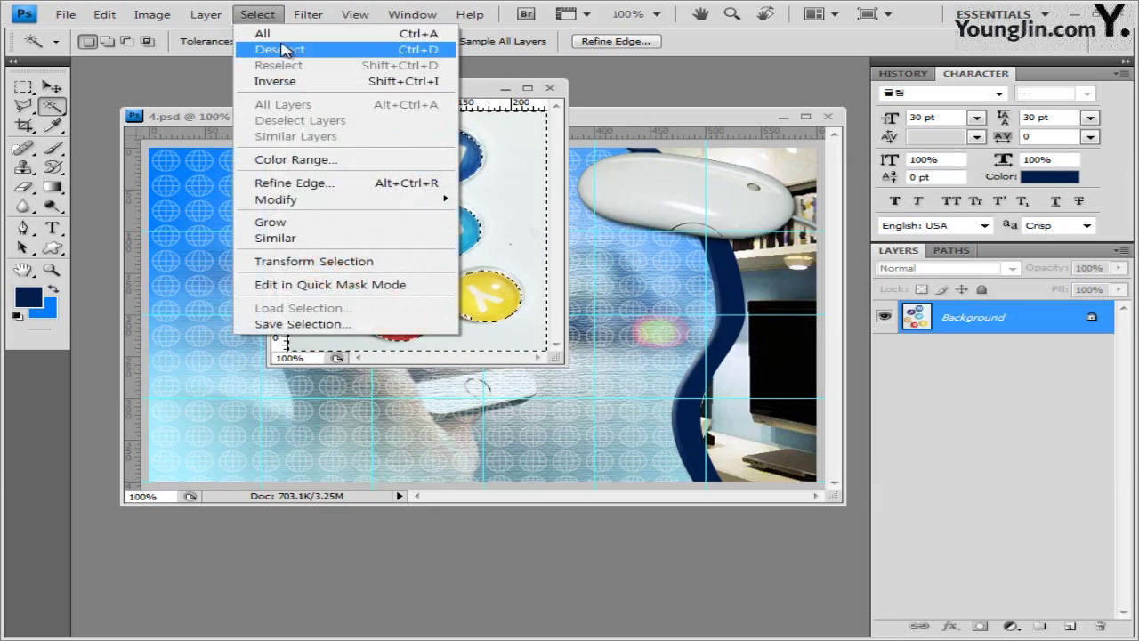
click(292, 81)
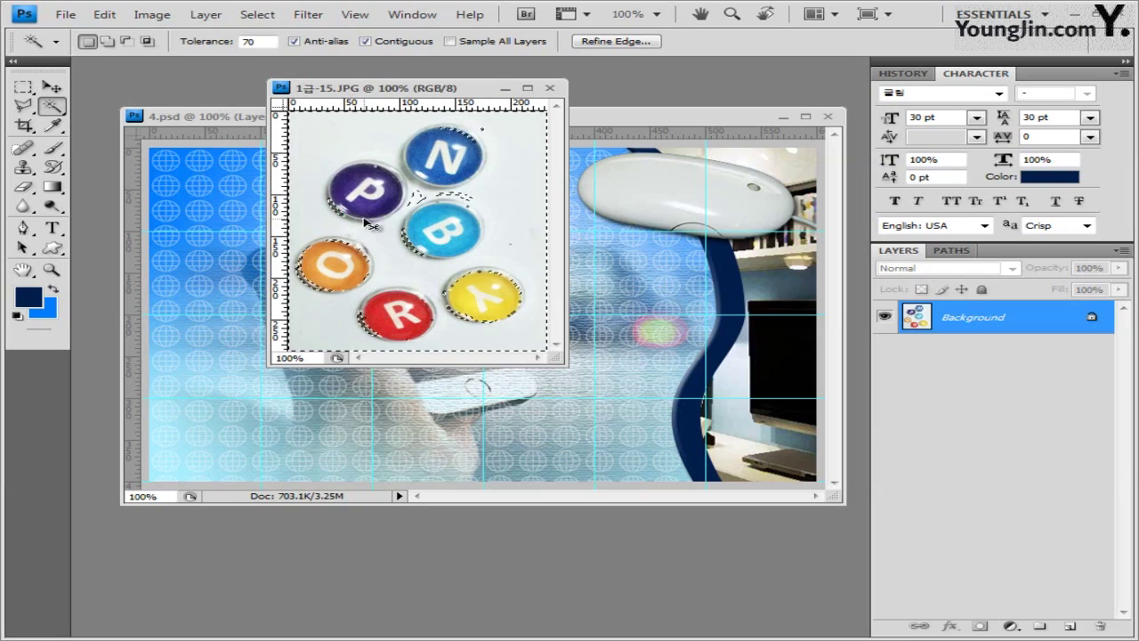
Add the missed areas of the purple P button to the selection, copy the letter buttons, and close 1급-15.JPG.
shift+click(351, 210)
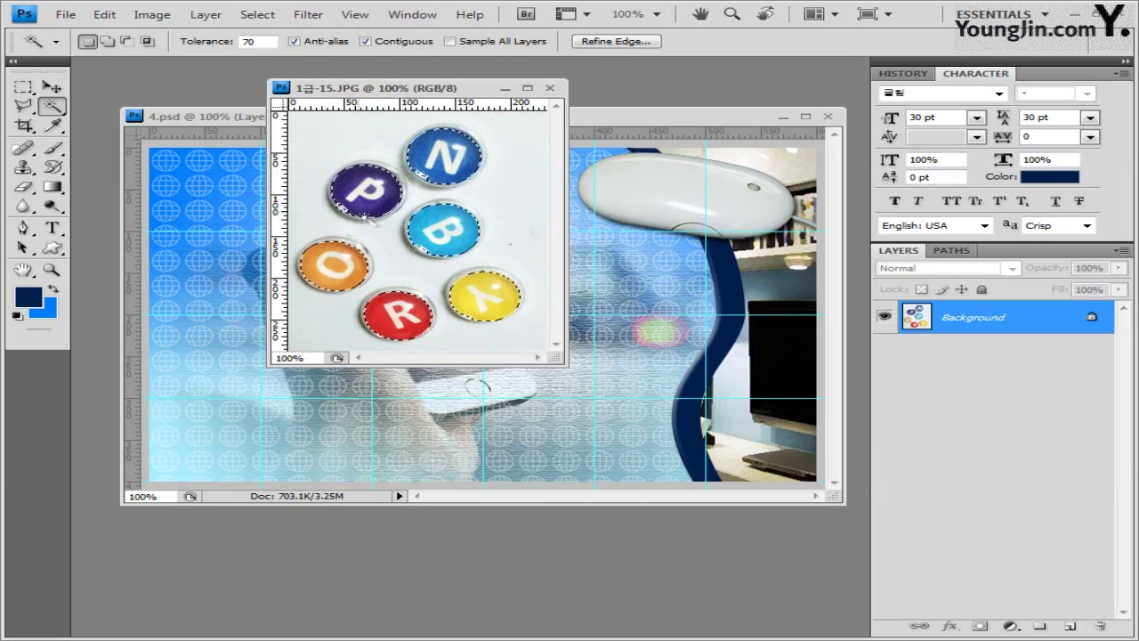
shift+click(368, 229)
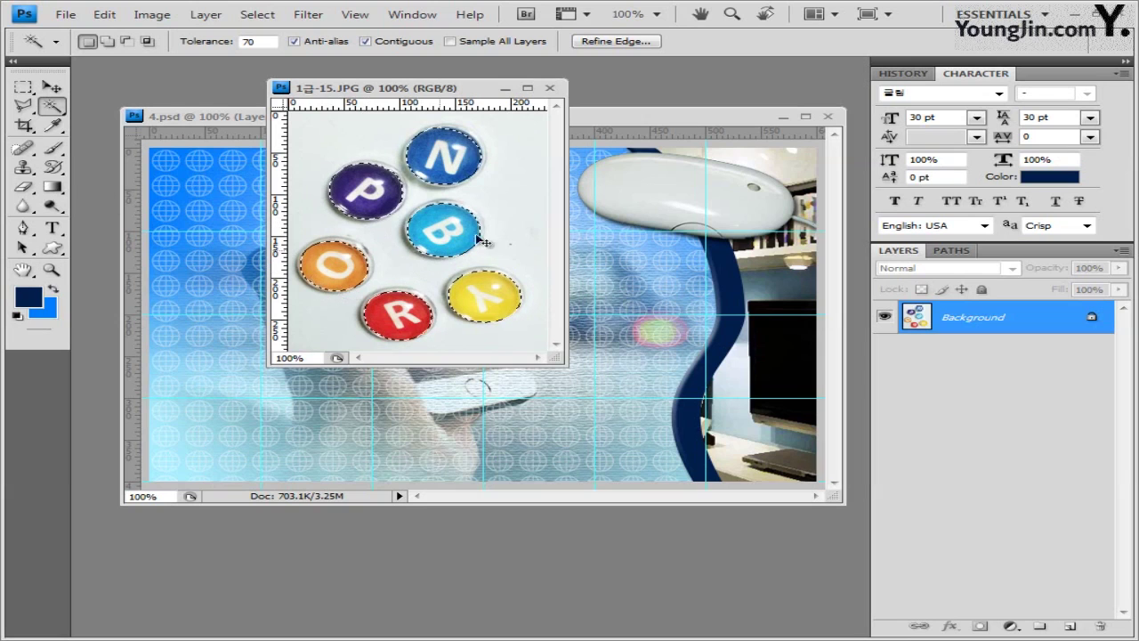
click(550, 87)
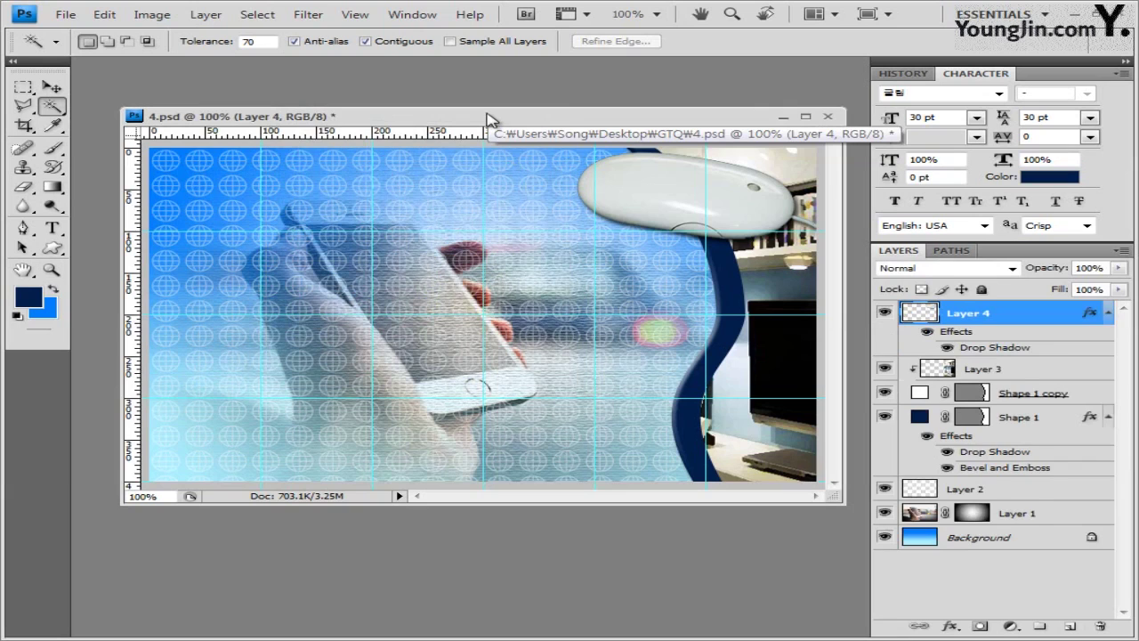
Paste the letter buttons into 4.psd, scale them to about 66% width and 72% height, and place them below the mouse.
key(ctrl+v)
click(51, 87)
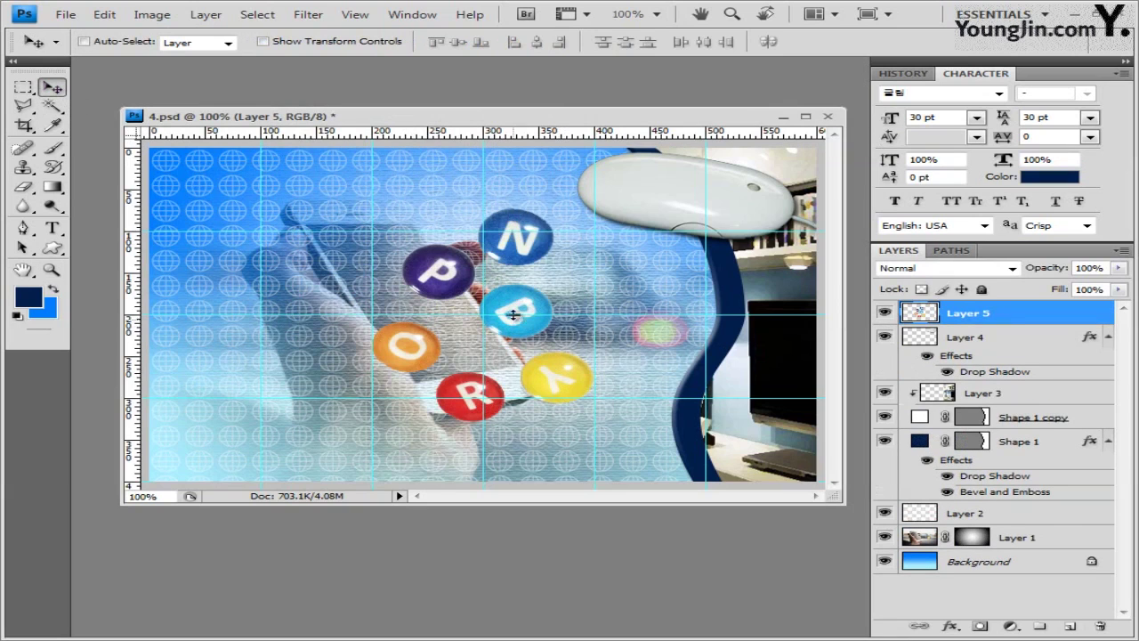
drag(539, 311, 593, 335)
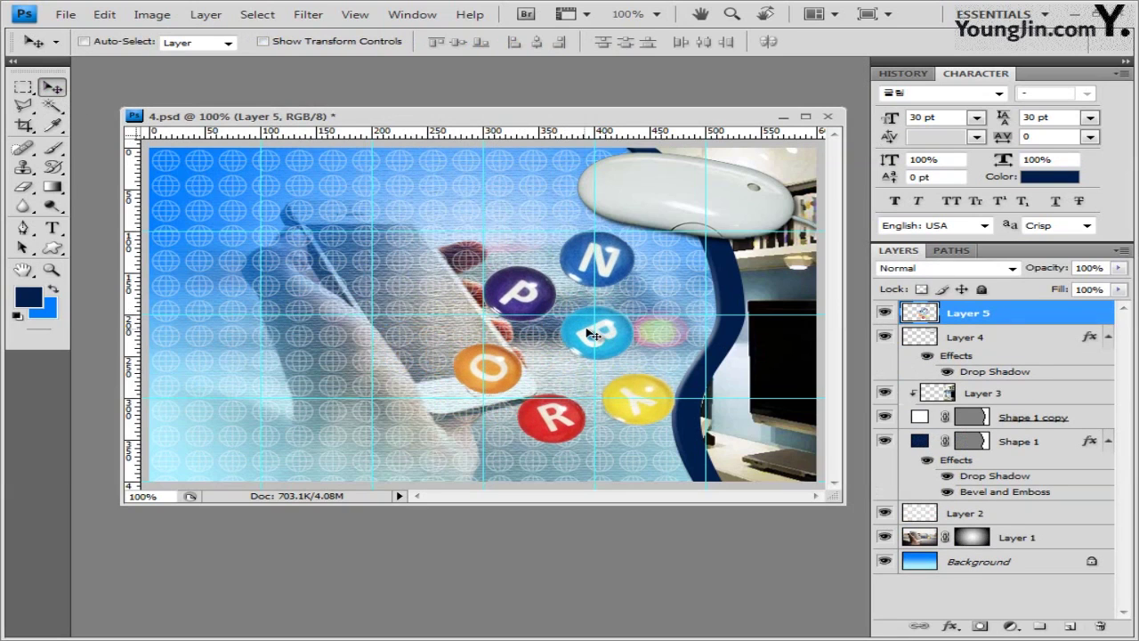
key(ctrl+t)
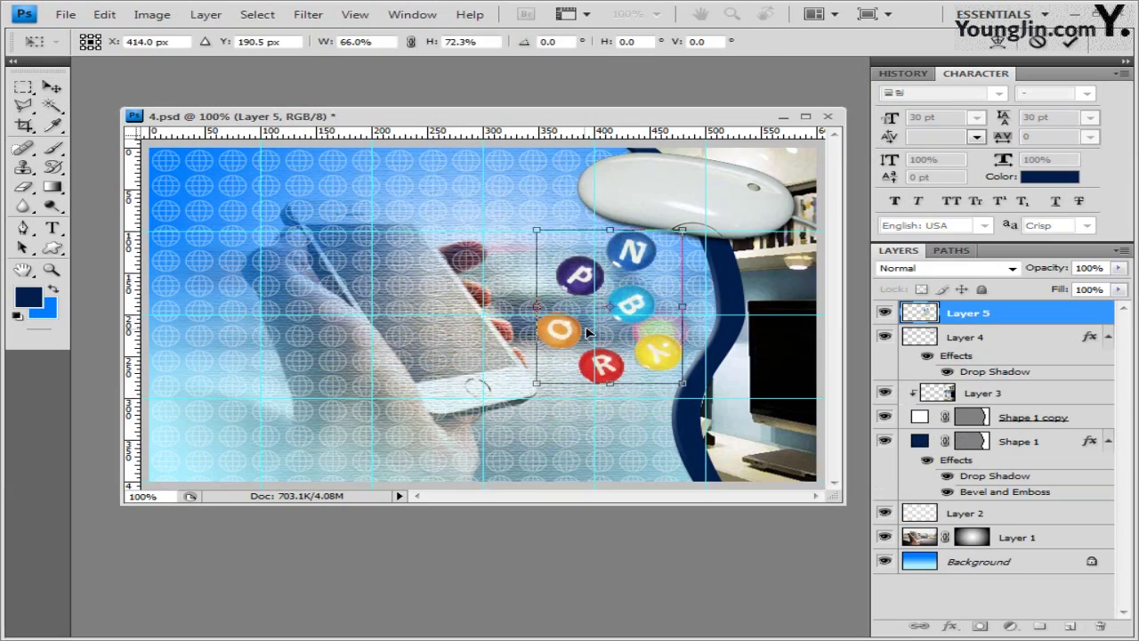
key(Return)
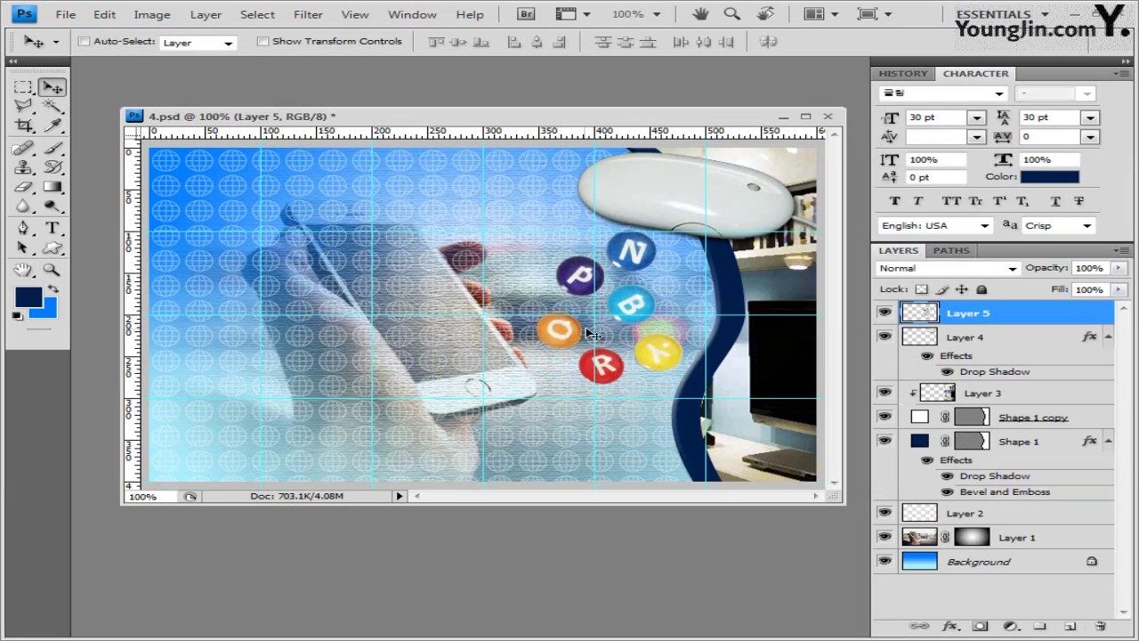
Add an Inner Shadow and an Outer Glow with default settings to the letter buttons layer.
click(945, 626)
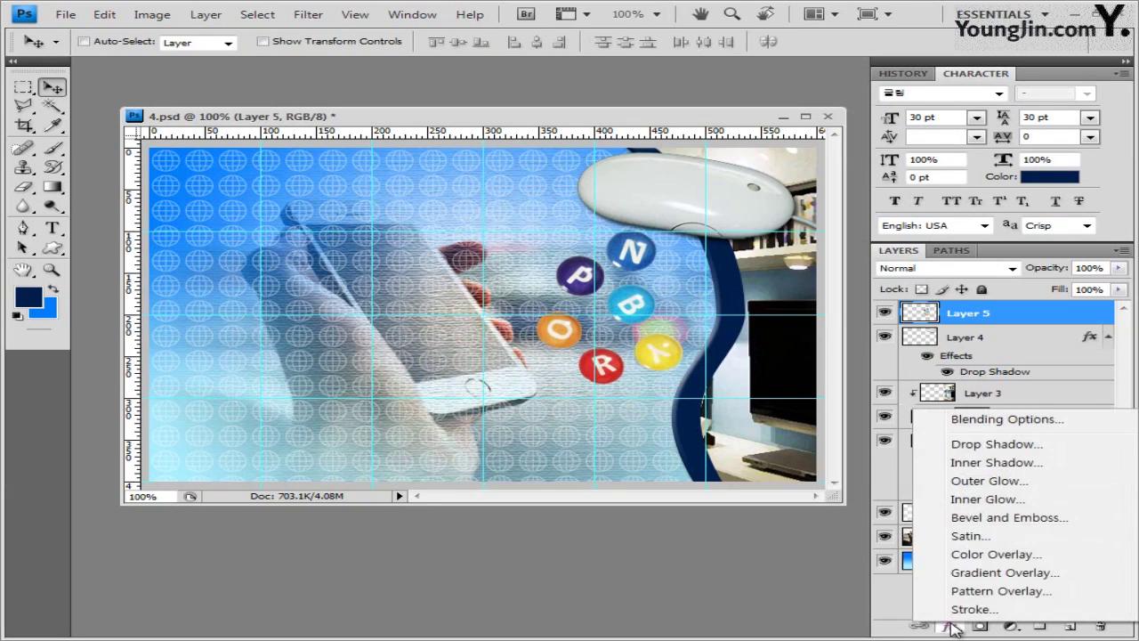
click(1005, 463)
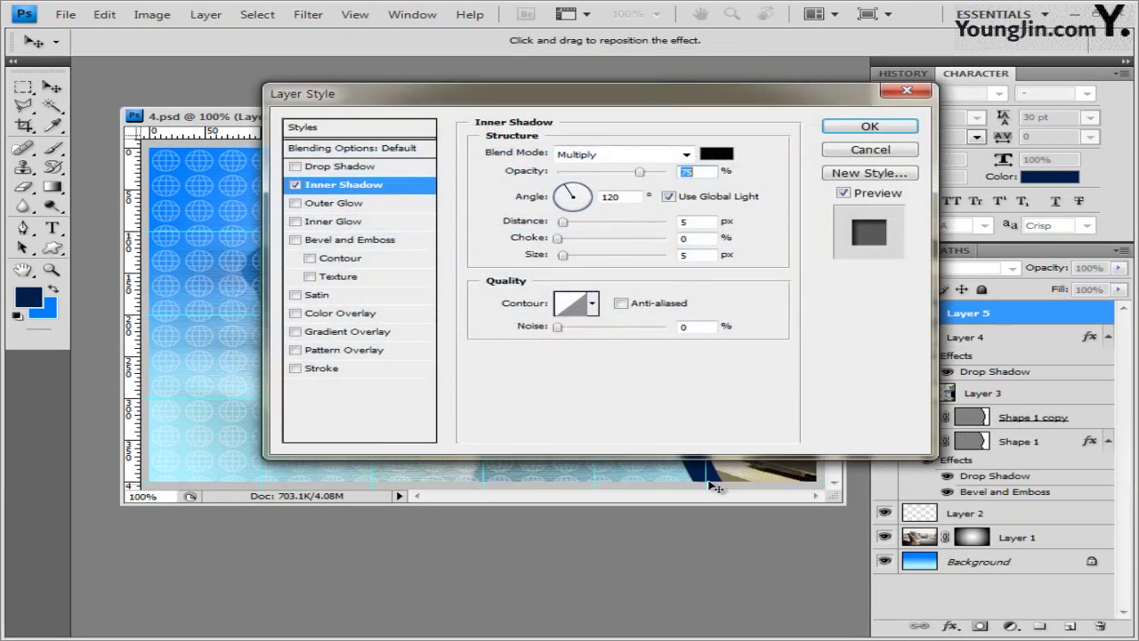
click(352, 204)
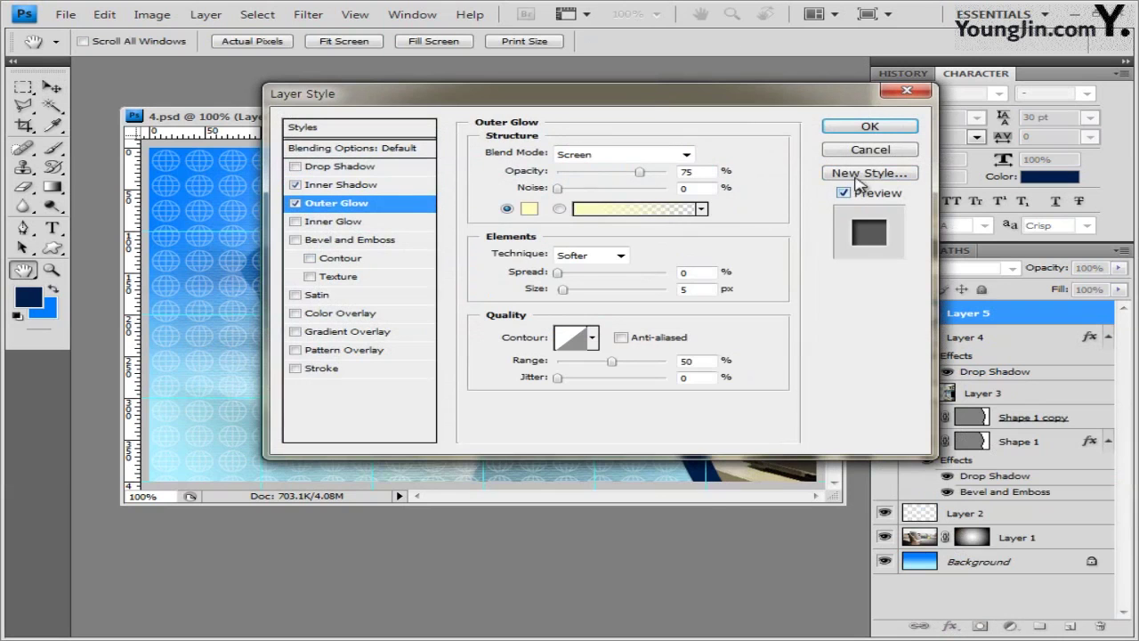
click(870, 126)
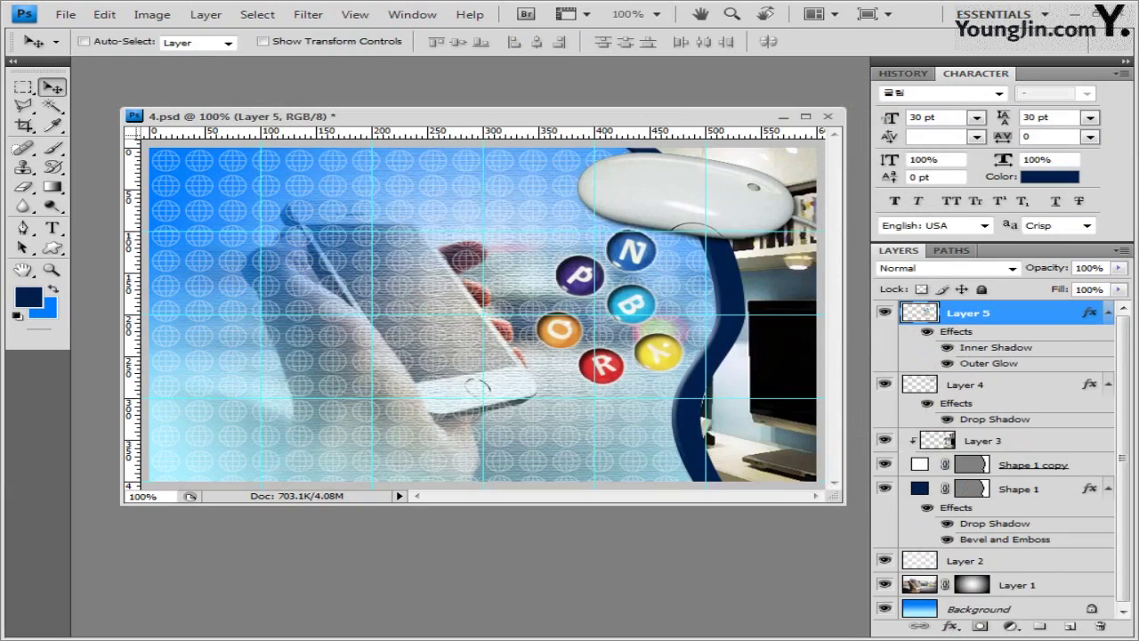
Open 1급-16.jpg from the 기출문제04 folder in Photoshop, copy the whole laptop photo, and close the file.
key(alt+Tab)
click(392, 521)
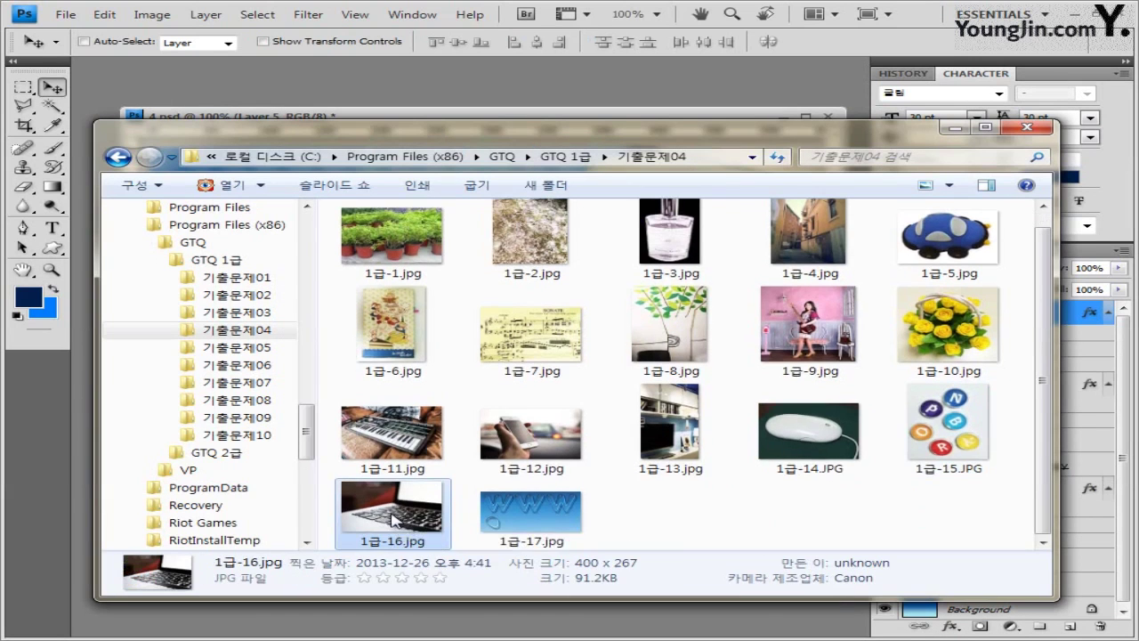
drag(391, 520, 418, 107)
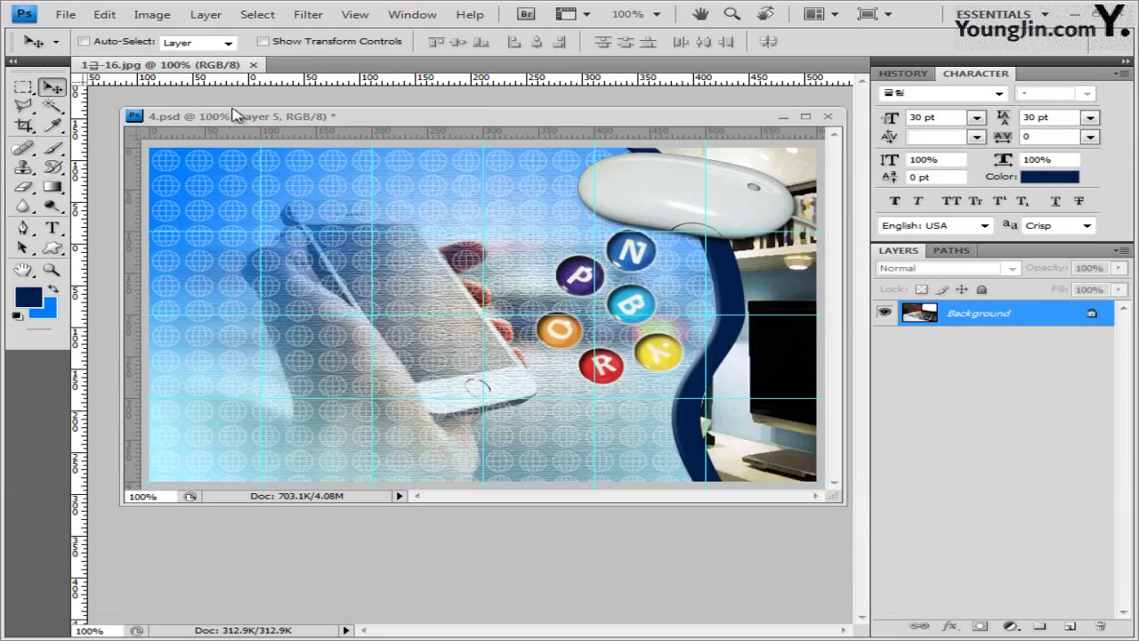
drag(235, 114, 204, 115)
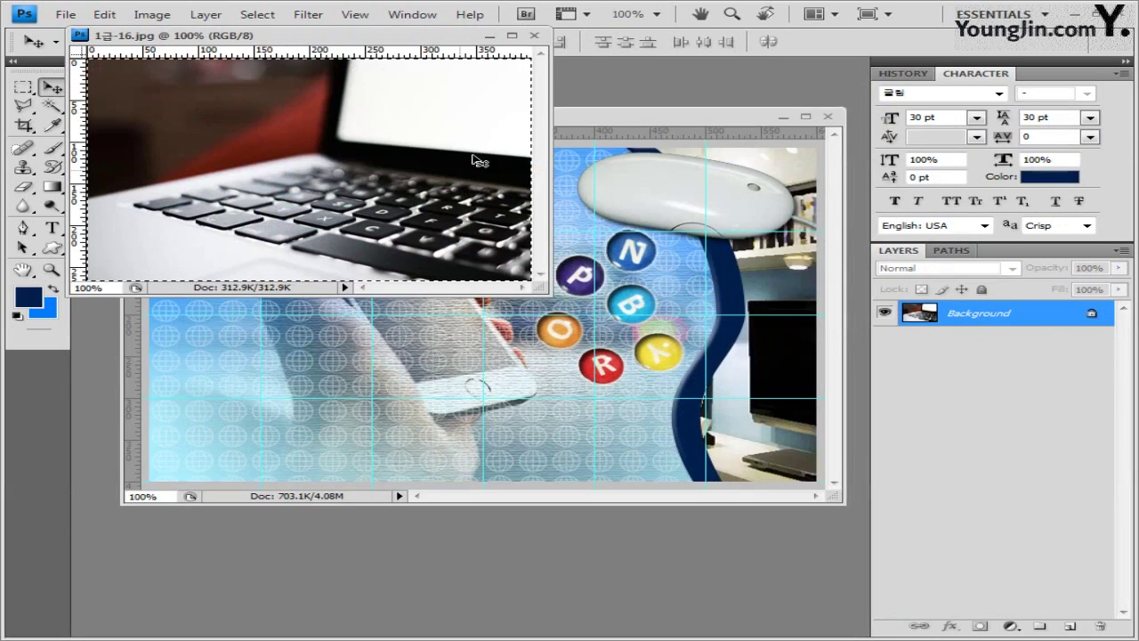
click(534, 35)
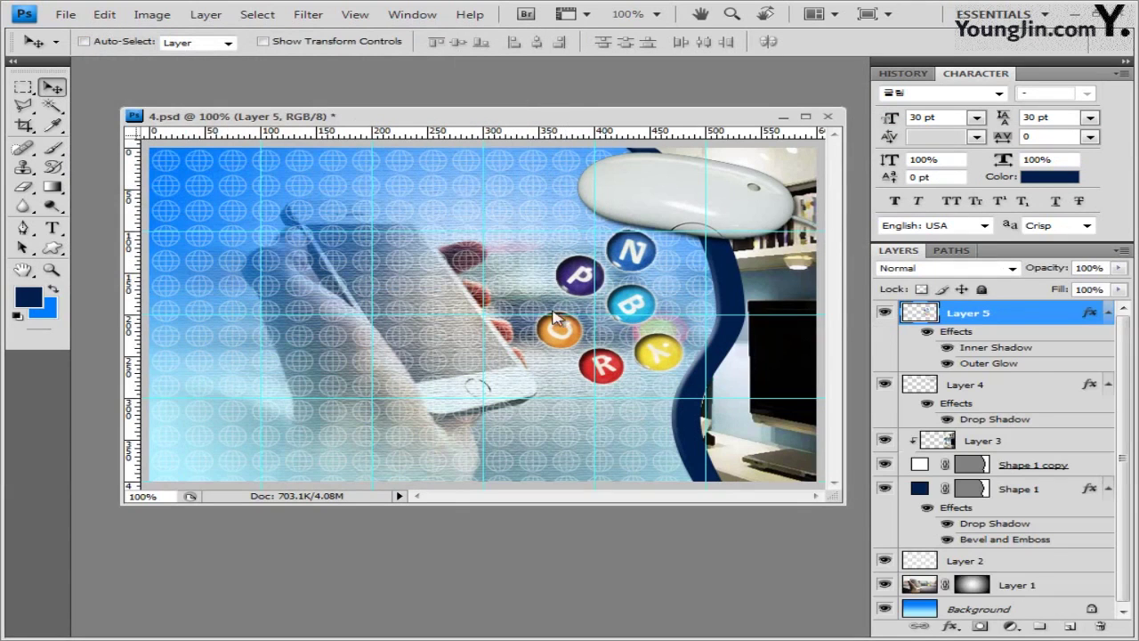
Paste the laptop photo into 4.psd as a new layer and flip it horizontally with Free Transform.
key(ctrl+v)
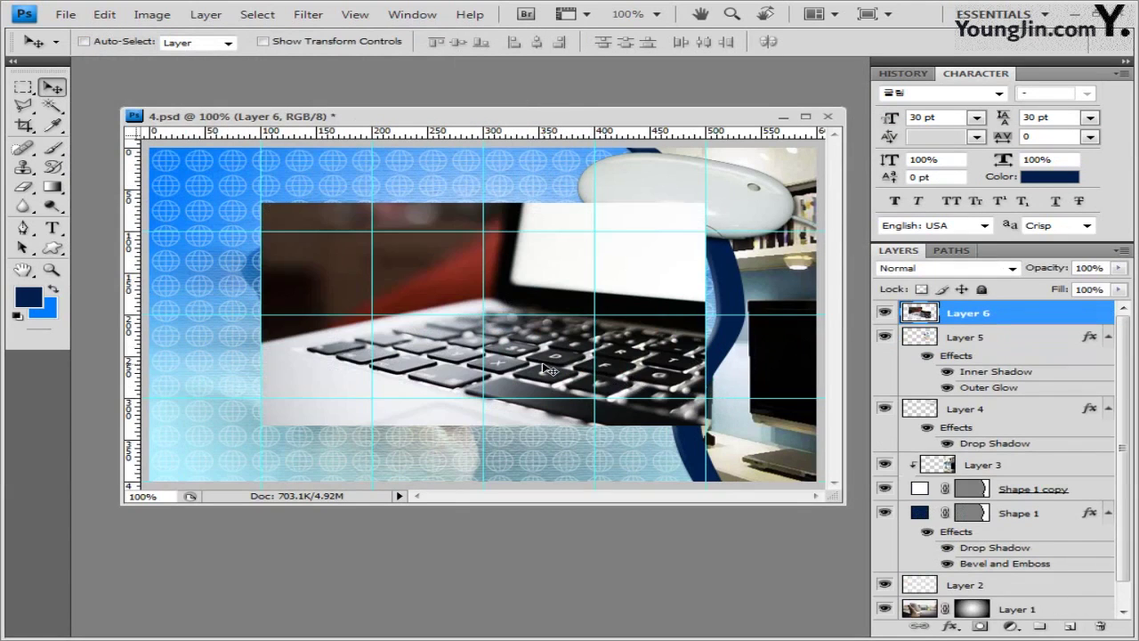
drag(596, 372, 526, 380)
key(ctrl+t)
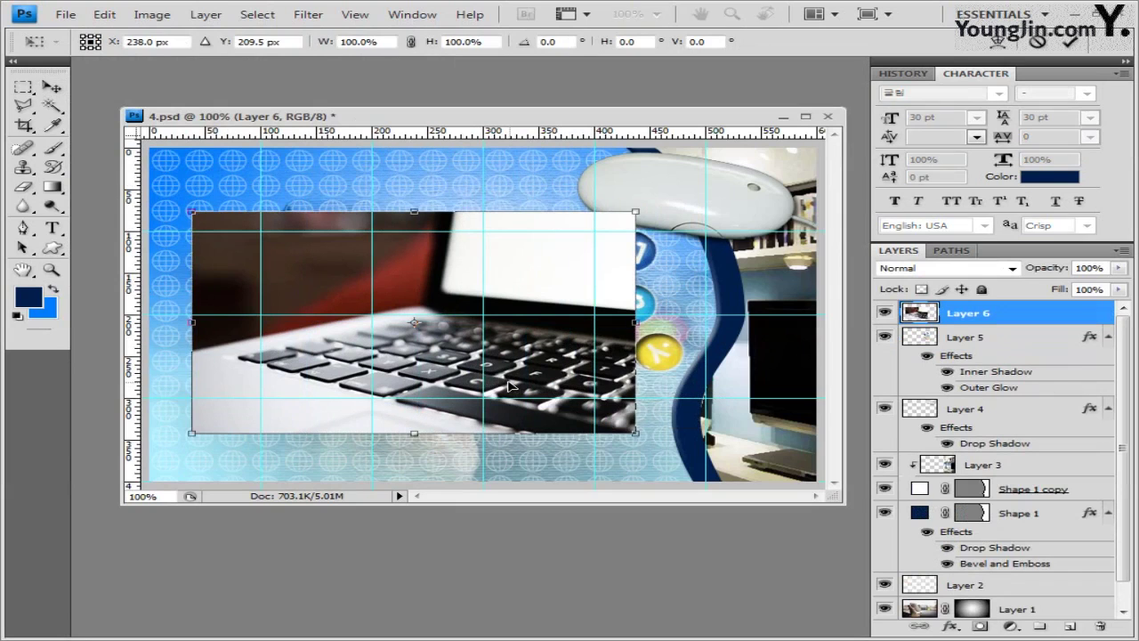
right_click(516, 378)
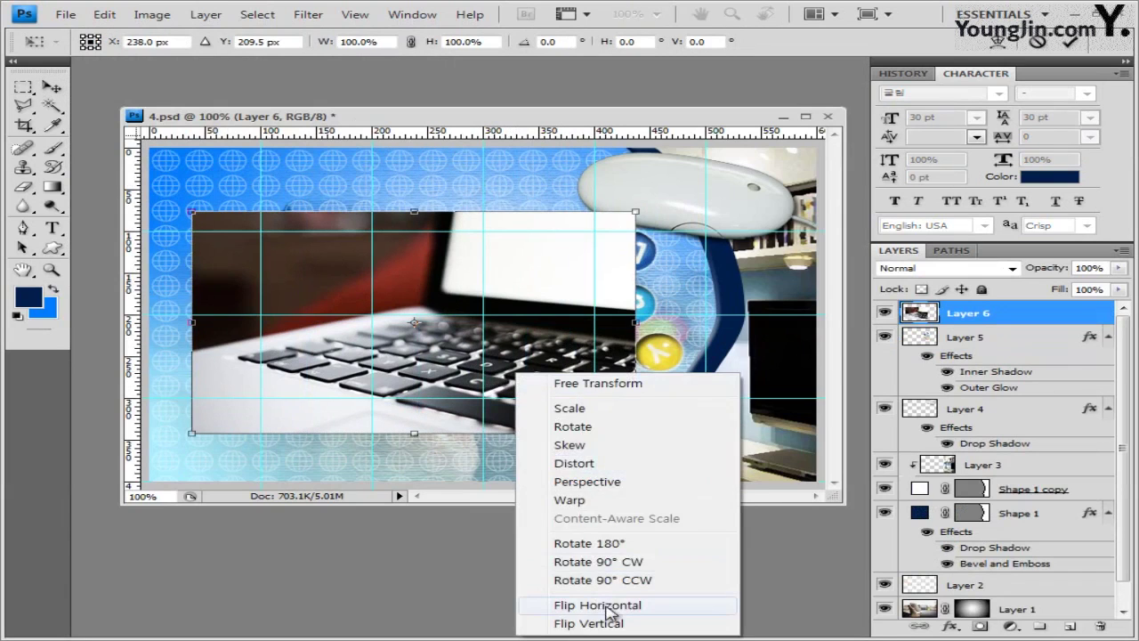
click(552, 605)
Move the flipped laptop photo into the lower-left corner of the canvas at X 199 px, Y 269.5 px, and apply the transform.
drag(513, 273, 464, 333)
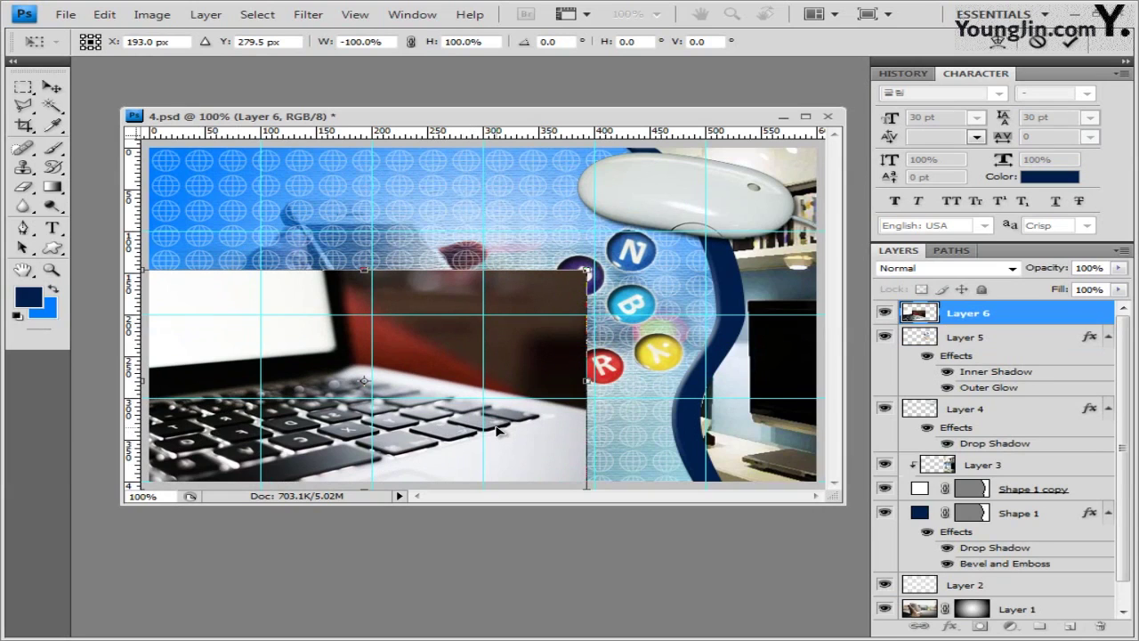
key(shift+Up)
key(Right)
key(Right)
key(Right)
key(Right)
key(Right)
key(Right)
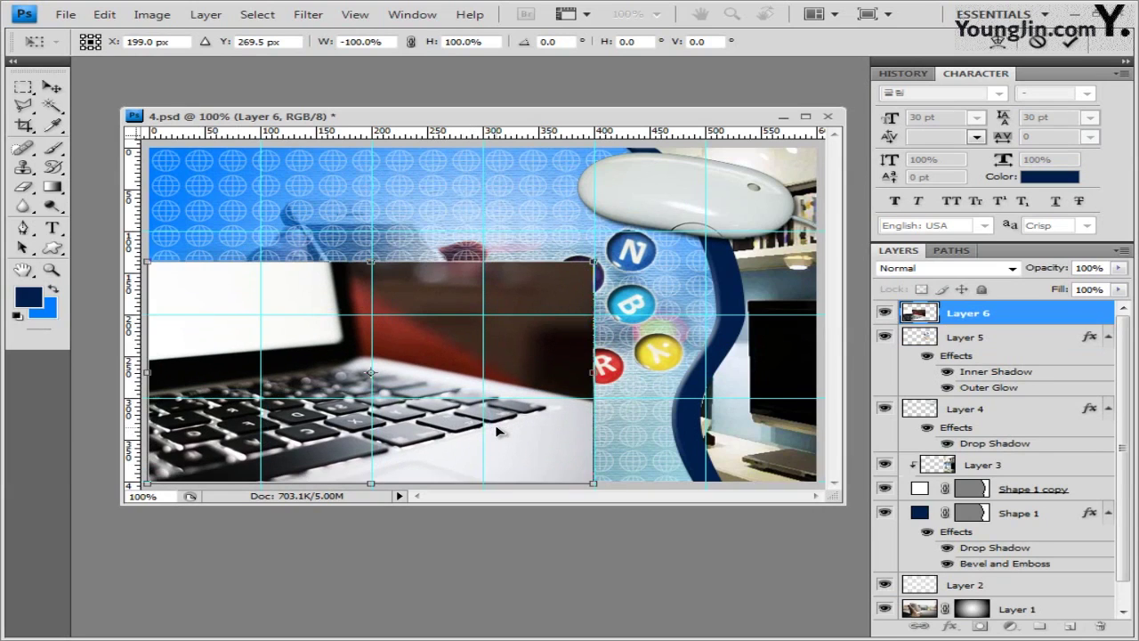
key(Return)
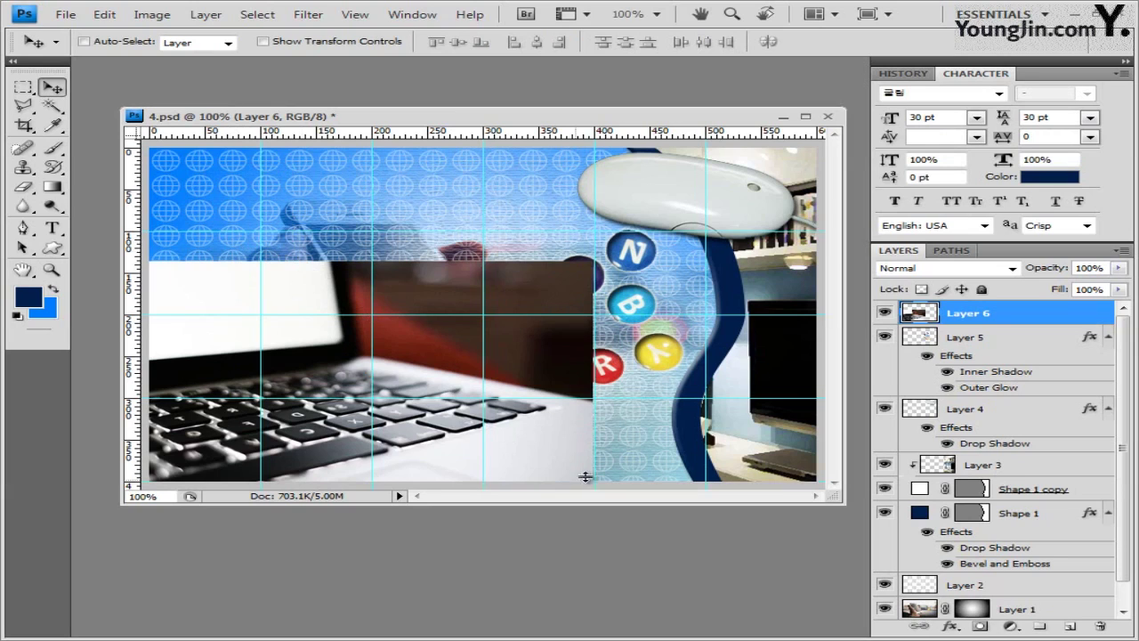
Add a layer mask to the laptop layer and fade it diagonally toward the upper right with a white-to-black linear gradient.
click(981, 626)
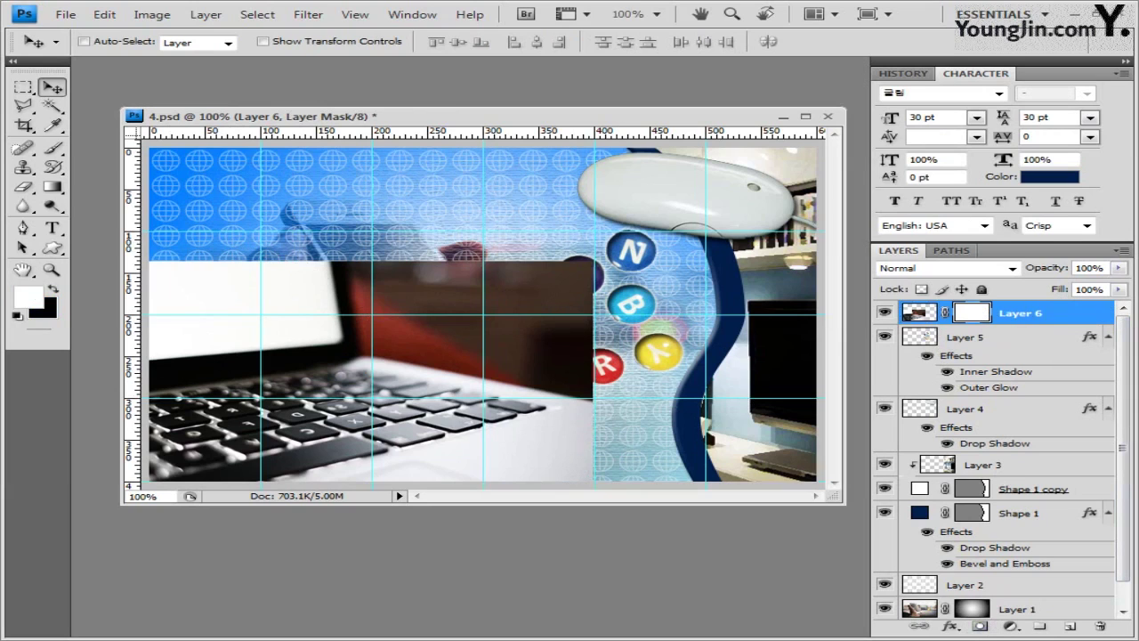
click(52, 187)
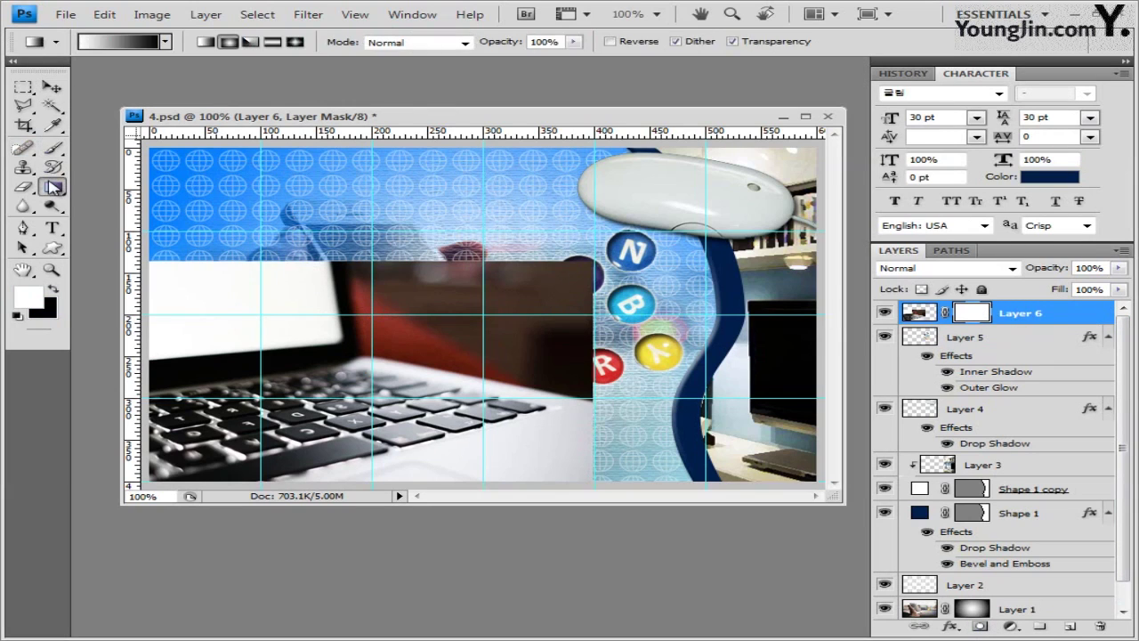
click(165, 42)
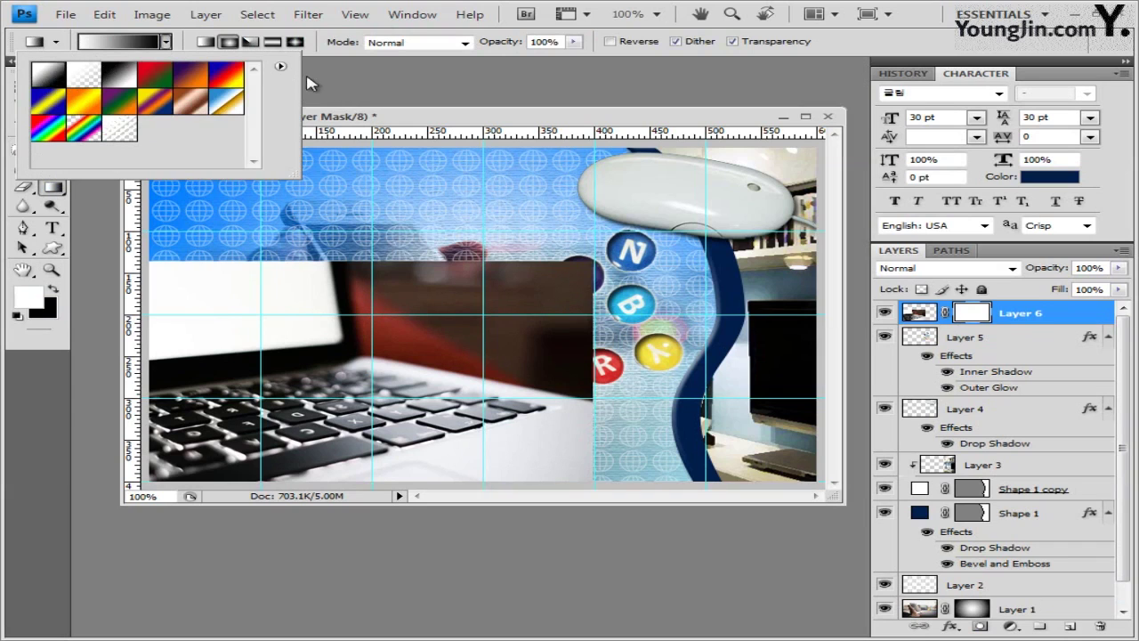
click(431, 125)
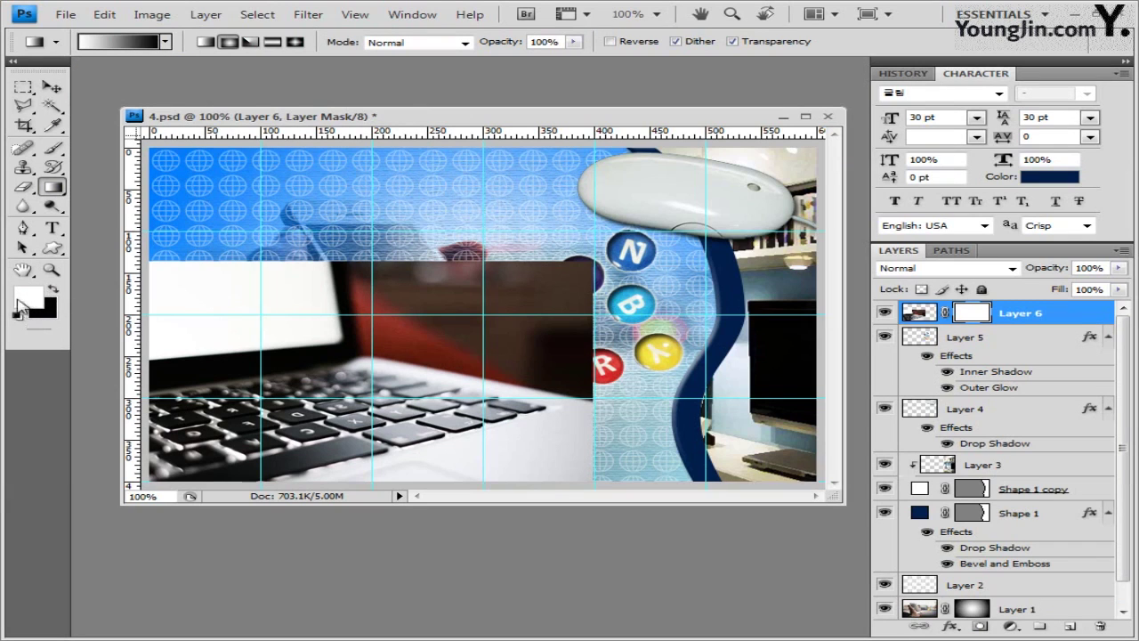
click(207, 44)
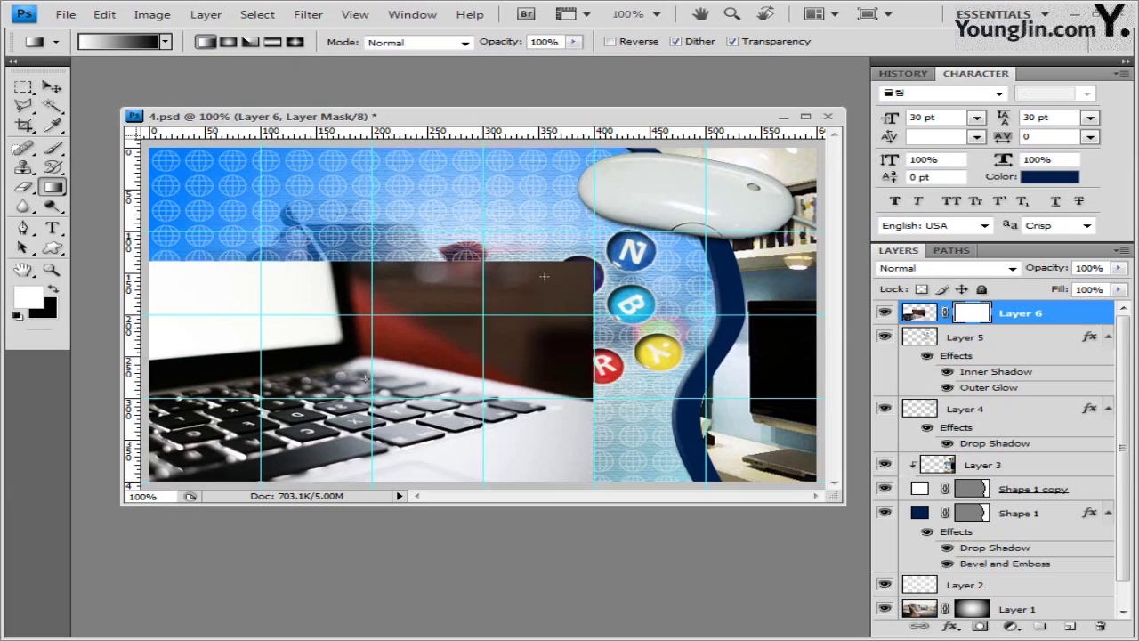
drag(365, 381, 556, 259)
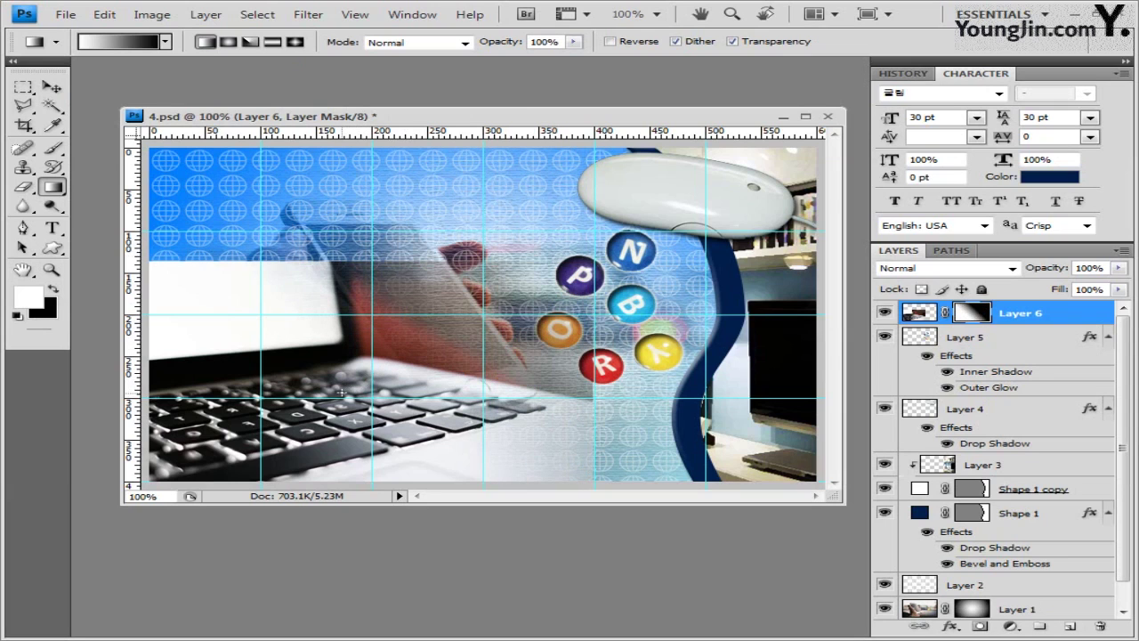
Redraw the mask's linear gradient from the keyboard's back edge toward the fingers so the laptop blends into the phone photo.
drag(341, 392, 632, 202)
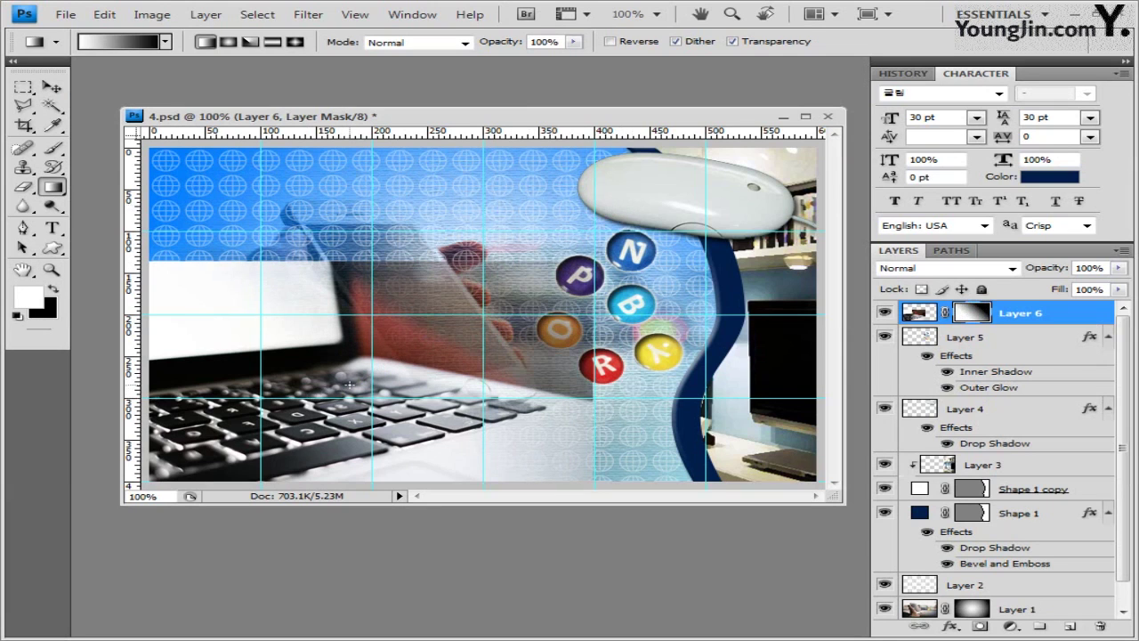
drag(339, 386, 541, 260)
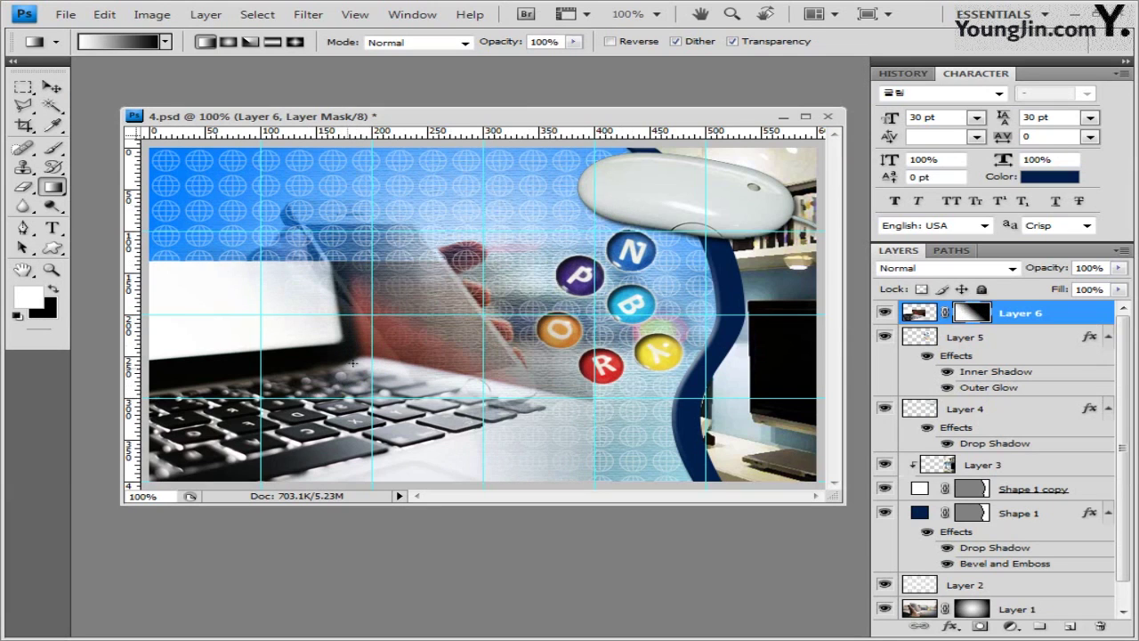
drag(341, 381, 463, 235)
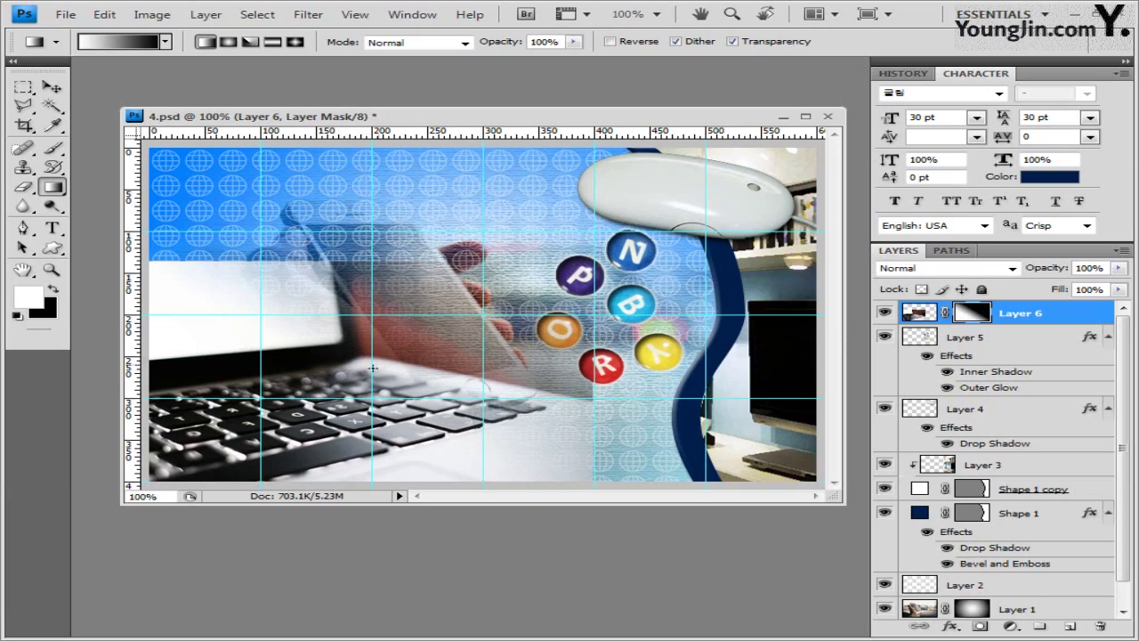
drag(371, 369, 521, 237)
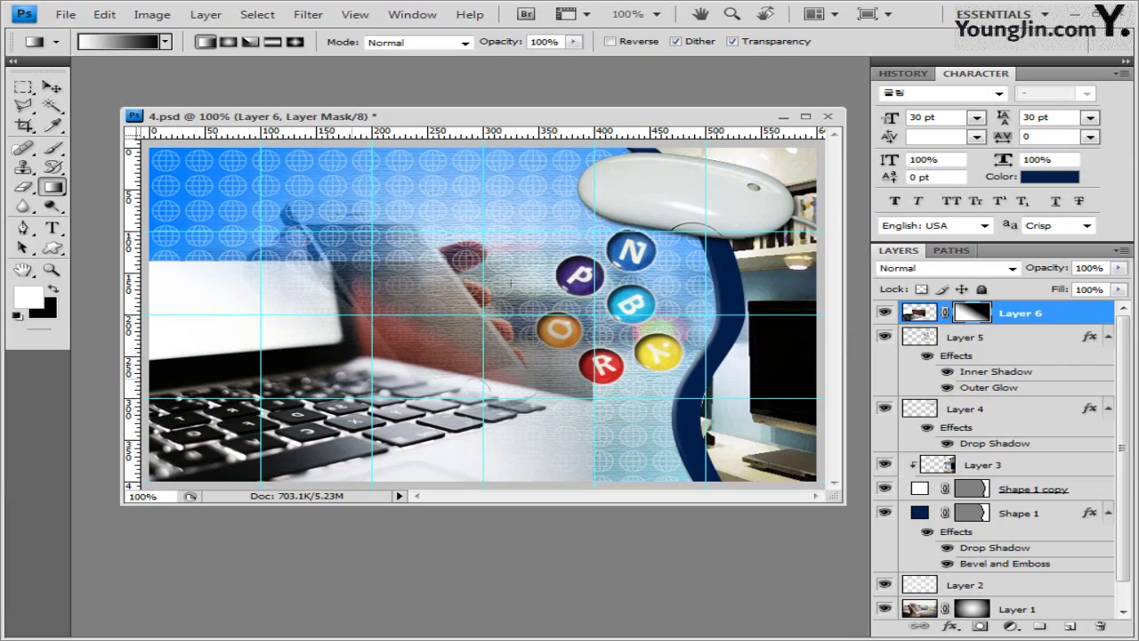
drag(352, 378, 492, 267)
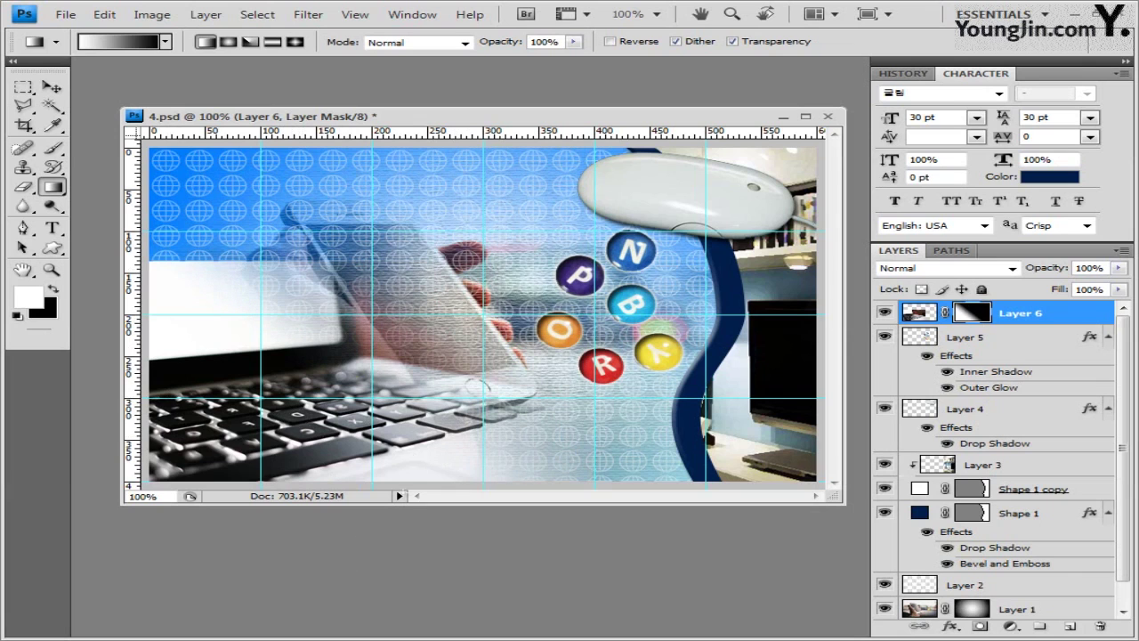
Open 1급-17.jpg from the 기출문제04 folder in Photoshop and place it in a floating window over 4.psd.
key(alt+Tab)
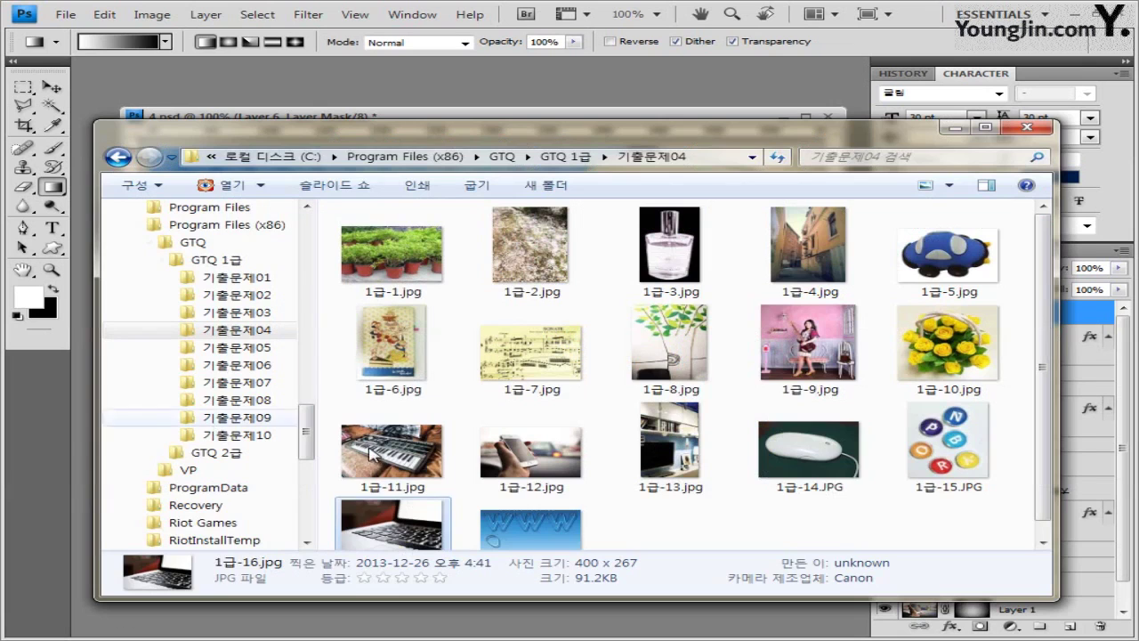
click(527, 545)
drag(525, 549, 499, 92)
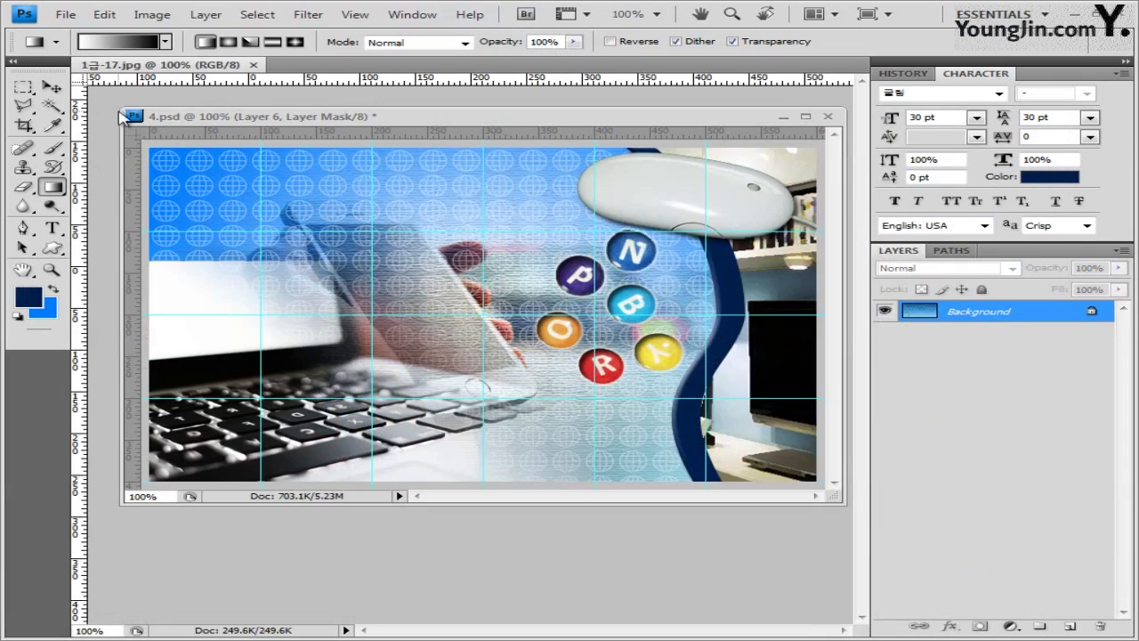
drag(155, 70, 354, 313)
Select the blue background around the WWW letters and the droplet shape with the Magic Wand at Tolerance 30.
key(w)
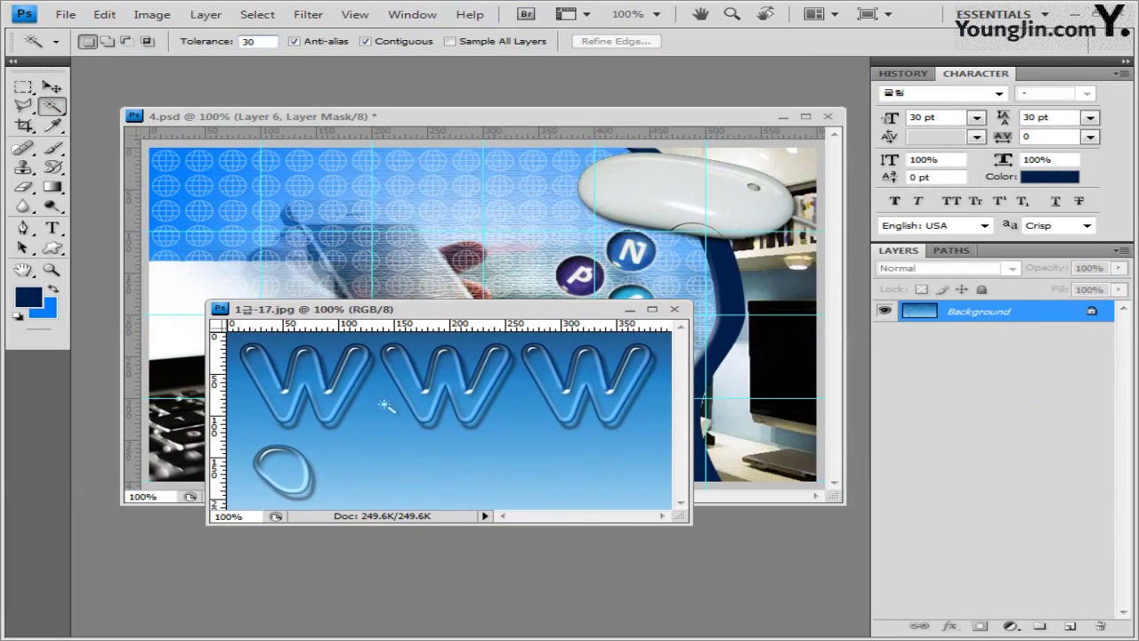
click(377, 350)
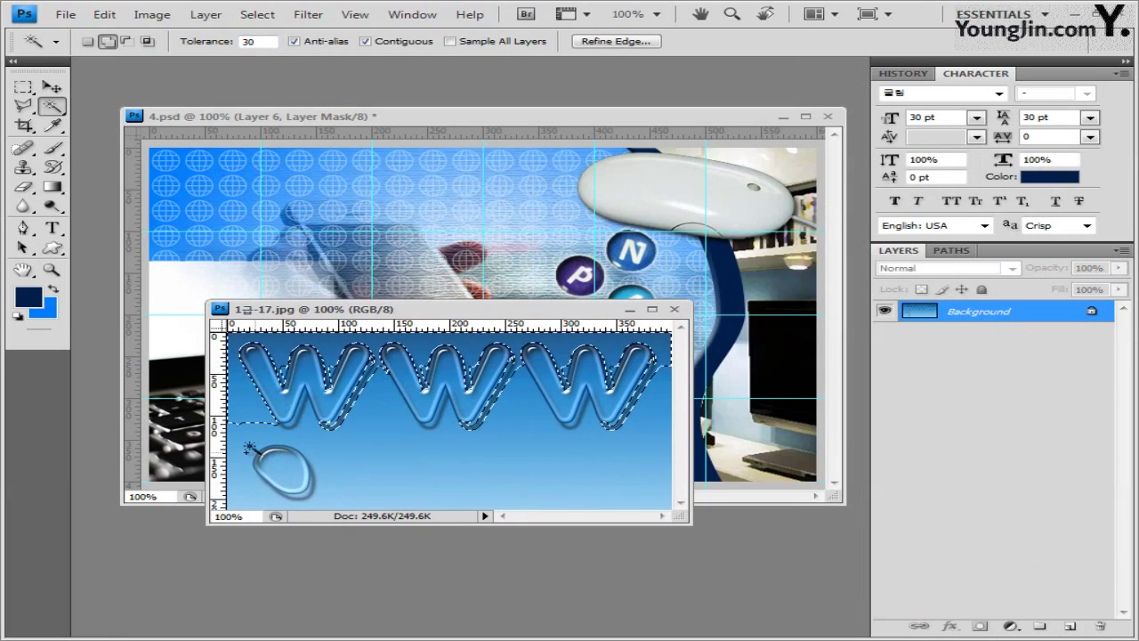
click(280, 449)
shift+click(240, 494)
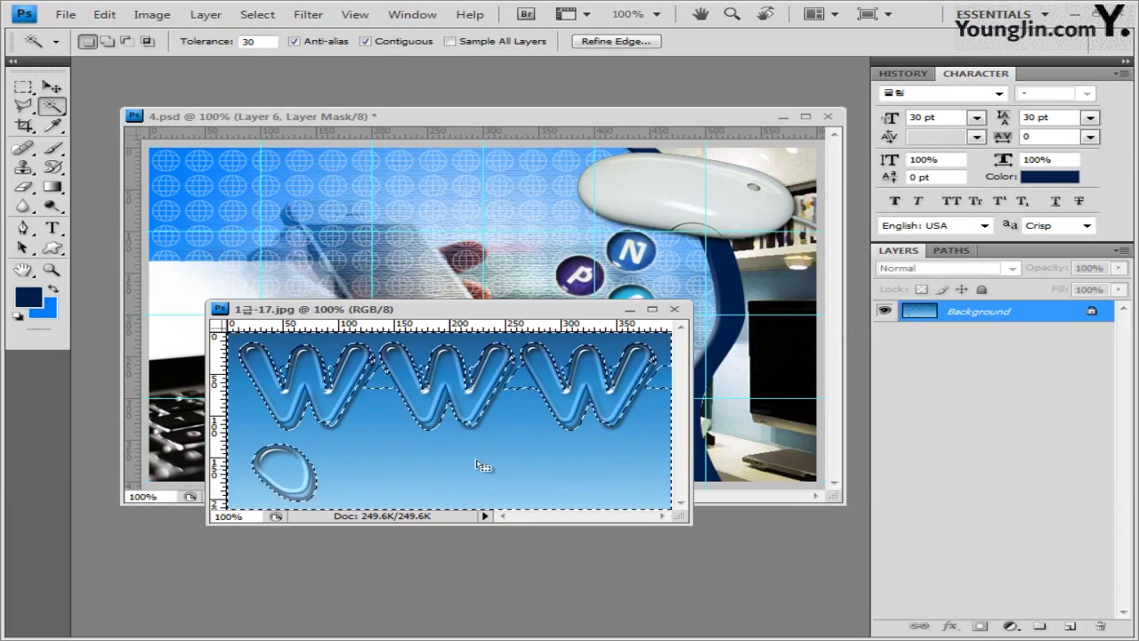
Add the remaining blue background gaps inside and between the three W letters to the Magic Wand selection.
shift+click(379, 386)
shift+click(424, 381)
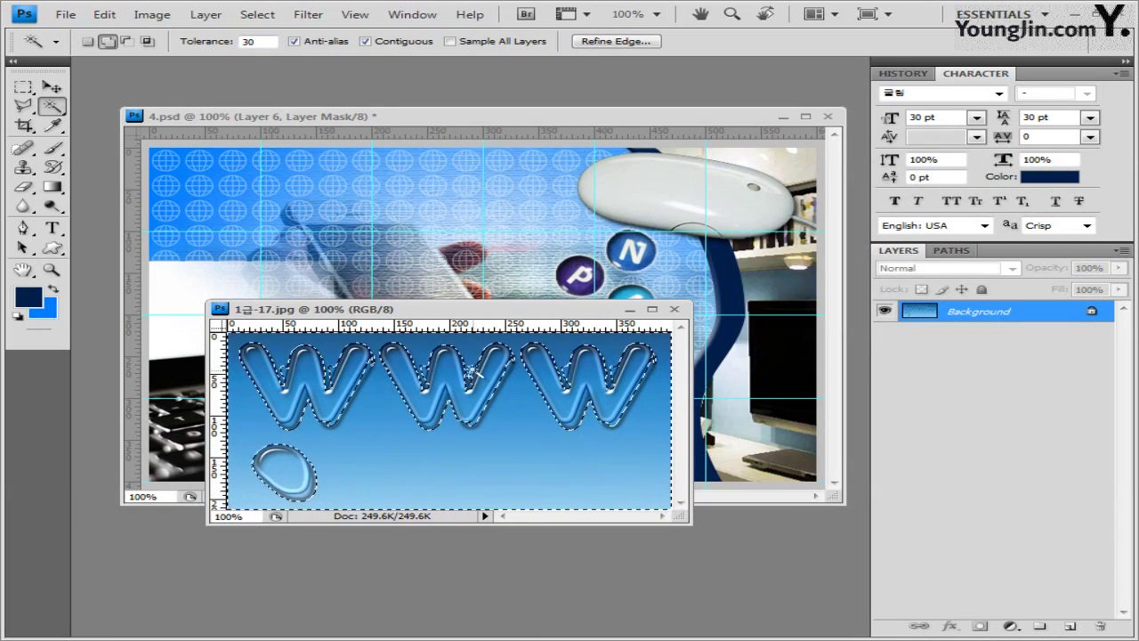
shift+click(572, 377)
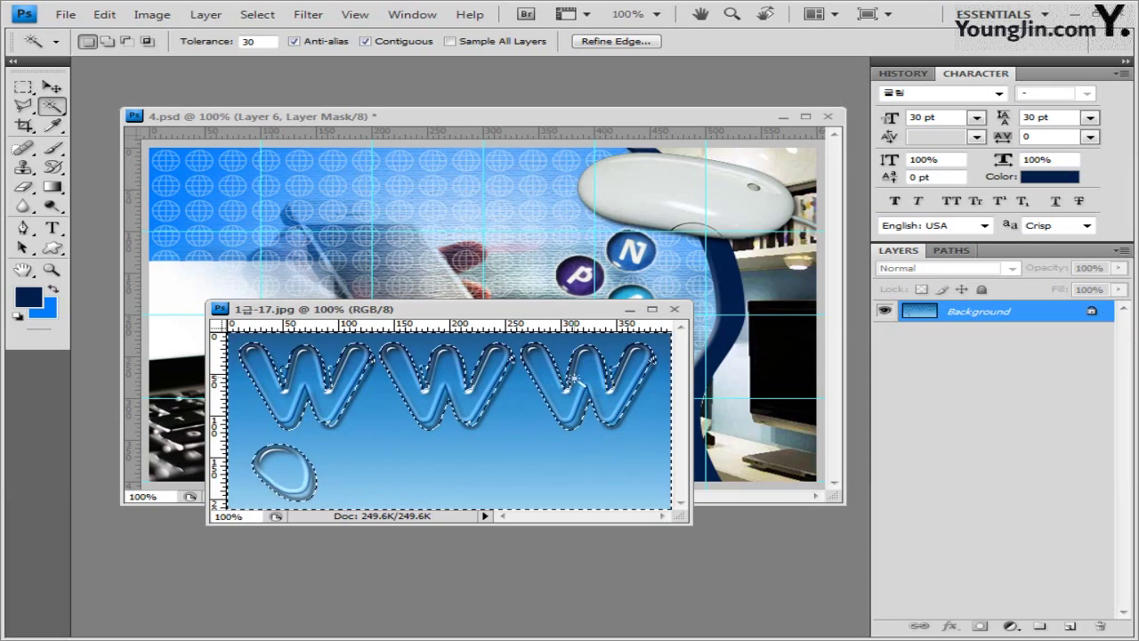
shift+click(616, 377)
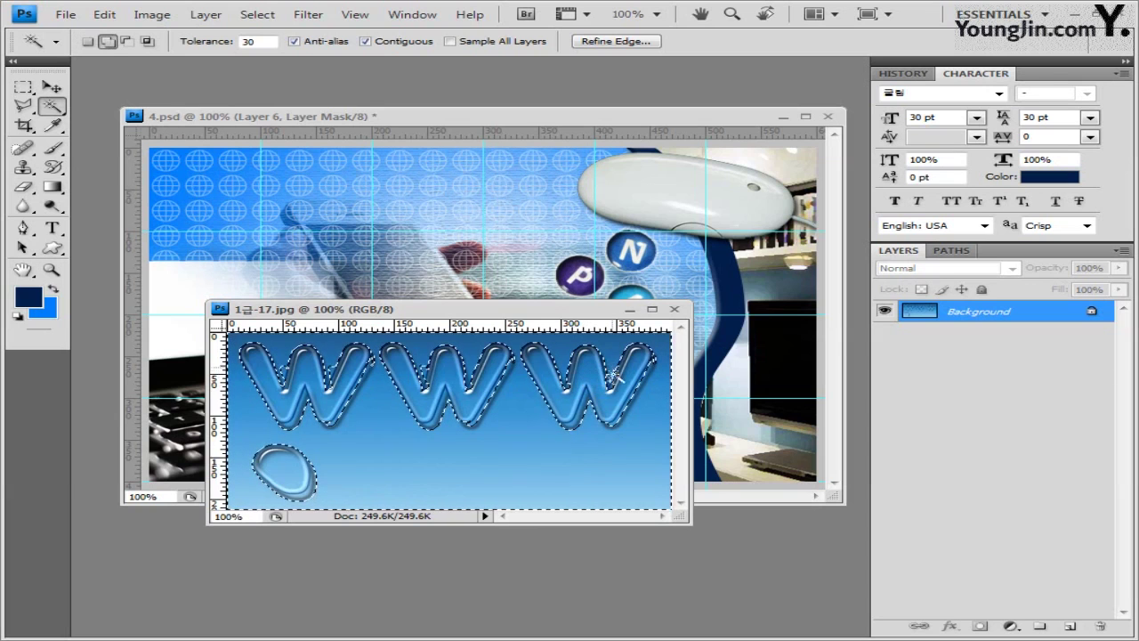
shift+click(657, 361)
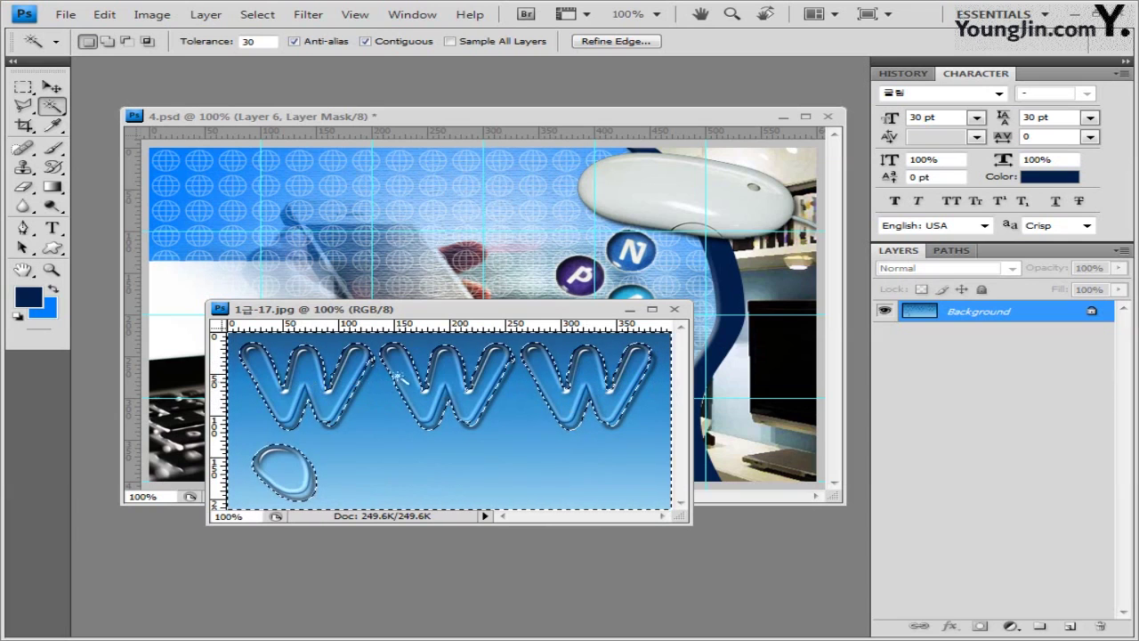
key(shift)
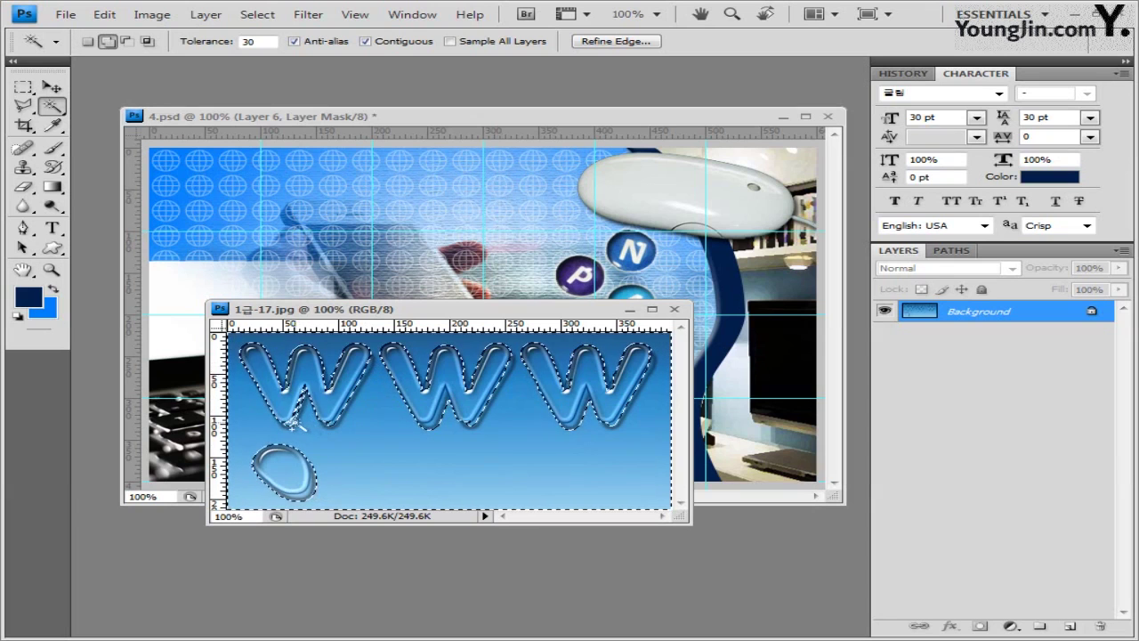
Invert the selection so the WWW letters and the droplet are selected instead of the background.
drag(392, 309, 415, 309)
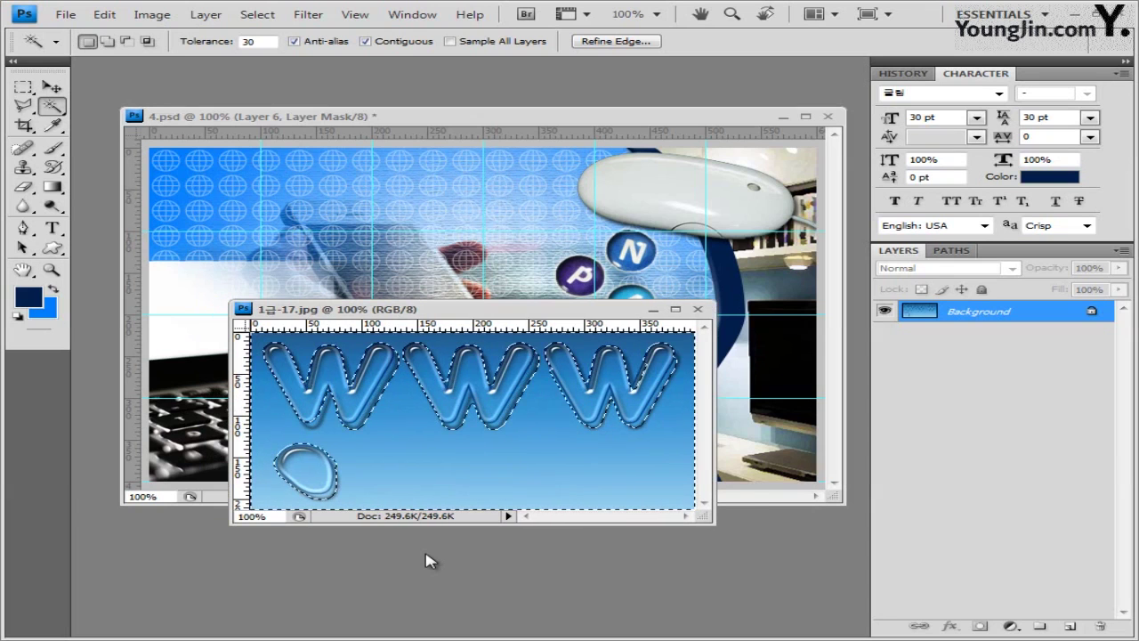
click(258, 15)
click(267, 82)
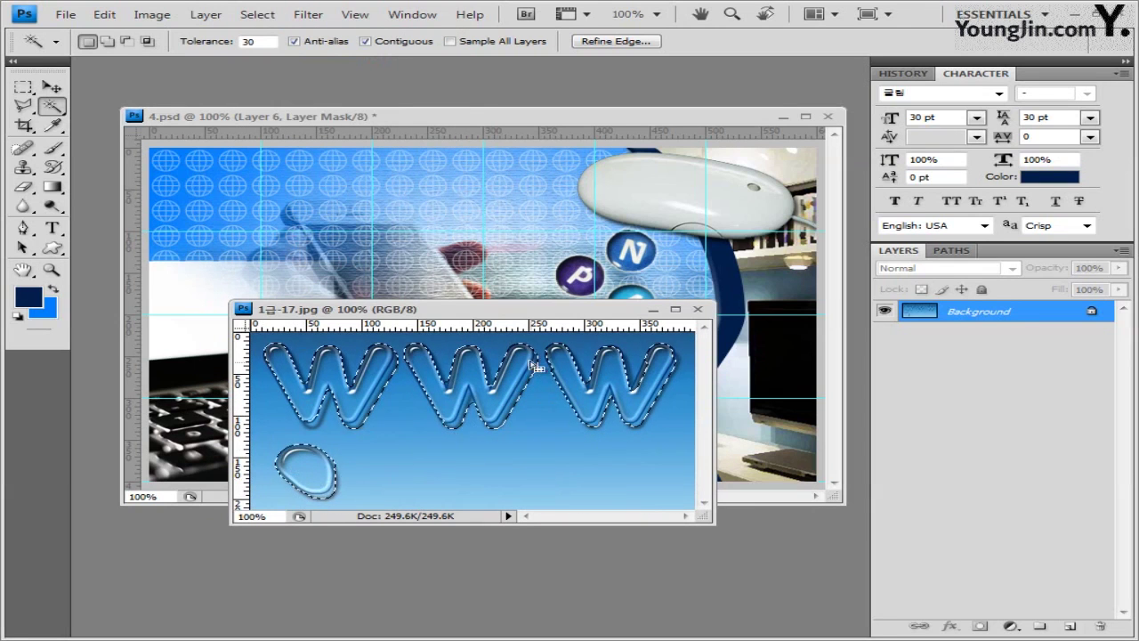
drag(545, 317, 545, 333)
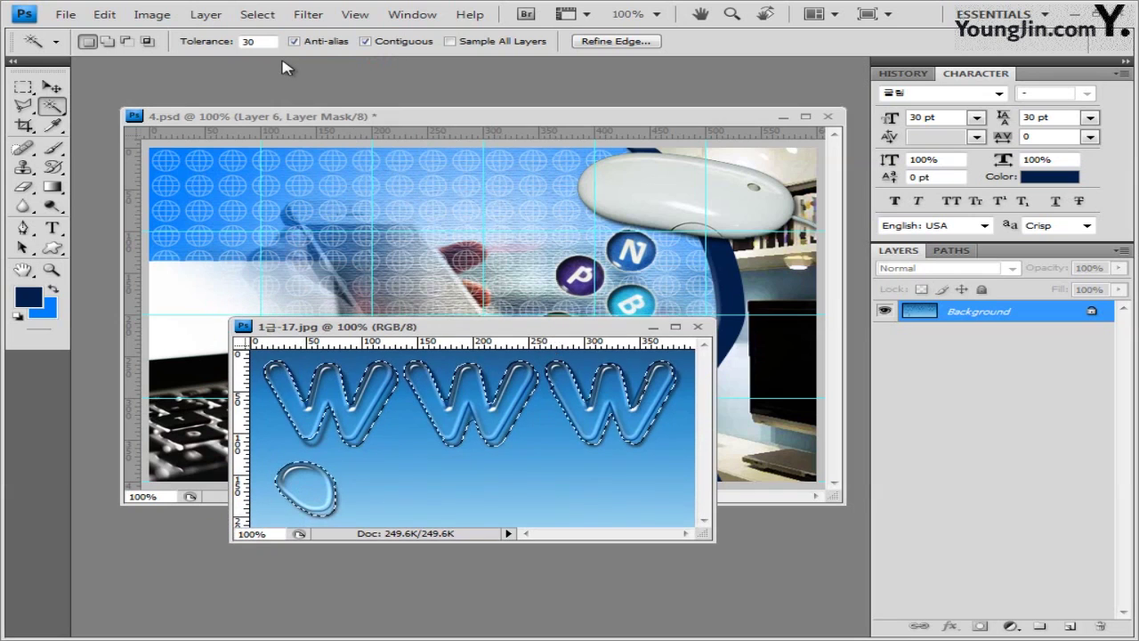
click(55, 107)
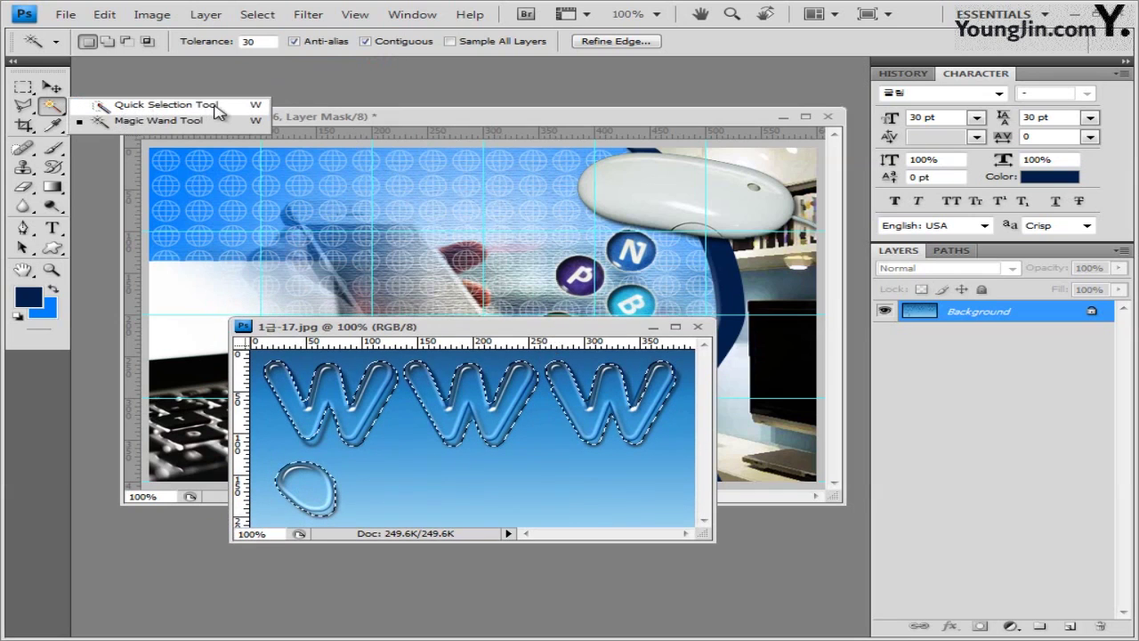
click(412, 326)
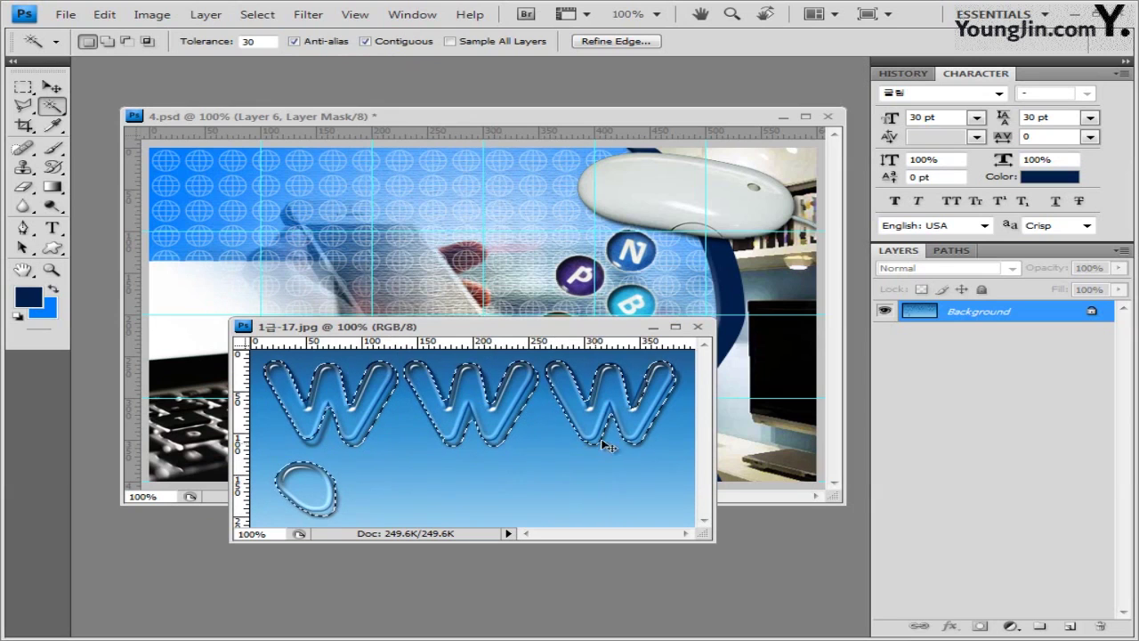
Copy the selected WWW letters and droplet into 4.psd as a new layer and close 1급-17.jpg.
click(697, 326)
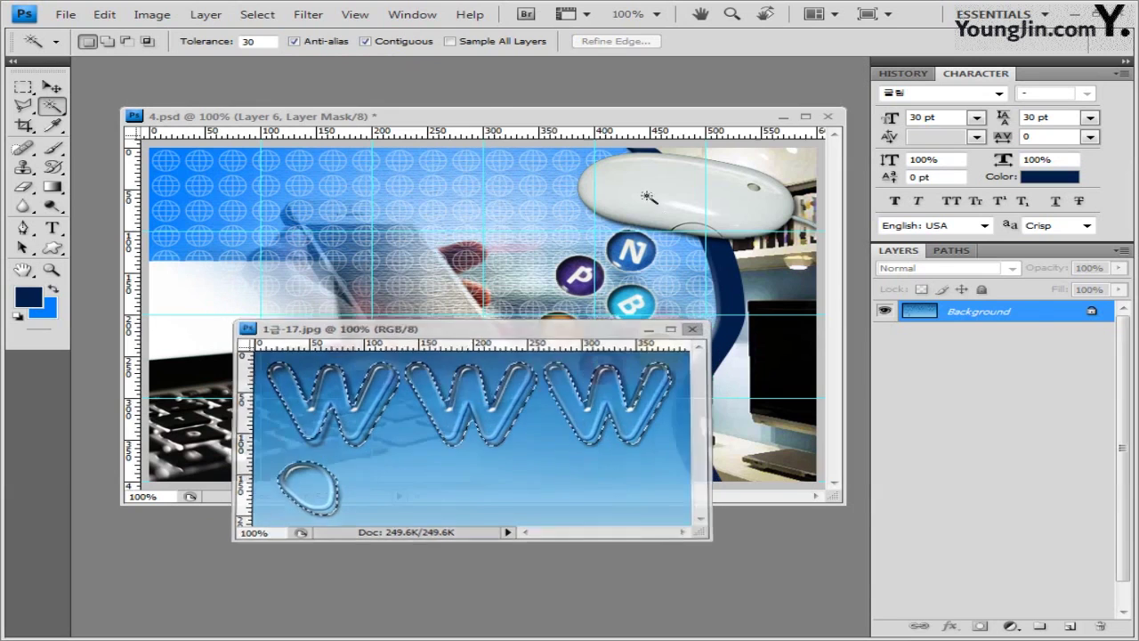
key(d)
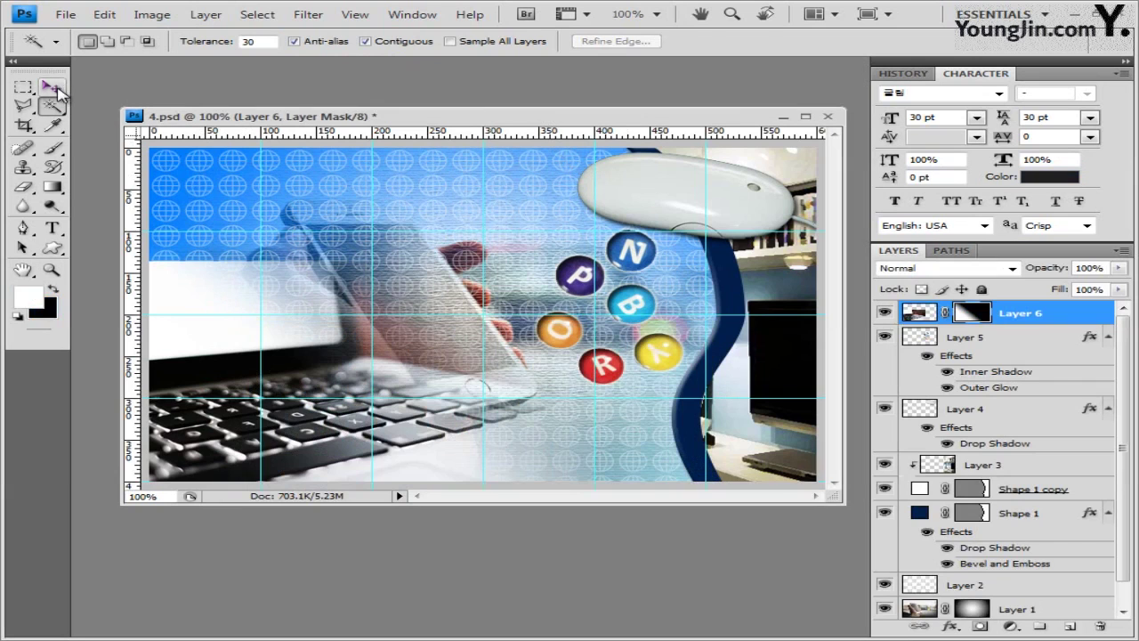
click(52, 87)
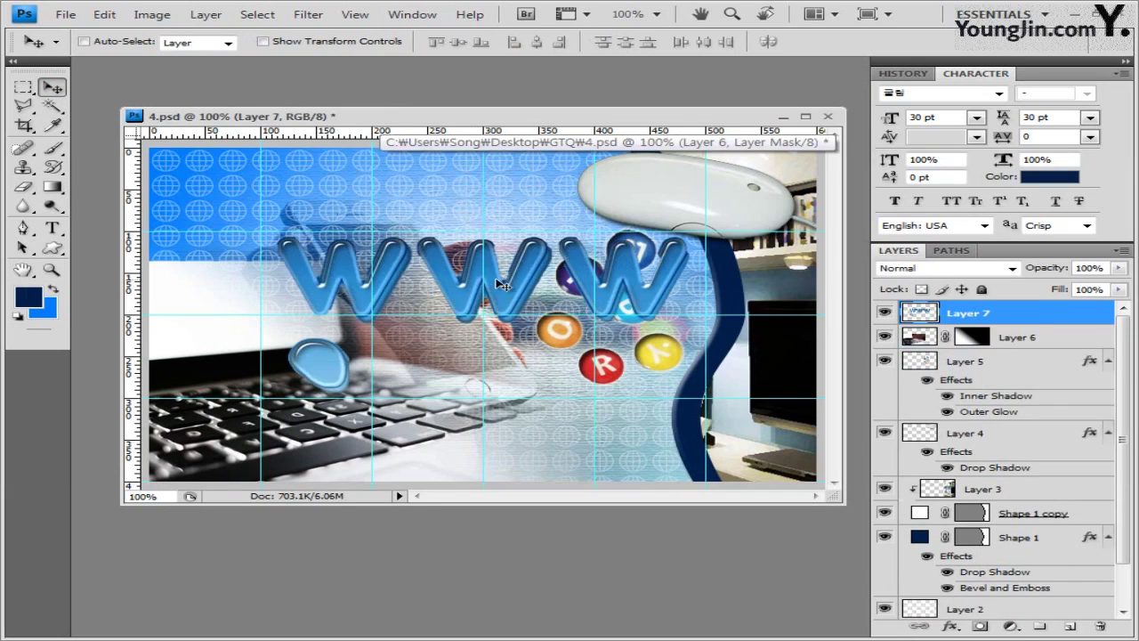
Move the WWW letters and droplet to the canvas's upper left and scale them to 84.6% width and 72.8% height.
drag(503, 289, 400, 229)
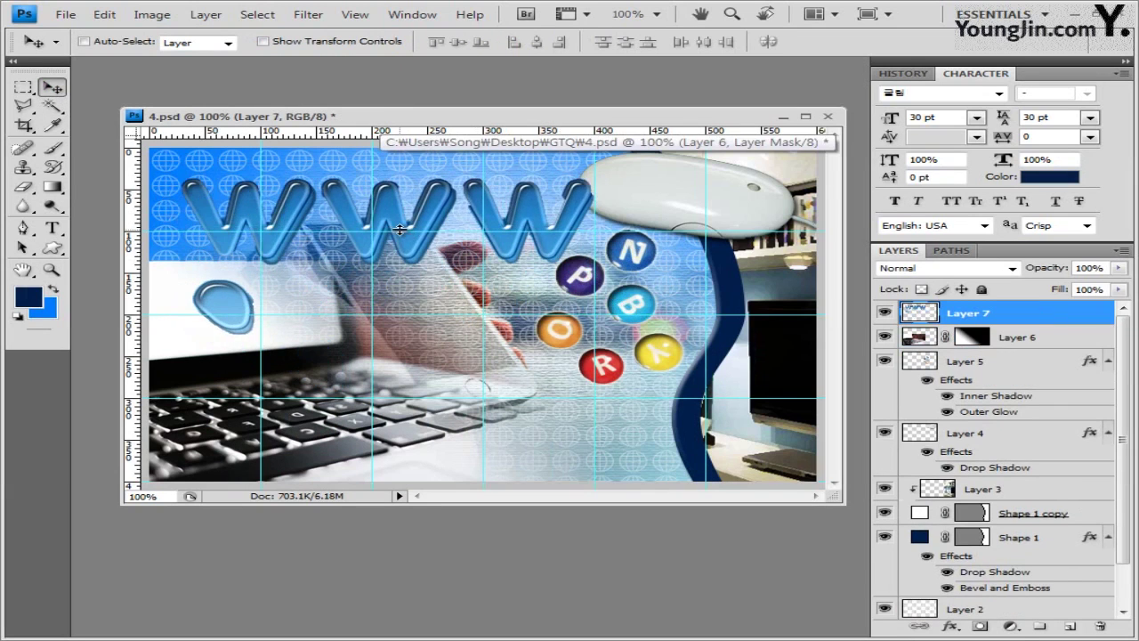
key(ctrl+t)
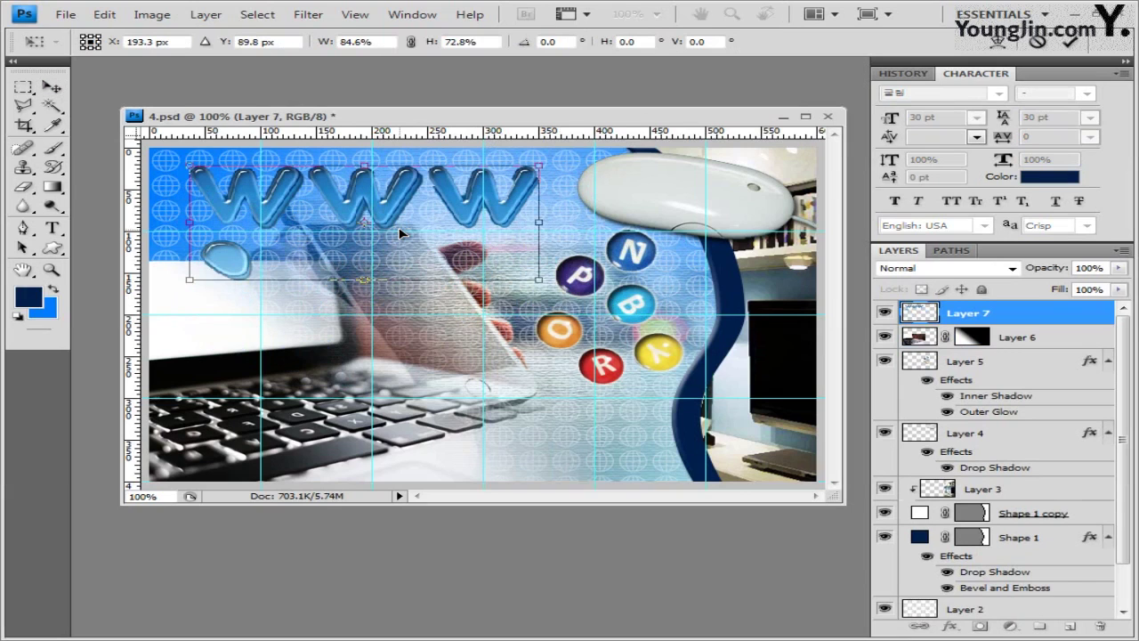
key(Return)
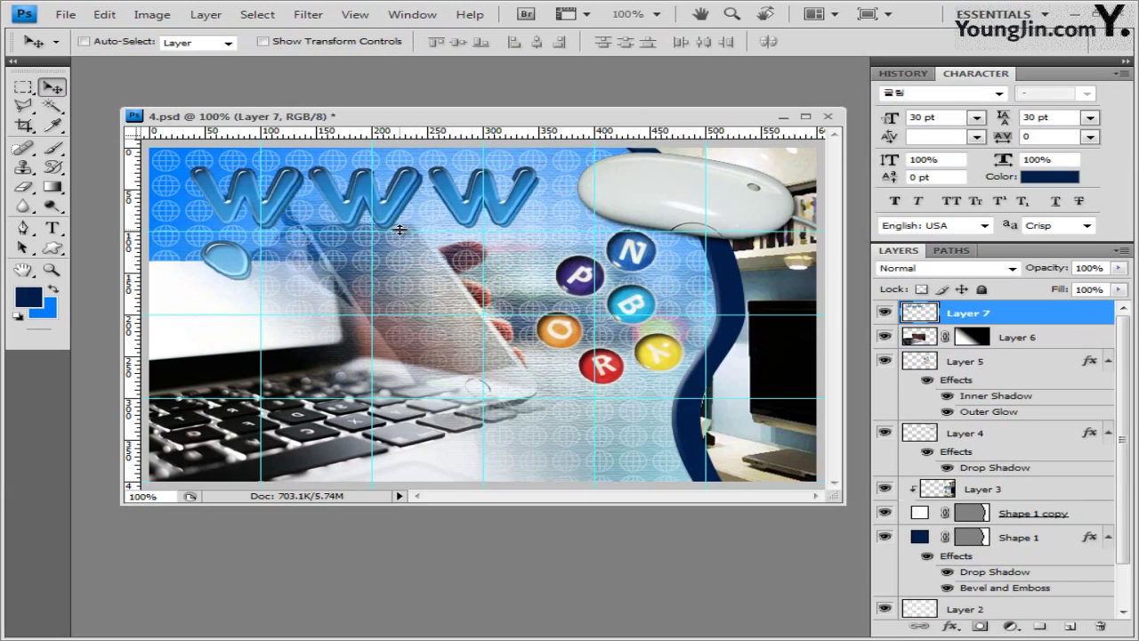
Draw the solid bar custom shape as a shape layer about 90 px wide and 27 px high over the keyboard's lower right.
key(g)
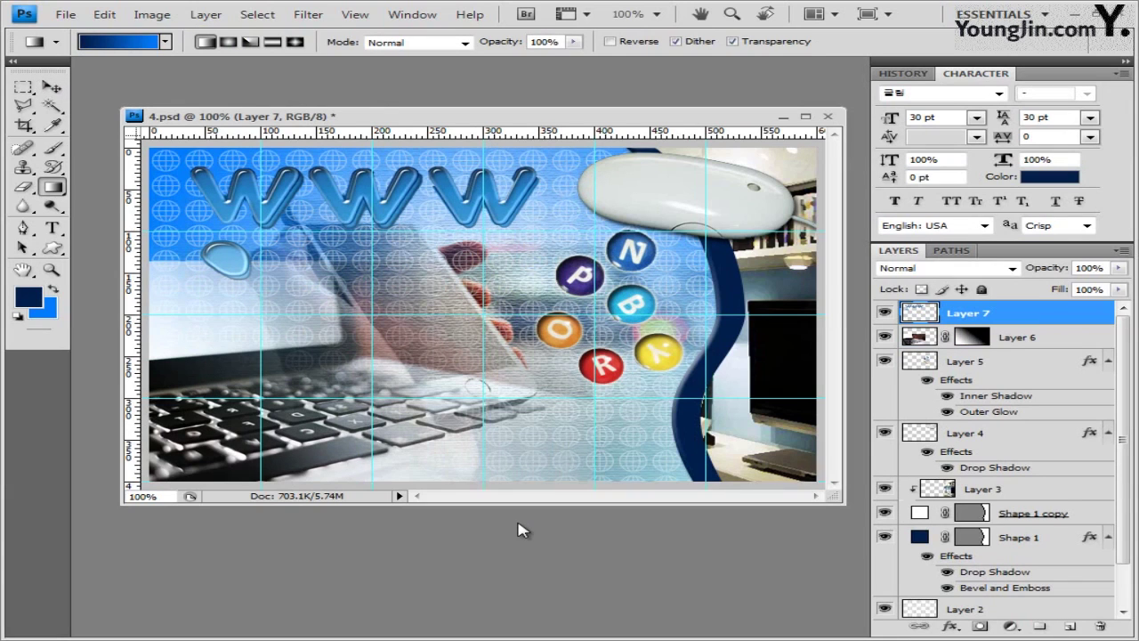
click(55, 249)
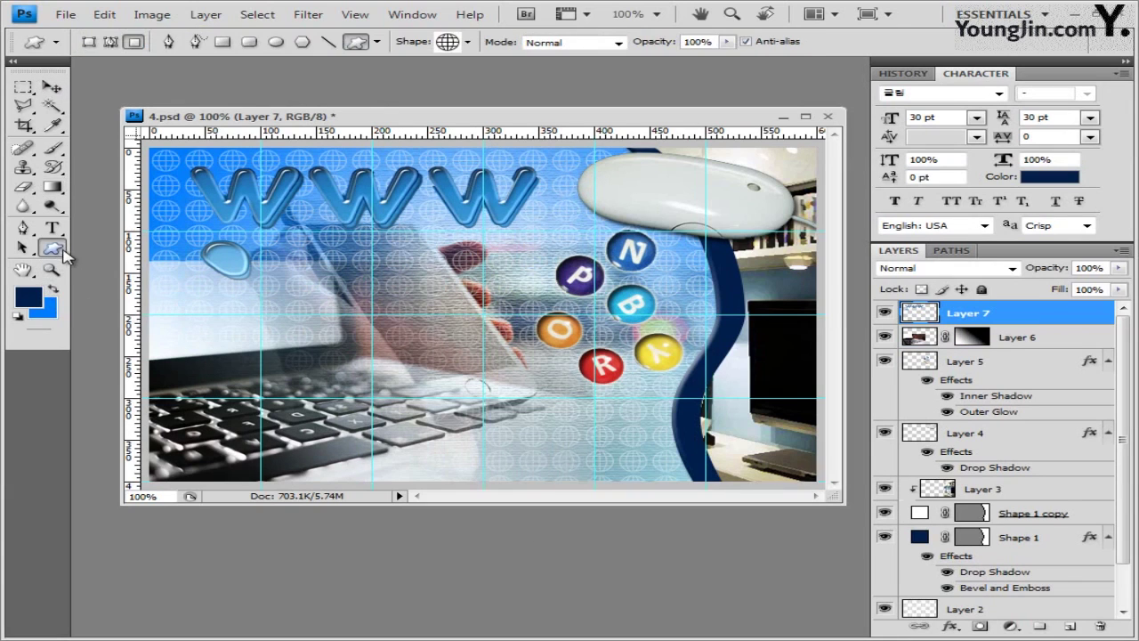
click(91, 43)
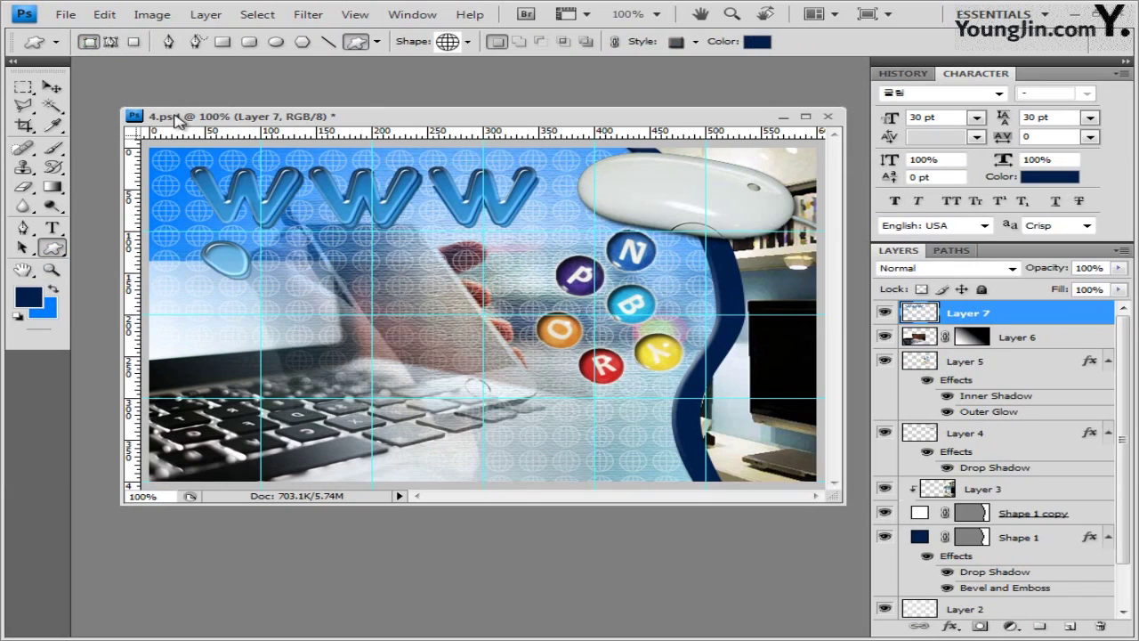
click(468, 43)
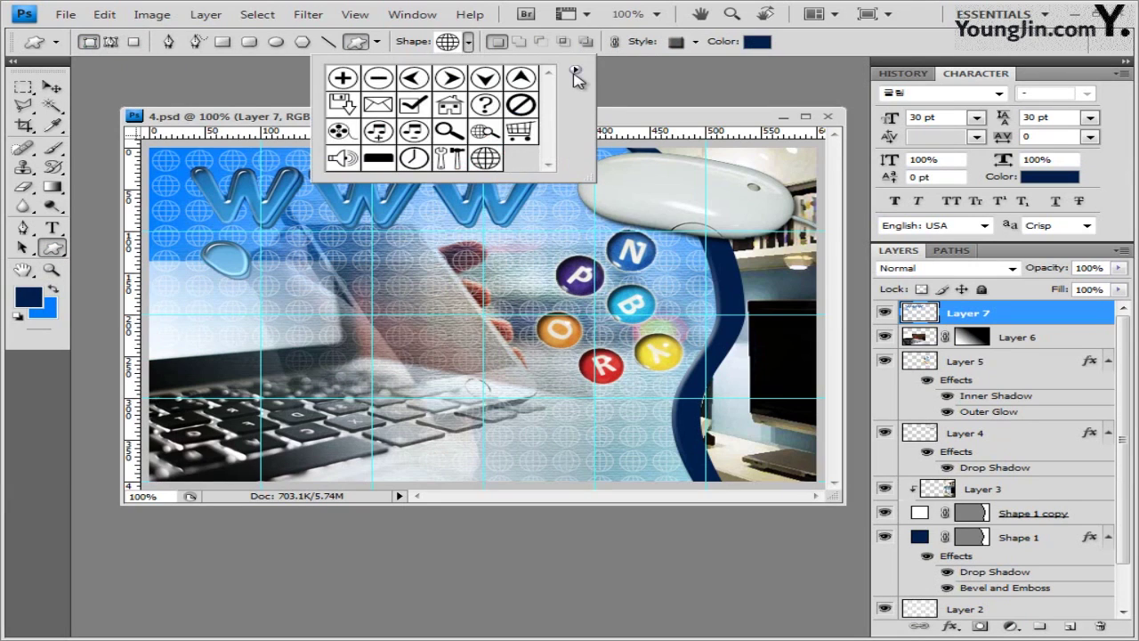
click(380, 167)
click(677, 111)
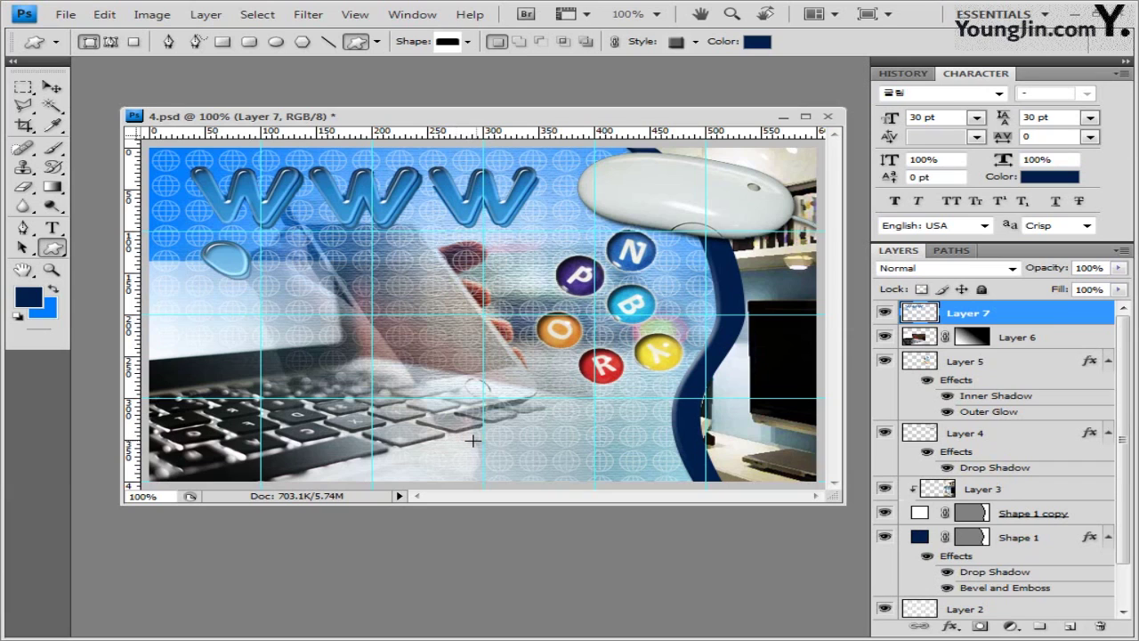
drag(432, 431, 332, 460)
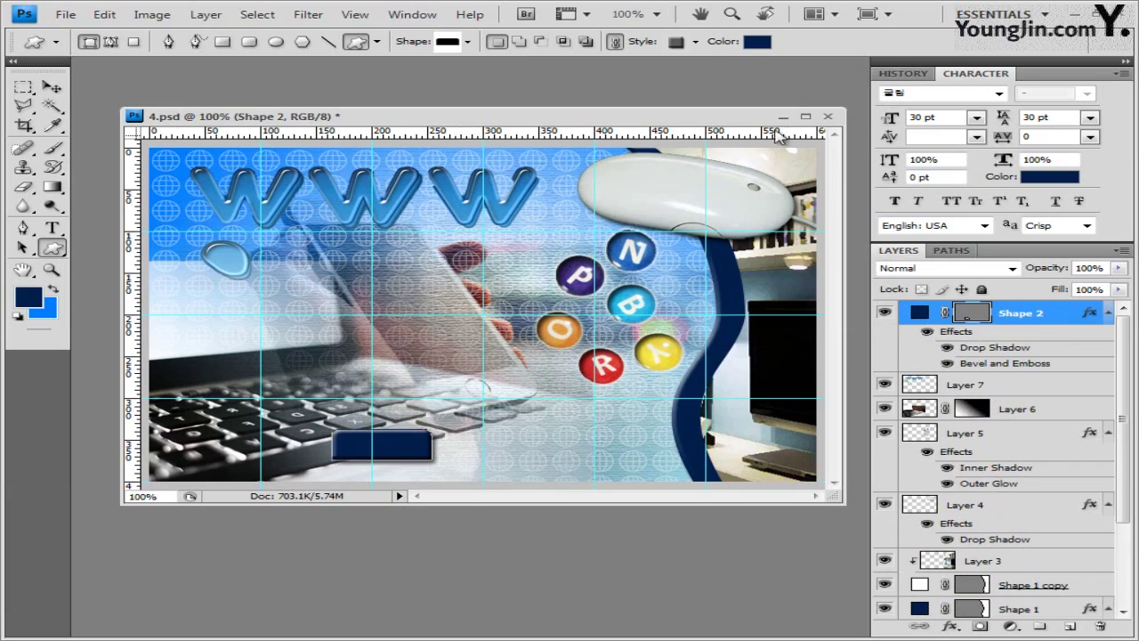
Remove the preset style from the new bar shape and set its fill colour to #92199a.
click(697, 41)
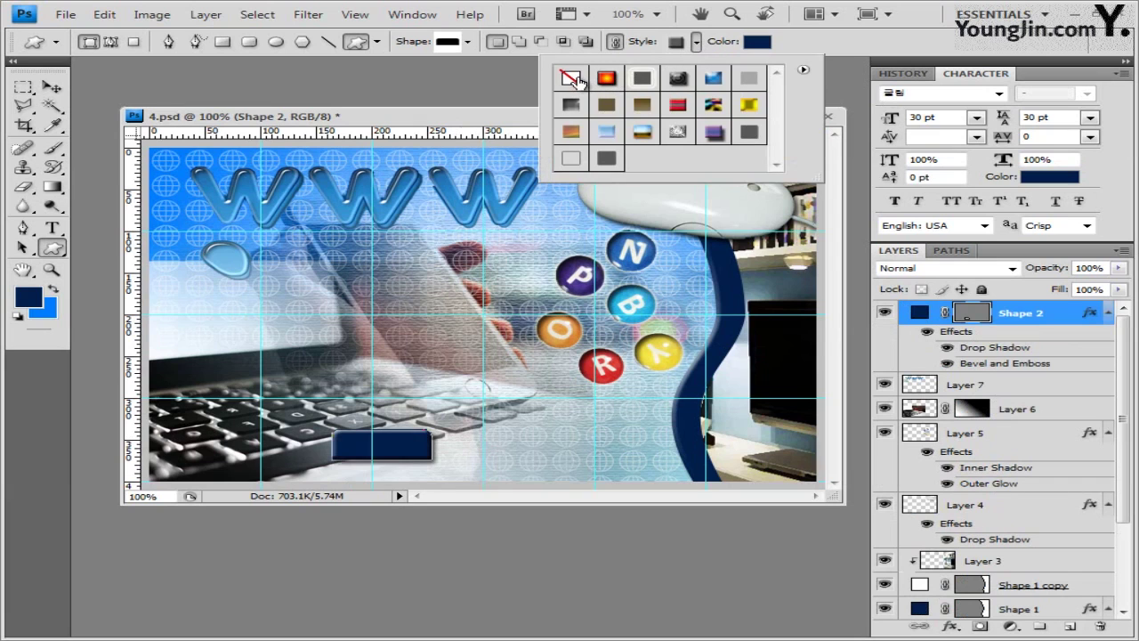
click(573, 78)
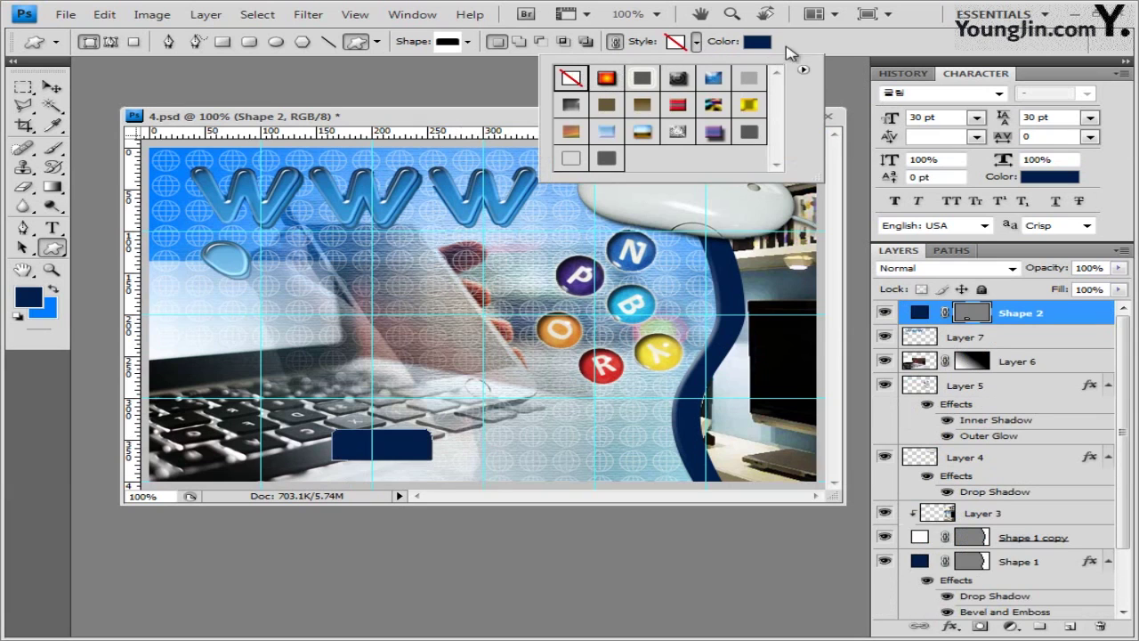
click(757, 44)
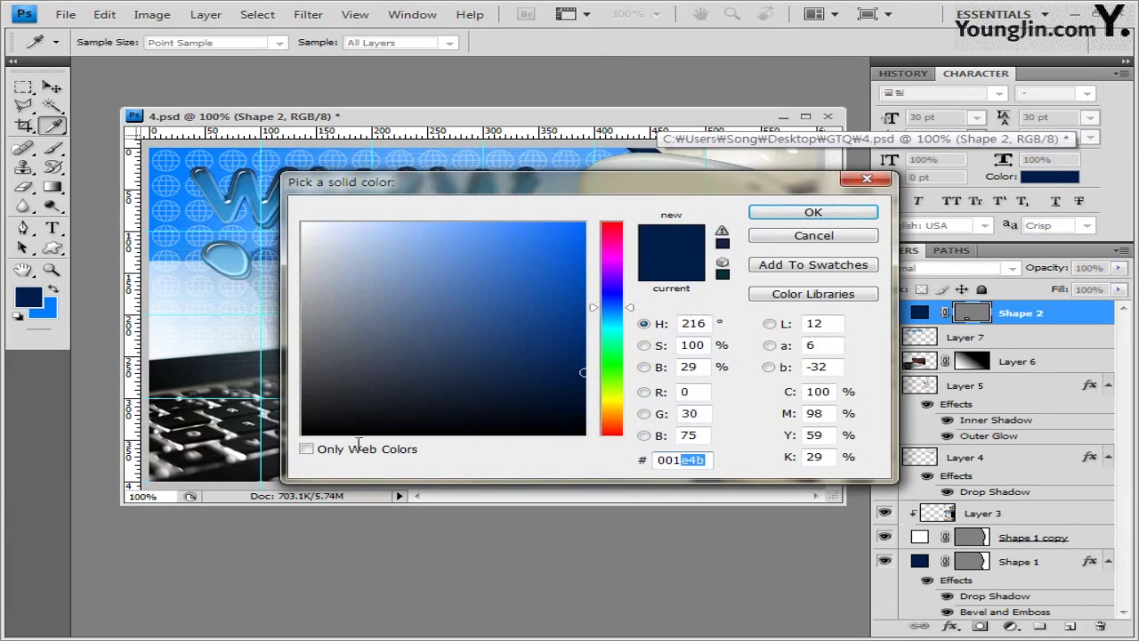
text(9)
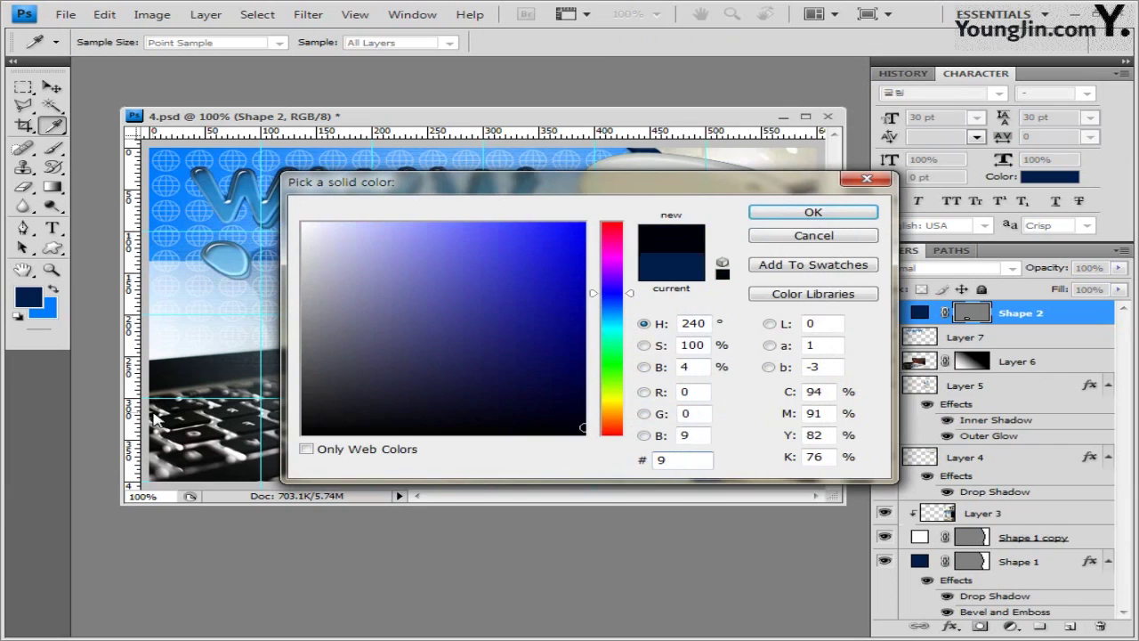
text(2199a)
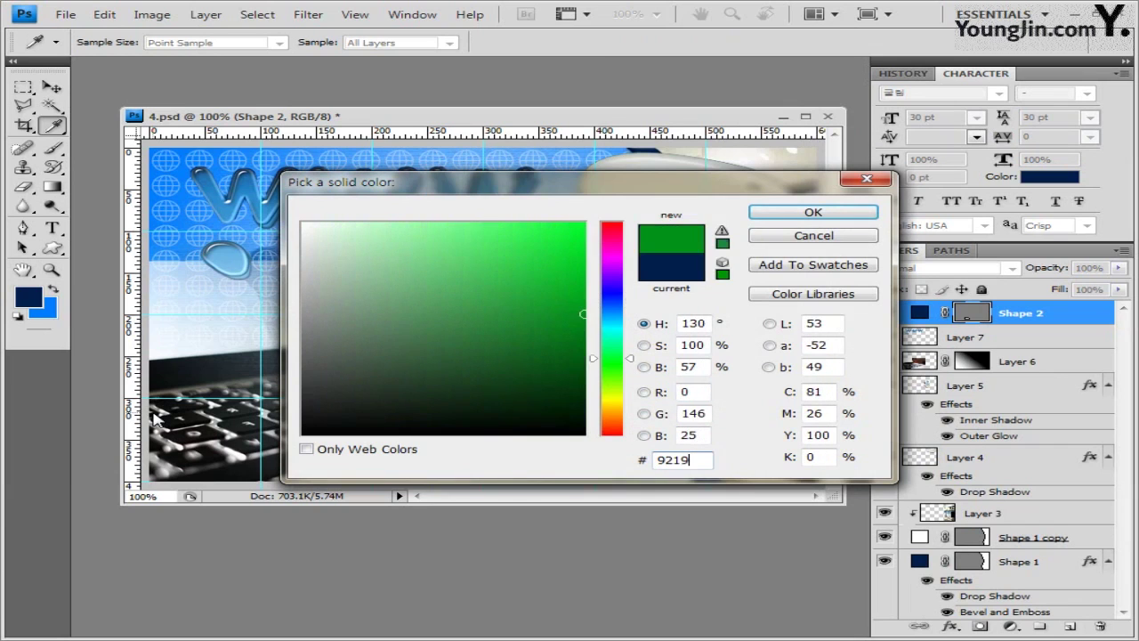
click(824, 214)
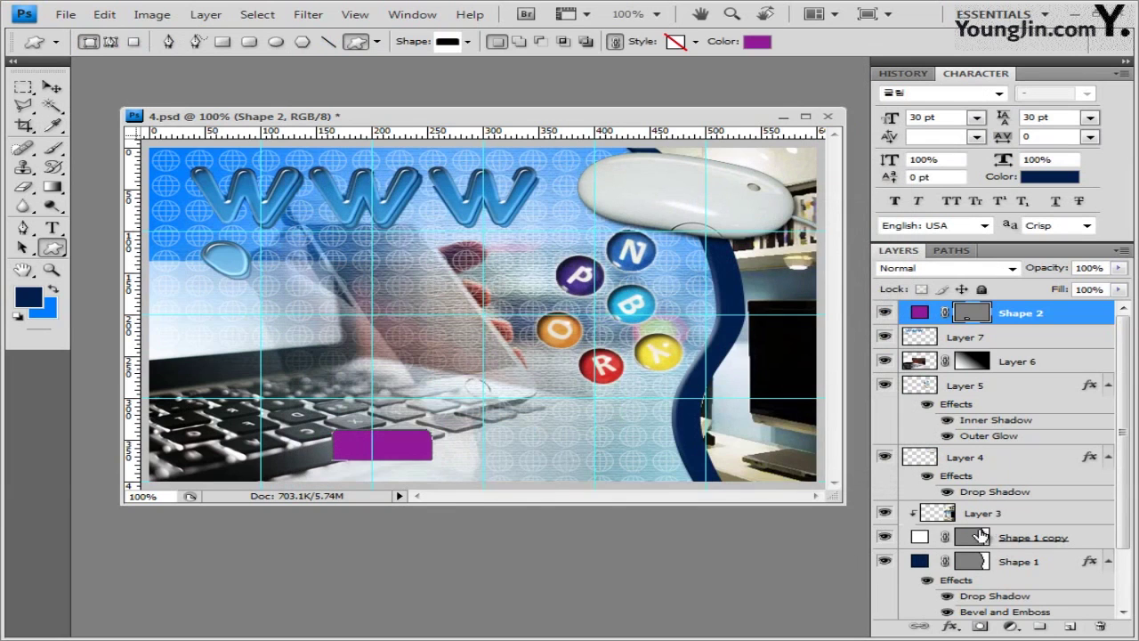
Give the purple bar shape a 1 px black outside Stroke and a default Drop Shadow.
click(950, 626)
click(1088, 543)
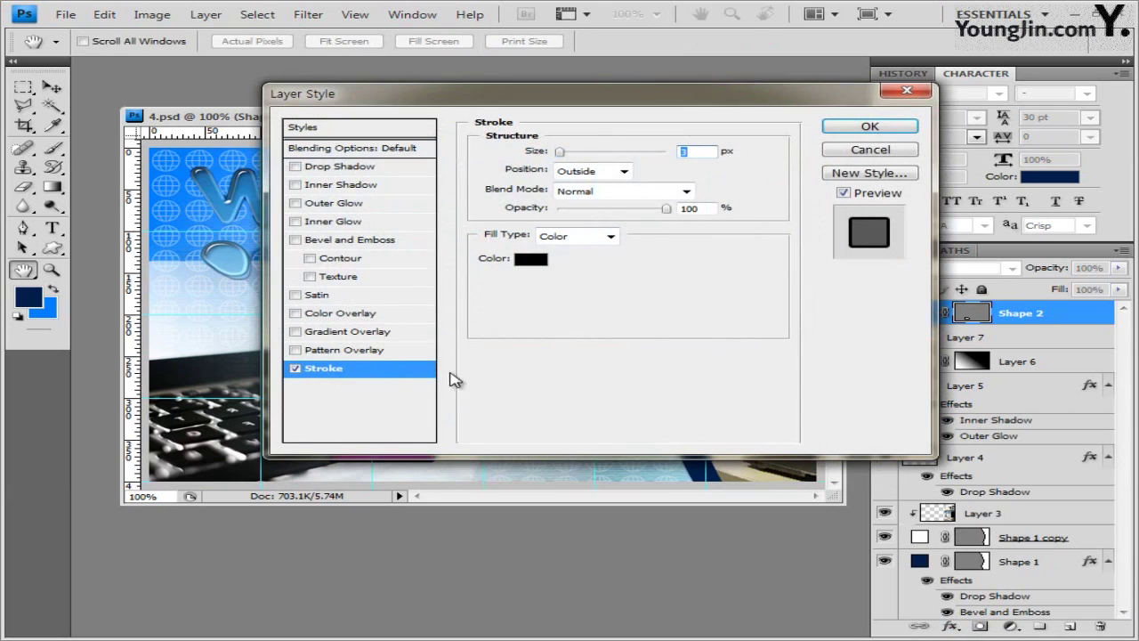
text(1)
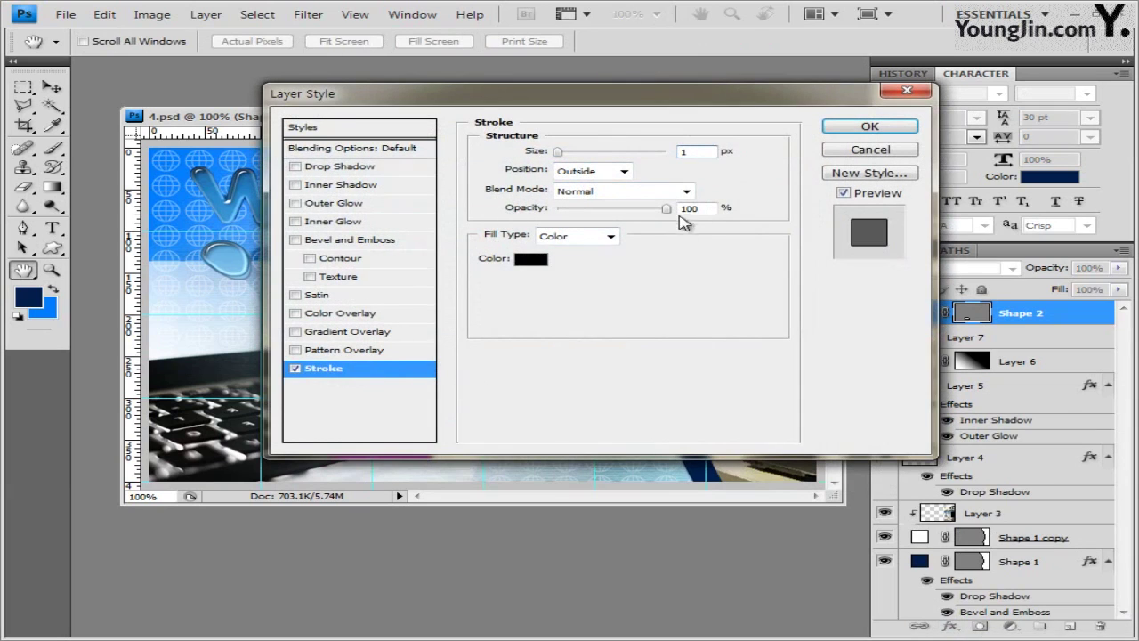
click(520, 260)
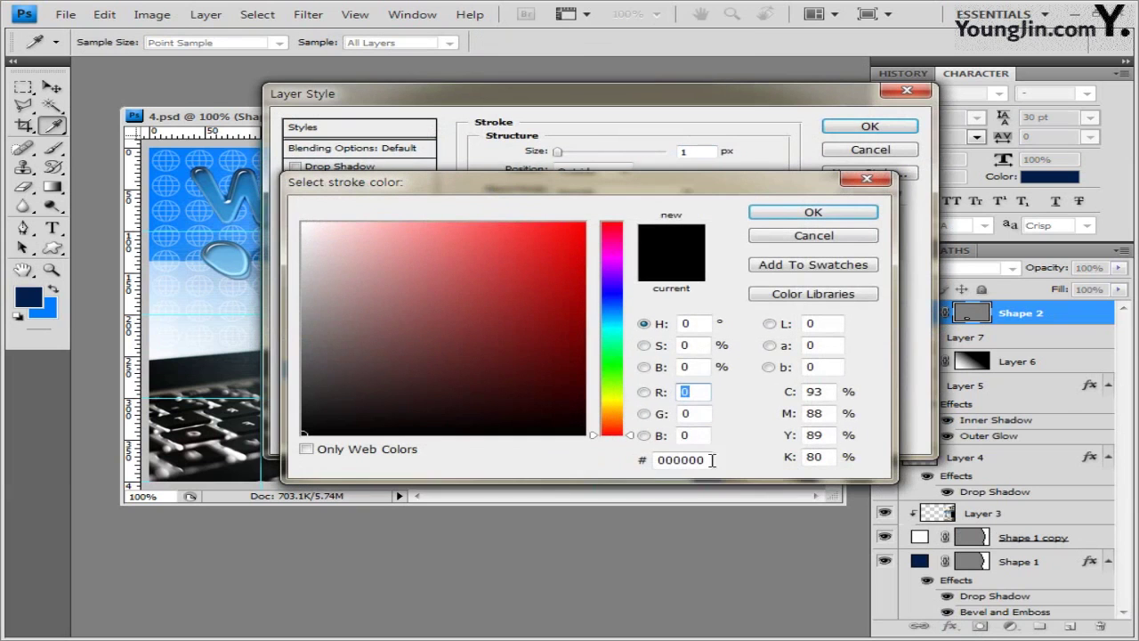
click(814, 233)
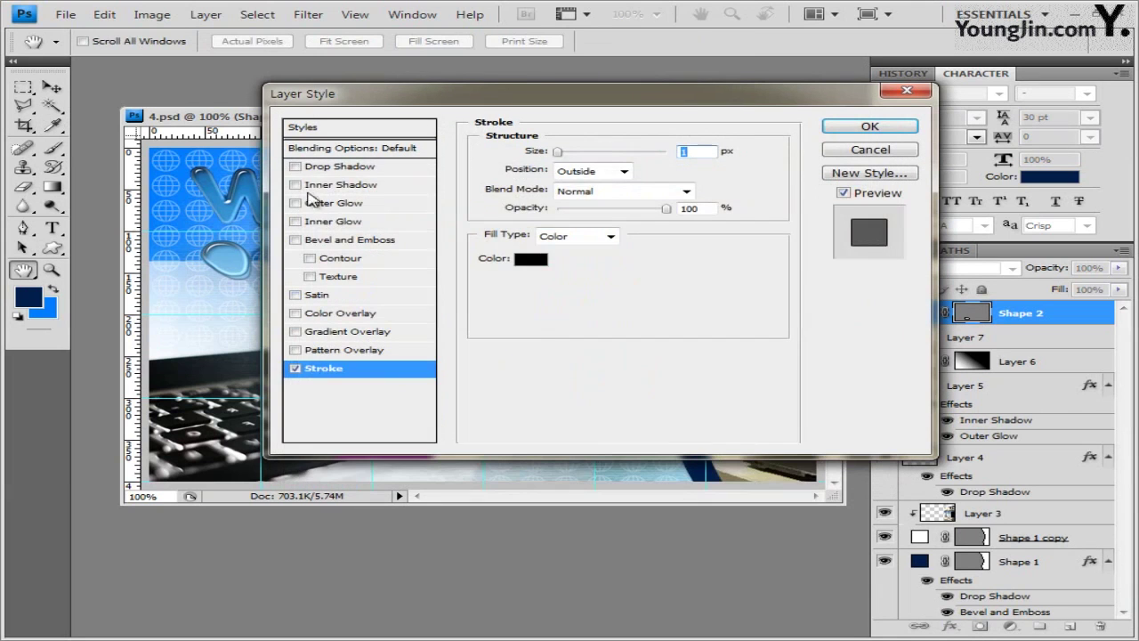
click(340, 168)
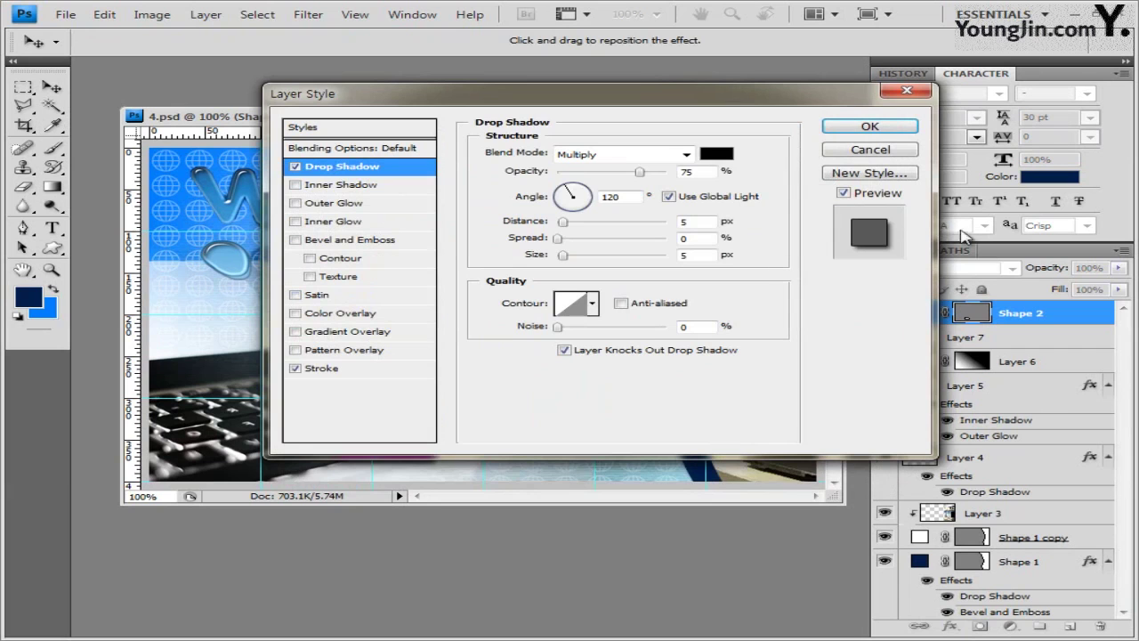
click(893, 130)
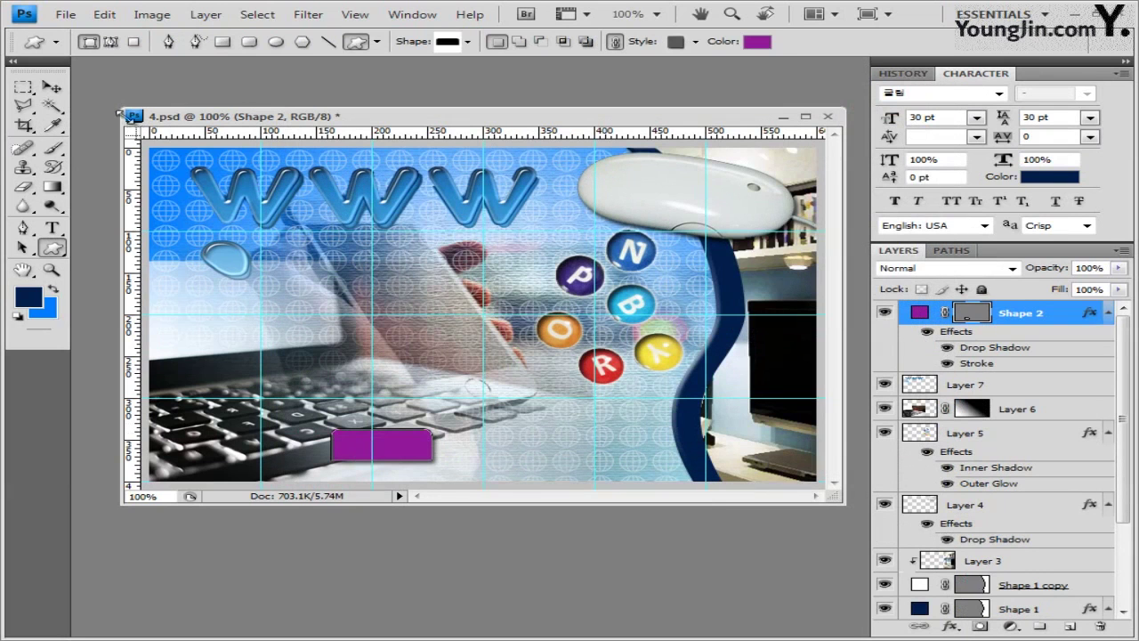
click(52, 86)
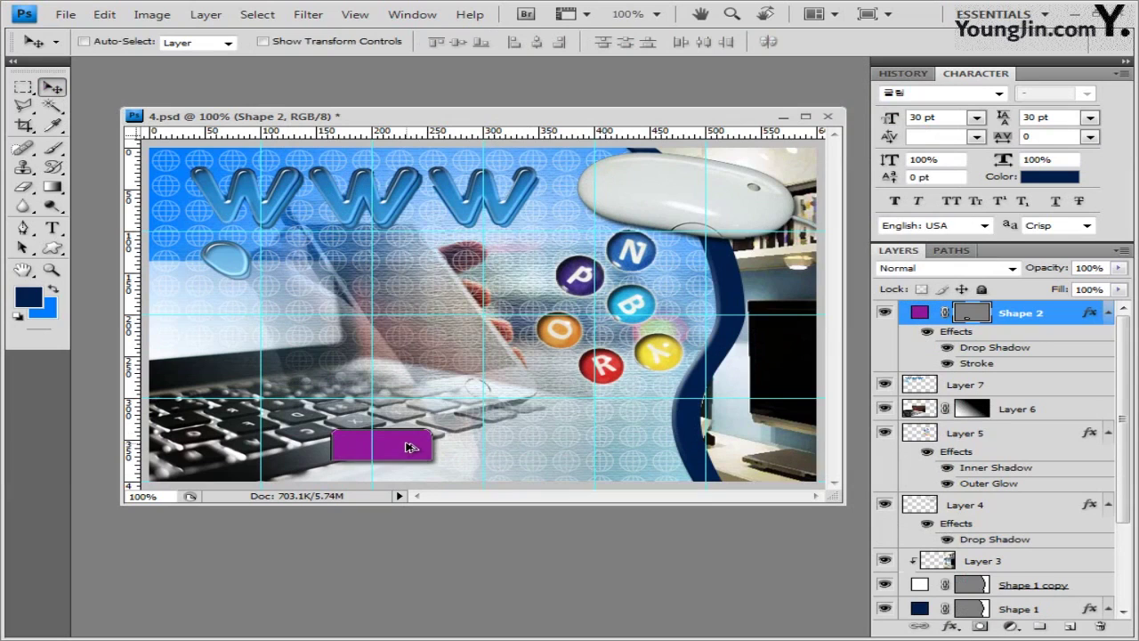
Duplicate the purple bar twice to form a horizontal row of three evenly spaced buttons extending right along the canvas's lower edge.
drag(411, 447, 628, 442)
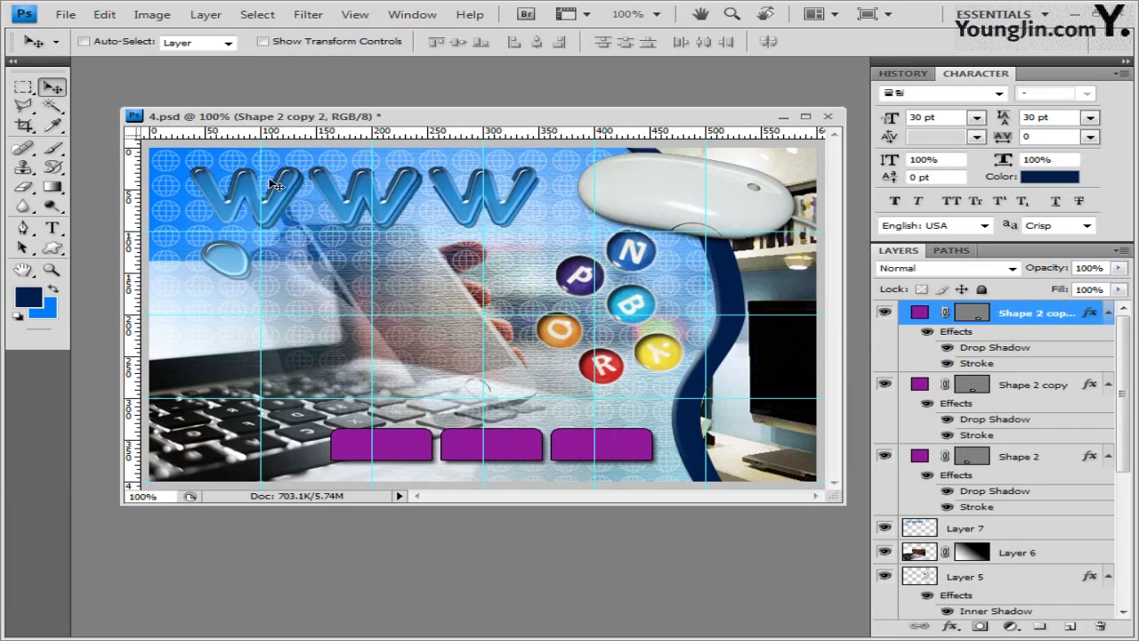
Draw the speaker custom shape as a shape layer about 77 px wide and 45 px high below the droplet.
click(54, 251)
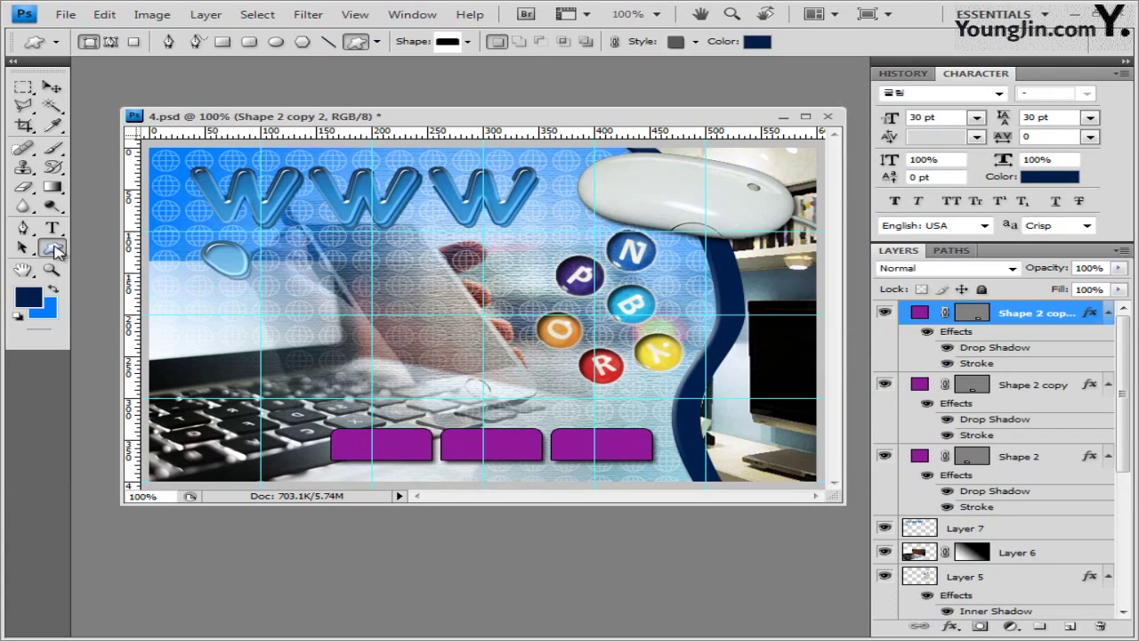
click(469, 42)
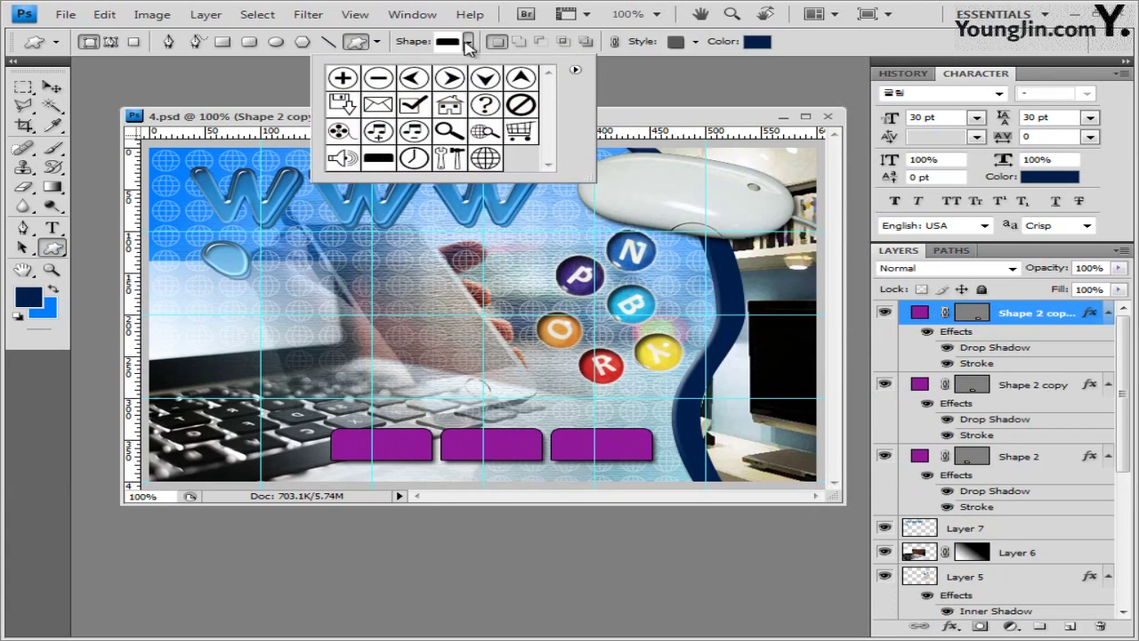
click(344, 159)
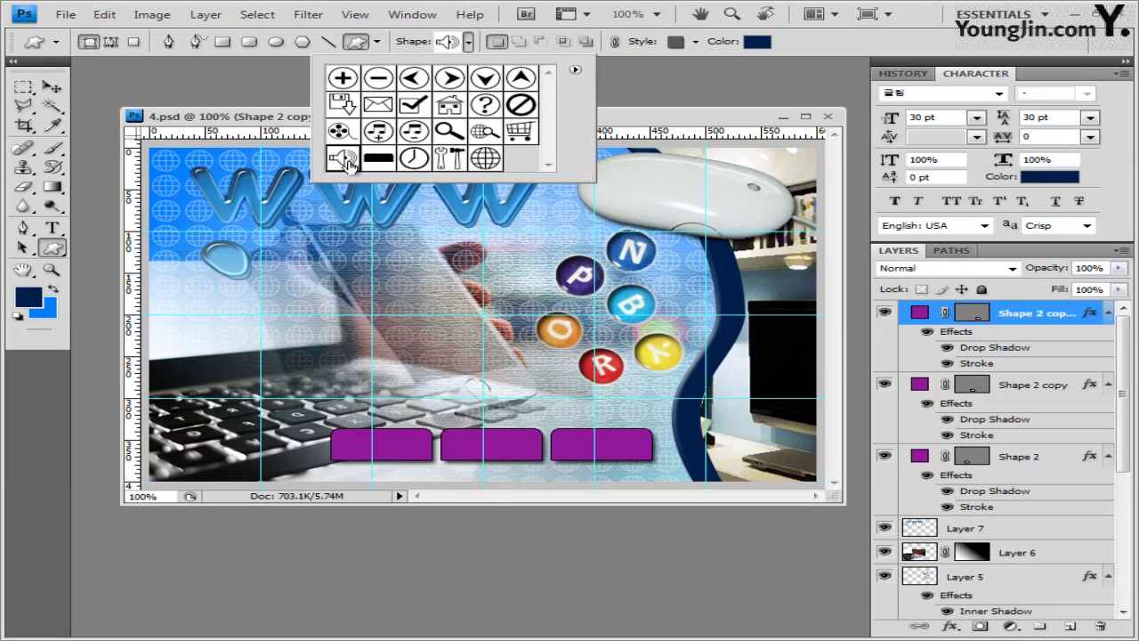
click(289, 123)
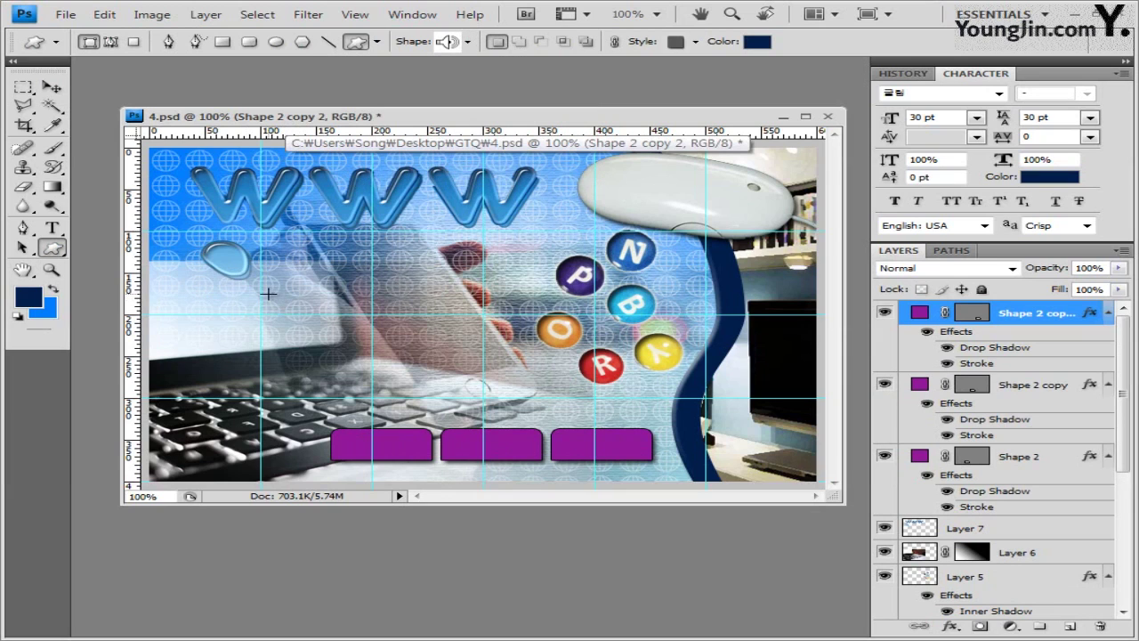
drag(267, 294, 356, 344)
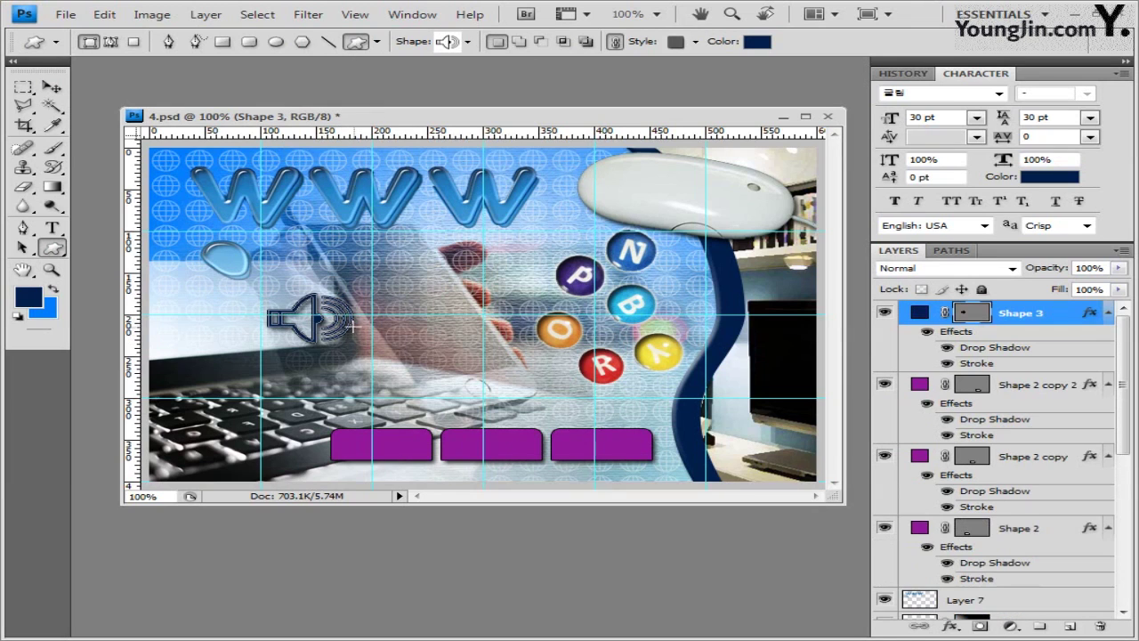
Remove the preset style from the speaker shape and set its fill colour to white.
click(696, 42)
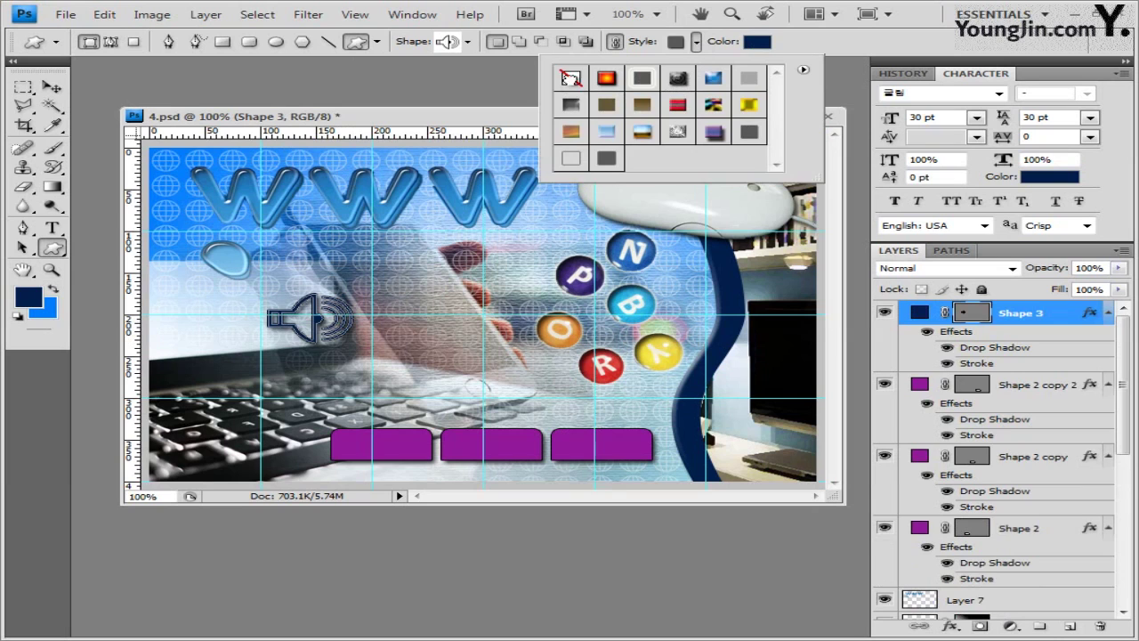
click(570, 77)
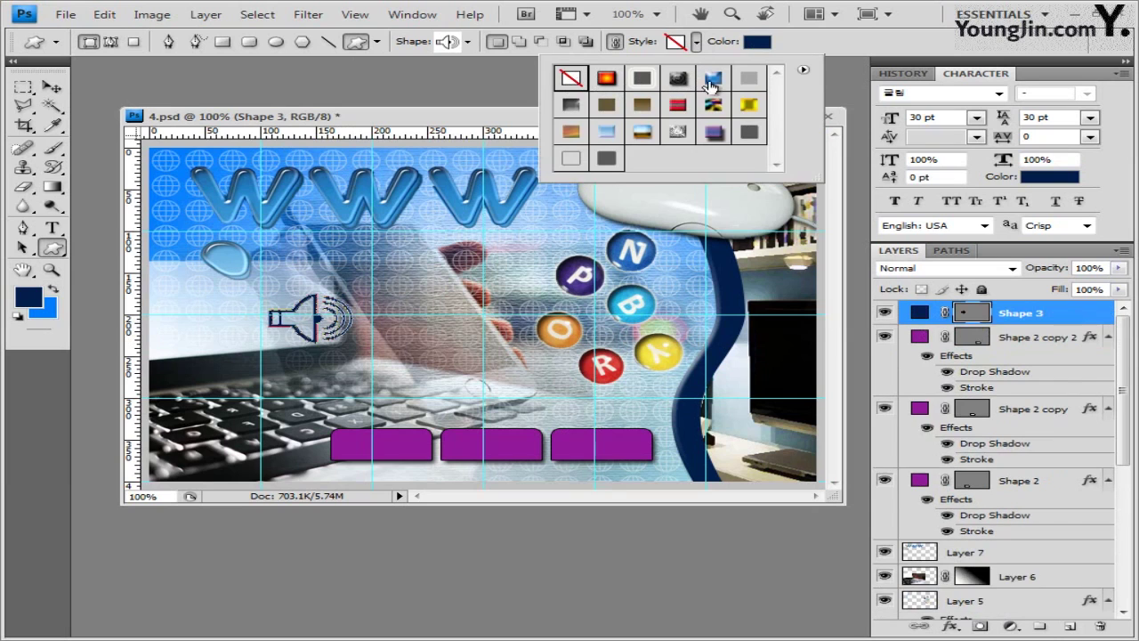
click(757, 42)
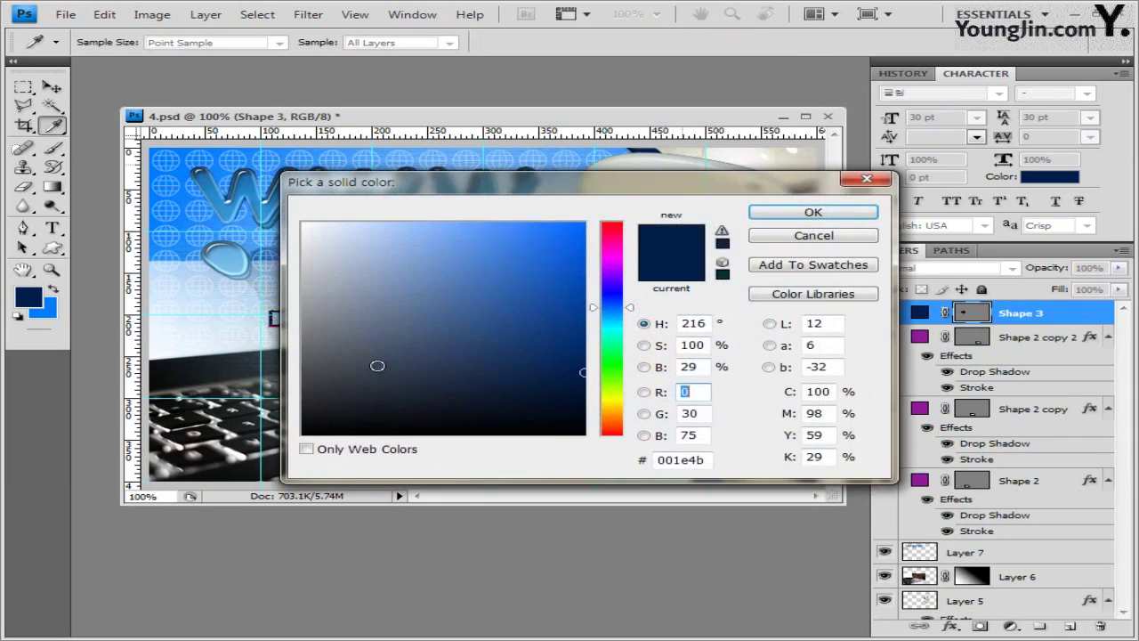
click(304, 224)
click(843, 213)
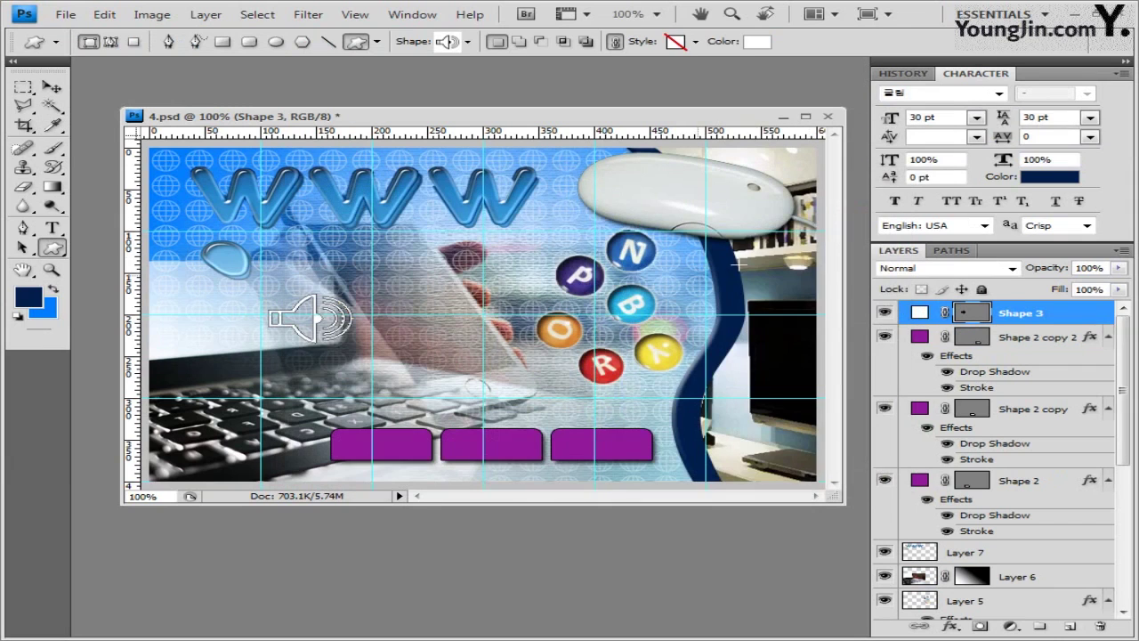
Give the speaker shape a default Outer Glow and a 1 px black outside Stroke.
click(950, 626)
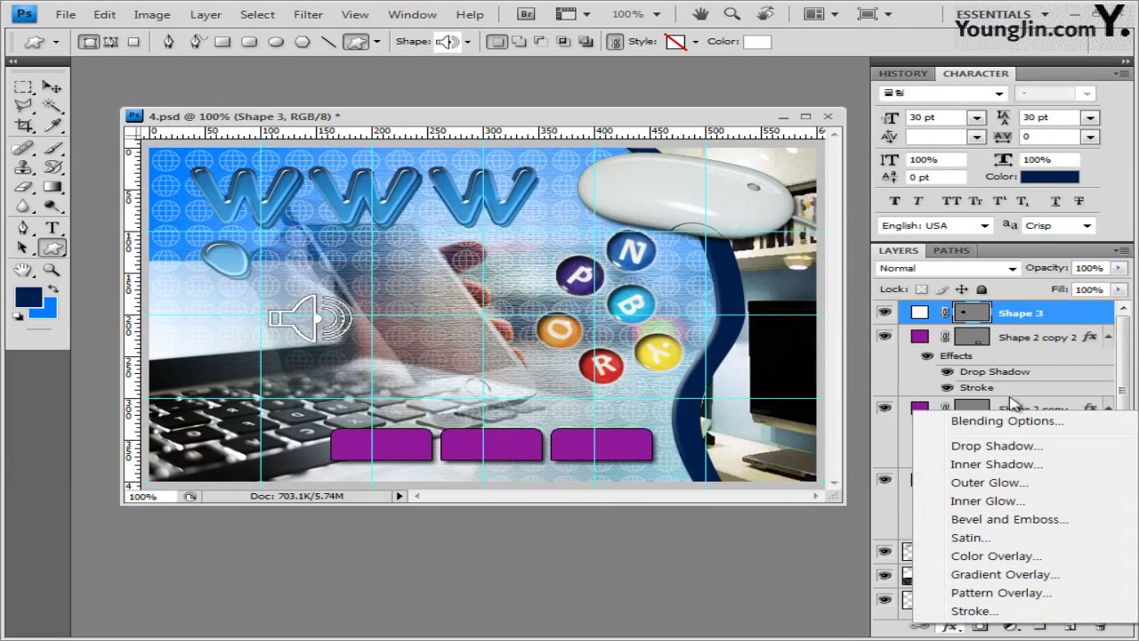
click(984, 484)
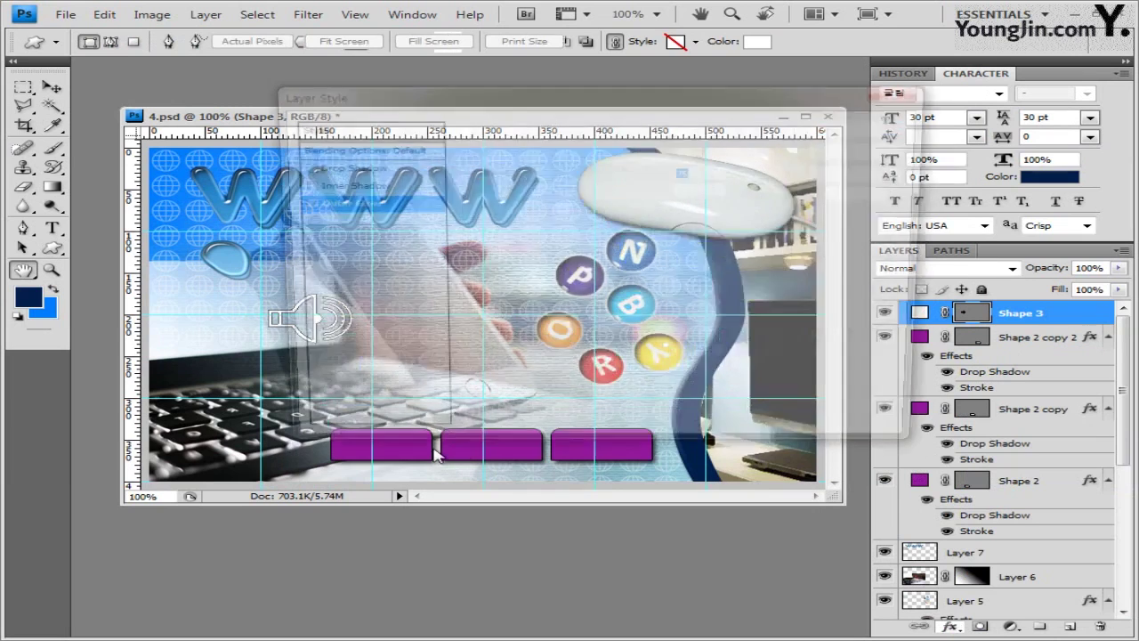
click(330, 368)
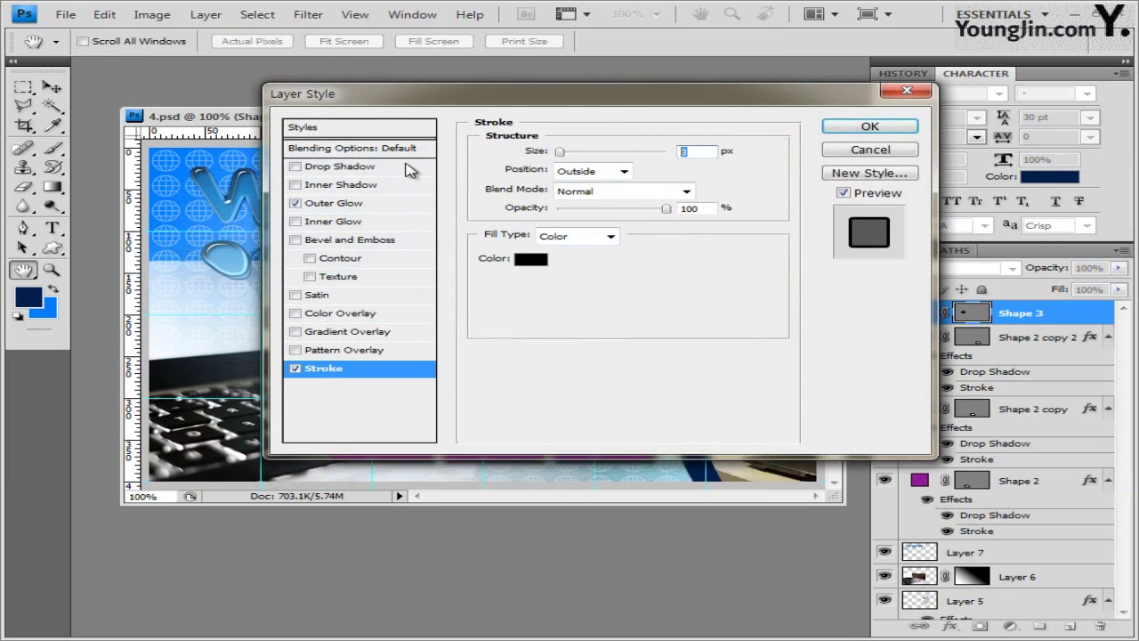
text(1)
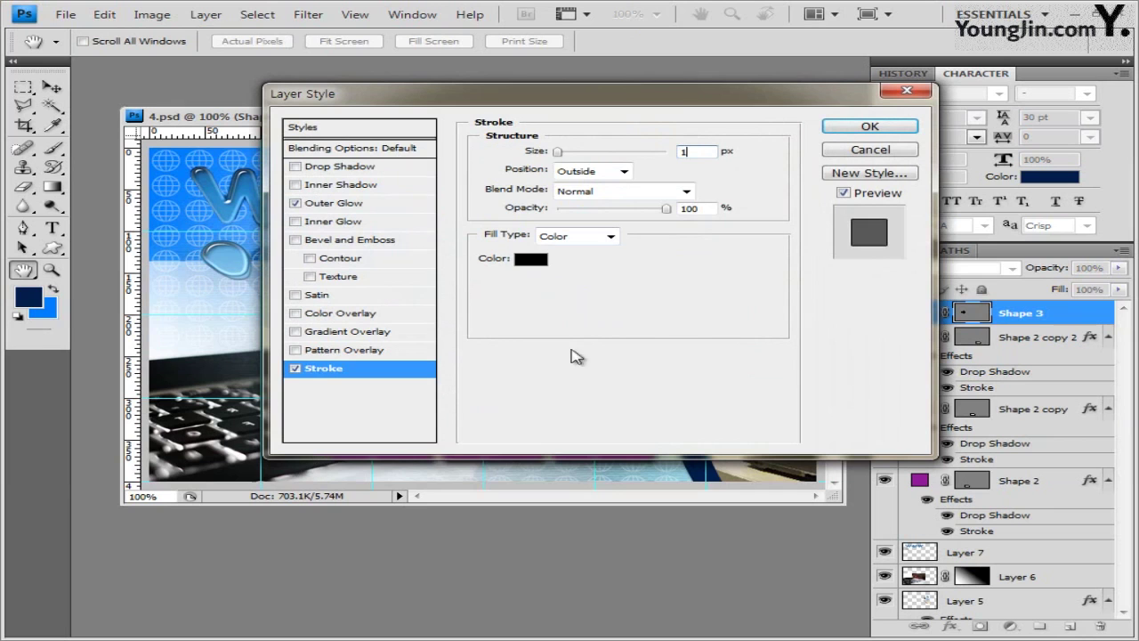
click(863, 130)
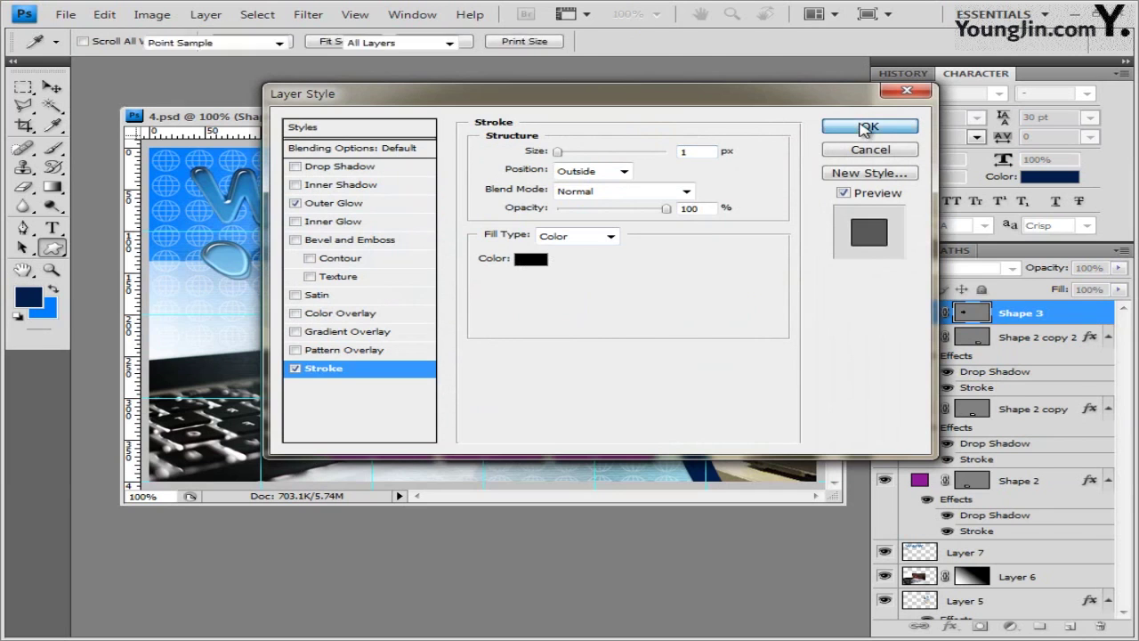
Narrow the WWW letters and droplet, and shift the speaker shape slightly up and left.
click(55, 89)
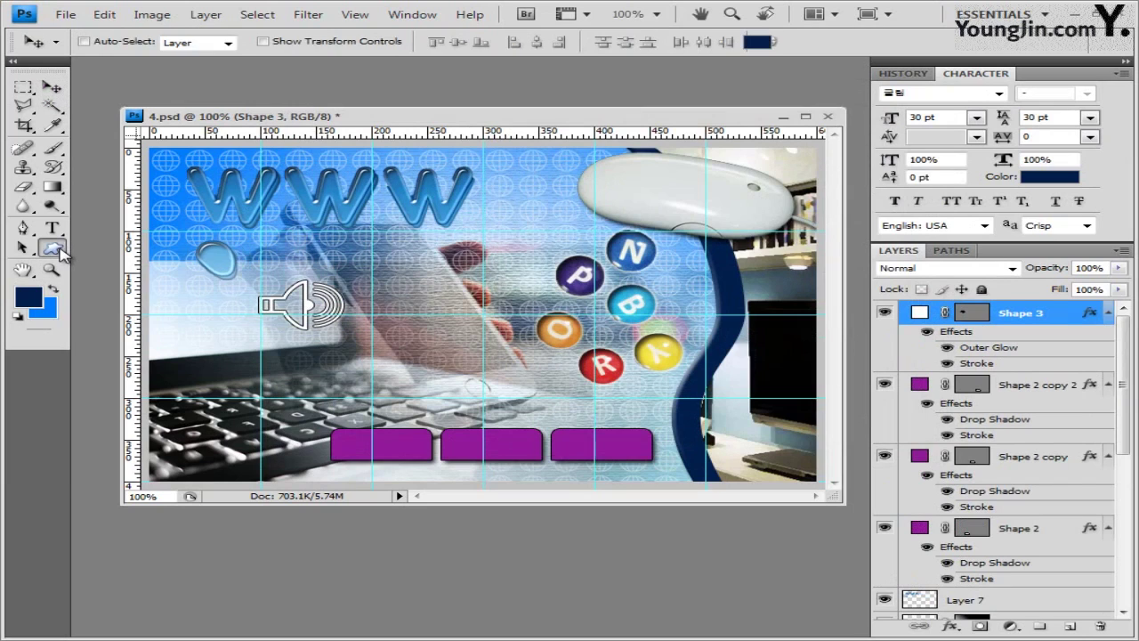
Select the speaker shape layer and replace the current custom shape set with the Symbols set.
click(53, 250)
click(55, 253)
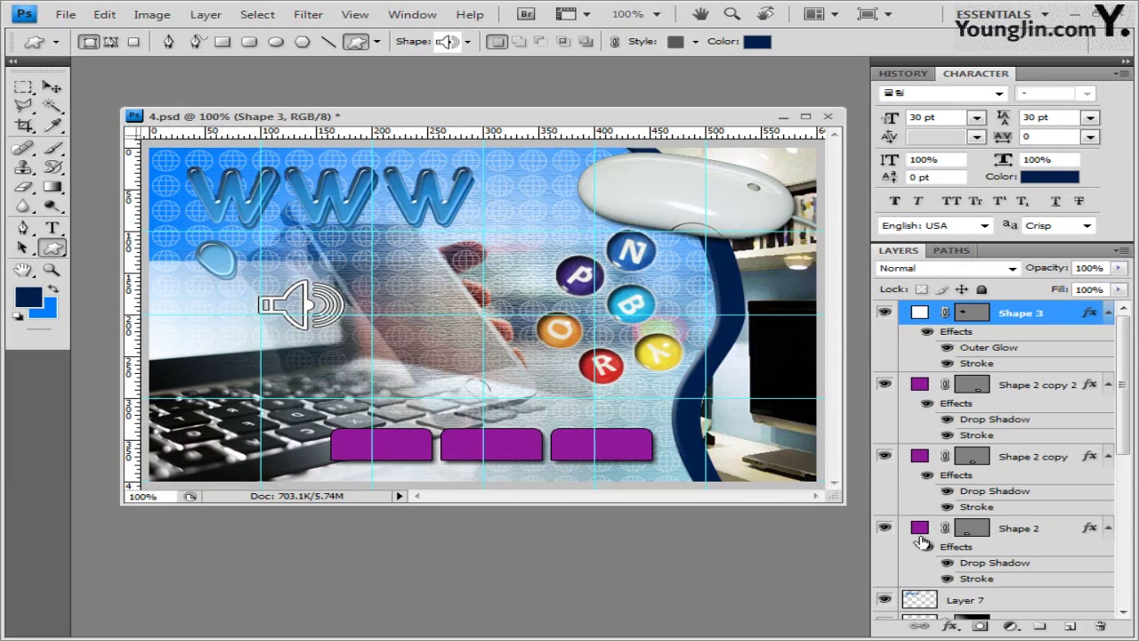
click(975, 601)
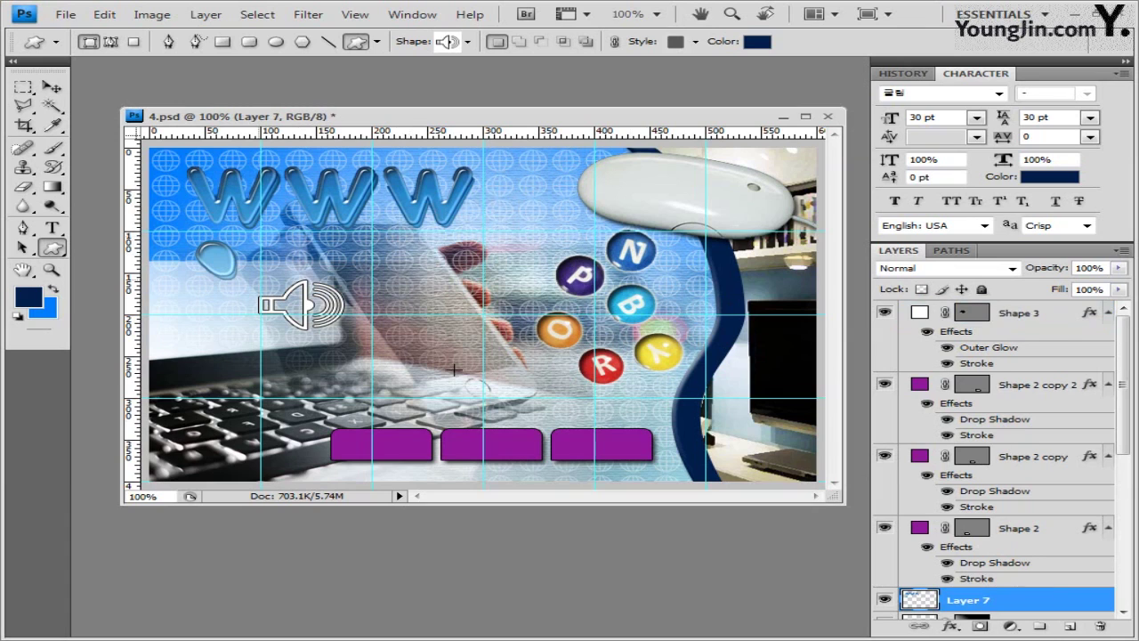
click(1043, 314)
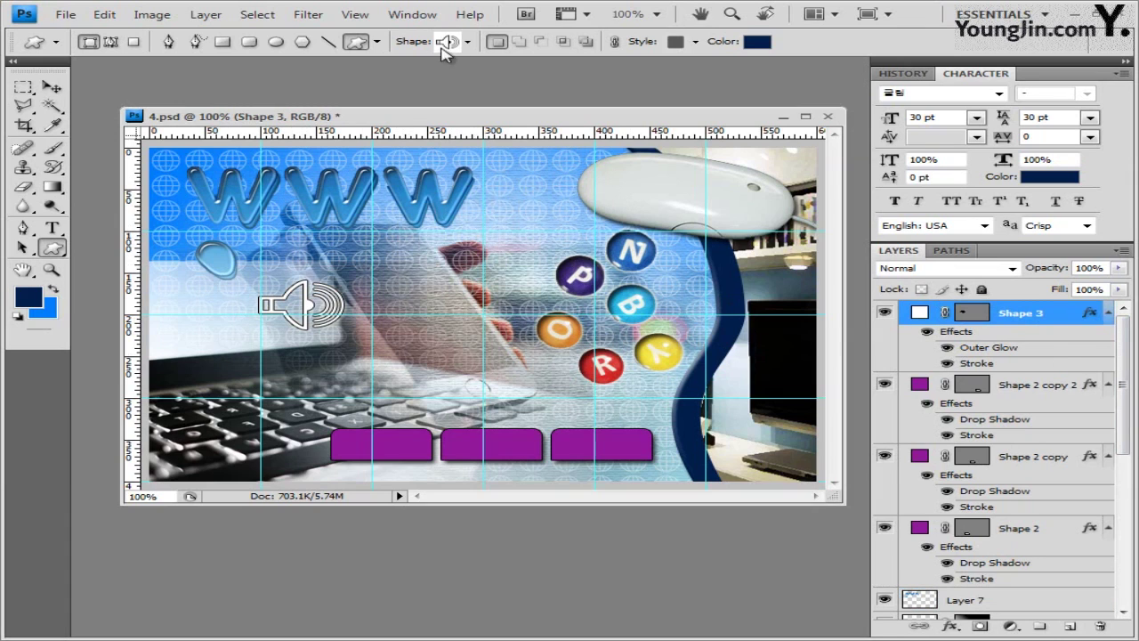
click(468, 42)
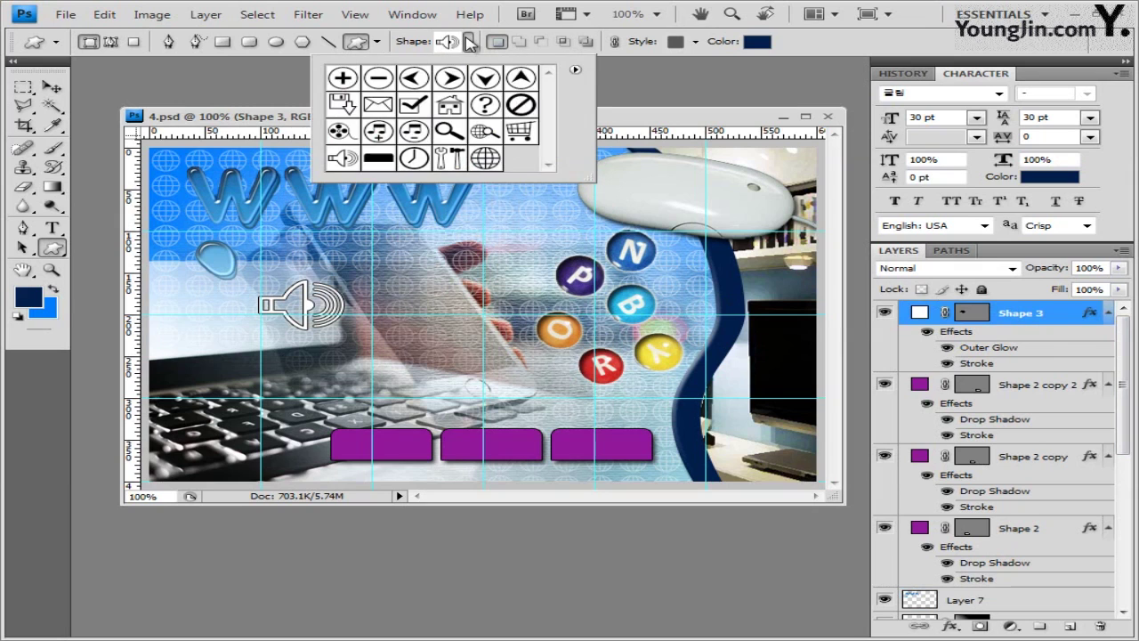
click(576, 71)
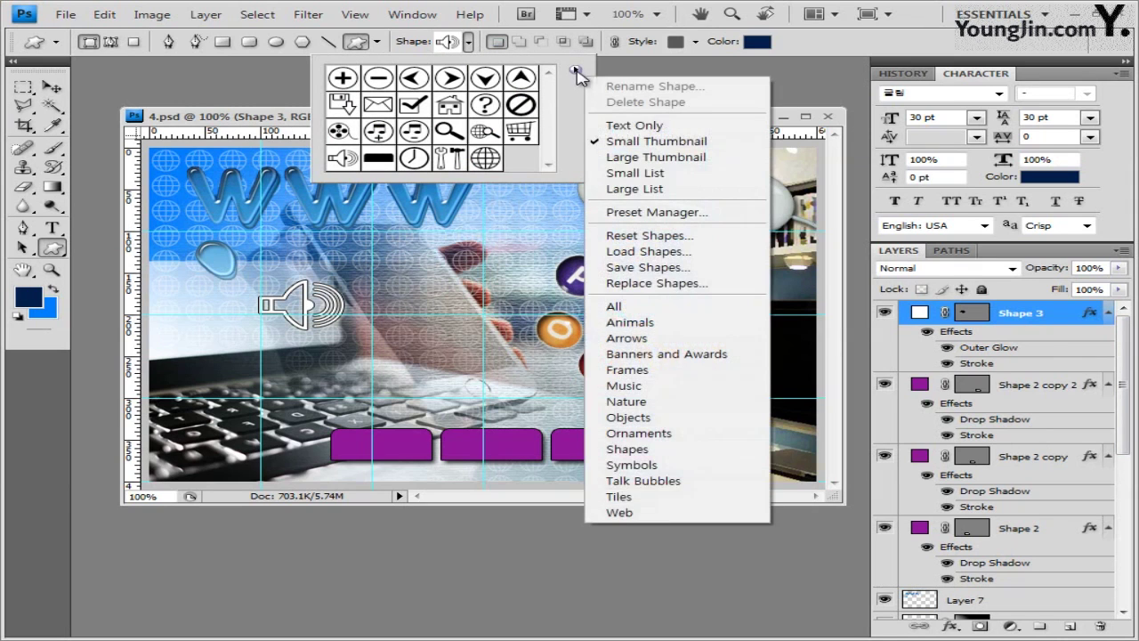
click(663, 478)
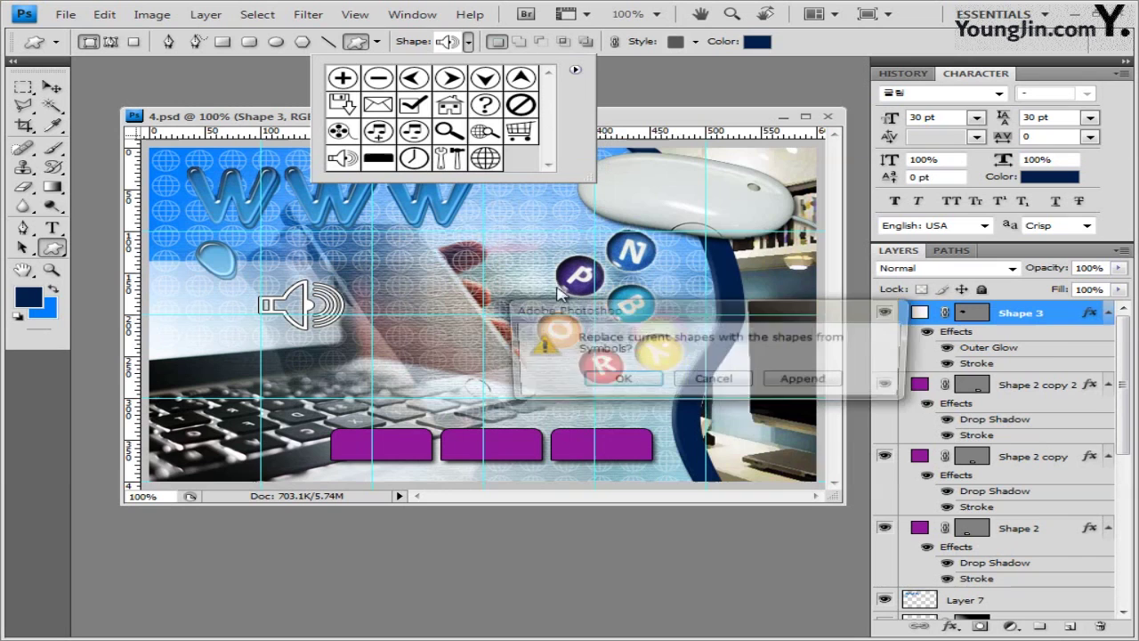
click(623, 379)
Draw the solid pointer arrow custom shape about 31 px wide and 41 px high just right of the last W.
drag(548, 82, 552, 138)
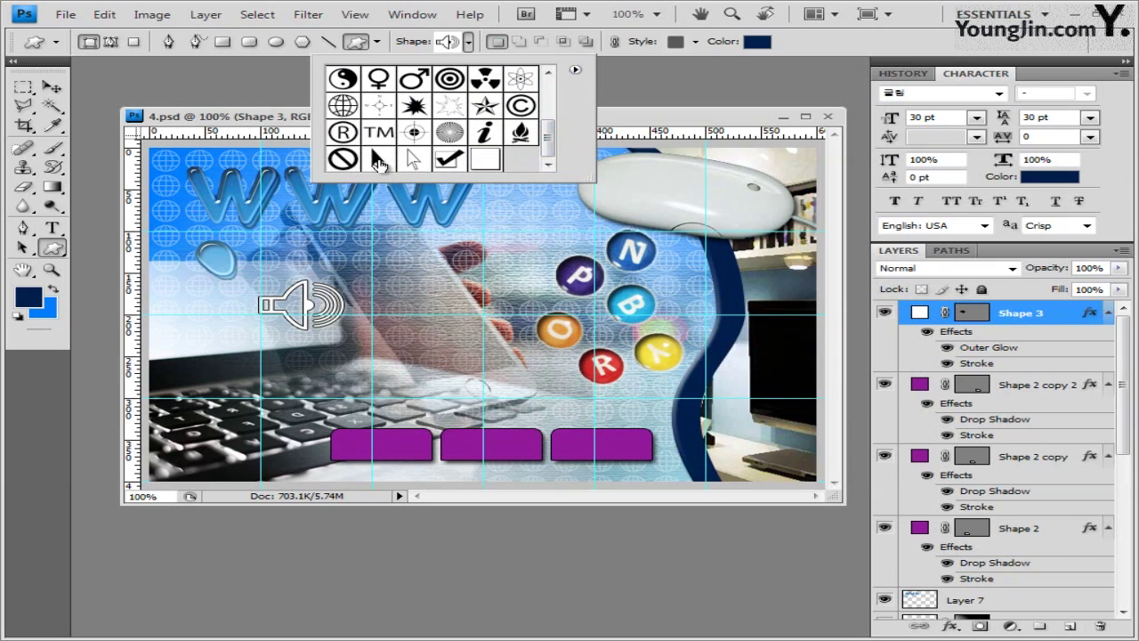
double_click(380, 163)
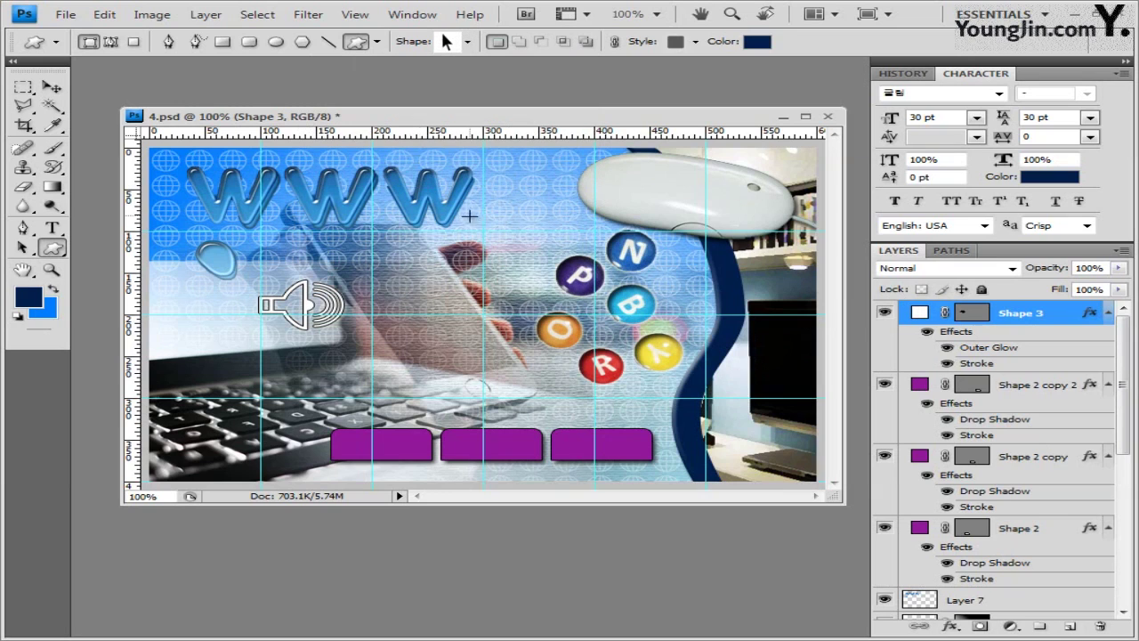
drag(488, 207, 518, 252)
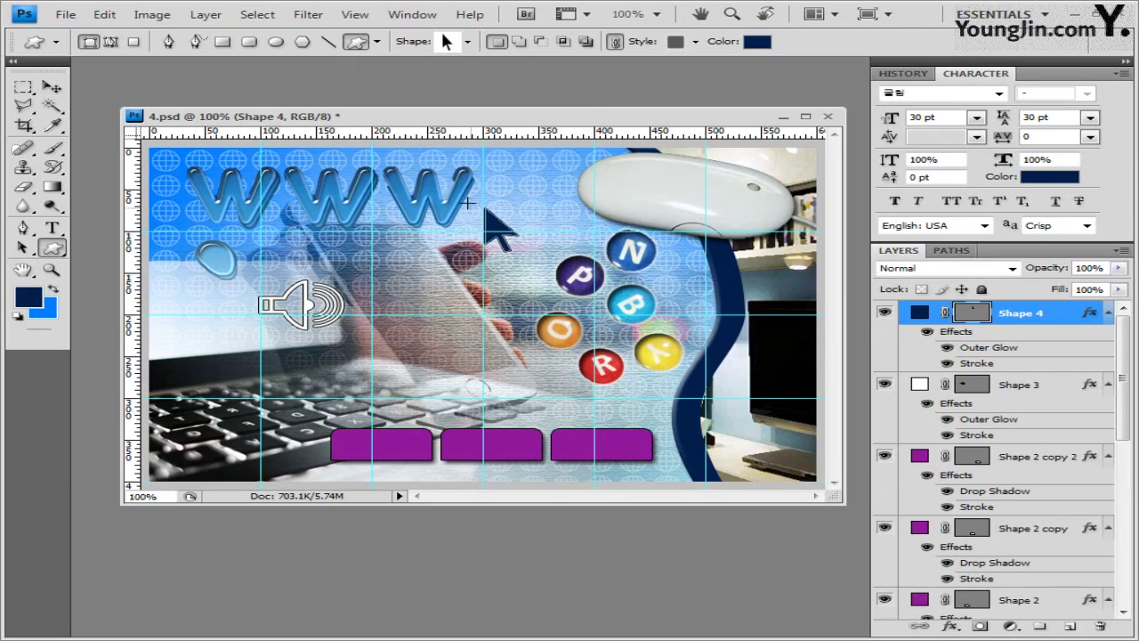
Remove the preset style from the pointer arrow shape and keep its fill colour at #001e4b.
click(696, 41)
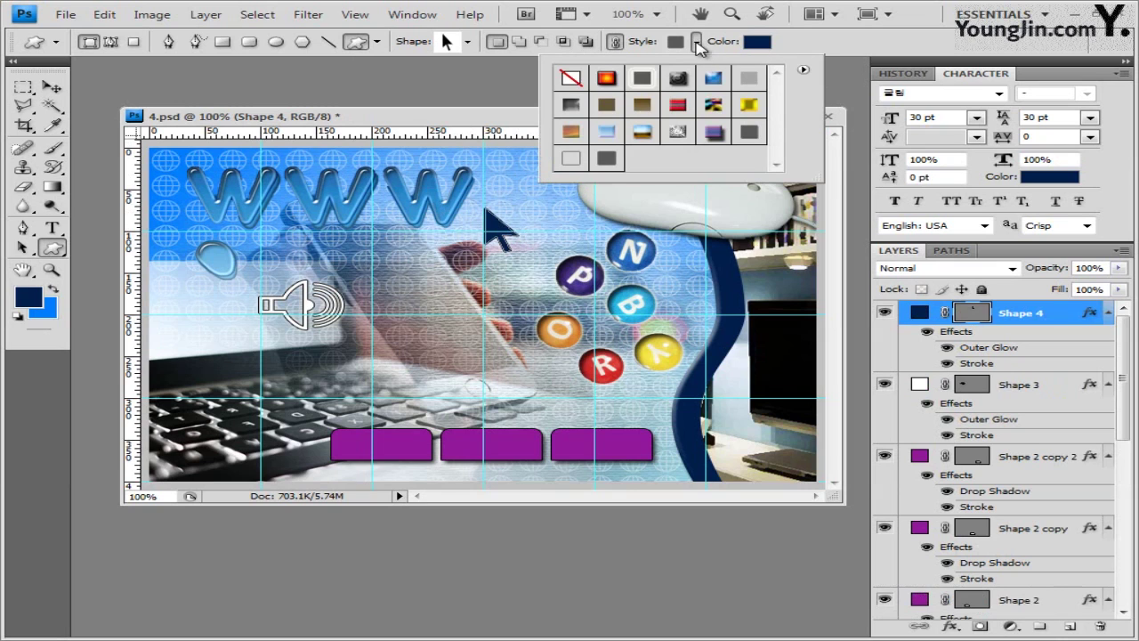
click(572, 77)
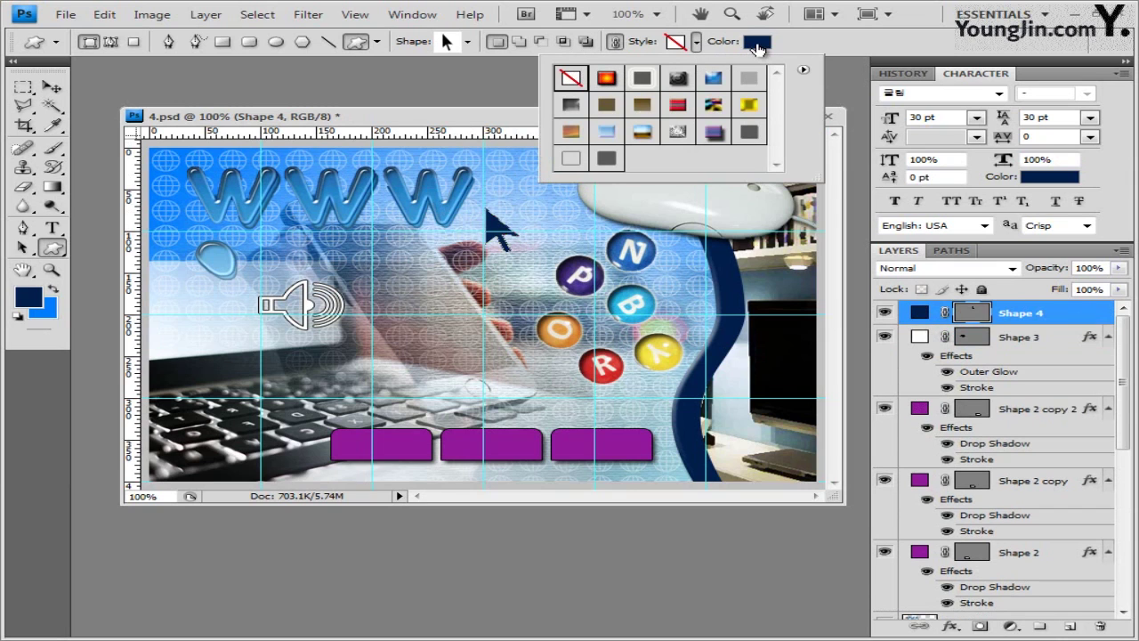
click(758, 43)
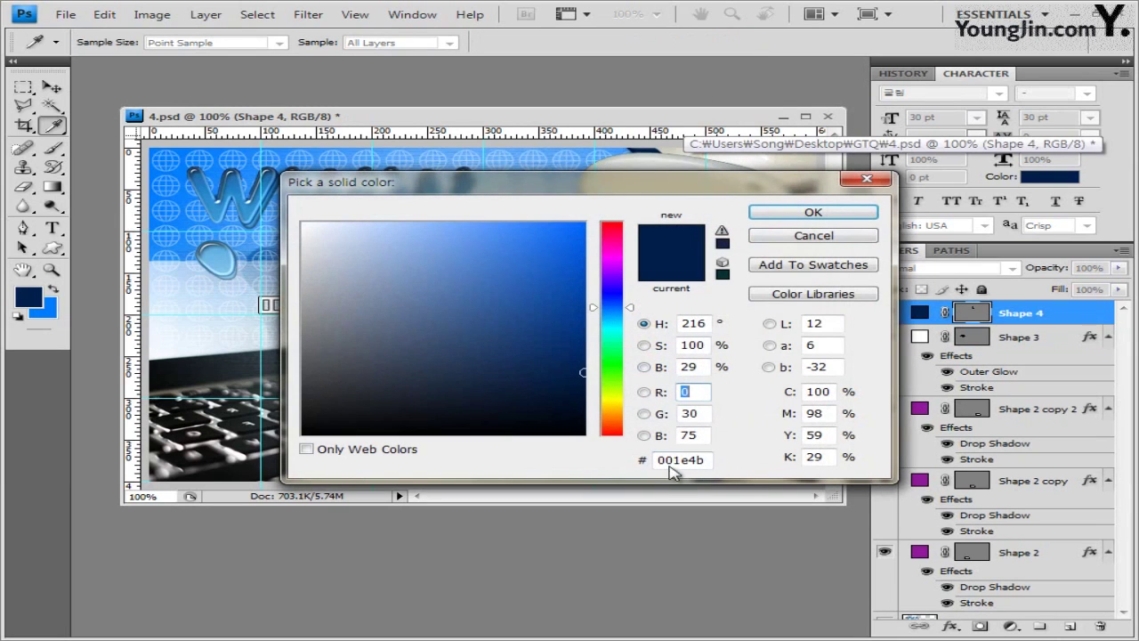
click(813, 213)
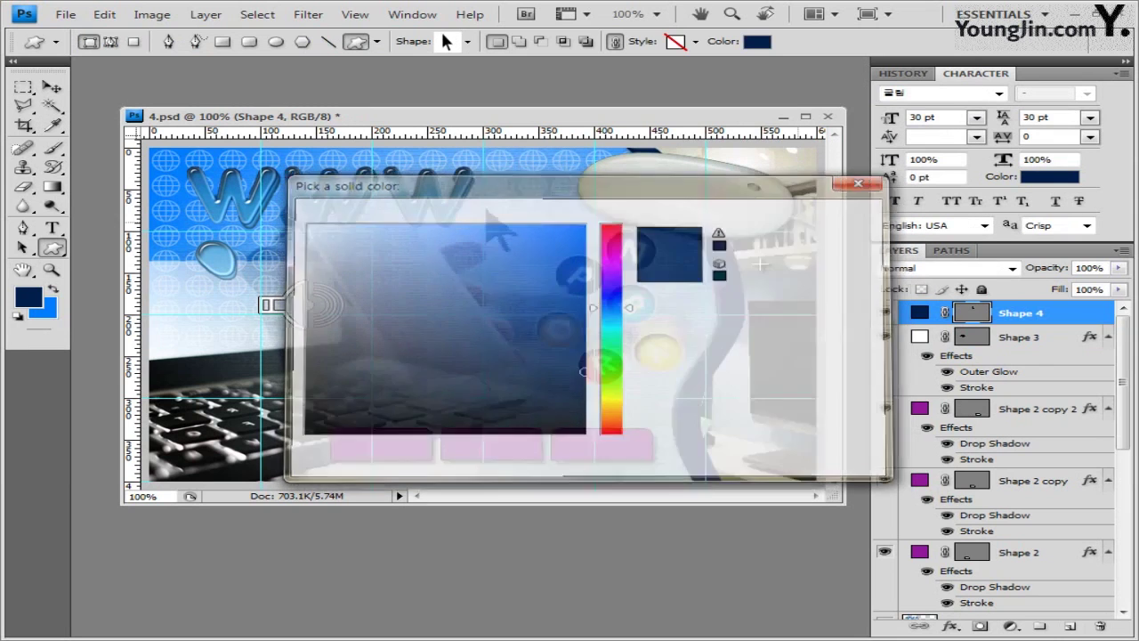
Give the pointer arrow shape a 1 px black outside Stroke.
click(950, 626)
click(971, 609)
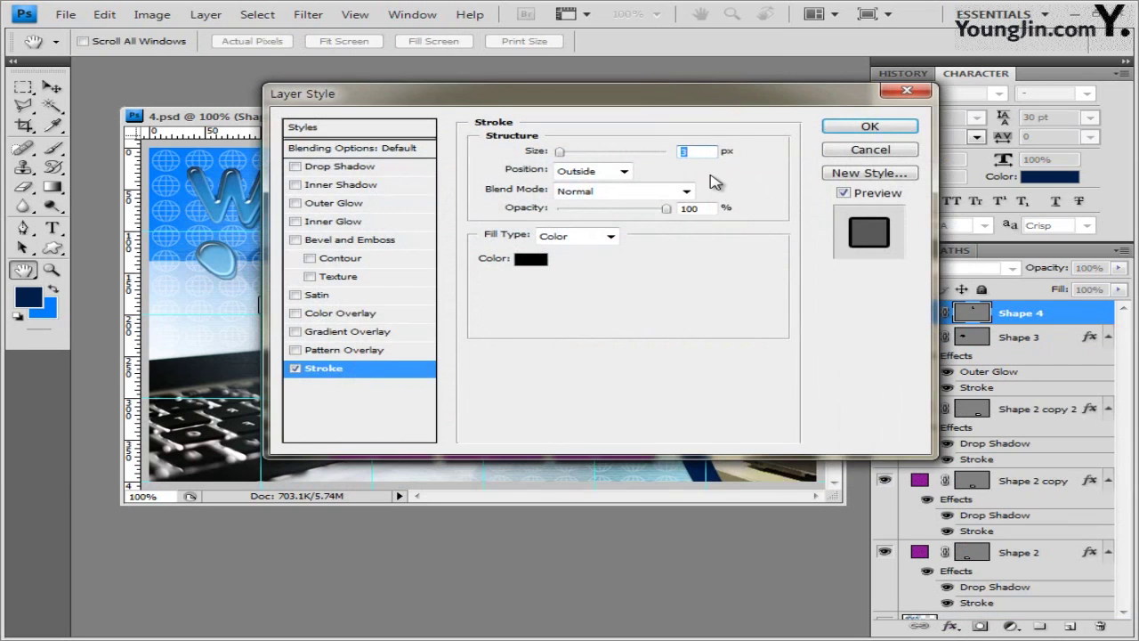
text(1)
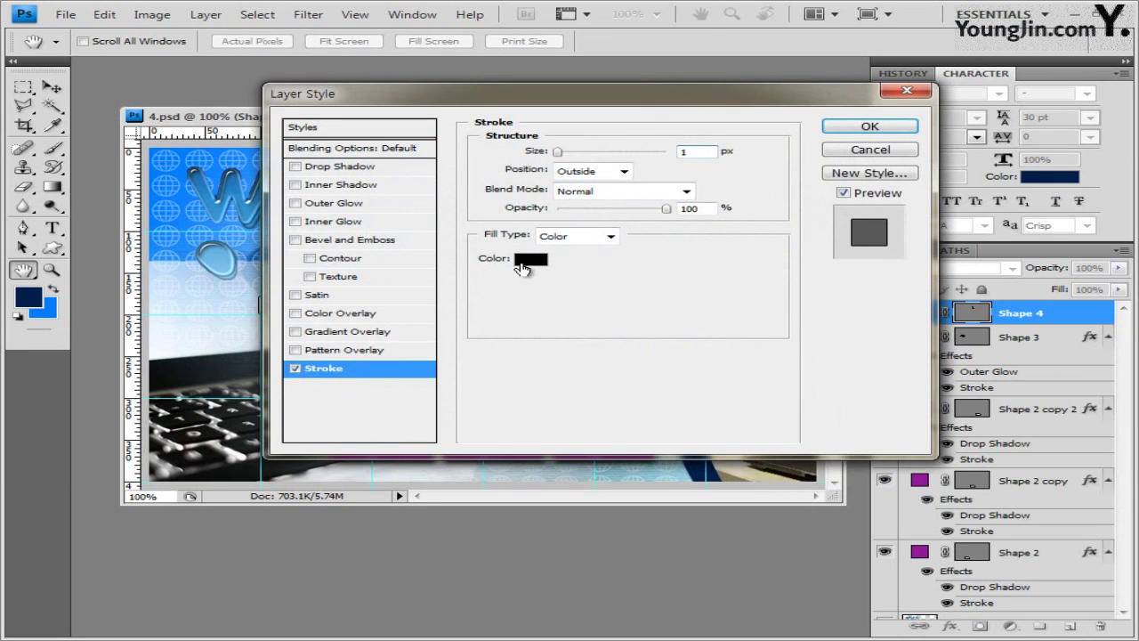
click(870, 128)
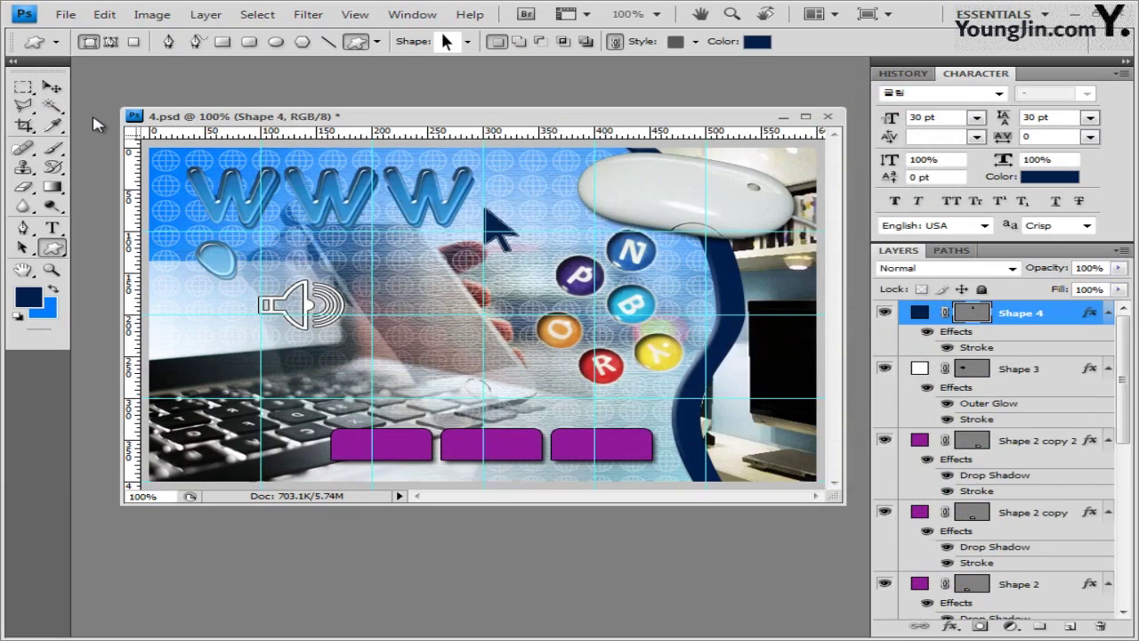
Rotate the pointer arrow more upright, shrink it, and move it up and right between the last W and the mouse.
key(ctrl+t)
key(Return)
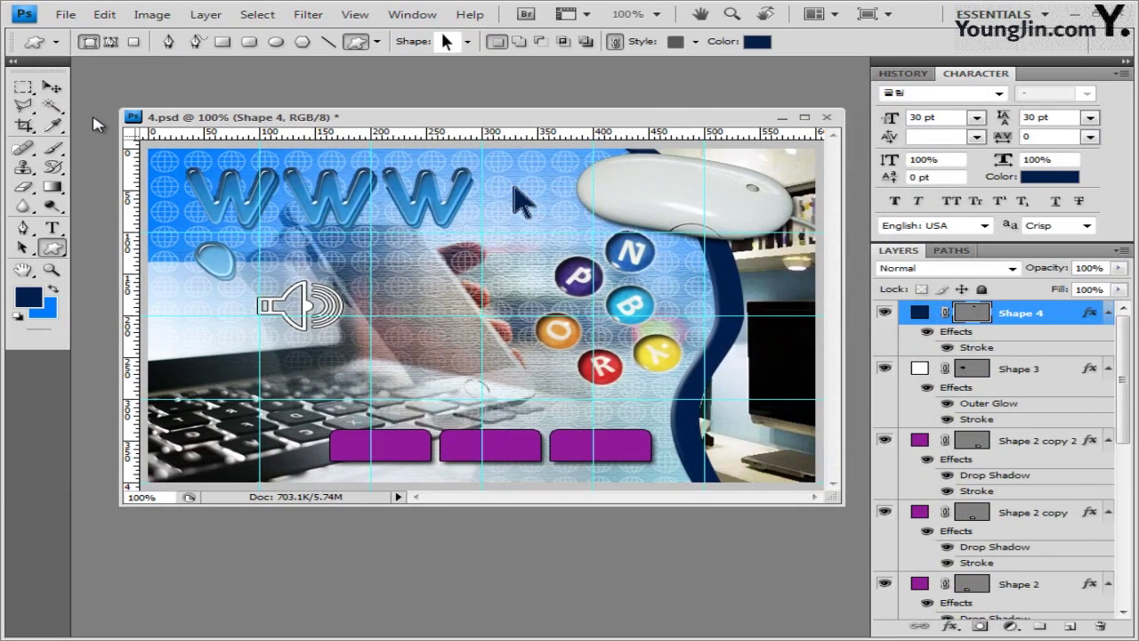
Start a text line below the first W in Arial Regular, 36 pt, left-aligned, with white (#ffffff) as the text colour.
click(55, 230)
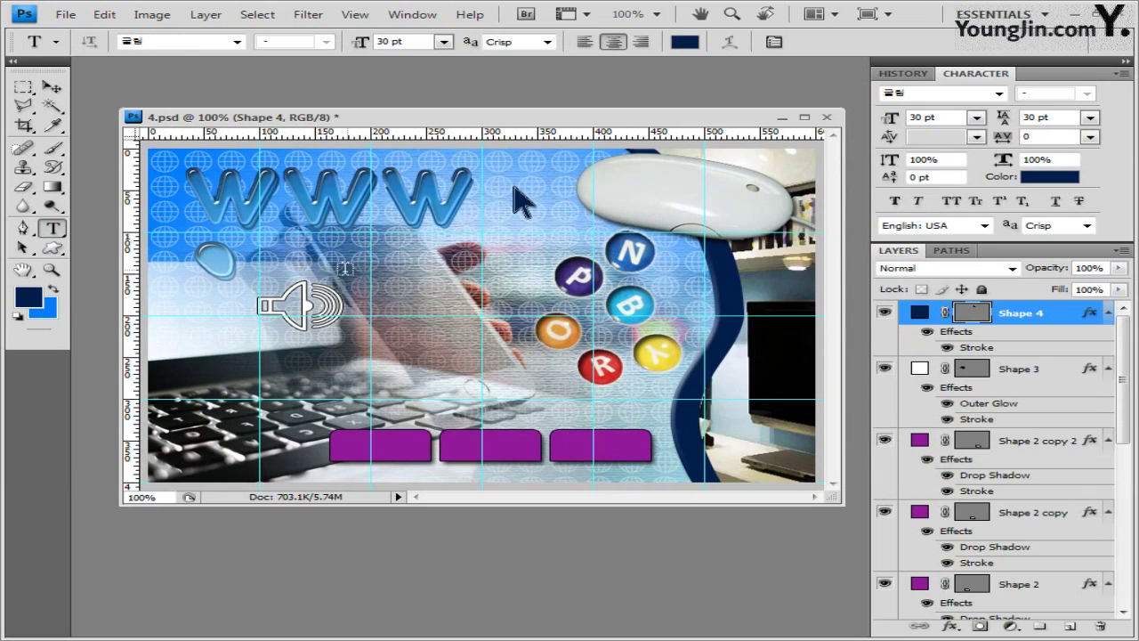
click(201, 247)
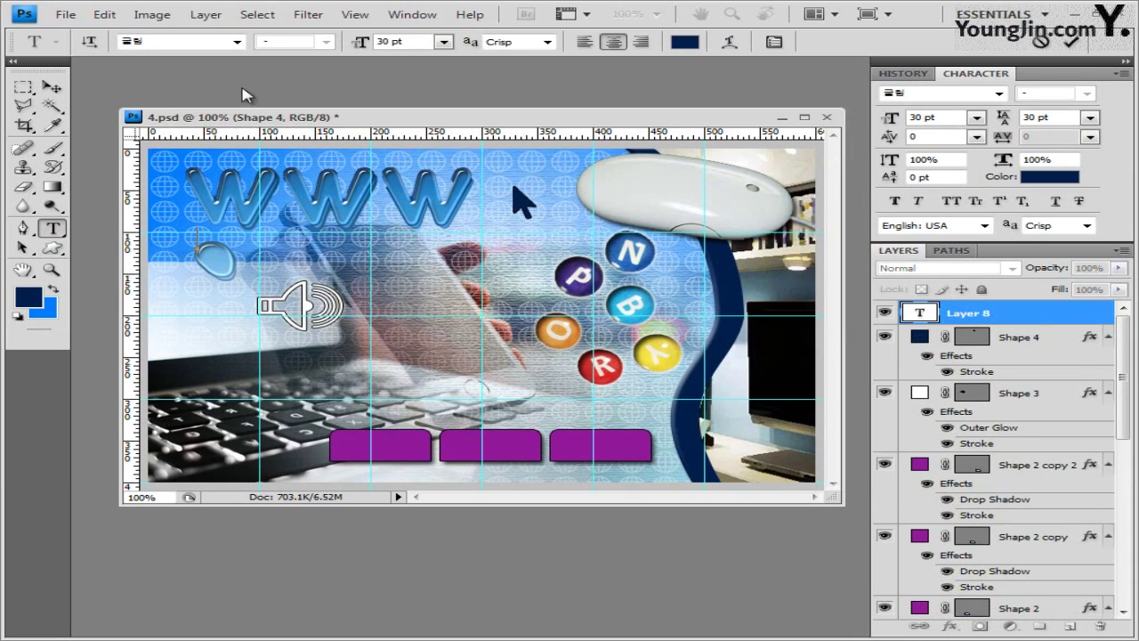
click(238, 43)
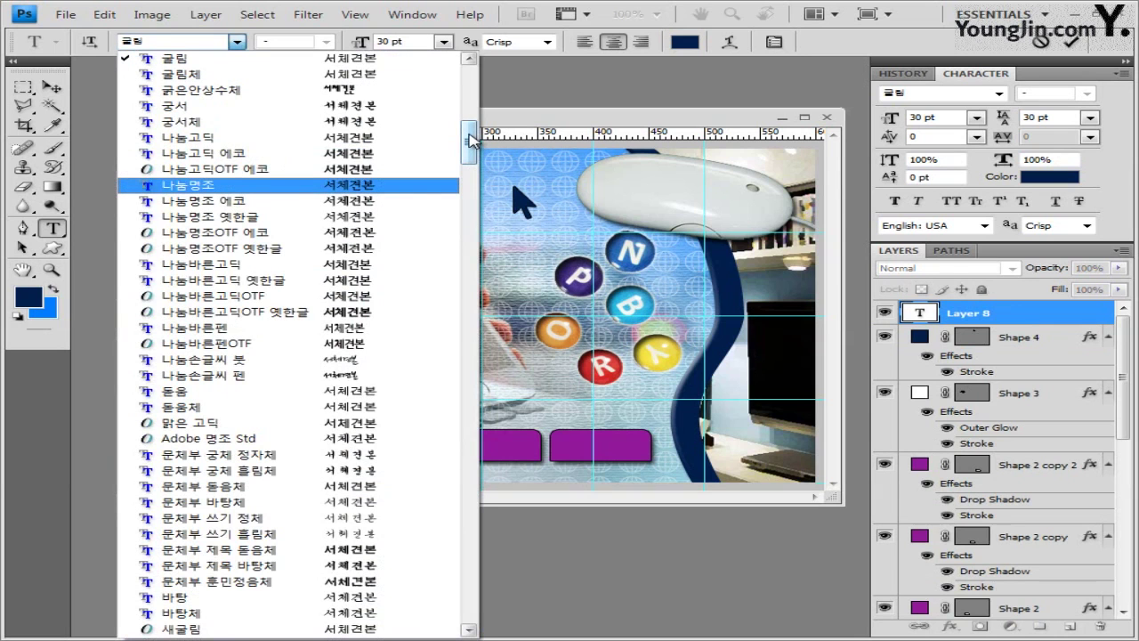
drag(472, 140, 454, 263)
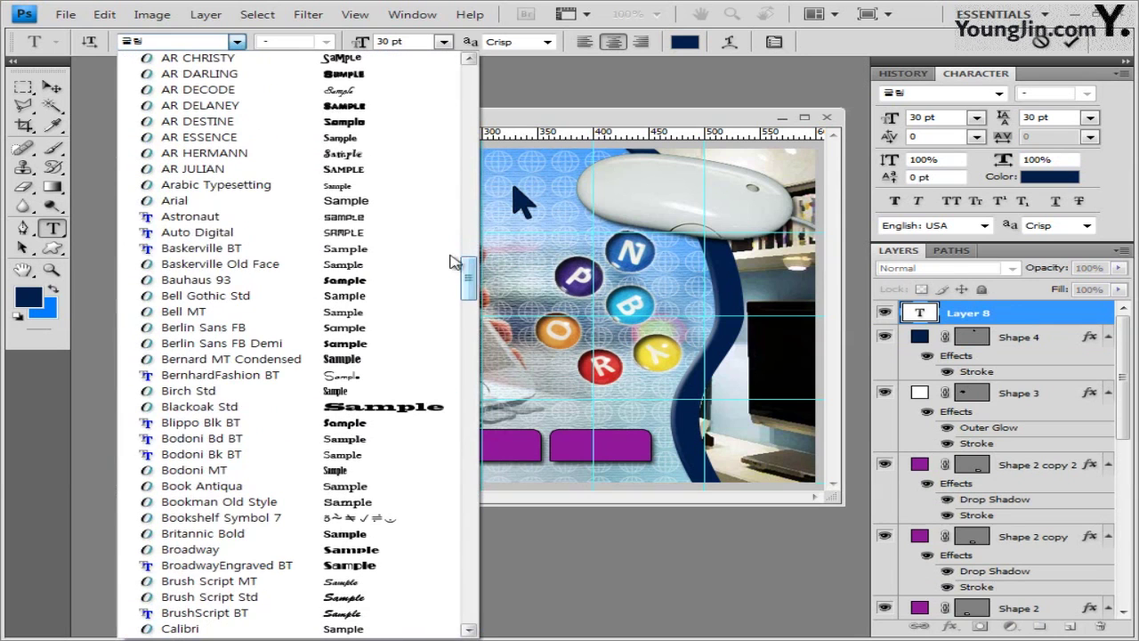
click(188, 205)
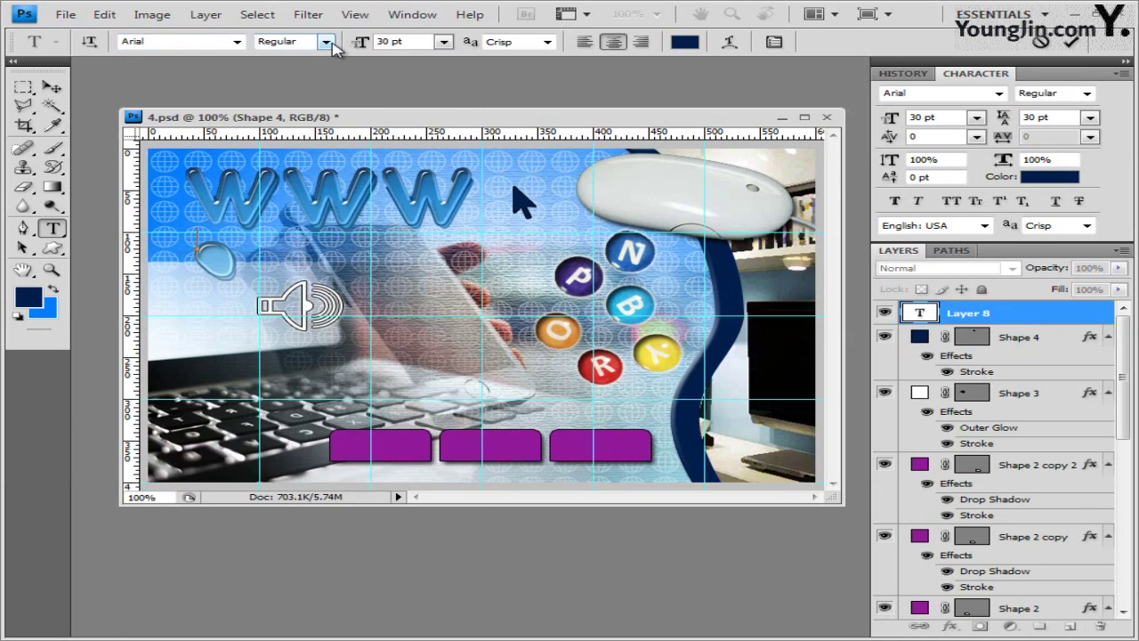
key(ctrl+a)
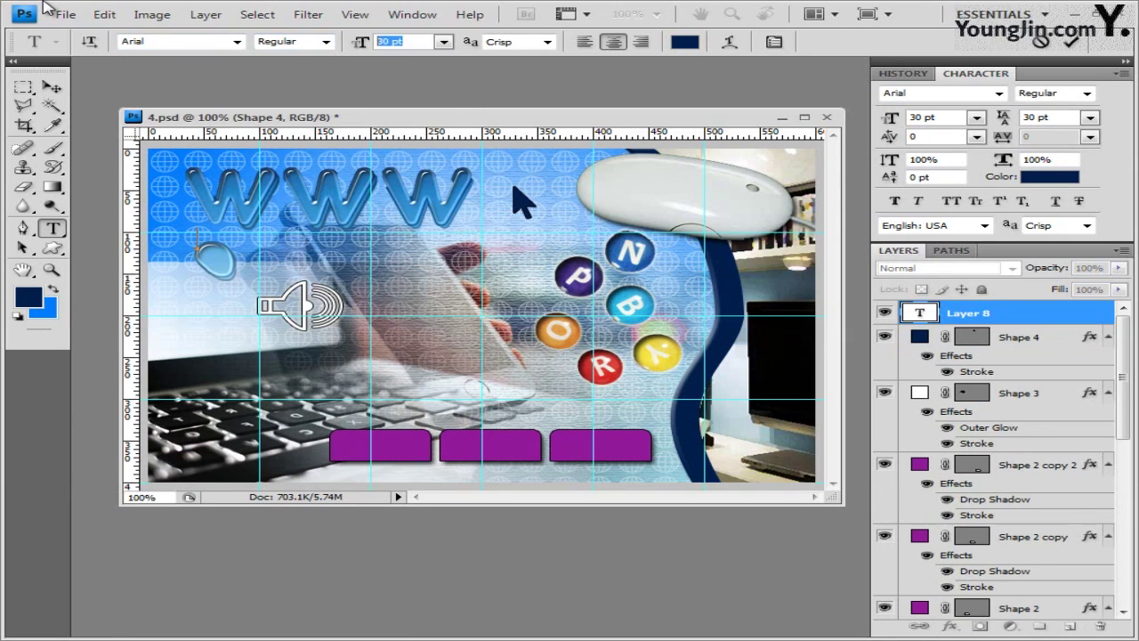
text(36)
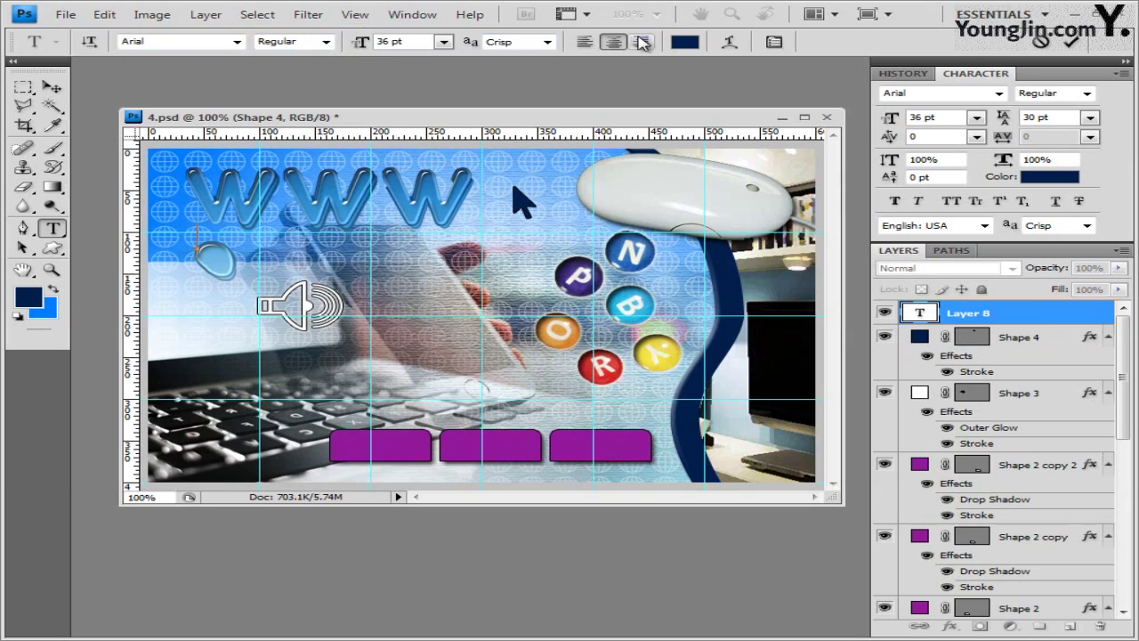
click(578, 45)
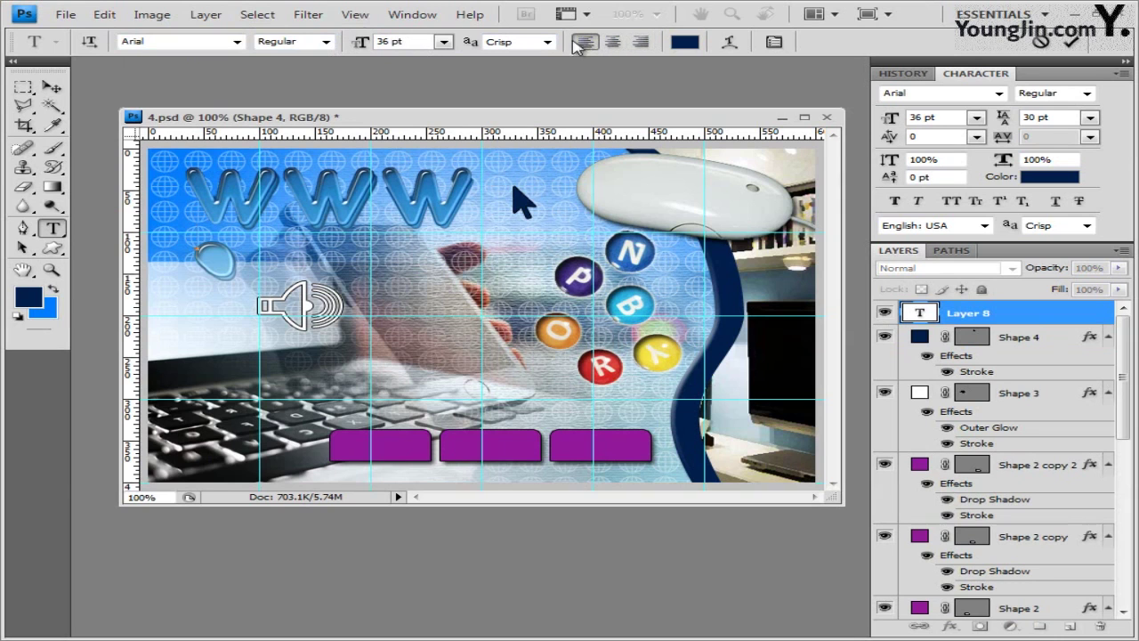
click(694, 47)
click(304, 225)
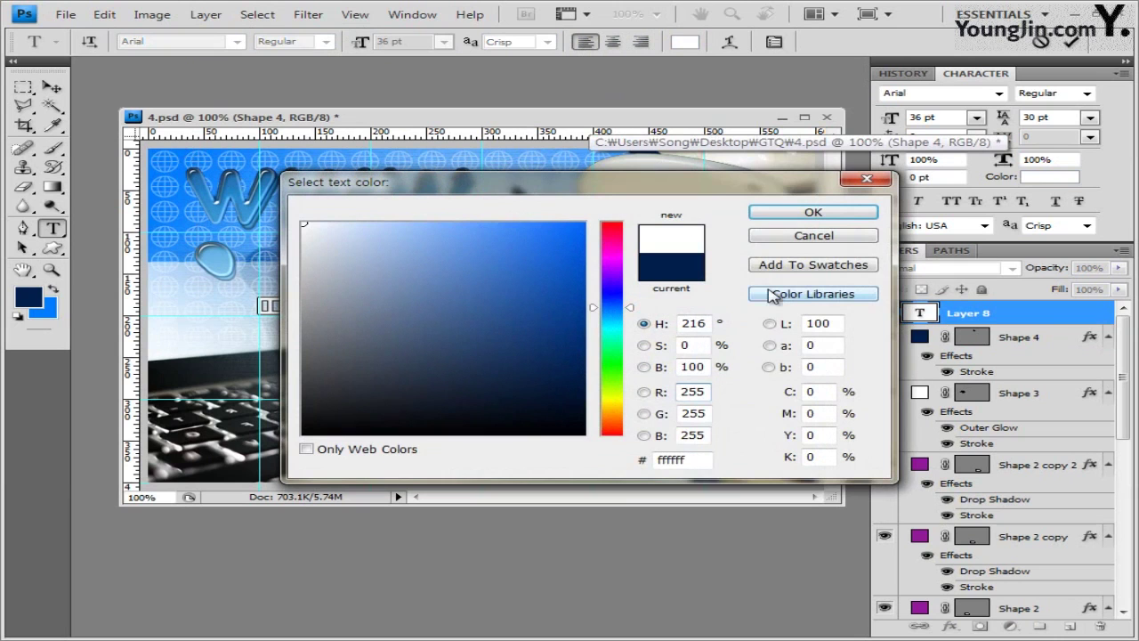
click(814, 212)
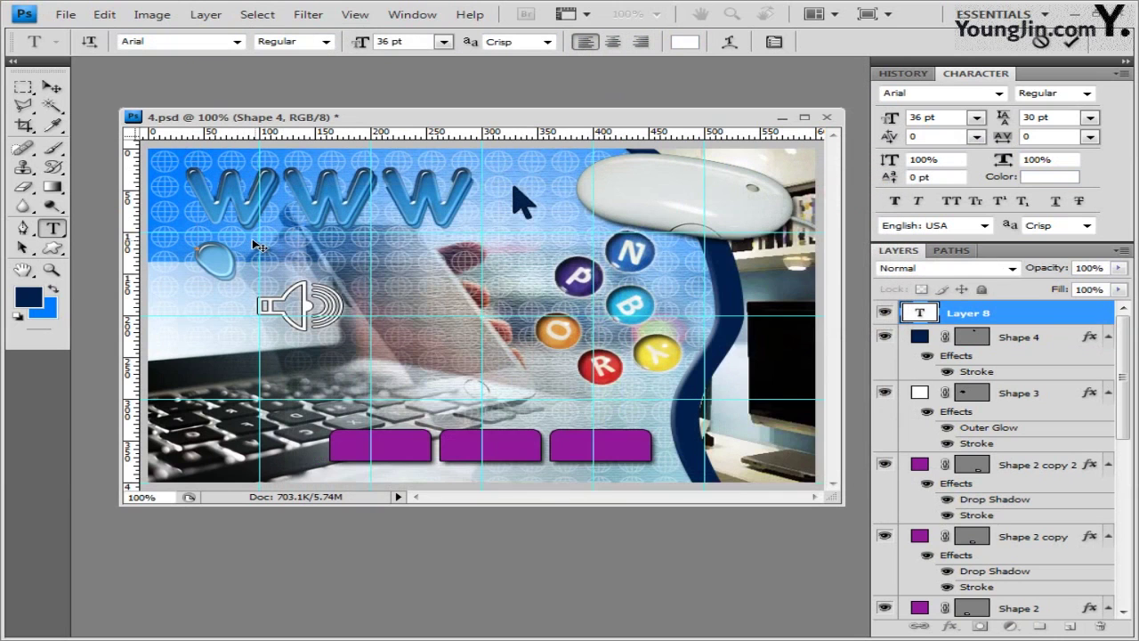
Enter the text "Online Communication" below the WWW letters and commit it.
click(199, 242)
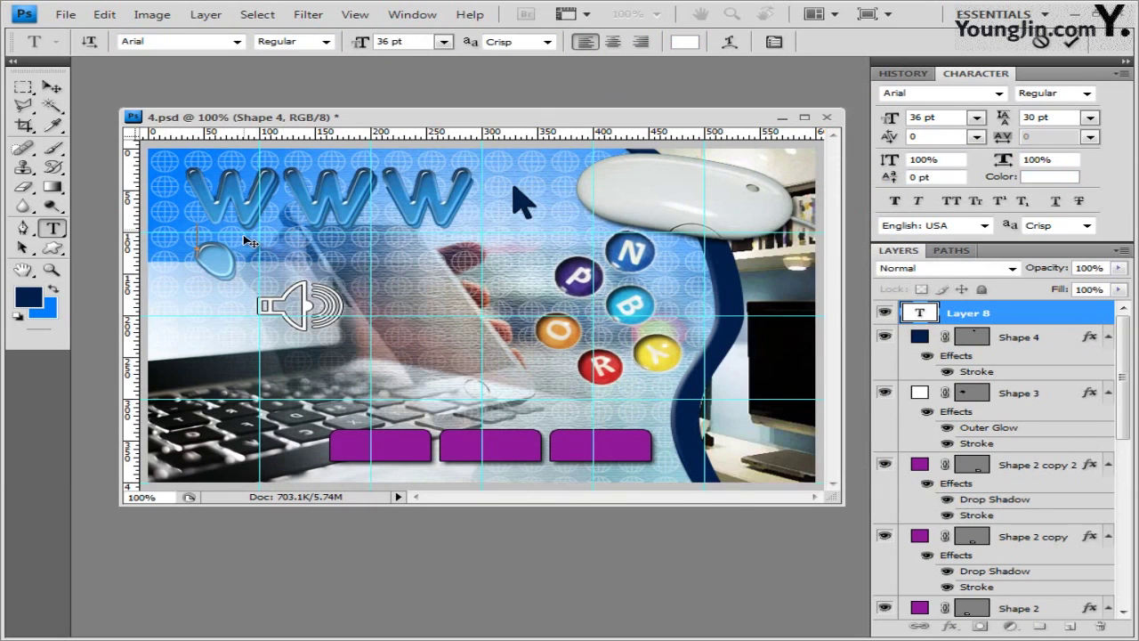
text(Online Communication)
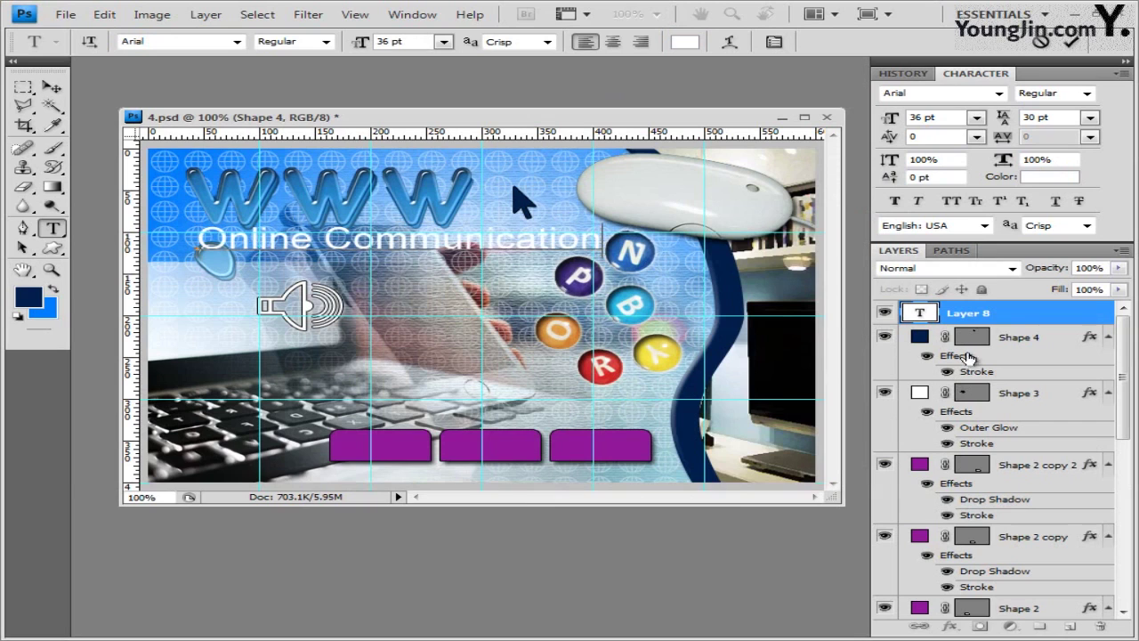
click(1009, 321)
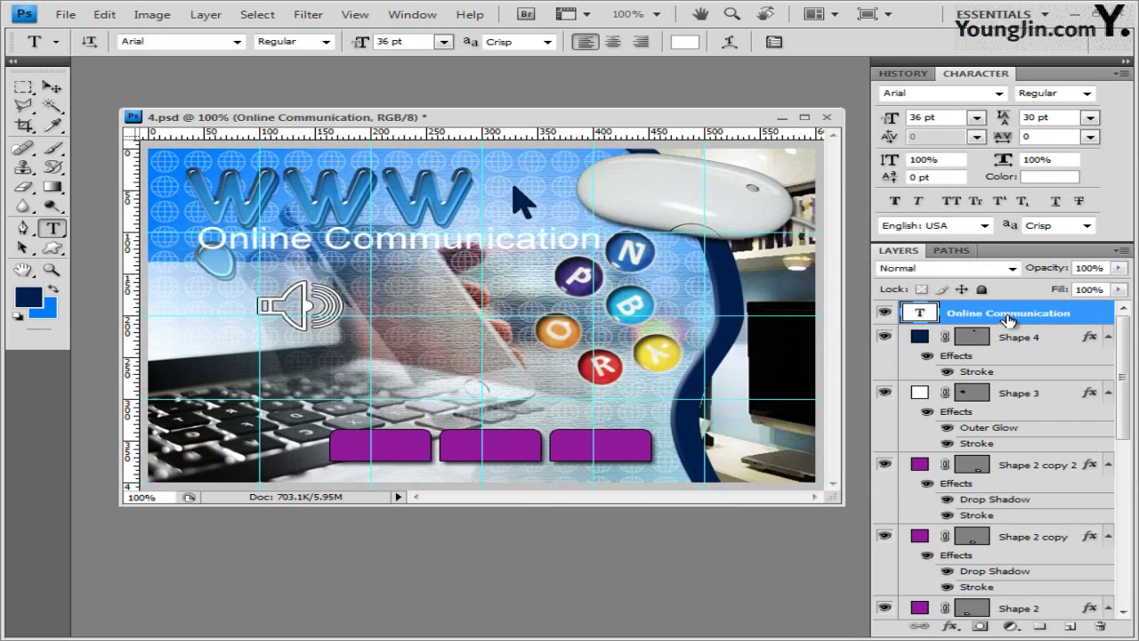
Give the Online Communication text a 2 px outside Stroke in colour #2063ba.
click(951, 627)
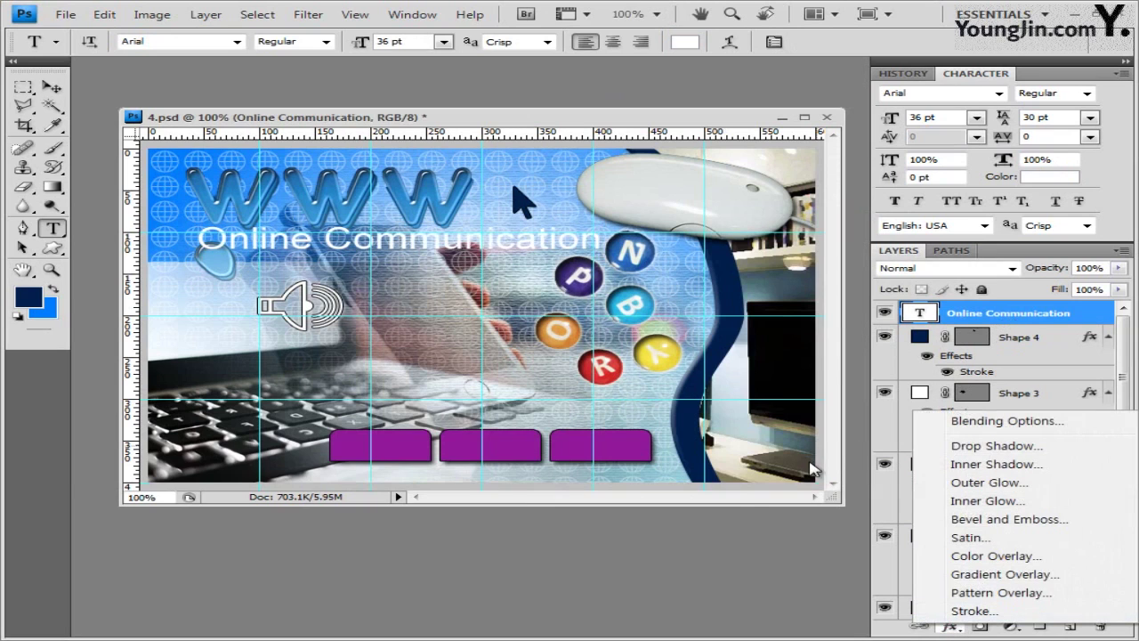
click(970, 611)
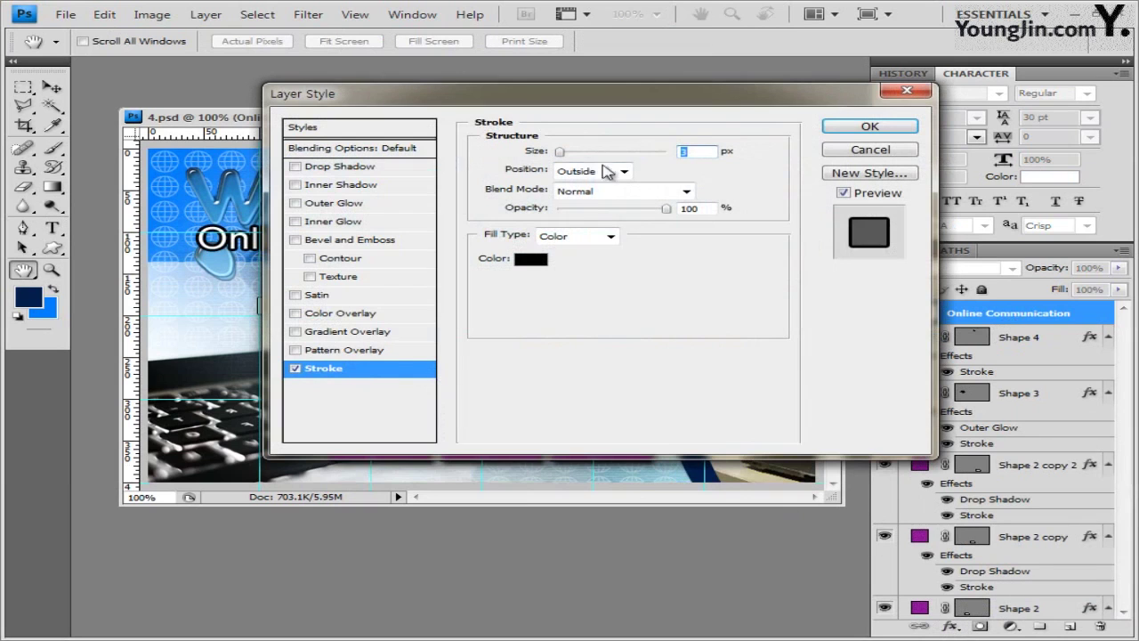
text(2)
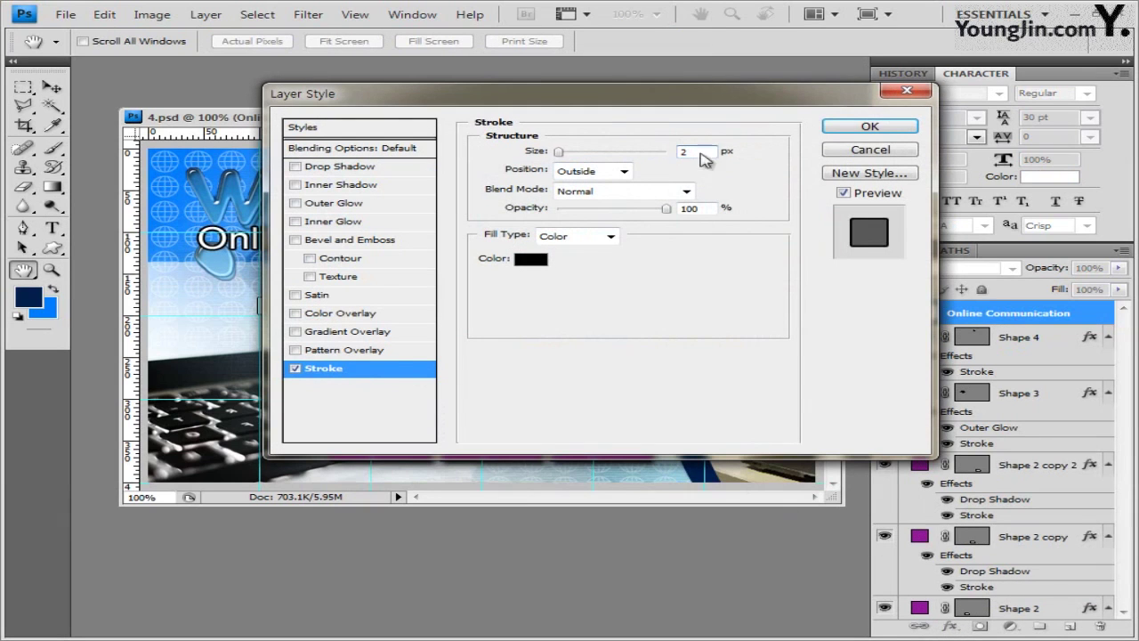
click(529, 259)
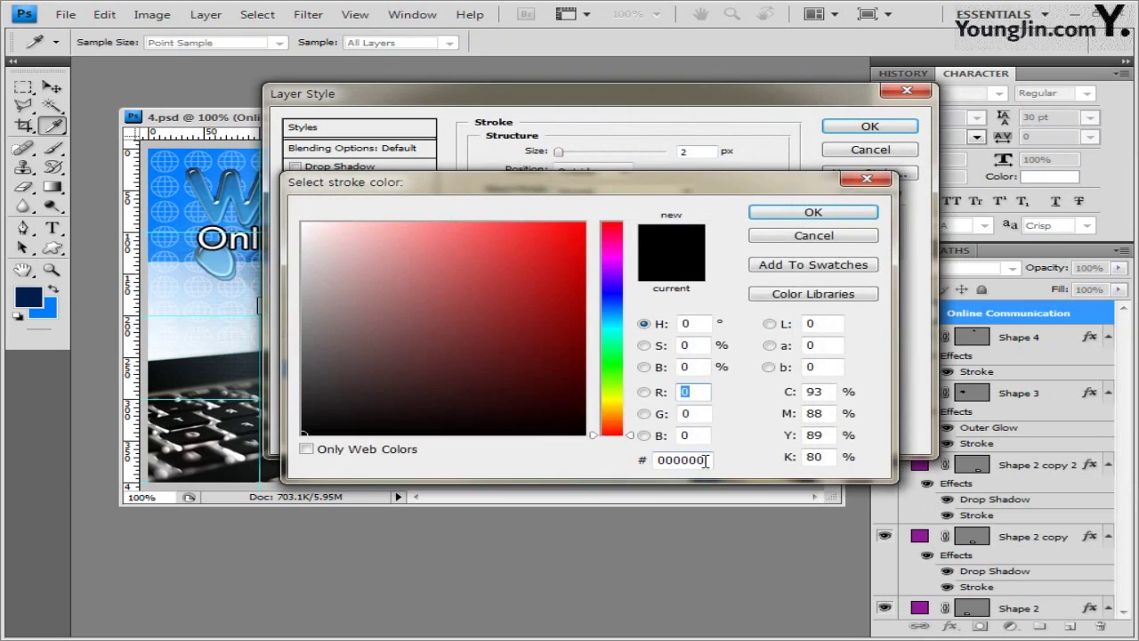
double_click(681, 460)
text(2063ba)
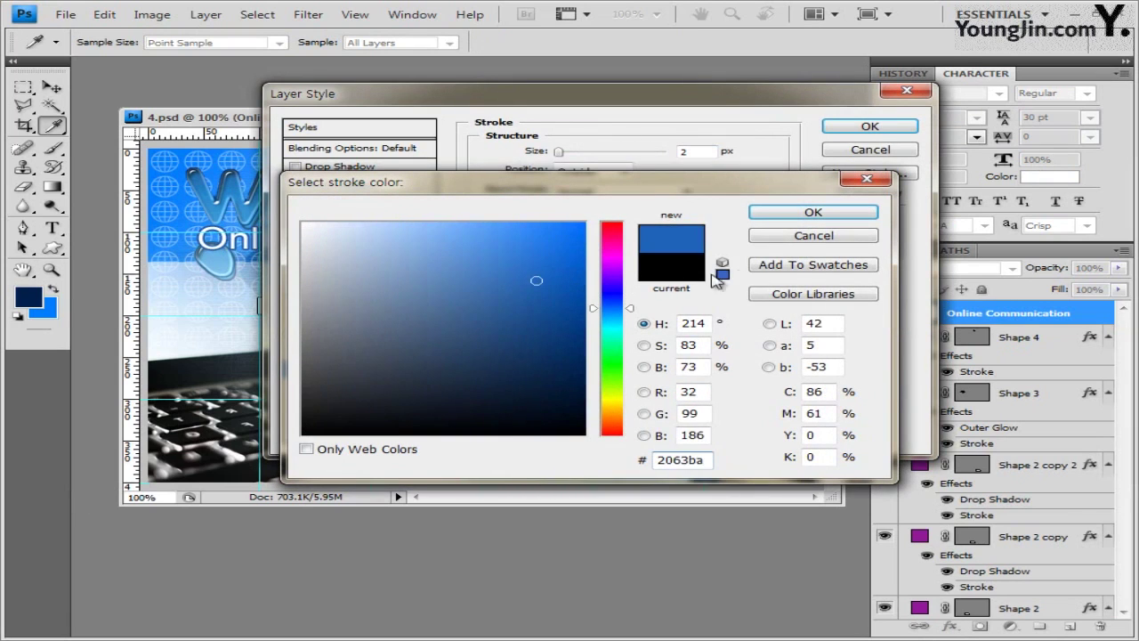
click(847, 212)
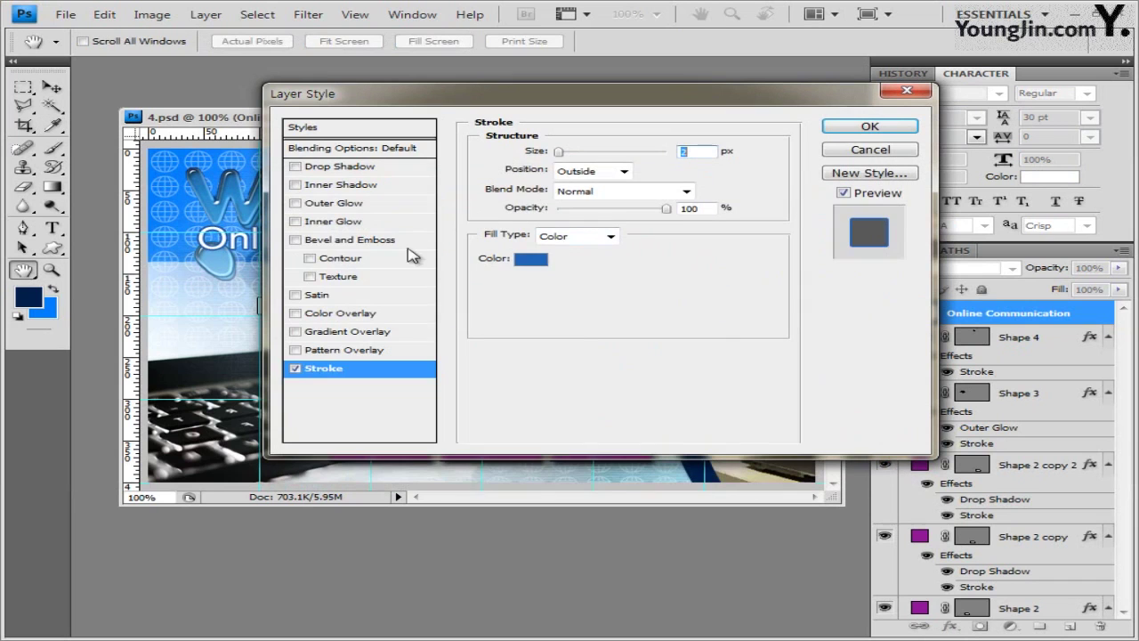
Add Bevel and Emboss and Drop Shadow effects to the Online Communication text and apply the layer style.
click(383, 240)
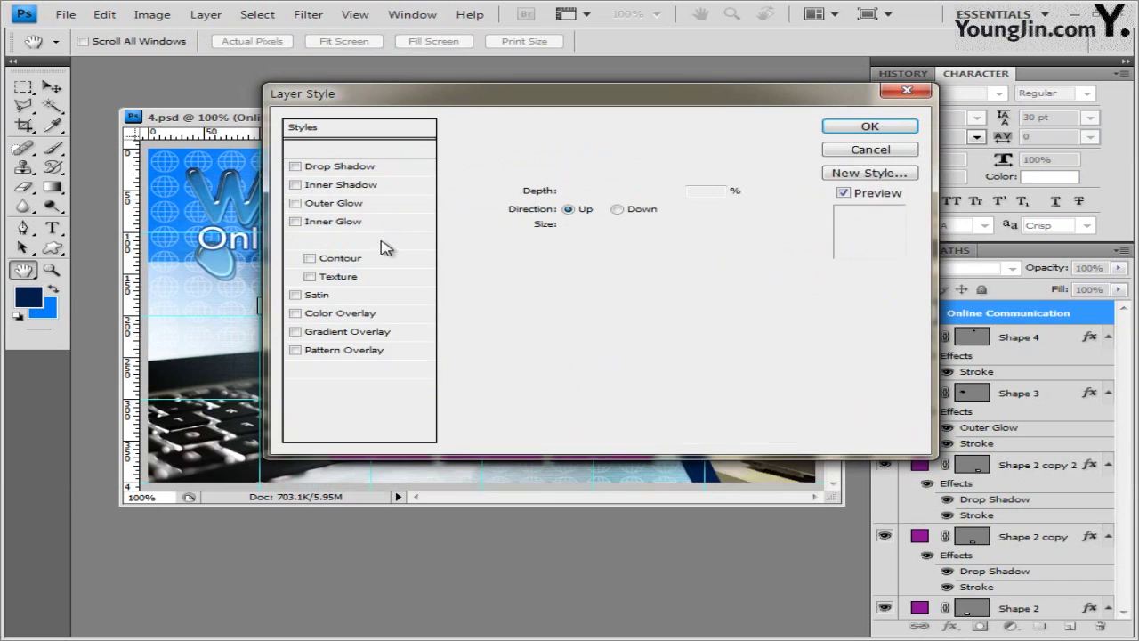
click(347, 167)
click(870, 127)
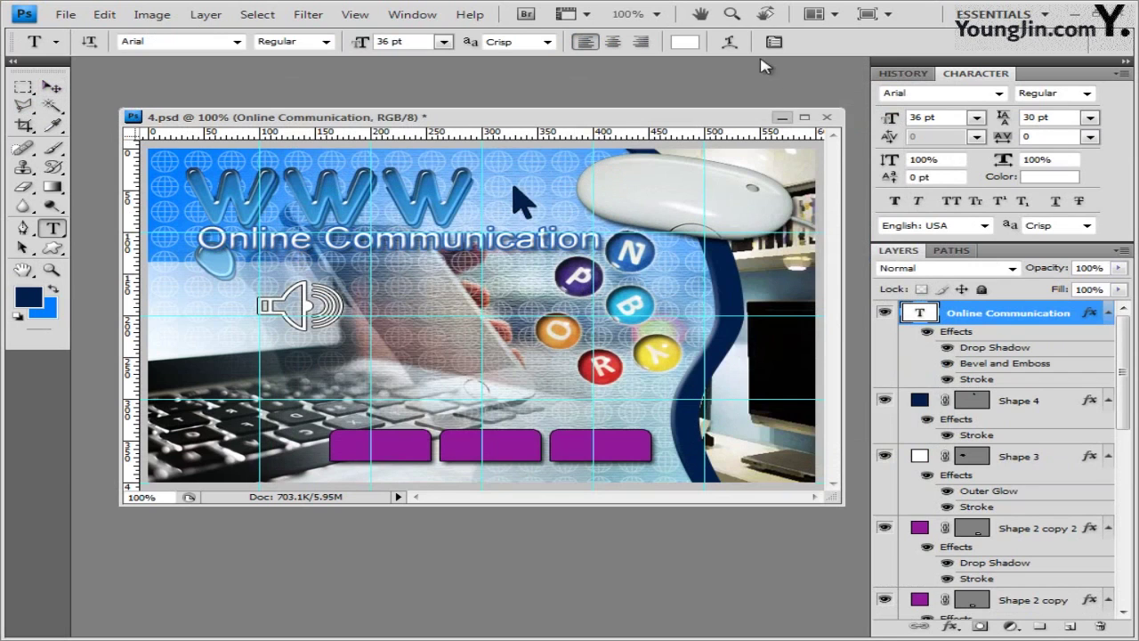
Warp the Online Communication text with the horizontal Flag style at +30% bend and move it about 30 px left.
click(730, 41)
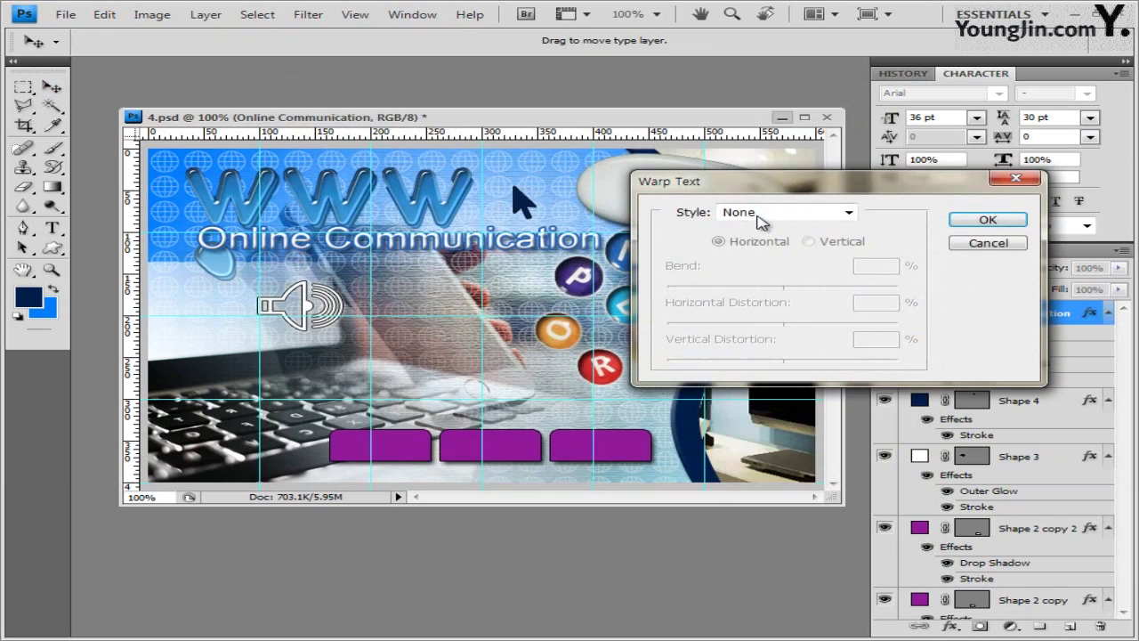
click(761, 220)
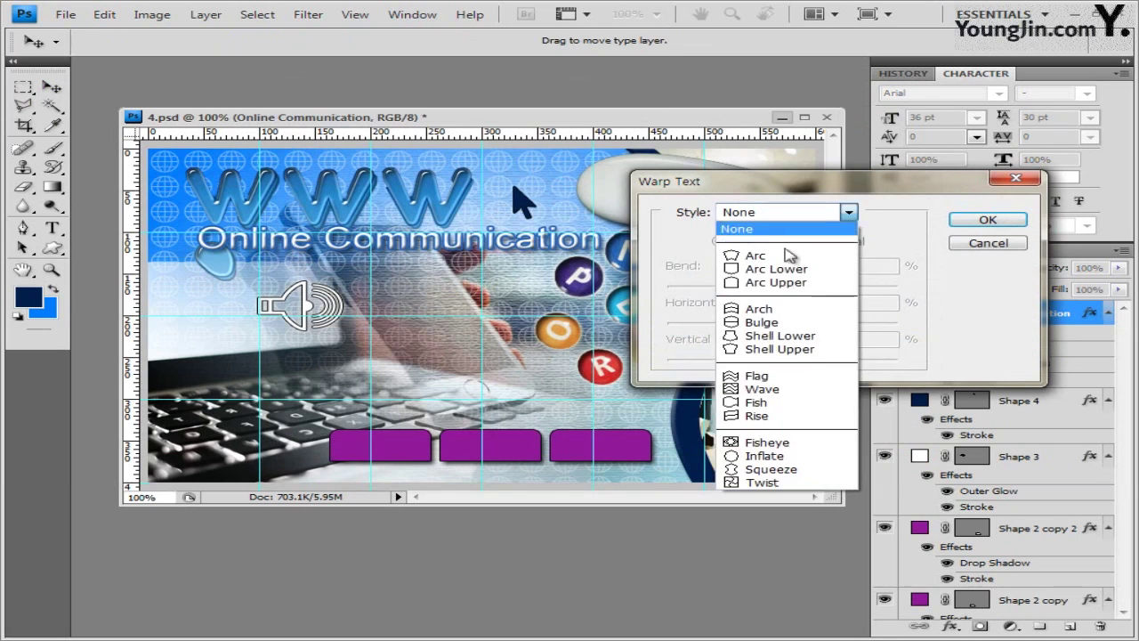
click(761, 359)
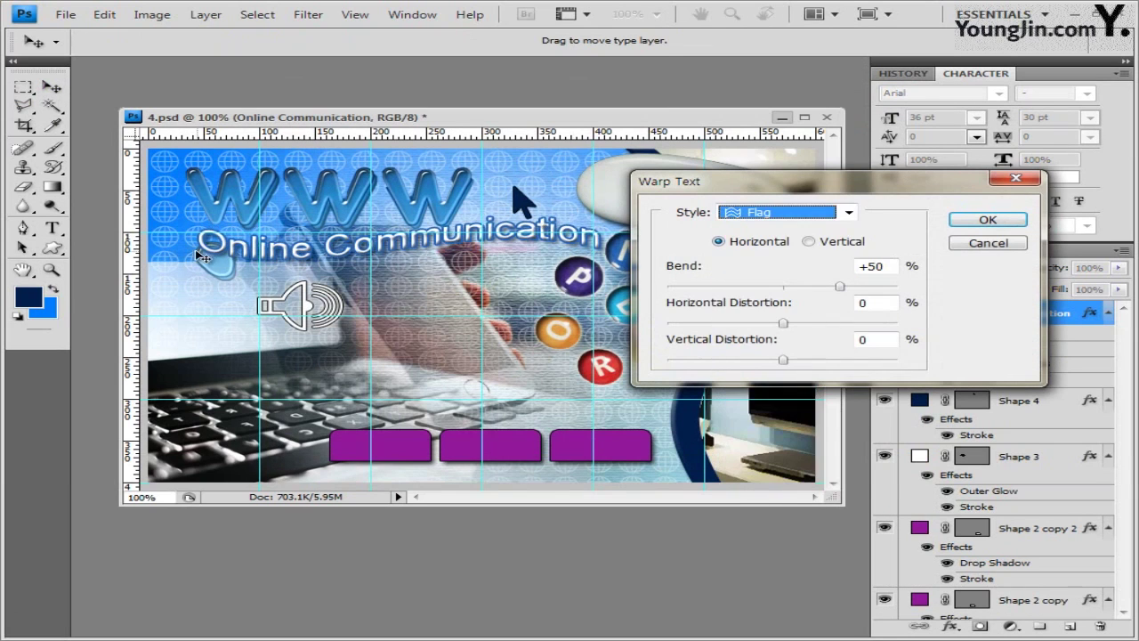
click(872, 267)
text(3)
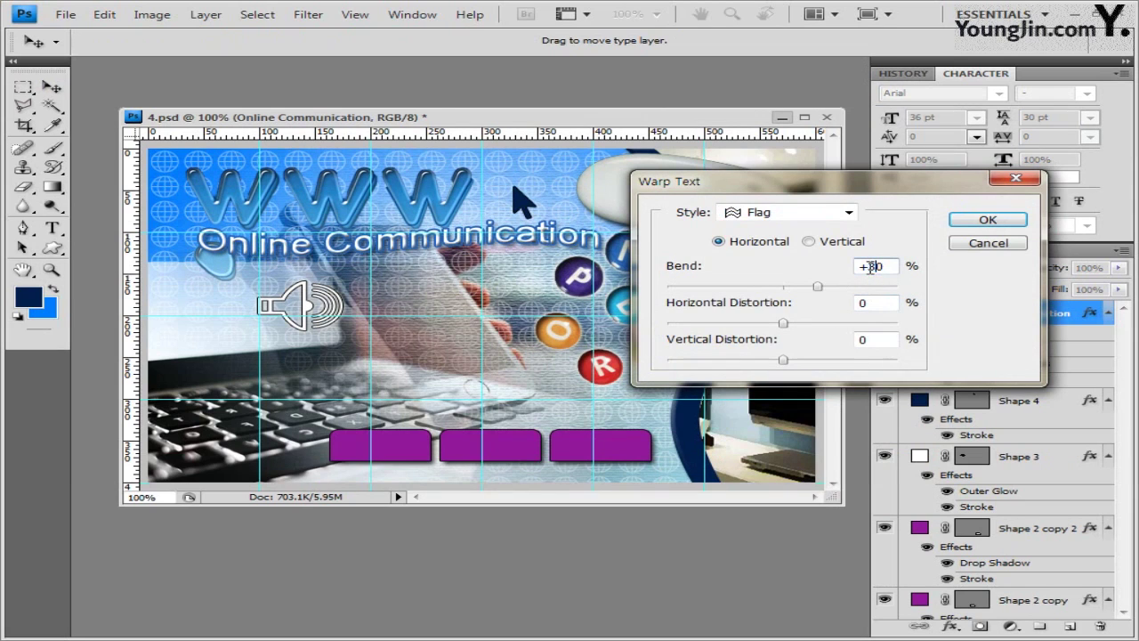
click(1014, 223)
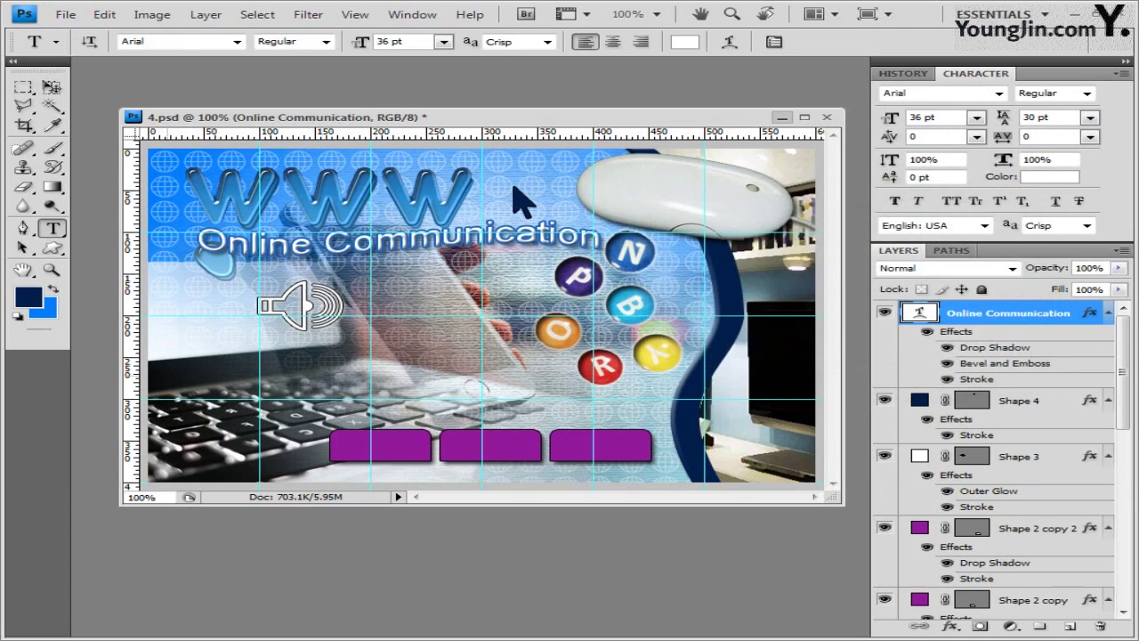
key(v)
drag(312, 252, 278, 249)
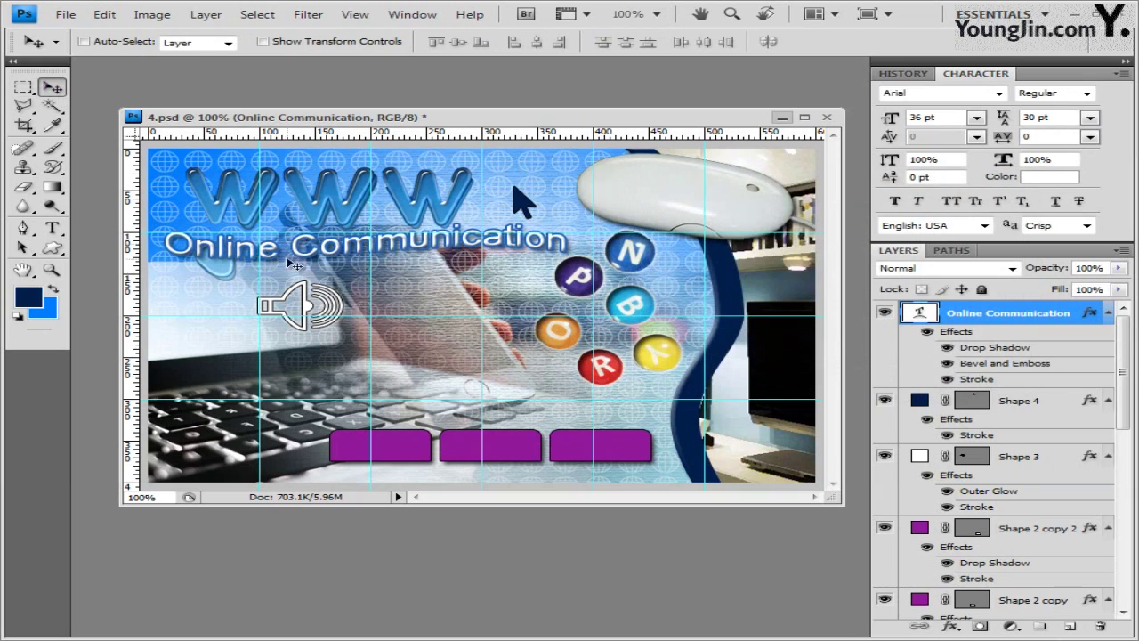
Add the white text "온라인용어" in the 궁서 font at 18 pt on the first purple button.
click(52, 228)
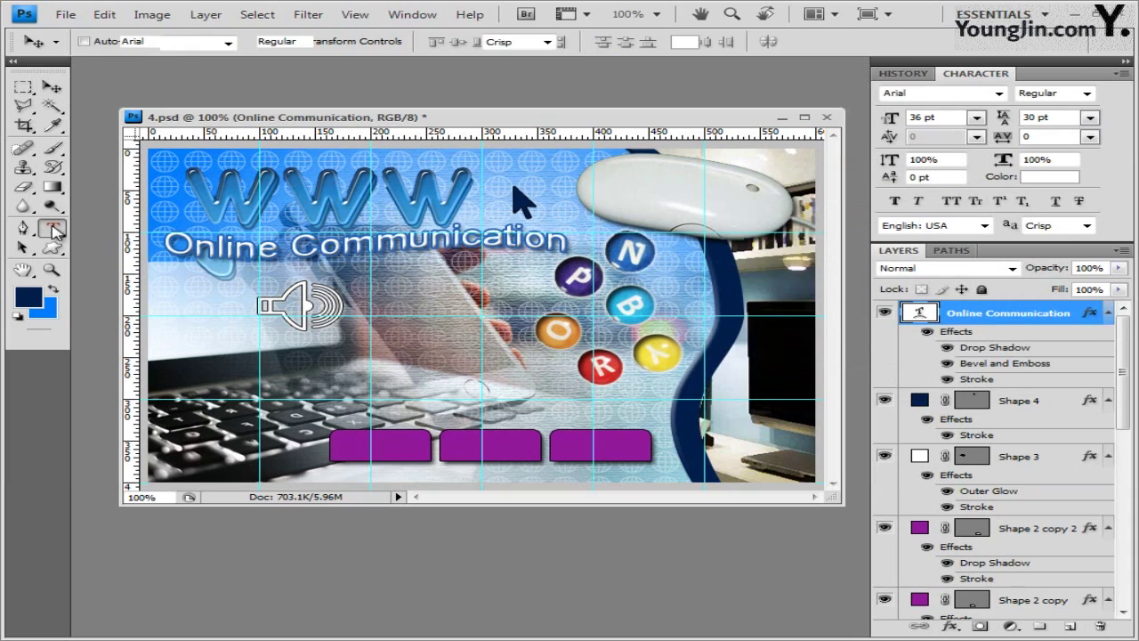
click(340, 448)
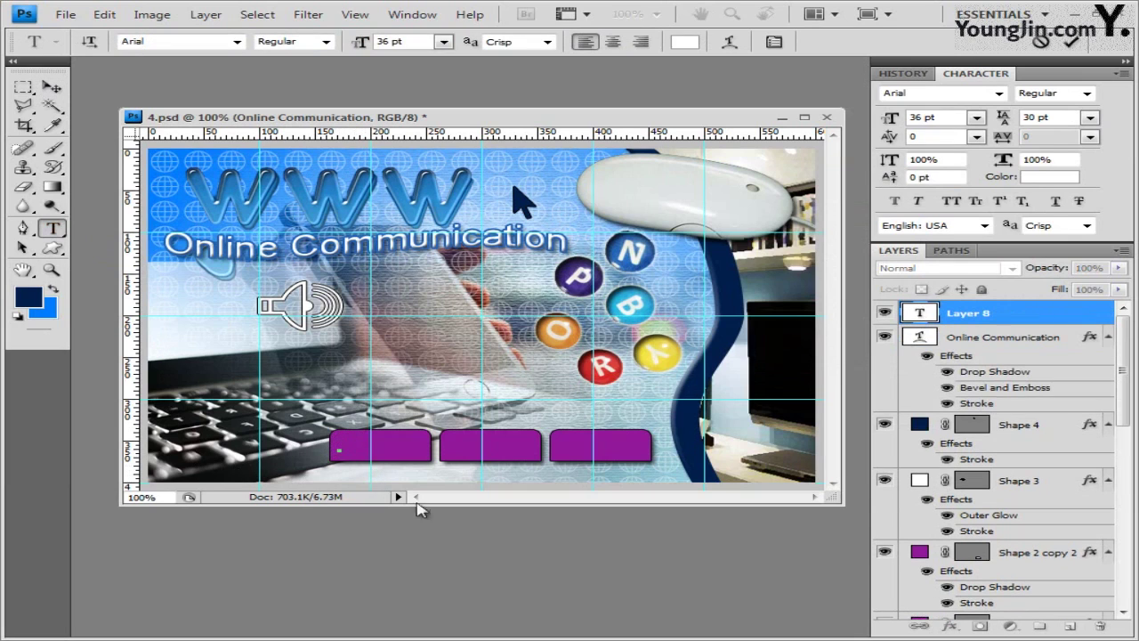
click(237, 42)
drag(466, 300, 467, 102)
click(238, 297)
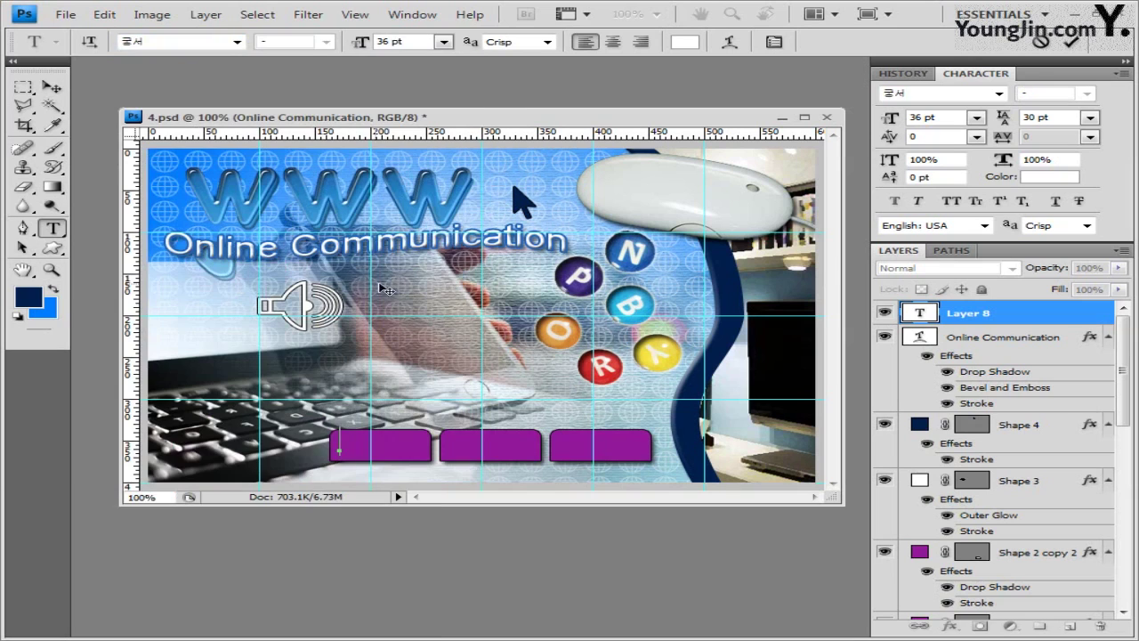
click(415, 39)
text(온라인 용어)
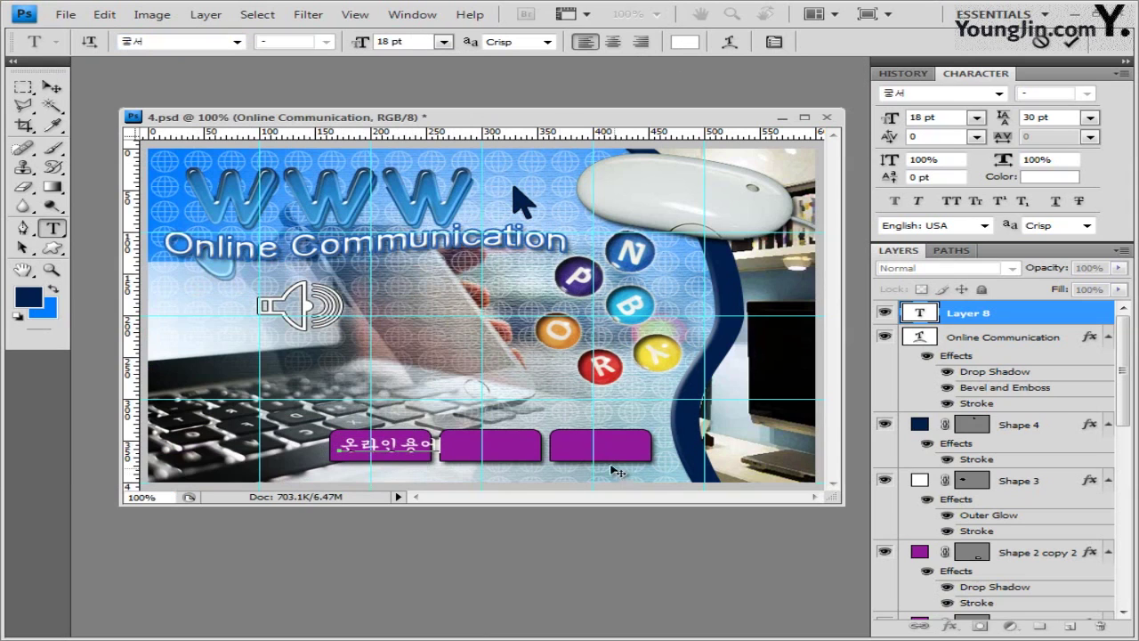
click(1004, 314)
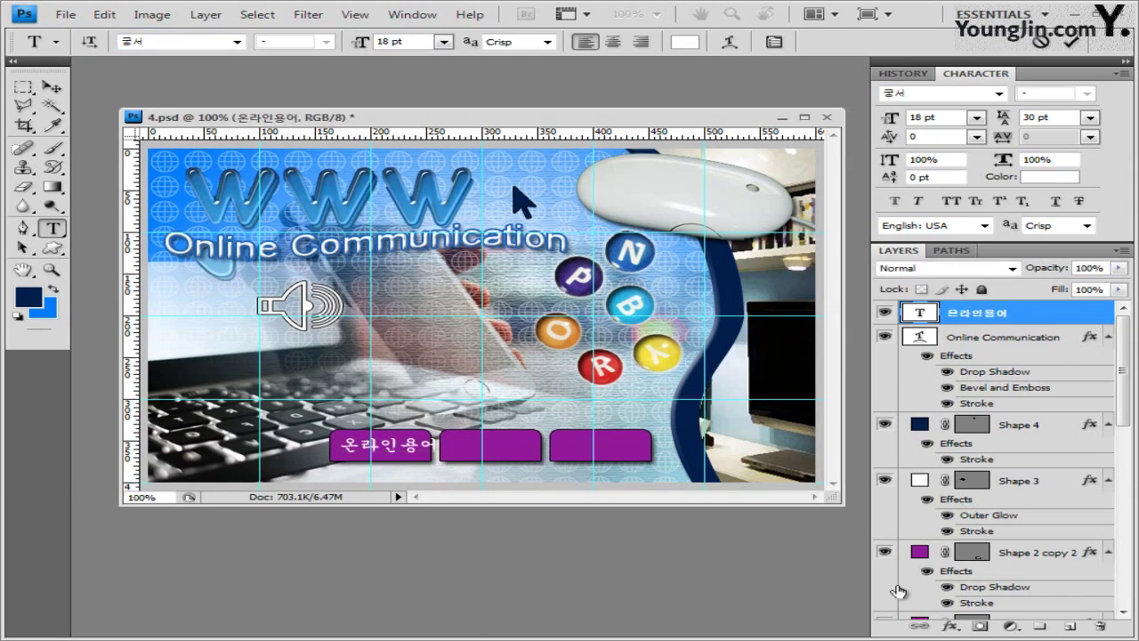
Give the 온라인용어 text a default Outer Glow and centre it on the first purple button.
click(951, 627)
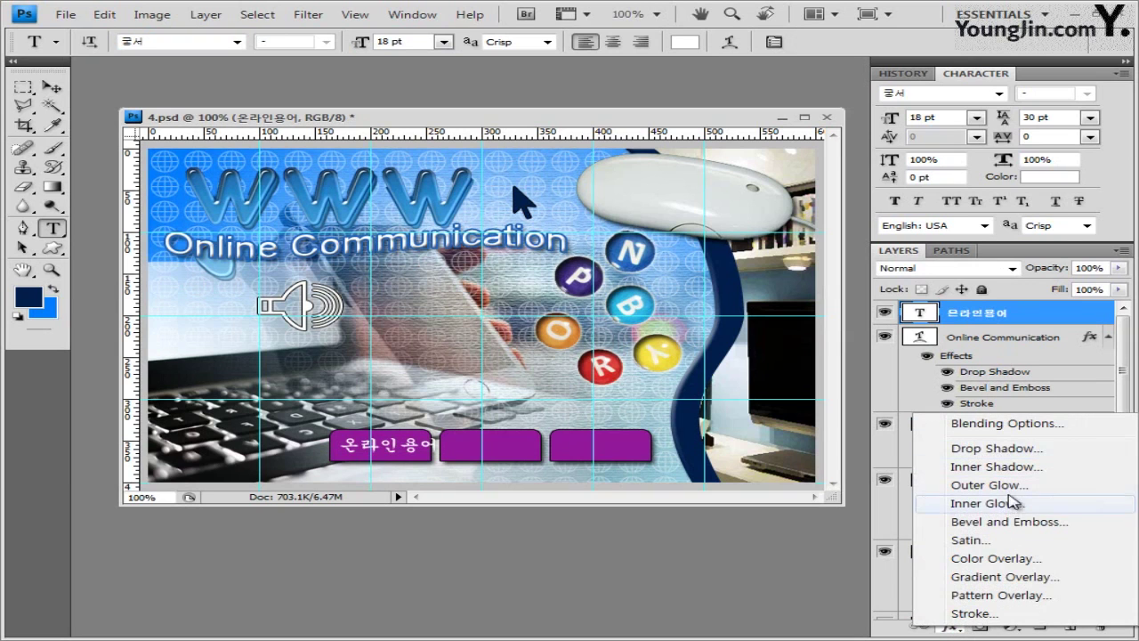
click(988, 485)
click(870, 125)
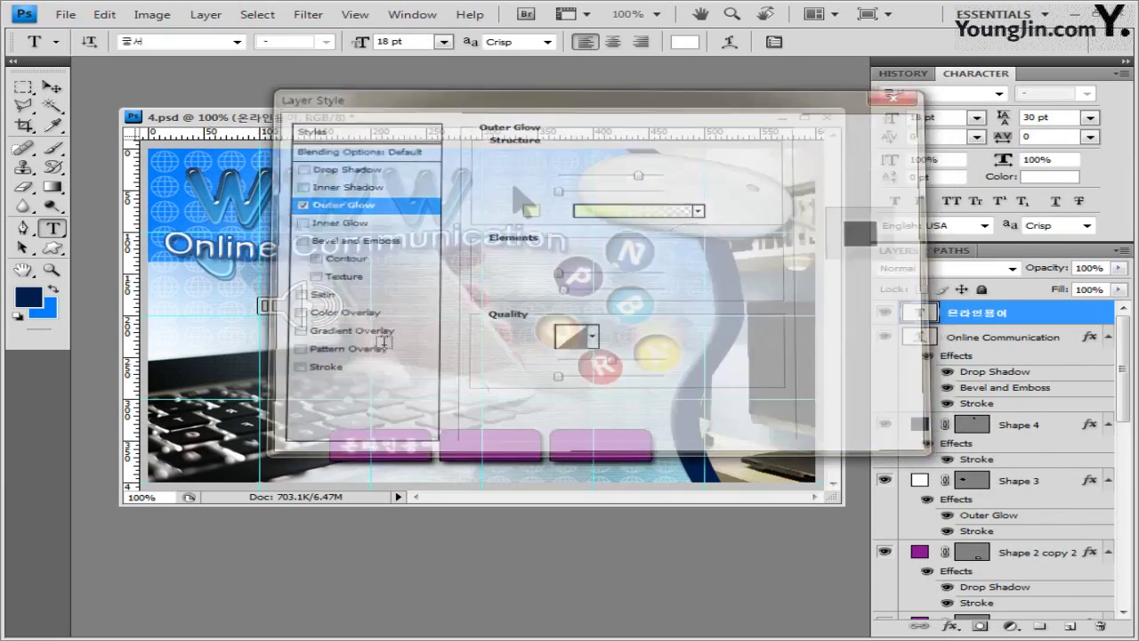
click(53, 88)
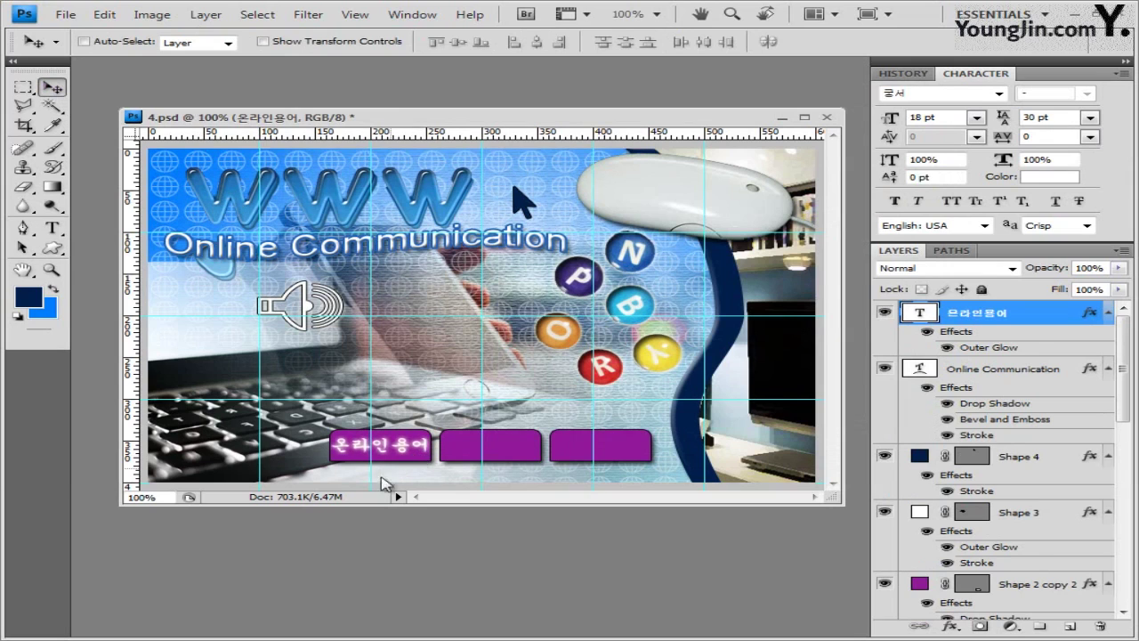
Duplicate the 온라인용어 label onto the second and third purple buttons and change the copies to "소프트웨어" and "커뮤니티".
drag(407, 452, 520, 451)
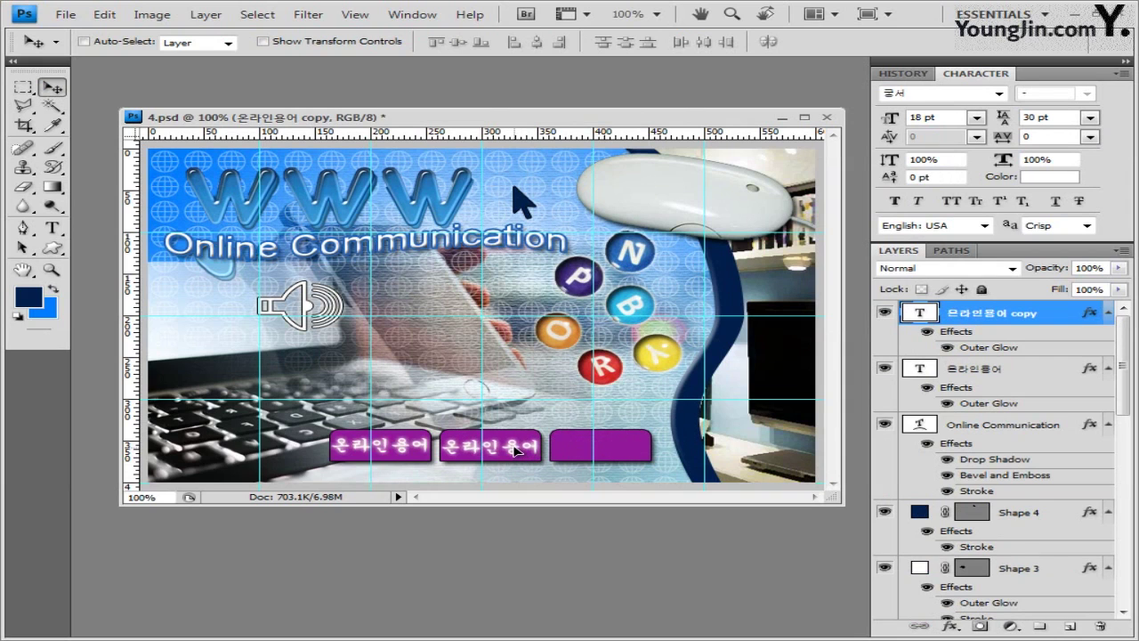
key(Left)
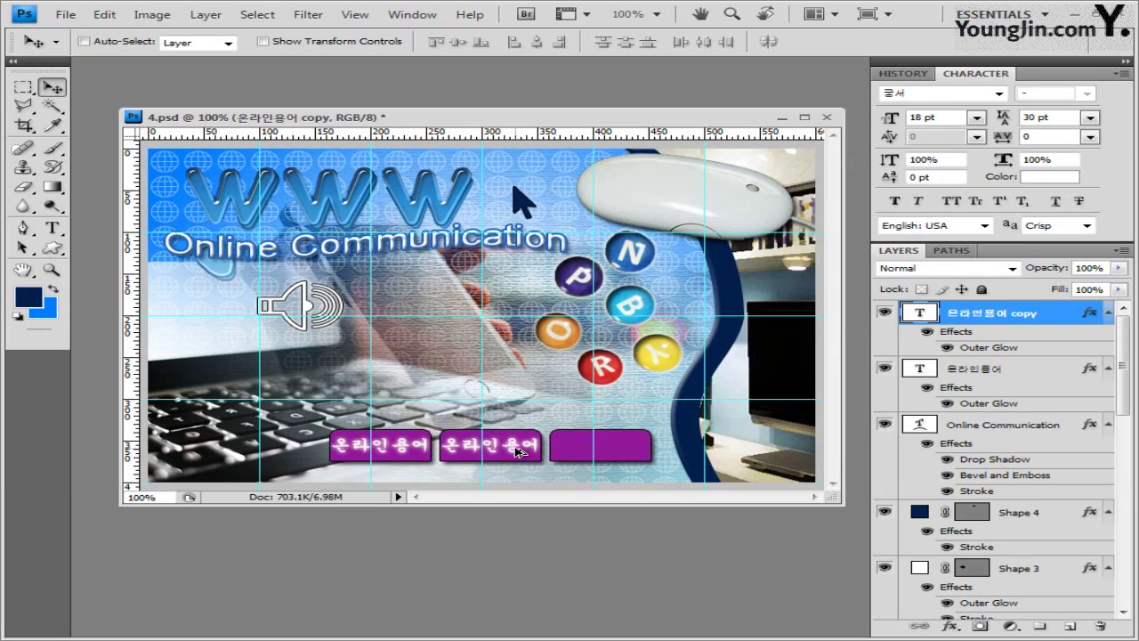
drag(547, 452, 657, 452)
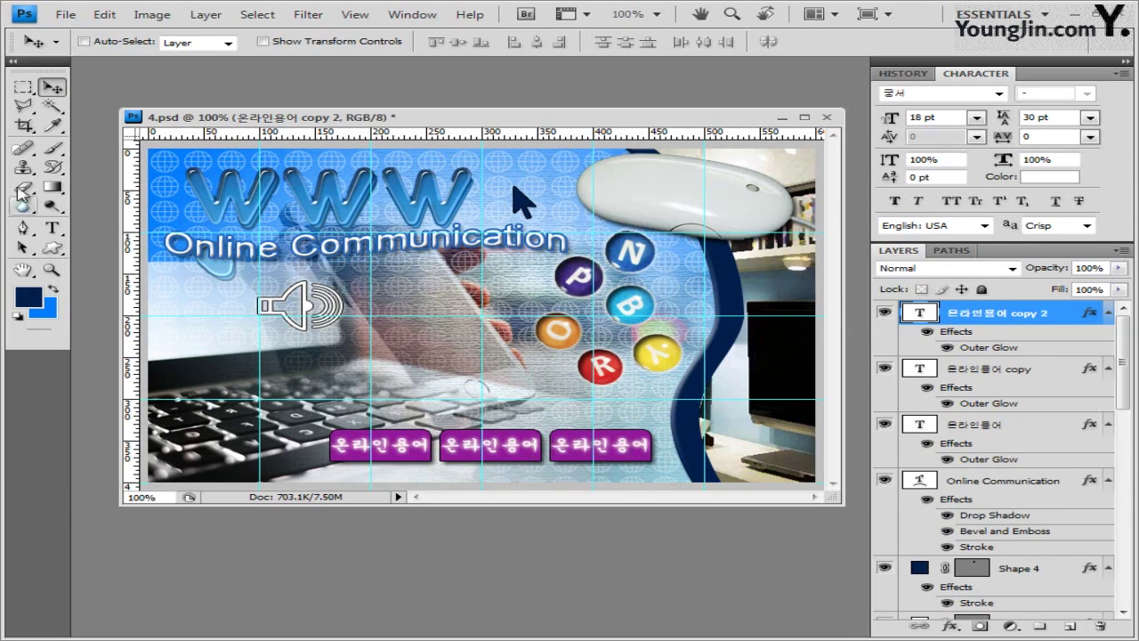
click(55, 229)
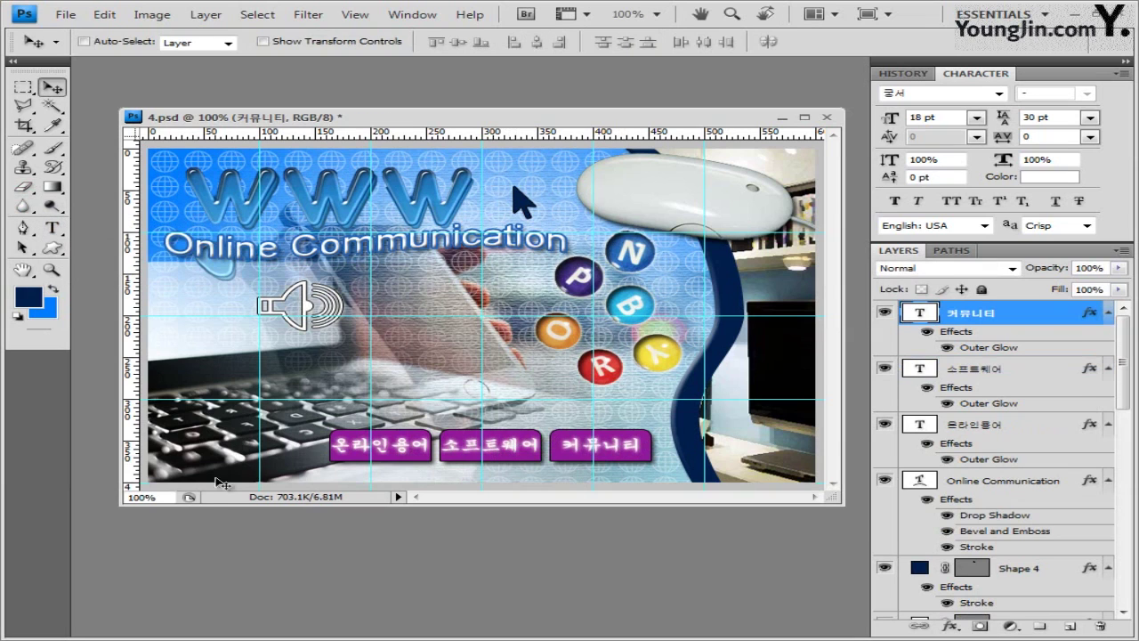
Start a new text line just above the first purple button and set its font to Arial Bold, 24 pt.
click(52, 227)
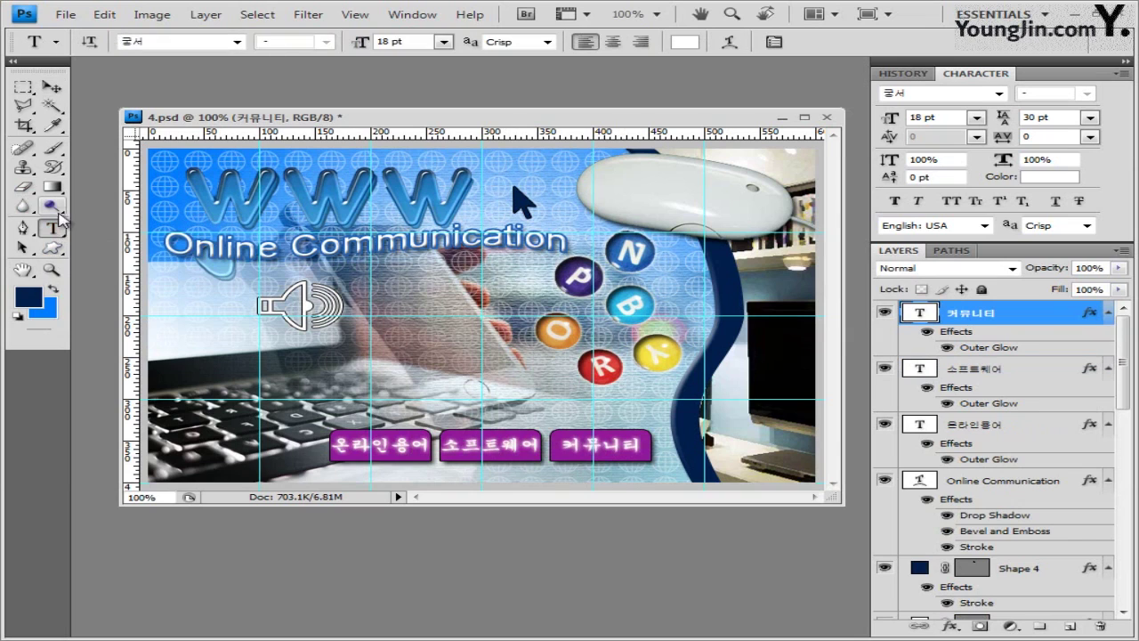
click(336, 415)
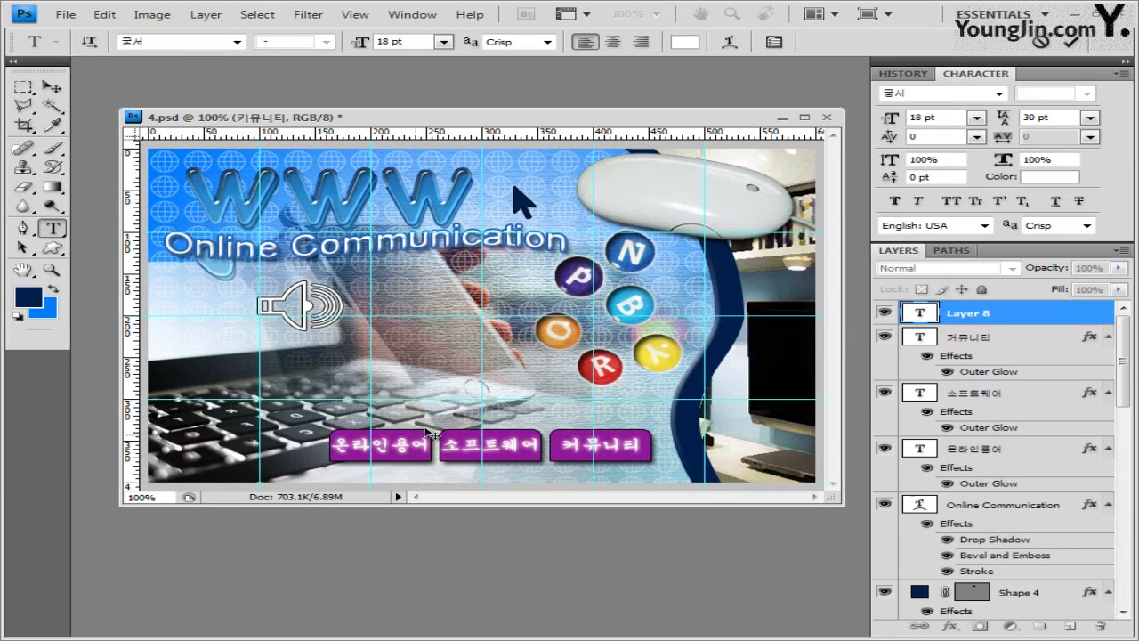
click(237, 42)
drag(463, 152, 468, 260)
click(290, 416)
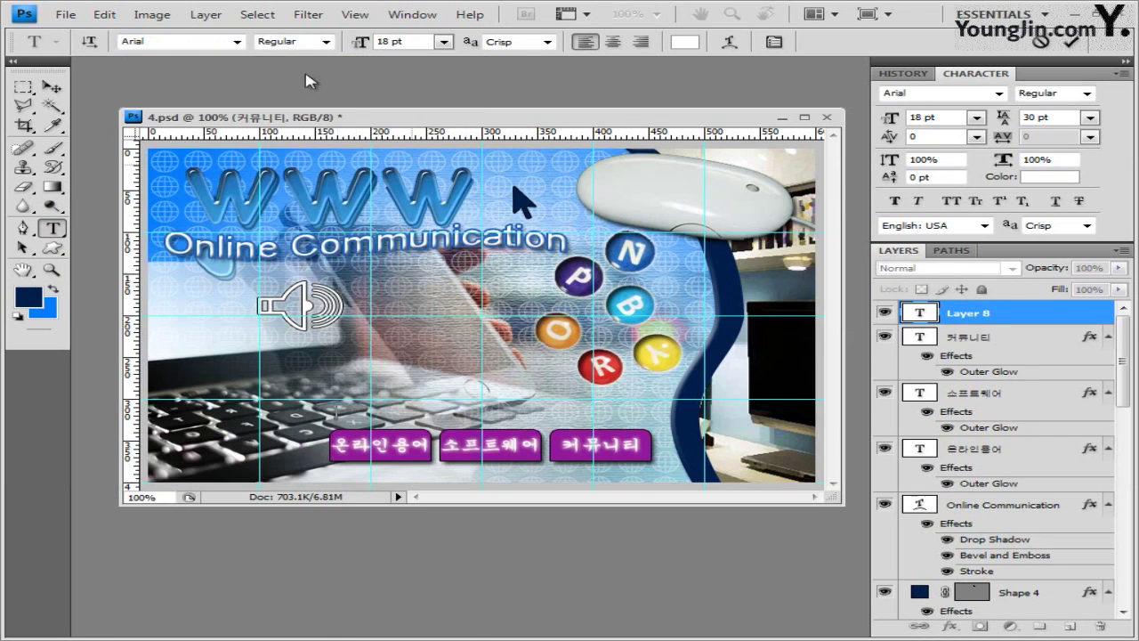
click(325, 42)
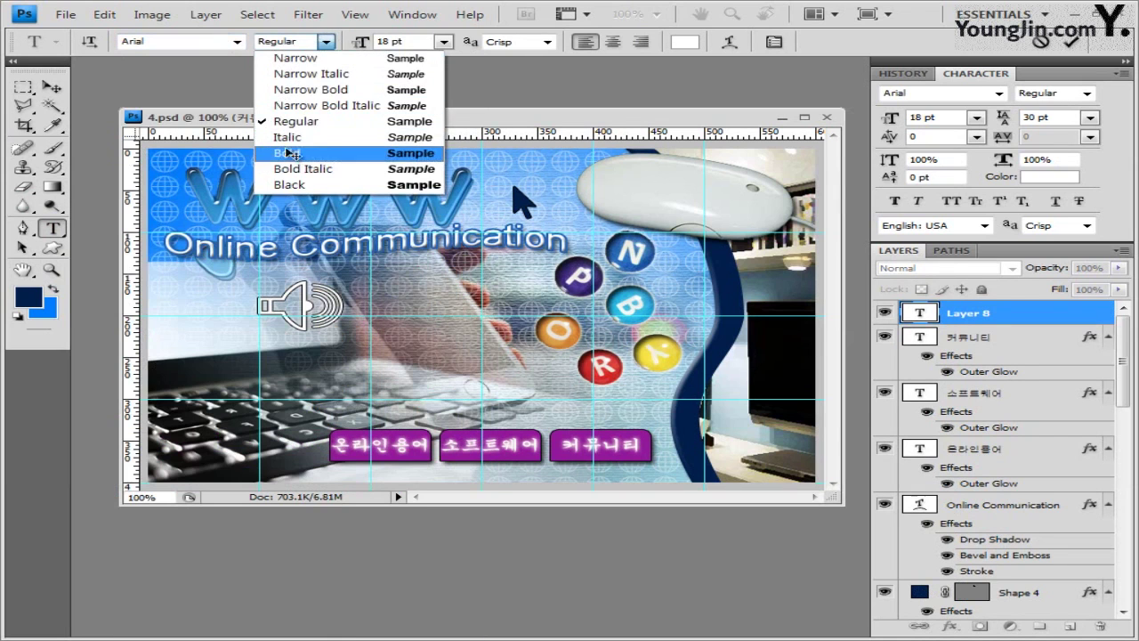
click(294, 155)
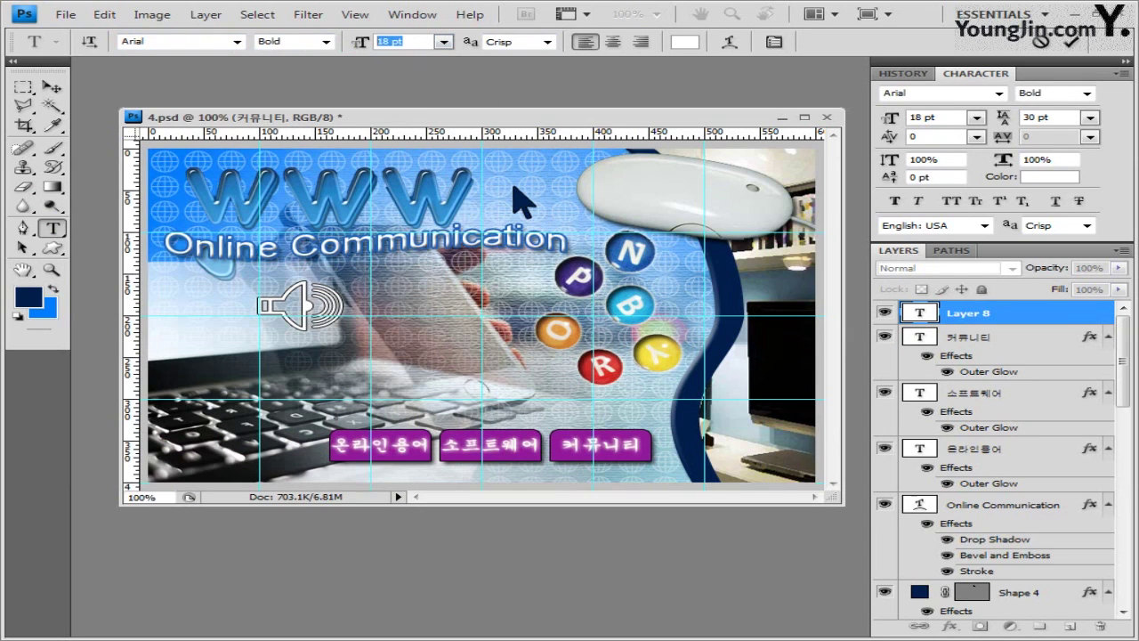
text(24)
Set the new text's color to #7c115d, enter "Homepage" and commit the text.
click(684, 42)
click(686, 459)
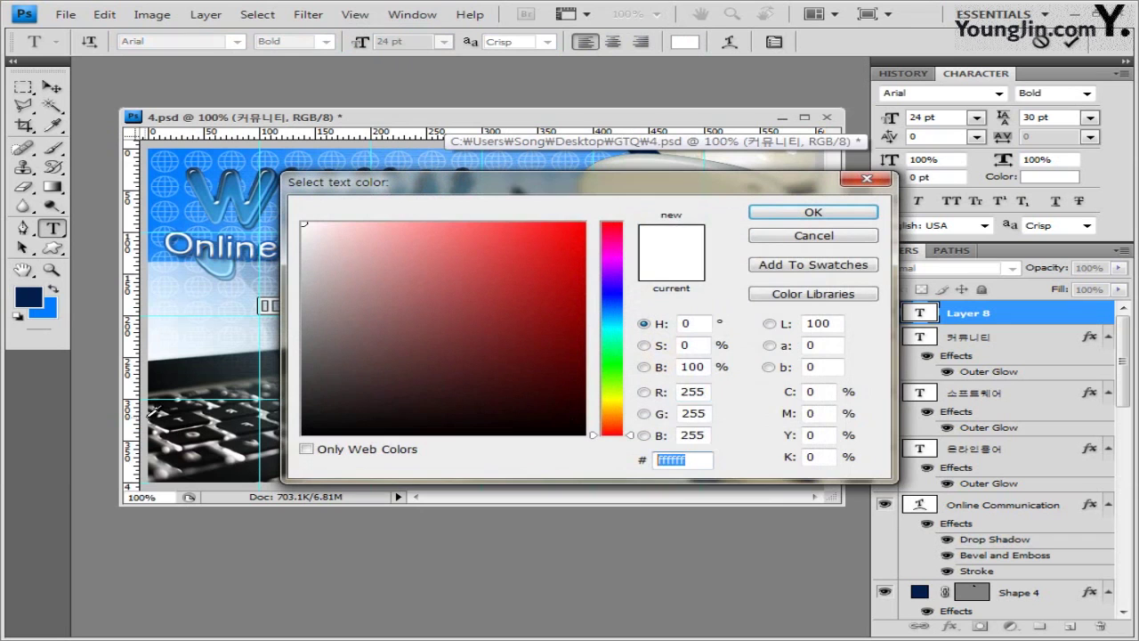
text(7c1)
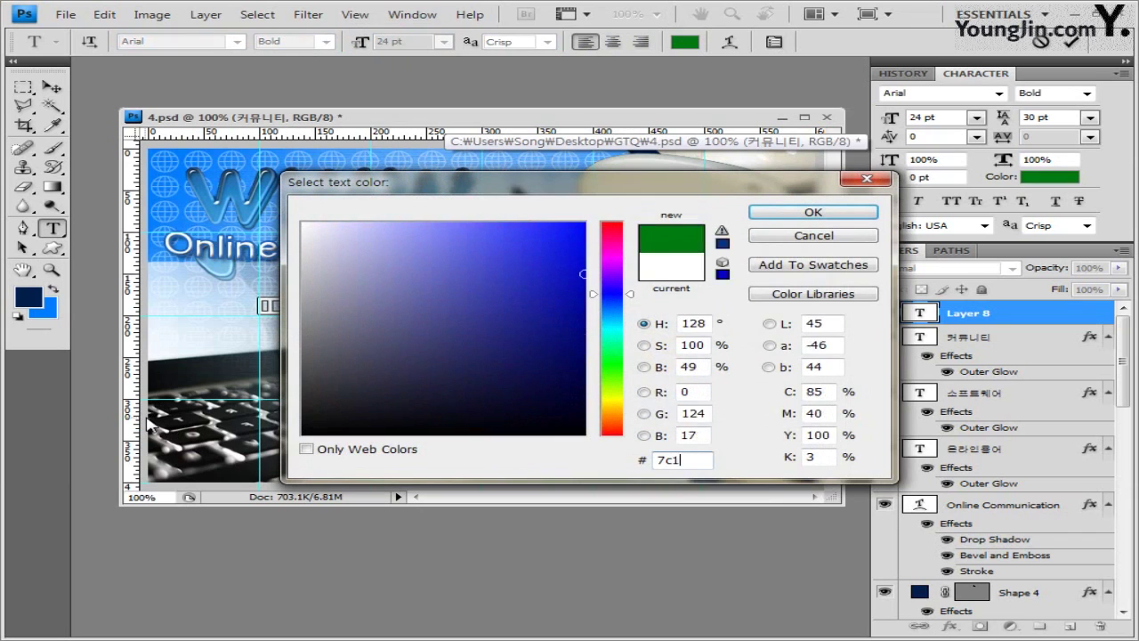
text(15d)
key(Return)
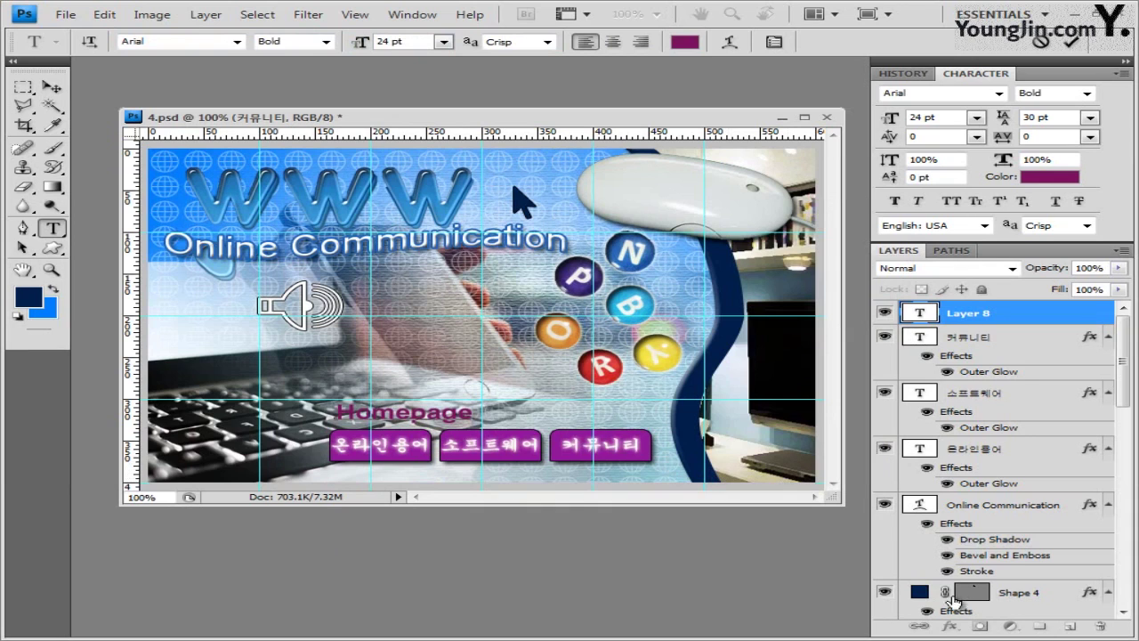
click(997, 317)
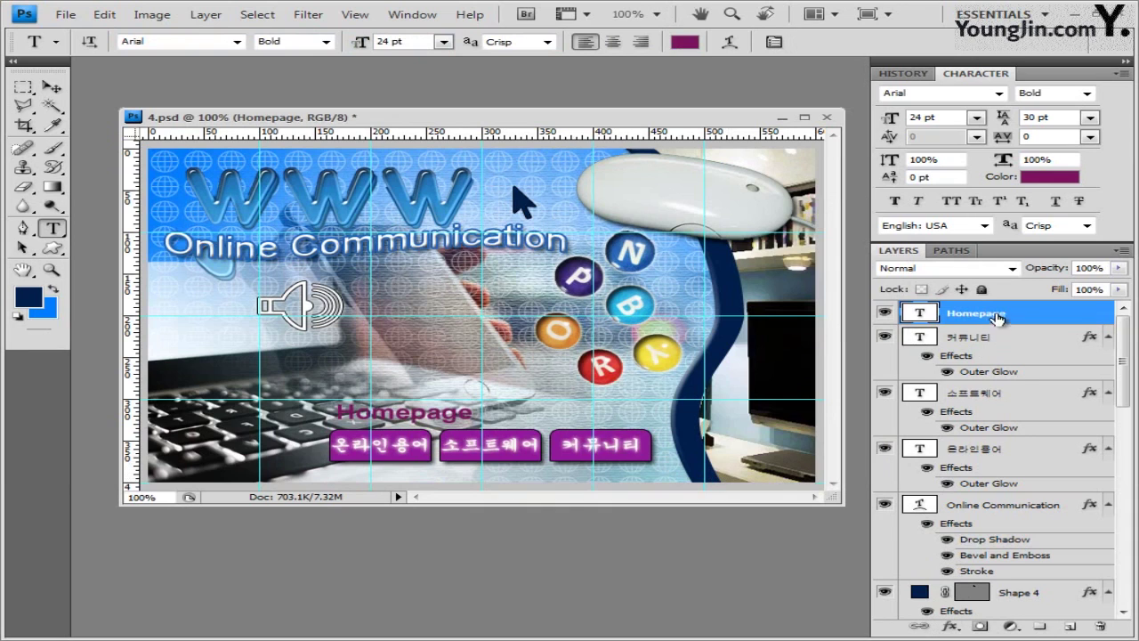
Give the Homepage text a 2 px white (#ffffff) outside Stroke and a default Drop Shadow.
click(951, 626)
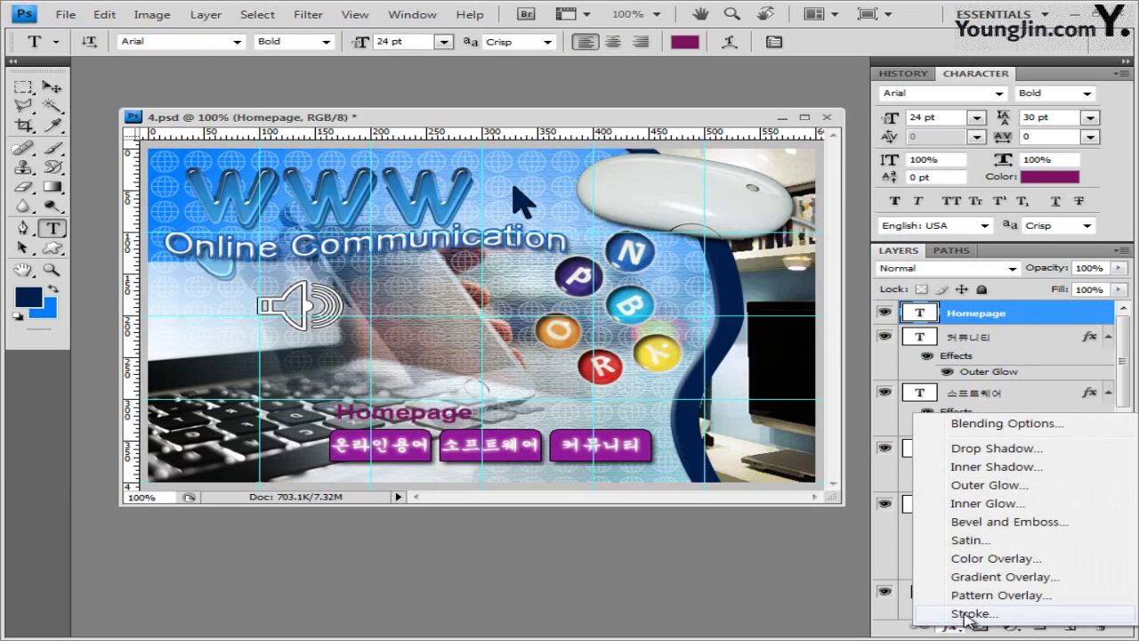
click(968, 614)
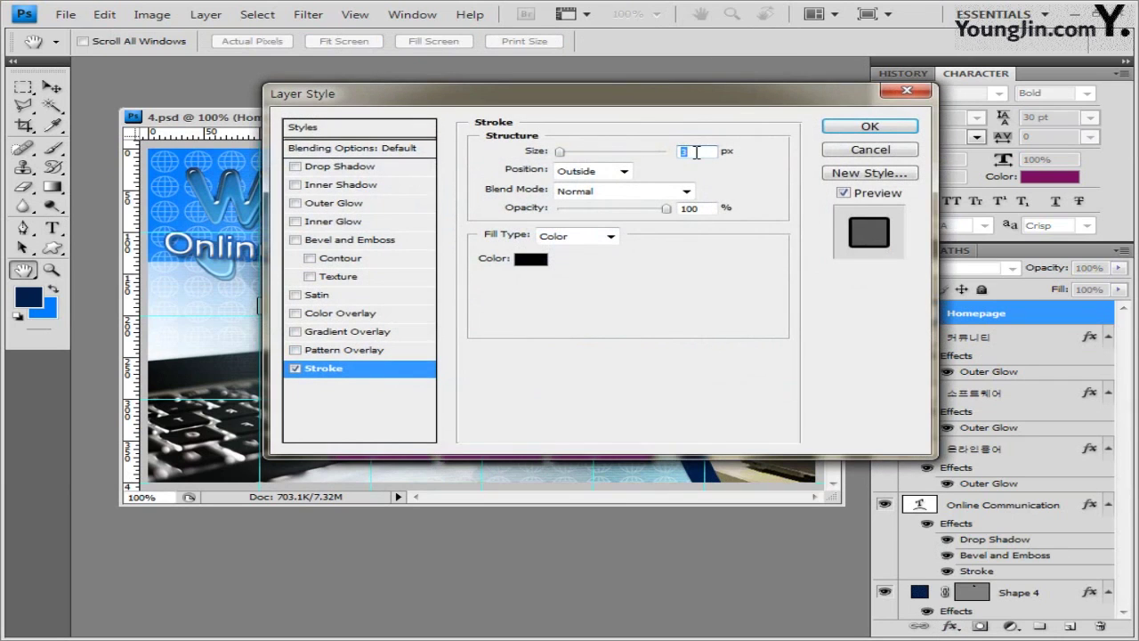
text(2)
click(533, 259)
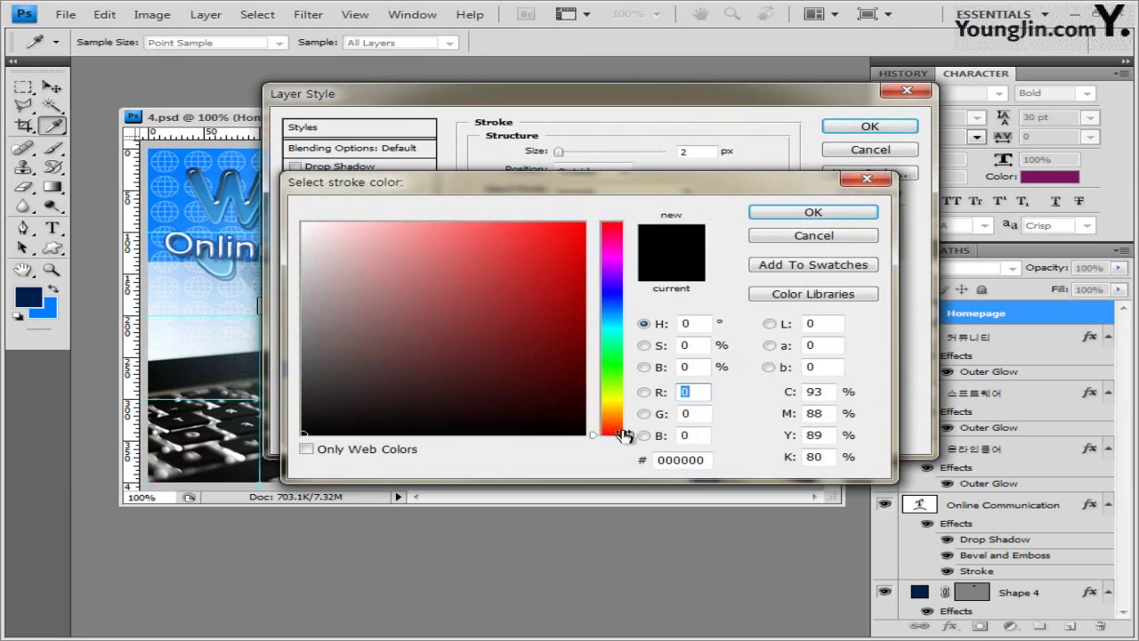
click(304, 225)
click(682, 459)
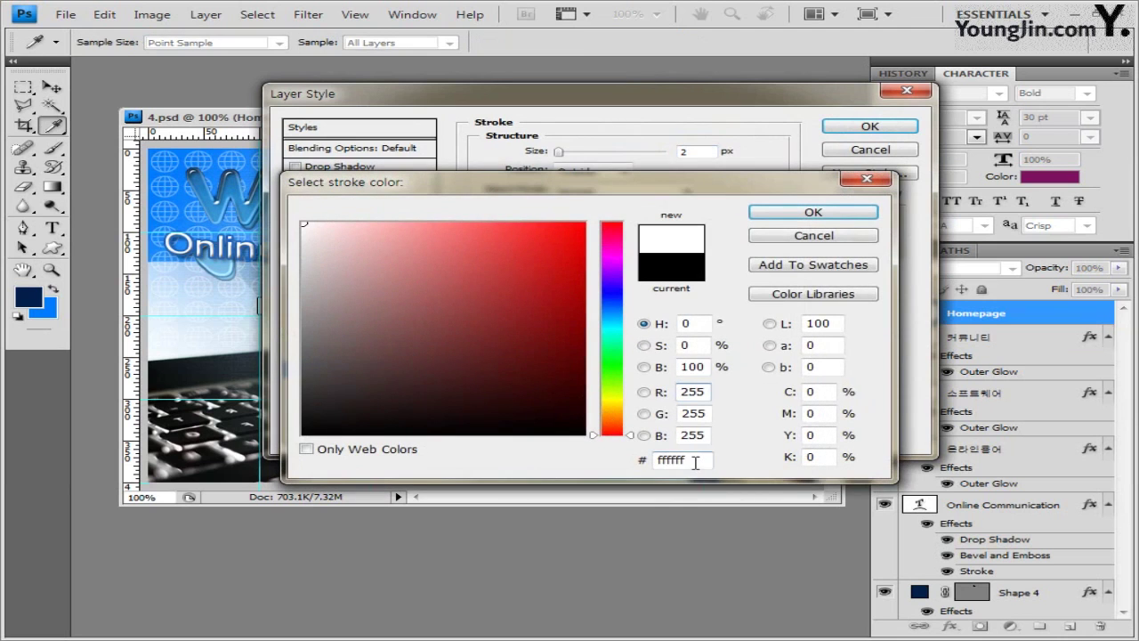
click(820, 220)
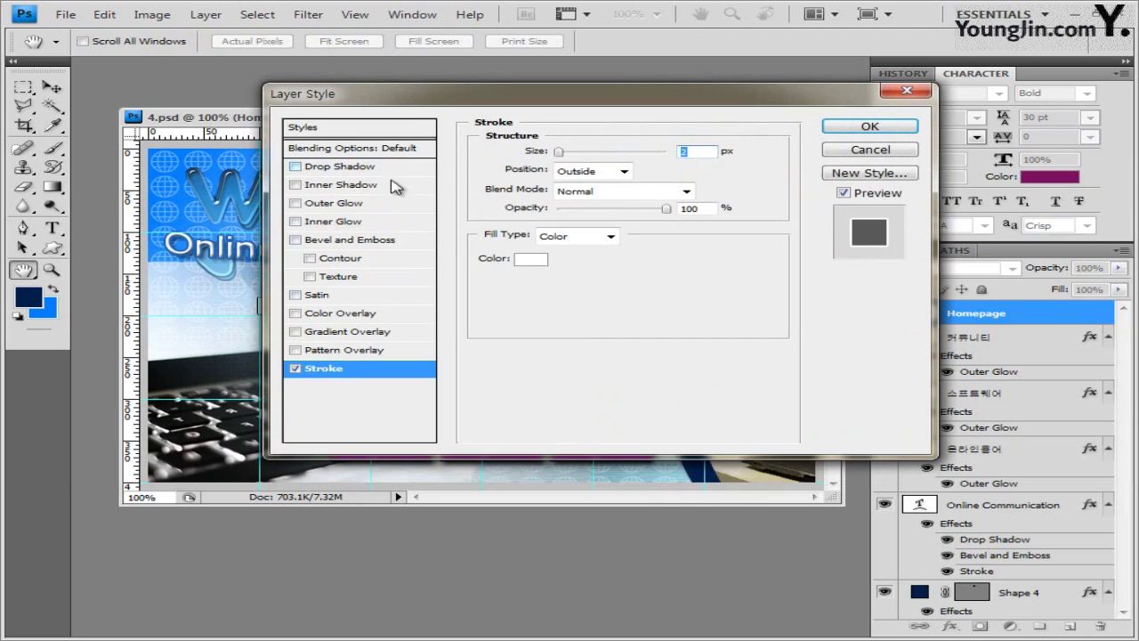
click(378, 167)
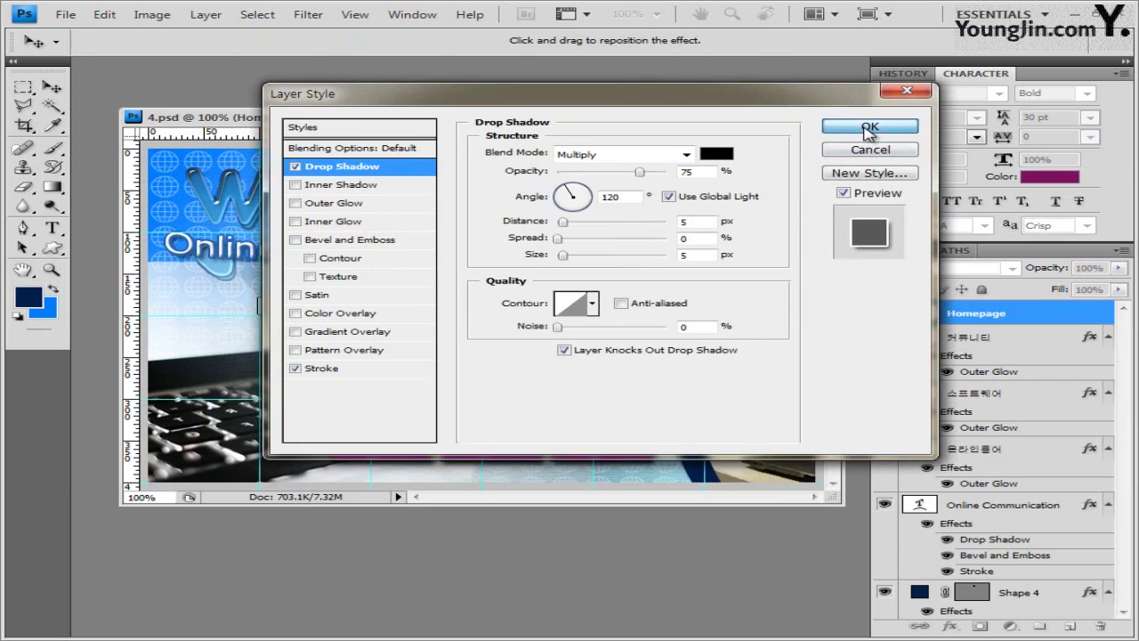
click(869, 129)
Nudge the Homepage text about 7 px left and 3 px up to line it up with the first purple button's left edge.
click(51, 87)
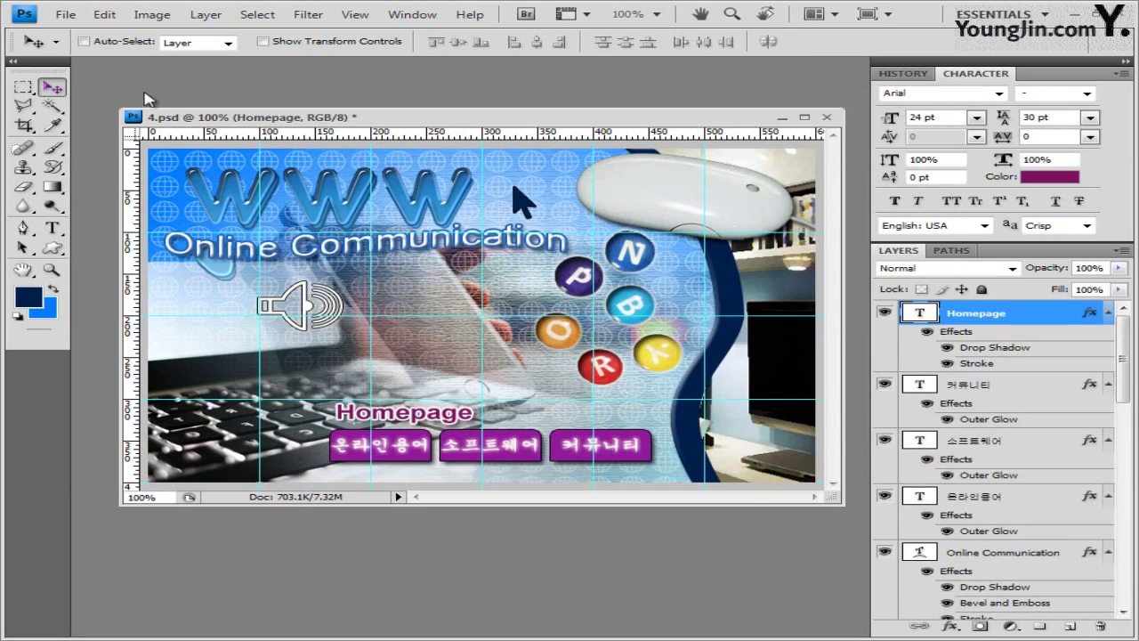
key(Left)
key(Left)
key(Left)
key(Left)
key(Left)
key(Left)
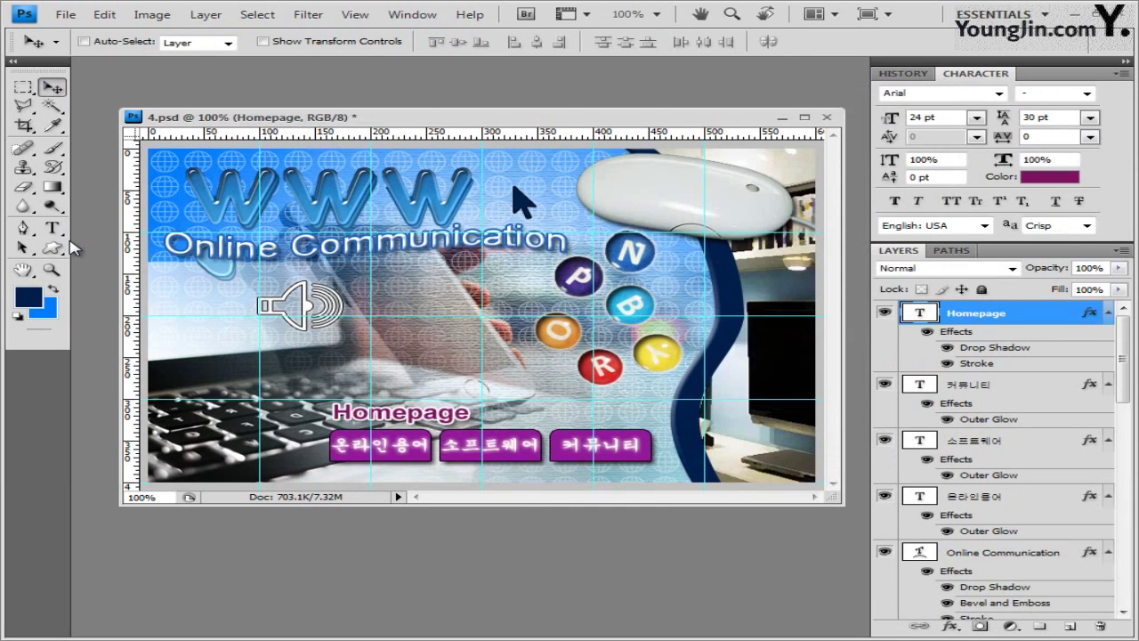
key(Up)
key(Up)
key(Up)
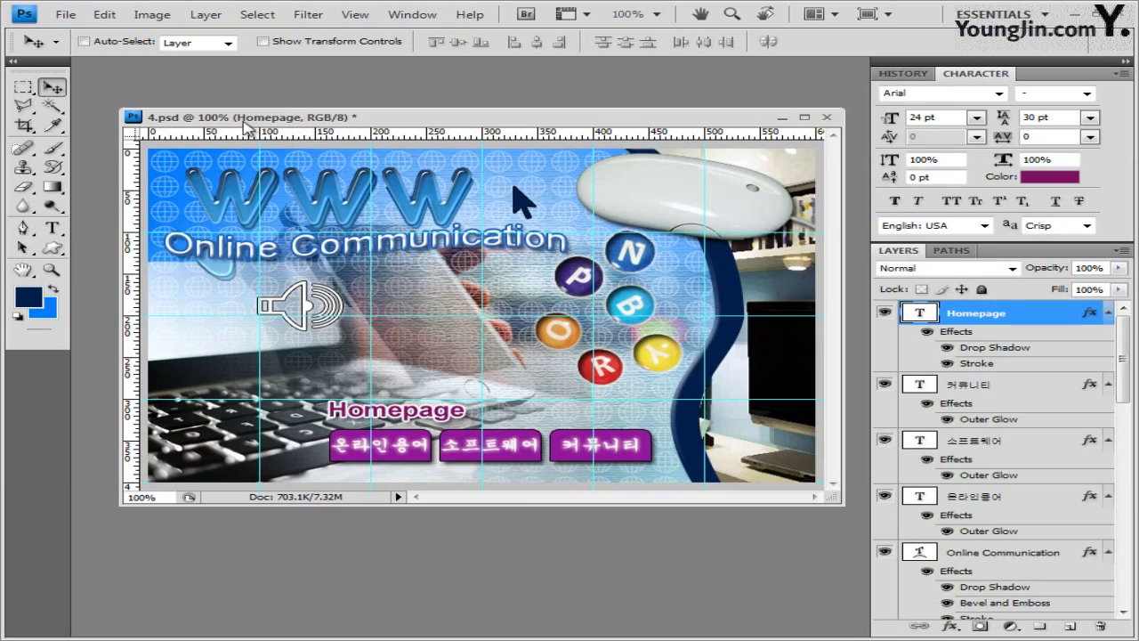
Add the text "Good User" in Arial Bold, 15 pt, color #2988cc, on the pale laptop screen below the speaker icon.
click(52, 228)
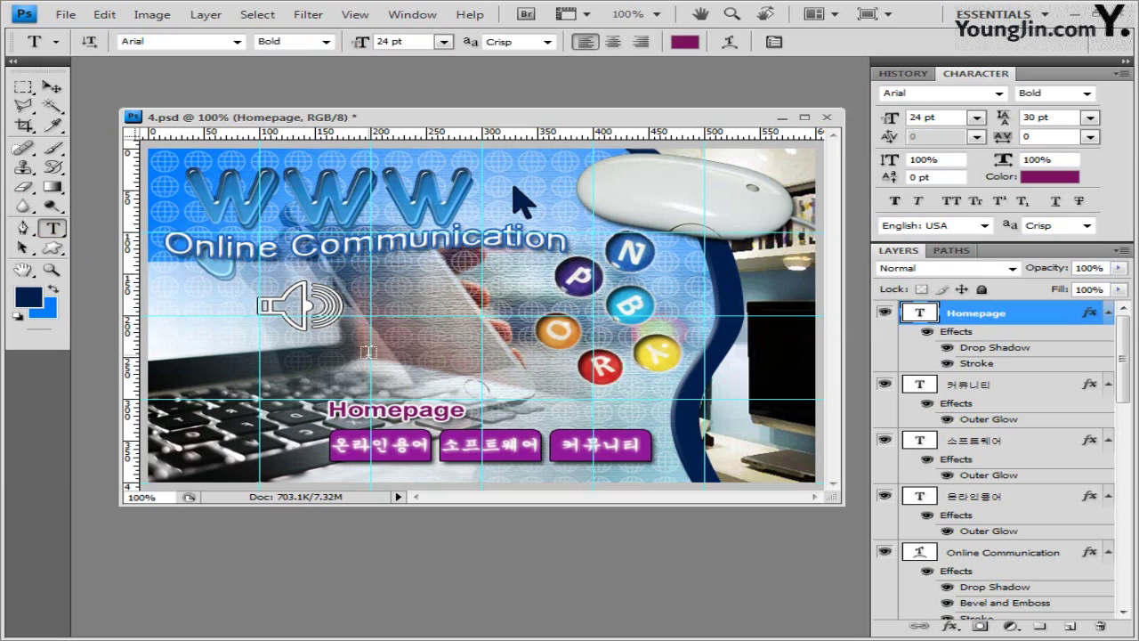
click(200, 346)
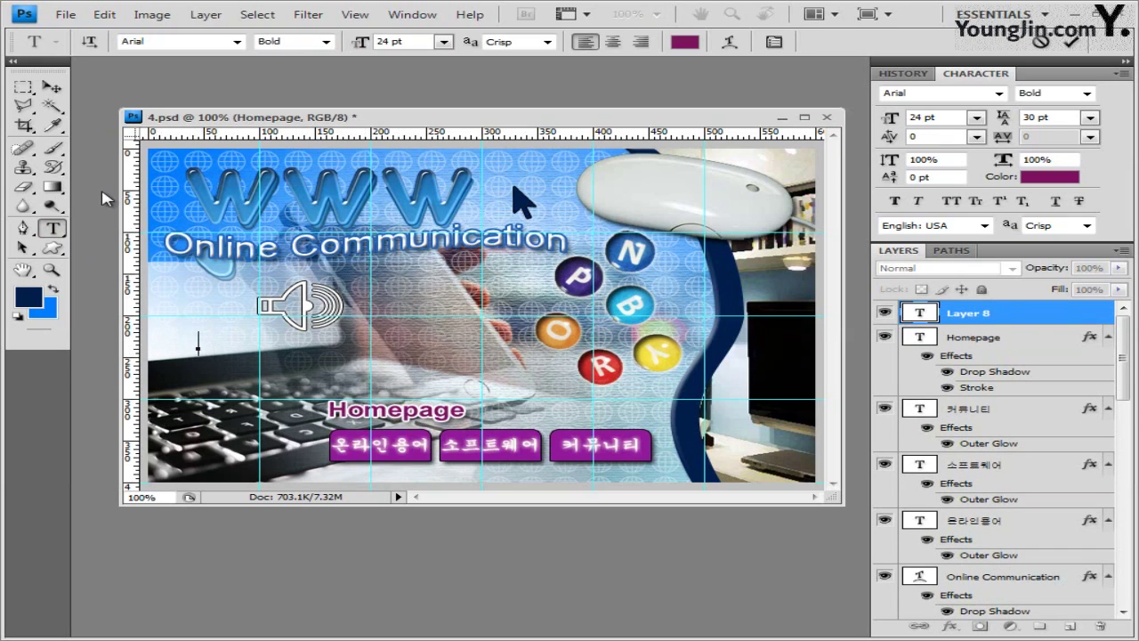
click(313, 43)
key(Tab)
click(685, 42)
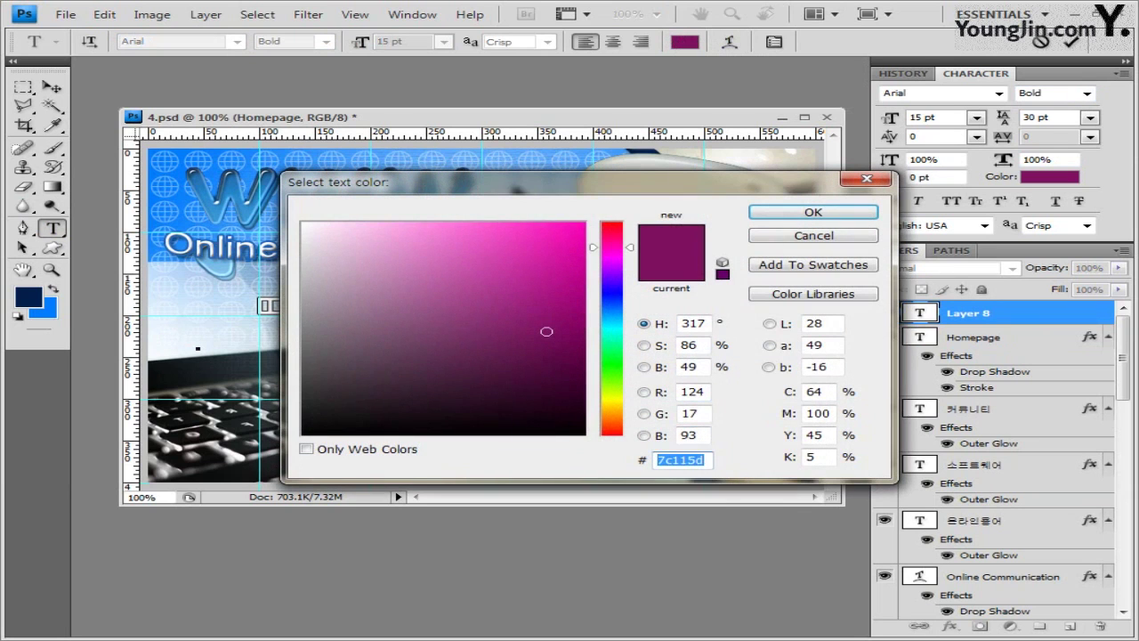
text(2988cc)
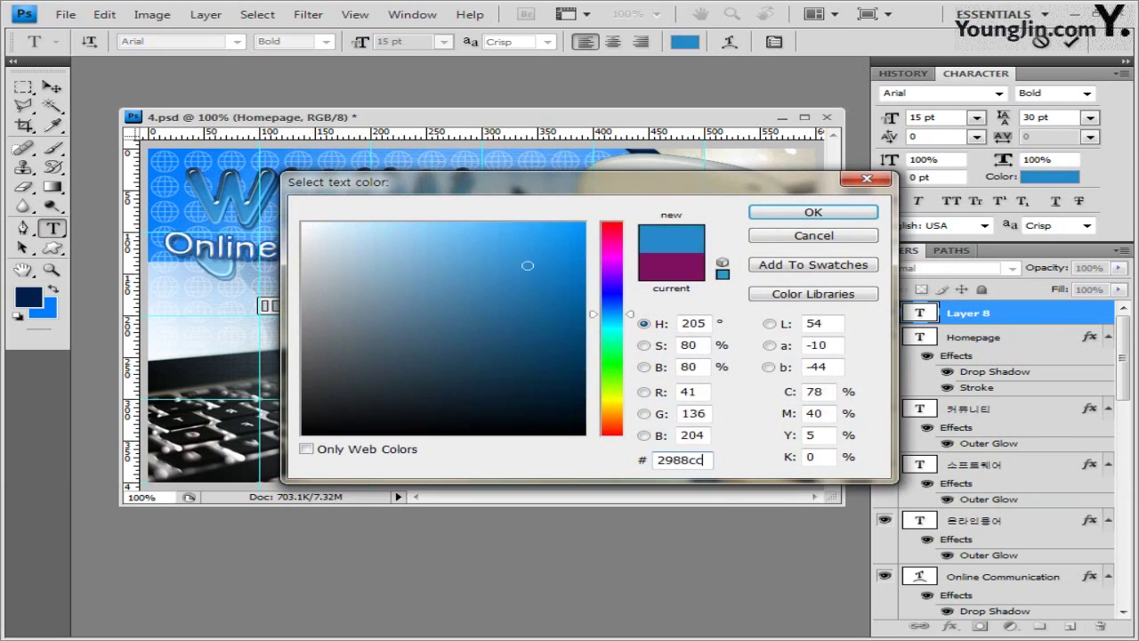
key(Return)
text(Good User)
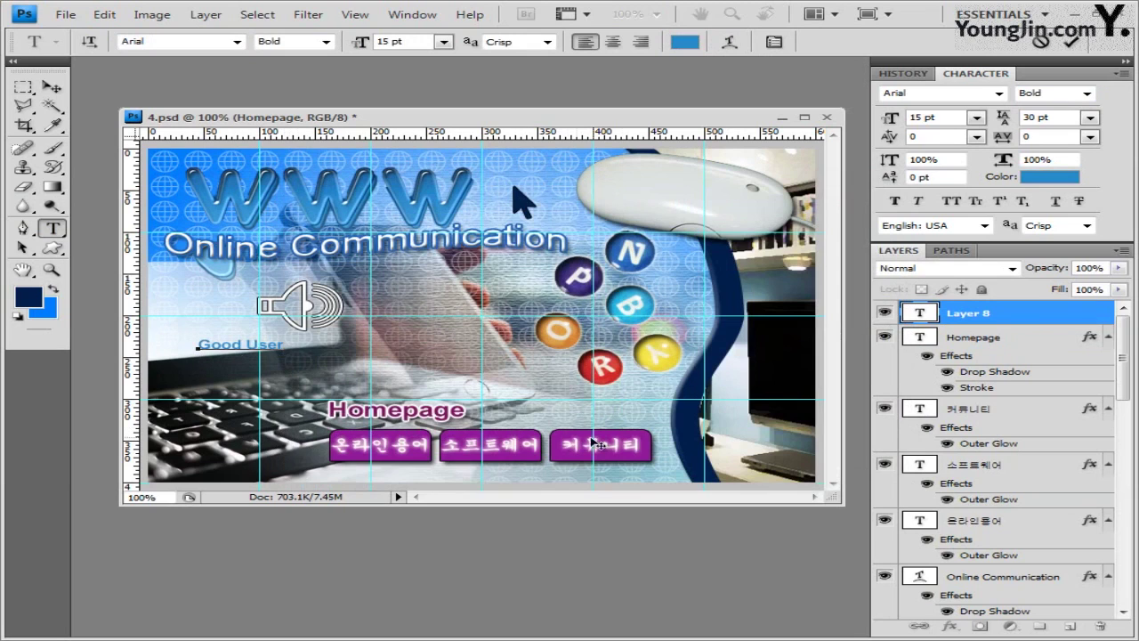
click(988, 312)
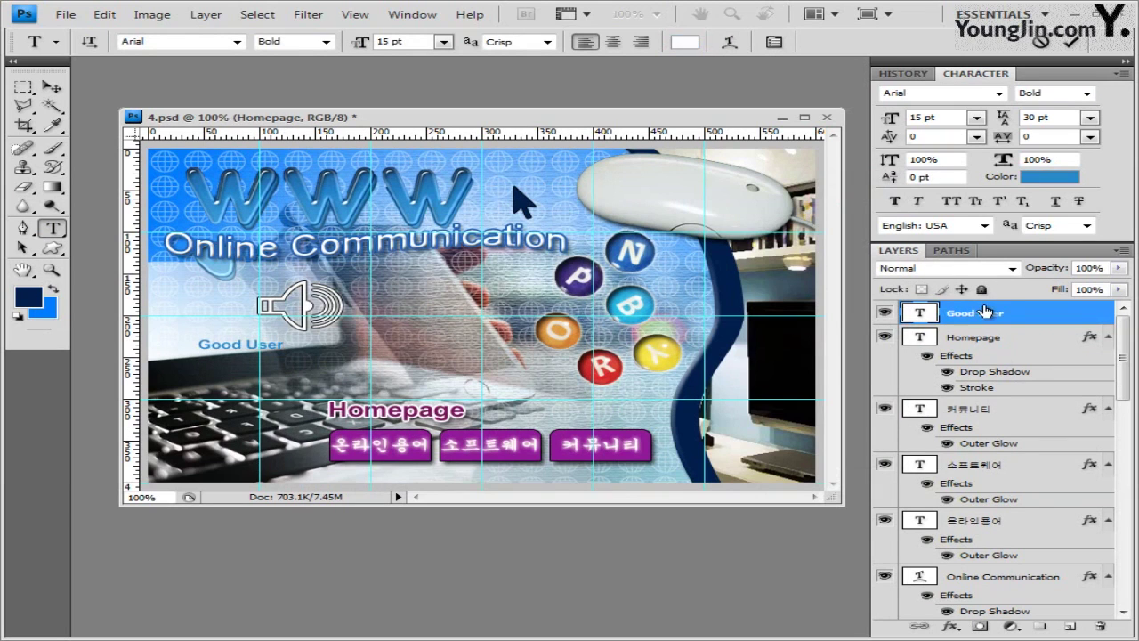
Give the Good User text a 2 px white (#ffffff) outside Stroke.
click(954, 630)
click(656, 374)
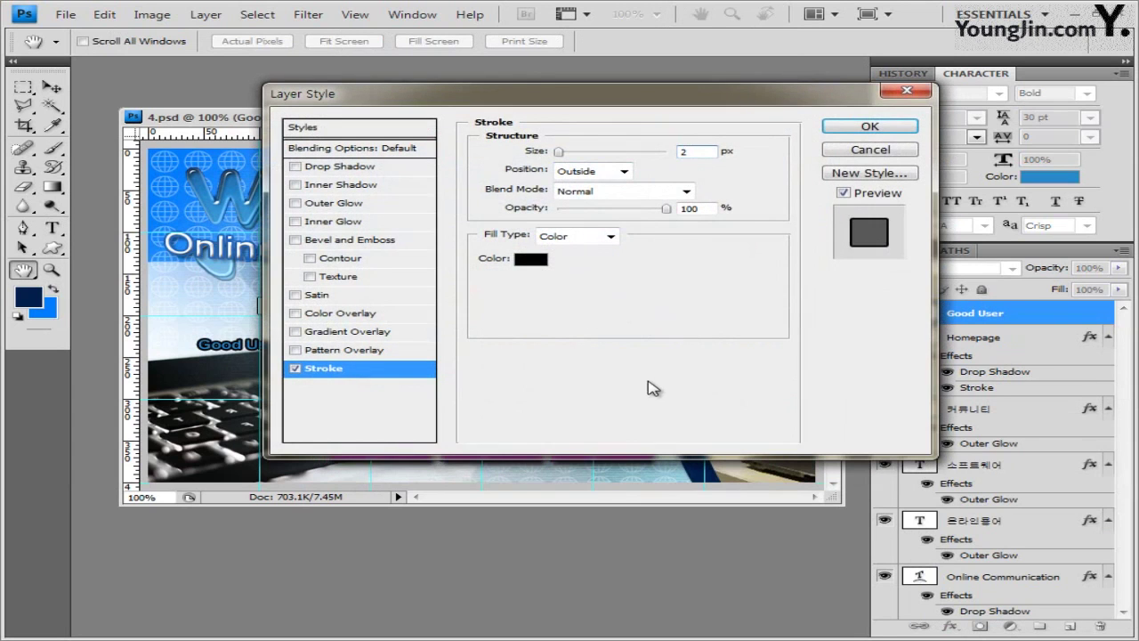
text(2)
click(534, 259)
drag(459, 300, 305, 224)
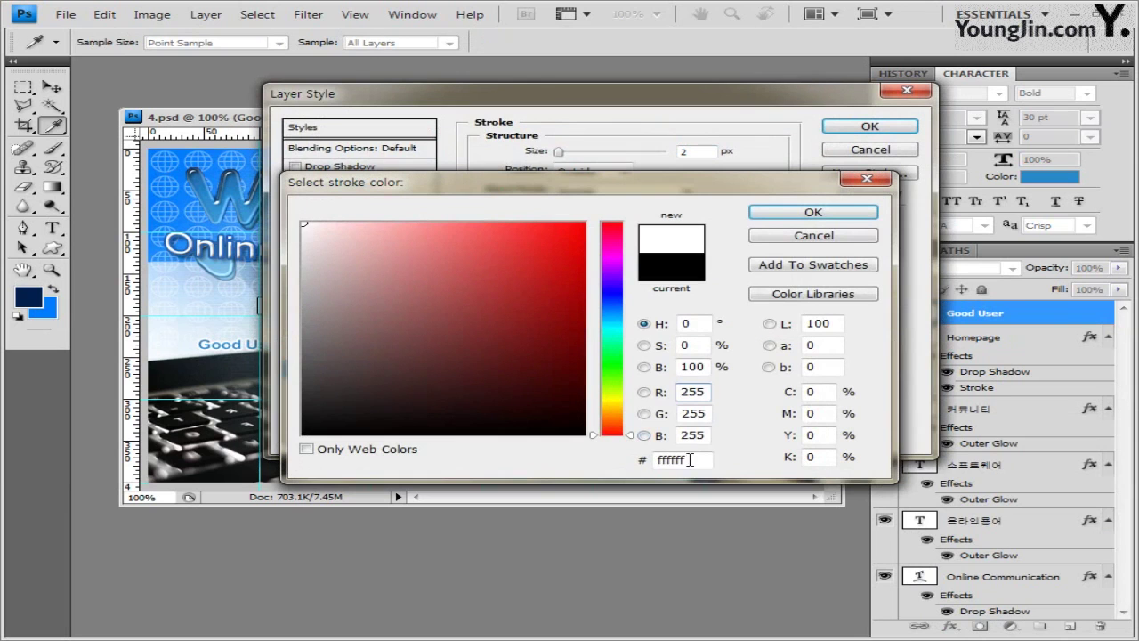
click(826, 215)
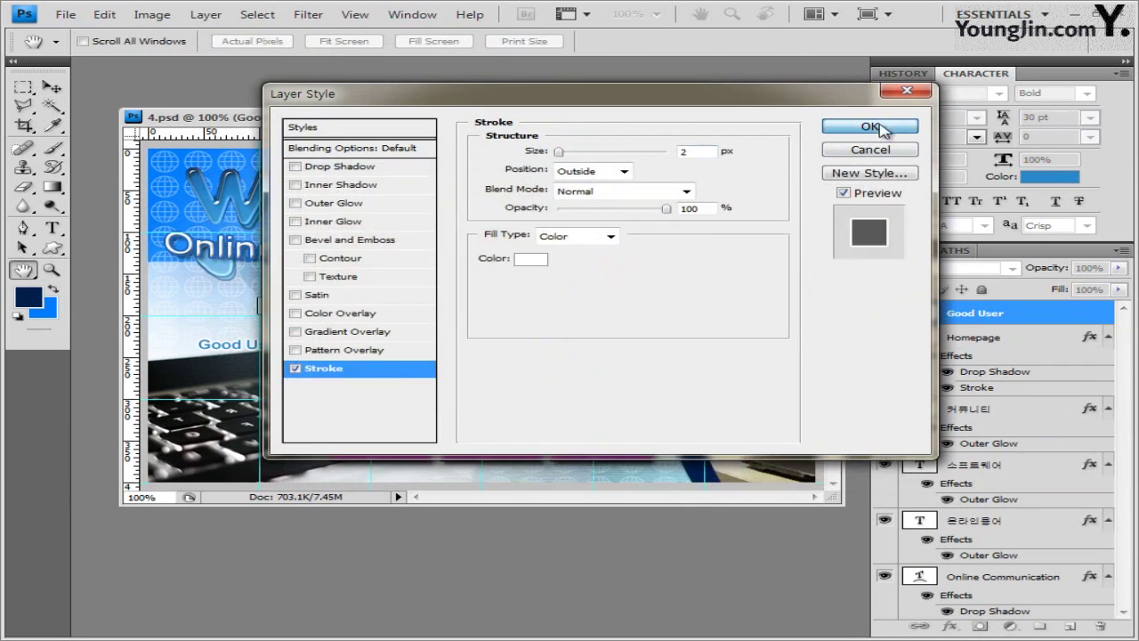
click(872, 128)
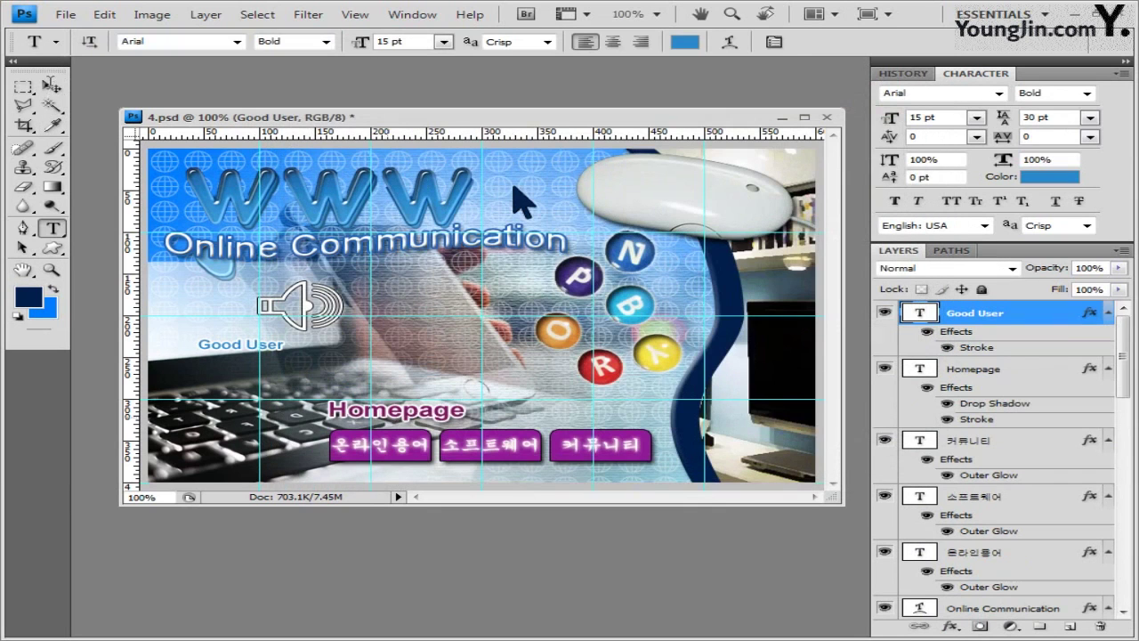
Nudge the Good User text about 15 px left and slightly up on the laptop screen.
key(v)
key(Left)
key(Left)
key(Left)
key(Left)
key(Left)
key(Left)
key(Left)
key(Left)
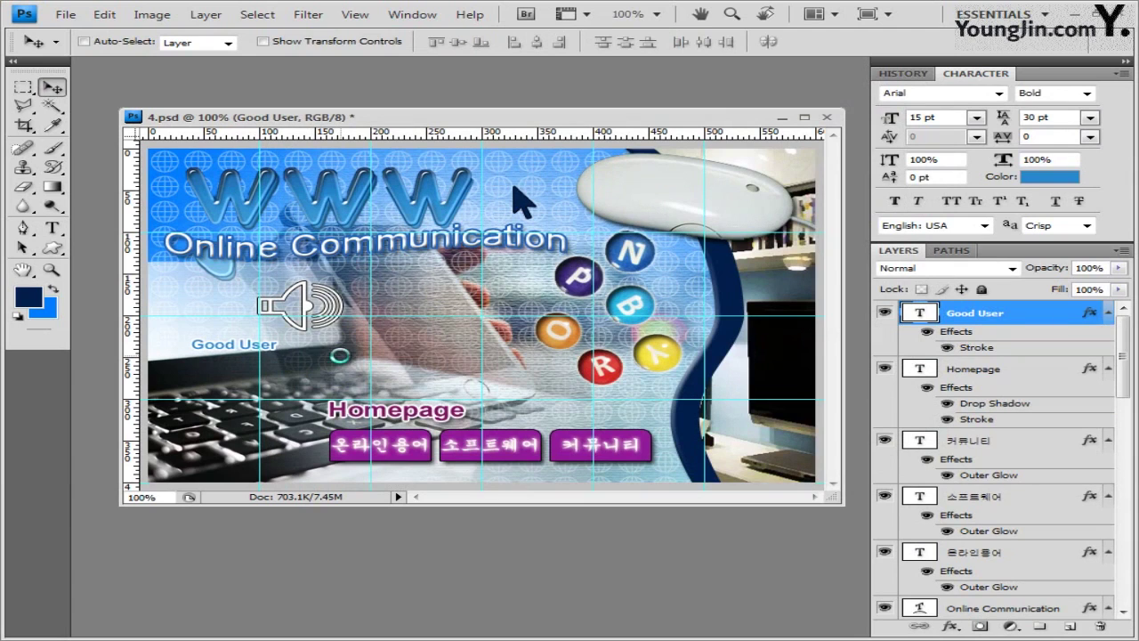
key(Left)
key(Left)
key(Left)
key(Left)
key(Left)
key(Left)
Rotate the Good User text by -7.5° with Free Transform and apply the transformation.
key(ctrl+t)
drag(341, 370, 339, 356)
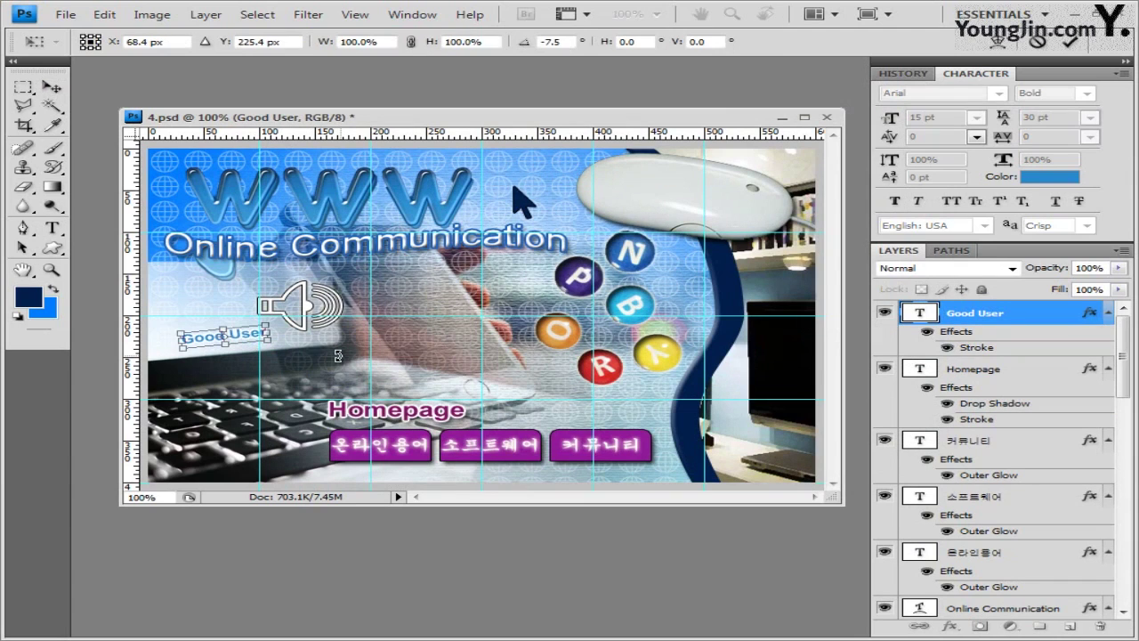
key(Return)
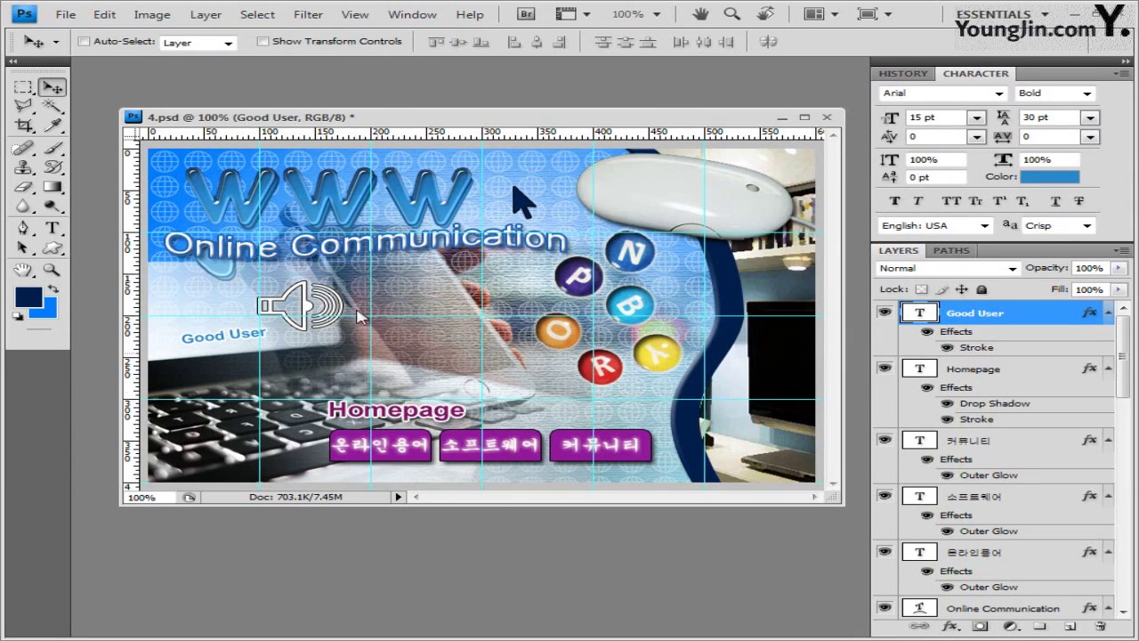
Save 4.psd with its layered artwork and clear all guides from the canvas.
click(65, 14)
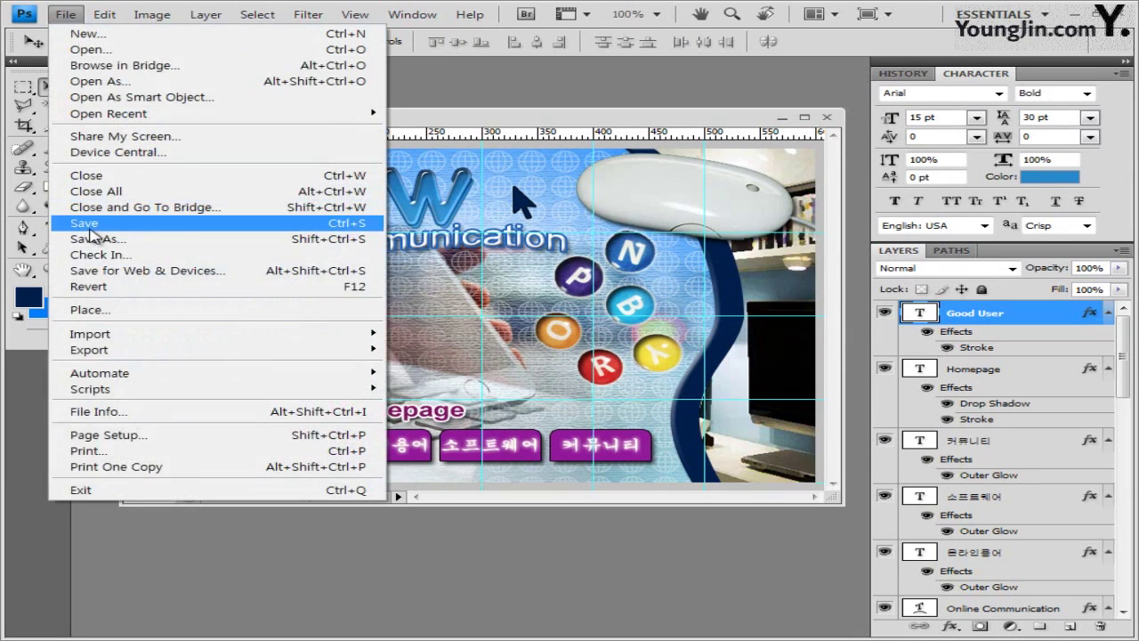
click(89, 226)
click(816, 200)
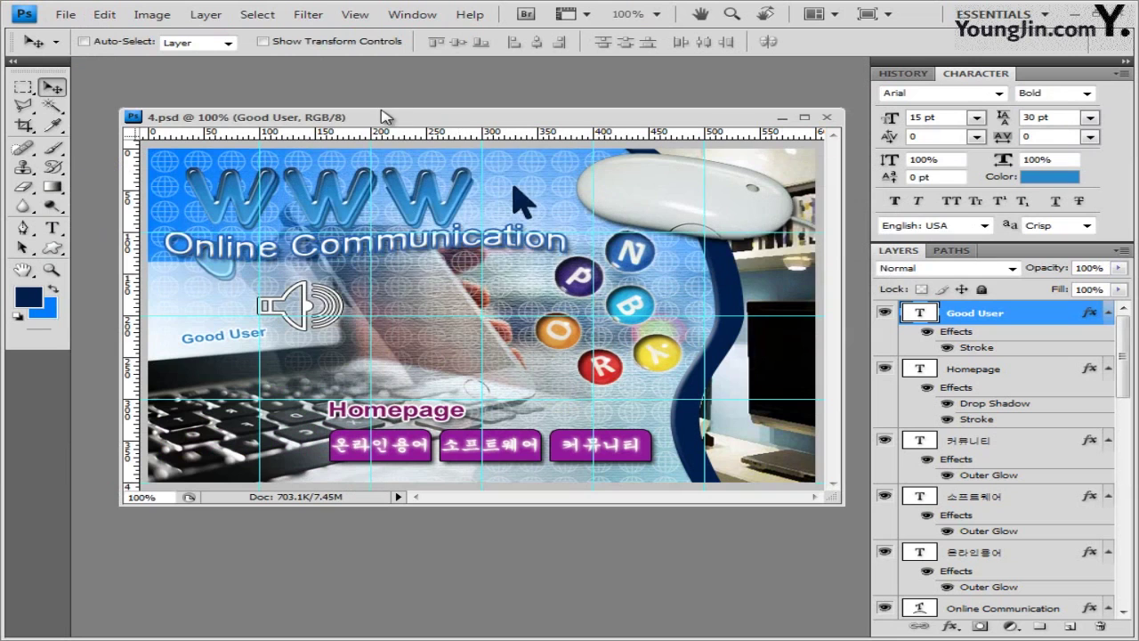
click(355, 15)
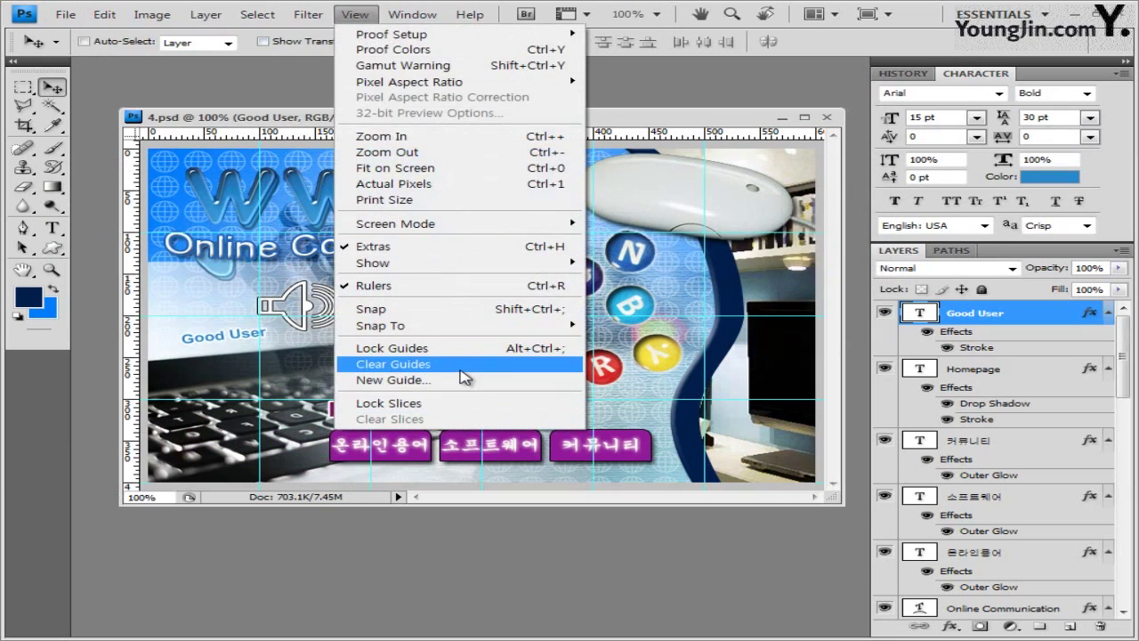
click(468, 364)
Save the full-size image as a JPEG in the GTQ folder, named with the exam number, the examinee's name and the suffix -4.
click(65, 14)
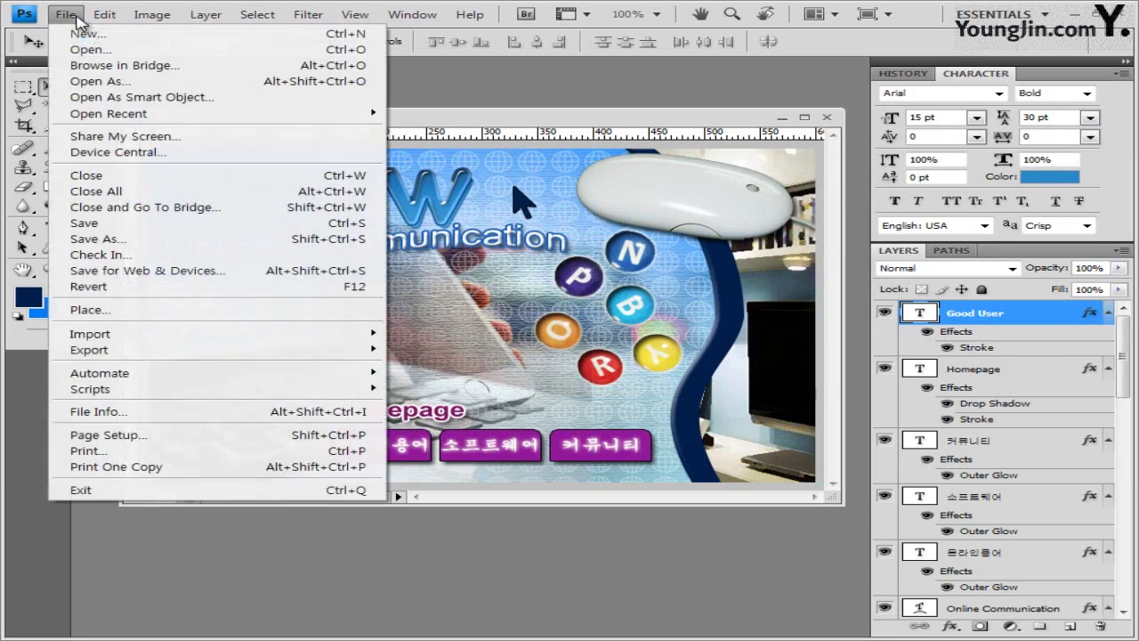
click(89, 238)
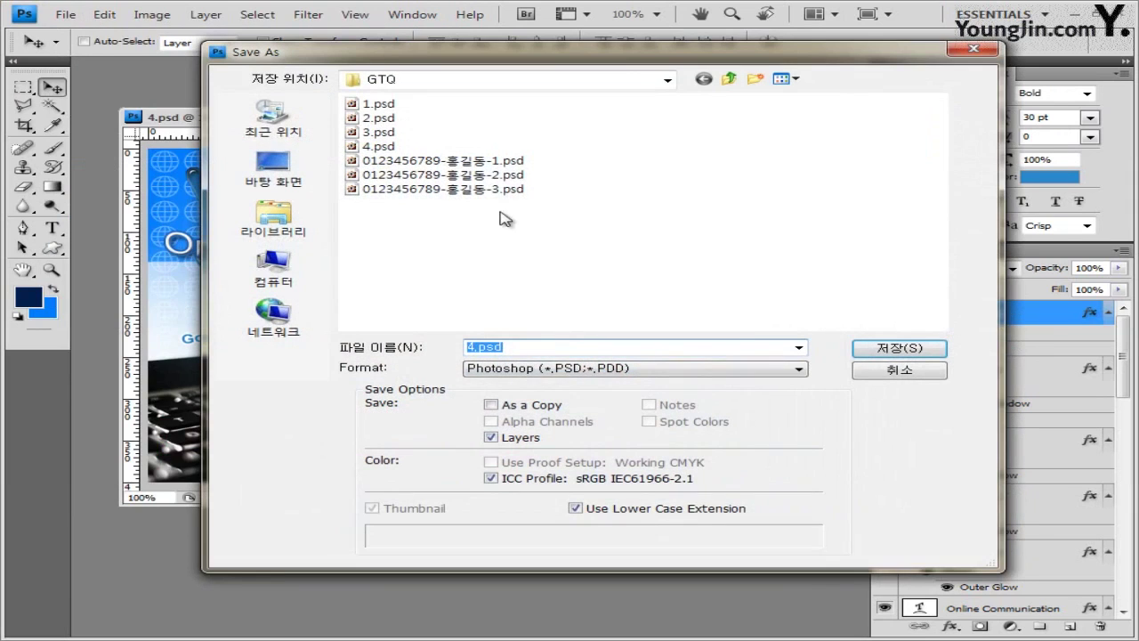
click(503, 188)
double_click(593, 346)
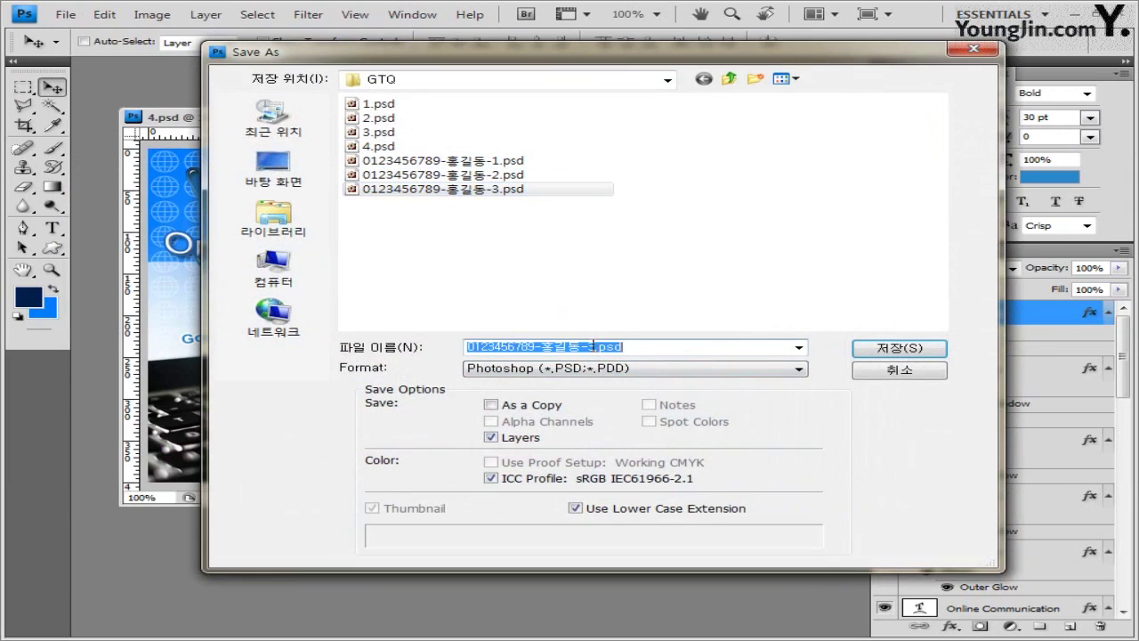
click(592, 346)
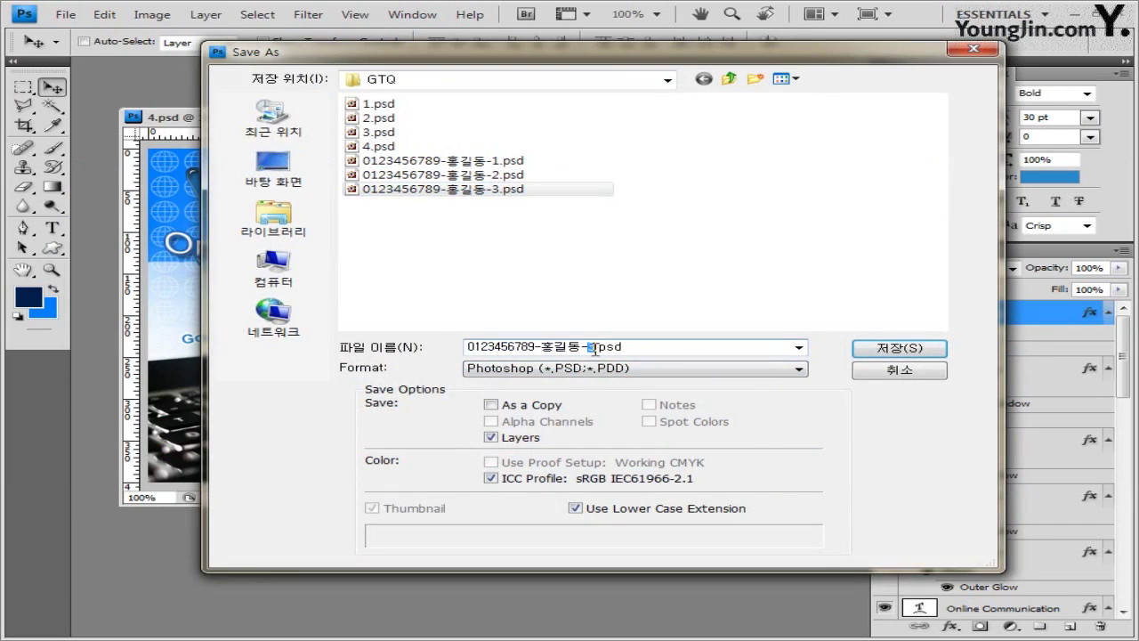
click(593, 368)
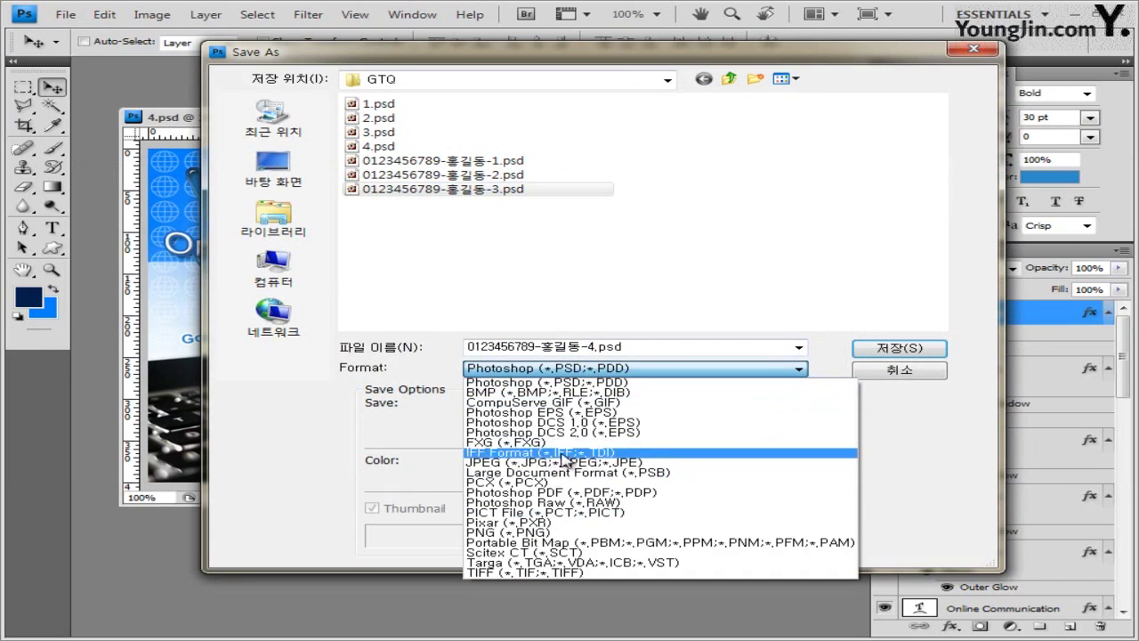
click(566, 463)
click(881, 348)
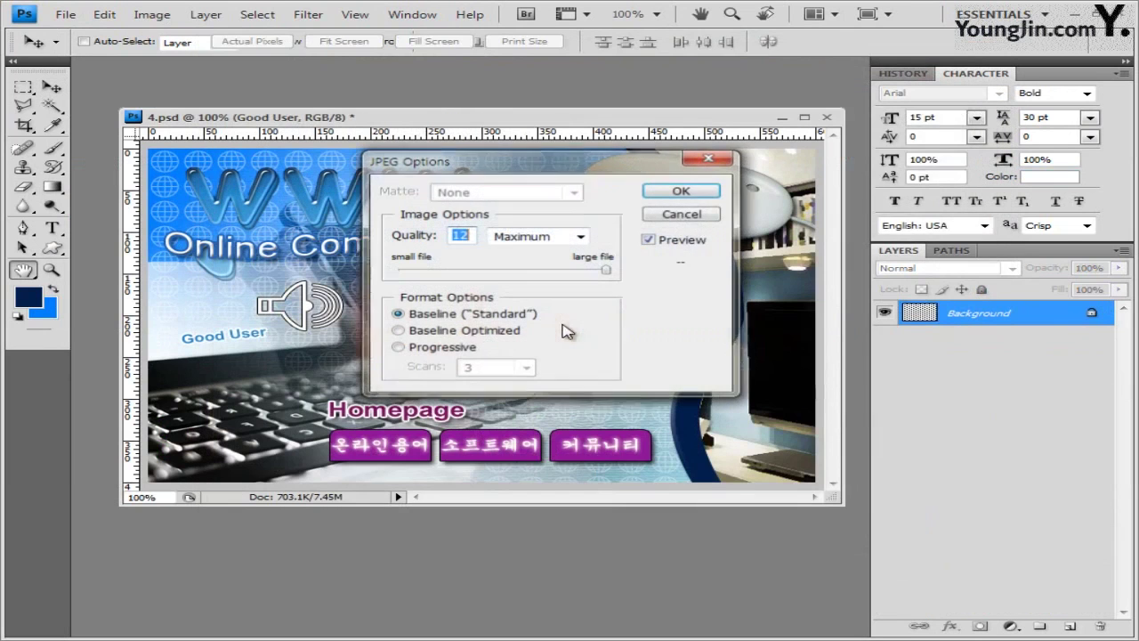
key(Return)
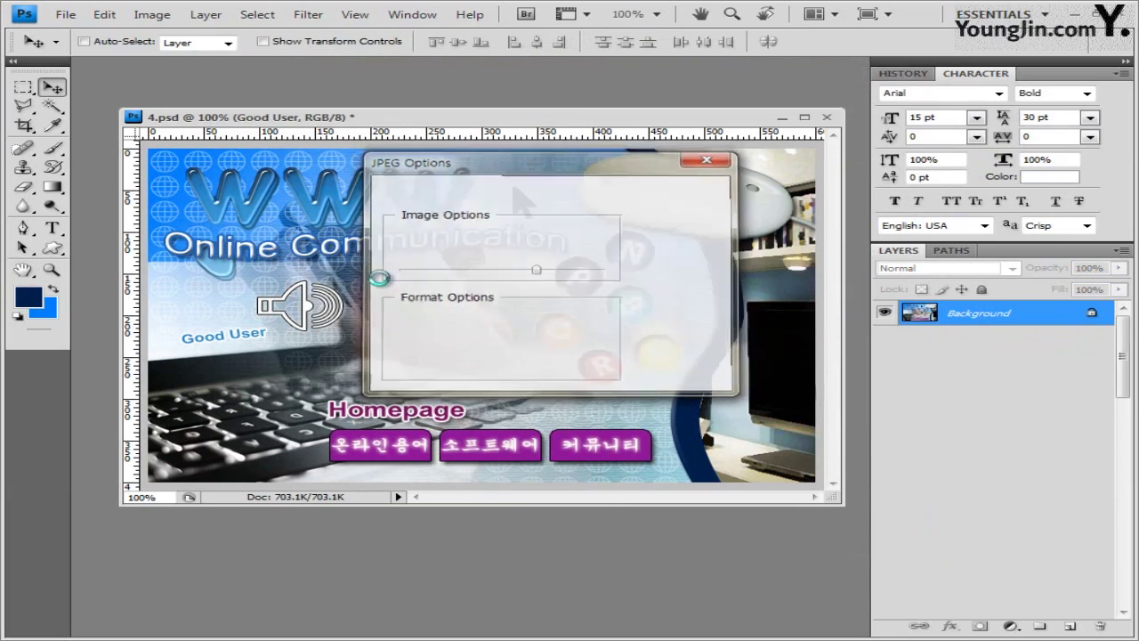
Resize the image to 60 × 40 pixels with proportions constrained.
click(152, 15)
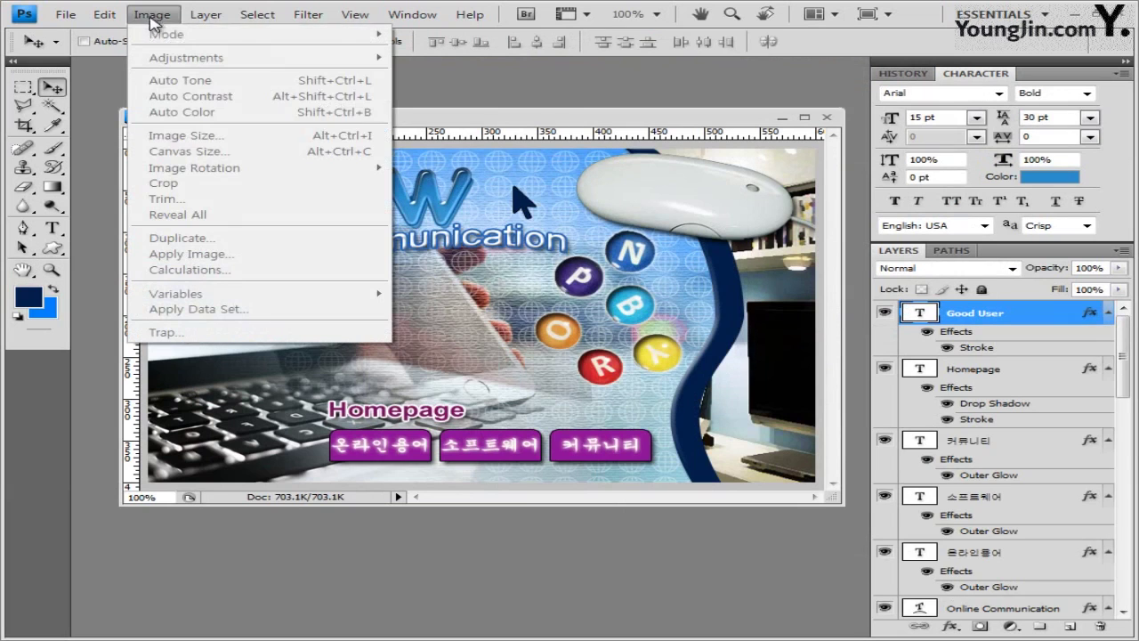
click(151, 15)
click(151, 15)
click(195, 131)
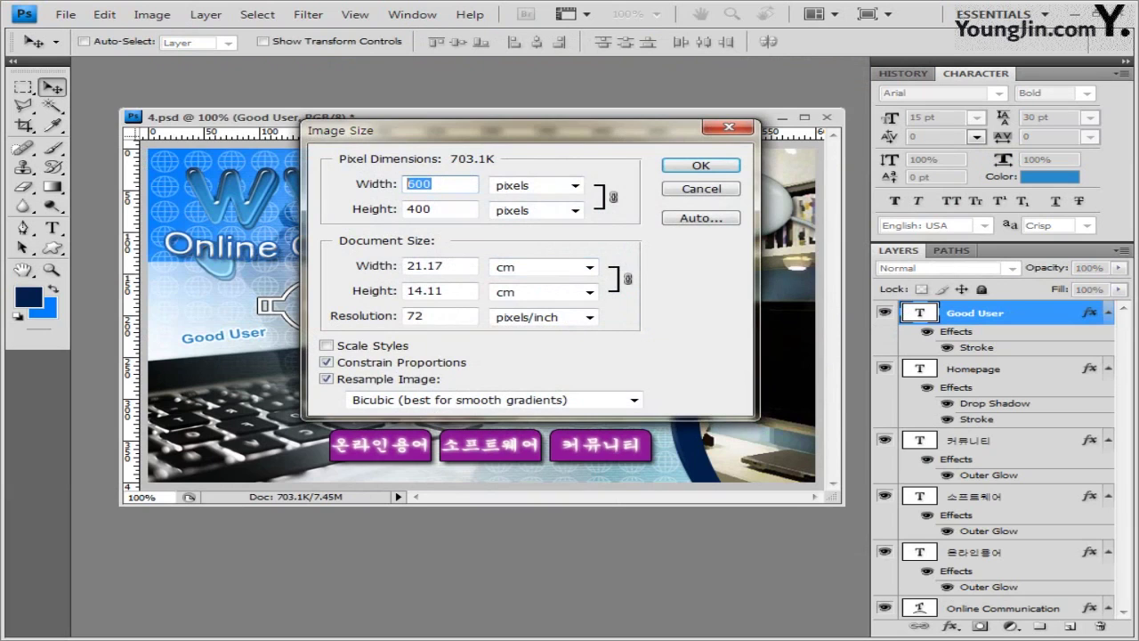
text(60)
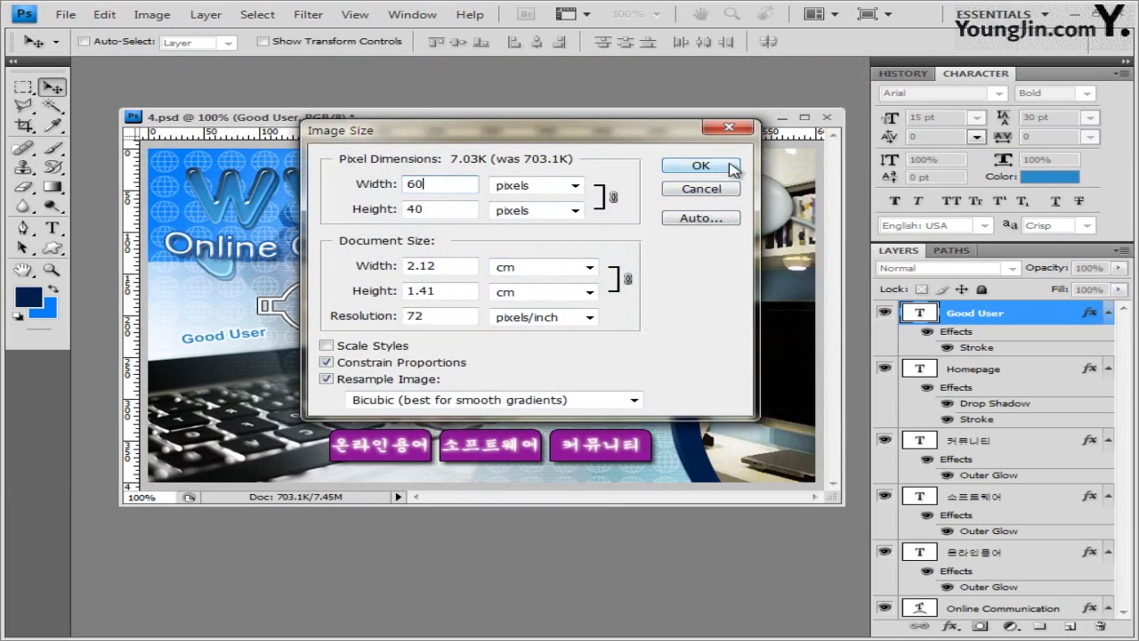
click(700, 166)
Save the reduced image as a layered PSD named with the exam number, the examinee's name and suffix -4, and close it.
click(65, 14)
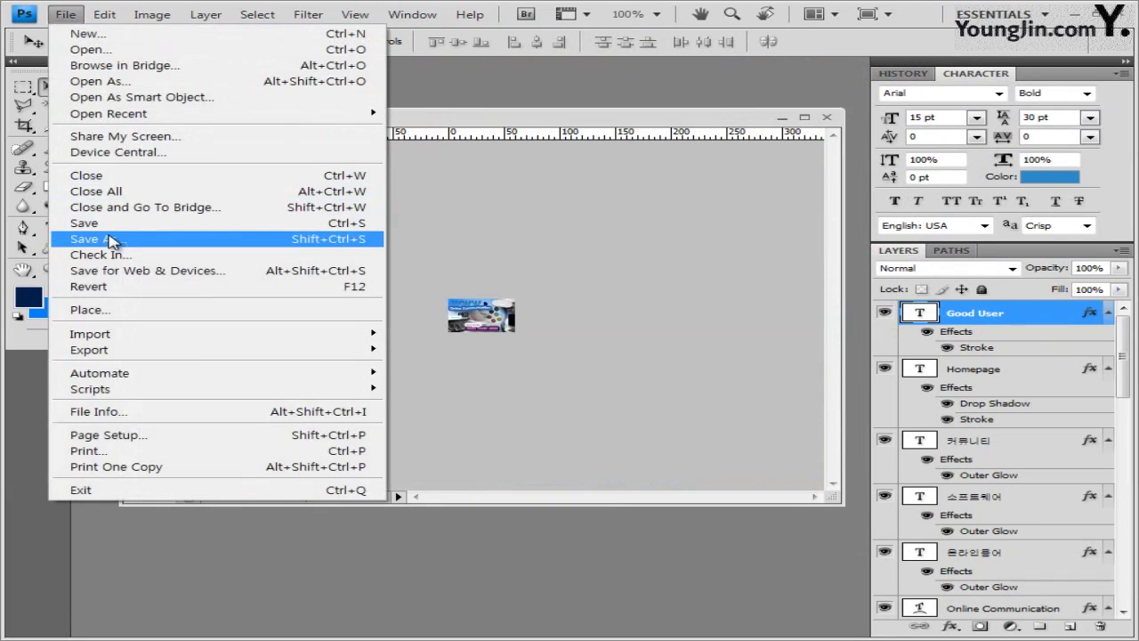
click(107, 170)
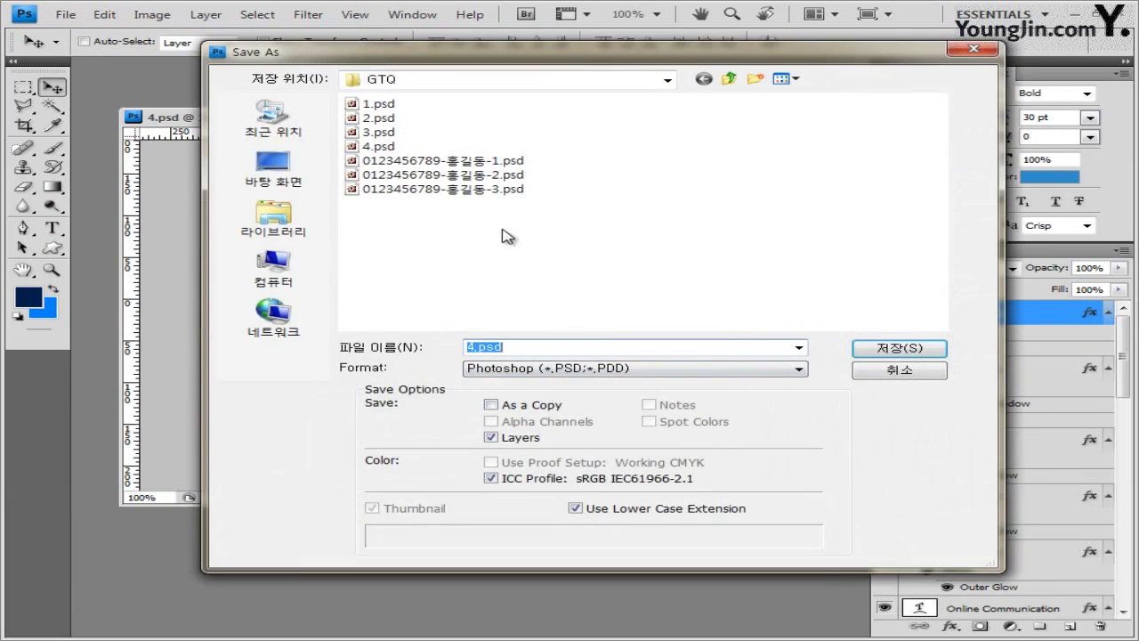
click(442, 188)
click(591, 346)
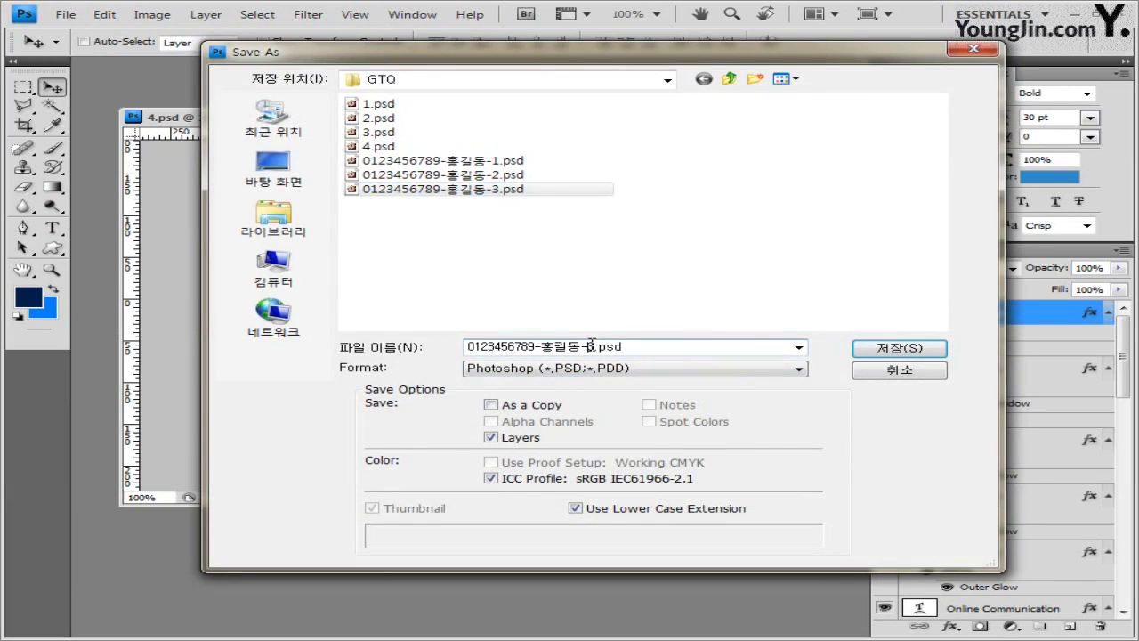
click(897, 352)
click(823, 201)
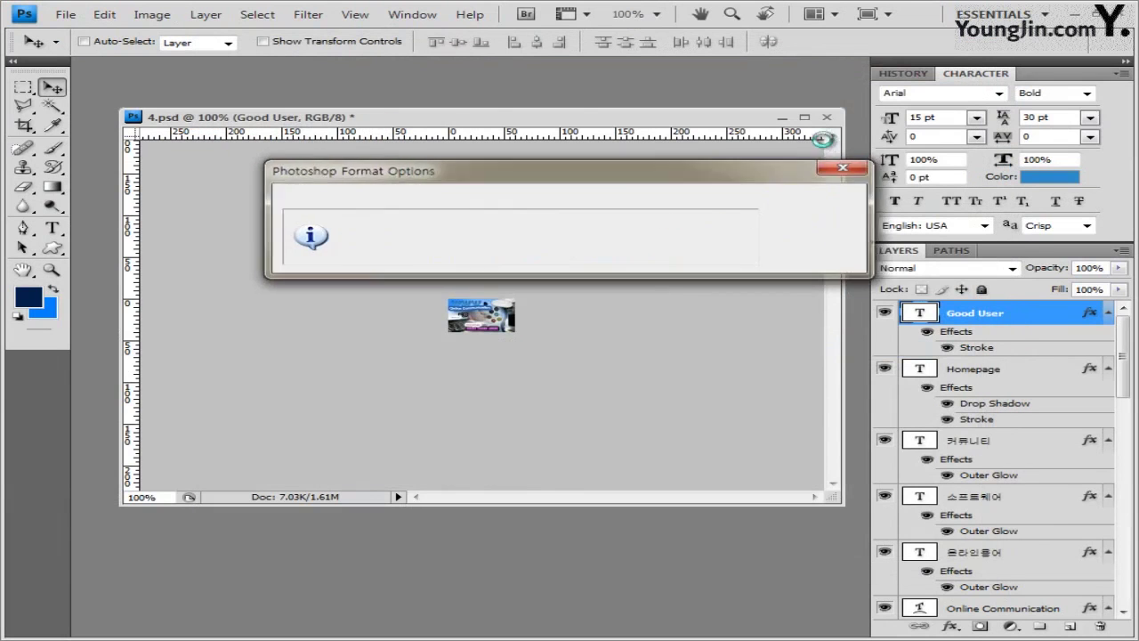
click(828, 117)
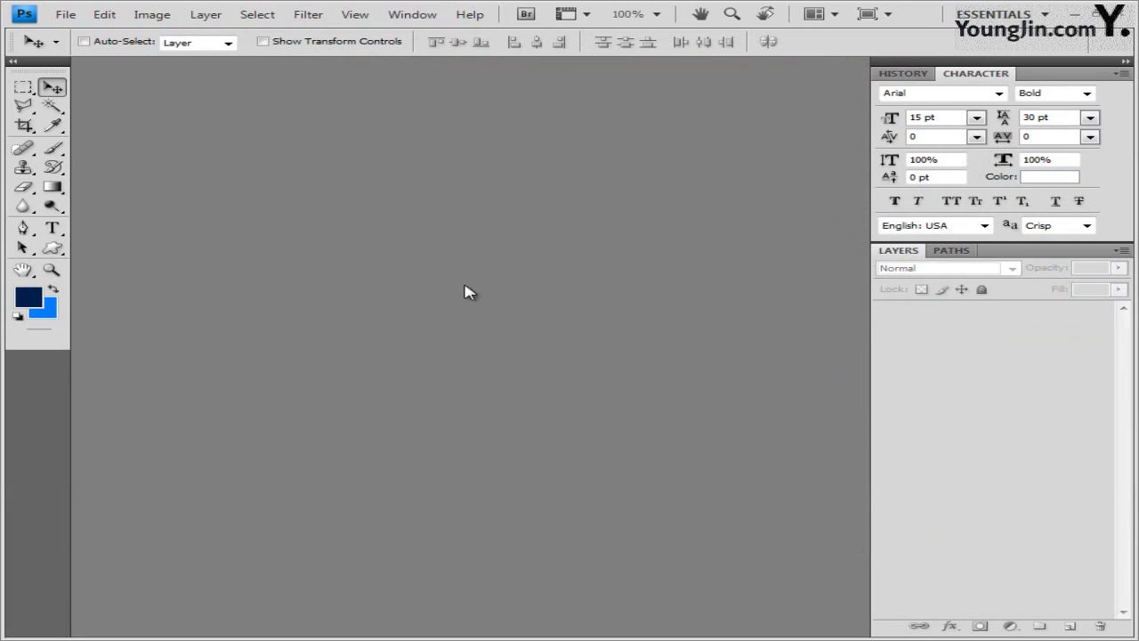
Check the submission JPG and PSD files in the GTQ folder without opening any of them.
key(ctrl+o)
drag(503, 307, 414, 162)
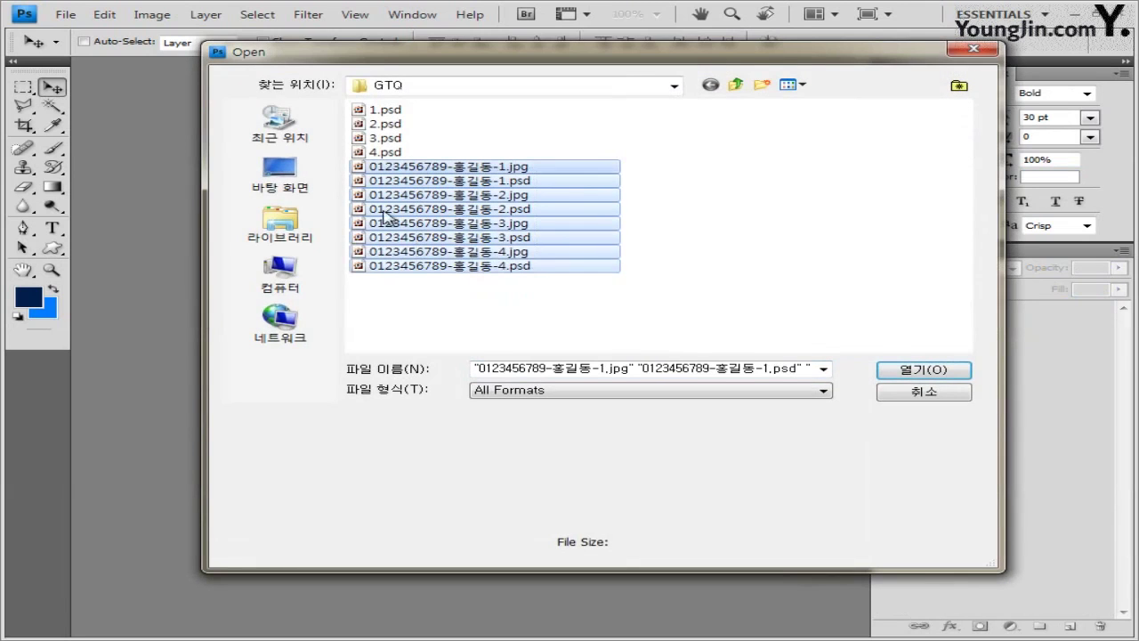
click(935, 394)
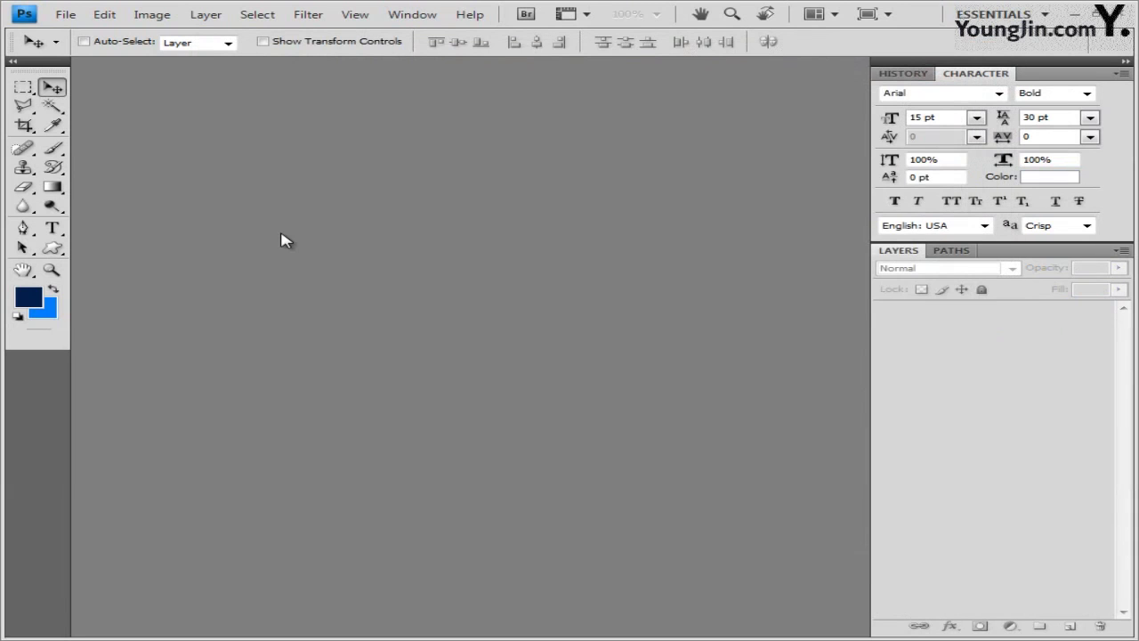